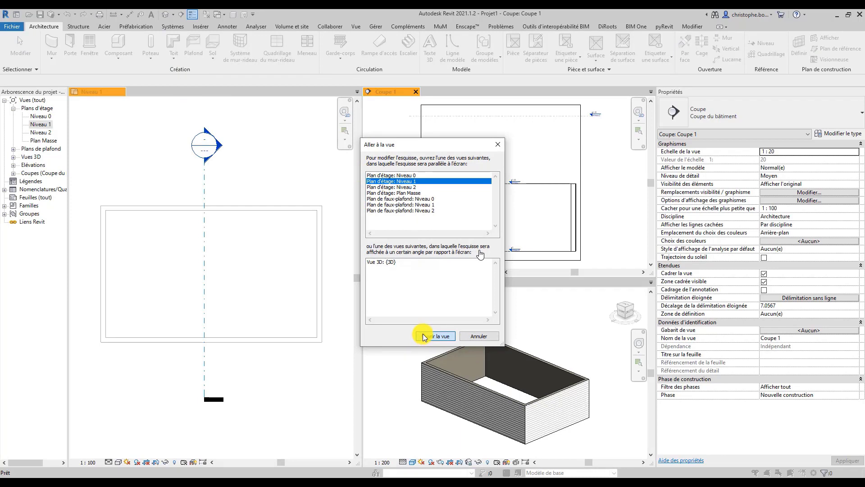
Create a Toit - 200 mm footprint roof on Niveau 1 from the whole wall chain, with 0.3000 overhang and 30° slopes on all sides
{"action": "left_click", "coordinate": [423, 337]}
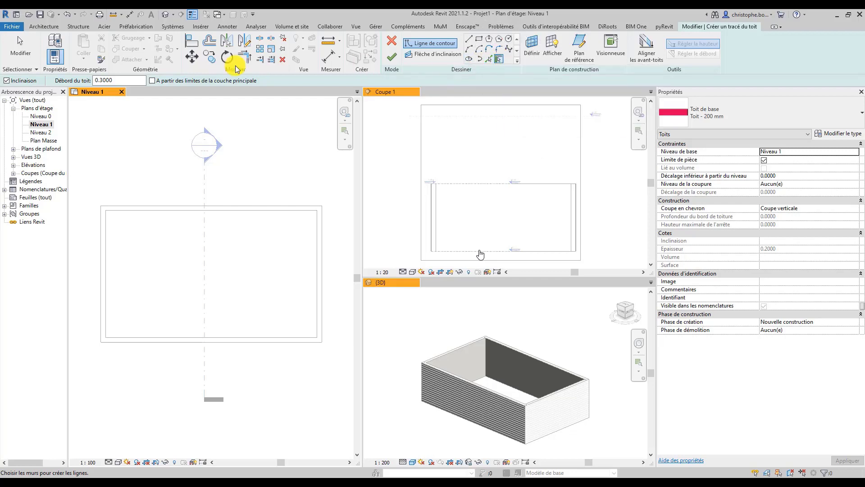
{"action": "left_click", "coordinate": [110, 82]}
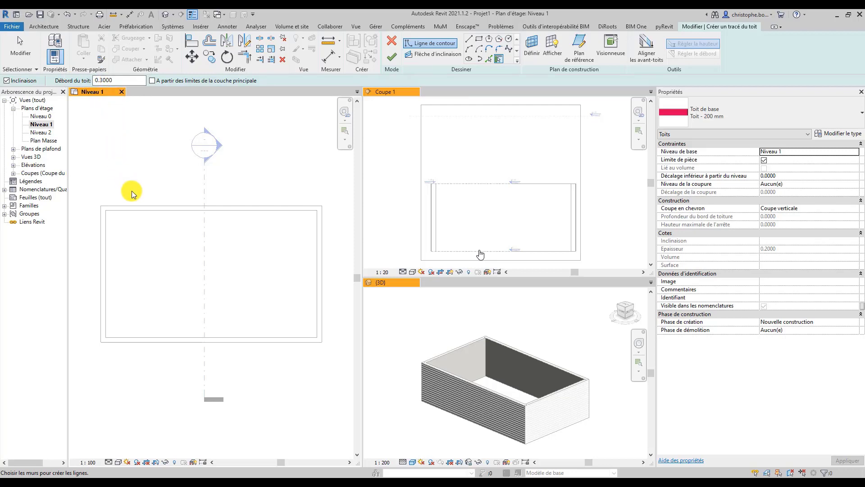
{"action": "key", "text": "Tab"}
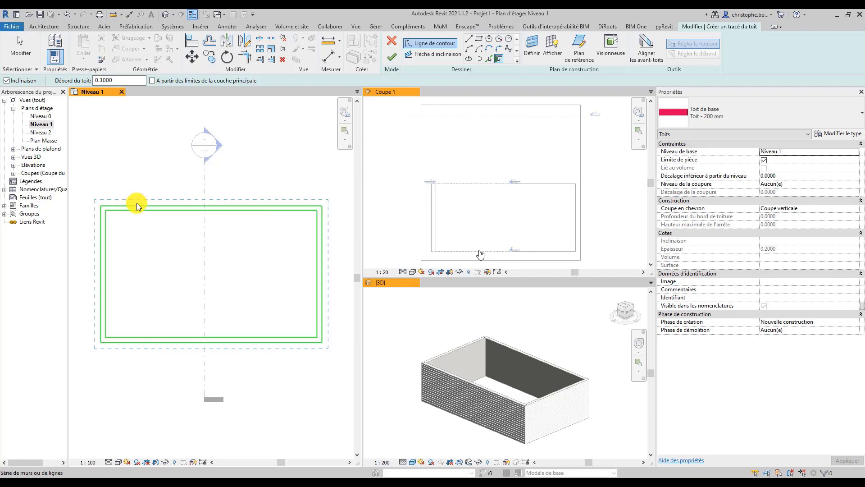
{"action": "left_click", "coordinate": [136, 203]}
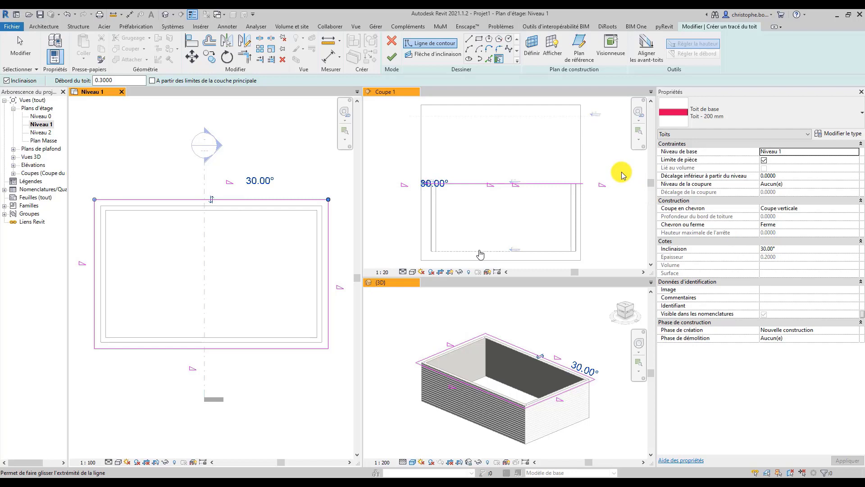
{"action": "left_click", "coordinate": [391, 58]}
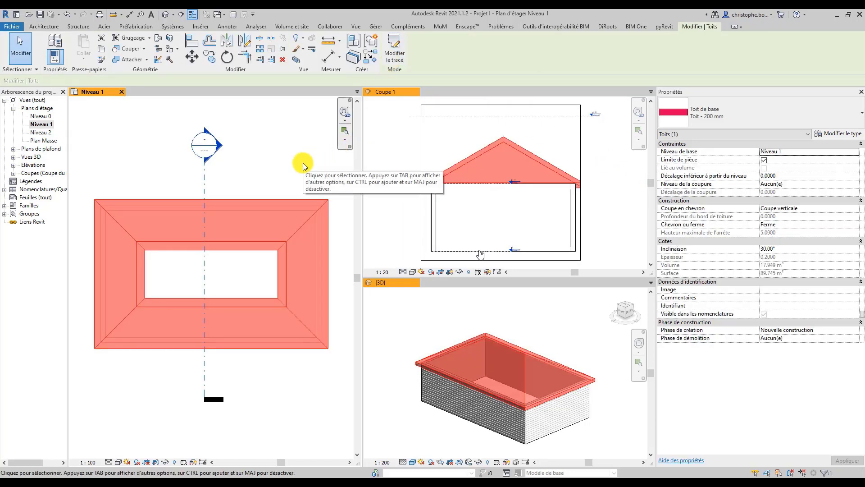
{"action": "left_click", "coordinate": [303, 163]}
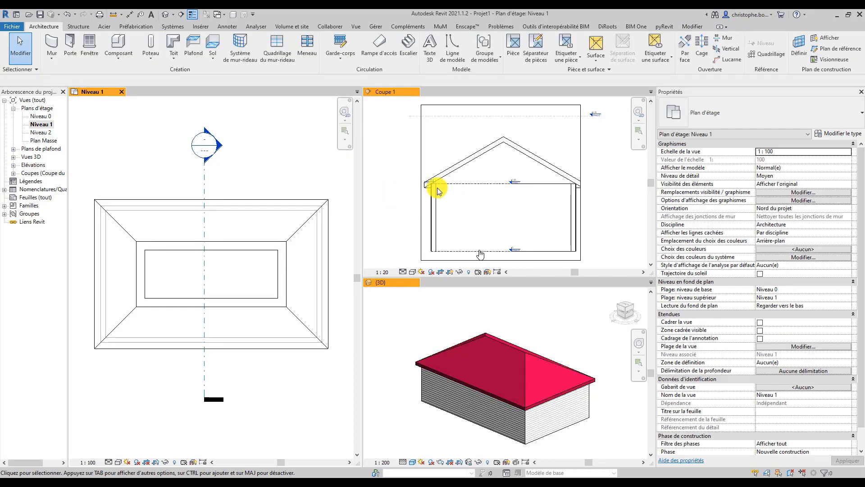
Set the roof's base offset from Niveau 1 to 1.0000 and check its position at the eave in section Coupe 1
{"action": "scroll", "coordinate": [437, 189], "scroll_direction": "up", "scroll_amount": 5}
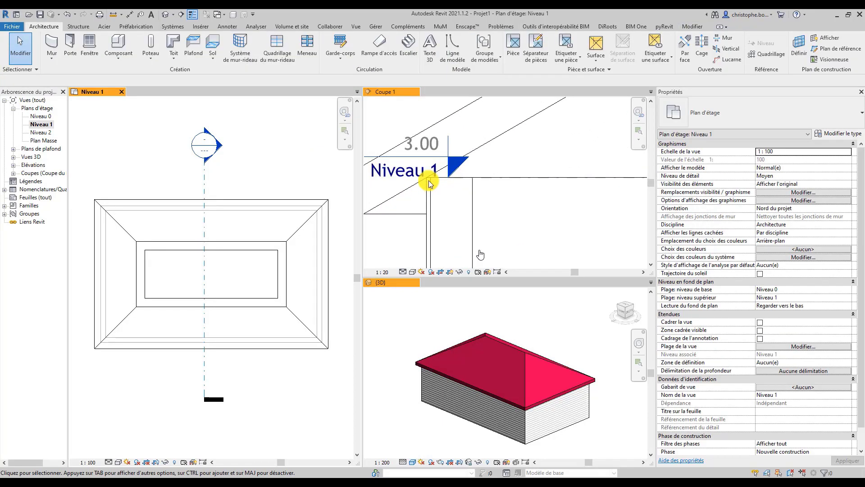
{"action": "left_click", "coordinate": [430, 180]}
{"action": "middle_click_drag", "start_coordinate": [429, 180], "coordinate": [485, 183]}
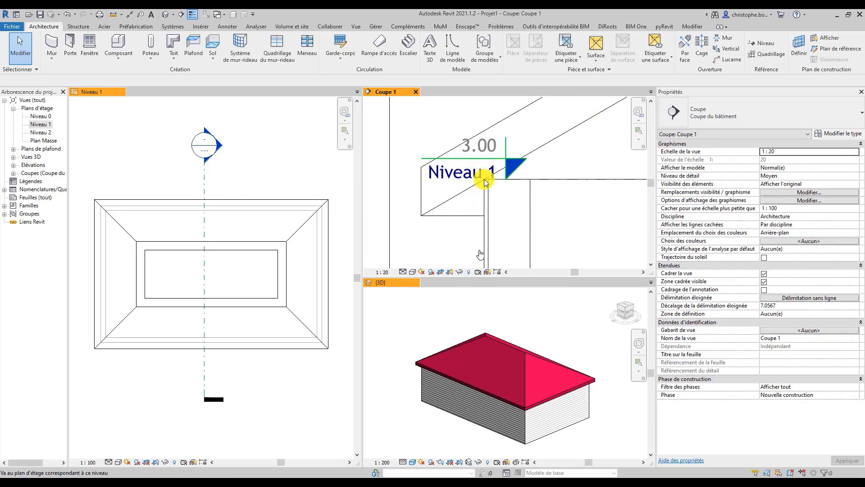
{"action": "left_click", "coordinate": [547, 145]}
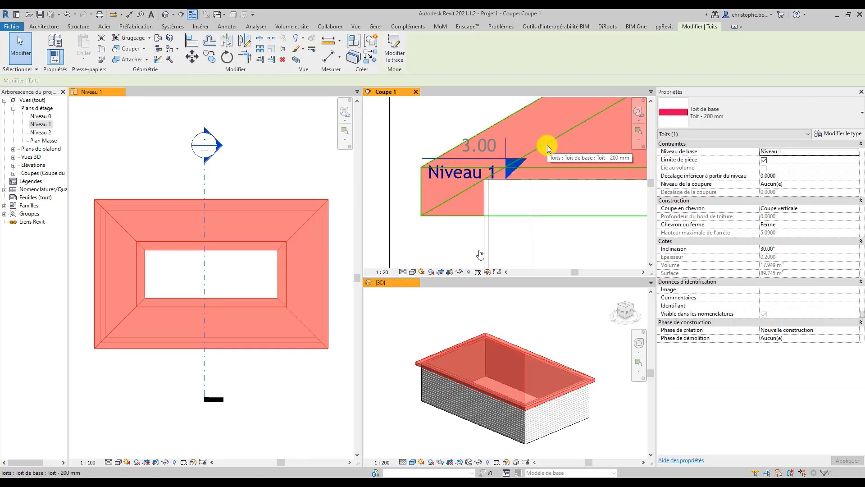
{"action": "left_click", "coordinate": [780, 152]}
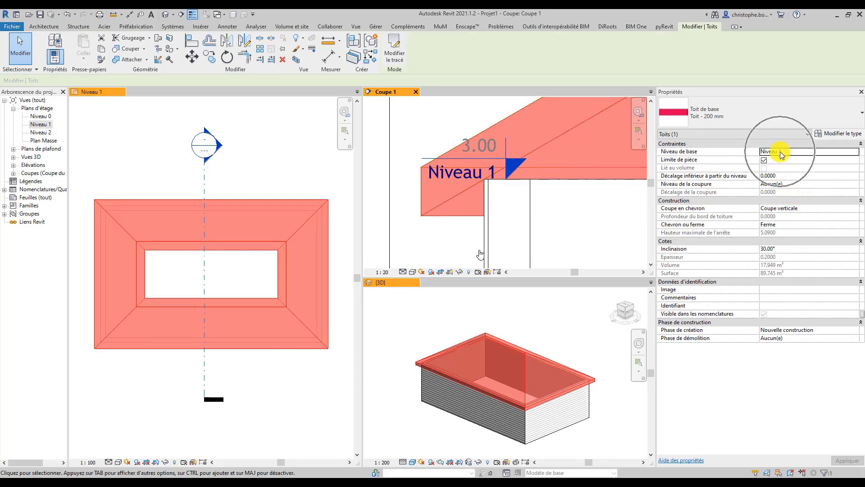
{"action": "left_click", "coordinate": [780, 176]}
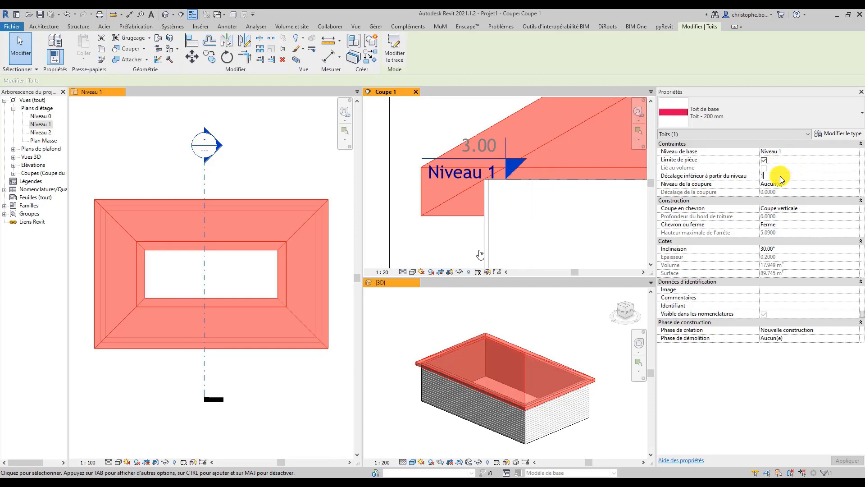
{"action": "key", "text": "Return"}
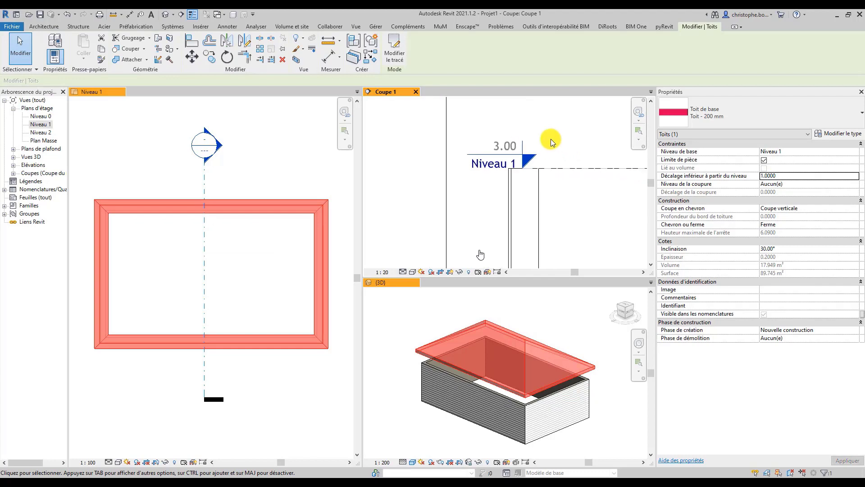
{"action": "scroll", "coordinate": [521, 221], "scroll_direction": "down", "scroll_amount": 2}
{"action": "mouse_move", "coordinate": [511, 196]}
{"action": "middle_mouse_down"}
{"action": "mouse_move", "coordinate": [499, 143]}
{"action": "mouse_move", "coordinate": [496, 190]}
{"action": "middle_mouse_up"}
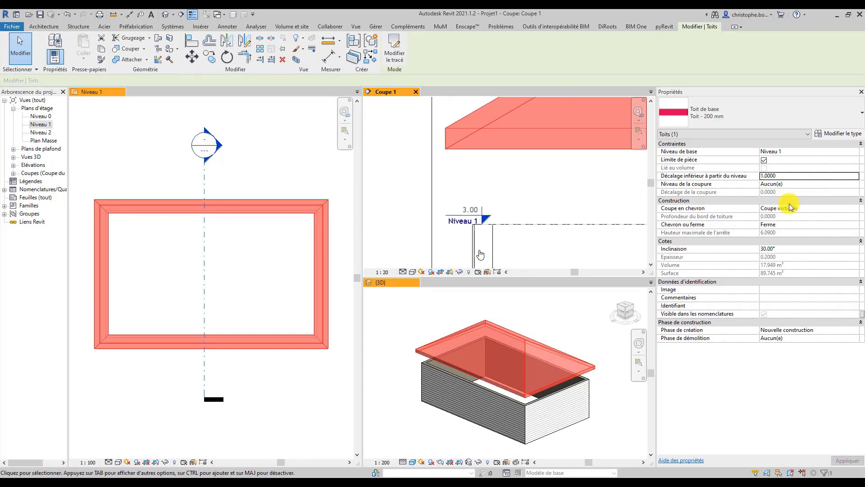
Reset the roof's base offset from Niveau 1 to 0
{"action": "left_click", "coordinate": [798, 177]}
{"action": "type", "text": "0"}
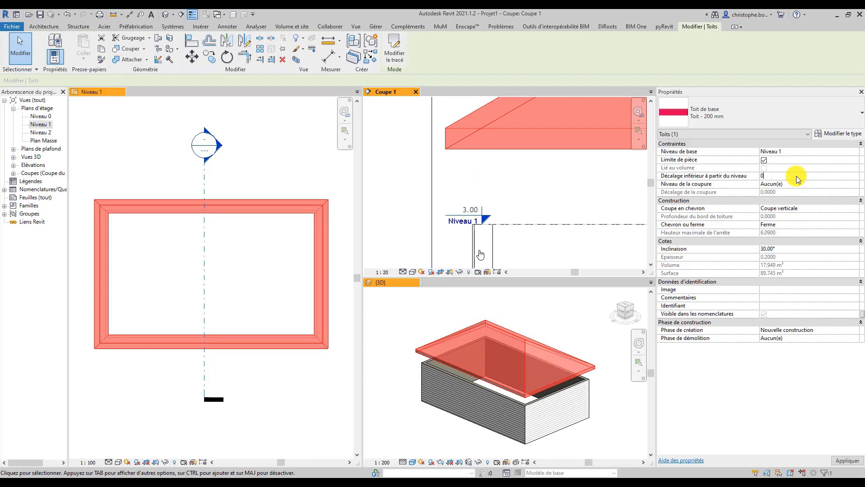
{"action": "key", "text": "Return"}
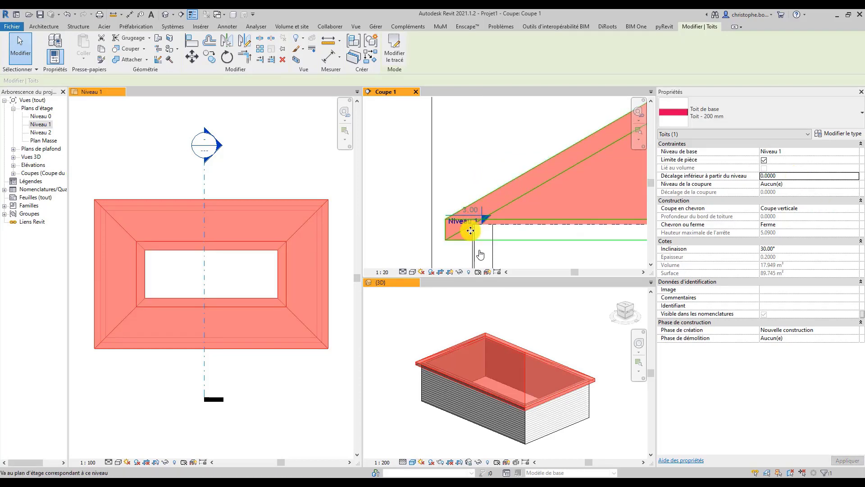
Add an aligned dimension in section Coupe 1 between the roof's eave edge and the wall's outer face
{"action": "scroll", "coordinate": [474, 228], "scroll_direction": "up", "scroll_amount": 3}
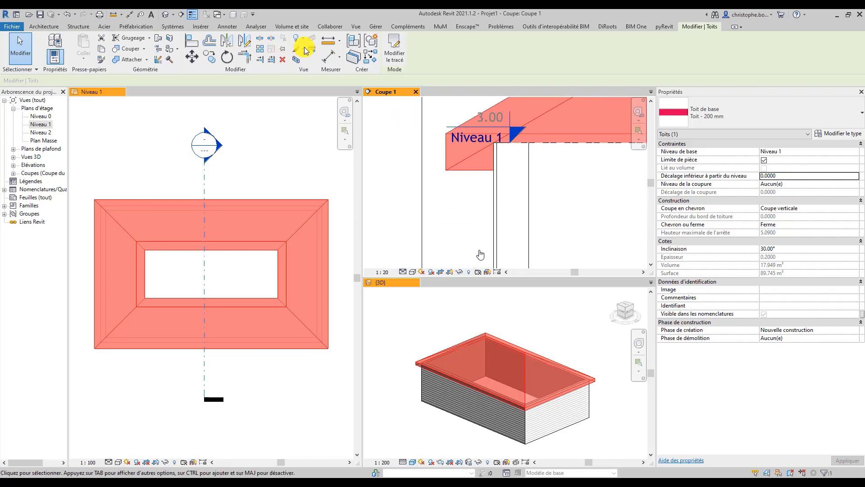
{"action": "left_click", "coordinate": [328, 55]}
{"action": "left_click", "coordinate": [445, 161]}
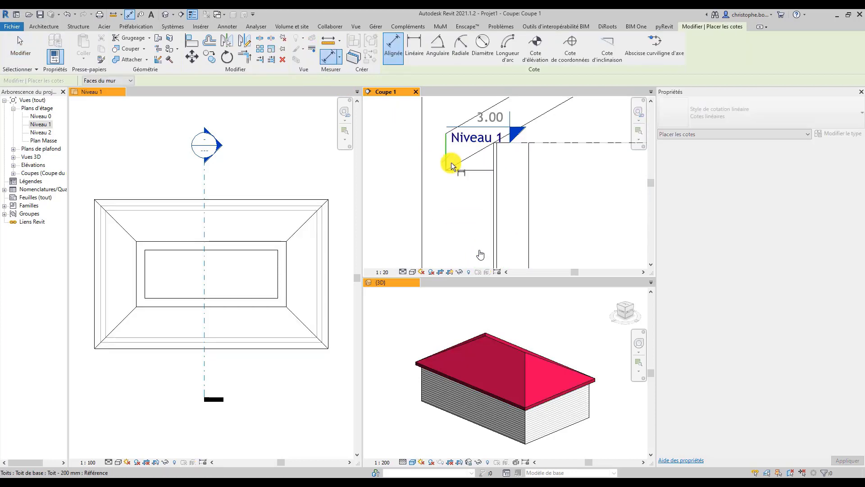
{"action": "left_click", "coordinate": [493, 196]}
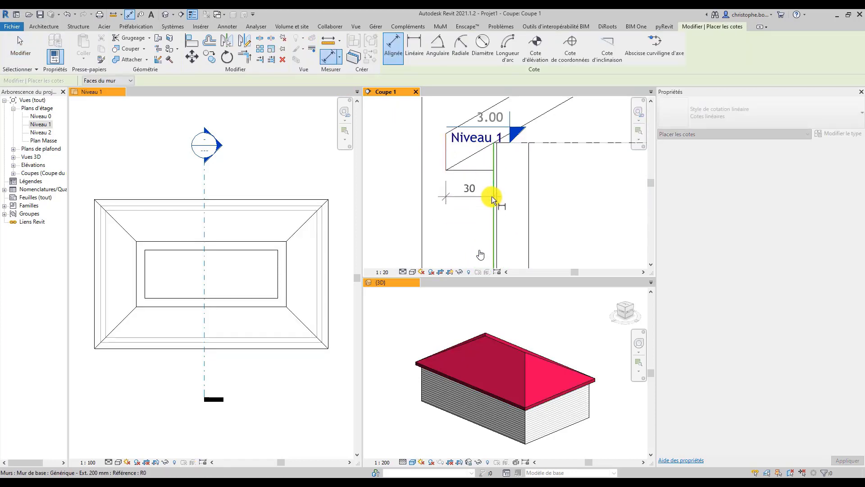
{"action": "left_click", "coordinate": [467, 199]}
{"action": "key", "text": "Escape"}
{"action": "key", "text": "Escape"}
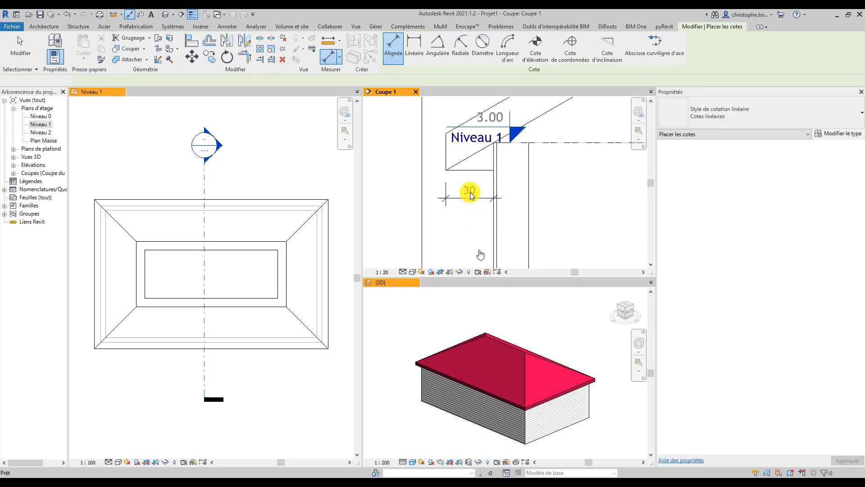
Reopen the roof's footprint sketch, examine the overhang setting of its upper boundary line, and finish the sketch
{"action": "scroll", "coordinate": [470, 192], "scroll_direction": "down", "scroll_amount": 2}
{"action": "middle_click_drag", "start_coordinate": [534, 164], "coordinate": [517, 194]}
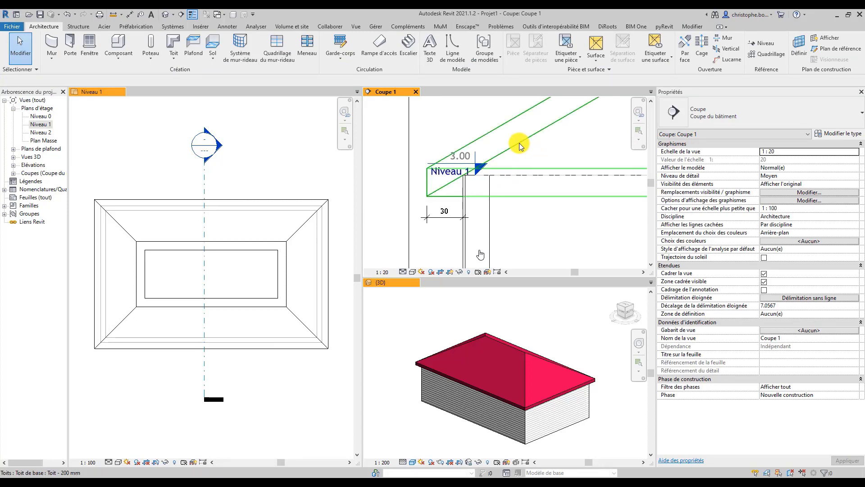
{"action": "left_click", "coordinate": [293, 202]}
{"action": "double_click", "coordinate": [292, 203]}
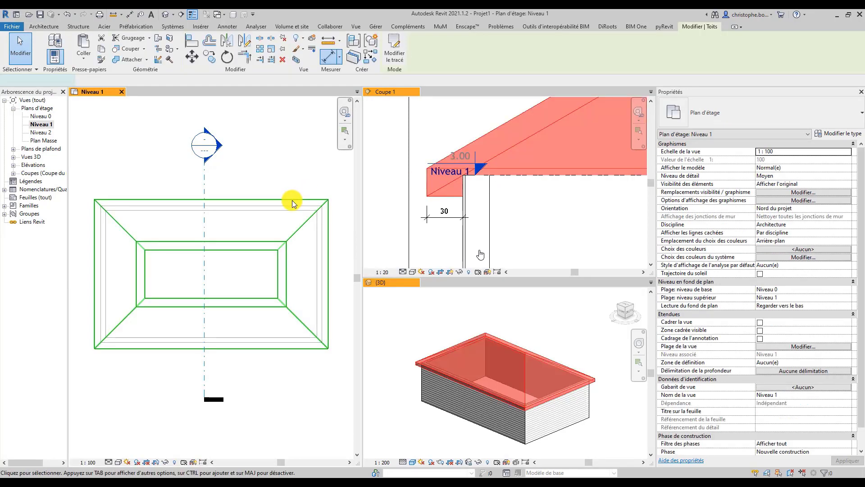
{"action": "left_click", "coordinate": [259, 201]}
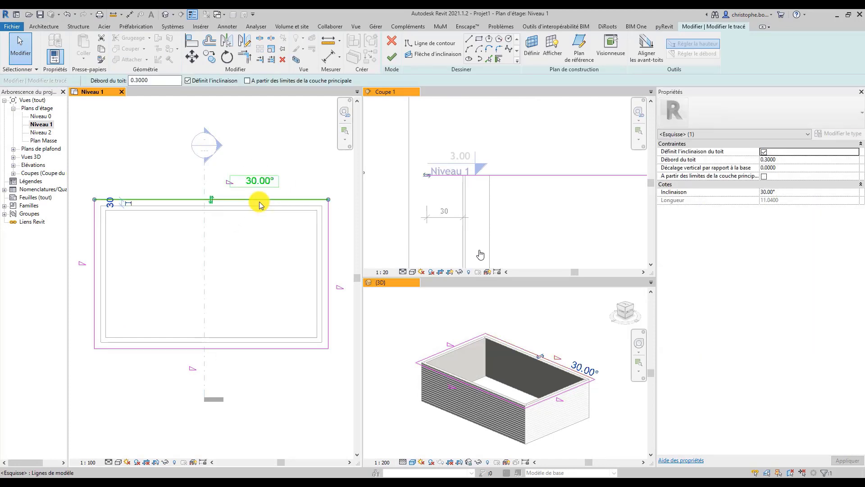
{"action": "left_click", "coordinate": [444, 212]}
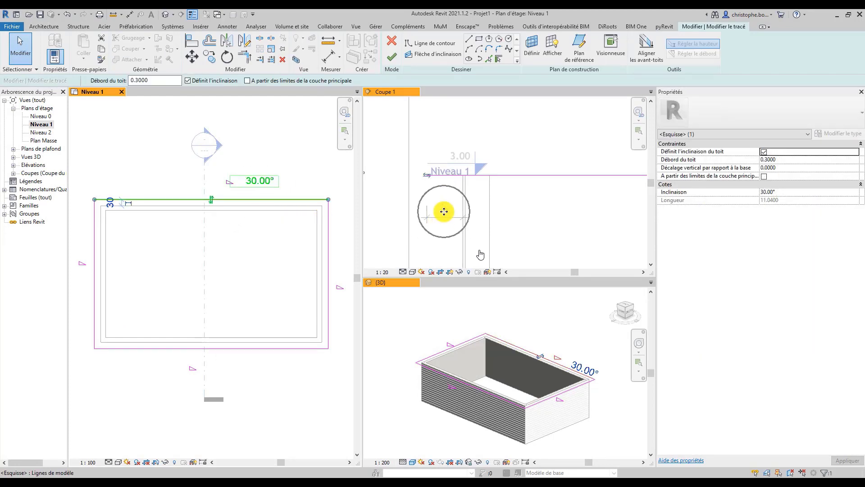
{"action": "left_click", "coordinate": [444, 211]}
{"action": "double_click", "coordinate": [144, 79]}
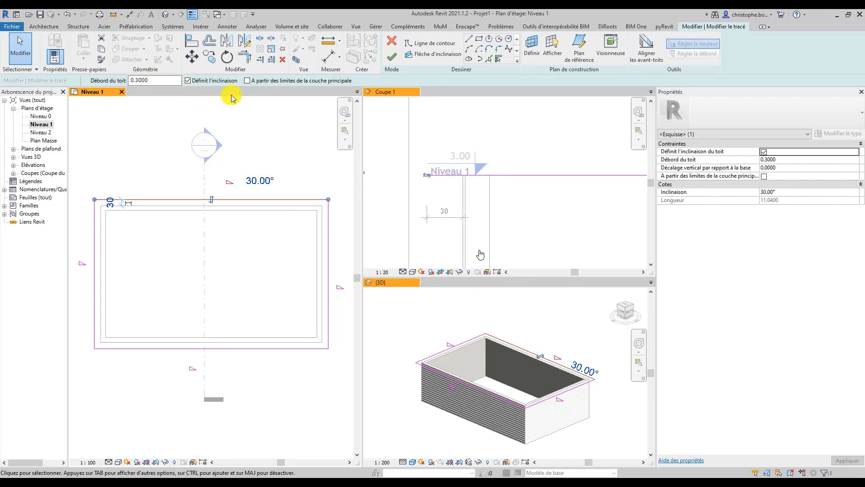
{"action": "left_click", "coordinate": [392, 57]}
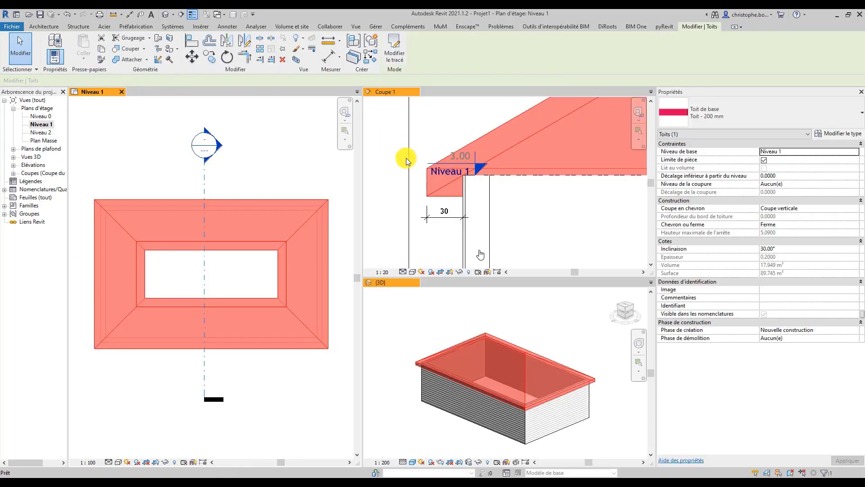
{"action": "left_click", "coordinate": [436, 129]}
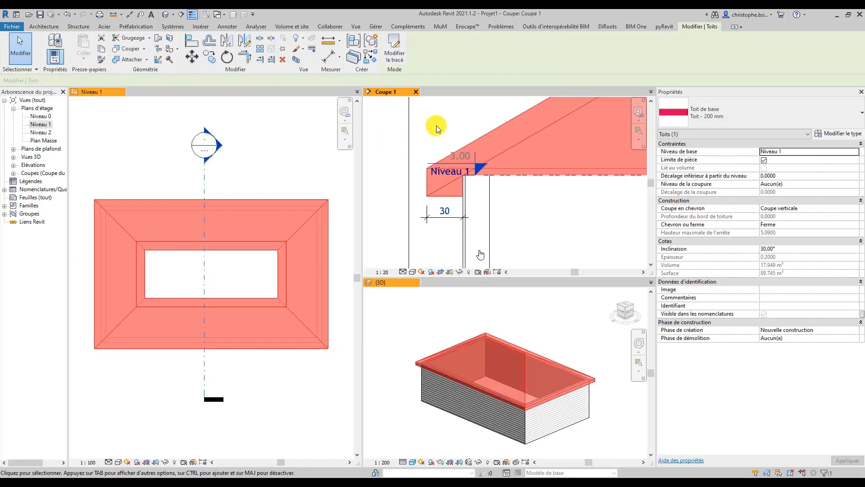
{"action": "left_click", "coordinate": [474, 119]}
Place a spot elevation on the outer peak of the roof ridge in section Coupe 1
{"action": "scroll", "coordinate": [495, 126], "scroll_direction": "down", "scroll_amount": 3}
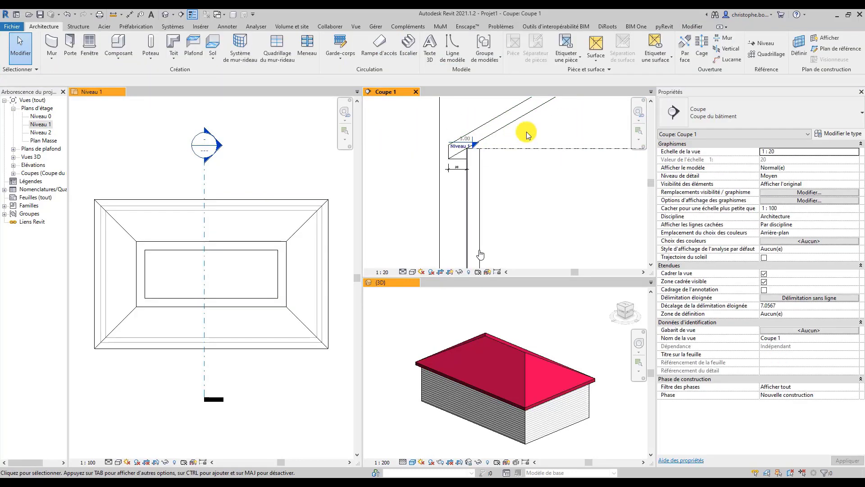
{"action": "middle_click_drag", "start_coordinate": [526, 131], "coordinate": [427, 229]}
{"action": "scroll", "coordinate": [453, 213], "scroll_direction": "down", "scroll_amount": 2}
{"action": "middle_click_drag", "start_coordinate": [471, 213], "coordinate": [509, 181]}
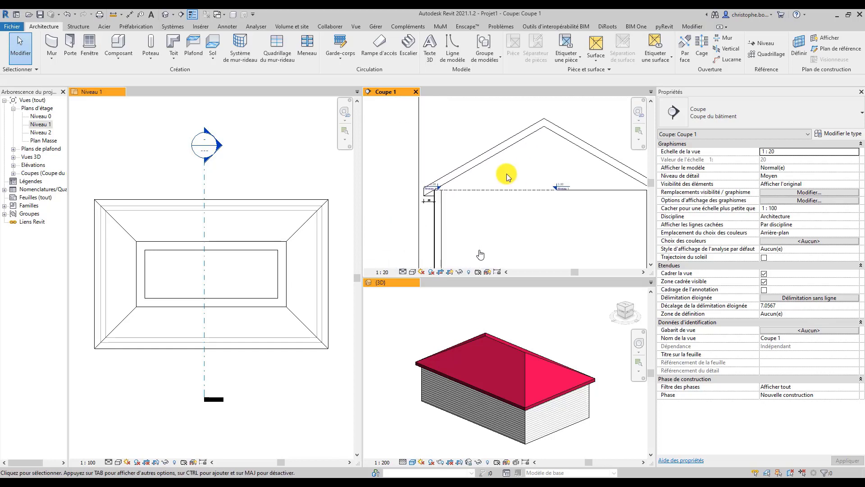
{"action": "left_click", "coordinate": [495, 157]}
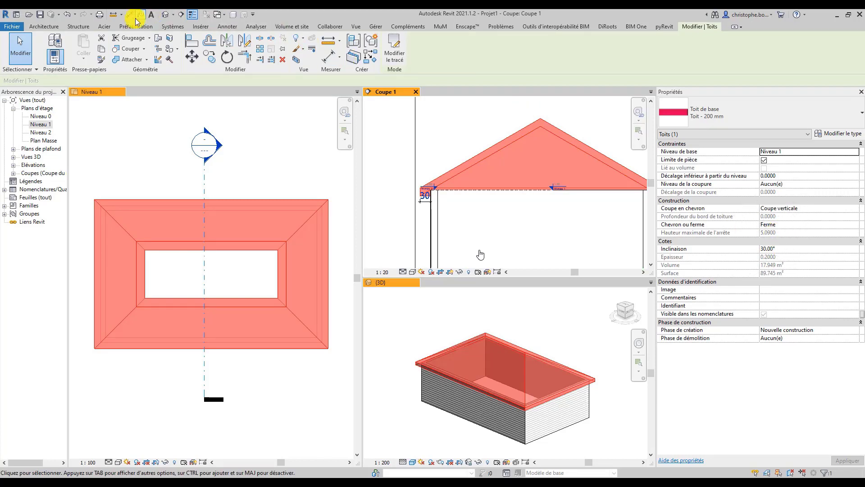
{"action": "left_click", "coordinate": [223, 26]}
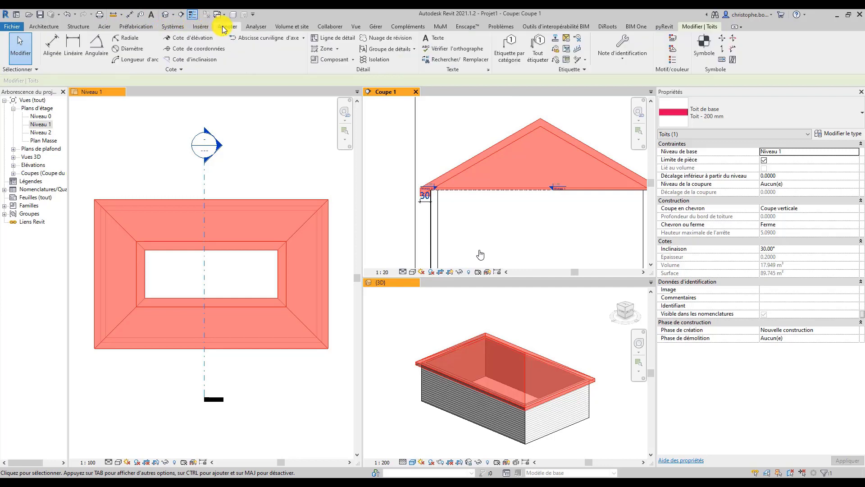
{"action": "left_click", "coordinate": [175, 39]}
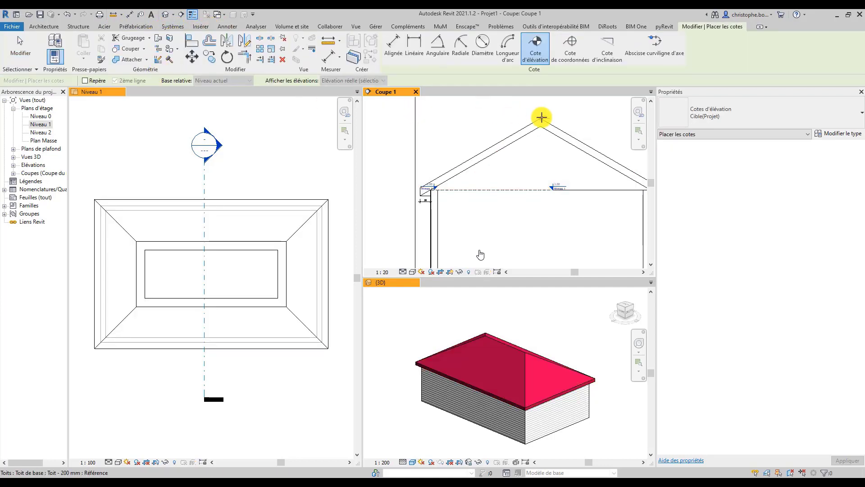
{"action": "left_click", "coordinate": [563, 118]}
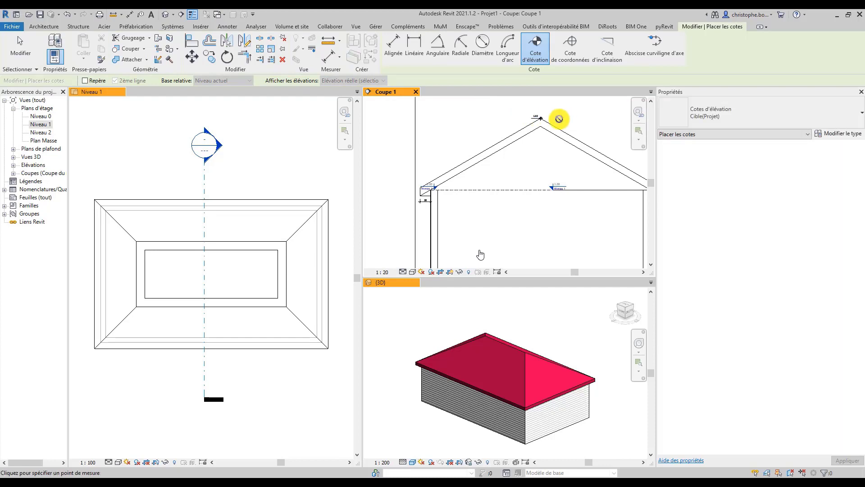
{"action": "key", "text": "Escape"}
{"action": "key", "text": "Escape"}
{"action": "scroll", "coordinate": [544, 117], "scroll_direction": "up", "scroll_amount": 5}
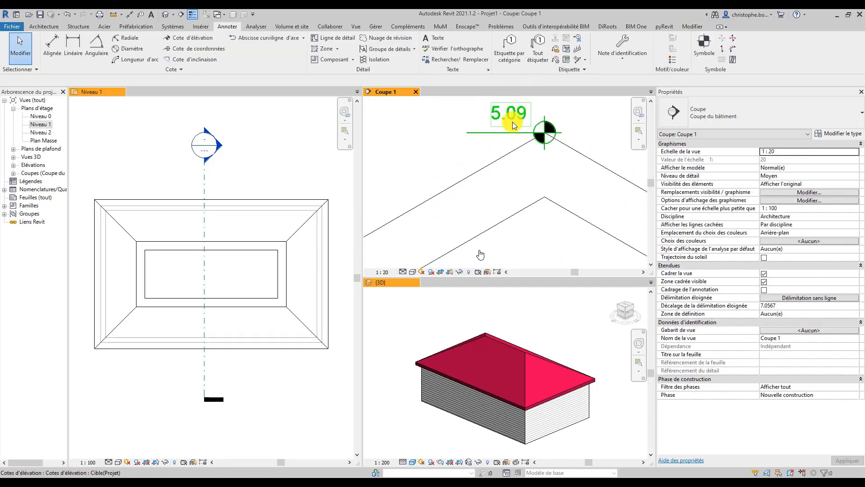
Raise the roof by setting its ridge spot elevation in section Coupe 1 to 6.00
{"action": "left_click", "coordinate": [494, 163]}
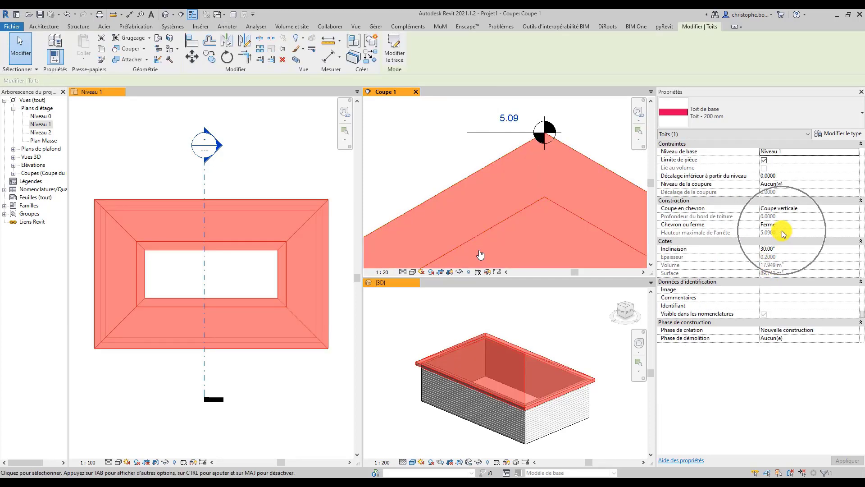
{"action": "left_click", "coordinate": [509, 117]}
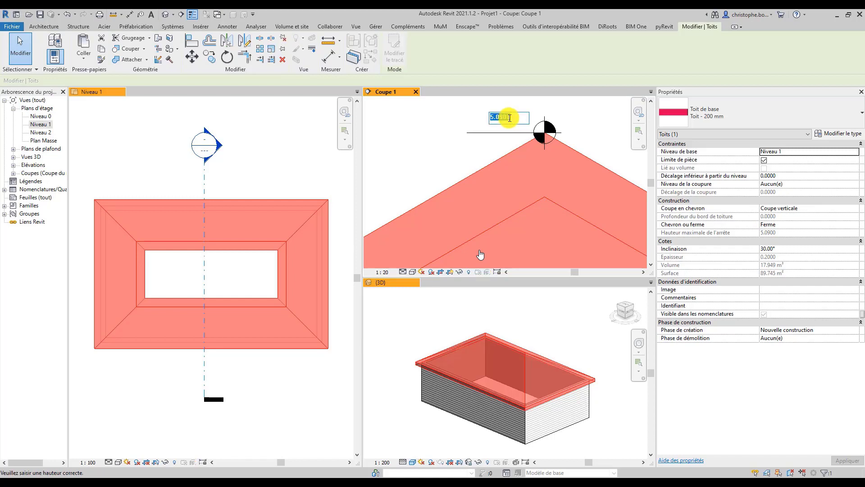
{"action": "key", "text": "Return"}
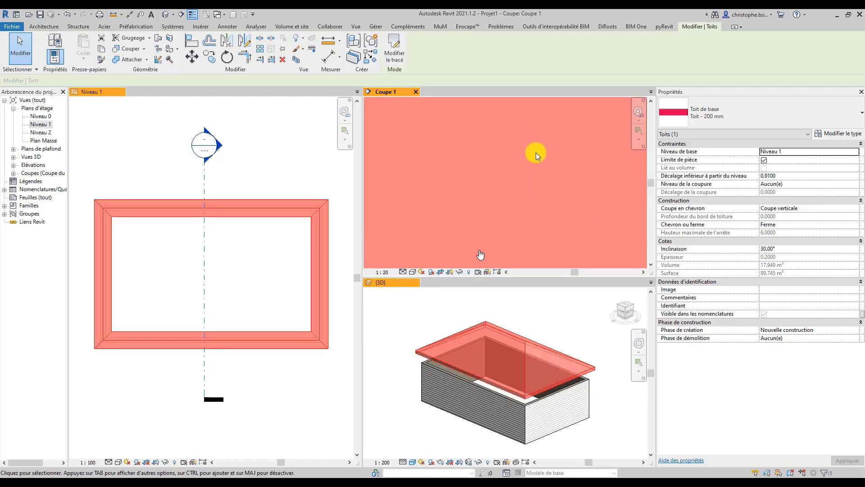
{"action": "scroll", "coordinate": [535, 153], "scroll_direction": "down", "scroll_amount": 5}
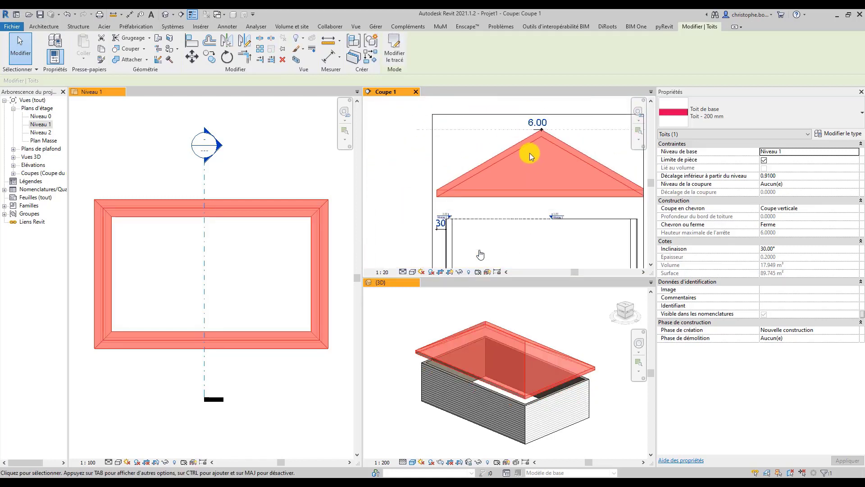
{"action": "middle_click_drag", "start_coordinate": [517, 148], "coordinate": [499, 178]}
{"action": "scroll", "coordinate": [499, 178], "scroll_direction": "up", "scroll_amount": 1}
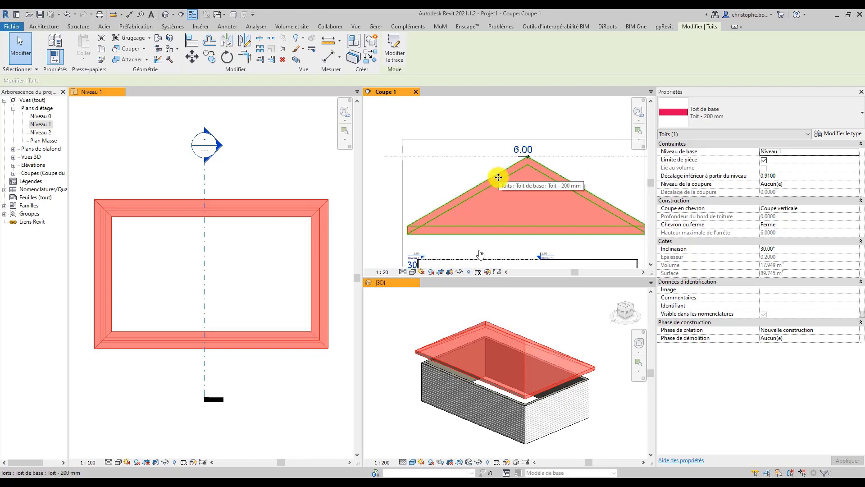
Reselect the roof in the section and set its base offset from Niveau 1 to 0
{"action": "key", "text": "Escape"}
{"action": "left_click", "coordinate": [477, 190]}
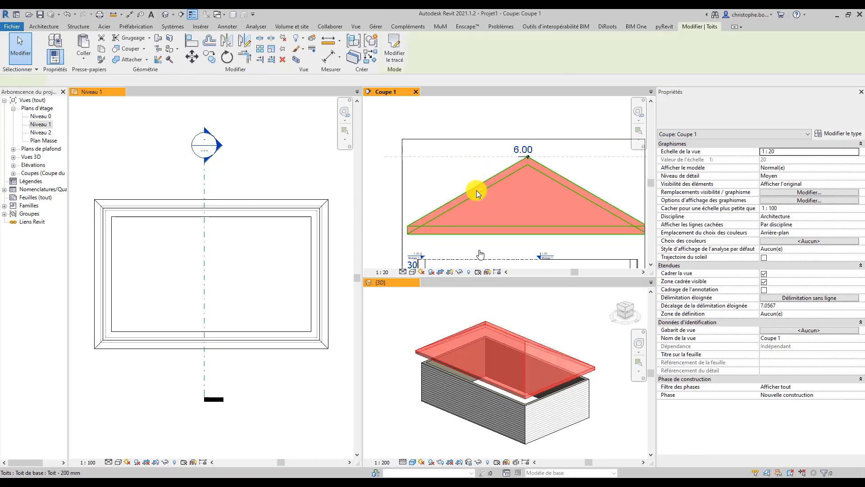
{"action": "left_click", "coordinate": [477, 190]}
{"action": "left_click", "coordinate": [779, 180]}
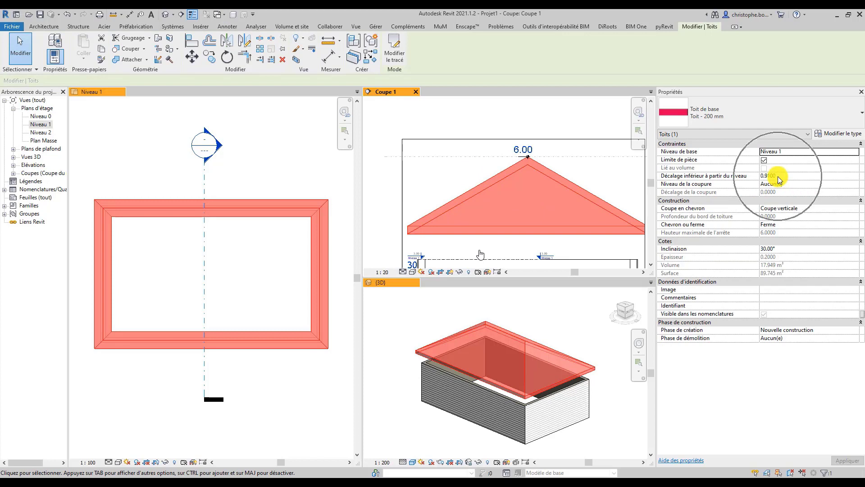
{"action": "key", "text": "ctrl"}
{"action": "key", "text": "ctrl"}
{"action": "key", "text": "ctrl"}
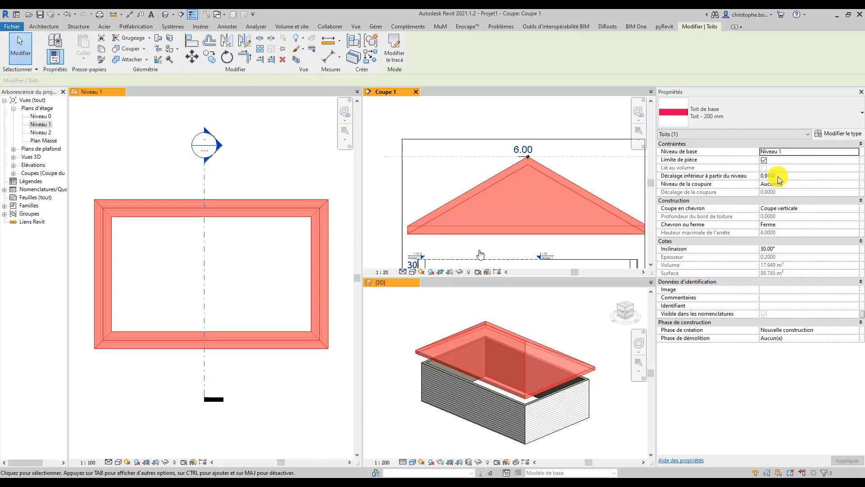
{"action": "left_click", "coordinate": [780, 180]}
{"action": "left_click_drag", "start_coordinate": [779, 180], "coordinate": [732, 176]}
{"action": "key", "text": "Return"}
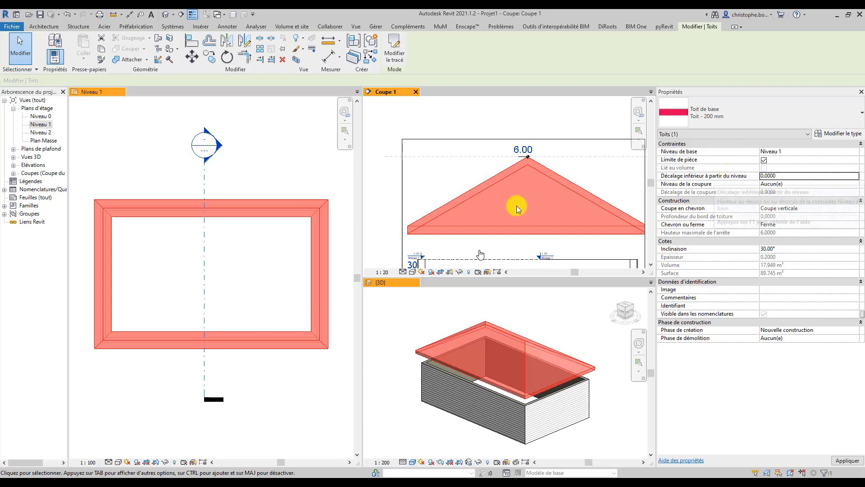
Set the roof's slope (Inclinaison) to 45° and deselect the roof
{"action": "left_click", "coordinate": [781, 250]}
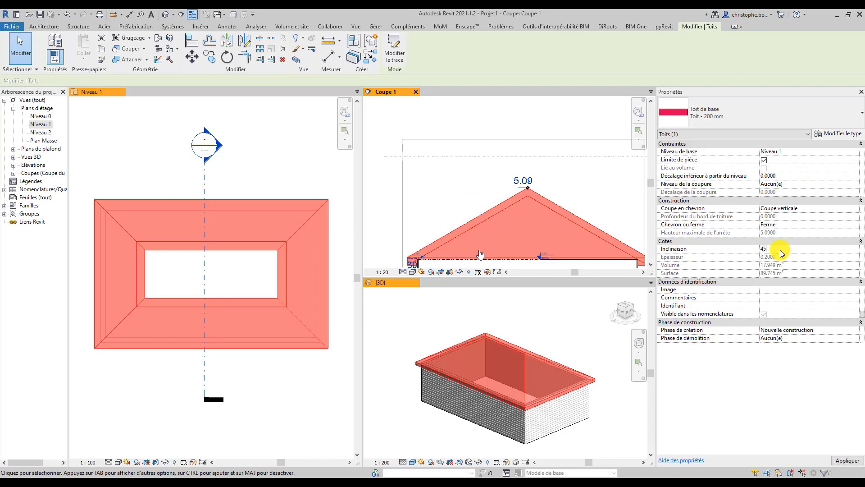
{"action": "type", "text": "45"}
{"action": "key", "text": "Return"}
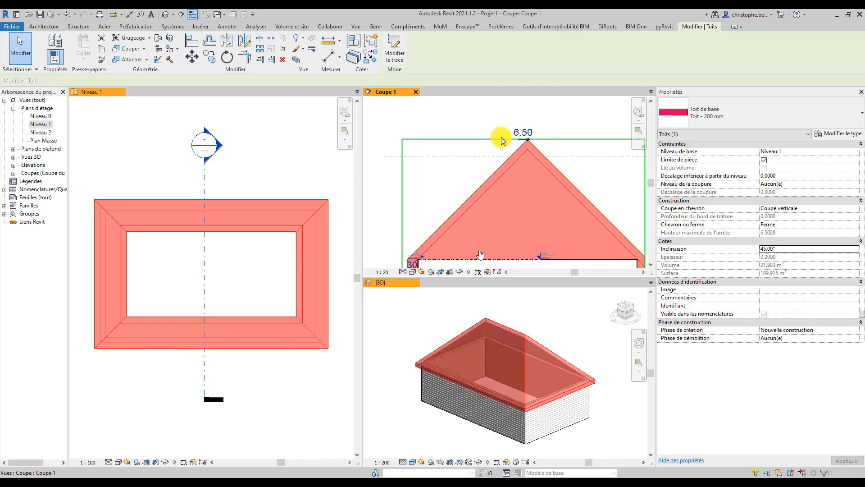
{"action": "left_click", "coordinate": [466, 176]}
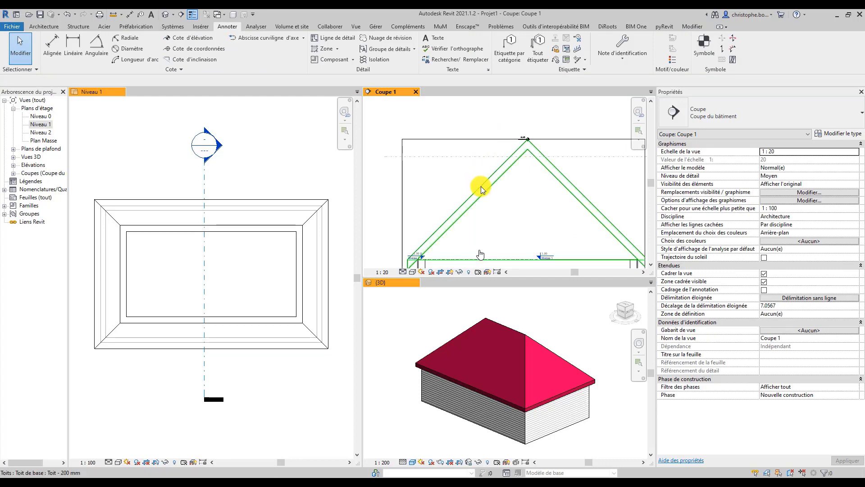
Switch the roof's Chevron ou ferme setting to Chevron and examine the eave where it meets the wall at Niveau 1
{"action": "left_click", "coordinate": [481, 186]}
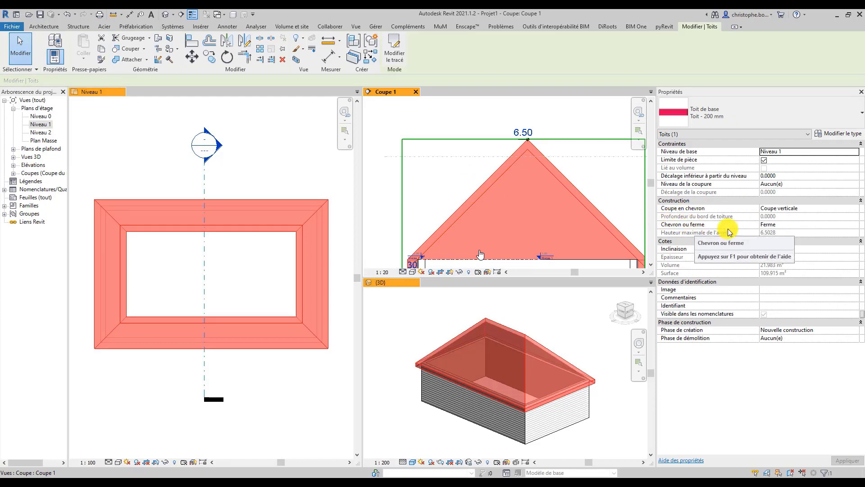
{"action": "left_click", "coordinate": [780, 228]}
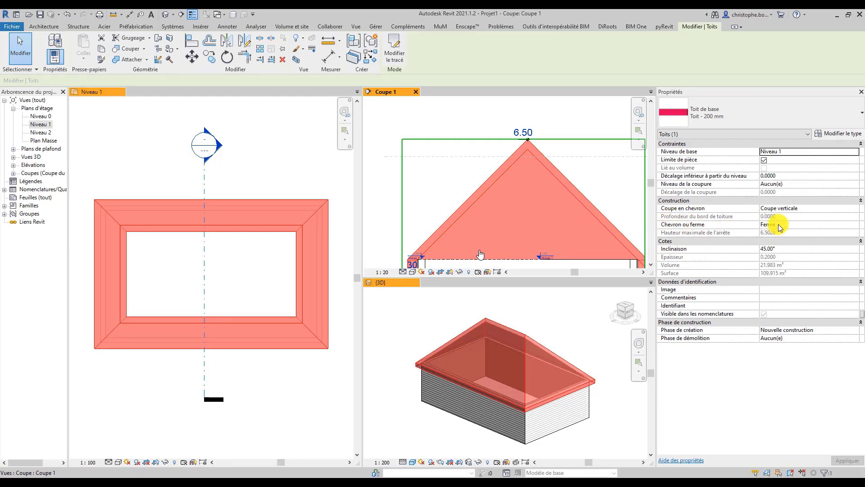
{"action": "scroll", "coordinate": [496, 203], "scroll_direction": "up", "scroll_amount": 4}
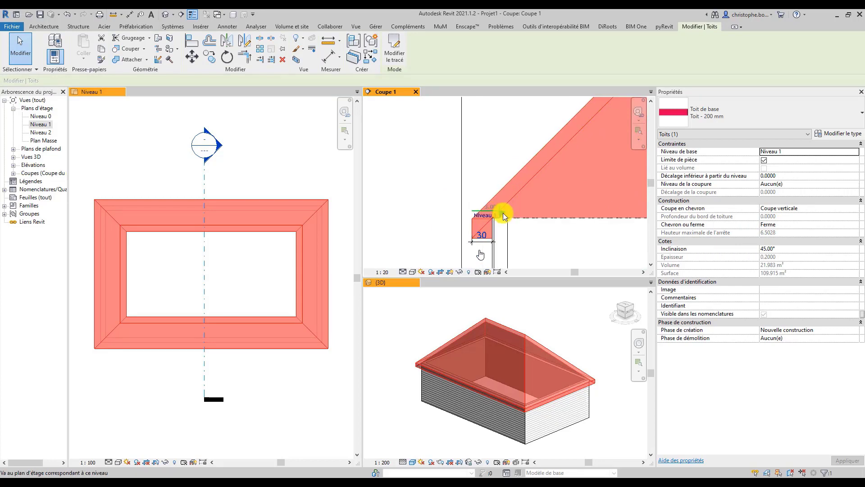
{"action": "scroll", "coordinate": [496, 219], "scroll_direction": "up", "scroll_amount": 4}
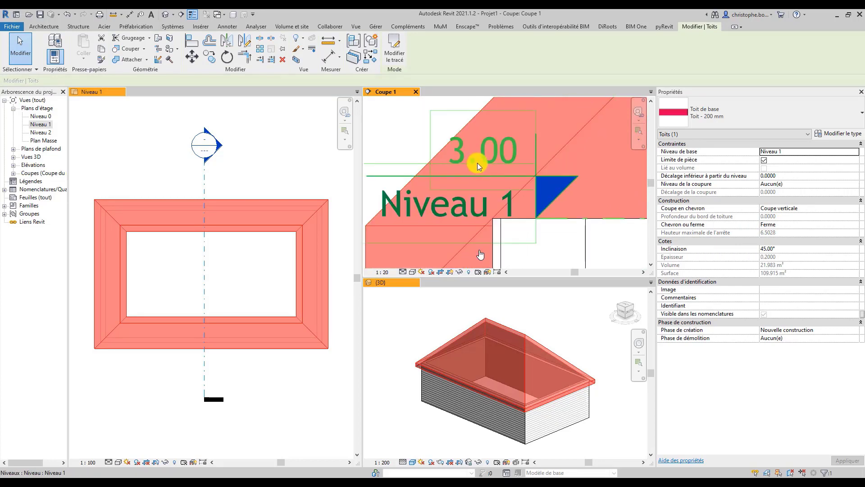
{"action": "scroll", "coordinate": [485, 231], "scroll_direction": "down", "scroll_amount": 4}
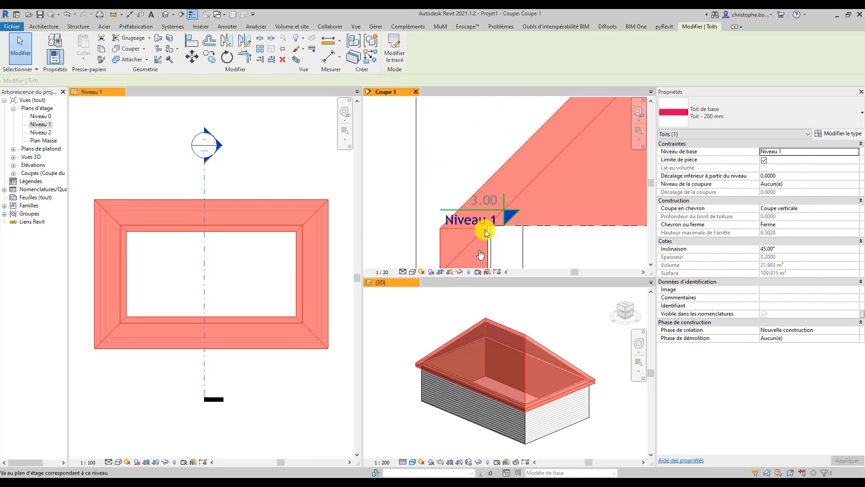
{"action": "left_click", "coordinate": [850, 224]}
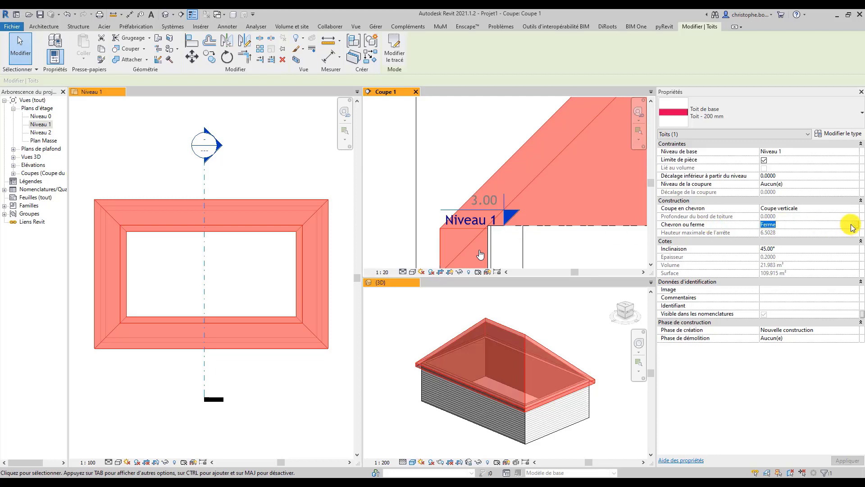
{"action": "left_click", "coordinate": [855, 224]}
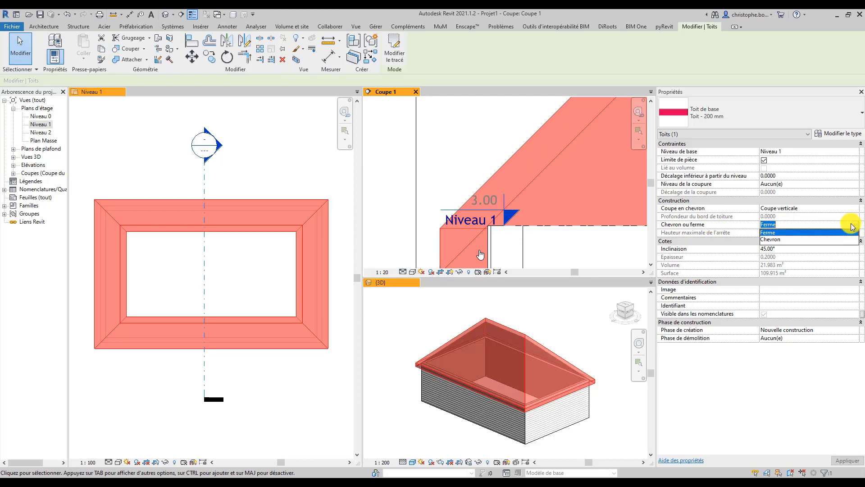
{"action": "left_click", "coordinate": [773, 231]}
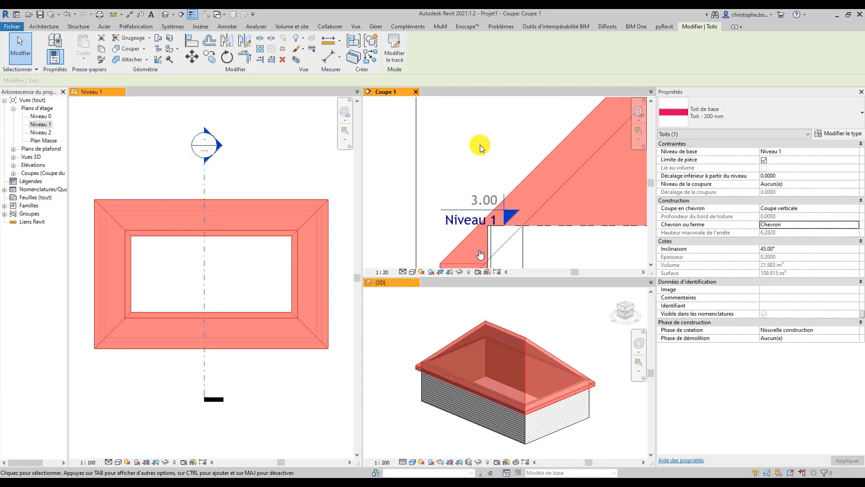
{"action": "key", "text": "ctrl"}
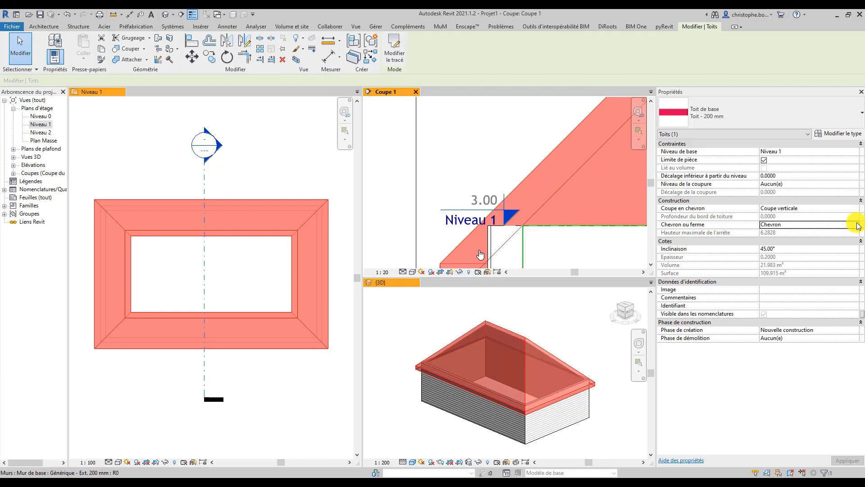
Set the roof's Chevron ou ferme option back to Ferme and deselect the roof
{"action": "left_click", "coordinate": [836, 225]}
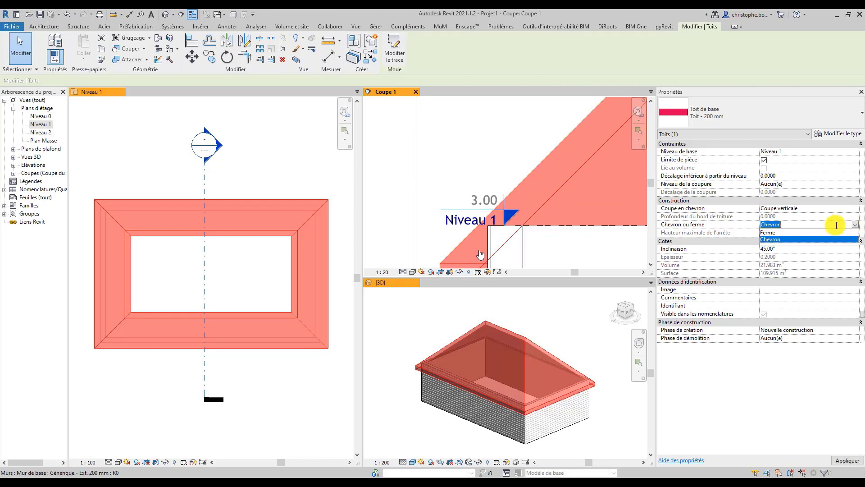
{"action": "left_click", "coordinate": [794, 233]}
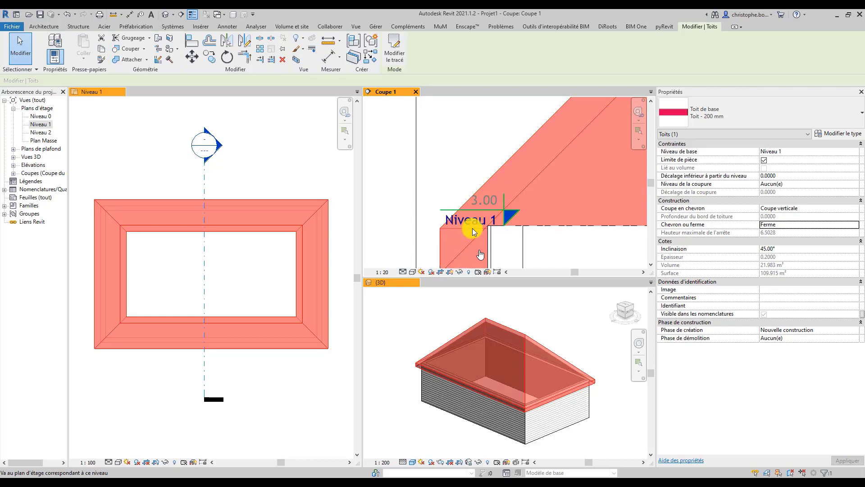
{"action": "scroll", "coordinate": [522, 192], "scroll_direction": "down", "scroll_amount": 2}
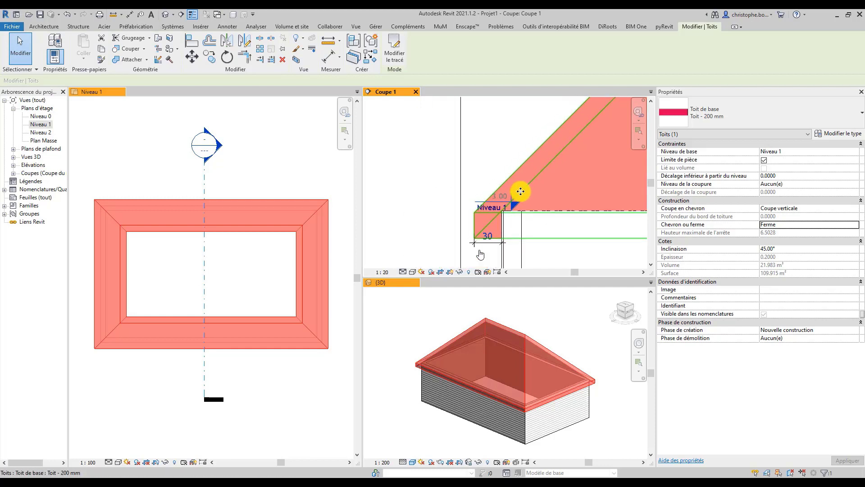
{"action": "key", "text": "Escape"}
Set the roof's Coupe en chevron to Deux coupes - Vertical, with a Profondeur du bord de toiture of 0.1
{"action": "left_click", "coordinate": [519, 168]}
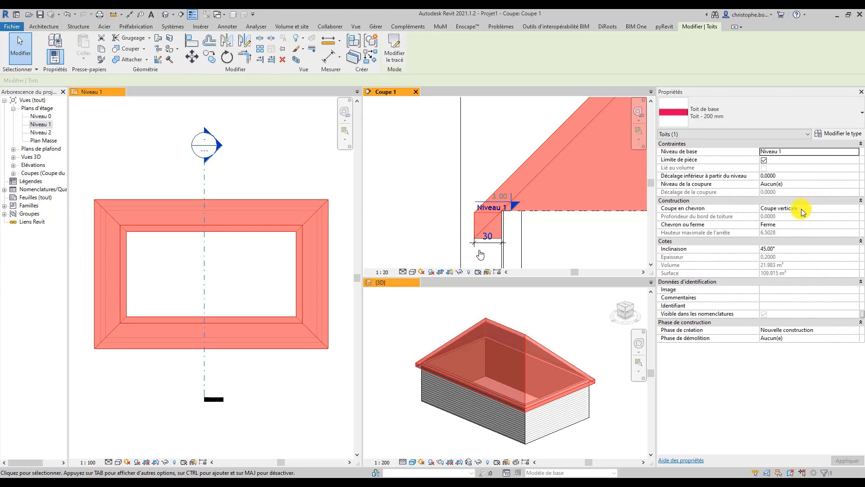
{"action": "left_click", "coordinate": [802, 208]}
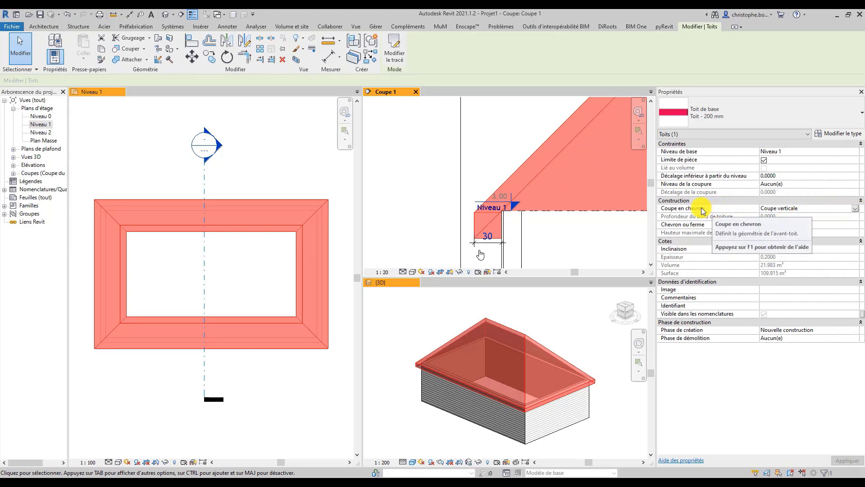
{"action": "mouse_move", "coordinate": [703, 210]}
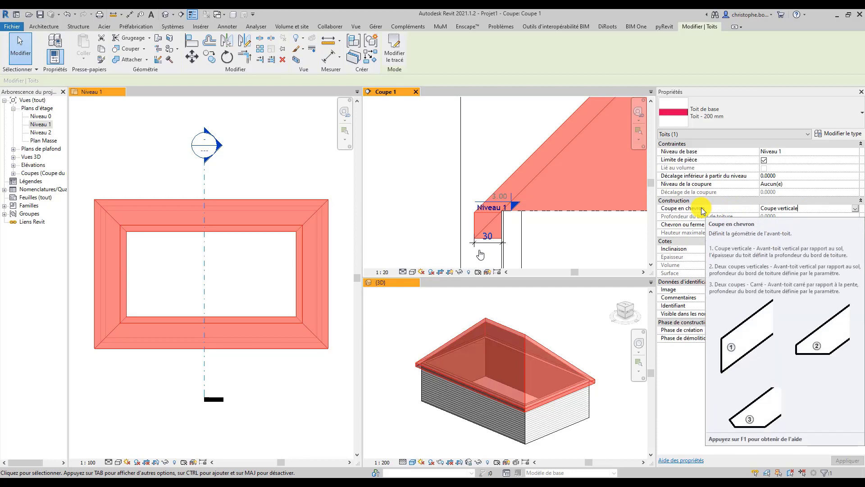
{"action": "left_click", "coordinate": [839, 208]}
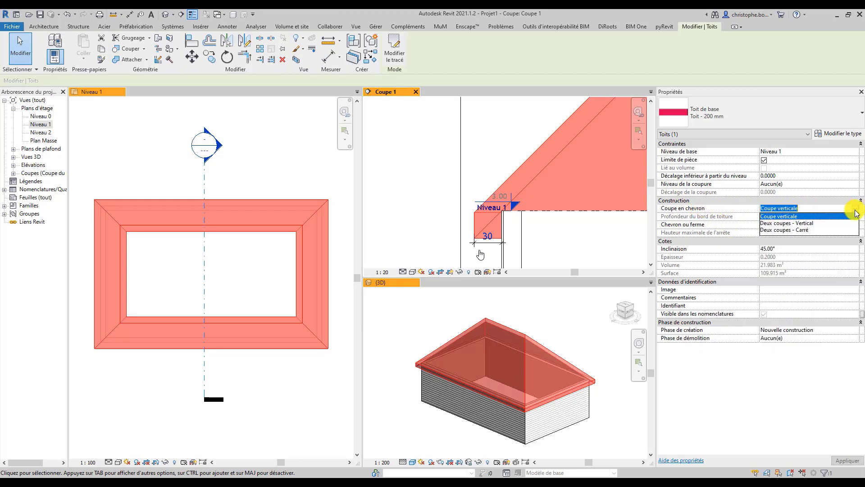
{"action": "left_click", "coordinate": [805, 224]}
{"action": "scroll", "coordinate": [476, 217], "scroll_direction": "up", "scroll_amount": 2}
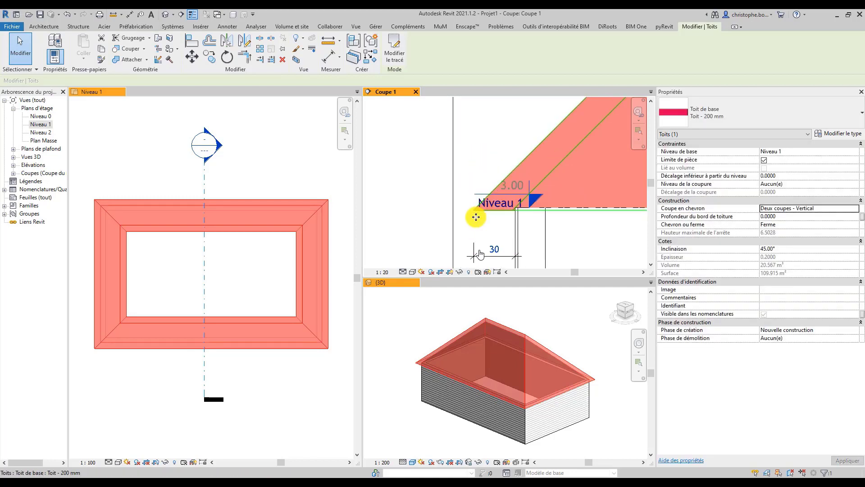
{"action": "scroll", "coordinate": [476, 217], "scroll_direction": "up", "scroll_amount": 2}
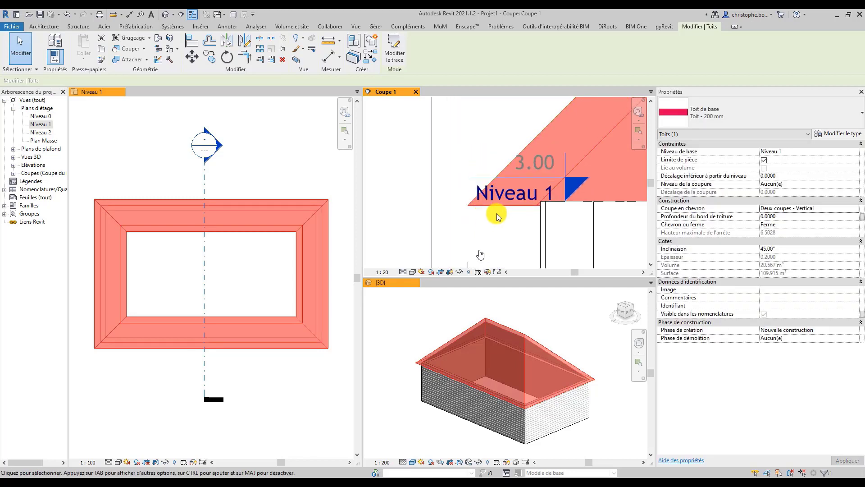
{"action": "left_click", "coordinate": [780, 216]}
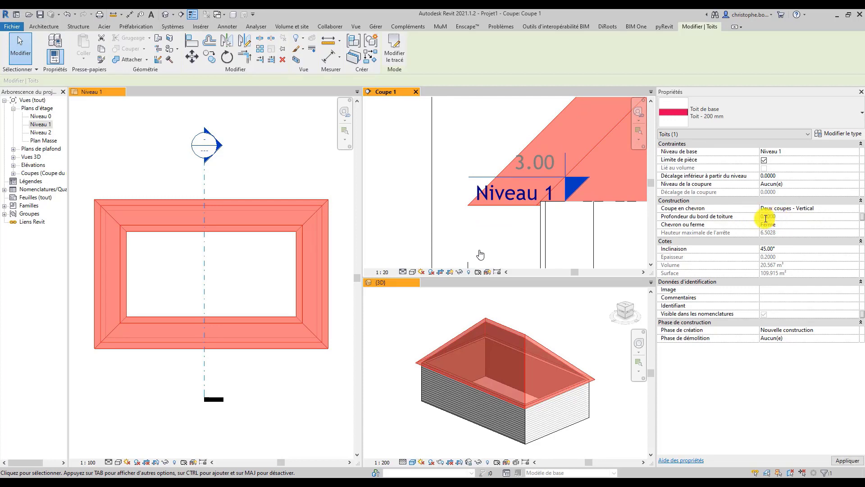
{"action": "left_click", "coordinate": [458, 223]}
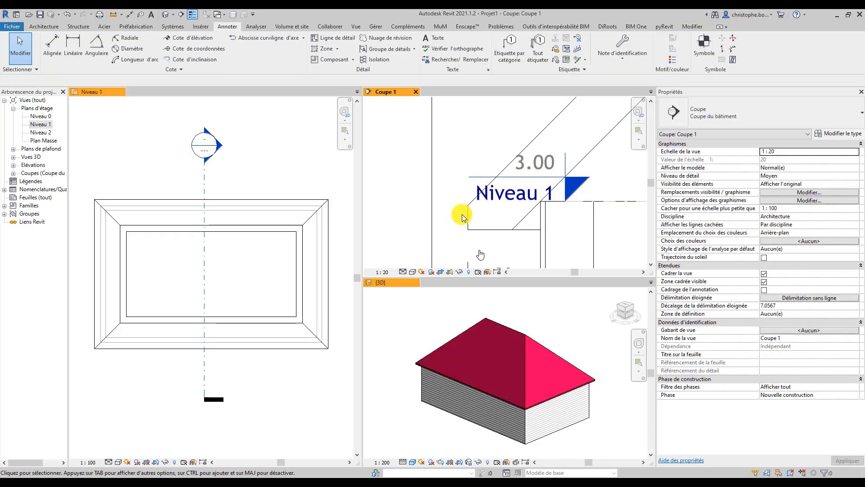
Measure the height of the roof eave's vertical edge between its two corners in section Coupe 1
{"action": "left_click", "coordinate": [115, 15]}
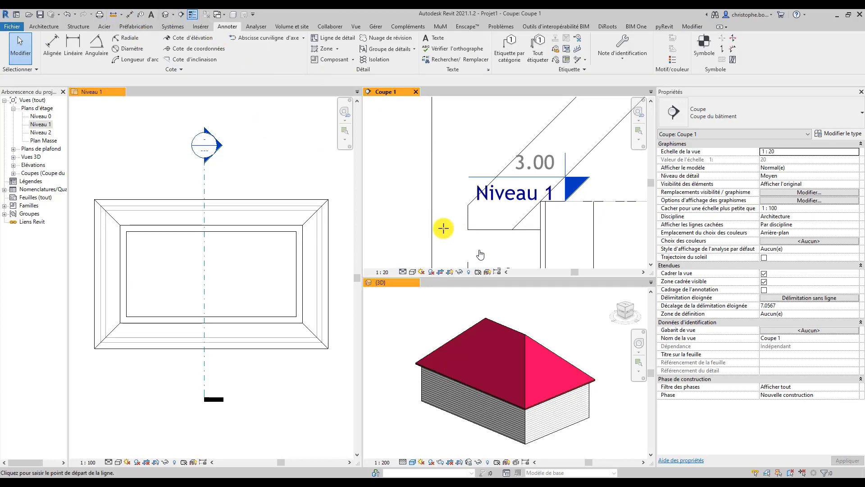
{"action": "left_click", "coordinate": [468, 205]}
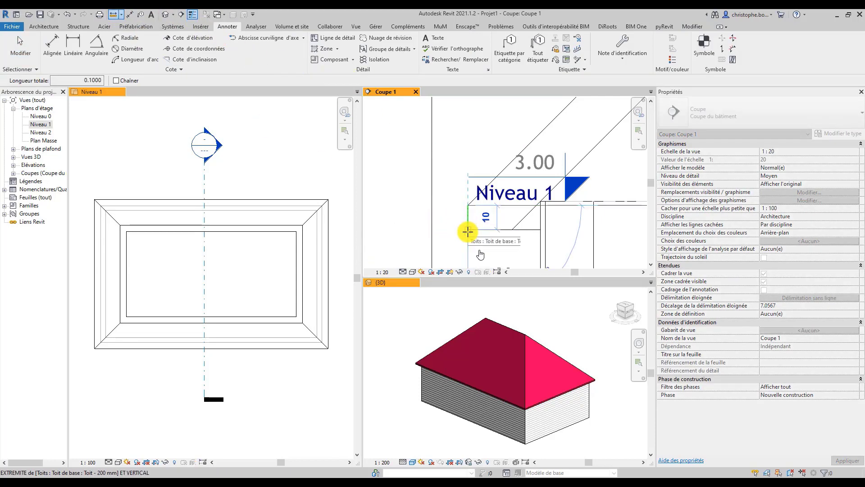
{"action": "left_click", "coordinate": [468, 231]}
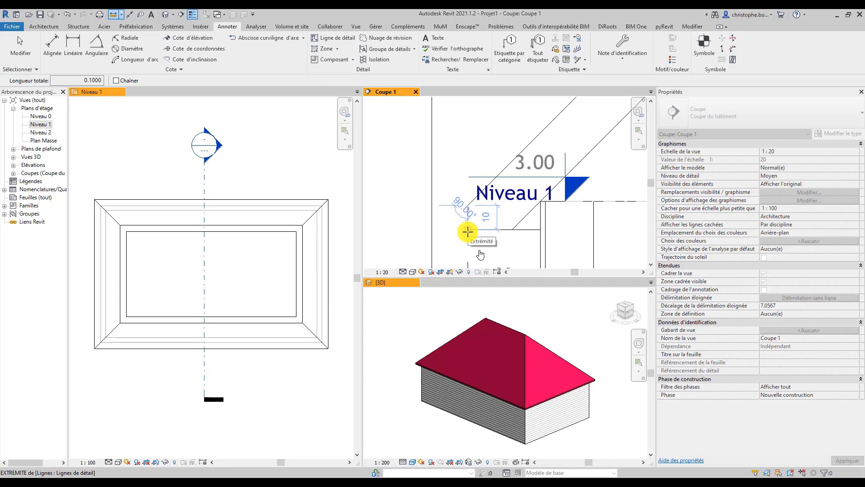
Set the roof's Coupe en chevron to Deux coupes - Carré and deselect the roof
{"action": "key", "text": "Escape"}
{"action": "key", "text": "Escape"}
{"action": "left_click", "coordinate": [469, 231]}
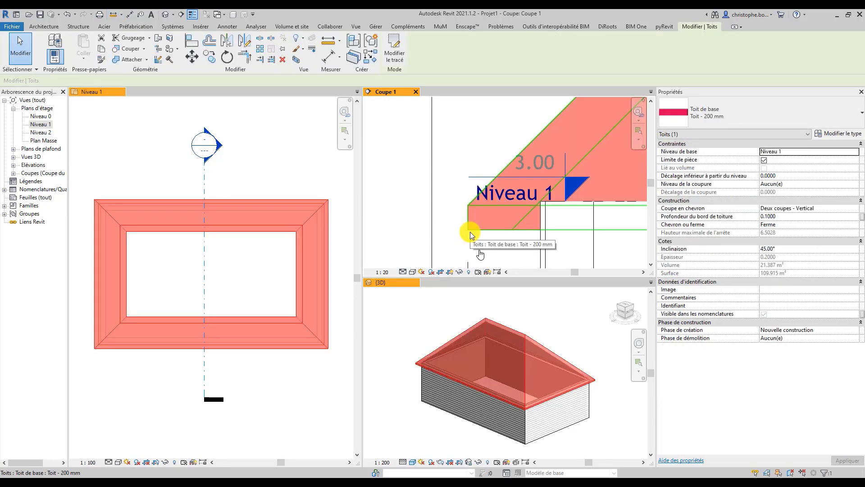
{"action": "left_click", "coordinate": [850, 209]}
{"action": "left_click", "coordinate": [854, 209]}
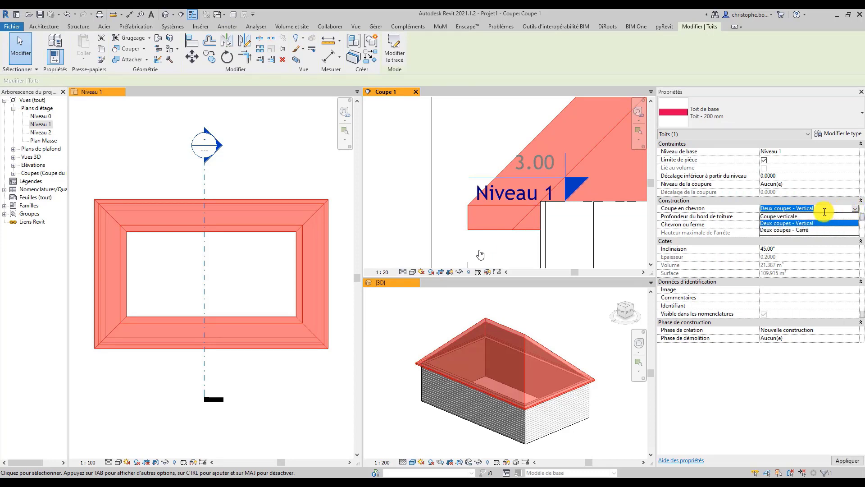
{"action": "left_click", "coordinate": [795, 229]}
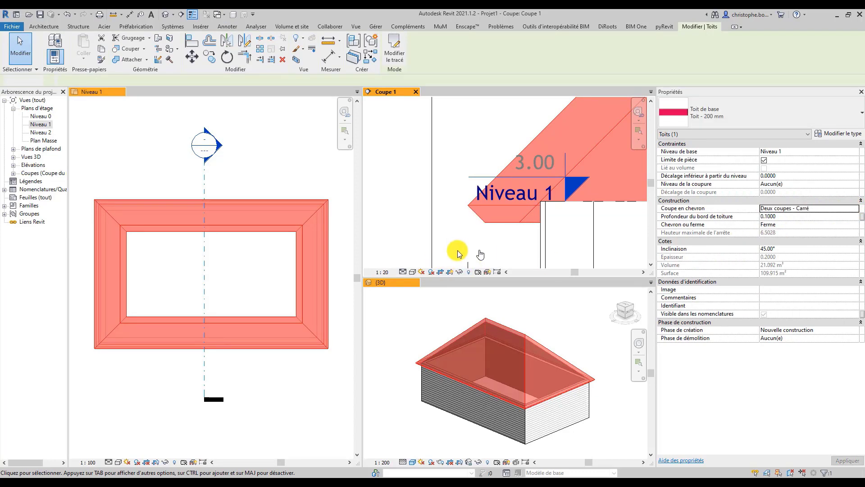
{"action": "left_click", "coordinate": [458, 250]}
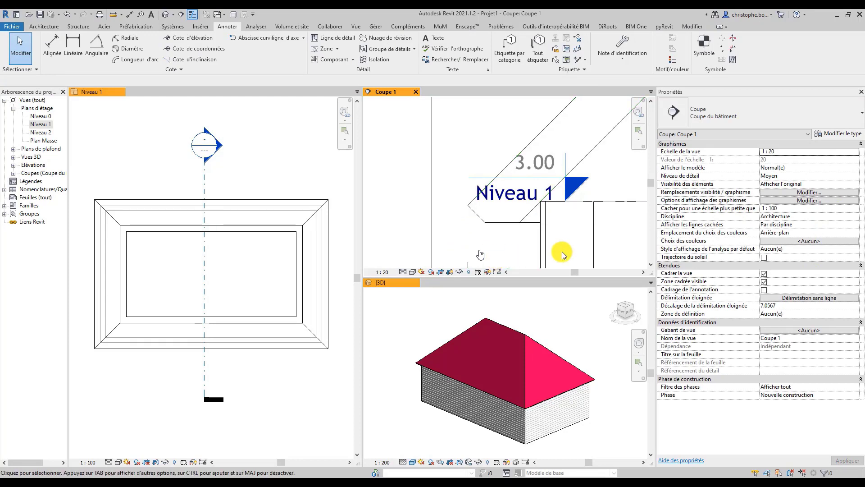
Truncate the roof at Niveau 2 by setting its Niveau de la coupure, and deselect it
{"action": "left_click", "coordinate": [519, 224]}
{"action": "scroll", "coordinate": [489, 232], "scroll_direction": "down", "scroll_amount": 2}
{"action": "scroll", "coordinate": [446, 212], "scroll_direction": "down", "scroll_amount": 3}
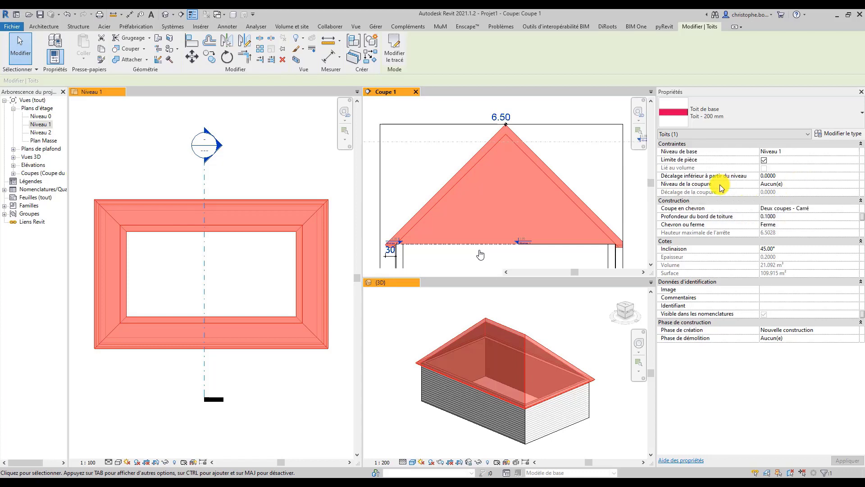
{"action": "left_click", "coordinate": [807, 184]}
{"action": "left_click", "coordinate": [855, 184]}
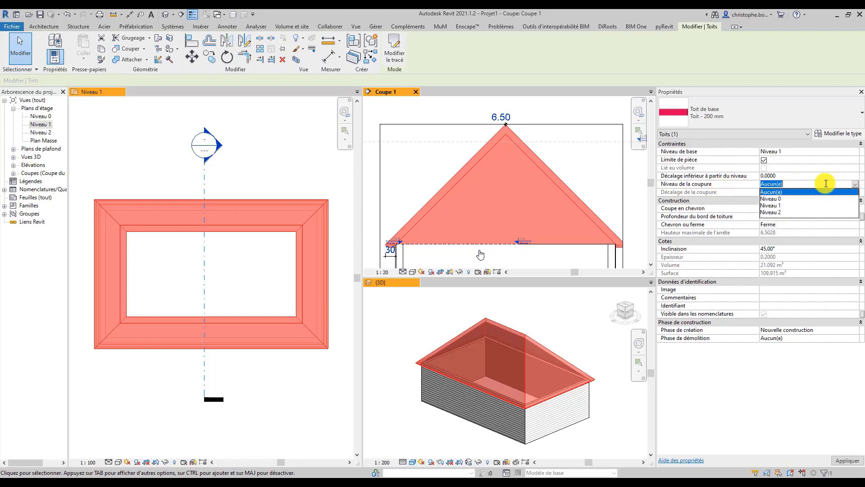
{"action": "left_click", "coordinate": [783, 211]}
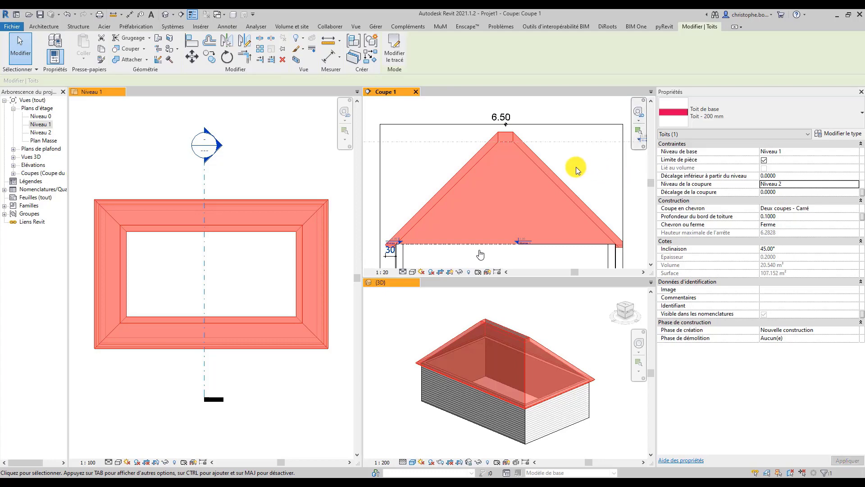
{"action": "key", "text": "Escape"}
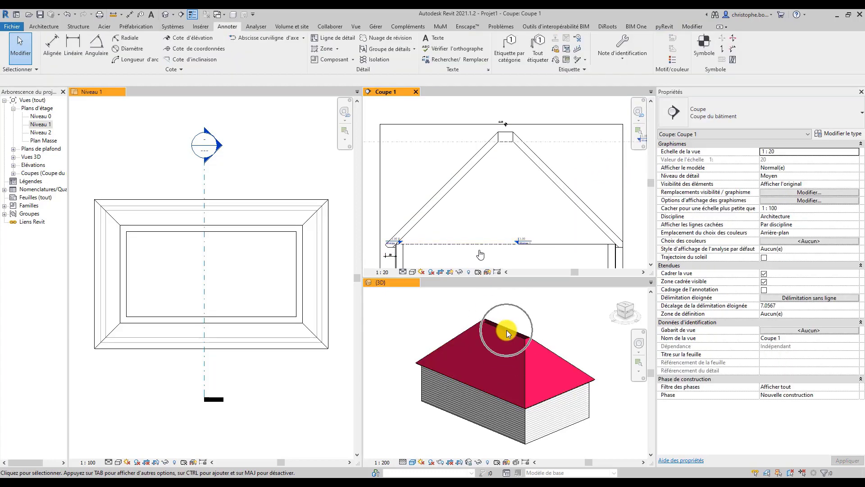
Set the slope of the truncated roof to 60° and deselect it
{"action": "left_click", "coordinate": [508, 333]}
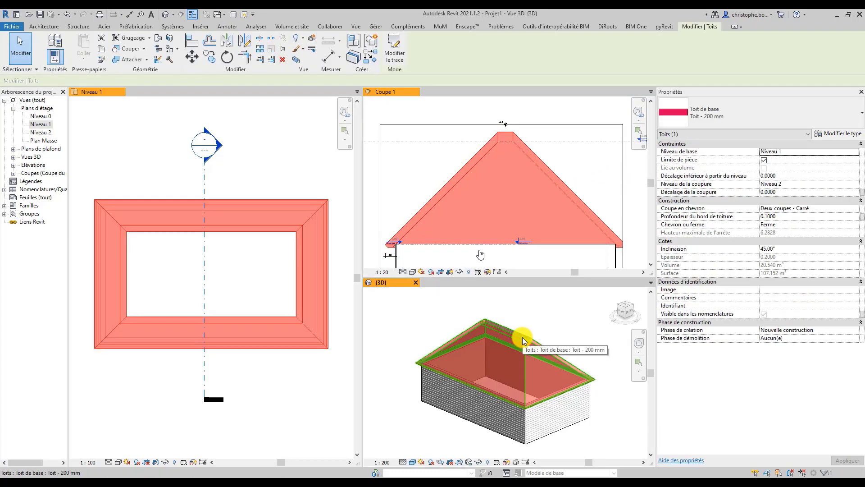
{"action": "left_click", "coordinate": [787, 250]}
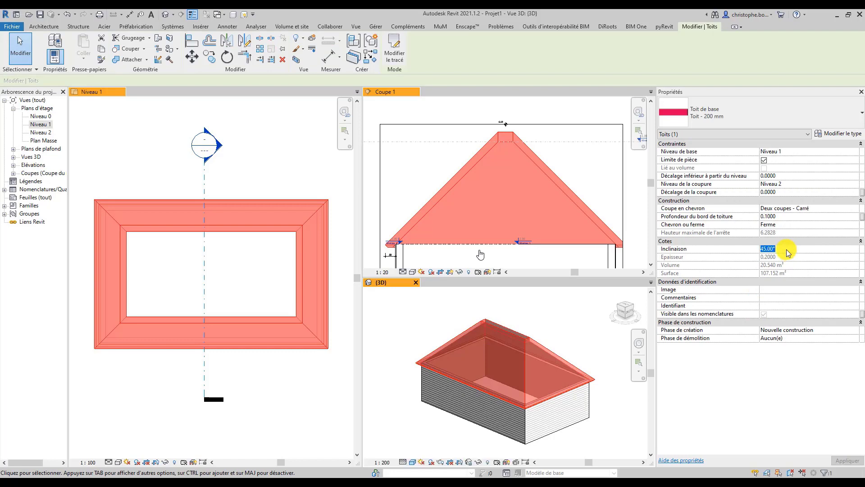
{"action": "key", "text": "Return"}
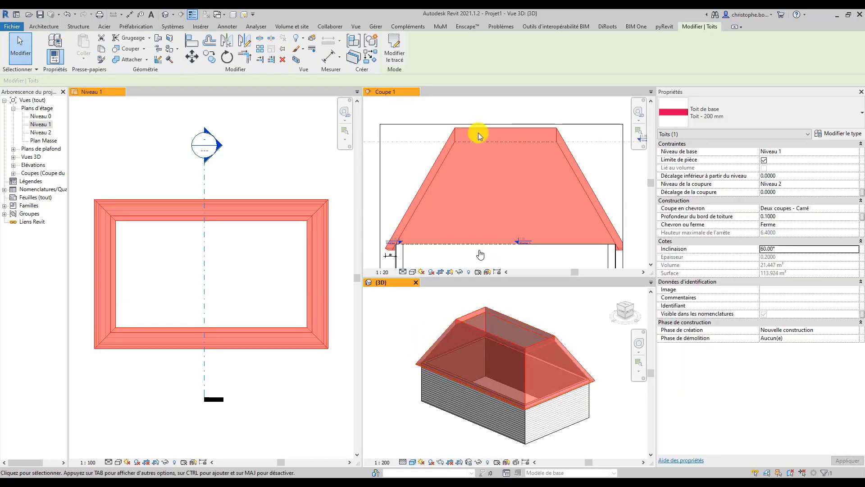
{"action": "key", "text": "Escape"}
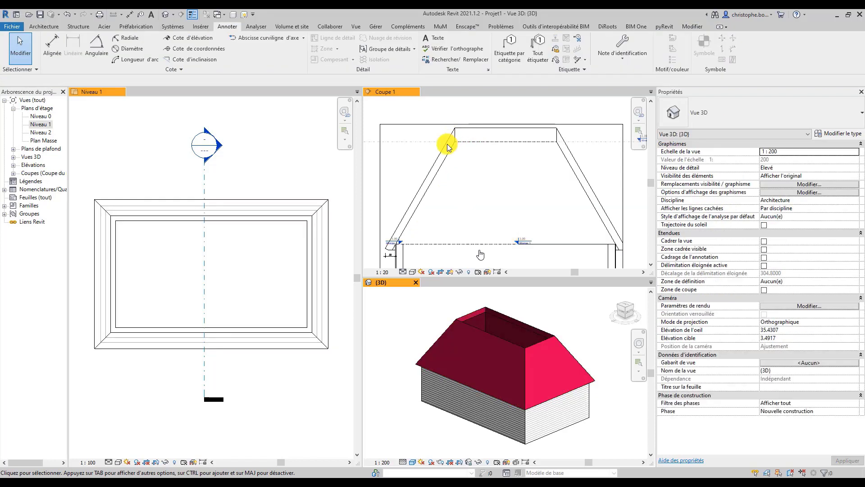
Set the roof's Décalage de la coupure to -1.0000
{"action": "left_click", "coordinate": [585, 140]}
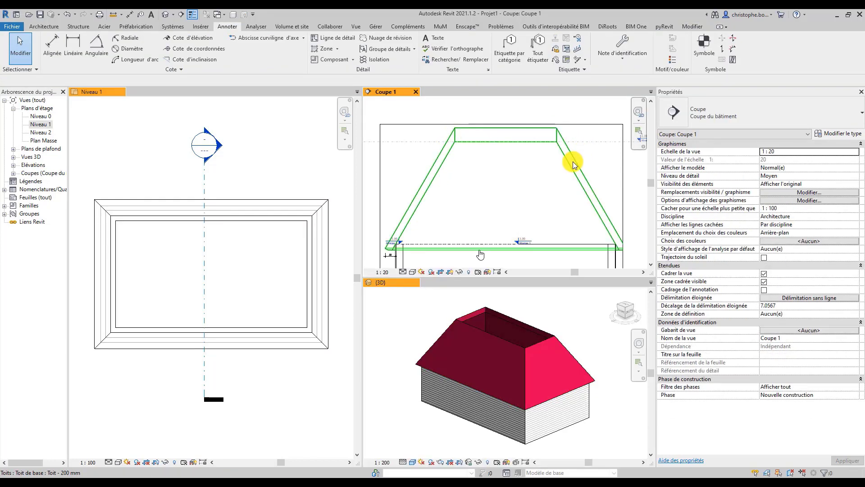
{"action": "left_click", "coordinate": [573, 162]}
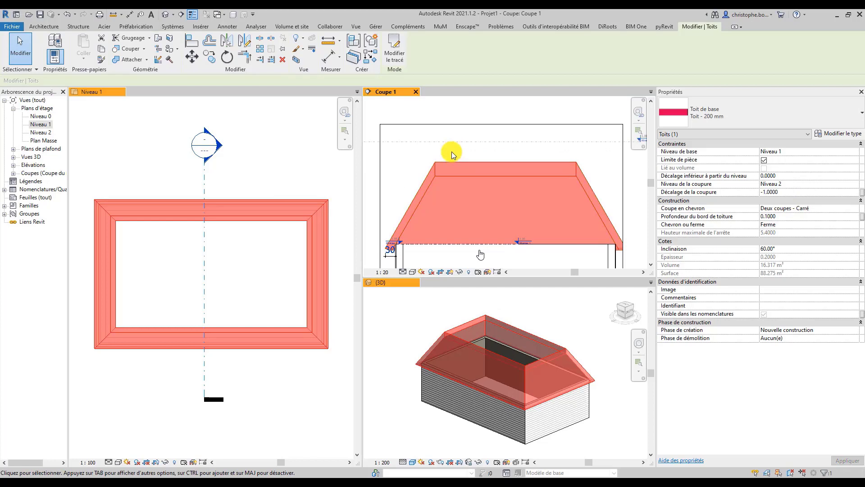
Reset the roof's Niveau de la coupure to Aucun(e) and set its slope to 30°
{"action": "left_click", "coordinate": [855, 185]}
{"action": "left_click", "coordinate": [776, 192]}
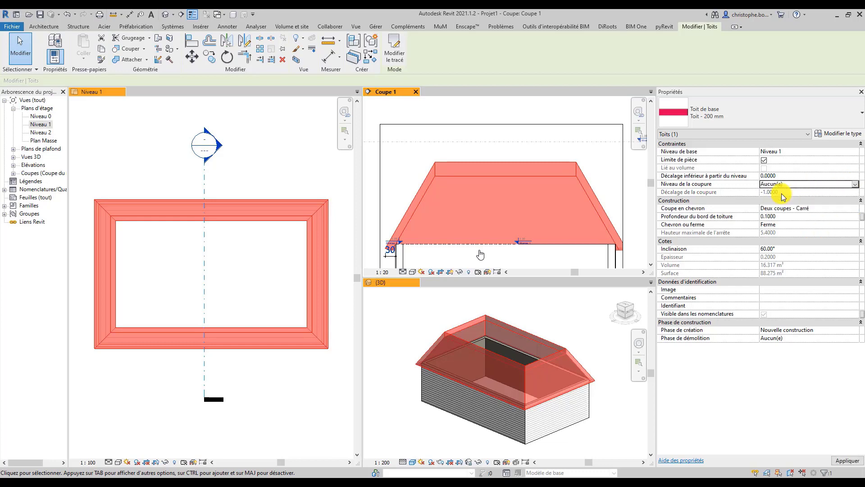
{"action": "left_click", "coordinate": [782, 249]}
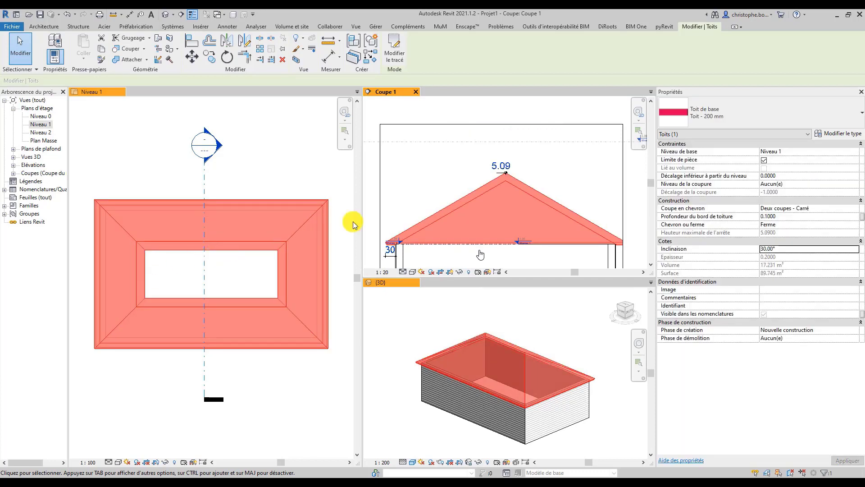
{"action": "key", "text": "Escape"}
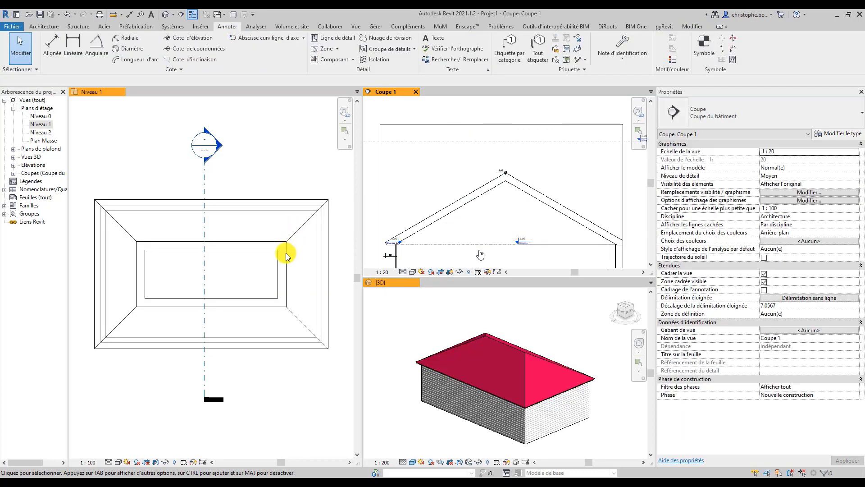
Edit the roof footprint in Niveau 1 and give its two short edges a Décalage vertical par rapport à la base of 1.0000
{"action": "left_click", "coordinate": [285, 250]}
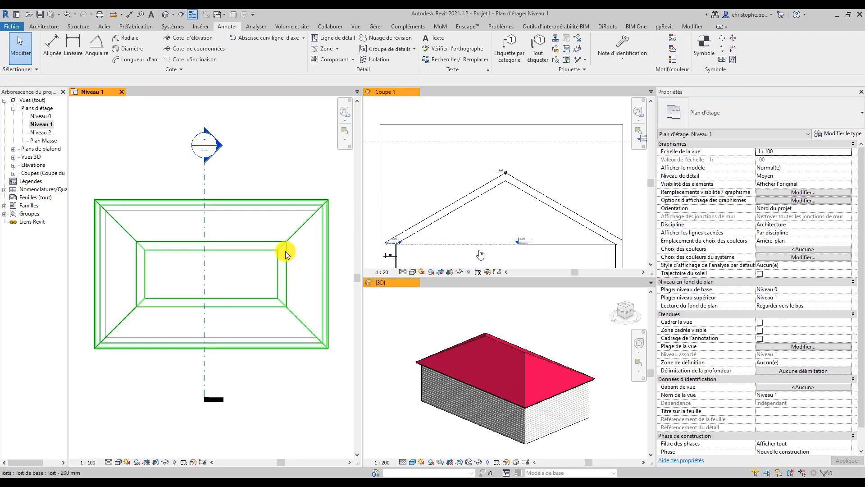
{"action": "left_click", "coordinate": [286, 251]}
{"action": "double_click", "coordinate": [286, 251]}
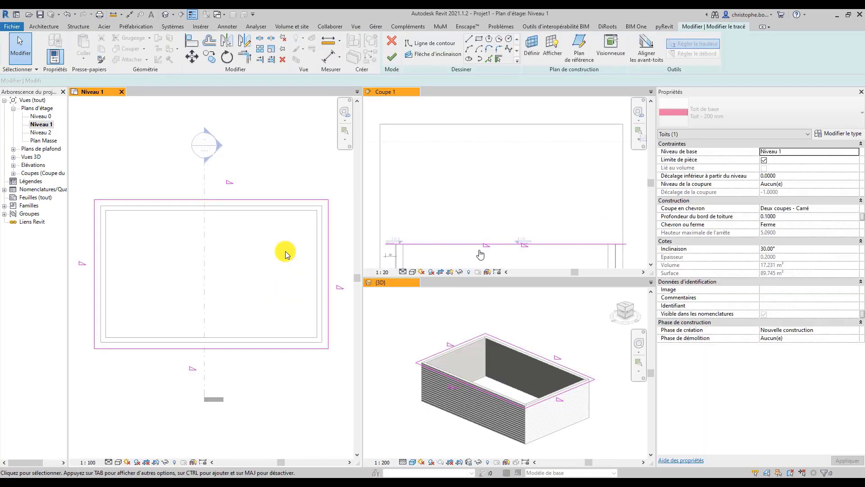
{"action": "left_click", "coordinate": [328, 256]}
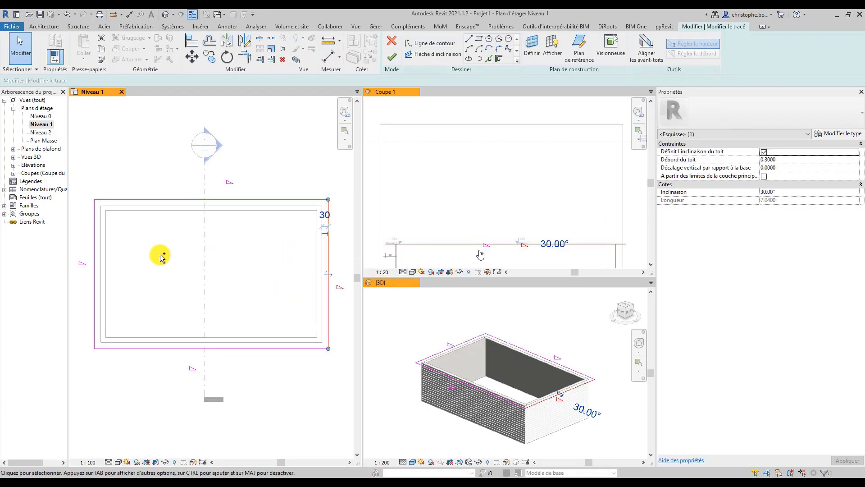
{"action": "left_click", "coordinate": [95, 256], "text": "ctrl"}
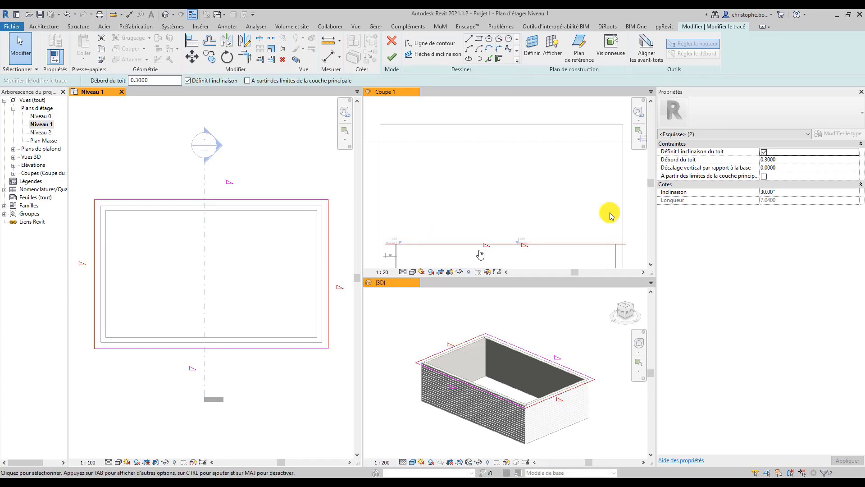
{"action": "left_click", "coordinate": [788, 168]}
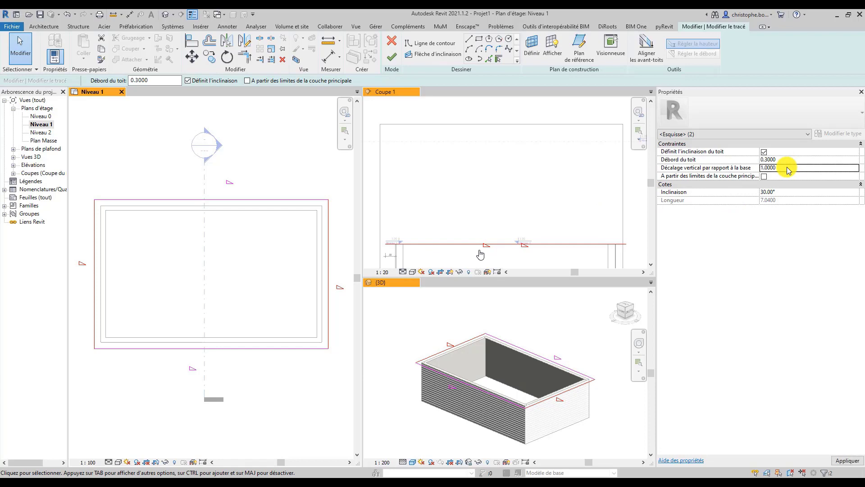
{"action": "left_click", "coordinate": [392, 58]}
{"action": "key", "text": "Escape"}
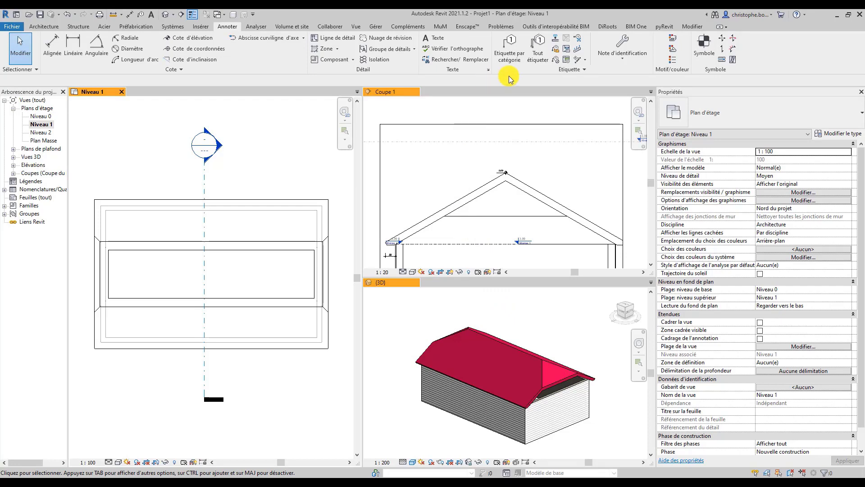
Edit the roof footprint again and raise the two short edges' vertical offset from the base to 2.0000
{"action": "left_click", "coordinate": [544, 369]}
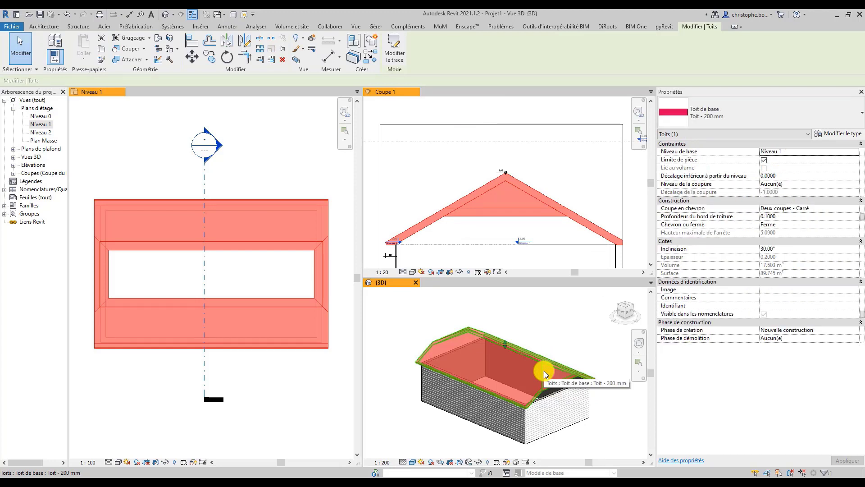
{"action": "left_click", "coordinate": [394, 48]}
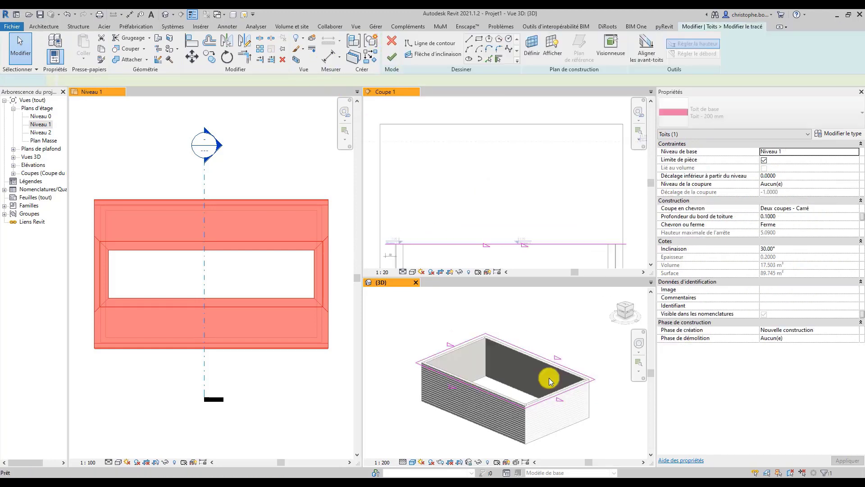
{"action": "left_click", "coordinate": [545, 400]}
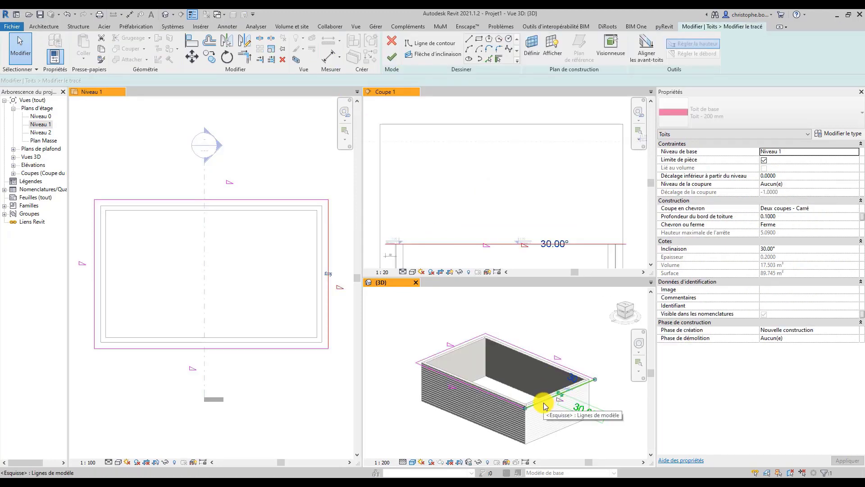
{"action": "left_click", "coordinate": [435, 353], "text": "ctrl"}
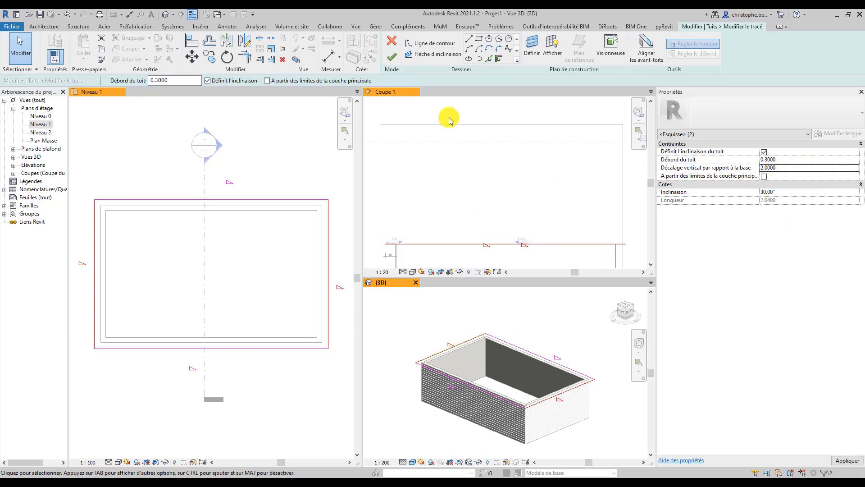
{"action": "left_click", "coordinate": [392, 57]}
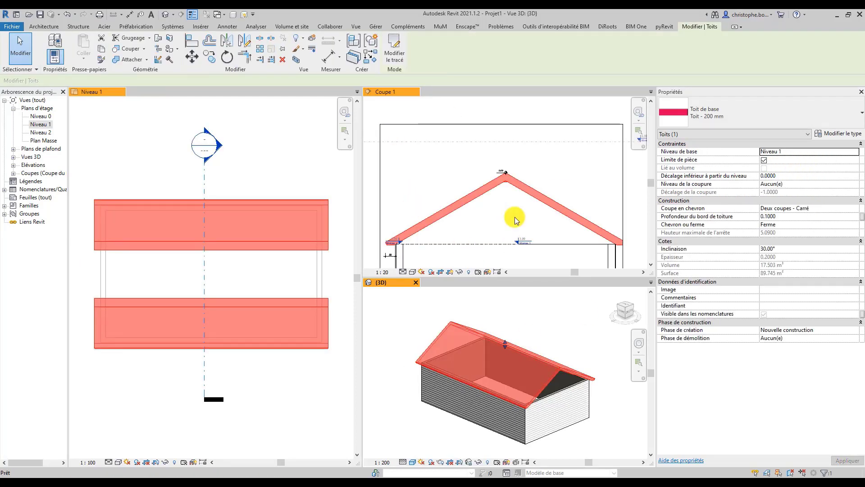
Examine the gable peak in 3D, then set the two short footprint edges' vertical offset from the base to 1.5000
{"action": "scroll", "coordinate": [558, 367], "scroll_direction": "up", "scroll_amount": 8}
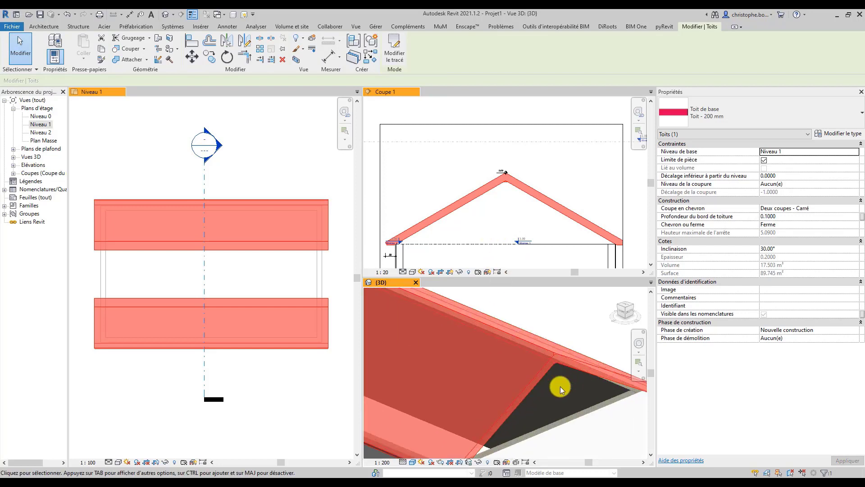
{"action": "scroll", "coordinate": [553, 345], "scroll_direction": "up", "scroll_amount": 2}
{"action": "left_click", "coordinate": [553, 345]}
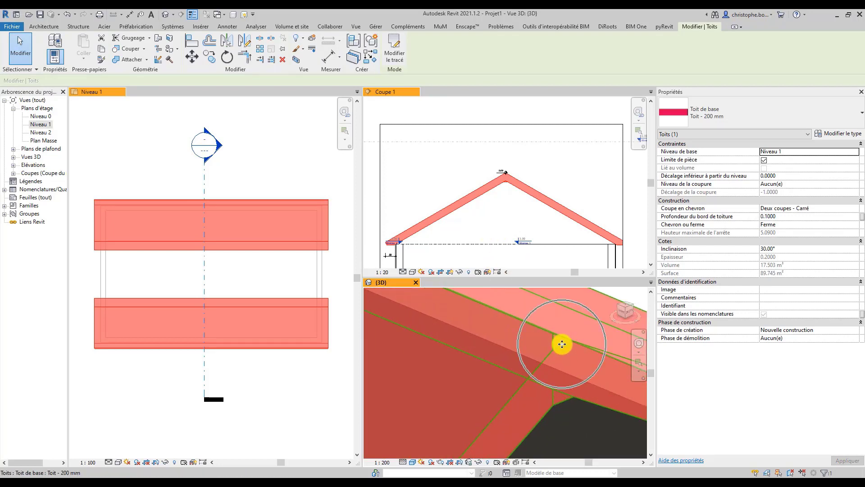
{"action": "left_click", "coordinate": [394, 51]}
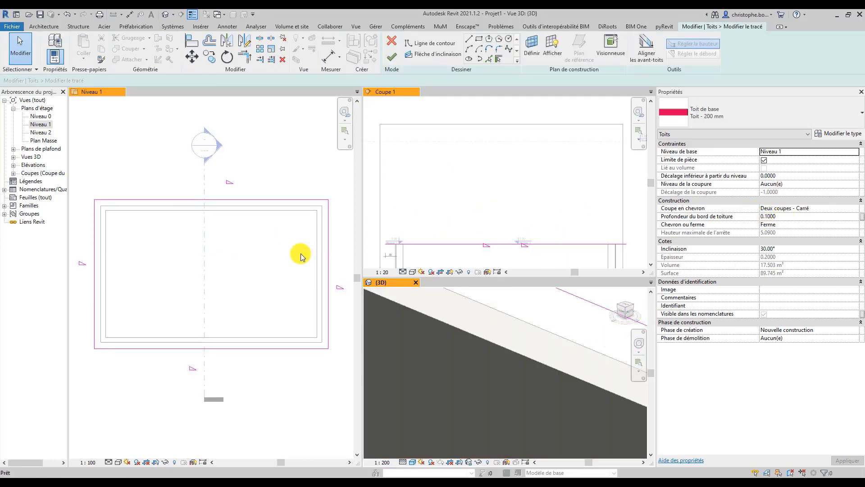
{"action": "left_click", "coordinate": [280, 257]}
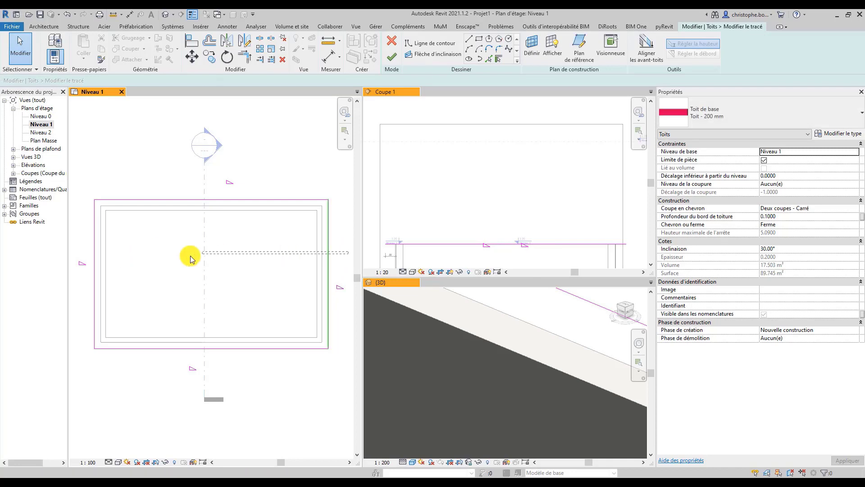
{"action": "left_click", "coordinate": [80, 251]}
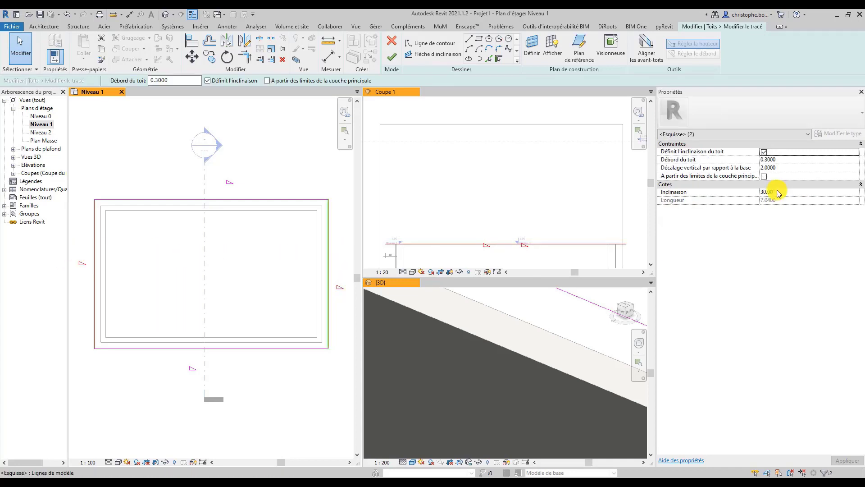
{"action": "left_click", "coordinate": [789, 169]}
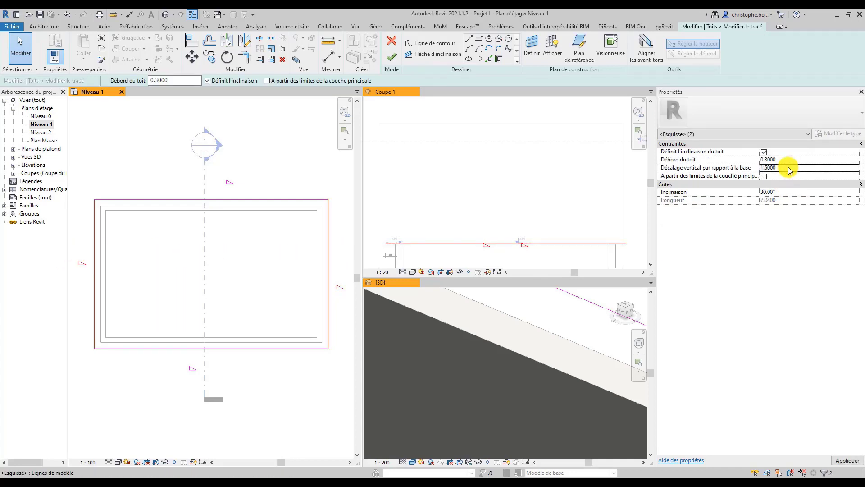
{"action": "type", "text": "1.5000"}
{"action": "left_click", "coordinate": [392, 56]}
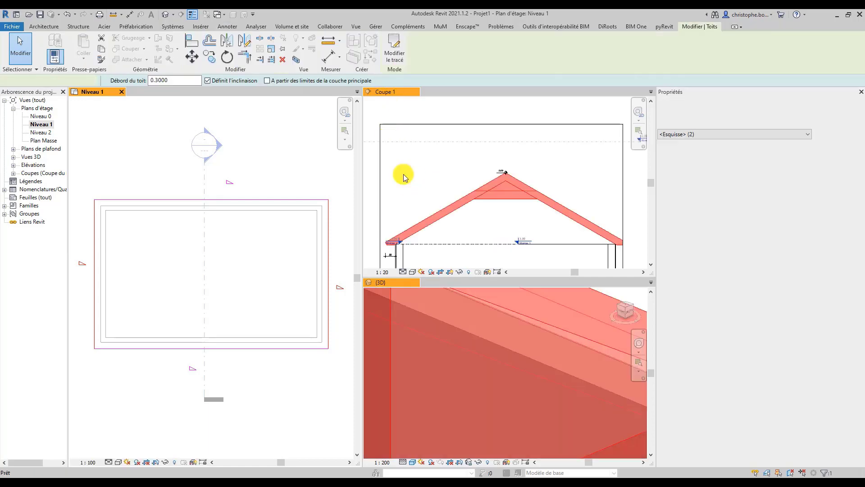
Select the roof in the 3D view and set its Décalage inférieur à partir du niveau to 1.0000
{"action": "key", "text": "Escape"}
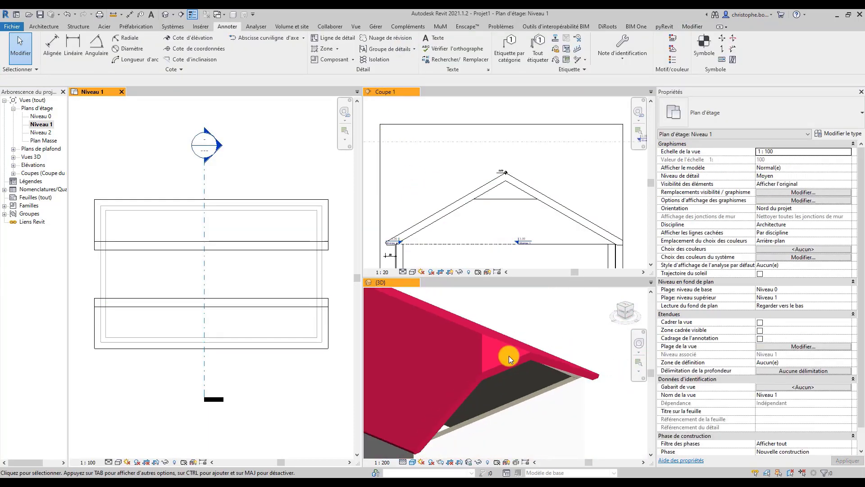
{"action": "middle_click_drag", "start_coordinate": [517, 369], "coordinate": [497, 349], "text": "shift"}
{"action": "left_click", "coordinate": [496, 348]}
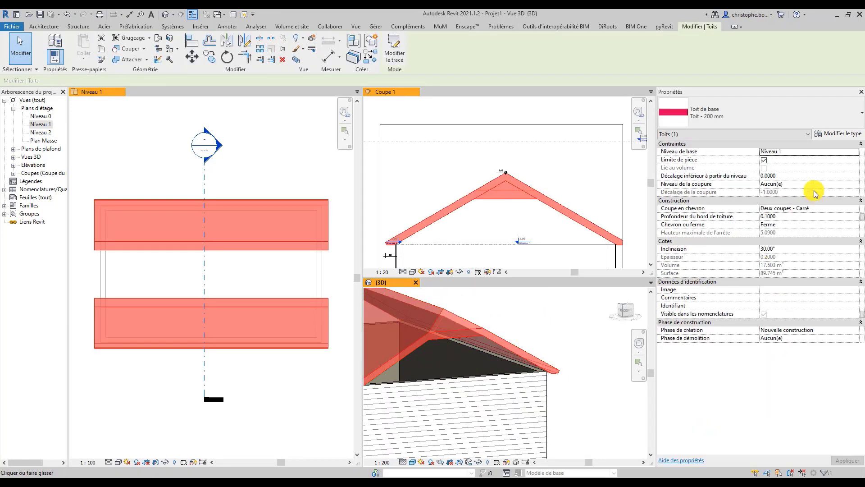
{"action": "type", "text": "1"}
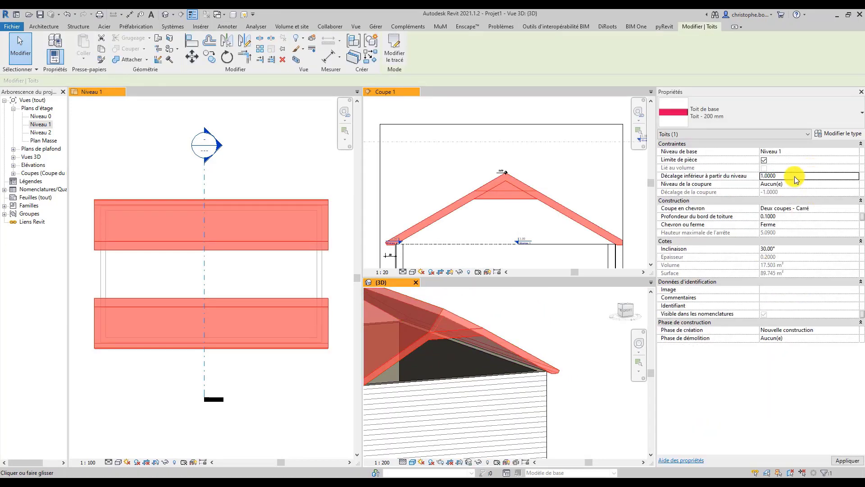
{"action": "left_click", "coordinate": [565, 358]}
Select the whole chain of four exterior walls and attach their tops to the roof
{"action": "scroll", "coordinate": [563, 374], "scroll_direction": "down", "scroll_amount": 5}
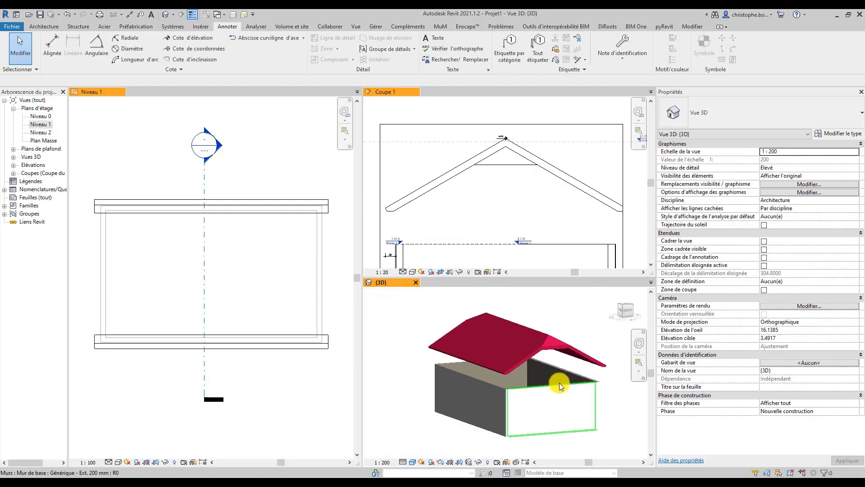
{"action": "left_click", "coordinate": [553, 387]}
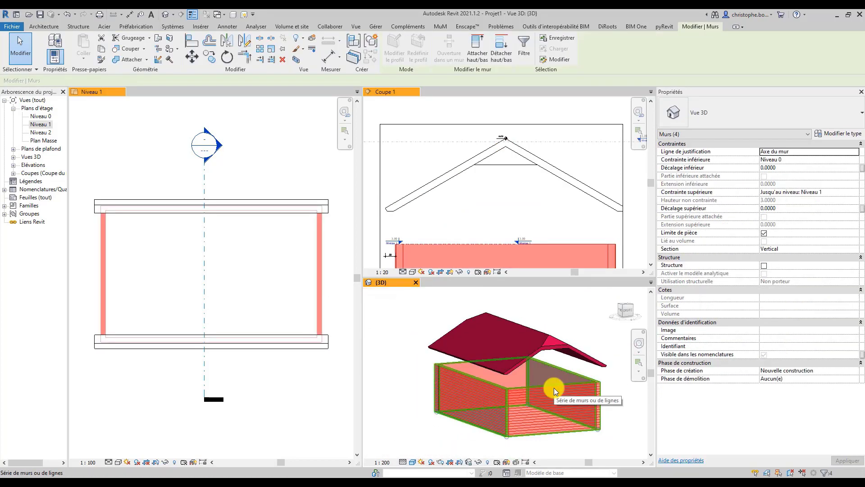
{"action": "left_click", "coordinate": [473, 45]}
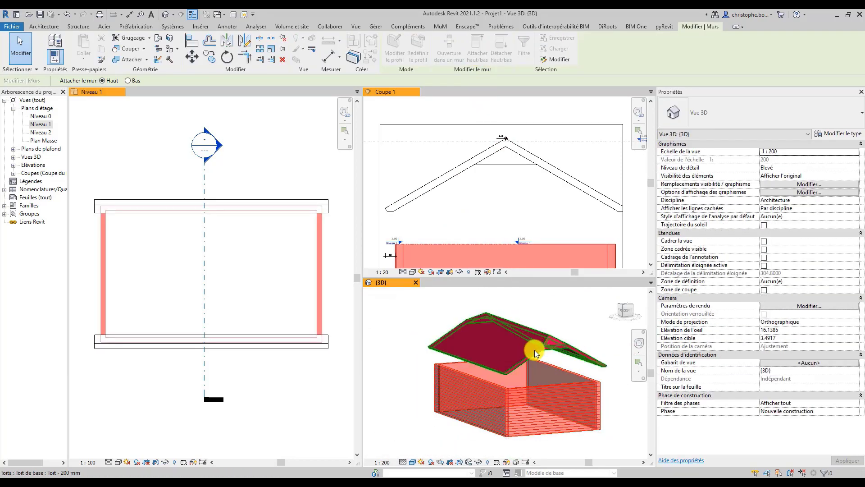
{"action": "left_click", "coordinate": [533, 350]}
{"action": "key", "text": "Escape"}
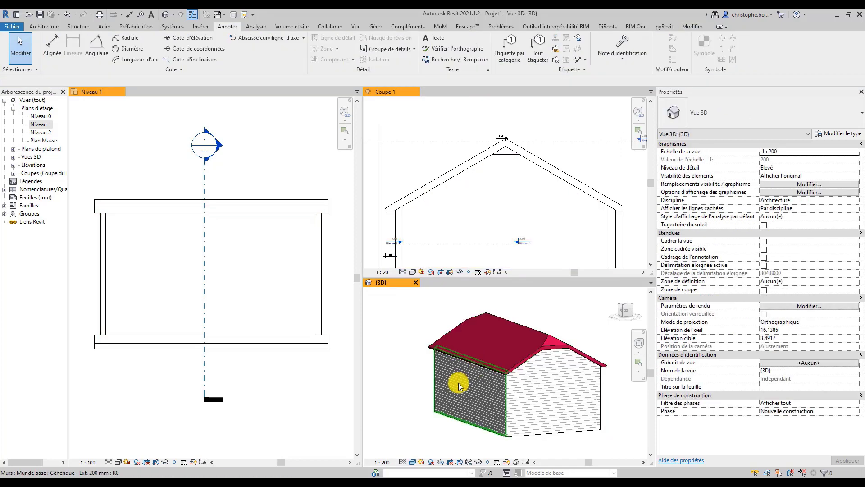
Edit the roof footprint so its two short edges define no slope and have a 0.0000 overhang, and finish the sketch
{"action": "middle_click_drag", "start_coordinate": [458, 383], "coordinate": [554, 398], "text": "shift"}
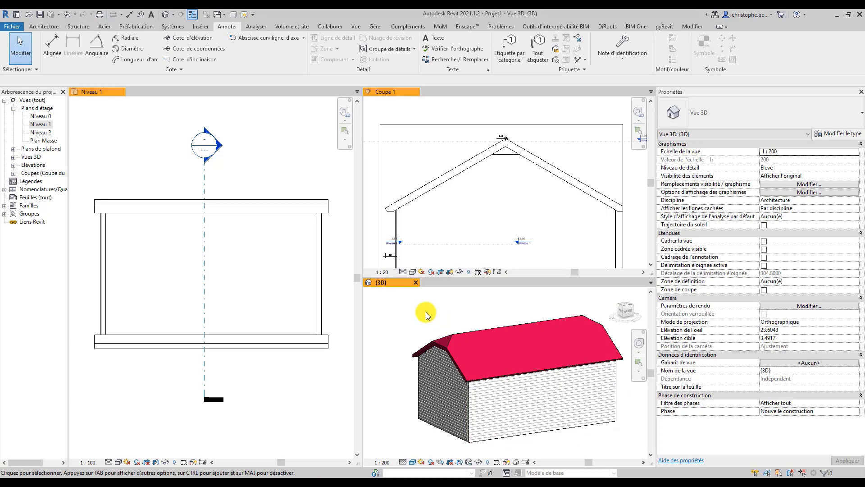
{"action": "scroll", "coordinate": [426, 313], "scroll_direction": "up", "scroll_amount": 2}
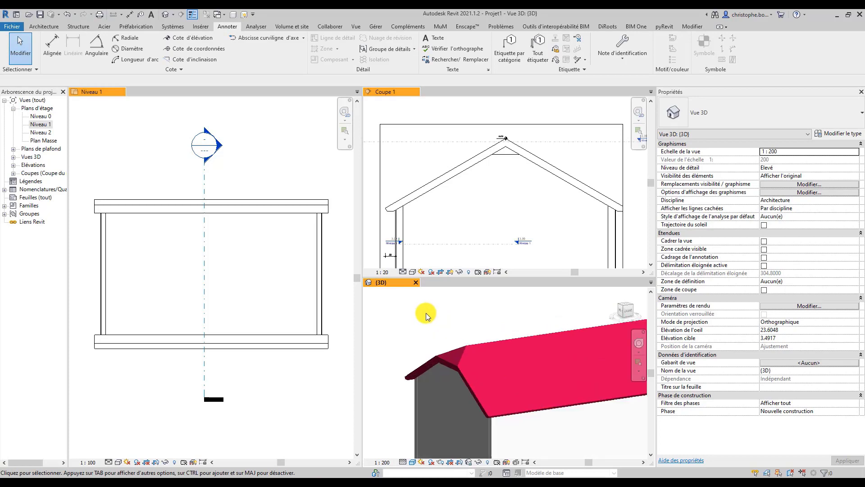
{"action": "left_click", "coordinate": [448, 363]}
{"action": "double_click", "coordinate": [448, 363]}
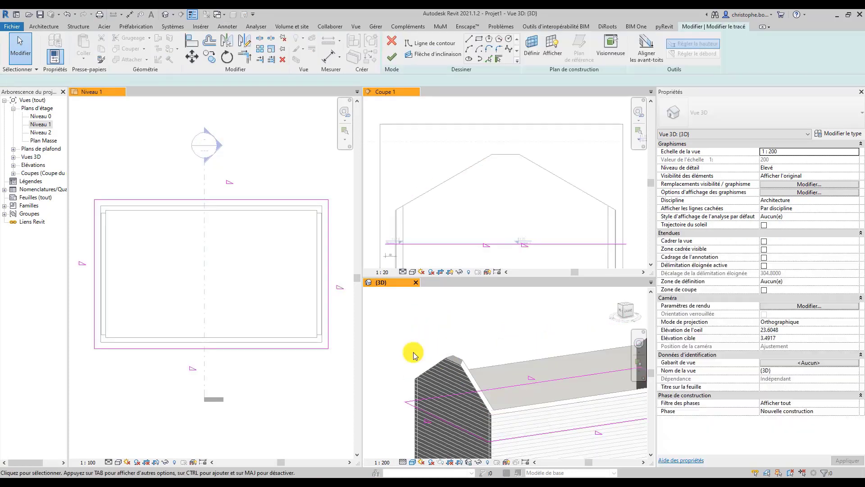
{"action": "left_click", "coordinate": [333, 265]}
{"action": "left_click_drag", "start_coordinate": [337, 251], "coordinate": [79, 252]}
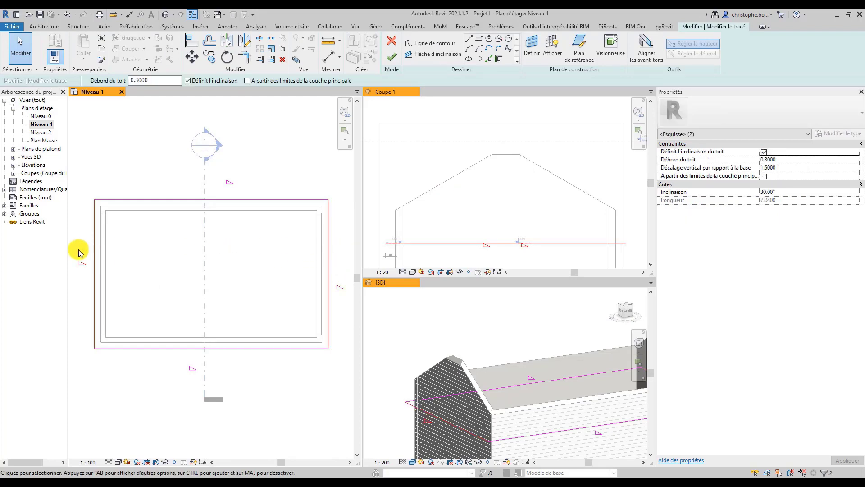
{"action": "left_click", "coordinate": [191, 82]}
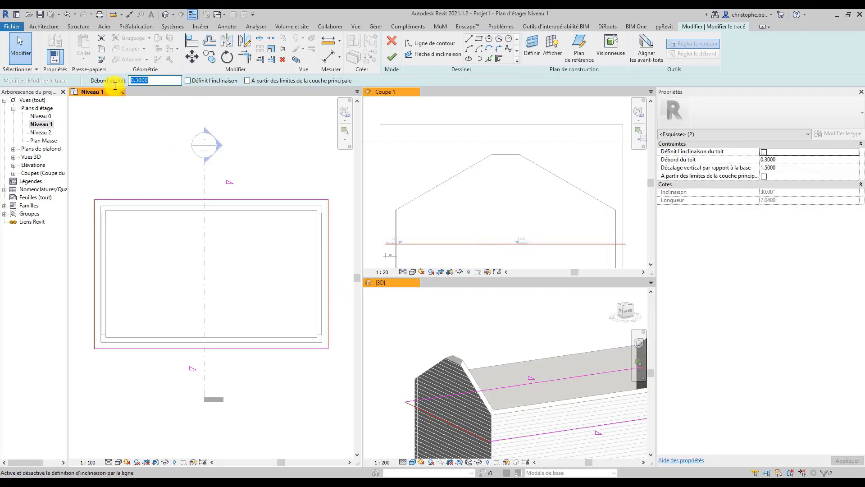
{"action": "left_click", "coordinate": [144, 150]}
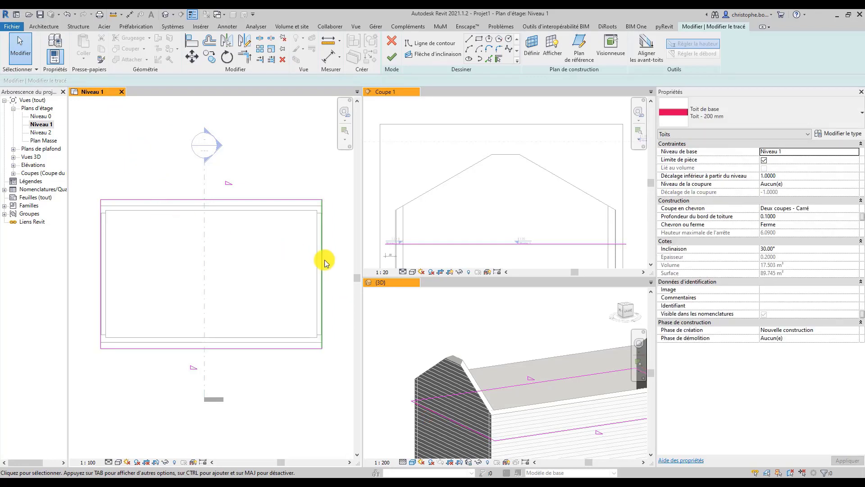
{"action": "left_click", "coordinate": [391, 57]}
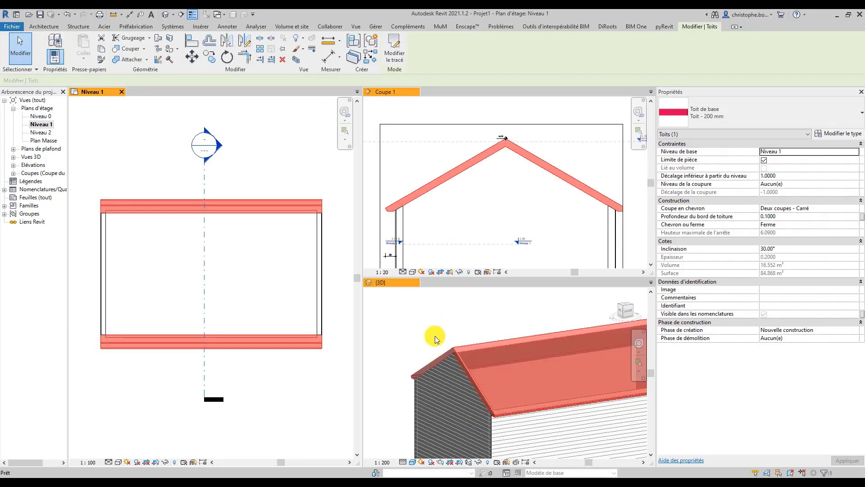
{"action": "key", "text": "Escape"}
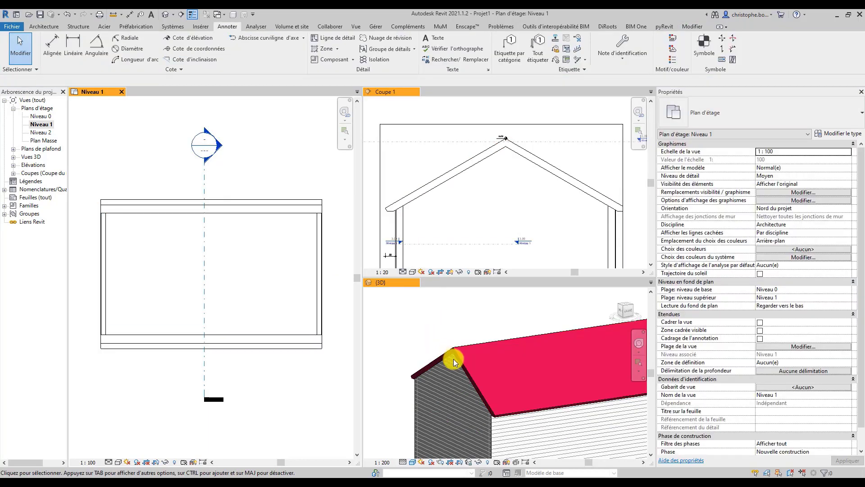
Reopen the roof footprint and make the two short edges slope-defining again with a Débord du toit of 0.3
{"action": "left_click", "coordinate": [439, 362]}
{"action": "scroll", "coordinate": [450, 345], "scroll_direction": "down", "scroll_amount": 5}
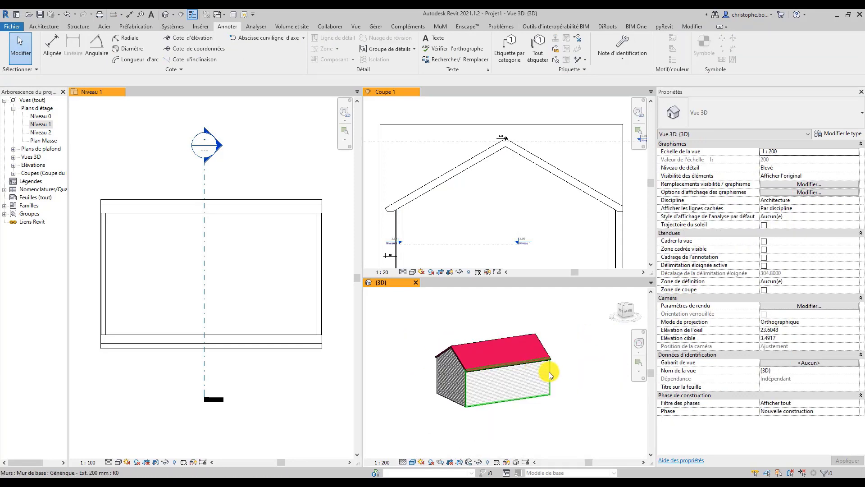
{"action": "middle_click_drag", "start_coordinate": [548, 373], "coordinate": [401, 350], "text": "shift"}
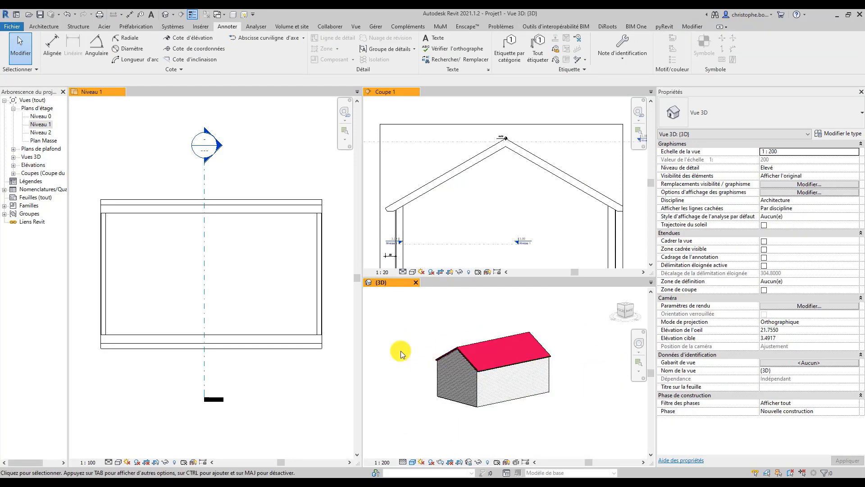
{"action": "left_click", "coordinate": [296, 345]}
{"action": "left_click", "coordinate": [291, 350]}
{"action": "double_click", "coordinate": [291, 349]}
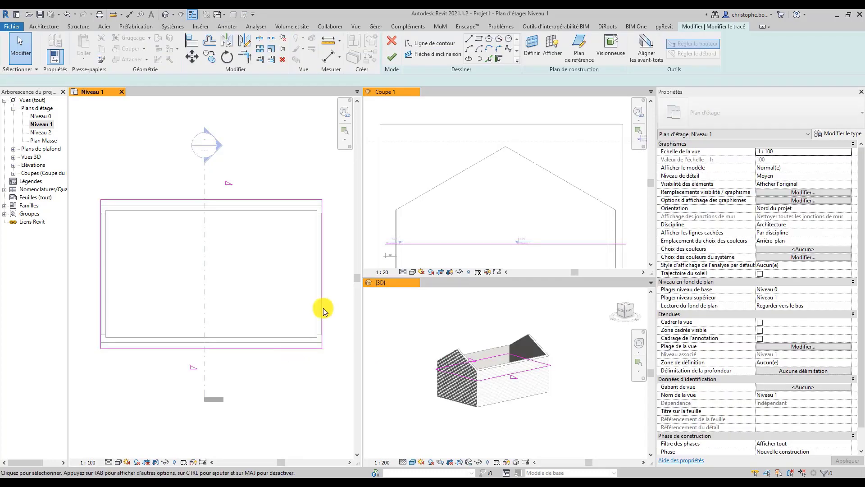
{"action": "left_click_drag", "start_coordinate": [341, 285], "coordinate": [90, 255]}
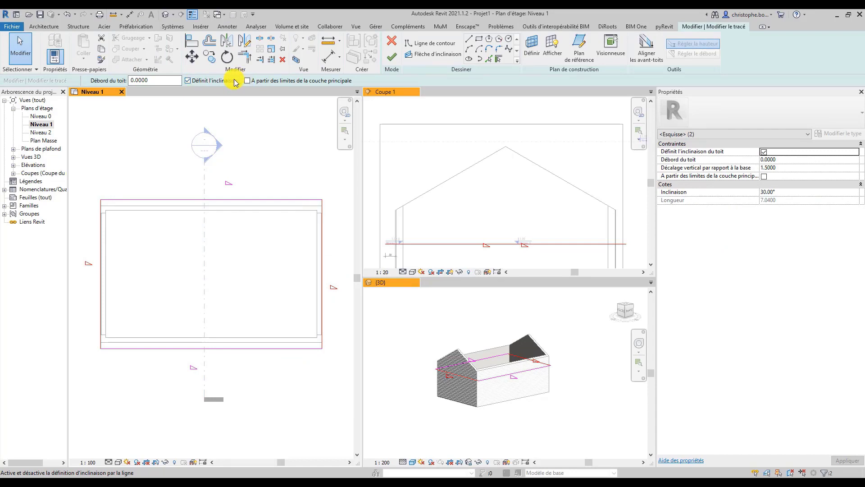
{"action": "double_click", "coordinate": [171, 81]}
{"action": "type", "text": ".3"}
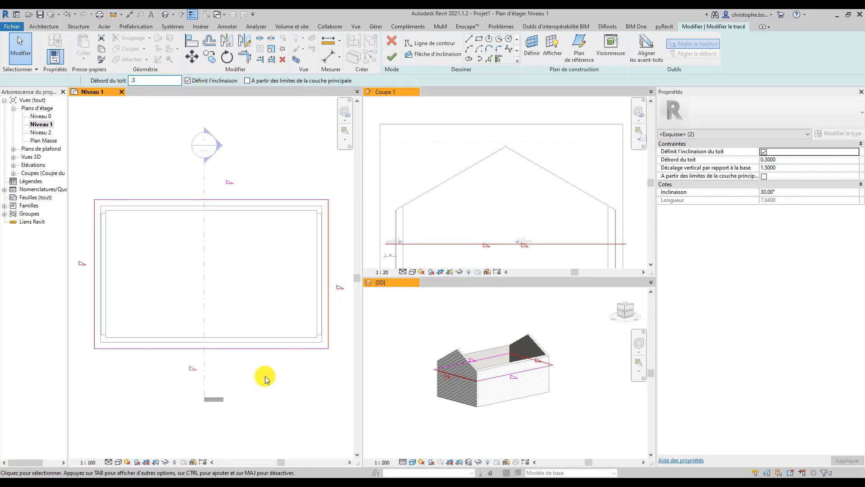
Turn off slope definition on the two long edges, finish the footprint and delete the invalid level dimensions
{"action": "left_click_drag", "start_coordinate": [272, 372], "coordinate": [228, 177]}
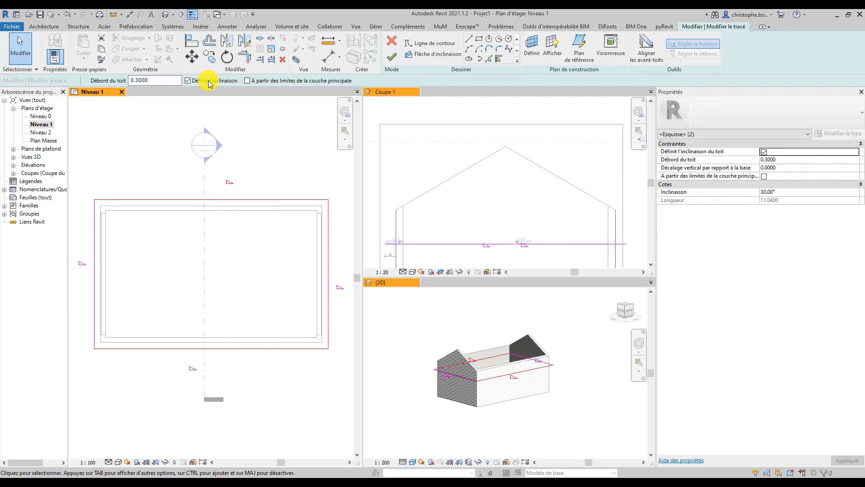
{"action": "left_click", "coordinate": [188, 81]}
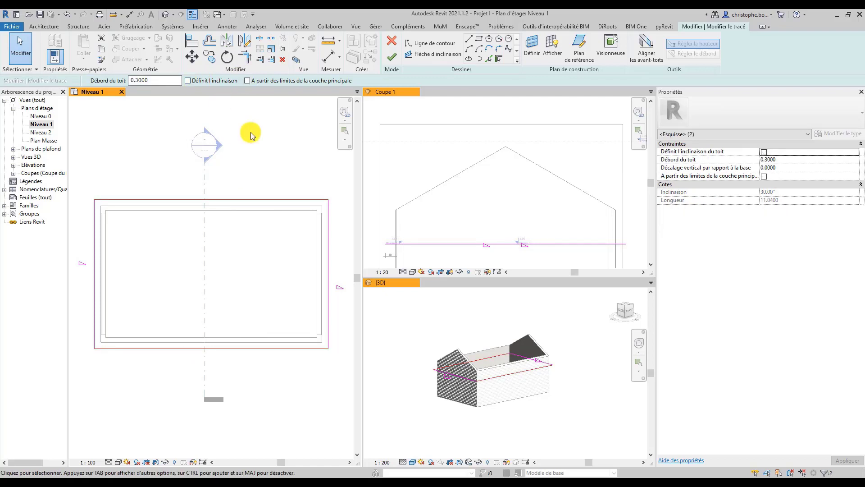
{"action": "left_click", "coordinate": [251, 136]}
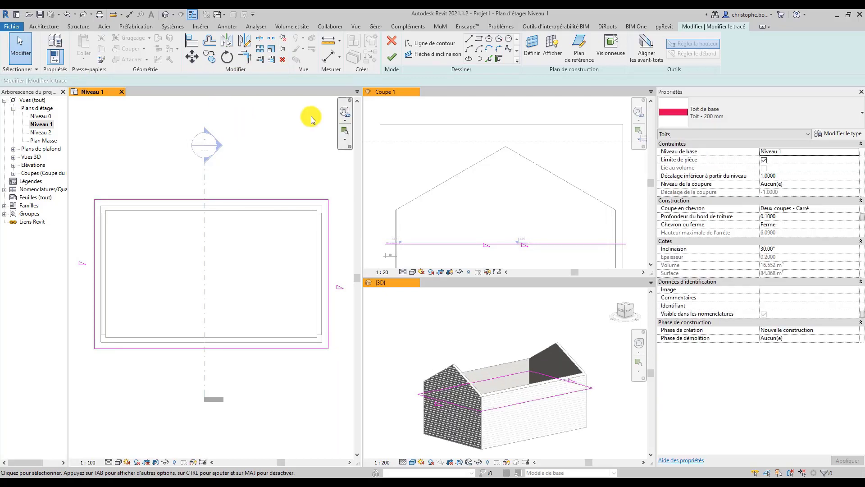
{"action": "left_click", "coordinate": [393, 59]}
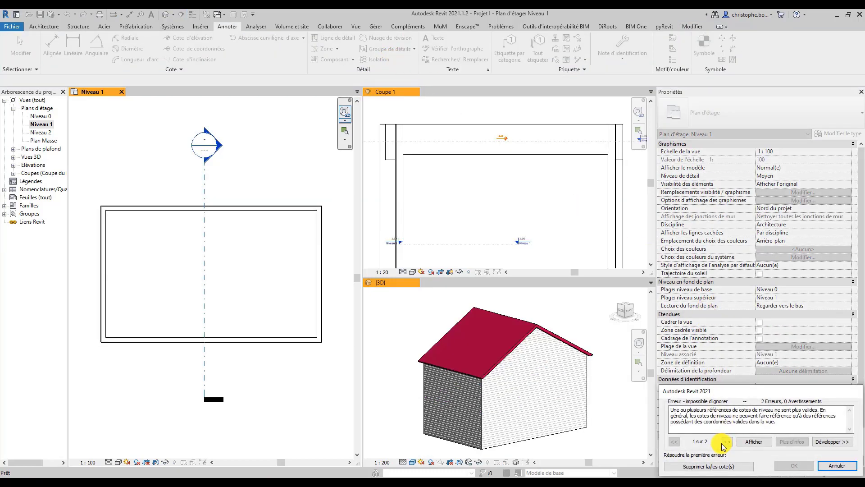
{"action": "left_click", "coordinate": [710, 465]}
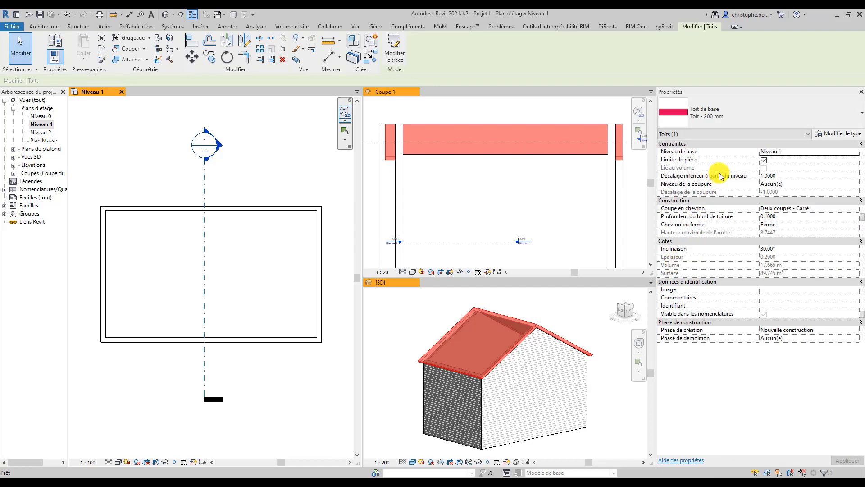
Set the roof's Coupe en chevron to Coupe verticale and its Inclinaison to -10°
{"action": "left_click", "coordinate": [774, 208]}
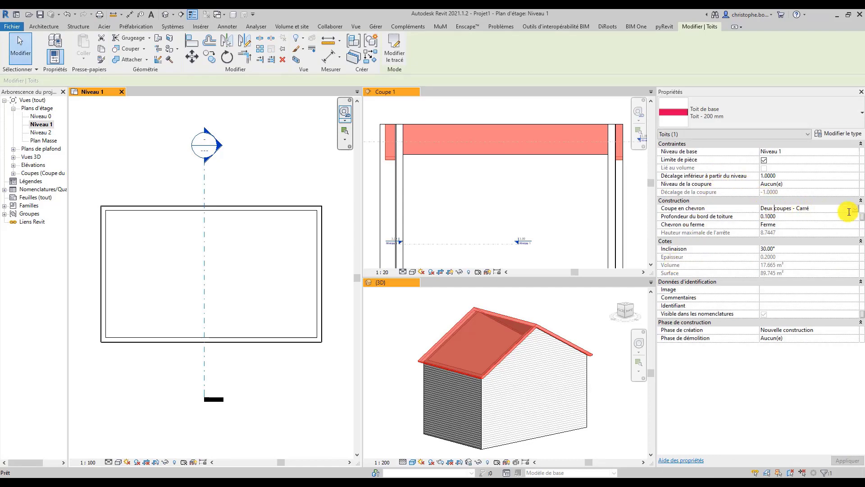
{"action": "left_click", "coordinate": [856, 210]}
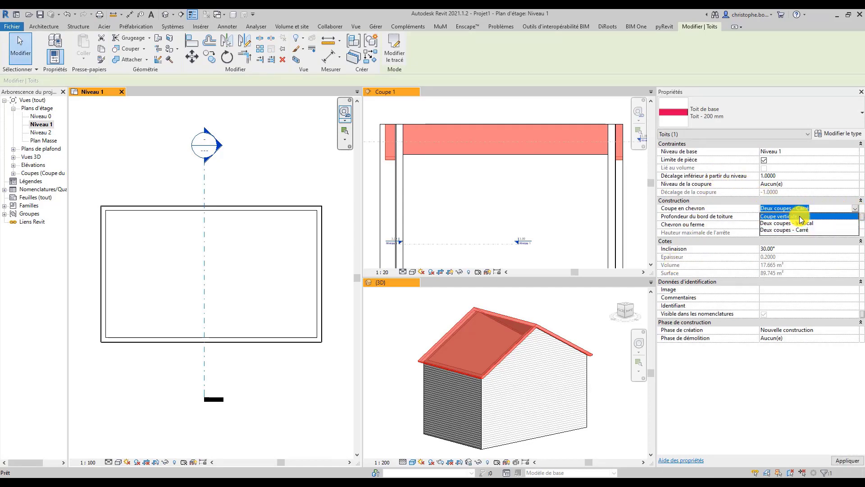
{"action": "left_click", "coordinate": [791, 215]}
{"action": "left_click", "coordinate": [777, 247]}
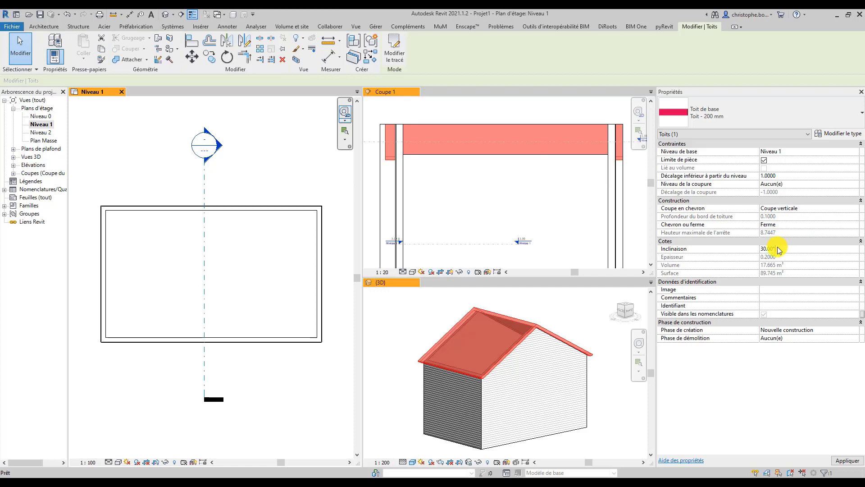
{"action": "left_click_drag", "start_coordinate": [777, 247], "coordinate": [749, 249]}
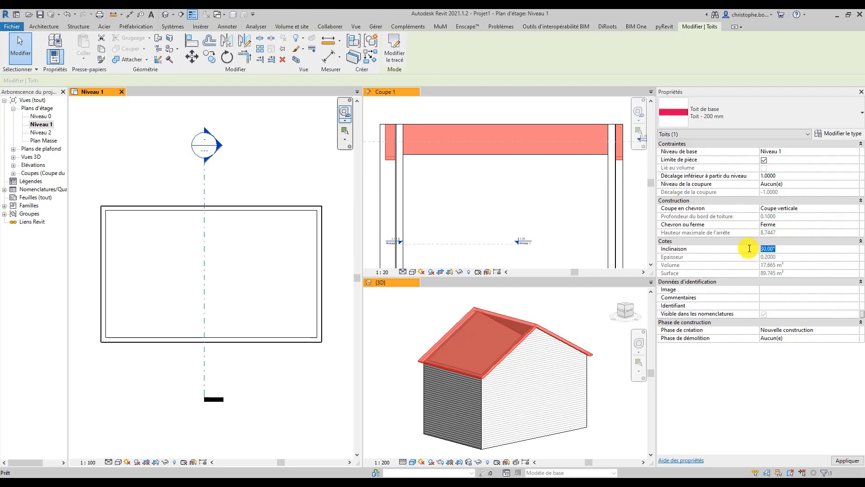
{"action": "type", "text": "-10"}
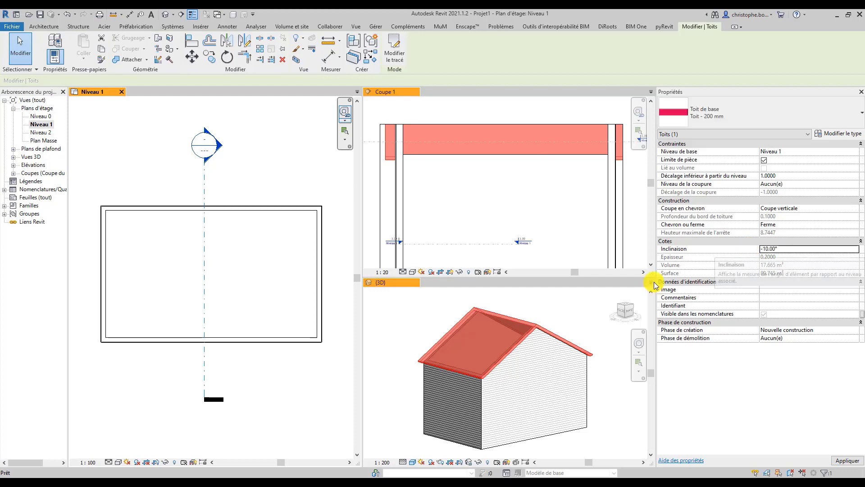
{"action": "key", "text": "Escape"}
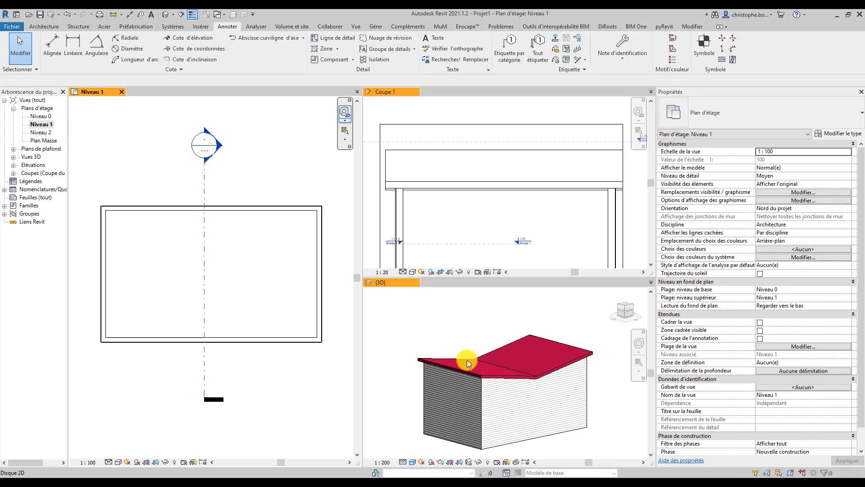
Reopen the roof footprint, set the Inclinaison of one short edge to -20° and finish the sketch
{"action": "left_click", "coordinate": [455, 359]}
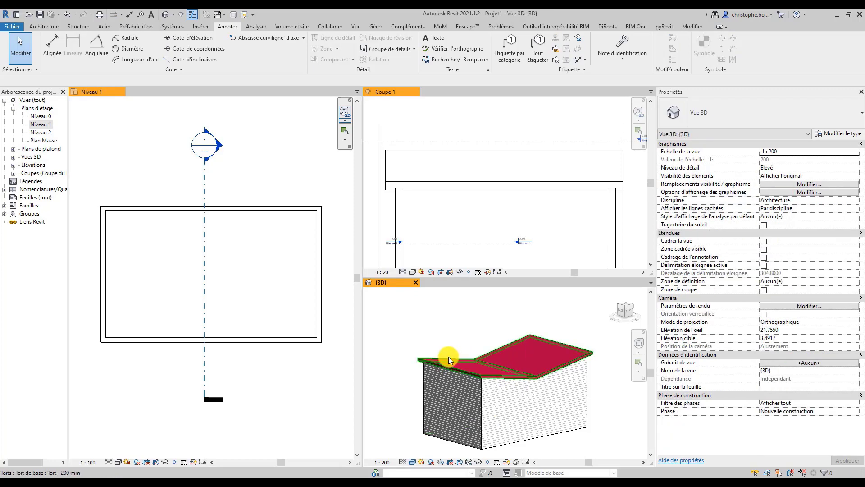
{"action": "double_click", "coordinate": [448, 356]}
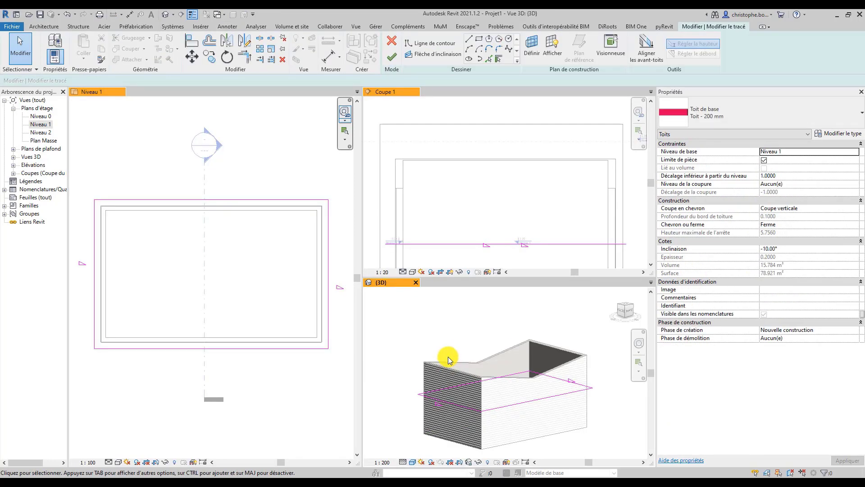
{"action": "left_click", "coordinate": [459, 403]}
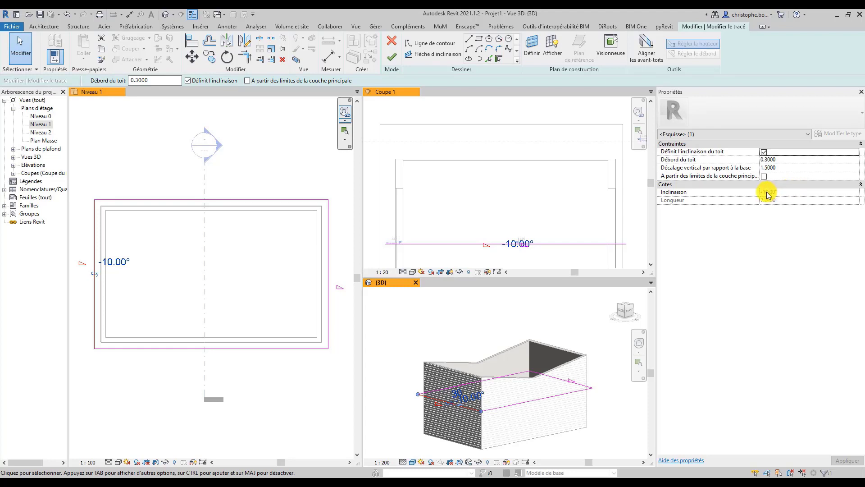
{"action": "left_click", "coordinate": [786, 192]}
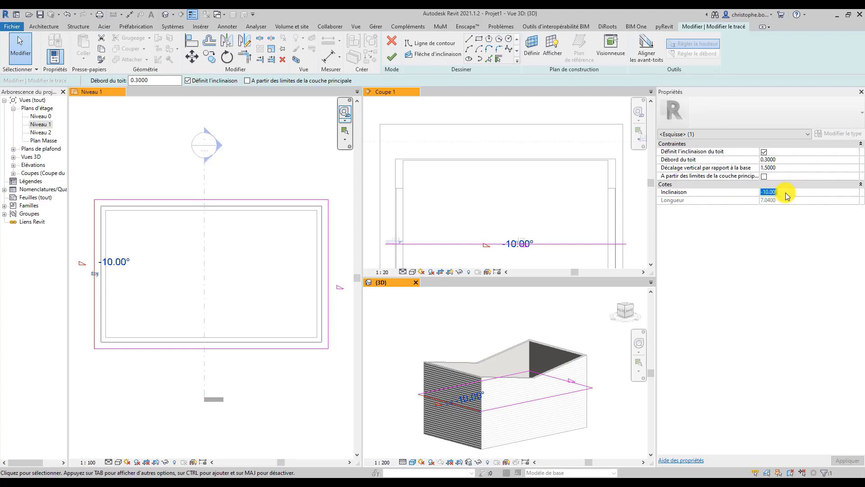
{"action": "type", "text": "-"}
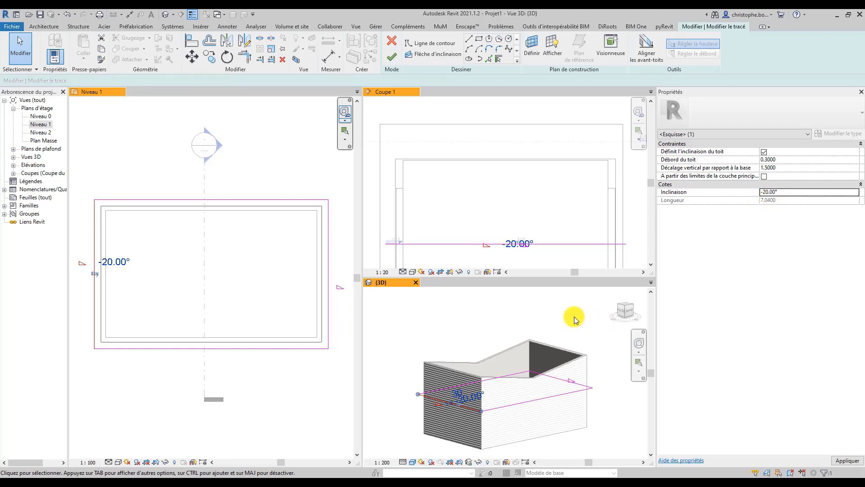
{"action": "left_click", "coordinate": [391, 57]}
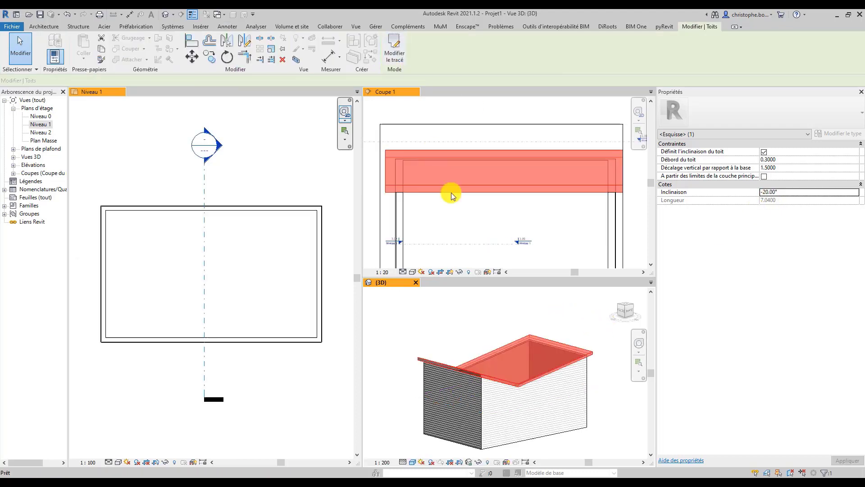
{"action": "left_click", "coordinate": [467, 323]}
{"action": "mouse_move", "coordinate": [509, 364]}
{"action": "middle_mouse_down", "text": "shift"}
{"action": "mouse_move", "coordinate": [412, 355]}
{"action": "mouse_move", "coordinate": [482, 366]}
{"action": "mouse_move", "coordinate": [462, 359]}
{"action": "mouse_move", "coordinate": [506, 360]}
{"action": "mouse_move", "coordinate": [508, 368]}
{"action": "middle_mouse_up", "text": "shift"}
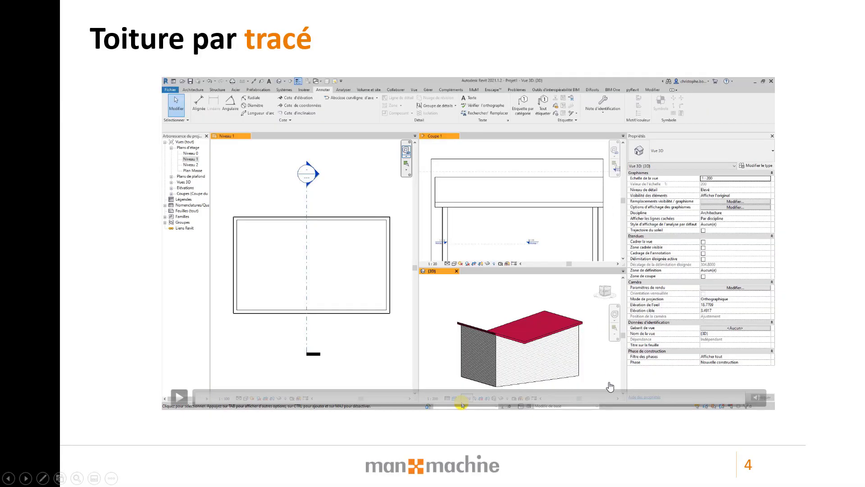
{"action": "left_click", "coordinate": [611, 423]}
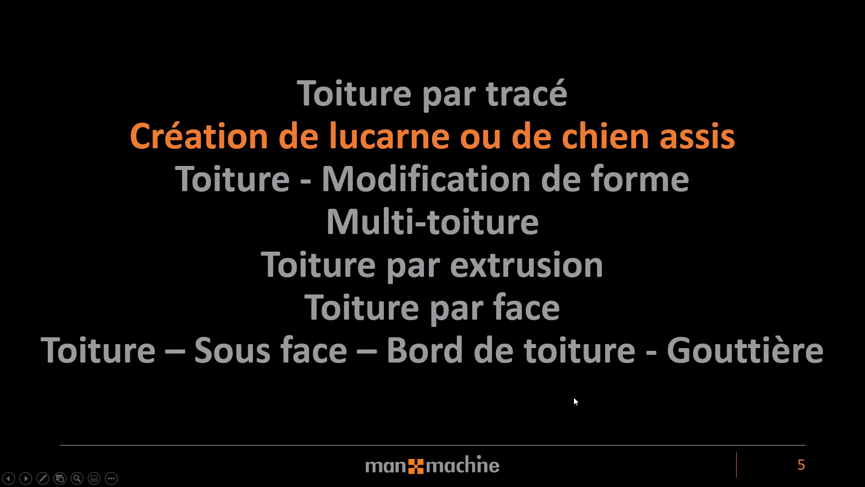
{"action": "left_click", "coordinate": [559, 400]}
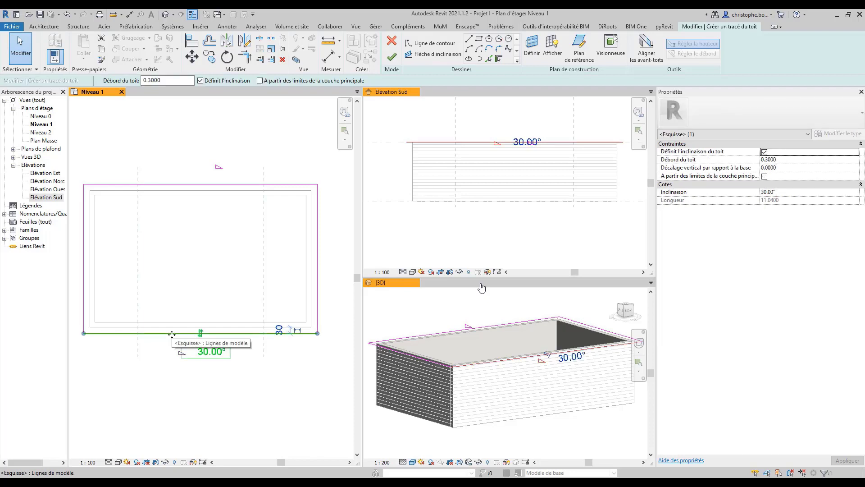
Replace the roof sketch's long front edge with three collinear boundary lines split at the two reference planes, with a 6.00 middle segment
{"action": "key", "text": "Delete"}
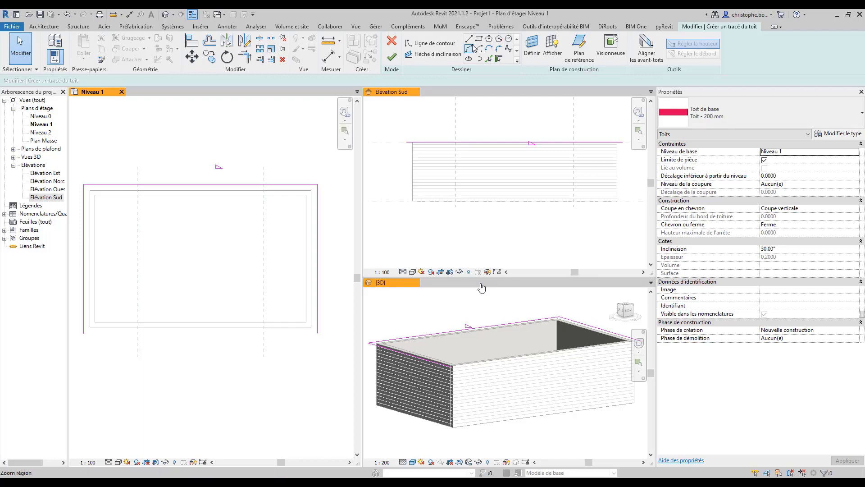
{"action": "left_click", "coordinate": [470, 41]}
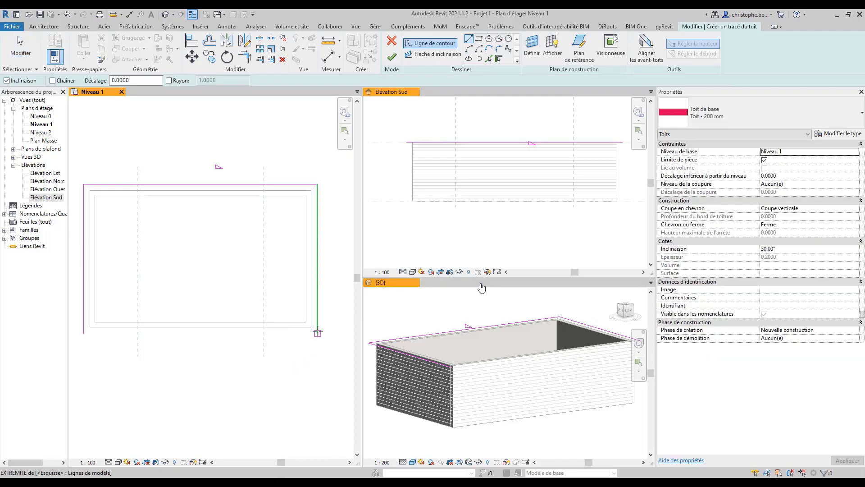
{"action": "left_click", "coordinate": [317, 333]}
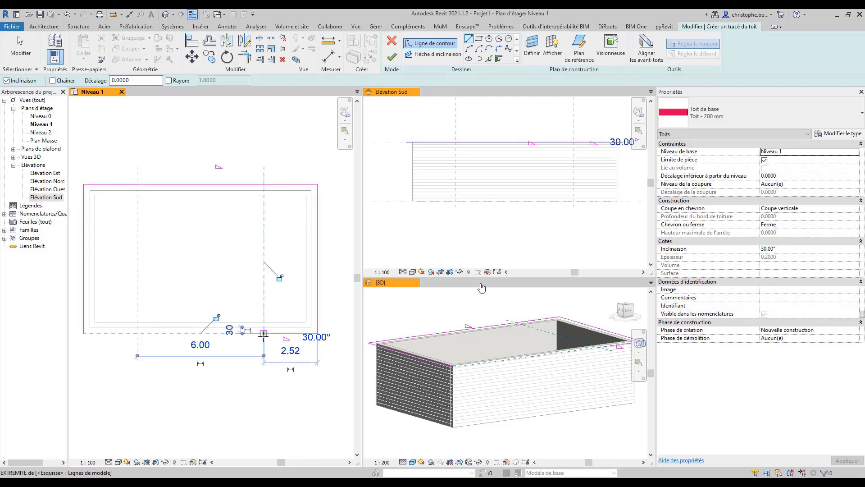
{"action": "left_click", "coordinate": [262, 335]}
{"action": "left_click", "coordinate": [137, 334]}
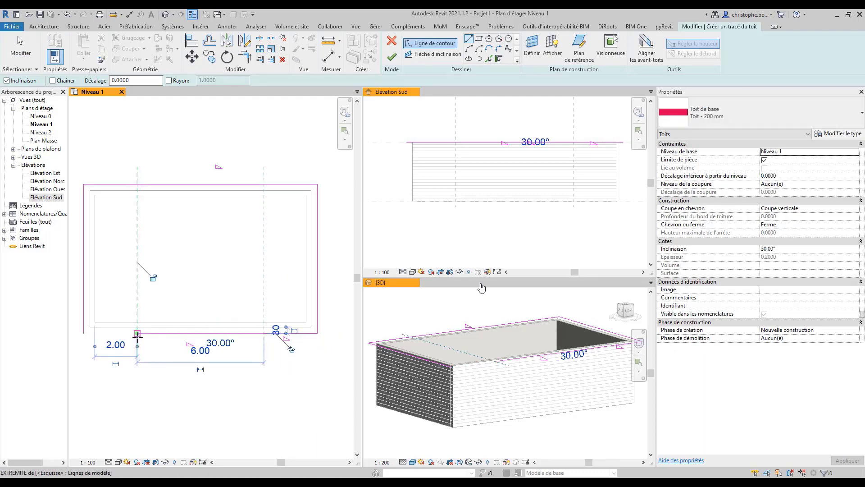
{"action": "left_click", "coordinate": [83, 333]}
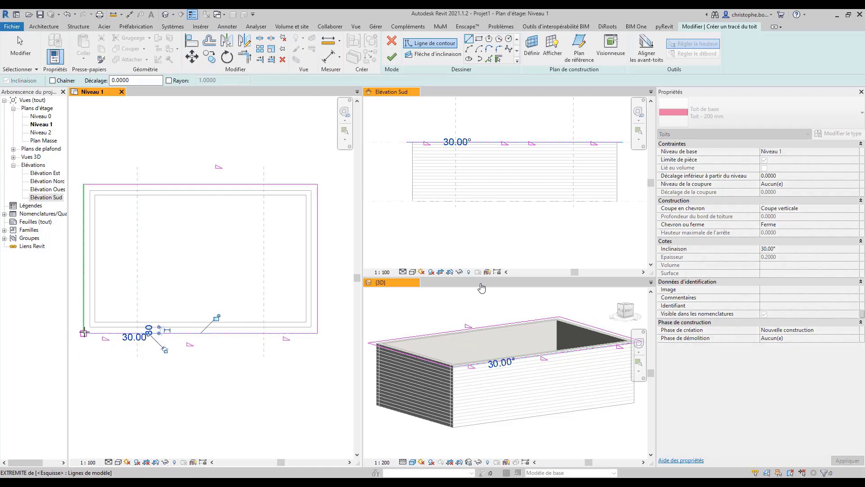
{"action": "key", "text": "Escape"}
{"action": "key", "text": "Escape"}
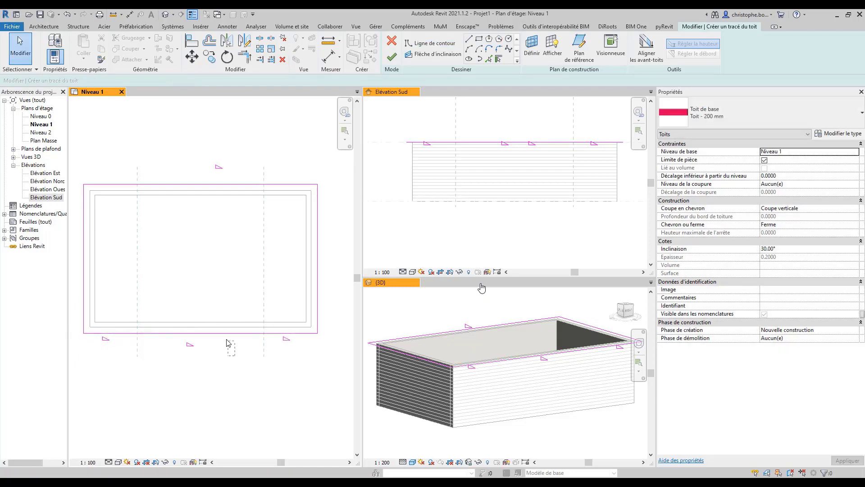
Turn off slope definition on the middle segment of the front roof edge
{"action": "left_click", "coordinate": [216, 333]}
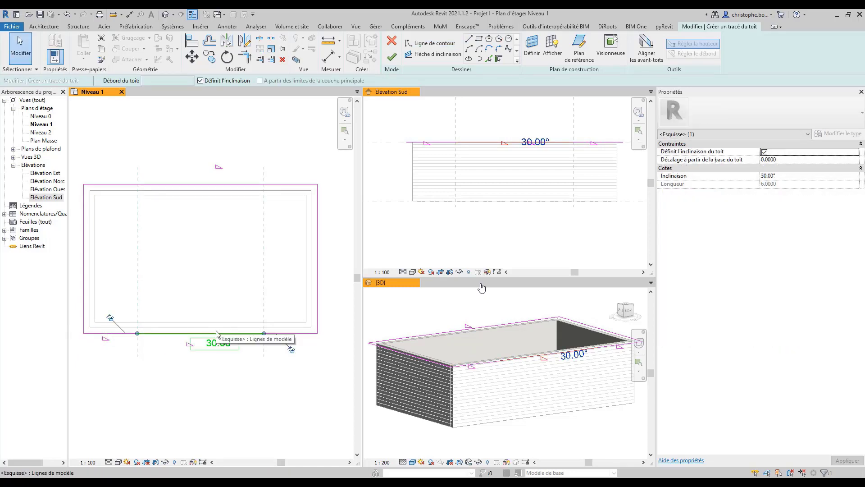
{"action": "left_click", "coordinate": [200, 81]}
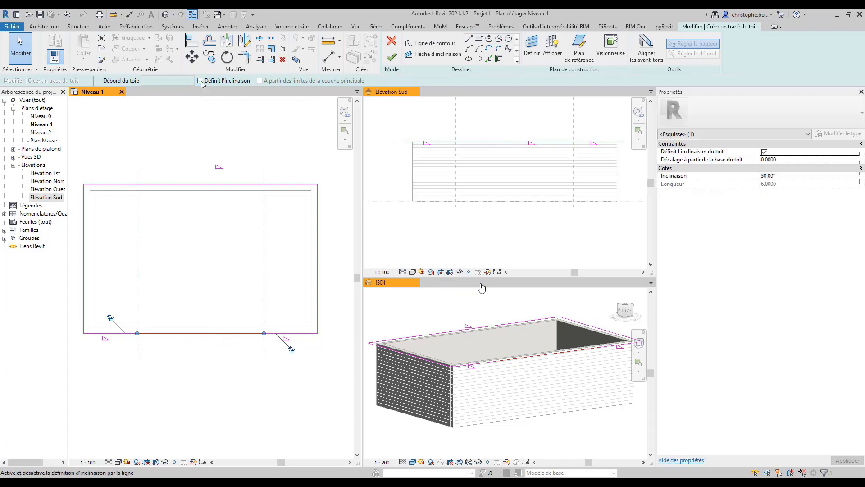
{"action": "key", "text": "Escape"}
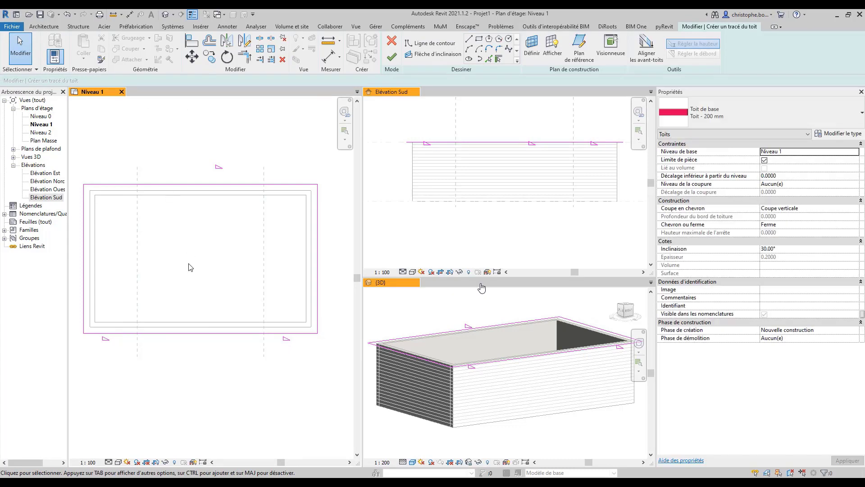
Draw two slope arrows along the middle front segment, each 3.00 long from one end to the midpoint
{"action": "left_click", "coordinate": [433, 54]}
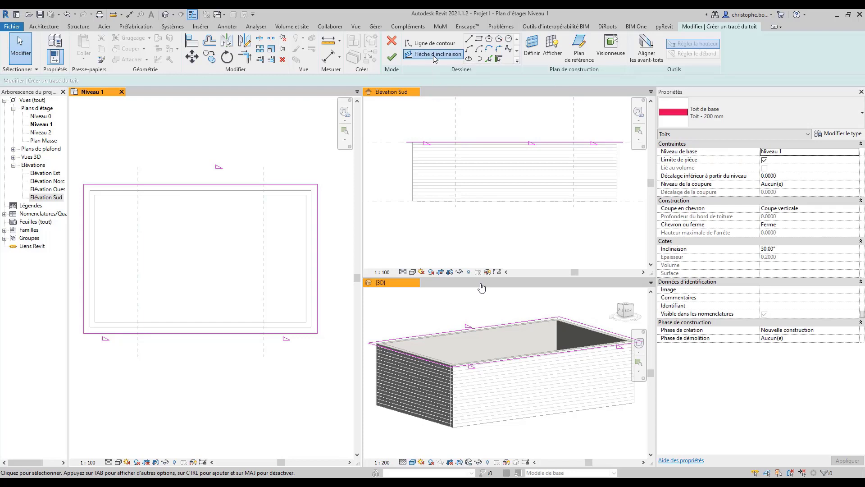
{"action": "left_click", "coordinate": [136, 333]}
{"action": "left_click", "coordinate": [200, 333]}
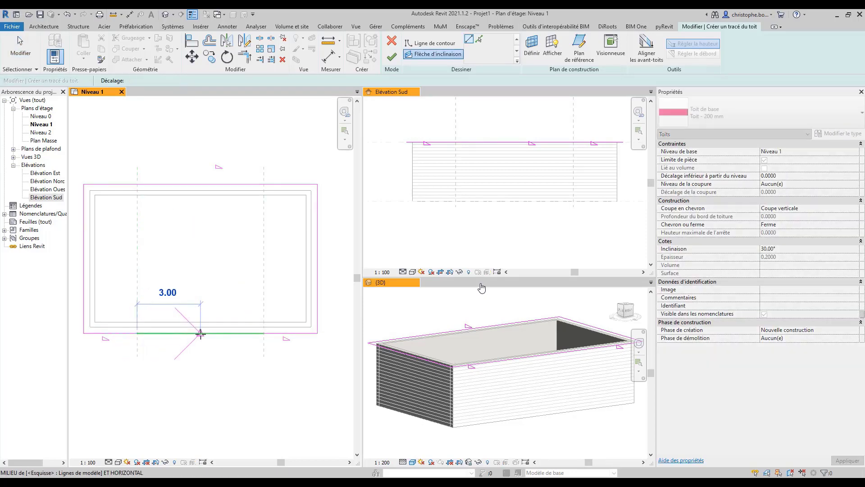
{"action": "left_click", "coordinate": [434, 54]}
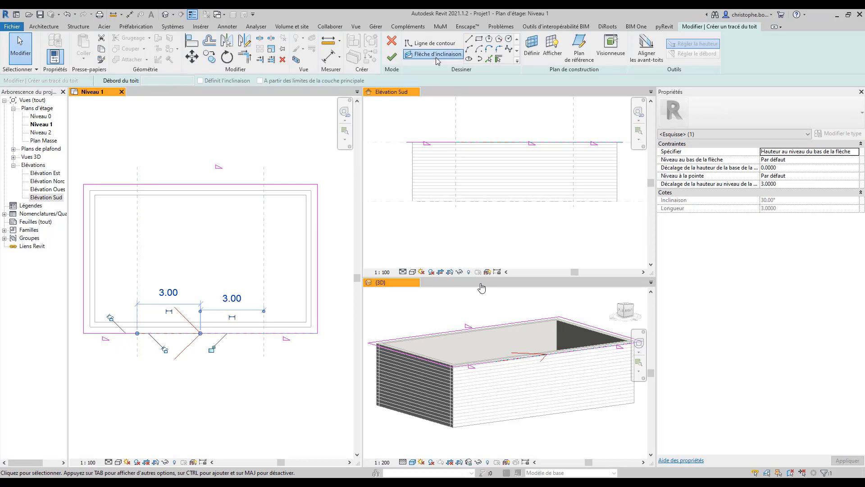
{"action": "left_click", "coordinate": [264, 334]}
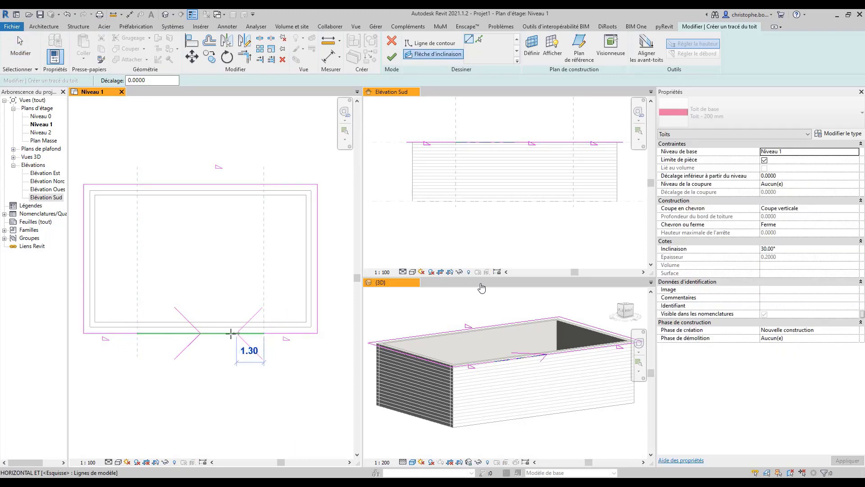
{"action": "left_click", "coordinate": [200, 333]}
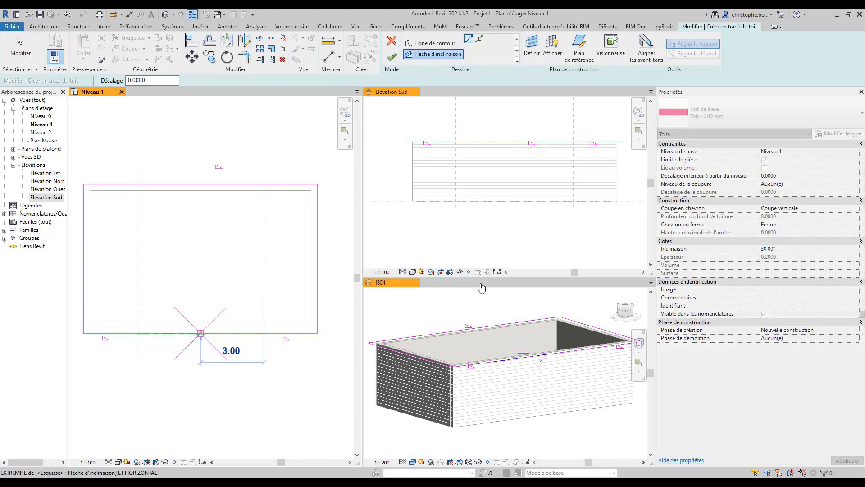
{"action": "left_click", "coordinate": [213, 377]}
Define both slope arrows by Inclinaison at 30.00° and finish the roof footprint
{"action": "left_click", "coordinate": [221, 354]}
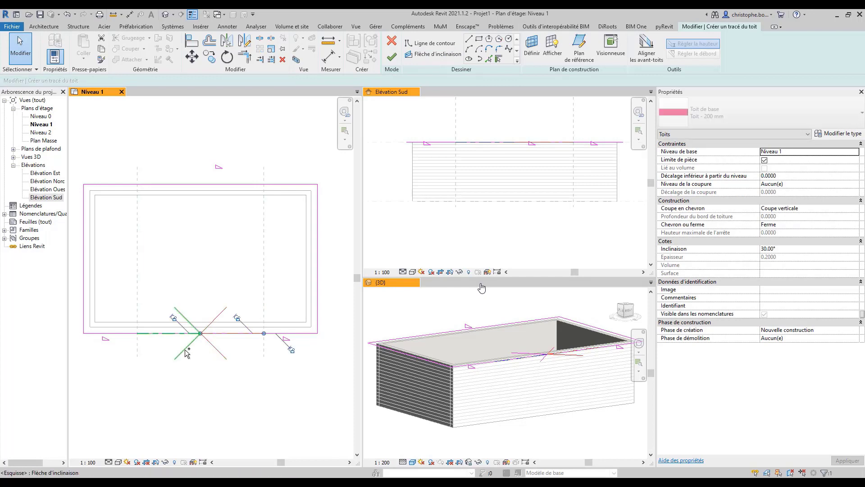
{"action": "left_click", "coordinate": [187, 352]}
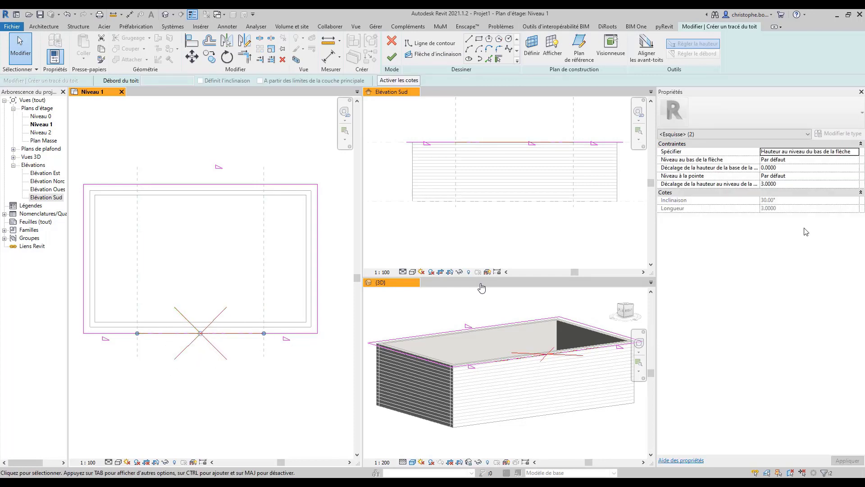
{"action": "left_click", "coordinate": [858, 153]}
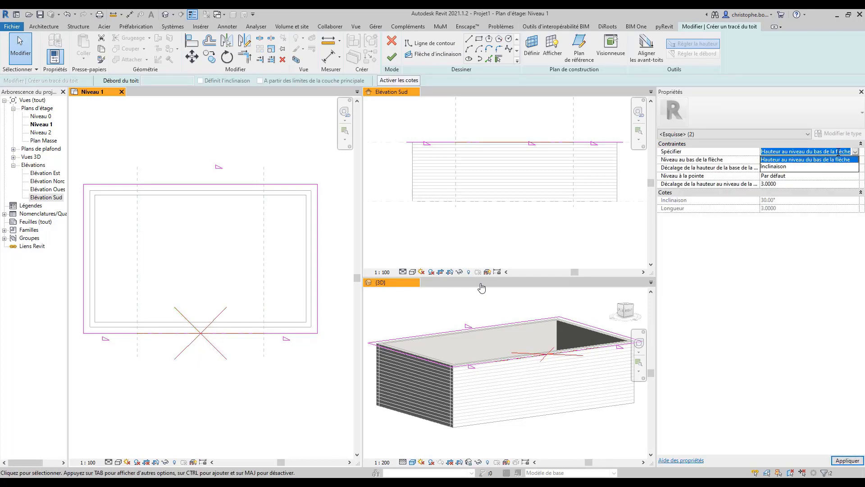
{"action": "left_click", "coordinate": [772, 167]}
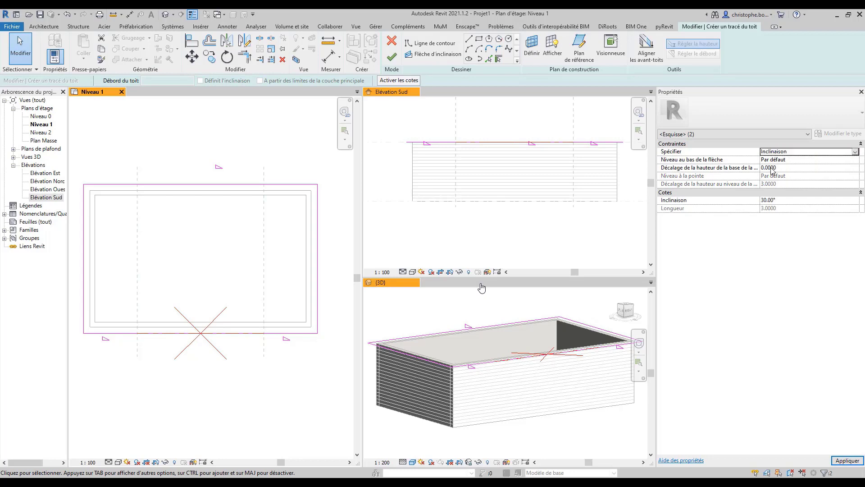
{"action": "left_click", "coordinate": [784, 202]}
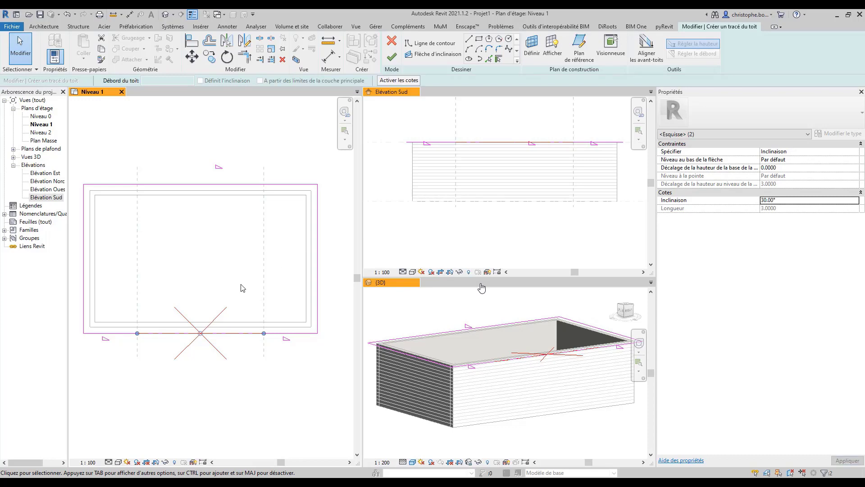
{"action": "left_click", "coordinate": [173, 396]}
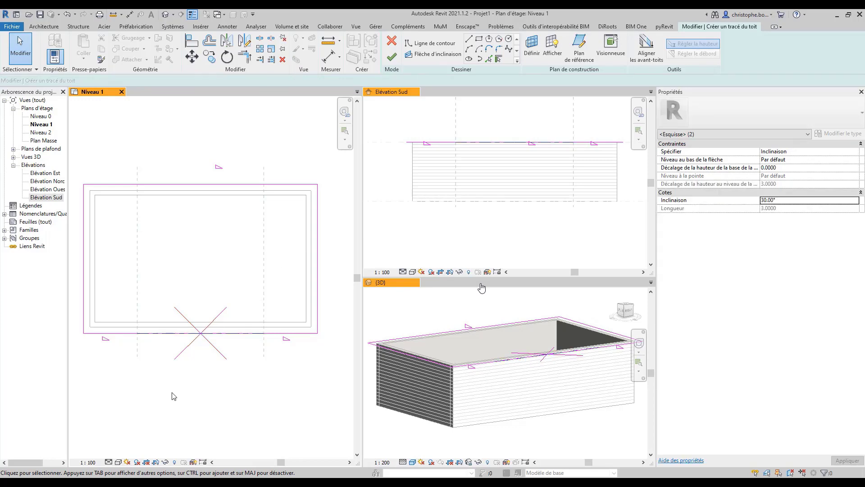
{"action": "left_click", "coordinate": [392, 57]}
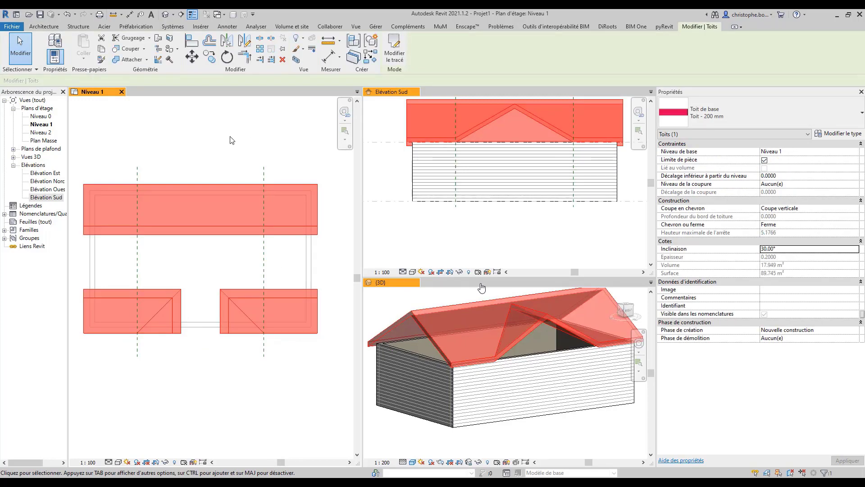
{"action": "left_click", "coordinate": [232, 146]}
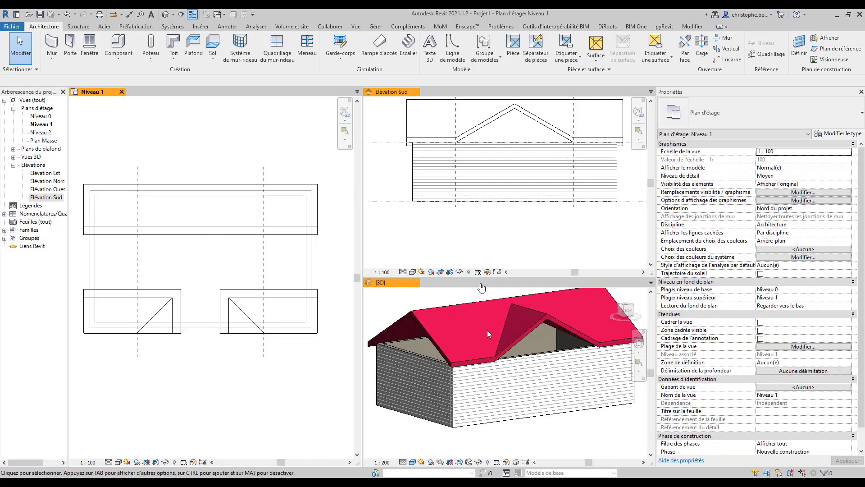
Attach the tops of the whole chain of exterior walls to the new roof
{"action": "left_click", "coordinate": [541, 359]}
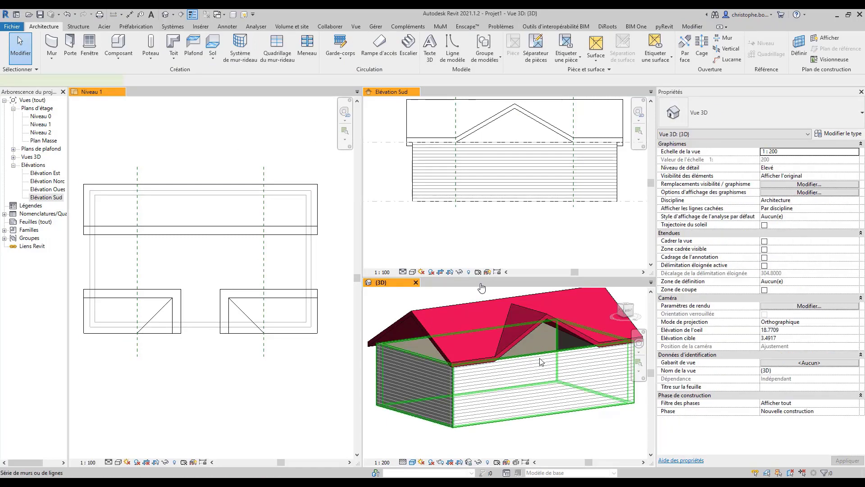
{"action": "left_click", "coordinate": [539, 358]}
{"action": "left_click", "coordinate": [477, 48]}
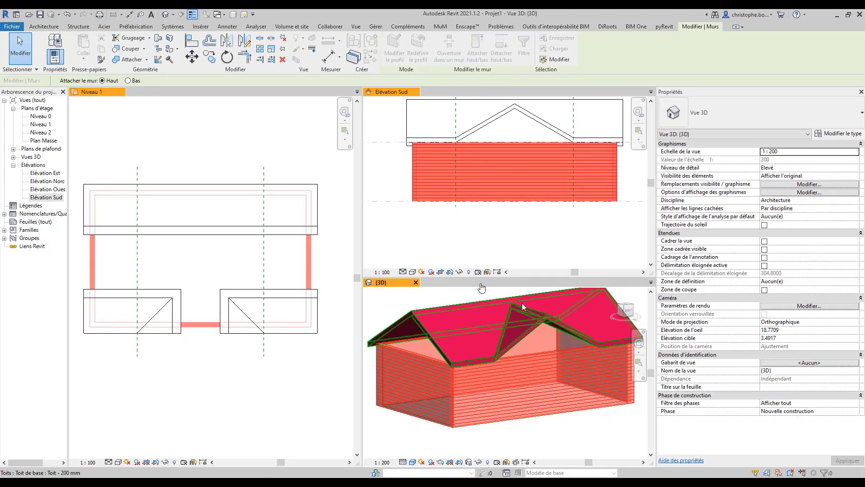
{"action": "left_click", "coordinate": [528, 328]}
{"action": "left_click", "coordinate": [558, 441]}
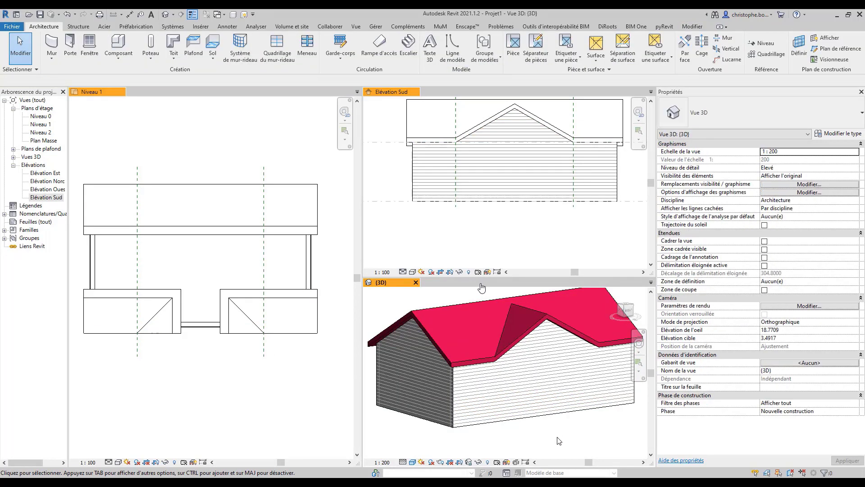
{"action": "mouse_move", "coordinate": [604, 406]}
{"action": "middle_mouse_down", "text": "shift"}
{"action": "mouse_move", "coordinate": [506, 408]}
{"action": "mouse_move", "coordinate": [615, 417]}
{"action": "middle_mouse_up", "text": "shift"}
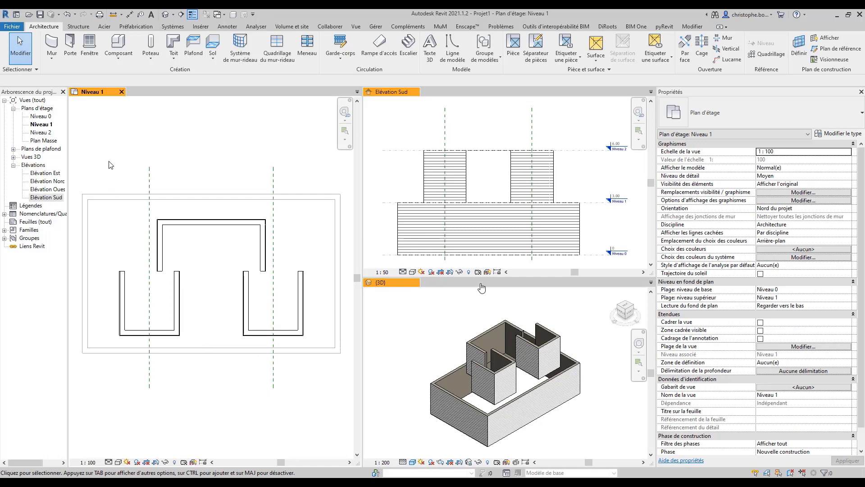
Start a footprint roof on Niveau 1 and pick the whole chain of outer walls with a 0.30 overhang
{"action": "left_click", "coordinate": [173, 57]}
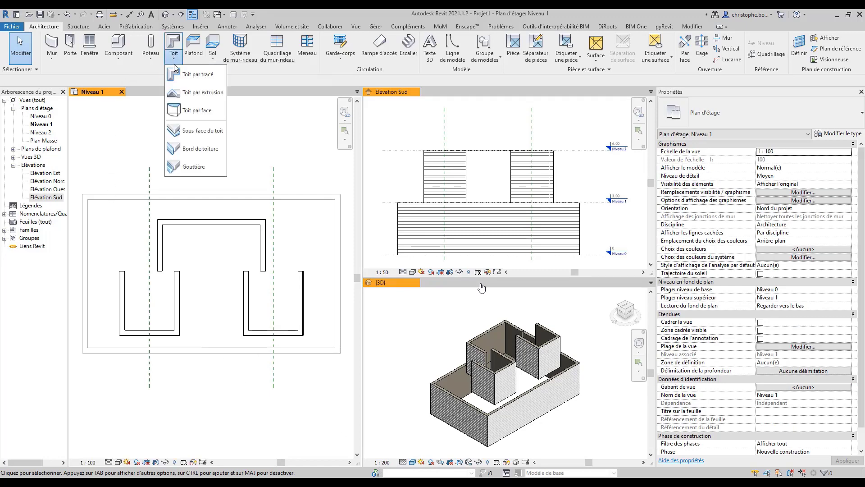
{"action": "left_click", "coordinate": [178, 76]}
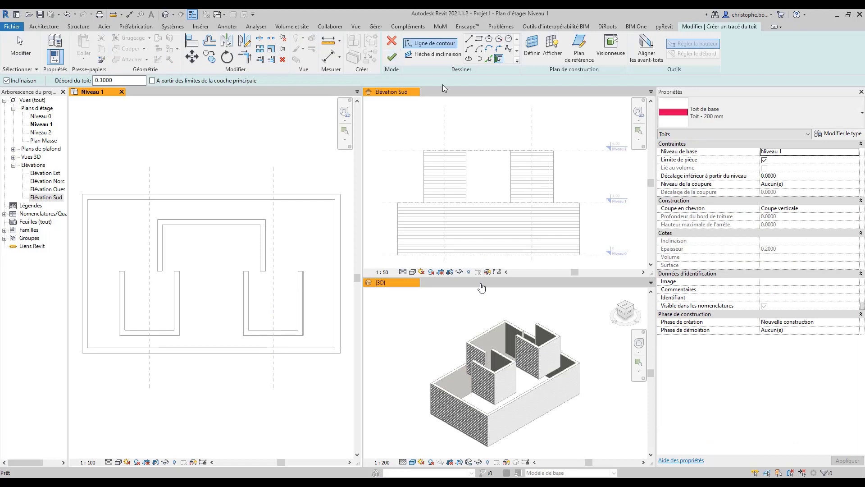
{"action": "key", "text": "Tab"}
{"action": "left_click", "coordinate": [212, 195]}
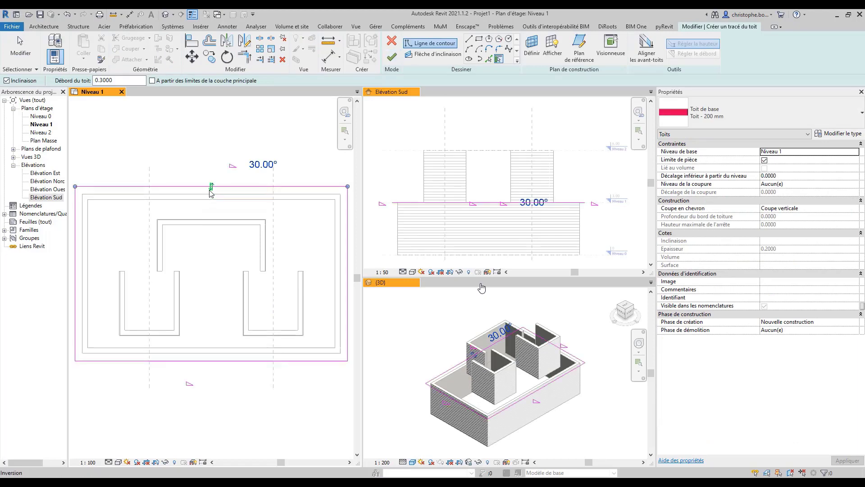
{"action": "key", "text": "Escape"}
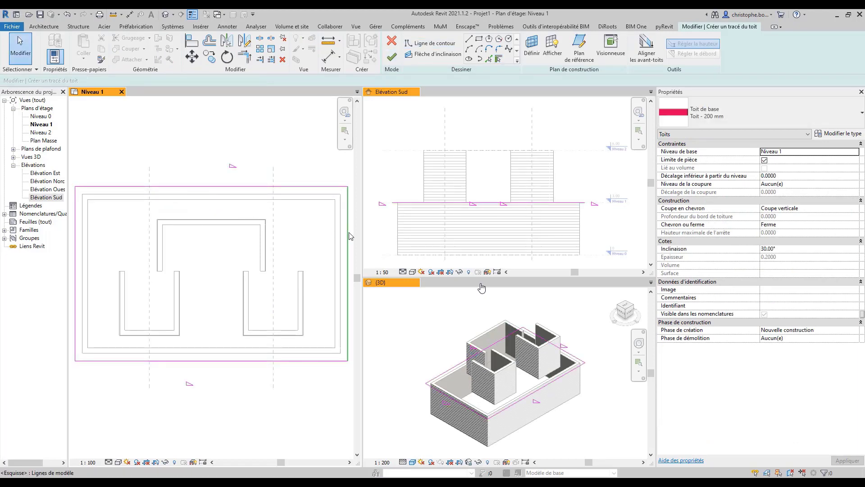
Turn off slope definition on the two short end edges of the main roof outline
{"action": "left_click_drag", "start_coordinate": [351, 234], "coordinate": [72, 223]}
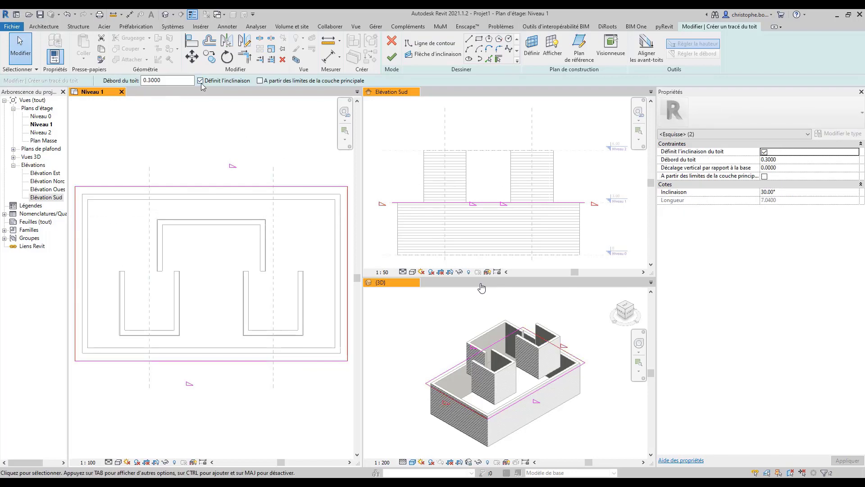
{"action": "left_click", "coordinate": [200, 80]}
{"action": "left_click", "coordinate": [253, 138]}
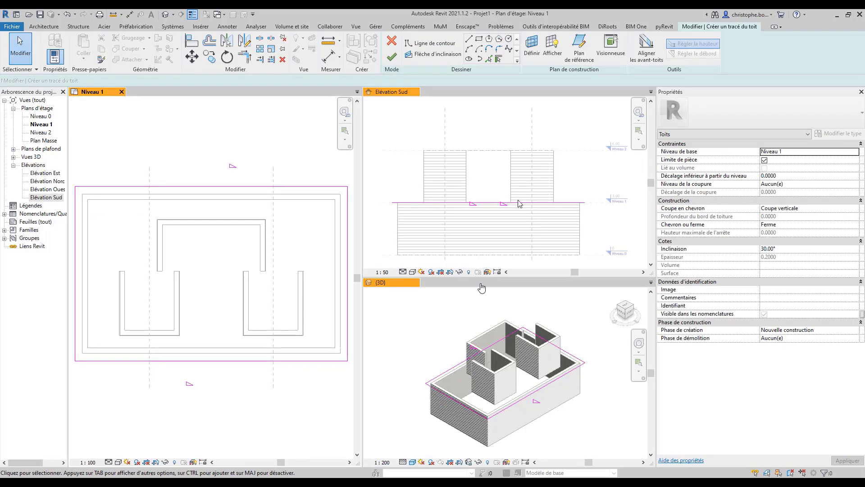
Set the main roof's slope to 45° and its base offset from the level to 1.00
{"action": "double_click", "coordinate": [788, 253]}
{"action": "type", "text": "45"}
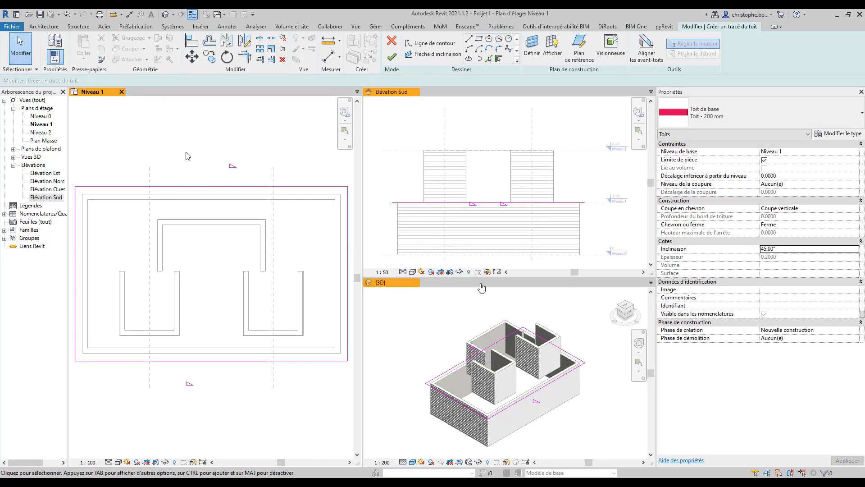
{"action": "left_click", "coordinate": [788, 176]}
{"action": "double_click", "coordinate": [789, 176]}
{"action": "type", "text": "1"}
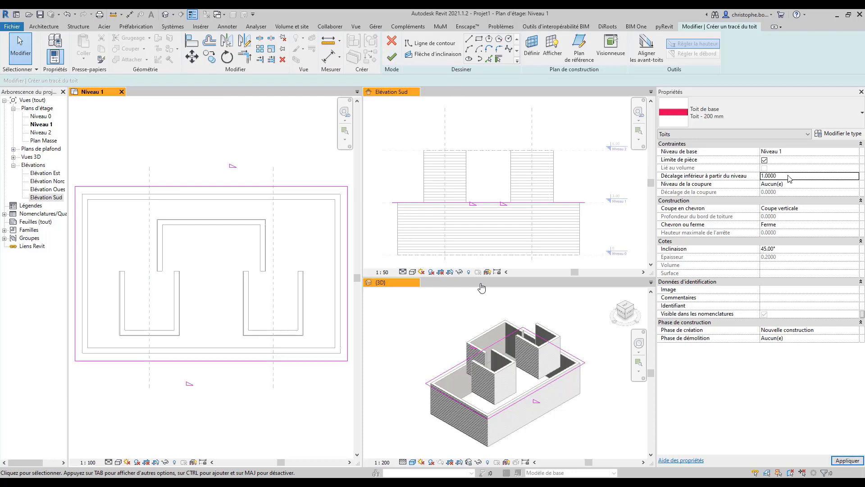
Set the rafter cut to Deux coupes - Vertical with a fascia depth of 0.10 and finish the main roof
{"action": "left_click", "coordinate": [858, 210]}
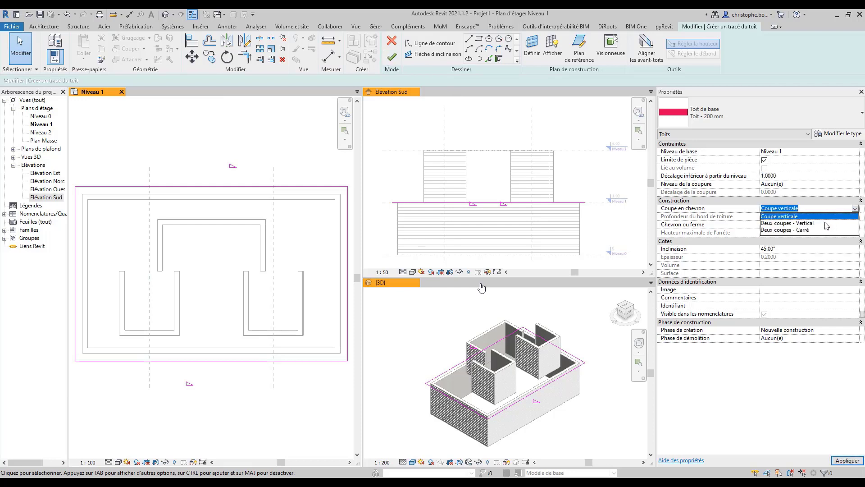
{"action": "left_click", "coordinate": [815, 224]}
{"action": "left_click", "coordinate": [782, 217]}
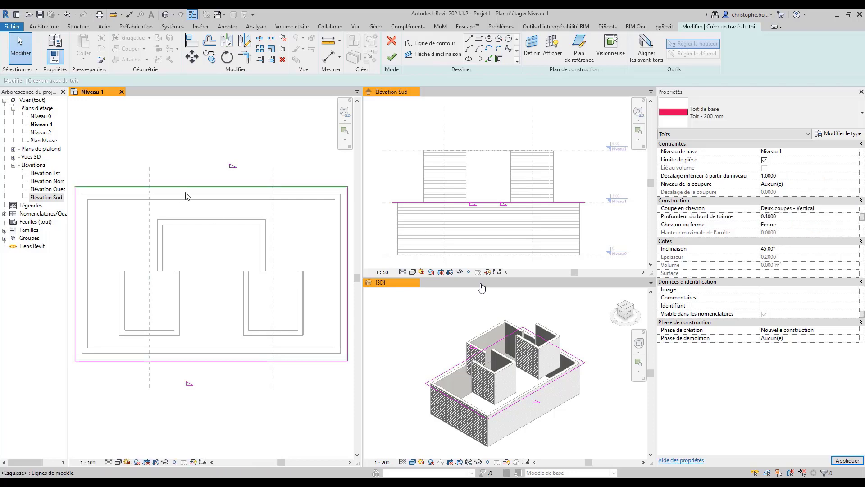
{"action": "left_click", "coordinate": [391, 57]}
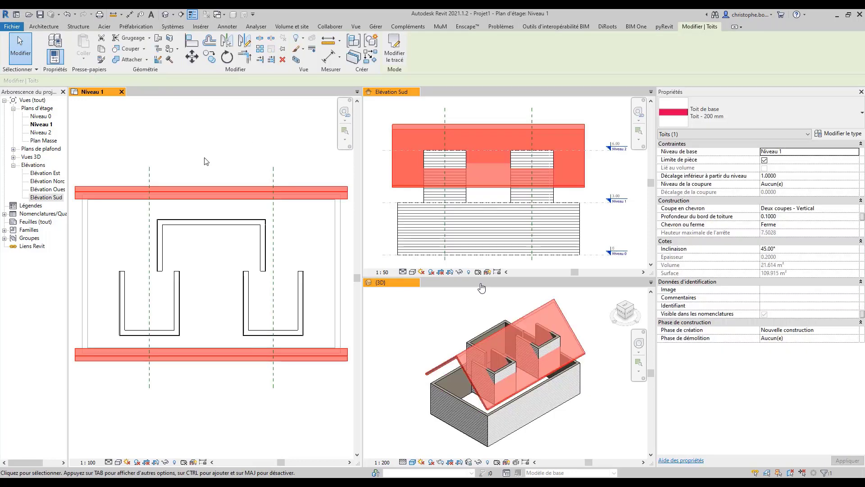
{"action": "key", "text": "Escape"}
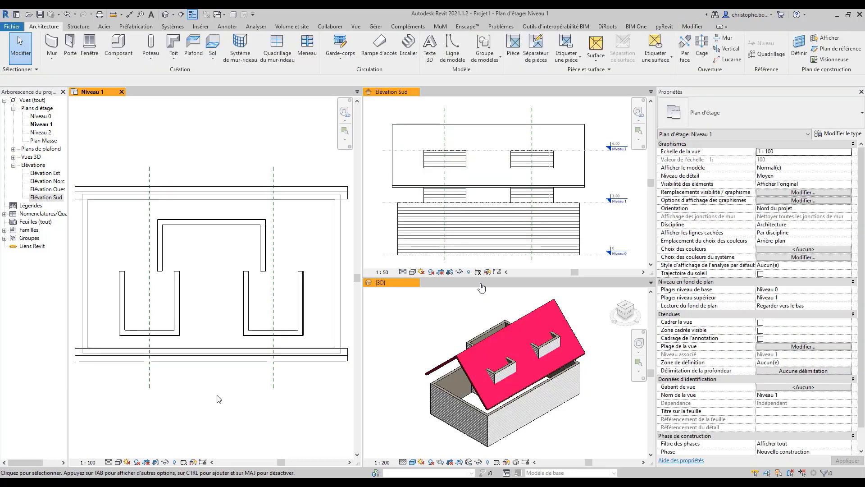
Start another footprint roof with Niveau 2 as base level and a base offset of 0
{"action": "left_click", "coordinate": [171, 45]}
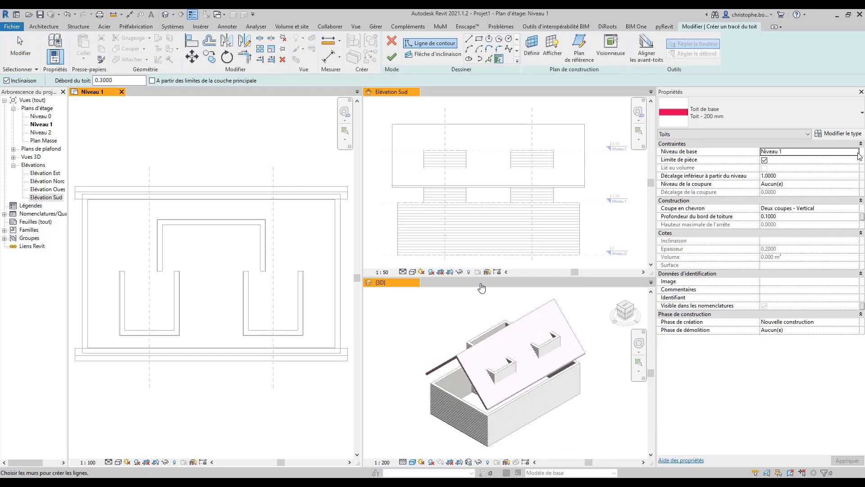
{"action": "left_click", "coordinate": [859, 152]}
{"action": "left_click", "coordinate": [791, 173]}
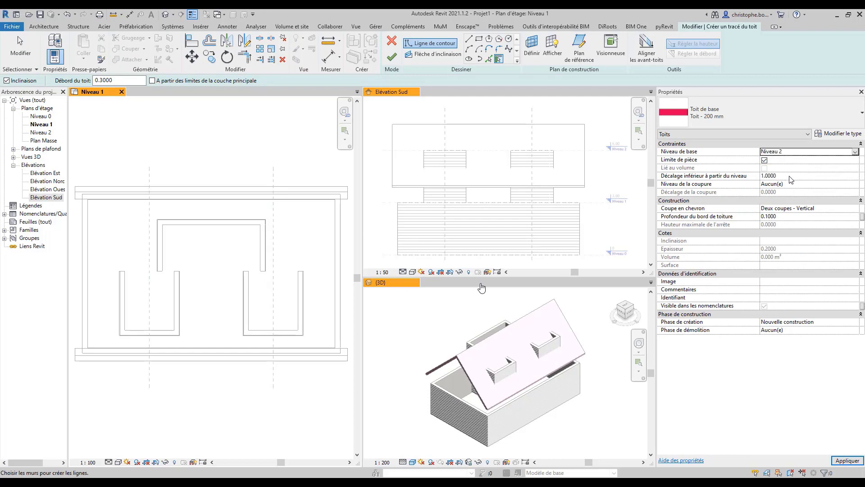
{"action": "left_click", "coordinate": [790, 176]}
{"action": "type", "text": "0"}
{"action": "key", "text": "Return"}
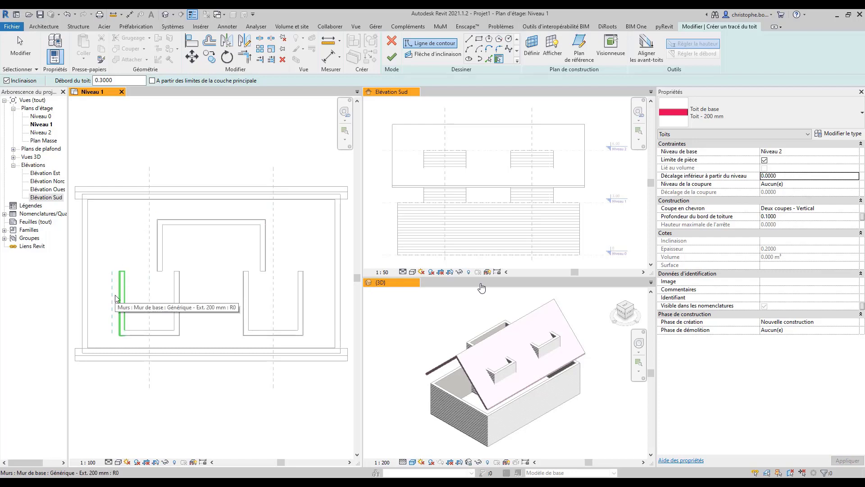
Set the roof overhang to 0 and pick the three walls of the left front dormer as outline edges
{"action": "left_click_drag", "start_coordinate": [99, 80], "coordinate": [92, 80]}
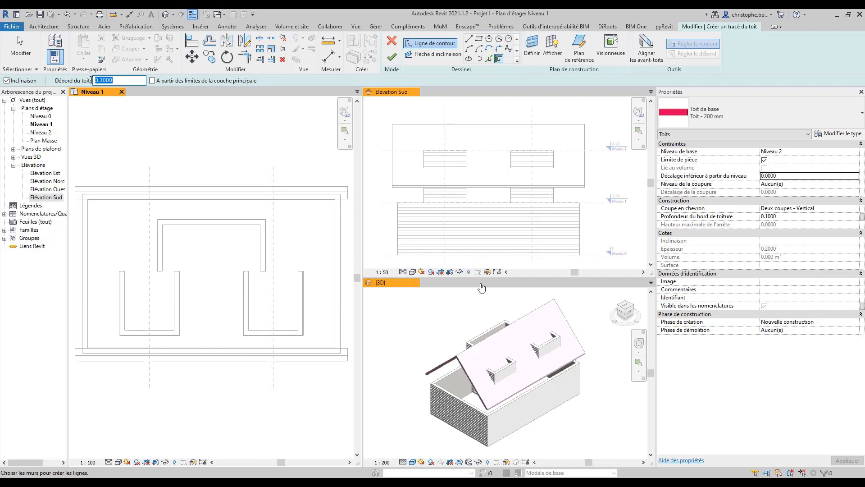
{"action": "type", "text": "0"}
{"action": "left_click", "coordinate": [121, 299]}
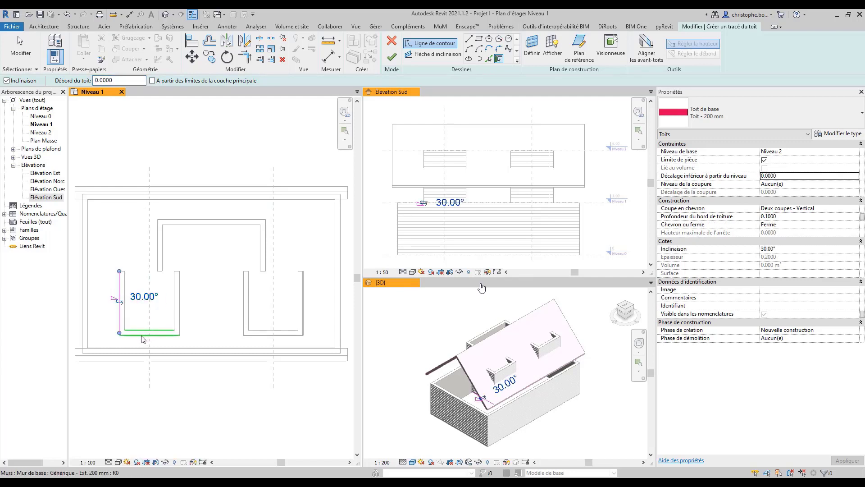
{"action": "left_click", "coordinate": [142, 336]}
{"action": "left_click", "coordinate": [182, 317]}
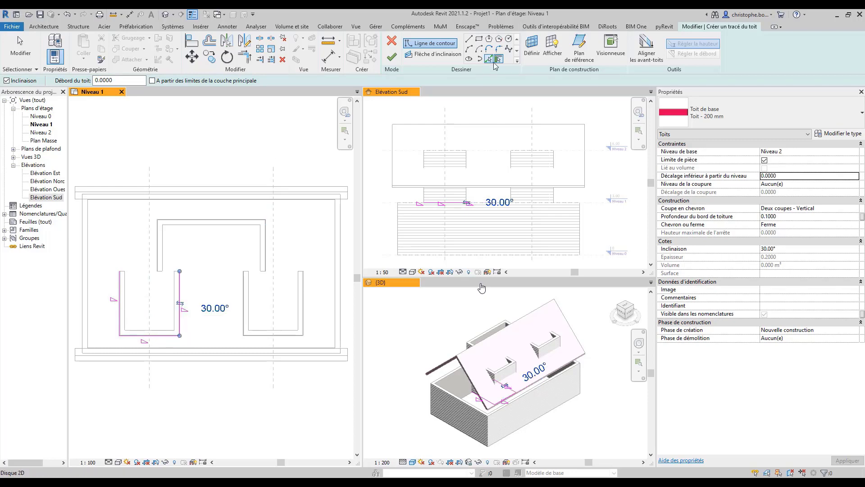
Close the dormer roof outline with a 2.44 line between the open ends of the side walls
{"action": "left_click", "coordinate": [488, 59]}
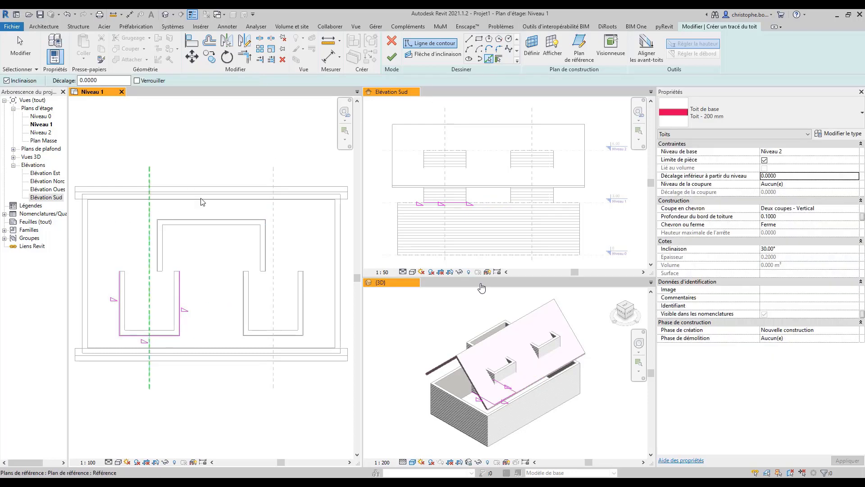
{"action": "left_click", "coordinate": [469, 39]}
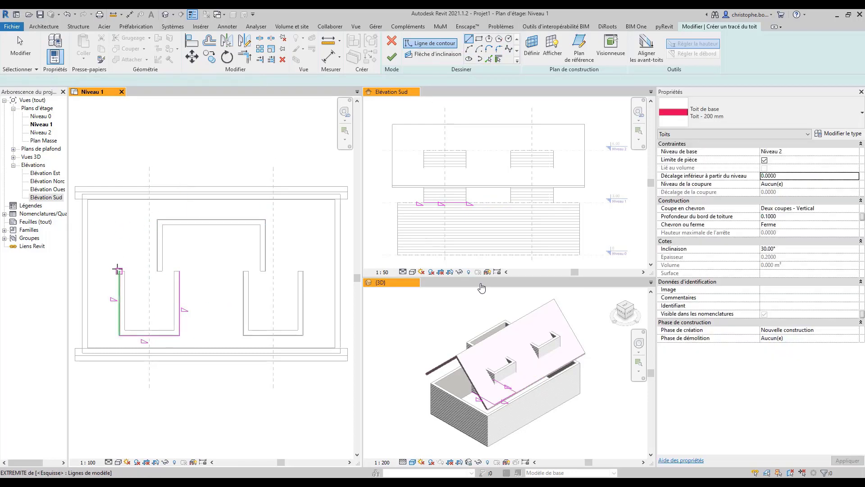
{"action": "left_click", "coordinate": [119, 271]}
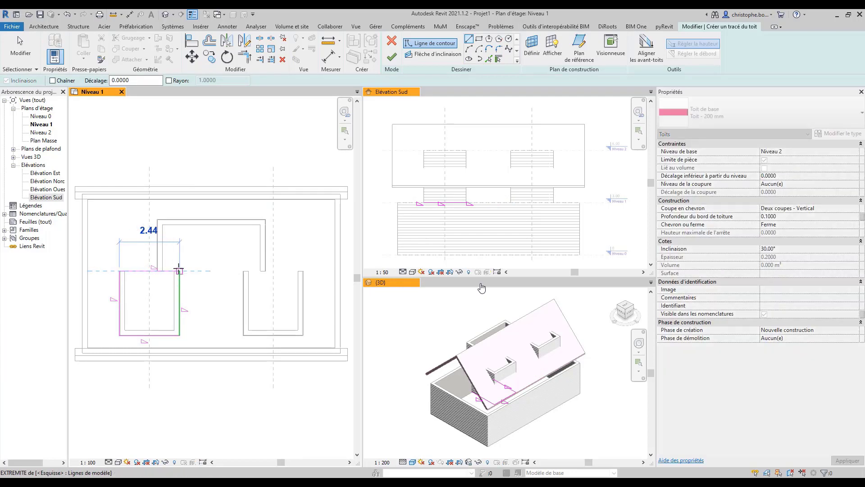
{"action": "left_click", "coordinate": [178, 270]}
{"action": "key", "text": "Escape"}
{"action": "key", "text": "Escape"}
Turn off slope definition on the dormer outline's front and back edges and finish the roof
{"action": "left_click", "coordinate": [135, 271]}
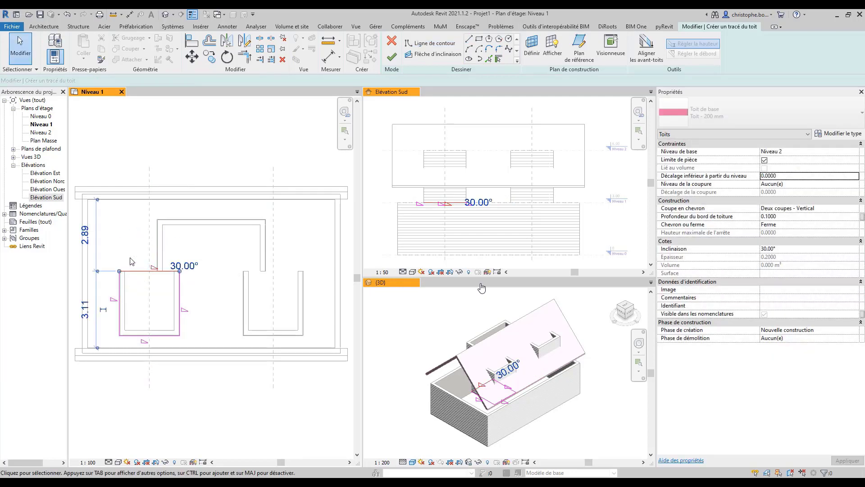
{"action": "key", "text": "Escape"}
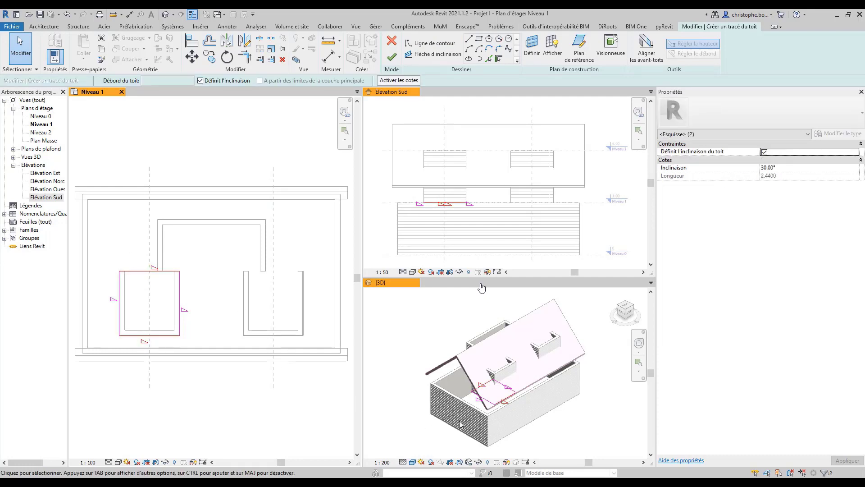
{"action": "left_click", "coordinate": [218, 82]}
{"action": "left_click", "coordinate": [198, 274]}
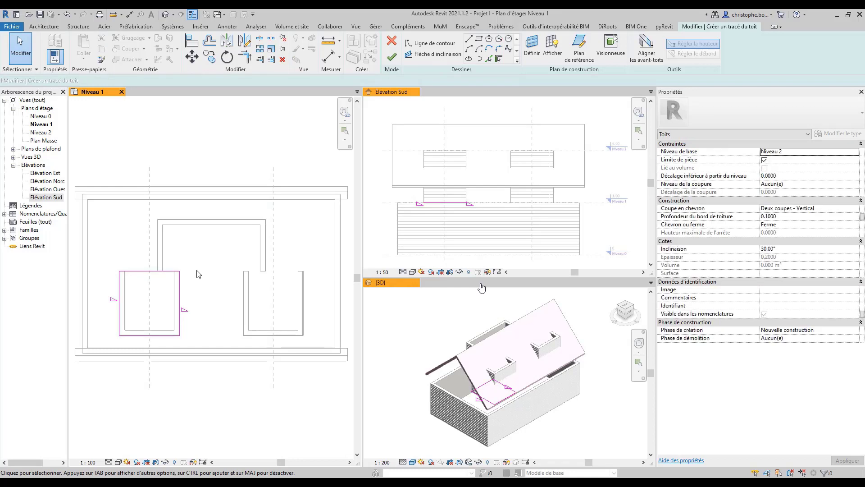
{"action": "left_click", "coordinate": [391, 57]}
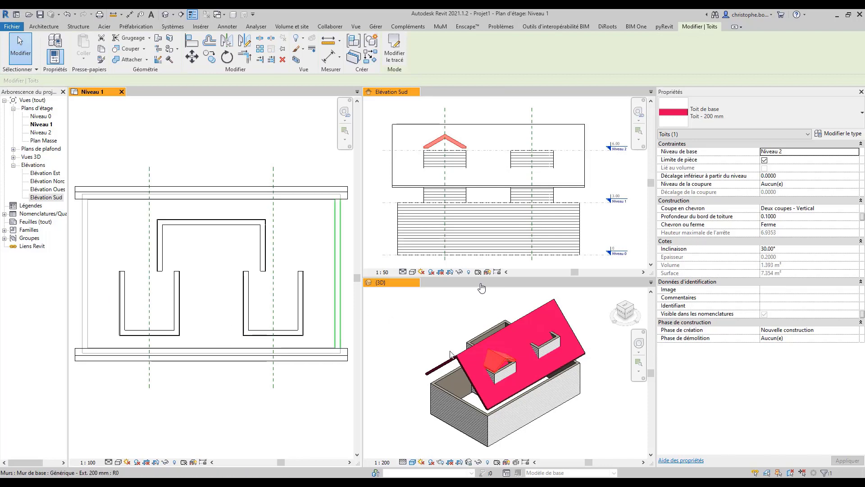
Reopen the left dormer roof's footprint for editing in the Niveau 1 floor plan
{"action": "left_click", "coordinate": [218, 298]}
{"action": "scroll", "coordinate": [440, 152], "scroll_direction": "up", "scroll_amount": 5}
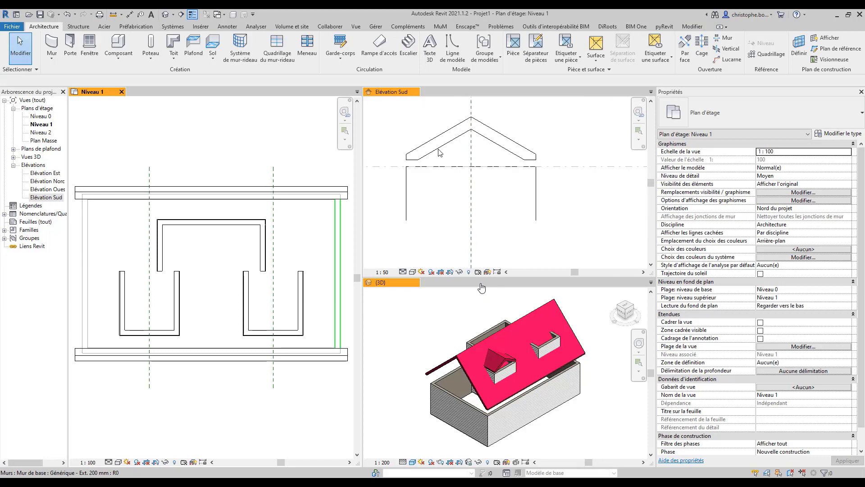
{"action": "scroll", "coordinate": [440, 152], "scroll_direction": "down", "scroll_amount": 3}
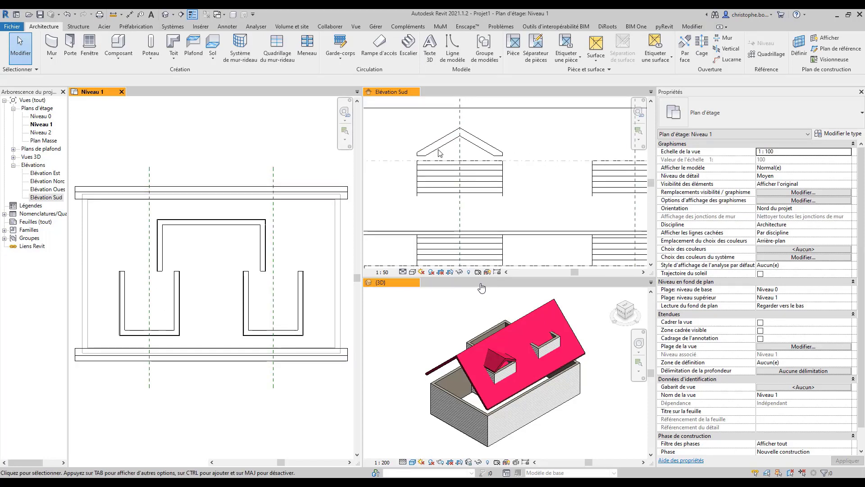
{"action": "left_click", "coordinate": [433, 148]}
{"action": "double_click", "coordinate": [434, 148]}
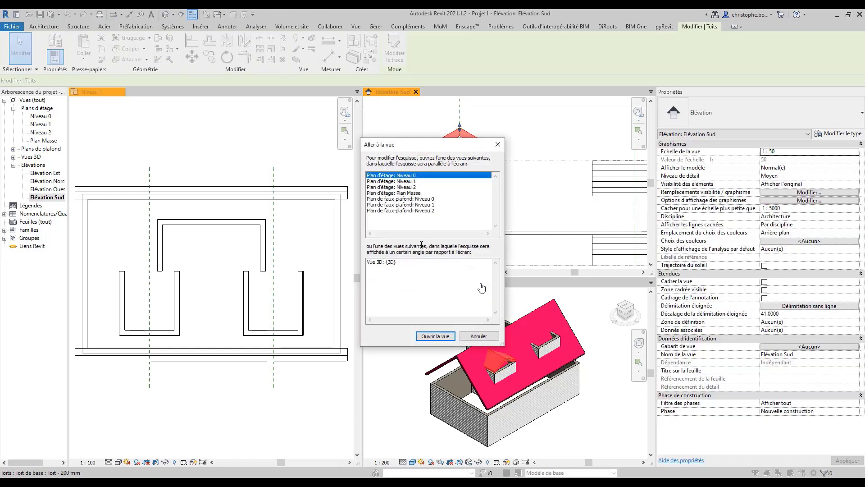
{"action": "left_click", "coordinate": [394, 182]}
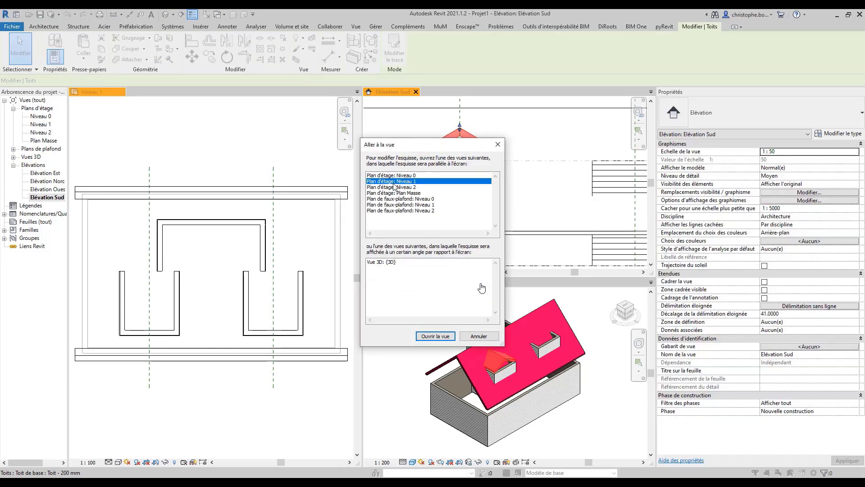
{"action": "left_click", "coordinate": [435, 336]}
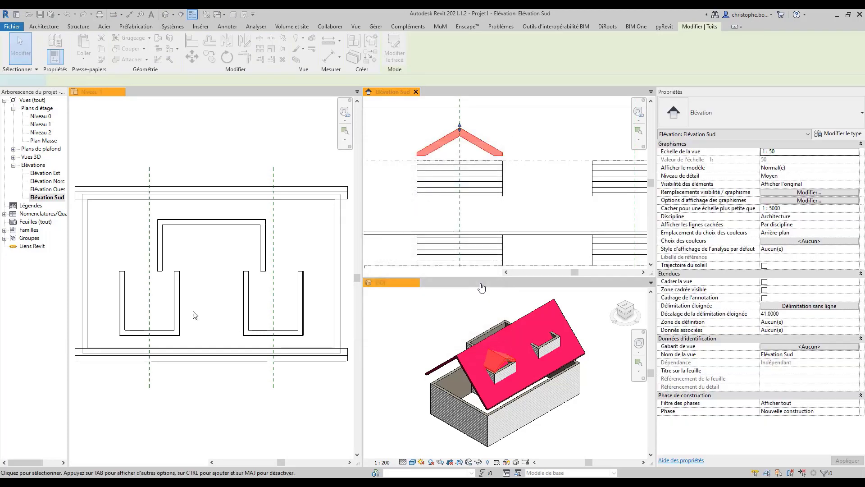
Set the overhang of both sloped side edges of the dormer roof outline to 0.20
{"action": "left_click", "coordinate": [120, 290]}
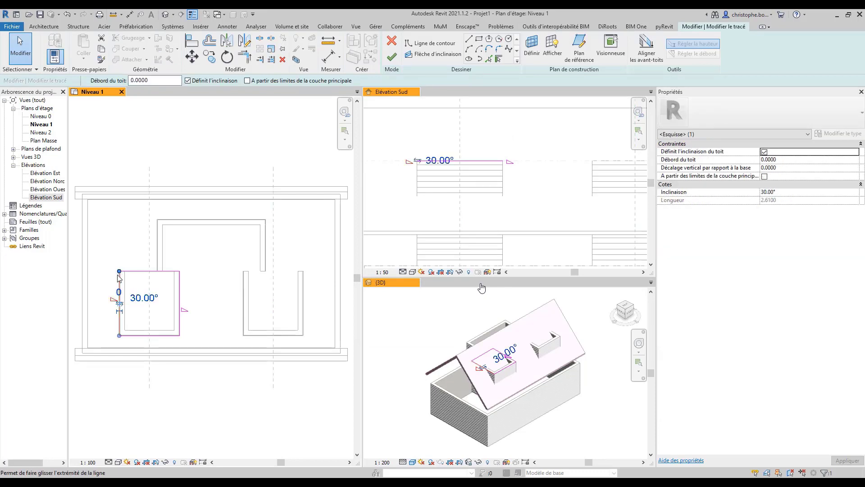
{"action": "left_click_drag", "start_coordinate": [138, 80], "coordinate": [177, 81]}
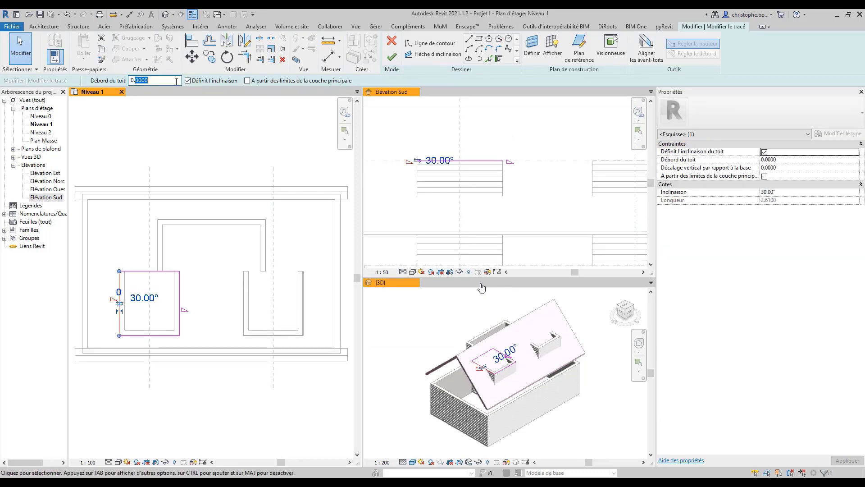
{"action": "type", "text": "2"}
{"action": "key", "text": "Return"}
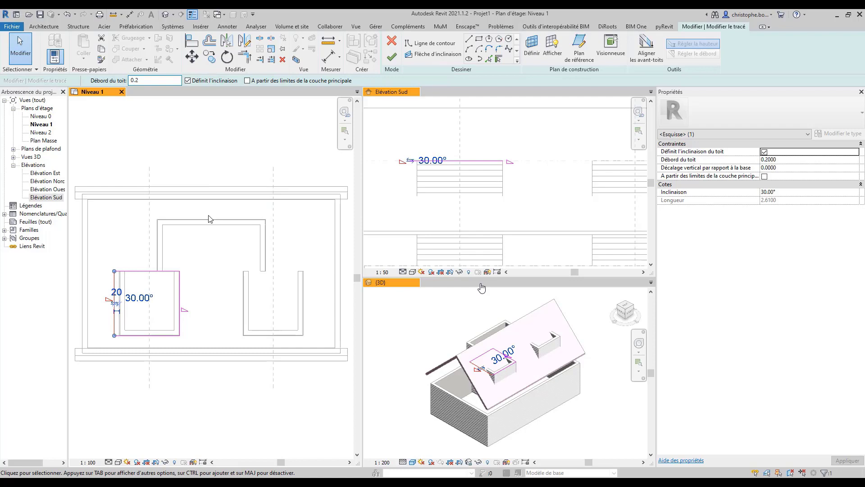
{"action": "left_click", "coordinate": [180, 297]}
{"action": "left_click_drag", "start_coordinate": [177, 81], "coordinate": [143, 80]}
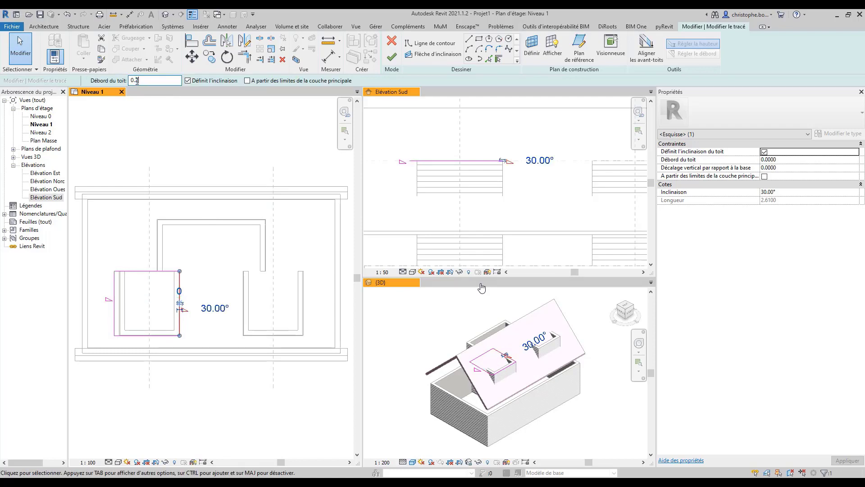
{"action": "type", "text": "2"}
{"action": "key", "text": "Return"}
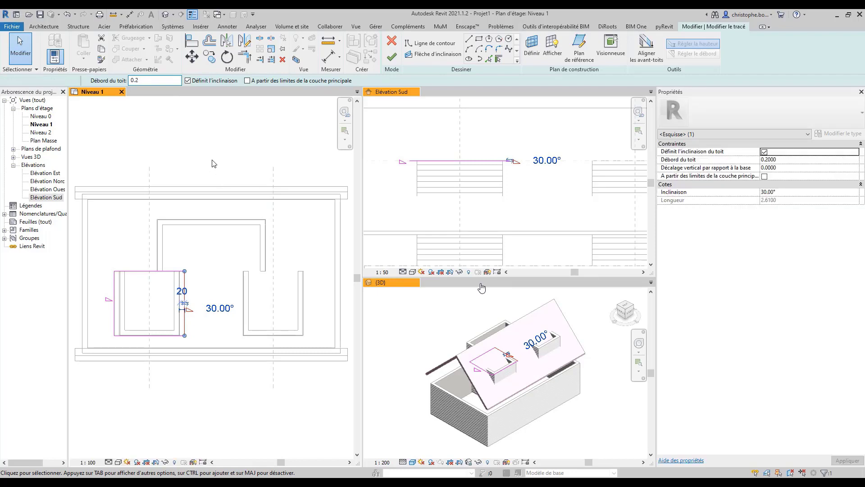
Finish the edited footprint of the left dormer roof and clear the selection
{"action": "left_click", "coordinate": [212, 163]}
{"action": "left_click", "coordinate": [391, 58]}
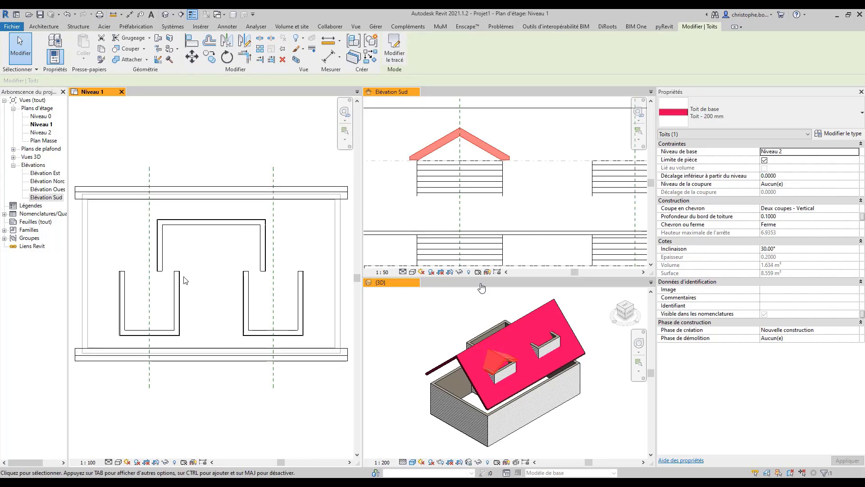
{"action": "left_click", "coordinate": [191, 292]}
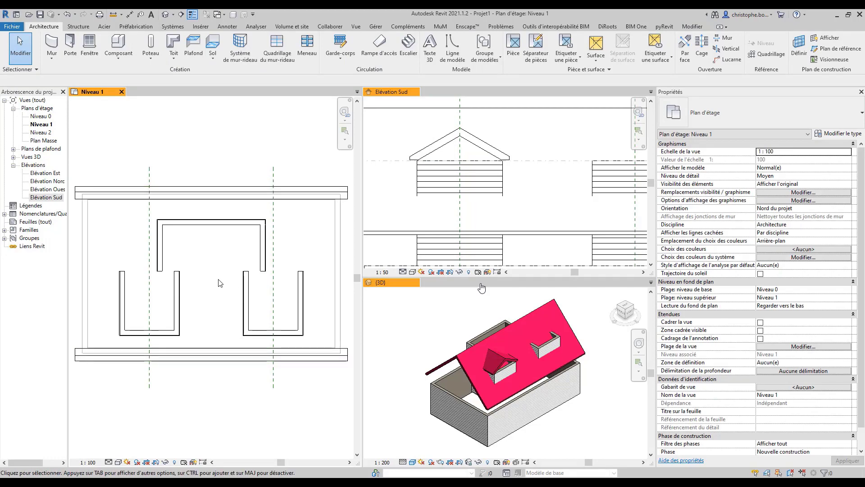
Set the left dormer roof's rafter cut to Deux coupes - Carré and its fascia depth to 0.2 in the south elevation
{"action": "left_click", "coordinate": [436, 145]}
{"action": "left_click", "coordinate": [437, 146]}
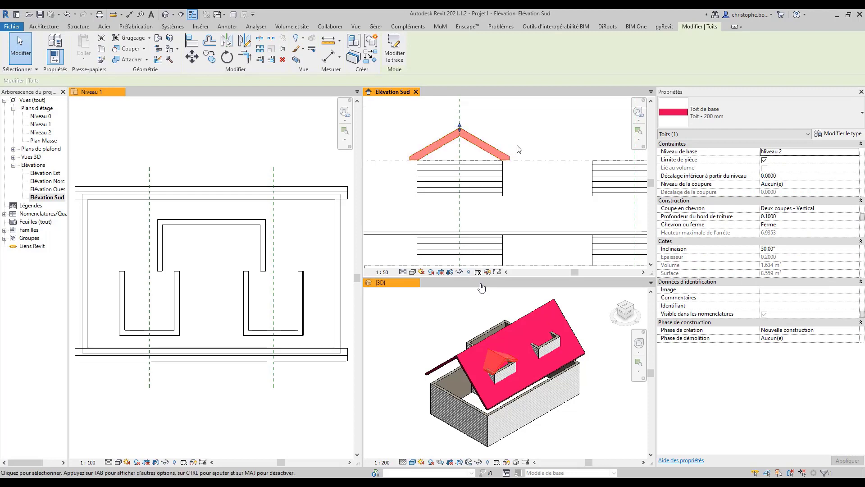
{"action": "left_click", "coordinate": [855, 210]}
{"action": "left_click", "coordinate": [855, 208]}
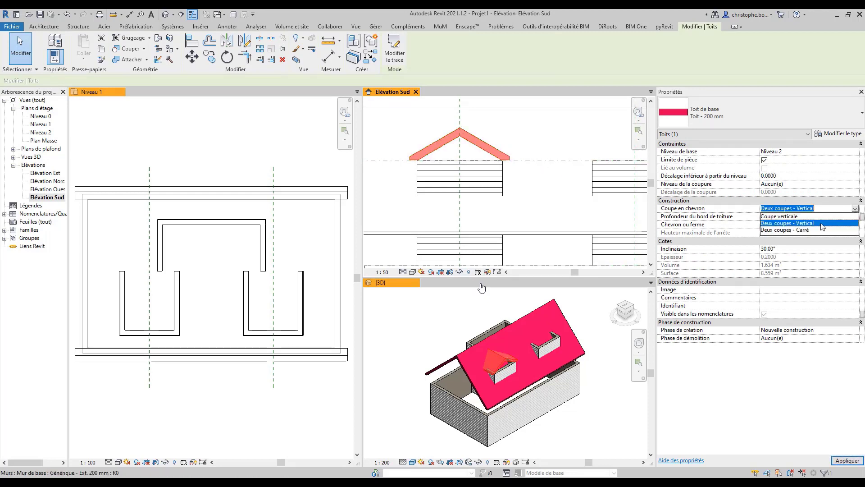
{"action": "left_click", "coordinate": [815, 232]}
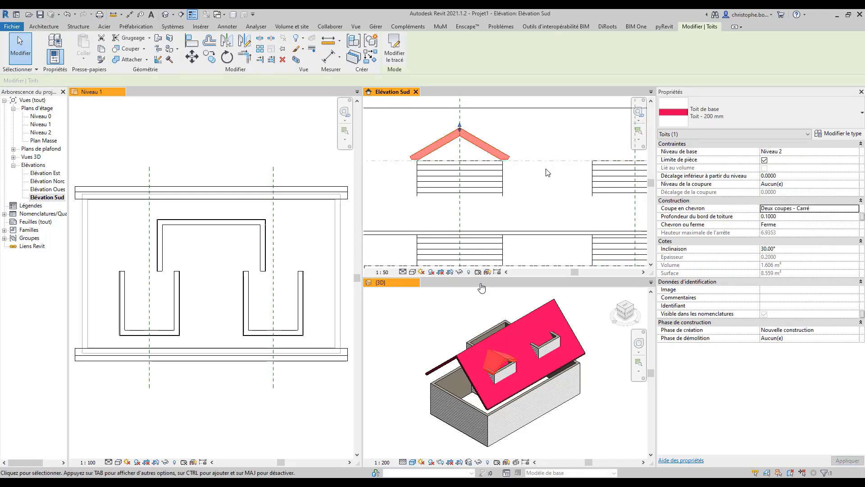
{"action": "left_click", "coordinate": [769, 217]}
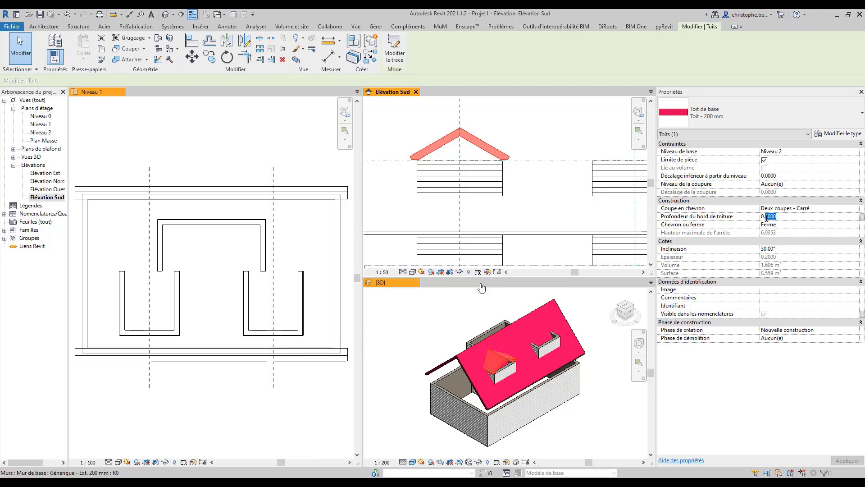
{"action": "type", "text": "2"}
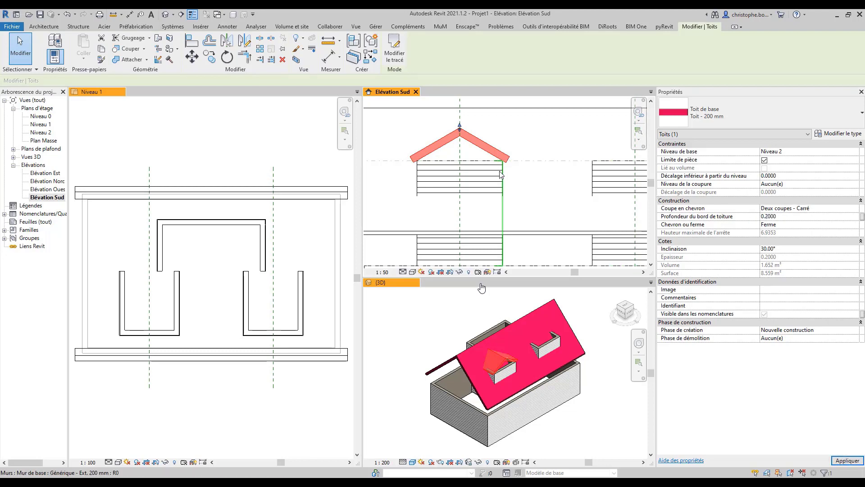
Copy the left dormer roof onto the right dormer, from the left dormer's axis to the right dormer's axis
{"action": "scroll", "coordinate": [500, 160], "scroll_direction": "up", "scroll_amount": 4}
{"action": "scroll", "coordinate": [525, 167], "scroll_direction": "down", "scroll_amount": 3}
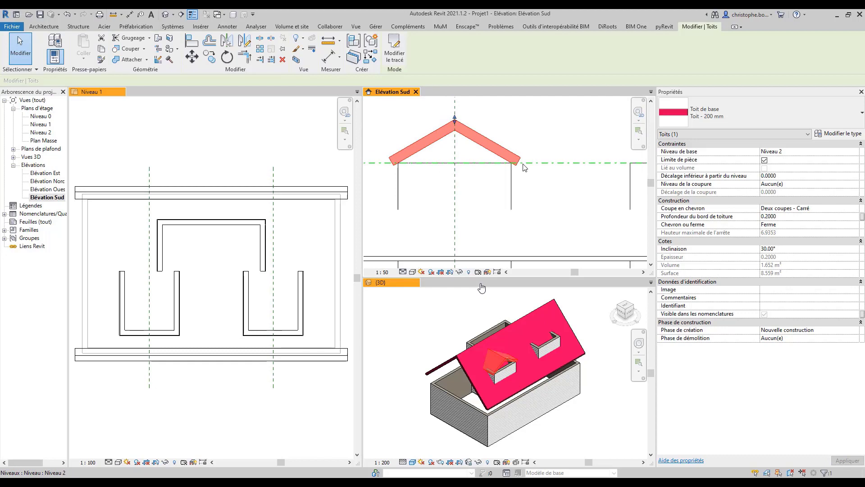
{"action": "left_click", "coordinate": [388, 136]}
{"action": "left_click", "coordinate": [422, 141]}
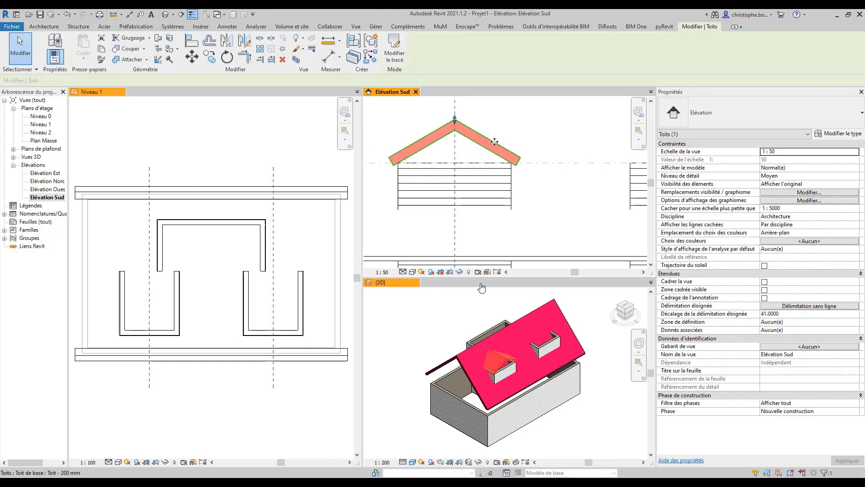
{"action": "middle_click_drag", "start_coordinate": [503, 147], "coordinate": [435, 151]}
{"action": "scroll", "coordinate": [435, 151], "scroll_direction": "down", "scroll_amount": 2}
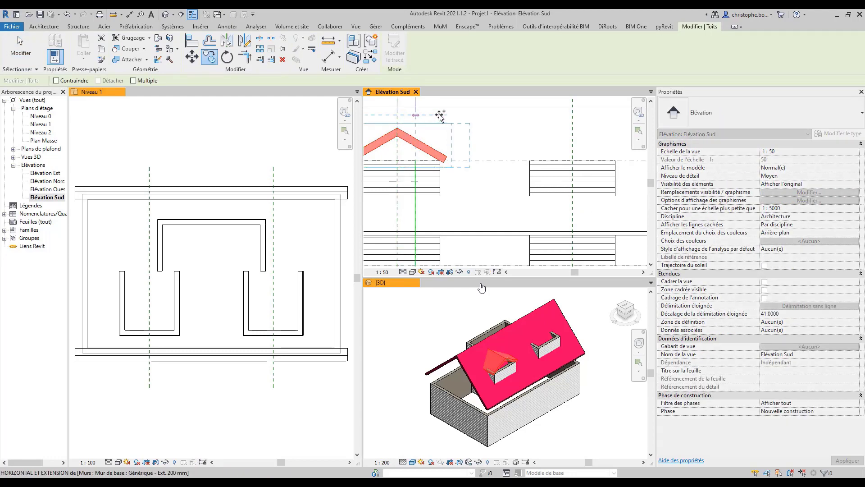
{"action": "left_click", "coordinate": [573, 116]}
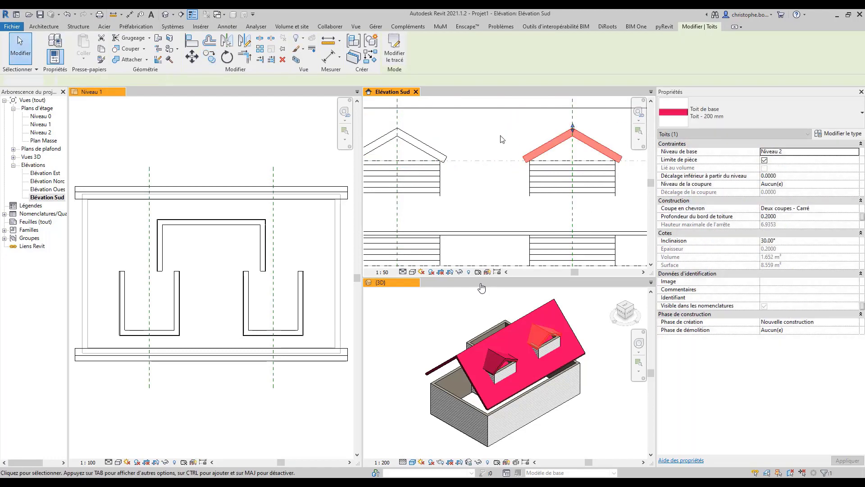
{"action": "key", "text": "Escape"}
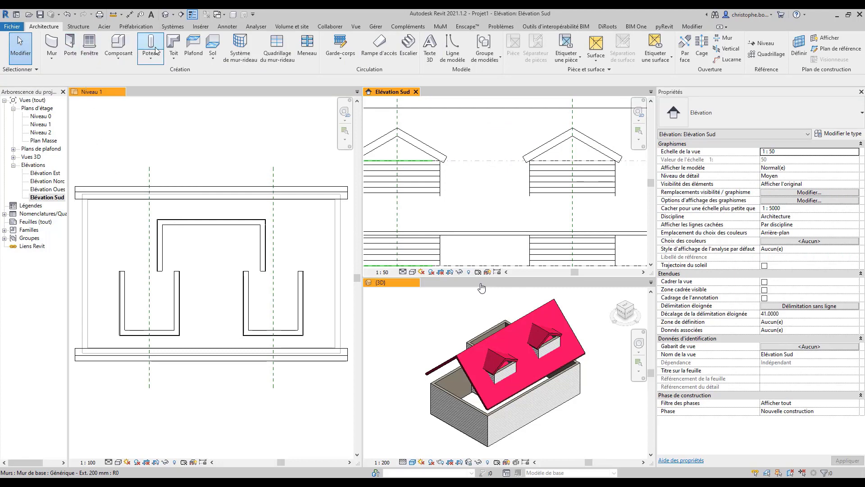
Start a footprint roof in the Niveau 1 plan with base level Niveau 2 and a base offset of 2.0
{"action": "key", "text": "ctrl+Tab"}
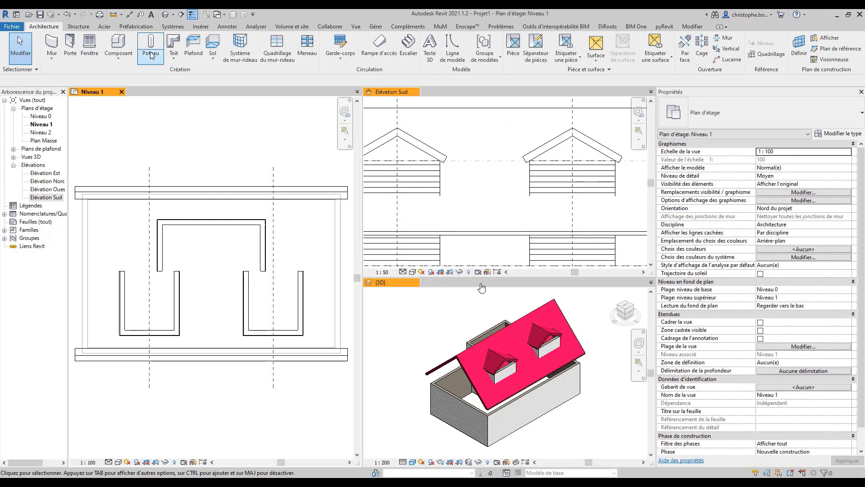
{"action": "left_click", "coordinate": [172, 45]}
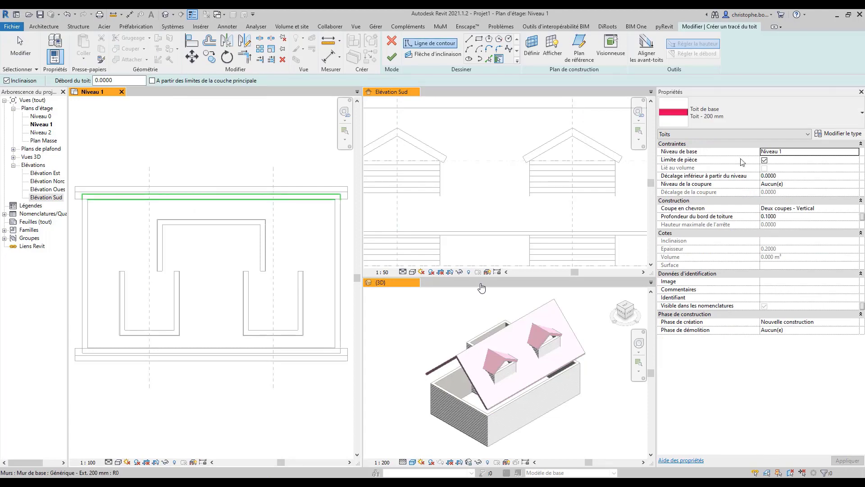
{"action": "left_click", "coordinate": [856, 152]}
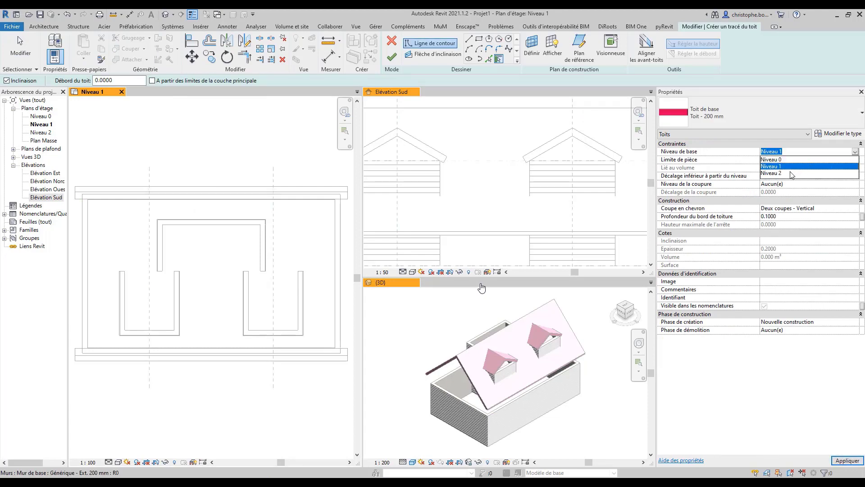
{"action": "left_click", "coordinate": [792, 175]}
{"action": "left_click", "coordinate": [784, 176]}
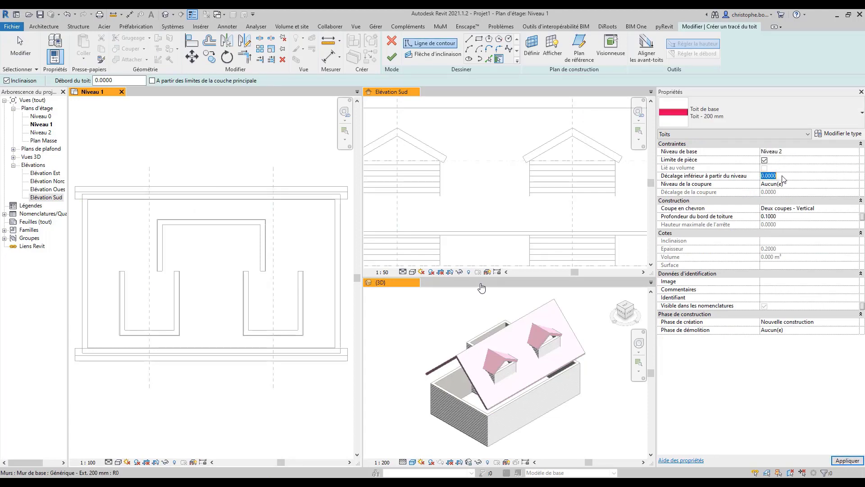
{"action": "type", "text": "2.0000"}
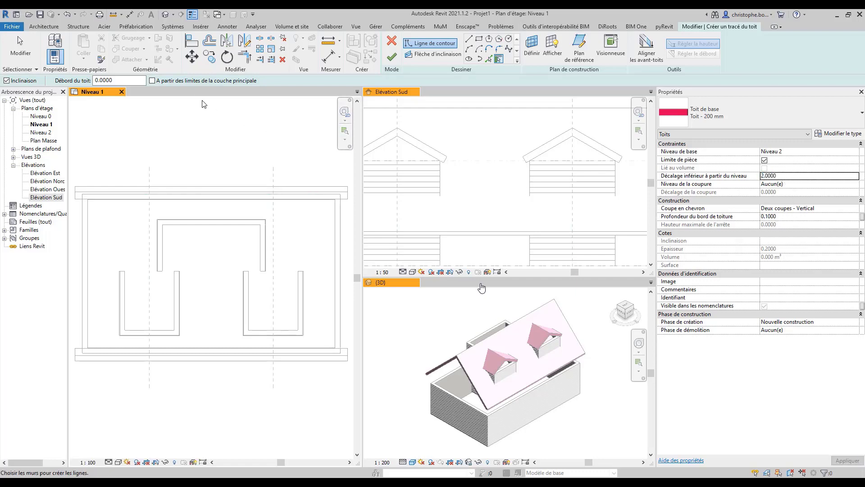
Sketch a 5.00 by 2.69 rectangular roof outline around the rear dormer walls with a 0.3 offset
{"action": "left_click", "coordinate": [479, 39]}
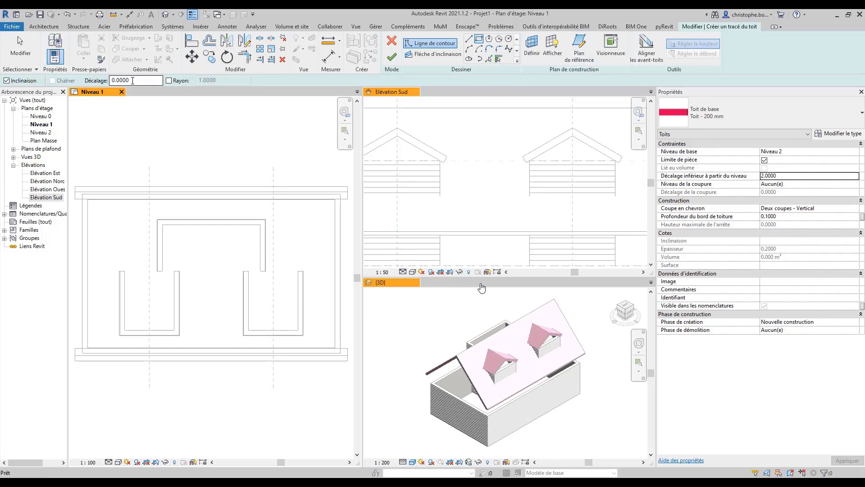
{"action": "left_click_drag", "start_coordinate": [133, 80], "coordinate": [111, 80]}
{"action": "type", "text": "0.3000"}
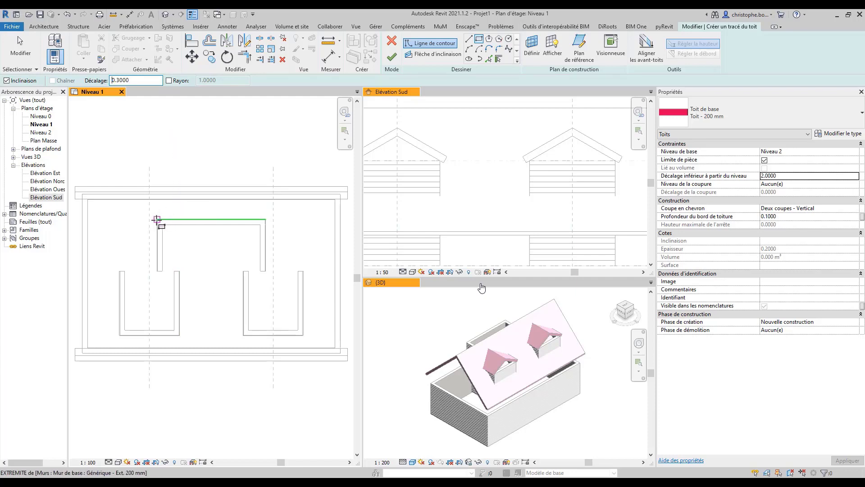
{"action": "scroll", "coordinate": [155, 218], "scroll_direction": "up", "scroll_amount": 3}
{"action": "scroll", "coordinate": [156, 219], "scroll_direction": "up", "scroll_amount": 1}
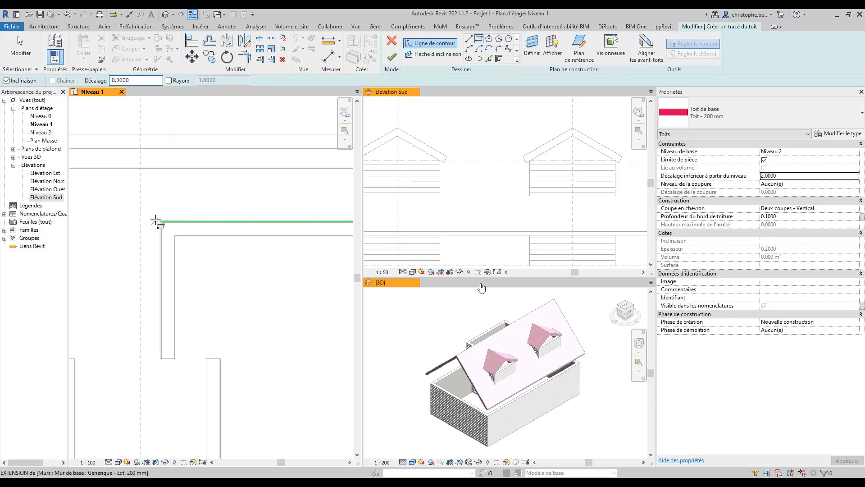
{"action": "left_click", "coordinate": [155, 219]}
{"action": "scroll", "coordinate": [173, 227], "scroll_direction": "down", "scroll_amount": 4}
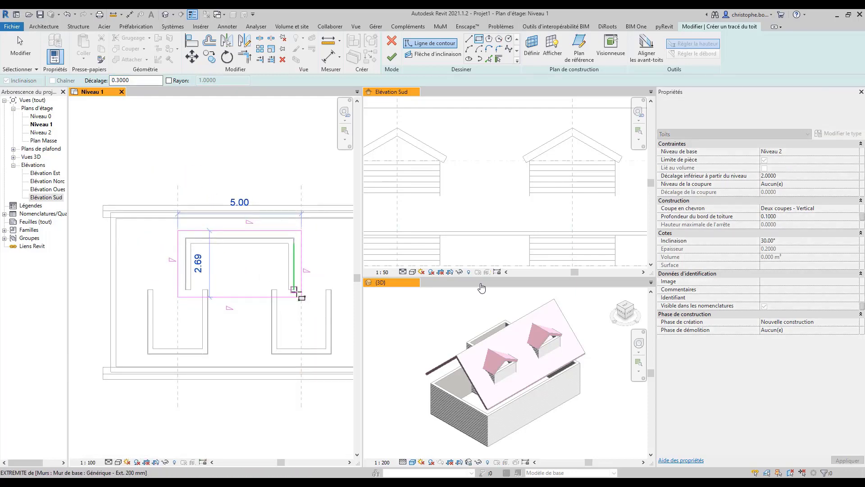
{"action": "left_click", "coordinate": [294, 289]}
{"action": "key", "text": "Escape"}
{"action": "key", "text": "Escape"}
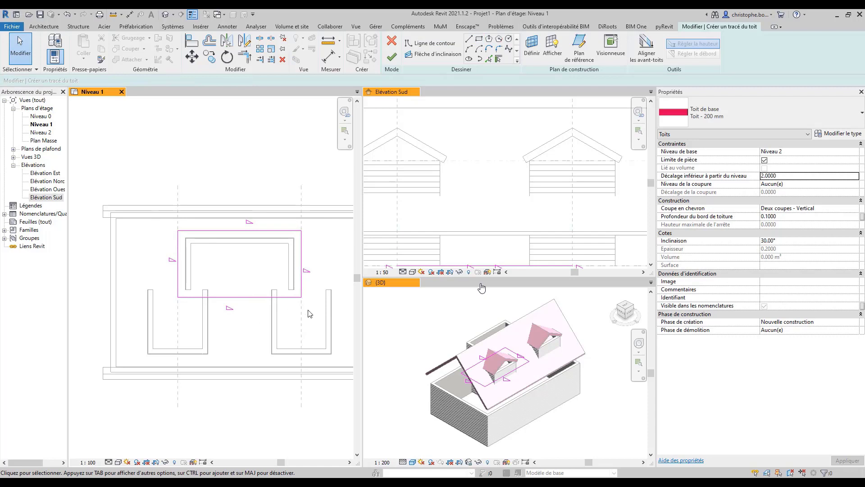
Turn off slope definition on the rear dormer outline's front and two side edges, leaving only the rear edge sloped
{"action": "left_click_drag", "start_coordinate": [309, 311], "coordinate": [171, 280]}
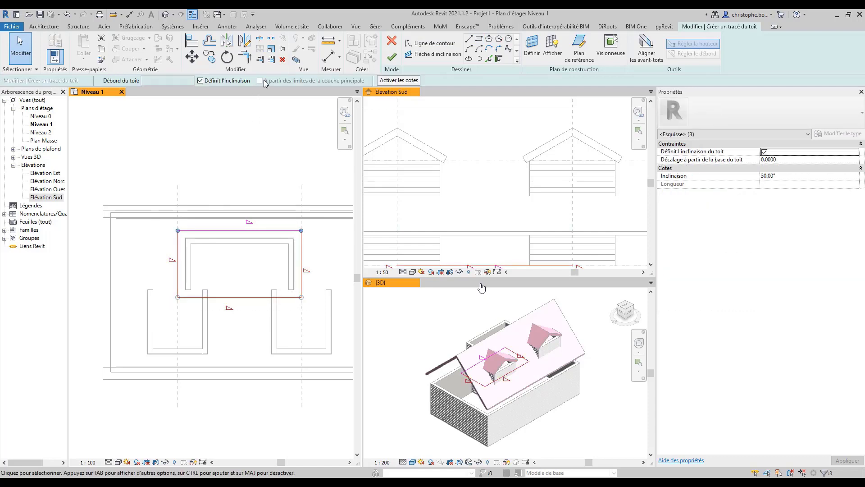
{"action": "left_click", "coordinate": [207, 83]}
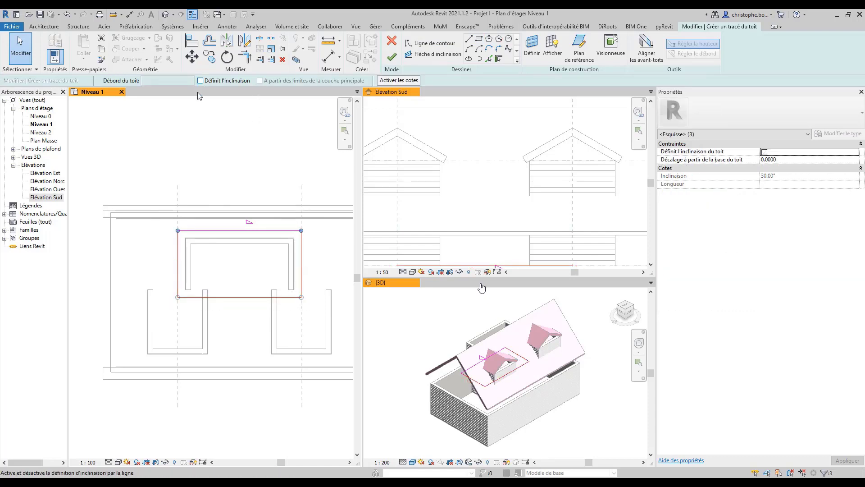
{"action": "left_click", "coordinate": [210, 231]}
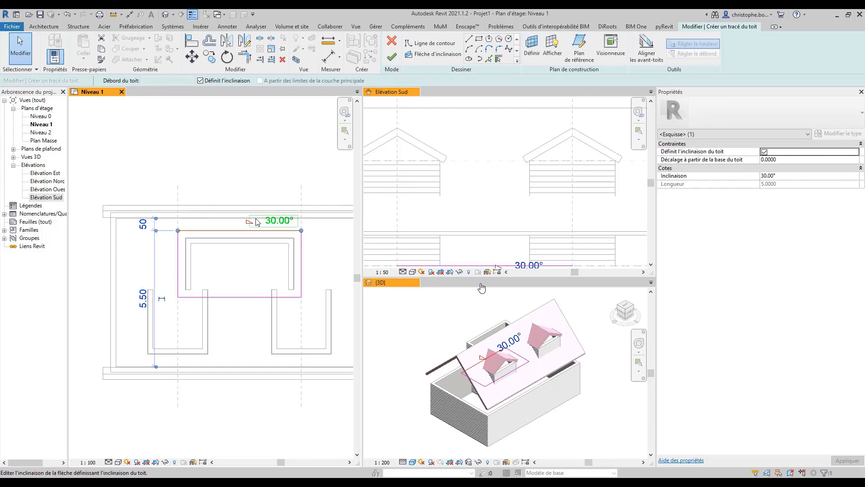
{"action": "left_click", "coordinate": [257, 165]}
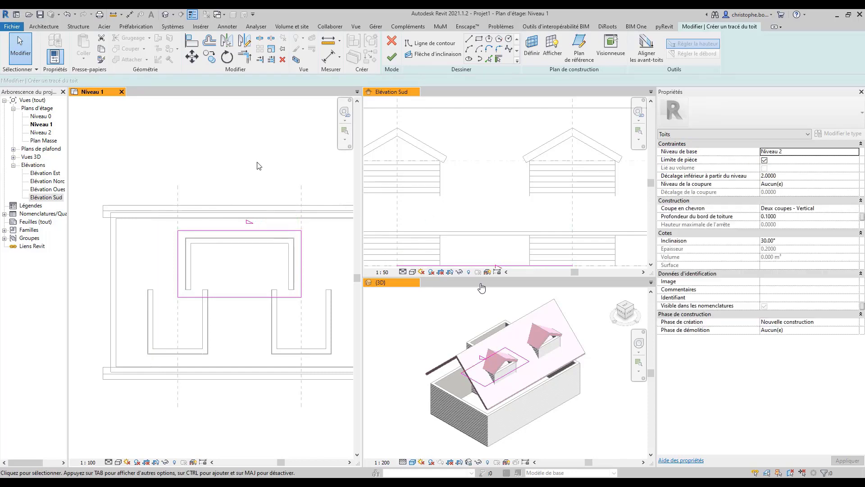
Set the rear dormer roof's slope to -10° and finish the roof
{"action": "left_click", "coordinate": [790, 242]}
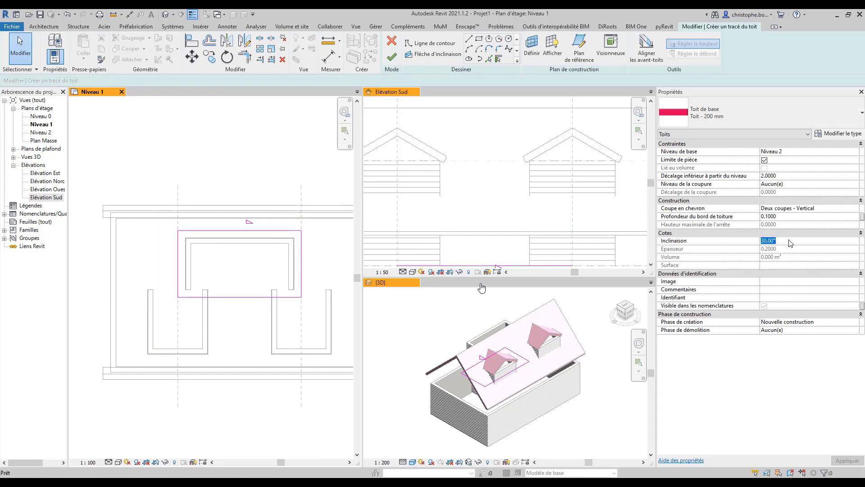
{"action": "type", "text": "-10"}
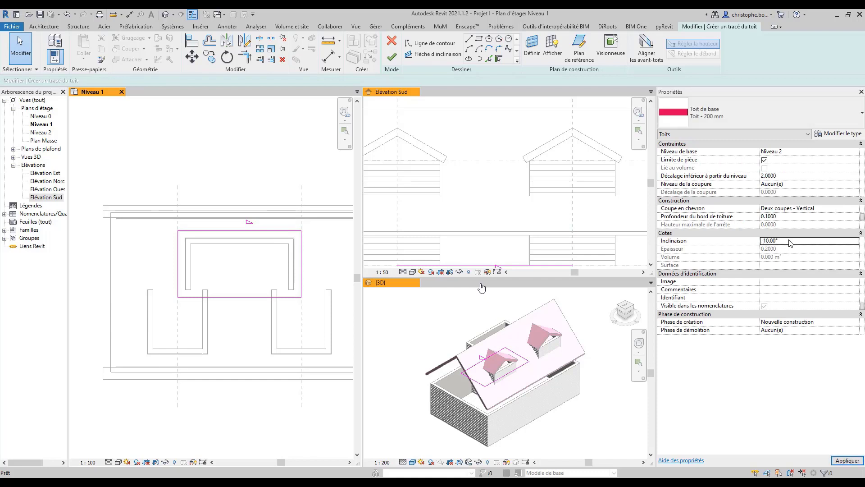
{"action": "left_click", "coordinate": [391, 57]}
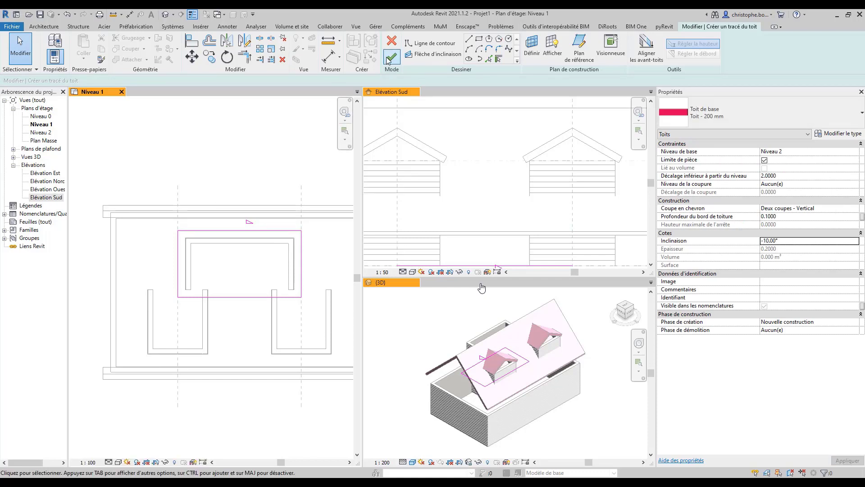
{"action": "left_click", "coordinate": [444, 340]}
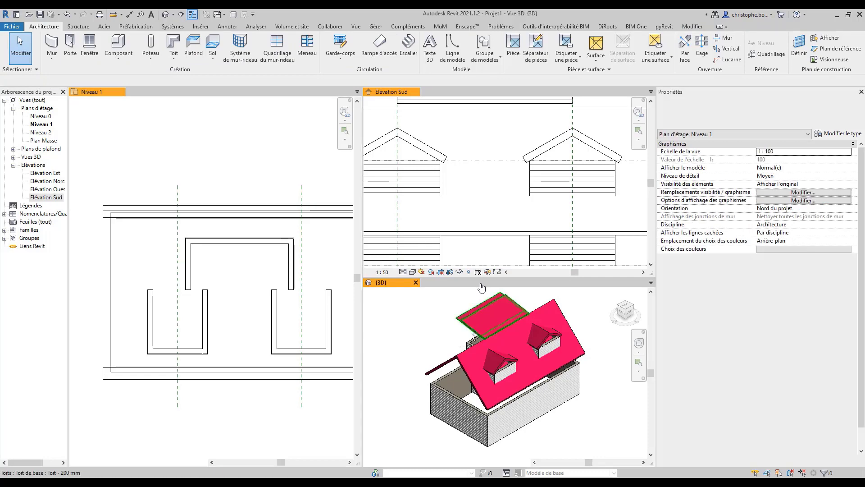
Set the rear dormer roof's fascia depth to 0 and its rafter cut to Coupe verticale
{"action": "left_click", "coordinate": [472, 320]}
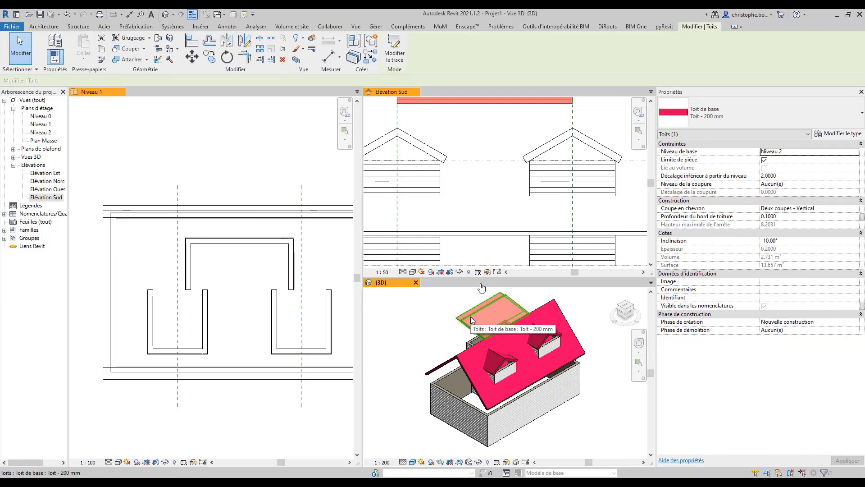
{"action": "left_click", "coordinate": [788, 217]}
{"action": "double_click", "coordinate": [788, 217]}
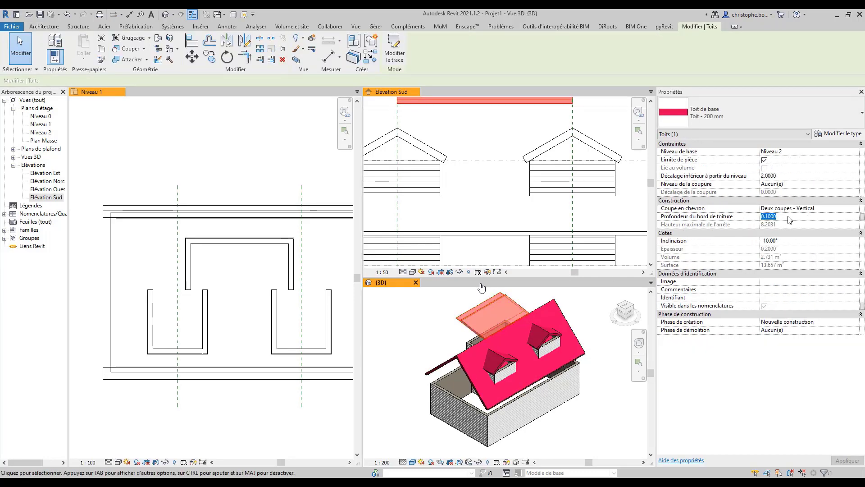
{"action": "type", "text": "0"}
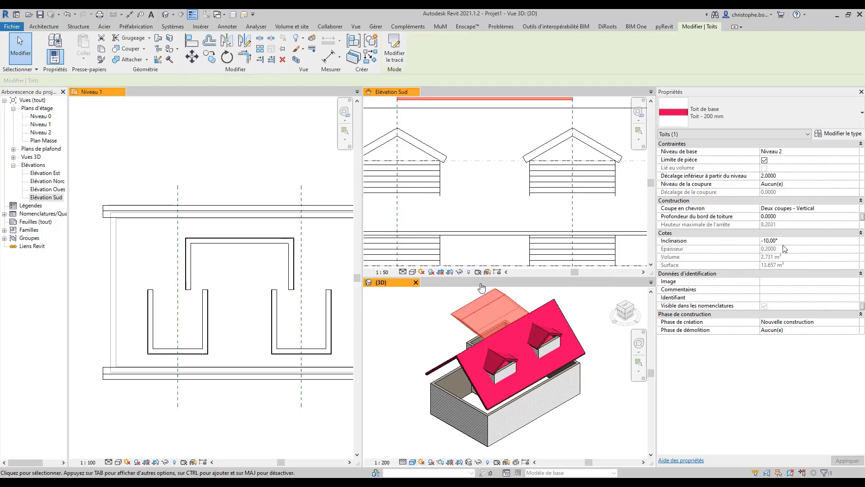
{"action": "left_click", "coordinate": [844, 210]}
{"action": "left_click", "coordinate": [859, 209]}
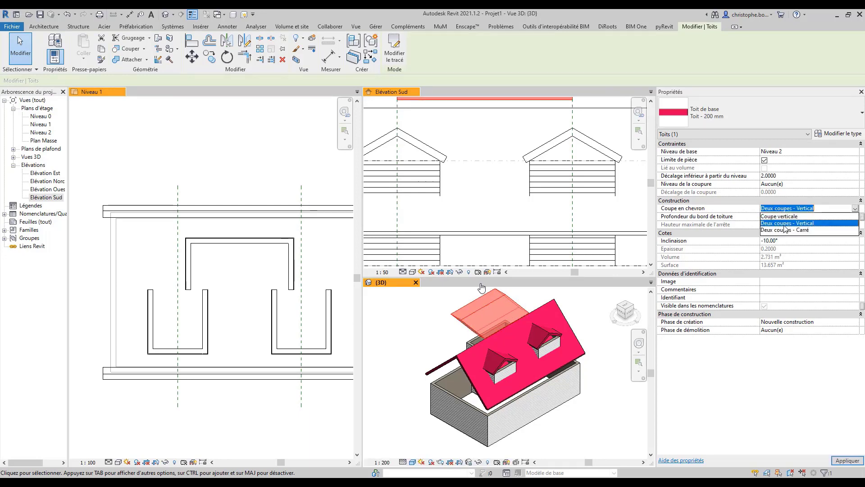
{"action": "left_click", "coordinate": [786, 226]}
Set the rear dormer roof's base offset from Niveau 2 to 1
{"action": "middle_click_drag", "start_coordinate": [450, 345], "coordinate": [584, 296], "text": "shift"}
{"action": "scroll", "coordinate": [504, 330], "scroll_direction": "up", "scroll_amount": 3}
{"action": "left_click", "coordinate": [525, 335]}
{"action": "left_click", "coordinate": [496, 320]}
{"action": "left_click", "coordinate": [788, 176]}
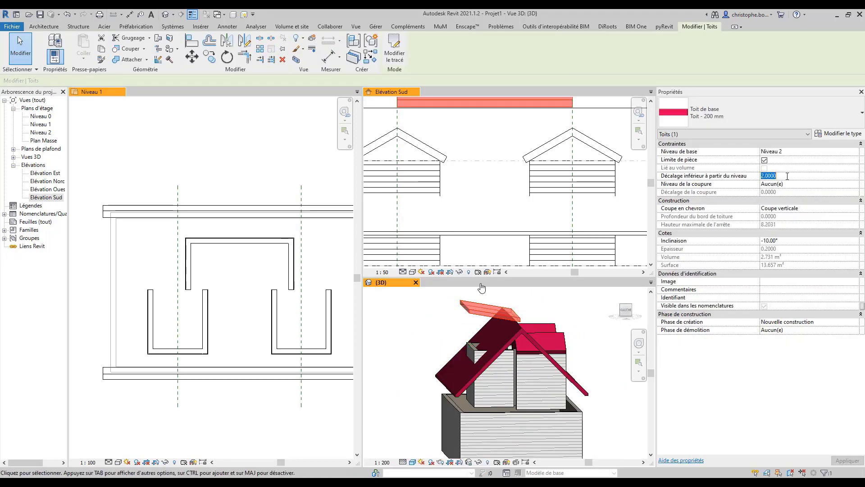
{"action": "type", "text": "1"}
{"action": "key", "text": "Return"}
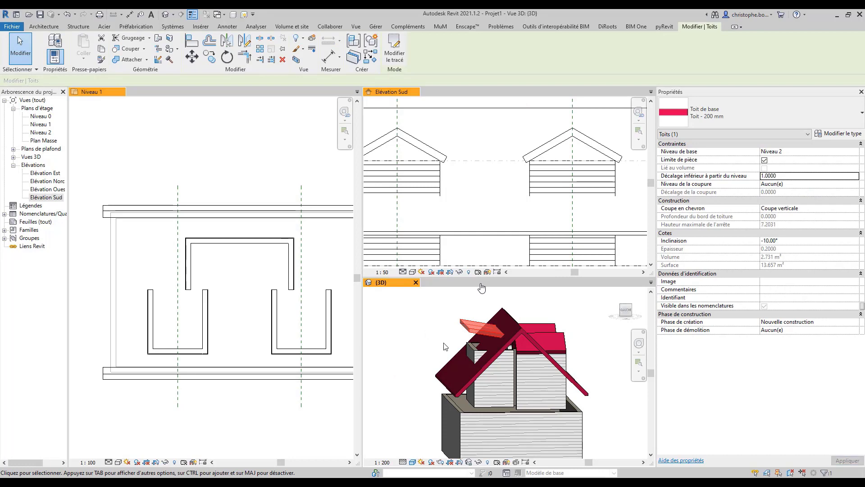
{"action": "left_click", "coordinate": [455, 348]}
Join the front gabled dormer roofs to the front slope of the main roof using Join/Unjoin Roof
{"action": "middle_click_drag", "start_coordinate": [455, 350], "coordinate": [511, 353], "text": "shift"}
{"action": "scroll", "coordinate": [508, 353], "scroll_direction": "up", "scroll_amount": 2}
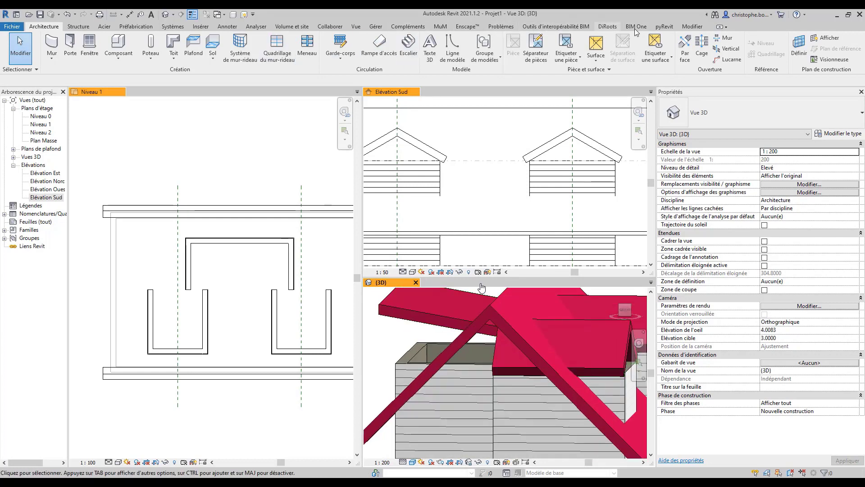
{"action": "left_click", "coordinate": [692, 27]}
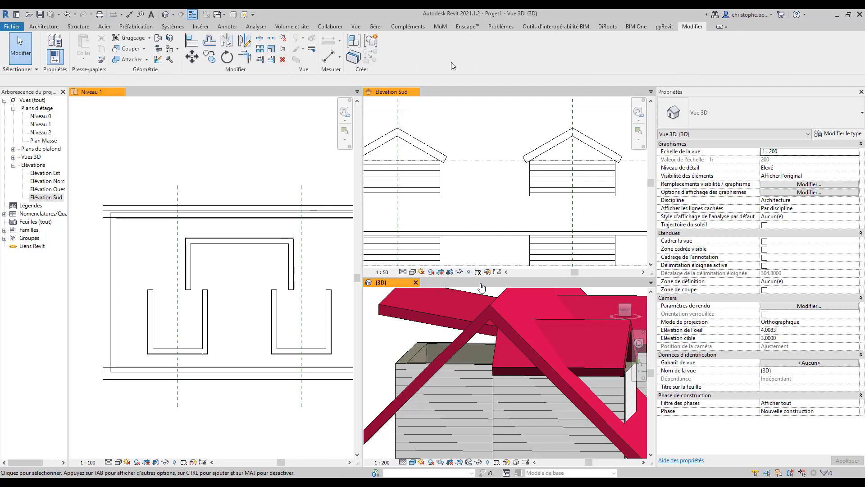
{"action": "left_click", "coordinate": [157, 40]}
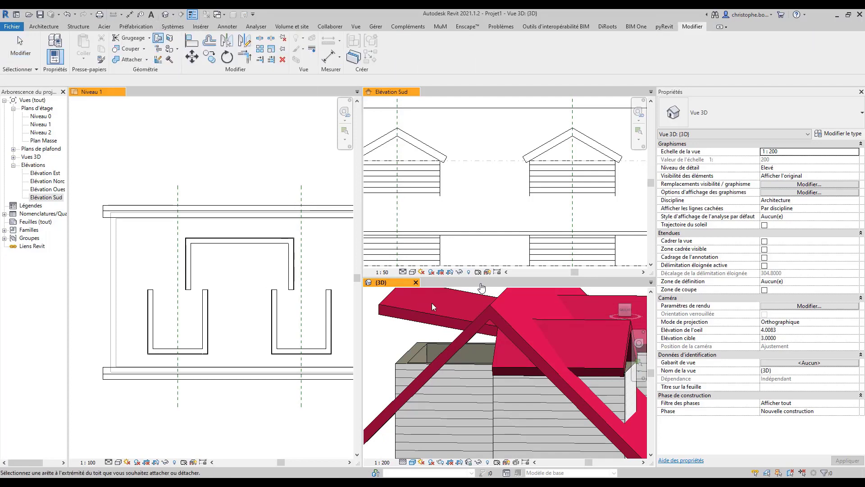
{"action": "left_click", "coordinate": [521, 338]}
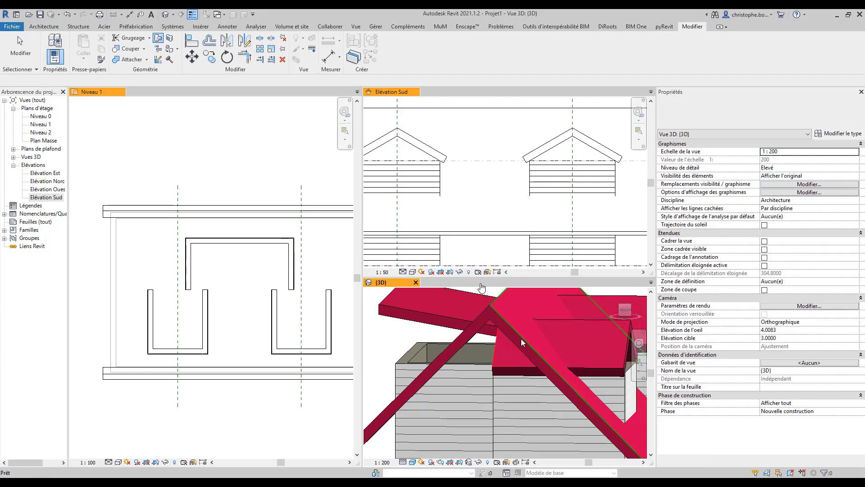
{"action": "mouse_move", "coordinate": [520, 356]}
{"action": "middle_mouse_down", "text": "shift"}
{"action": "mouse_move", "coordinate": [542, 352]}
{"action": "mouse_move", "coordinate": [515, 344]}
{"action": "middle_mouse_up", "text": "shift"}
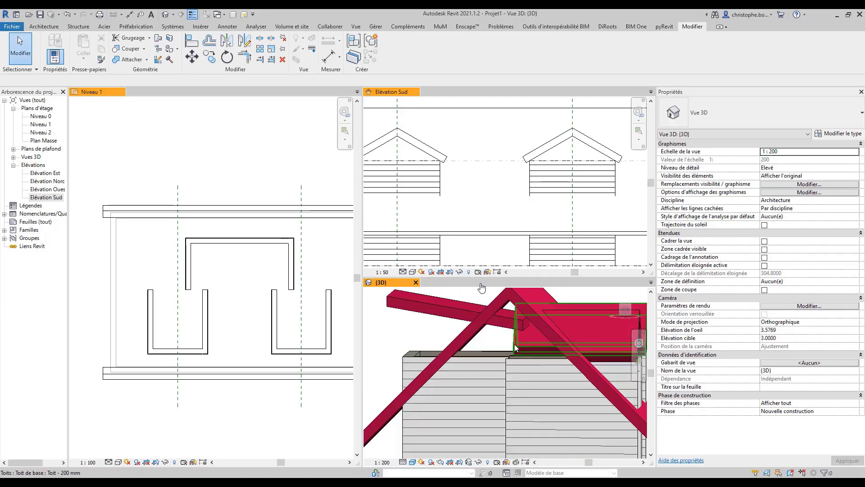
{"action": "left_click", "coordinate": [157, 40]}
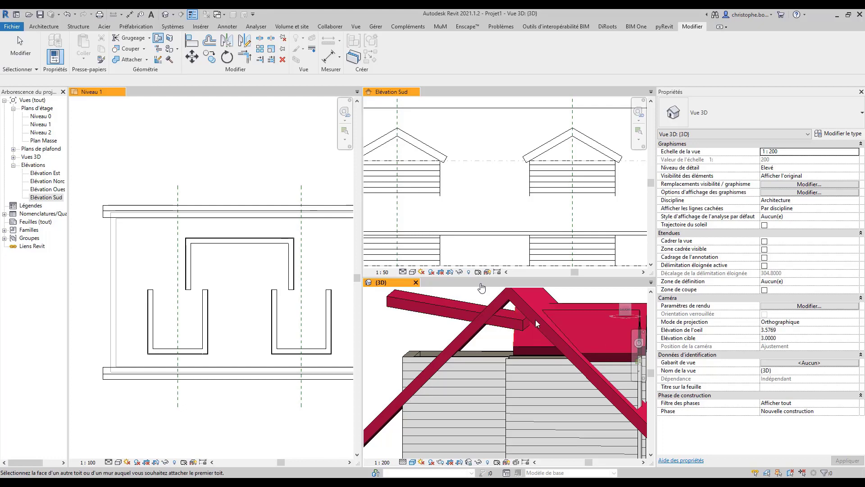
{"action": "left_click", "coordinate": [537, 317]}
{"action": "middle_click_drag", "start_coordinate": [538, 316], "coordinate": [476, 328], "text": "shift"}
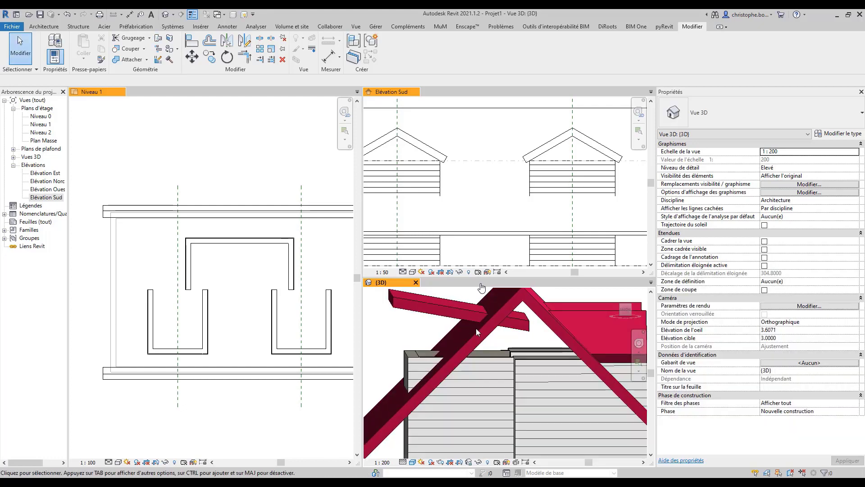
Join the rear dormer roof's inner edge to the rear slope of the main roof
{"action": "key", "text": "Return"}
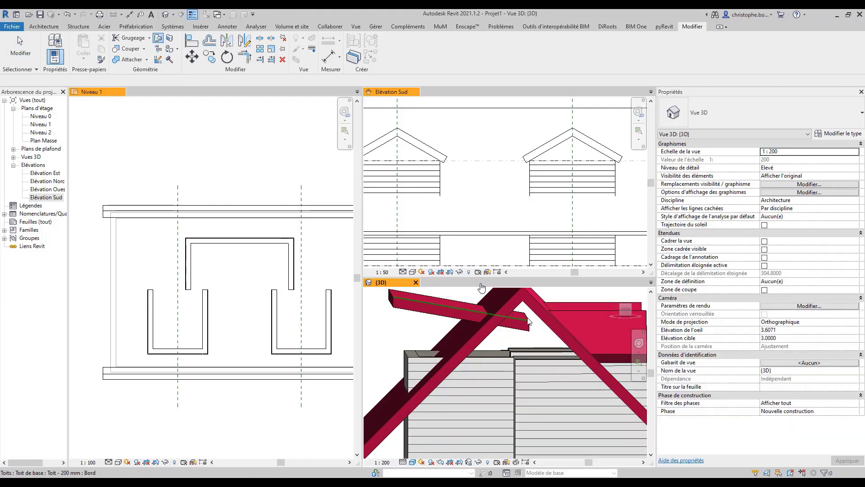
{"action": "left_click", "coordinate": [498, 307]}
{"action": "middle_click_drag", "start_coordinate": [499, 307], "coordinate": [478, 379], "text": "shift"}
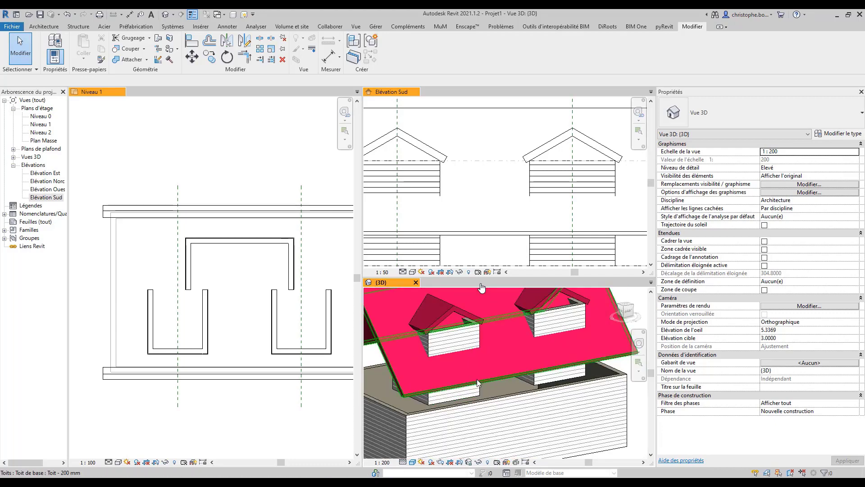
Edit the main roof footprint and pick the left dormer's three outer wall faces and two rear roof edges as non-sloping boundary lines
{"action": "left_click", "coordinate": [478, 382]}
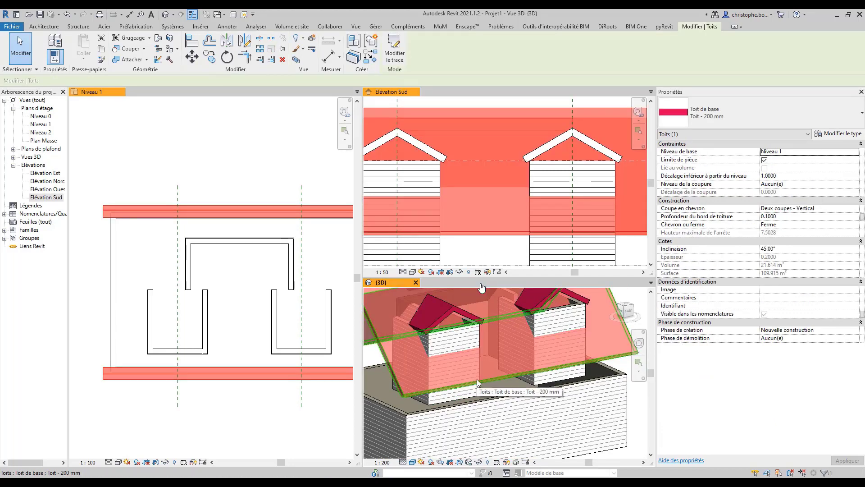
{"action": "left_click", "coordinate": [392, 54]}
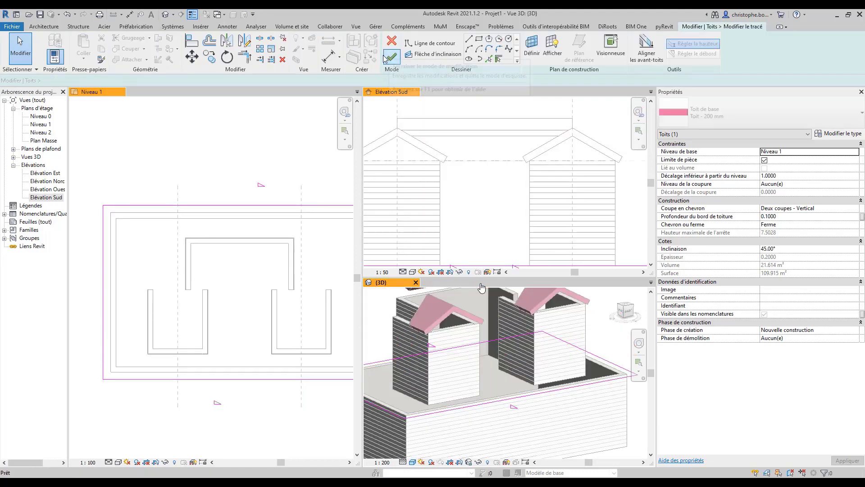
{"action": "left_click", "coordinate": [487, 59]}
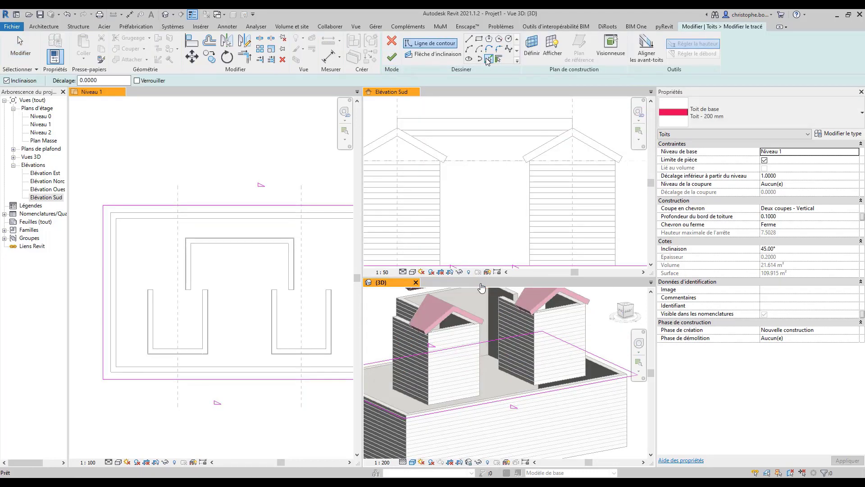
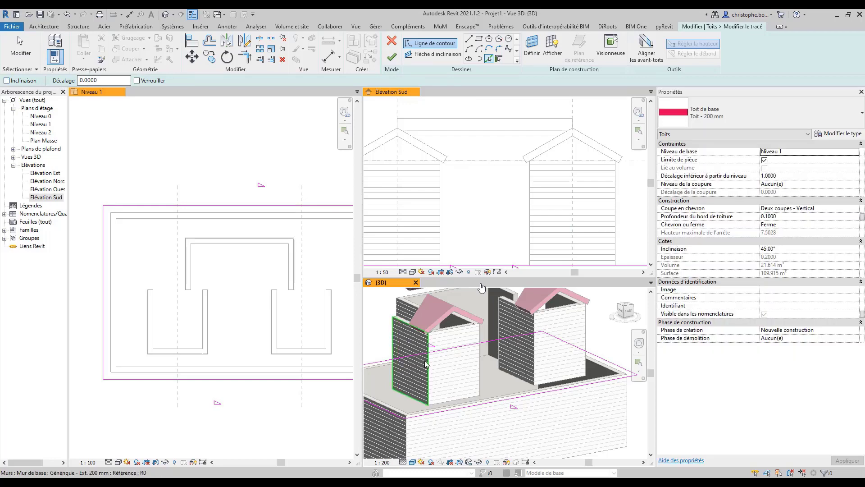
{"action": "left_click", "coordinate": [407, 344]}
{"action": "left_click", "coordinate": [454, 344]}
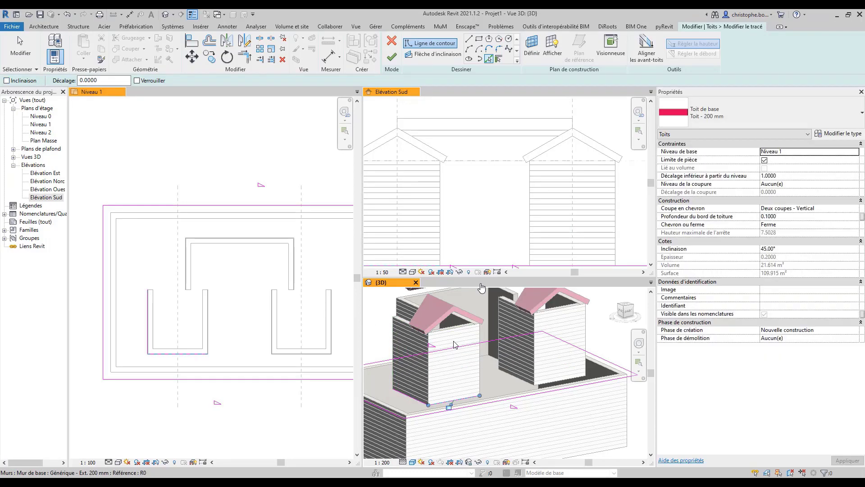
{"action": "middle_click_drag", "start_coordinate": [494, 368], "coordinate": [415, 376], "text": "shift"}
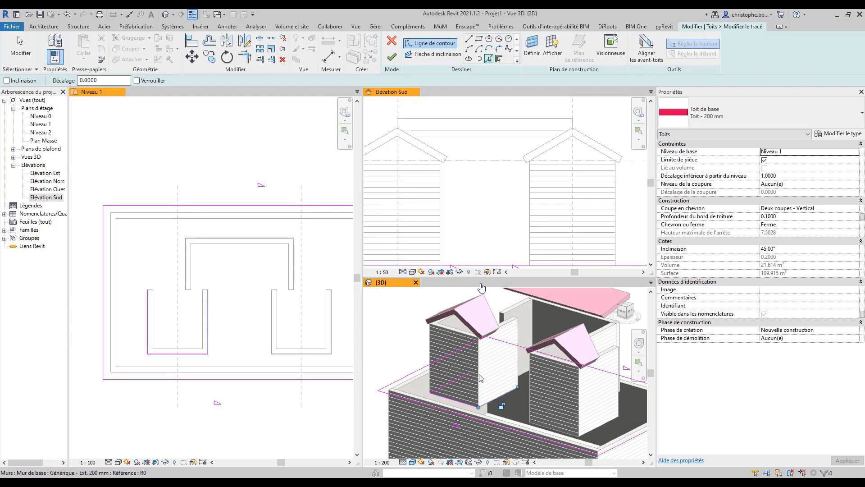
{"action": "middle_click_drag", "start_coordinate": [480, 378], "coordinate": [637, 347], "text": "shift"}
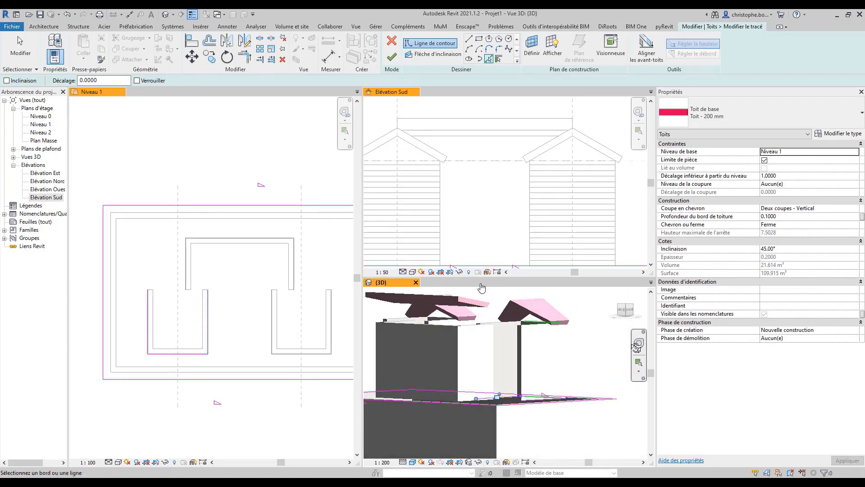
{"action": "scroll", "coordinate": [546, 314], "scroll_direction": "up", "scroll_amount": 5}
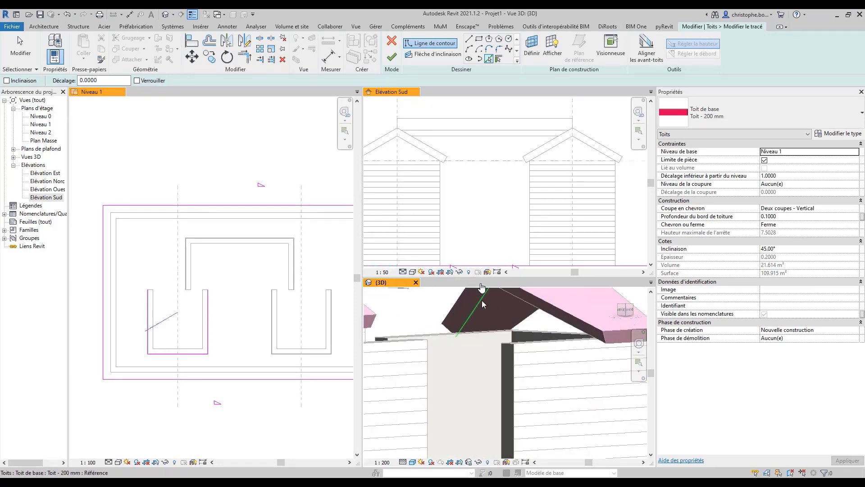
{"action": "left_click", "coordinate": [151, 338]}
Trim the wall lines and angled roof-edge lines into a closed opening outline at the left dormer, and finish the main roof sketch
{"action": "scroll", "coordinate": [156, 340], "scroll_direction": "up", "scroll_amount": 4}
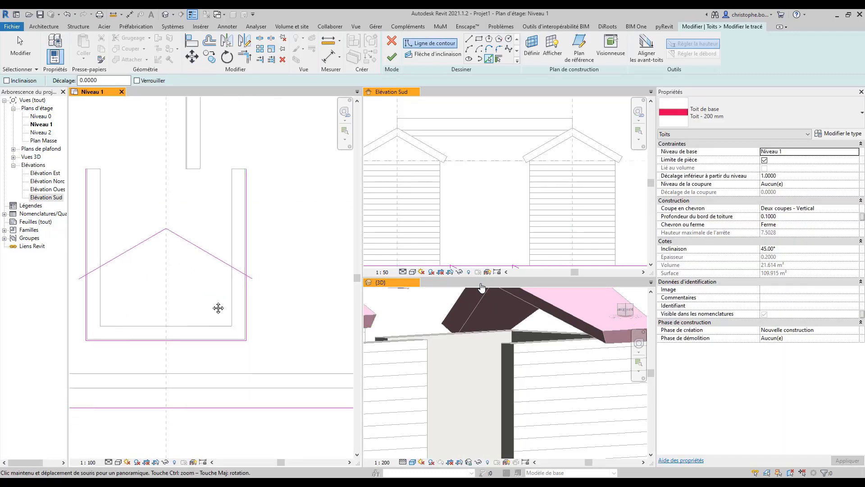
{"action": "middle_click_drag", "start_coordinate": [218, 305], "coordinate": [167, 283]}
{"action": "left_click", "coordinate": [244, 58]}
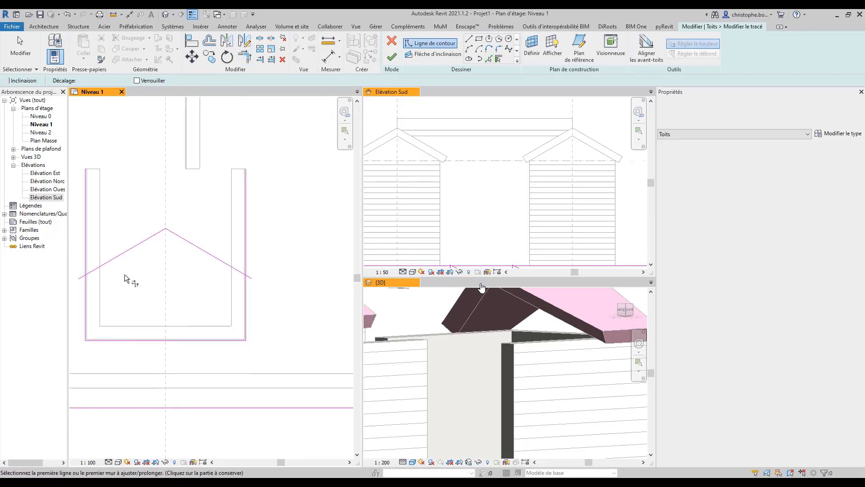
{"action": "left_click", "coordinate": [85, 291]}
{"action": "left_click", "coordinate": [107, 263]}
{"action": "left_click", "coordinate": [211, 256]}
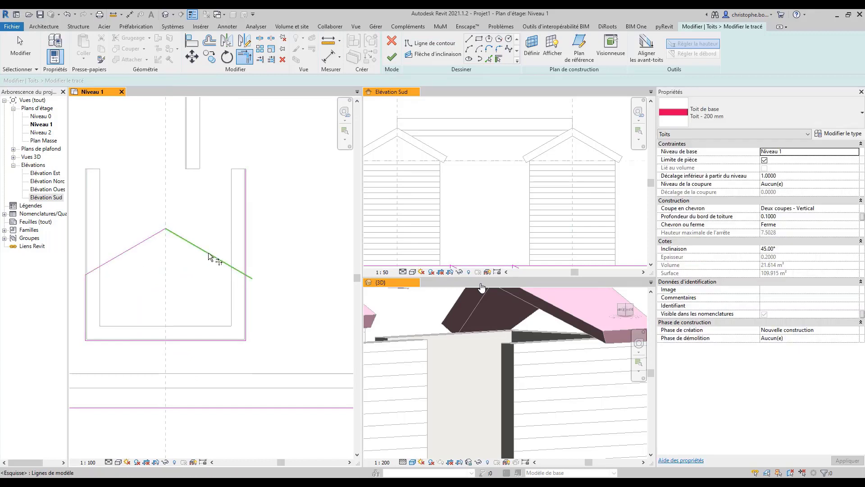
{"action": "left_click", "coordinate": [246, 292]}
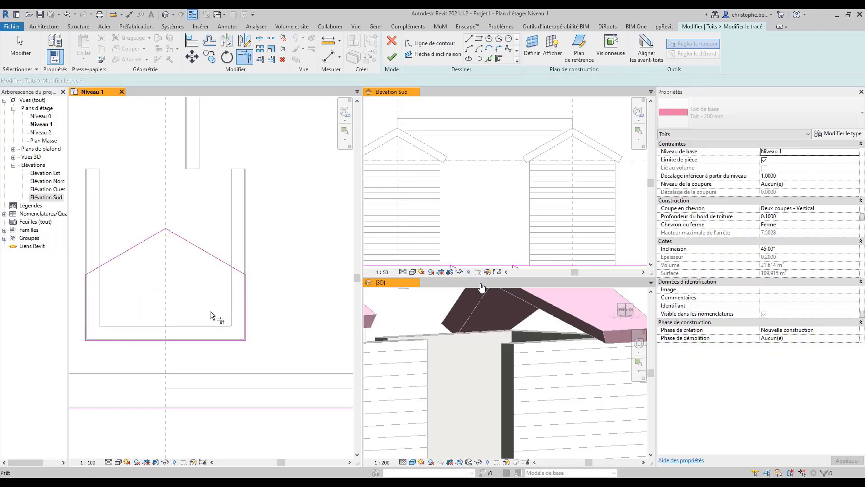
{"action": "key", "text": "Escape"}
{"action": "scroll", "coordinate": [201, 302], "scroll_direction": "down", "scroll_amount": 1}
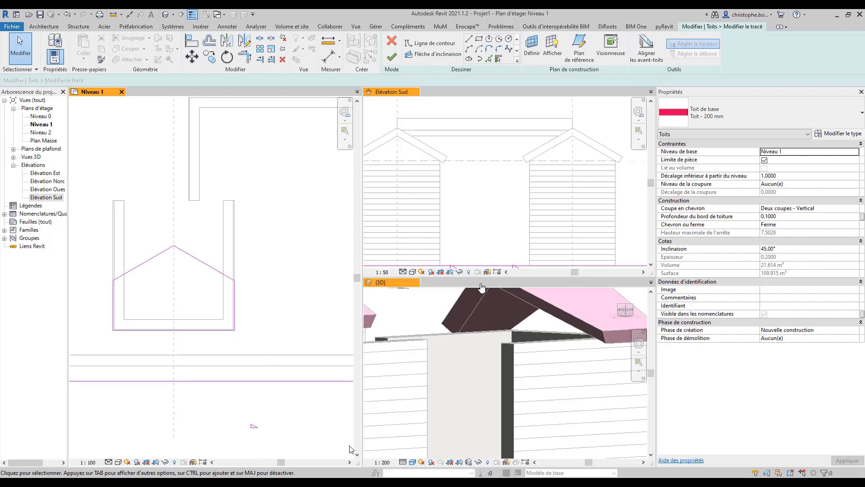
{"action": "middle_click_drag", "start_coordinate": [204, 317], "coordinate": [236, 317]}
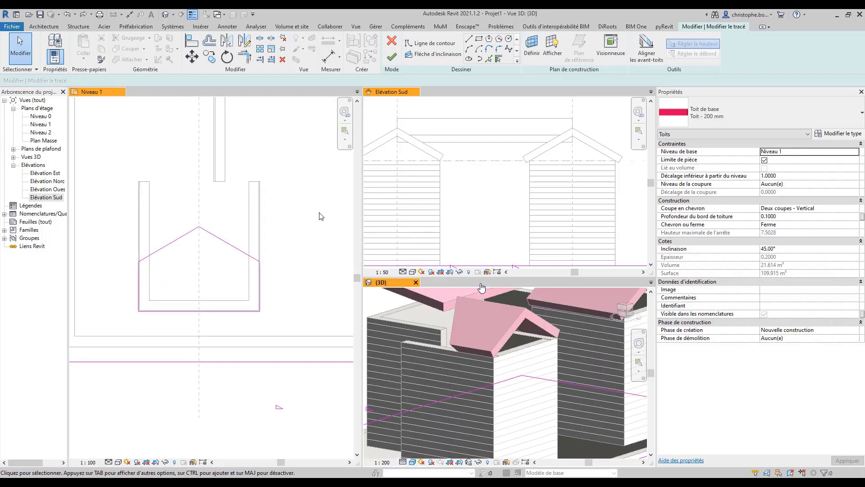
{"action": "left_click", "coordinate": [390, 57]}
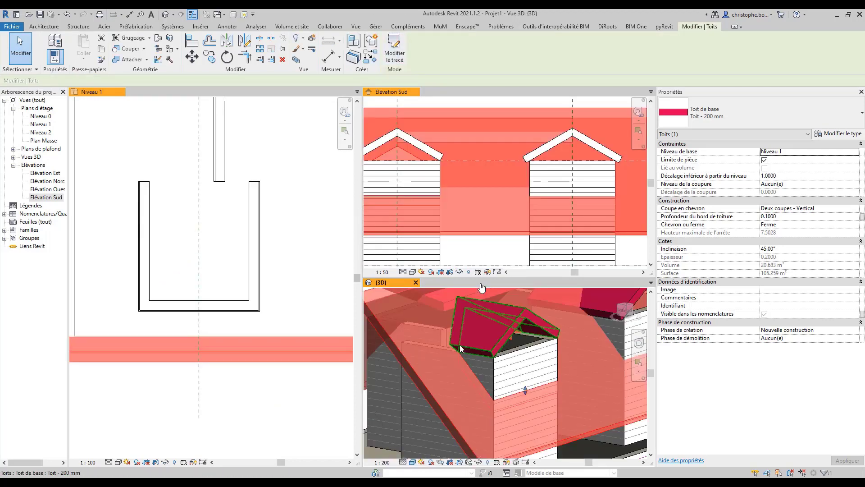
Attach the tops of the left dormer's three walls to its gabled roof
{"action": "key", "text": "Escape"}
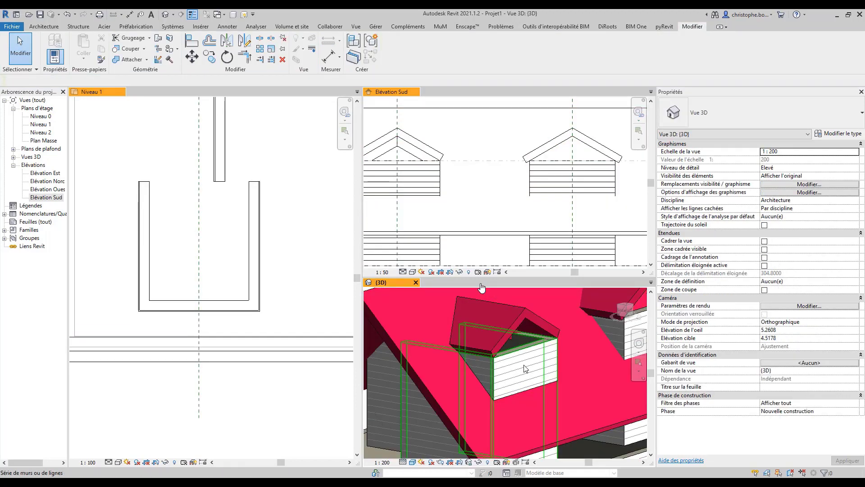
{"action": "left_click", "coordinate": [525, 366]}
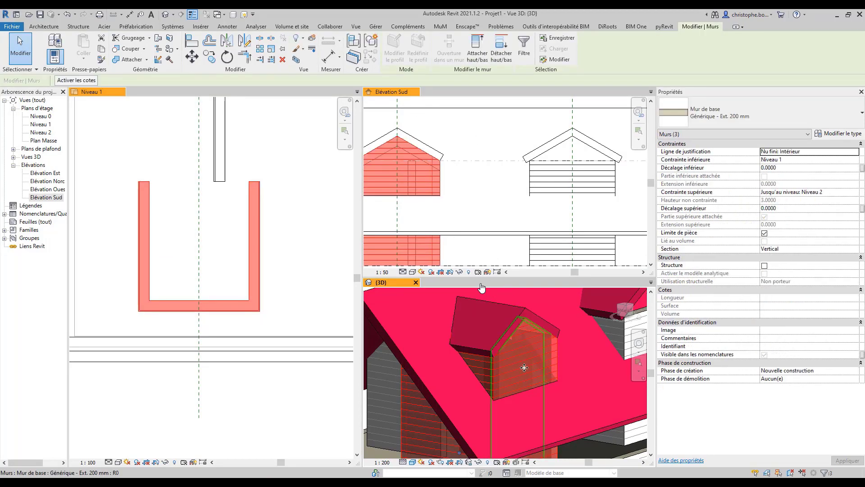
{"action": "key", "text": "Escape"}
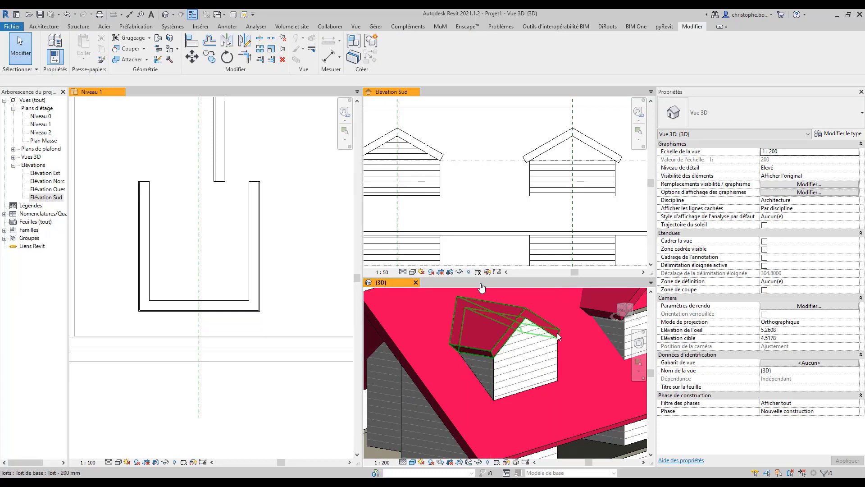
{"action": "middle_click_drag", "start_coordinate": [557, 333], "coordinate": [480, 318], "text": "shift"}
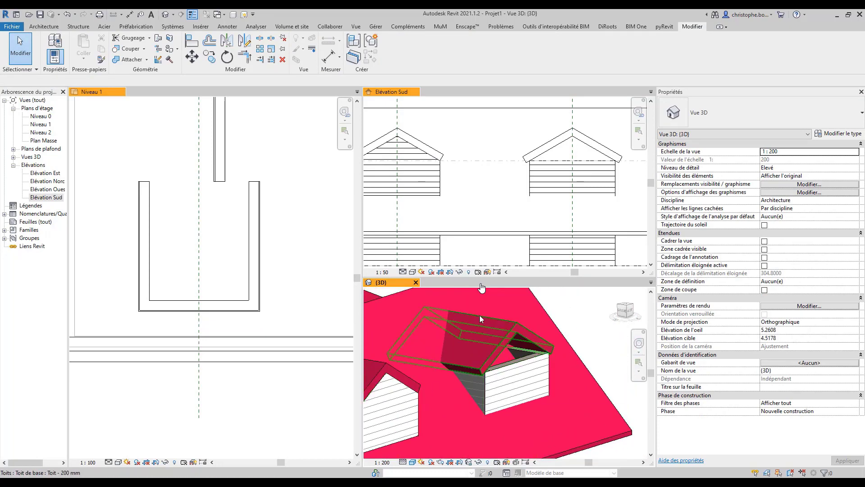
{"action": "left_click", "coordinate": [53, 29]}
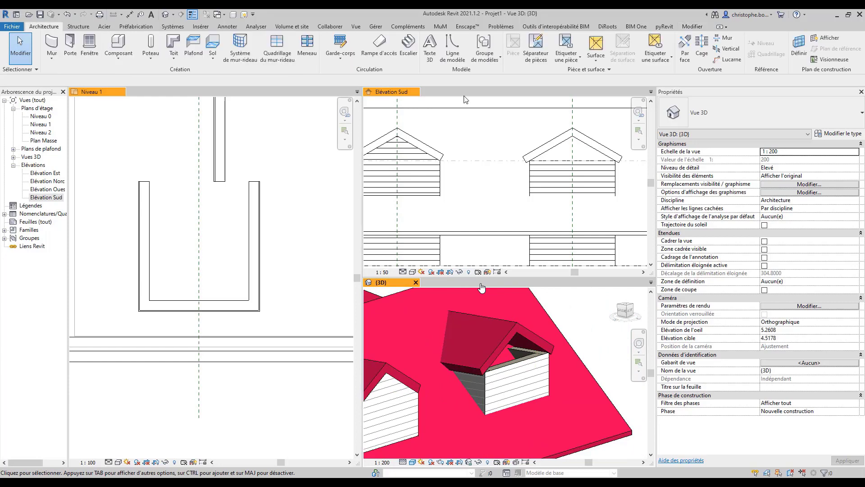
{"action": "left_click", "coordinate": [726, 61]}
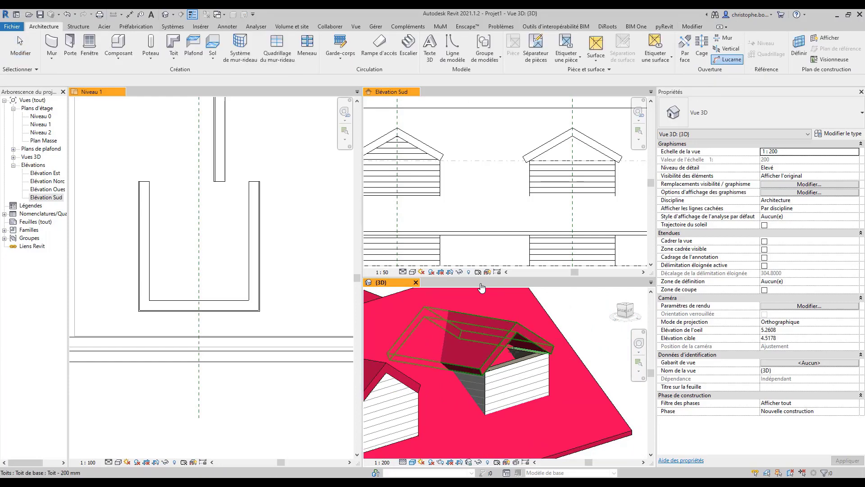
{"action": "left_click", "coordinate": [600, 384]}
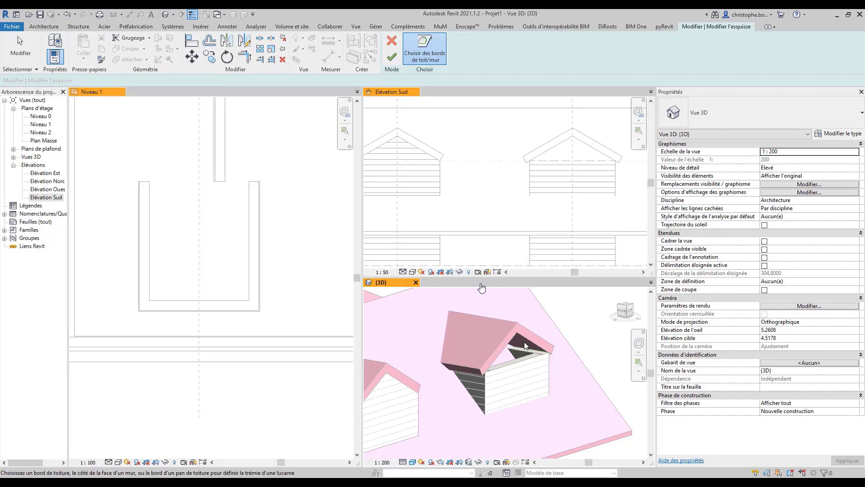
{"action": "left_click", "coordinate": [513, 360]}
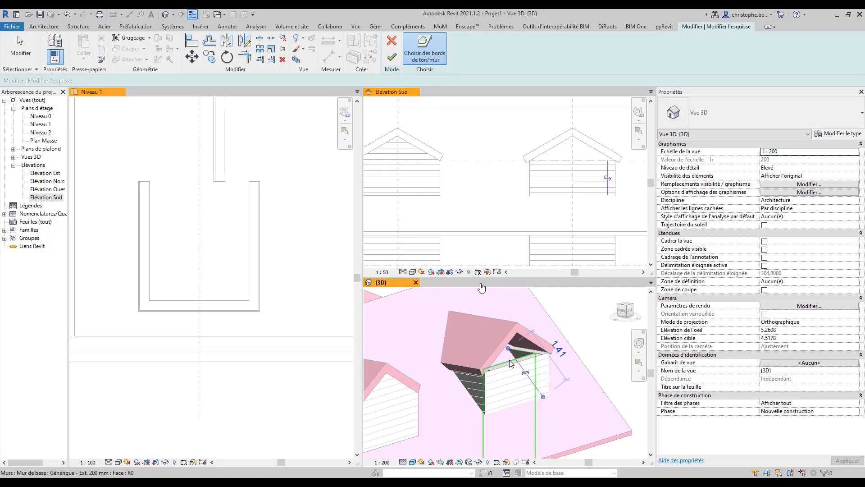
{"action": "left_click", "coordinate": [504, 358]}
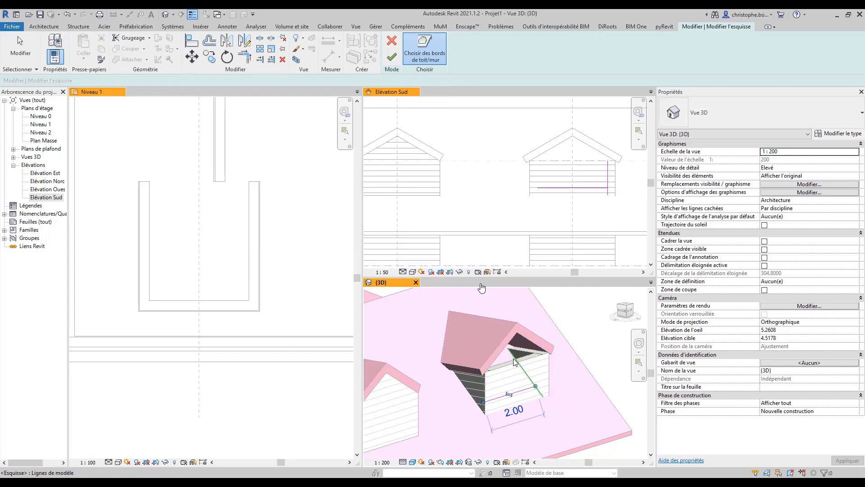
{"action": "middle_click_drag", "start_coordinate": [513, 358], "coordinate": [442, 324], "text": "shift"}
{"action": "scroll", "coordinate": [496, 354], "scroll_direction": "up", "scroll_amount": 2}
{"action": "left_click", "coordinate": [497, 354]}
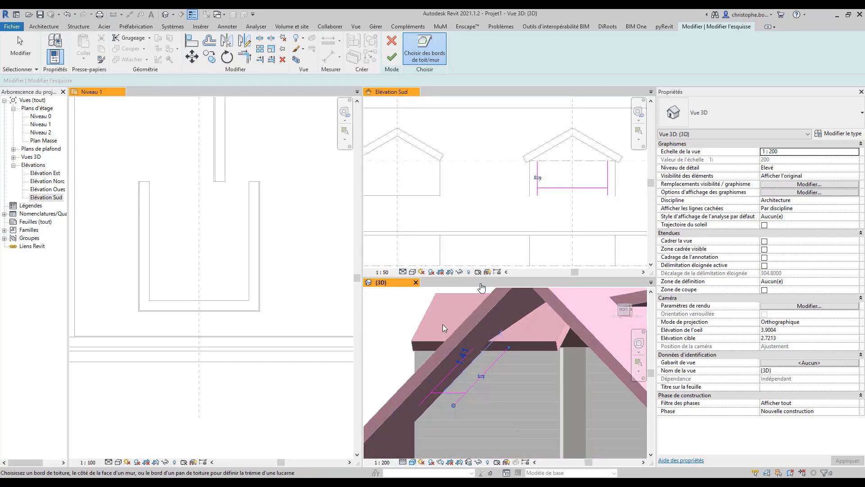
{"action": "left_click", "coordinate": [395, 46]}
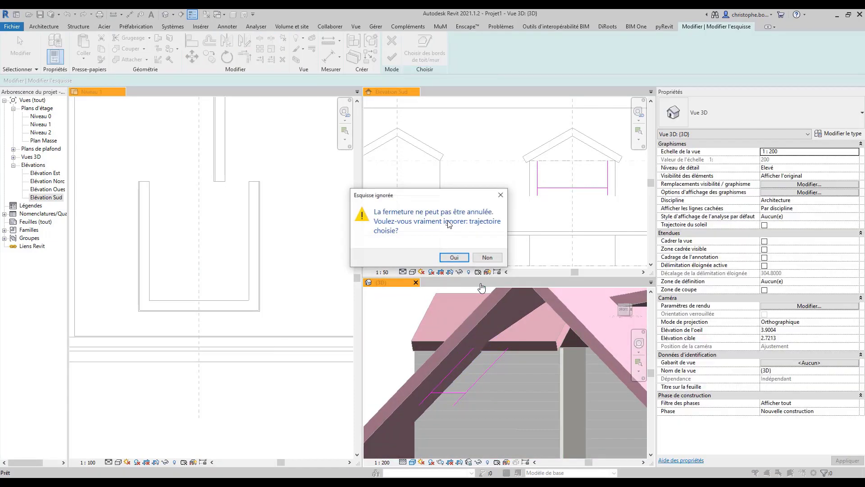
{"action": "left_click", "coordinate": [454, 258]}
Start a new dormer opening (Lucarne) for the right gabled dormer
{"action": "mouse_move", "coordinate": [500, 347]}
{"action": "middle_mouse_down", "text": "shift"}
{"action": "mouse_move", "coordinate": [512, 355]}
{"action": "mouse_move", "coordinate": [506, 381]}
{"action": "mouse_move", "coordinate": [503, 362]}
{"action": "middle_mouse_up", "text": "shift"}
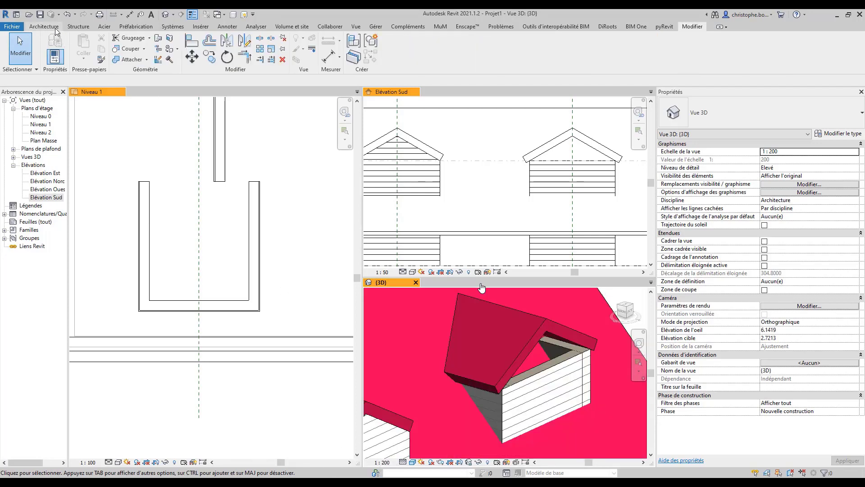
{"action": "left_click", "coordinate": [56, 30]}
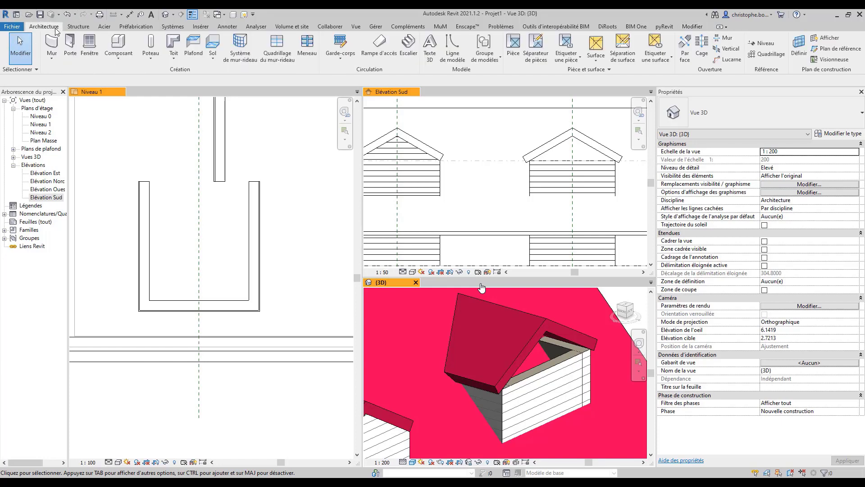
{"action": "left_click", "coordinate": [727, 60]}
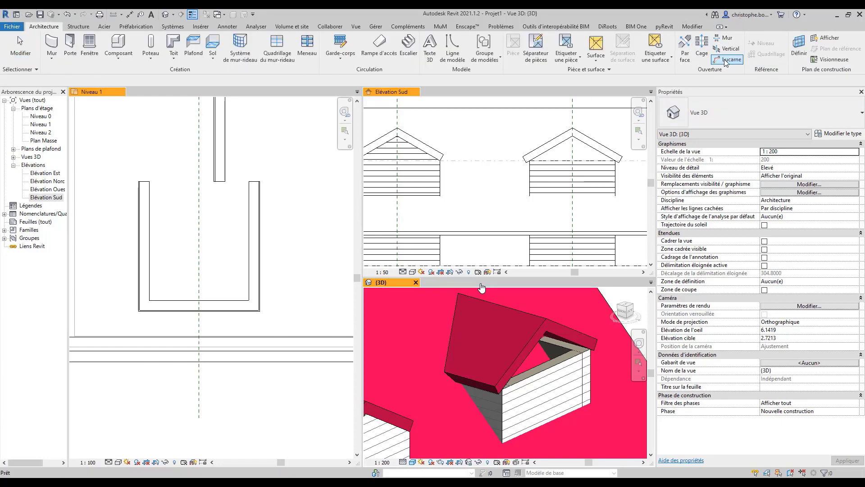
Start a dormer opening in the main roof, picking the right gabled dormer's inner wall faces and both roof slopes as boundaries
{"action": "left_click", "coordinate": [604, 298]}
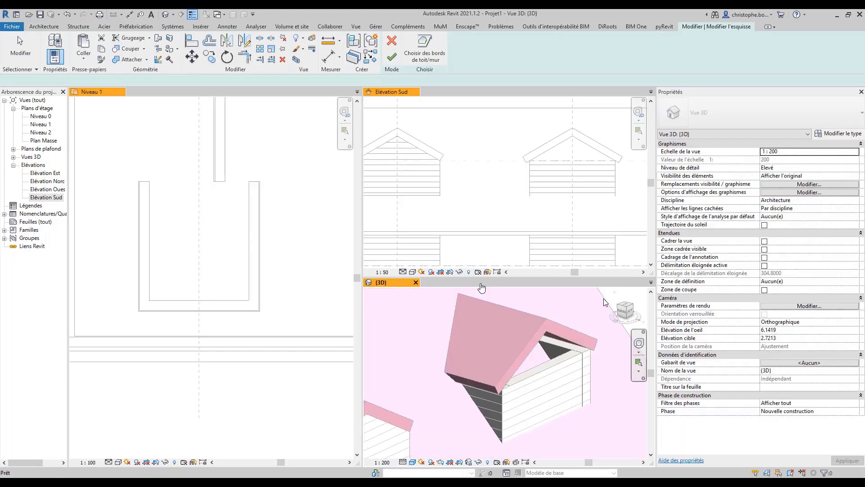
{"action": "left_click", "coordinate": [557, 349]}
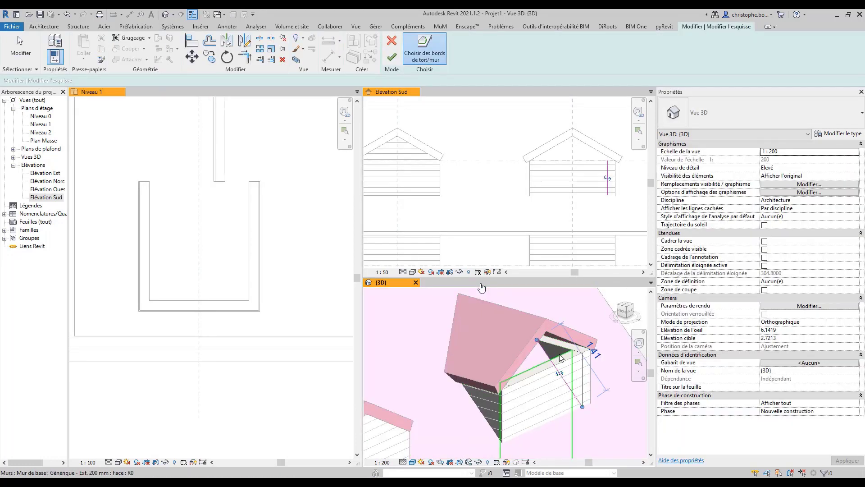
{"action": "left_click", "coordinate": [541, 414]}
{"action": "mouse_move", "coordinate": [541, 414]}
{"action": "middle_mouse_down", "text": "shift"}
{"action": "mouse_move", "coordinate": [483, 371]}
{"action": "mouse_move", "coordinate": [522, 342]}
{"action": "mouse_move", "coordinate": [528, 319]}
{"action": "mouse_move", "coordinate": [586, 337]}
{"action": "middle_mouse_up", "text": "shift"}
{"action": "left_click", "coordinate": [493, 354]}
{"action": "left_click", "coordinate": [529, 323]}
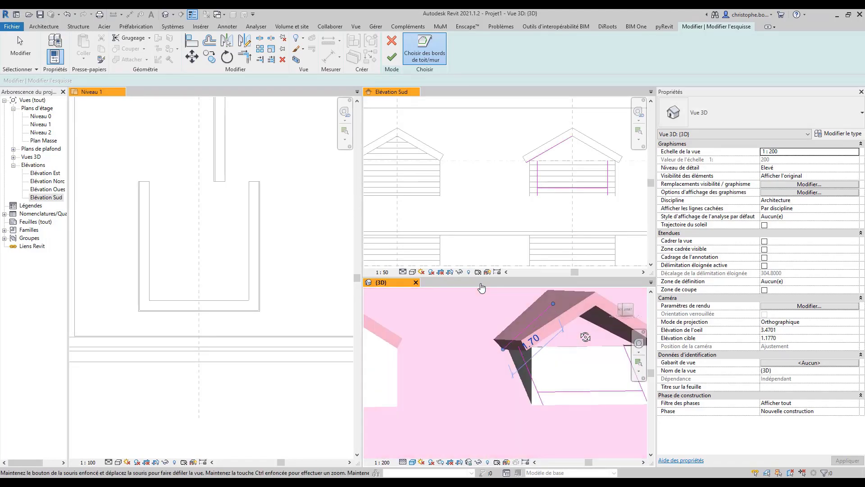
{"action": "left_click", "coordinate": [591, 322]}
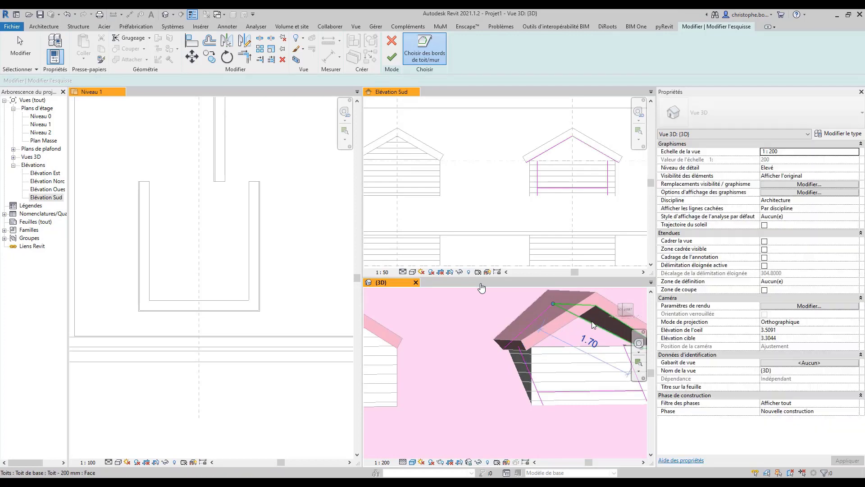
Trim the opening's boundary lines into a closed five-sided outline in the Niveau 1 plan and finish the opening
{"action": "left_click", "coordinate": [280, 232]}
{"action": "scroll", "coordinate": [243, 260], "scroll_direction": "up", "scroll_amount": 5}
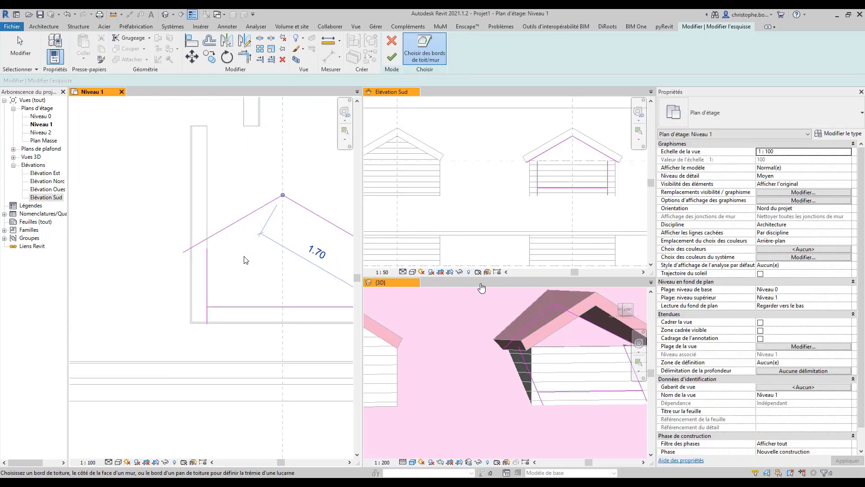
{"action": "middle_click_drag", "start_coordinate": [281, 274], "coordinate": [205, 253]}
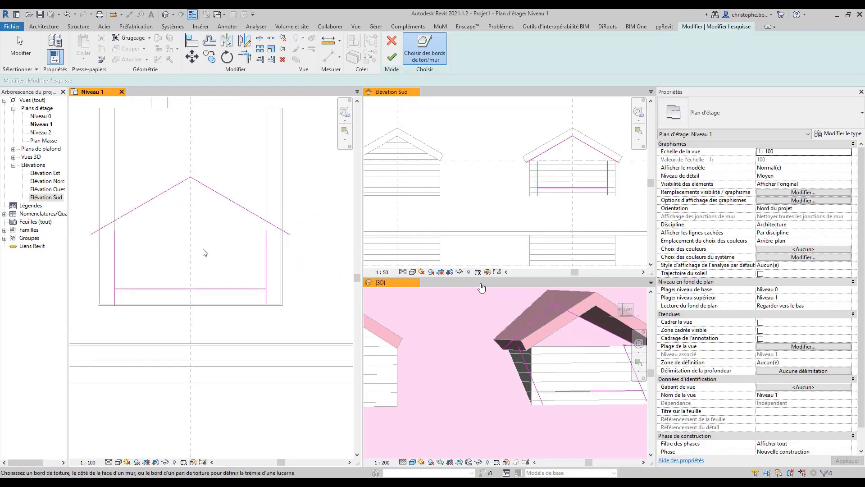
{"action": "left_click", "coordinate": [244, 58]}
{"action": "left_click", "coordinate": [115, 249]}
{"action": "left_click", "coordinate": [125, 214]}
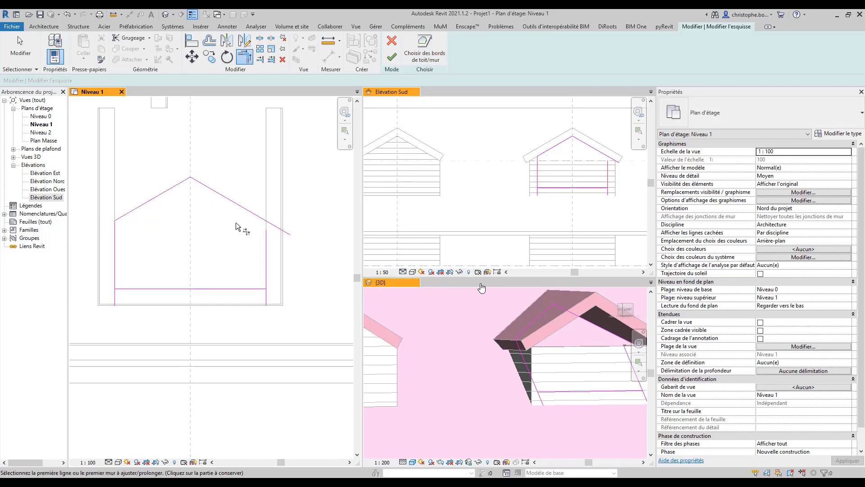
{"action": "left_click", "coordinate": [250, 212]}
{"action": "left_click", "coordinate": [266, 242]}
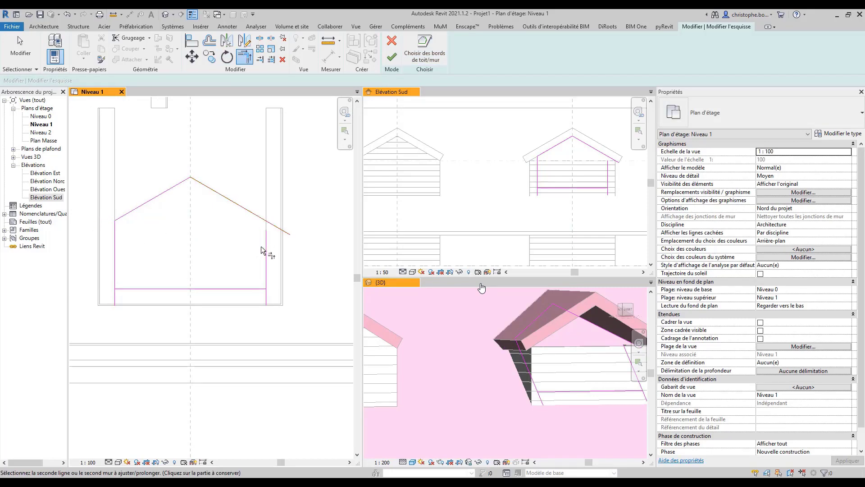
{"action": "left_click", "coordinate": [245, 291]}
{"action": "left_click", "coordinate": [266, 276]}
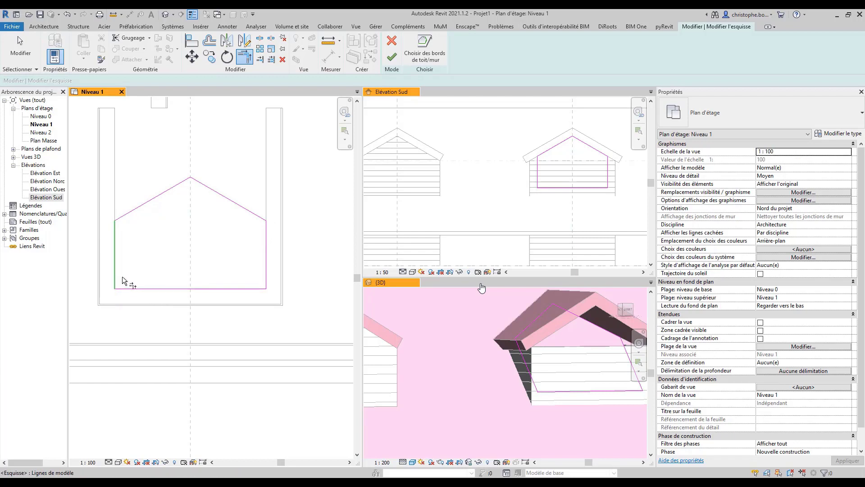
{"action": "left_click", "coordinate": [391, 57]}
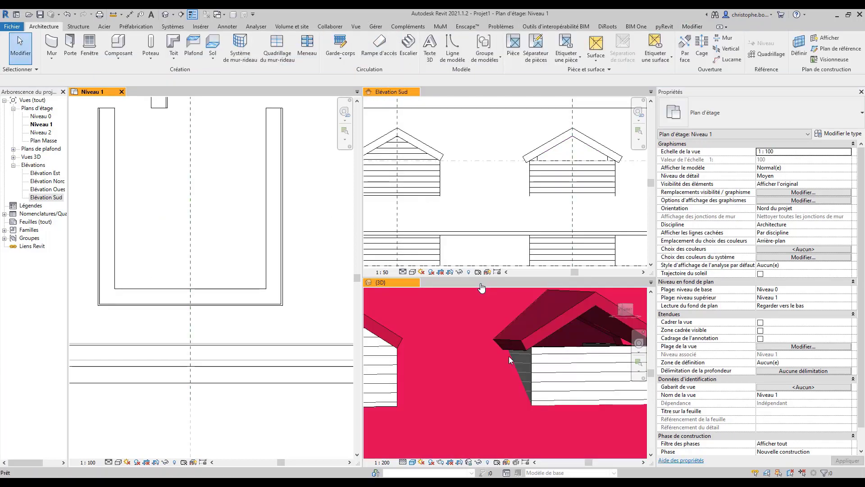
Attach the tops of the right dormer's three walls to the dormer roof and their bases to the main roof
{"action": "left_click", "coordinate": [532, 368]}
{"action": "key", "text": "Tab"}
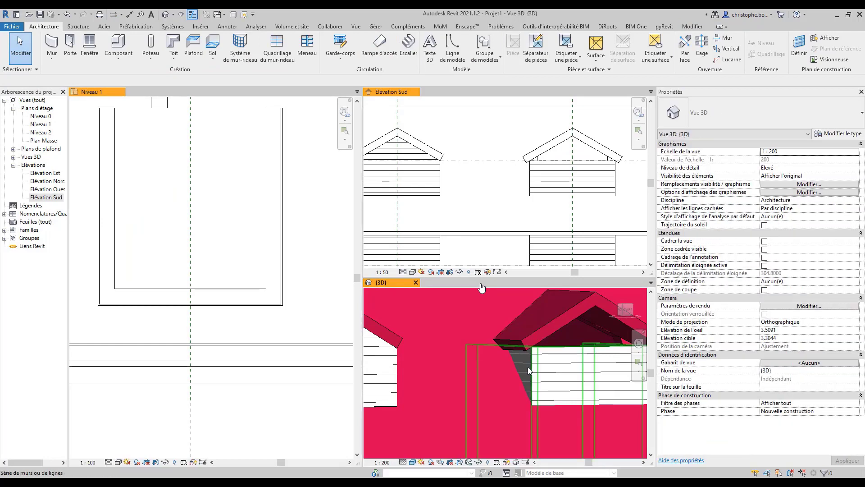
{"action": "left_click", "coordinate": [528, 369]}
{"action": "left_click", "coordinate": [480, 56]}
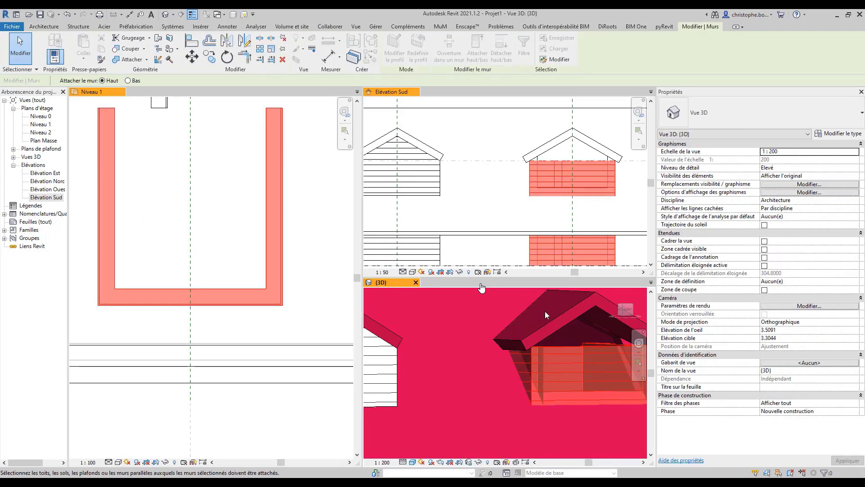
{"action": "left_click", "coordinate": [545, 324]}
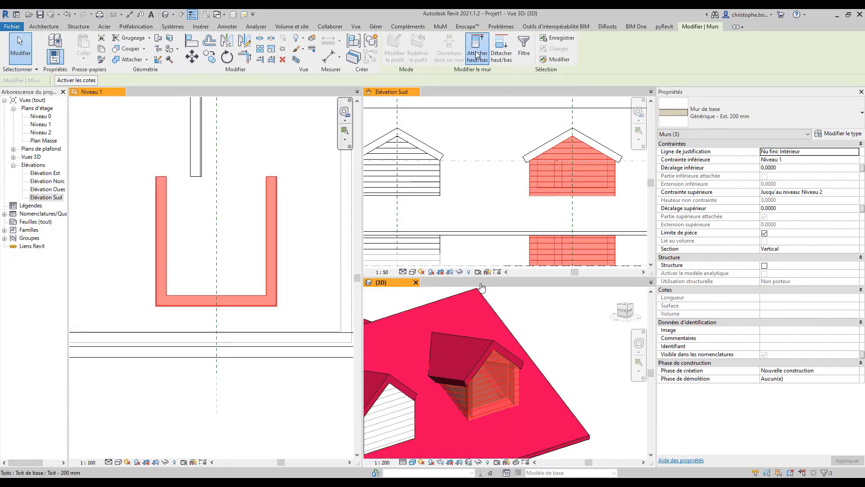
{"action": "left_click", "coordinate": [541, 376]}
{"action": "key", "text": "Escape"}
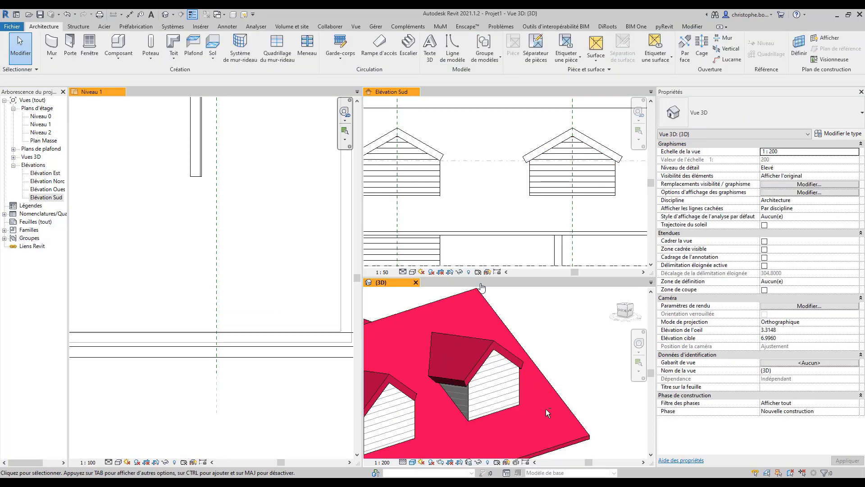
{"action": "middle_click_drag", "start_coordinate": [545, 409], "coordinate": [518, 409], "text": "shift"}
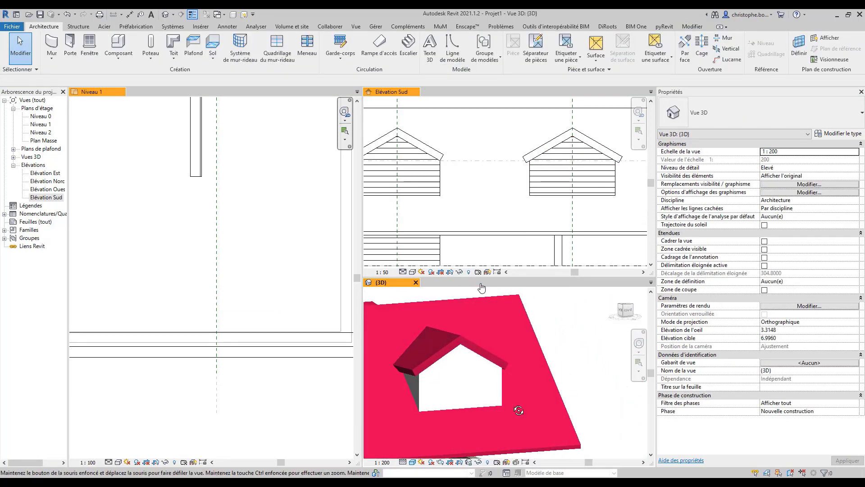
{"action": "middle_click_drag", "start_coordinate": [500, 368], "coordinate": [481, 363], "text": "shift"}
{"action": "scroll", "coordinate": [480, 359], "scroll_direction": "up", "scroll_amount": 2}
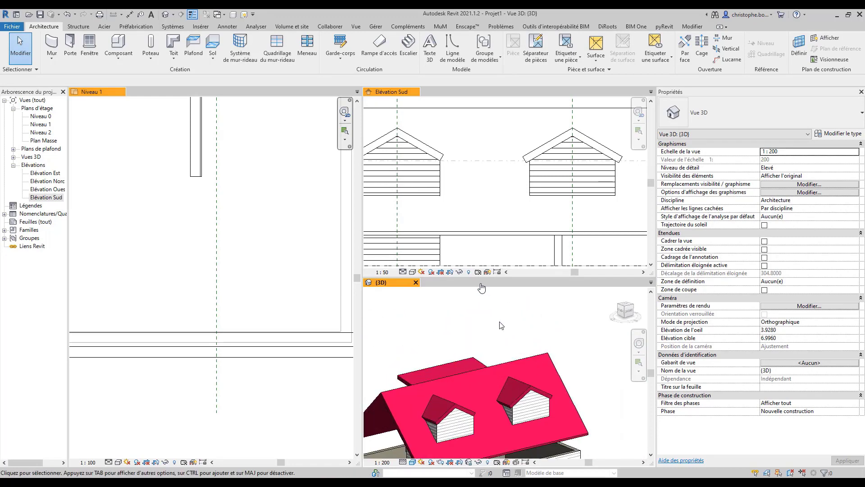
Draw a section along the left dormer's centre reference plane in the south elevation, with its far clip offset reduced to about 0.27
{"action": "left_click", "coordinate": [472, 187]}
{"action": "middle_click_drag", "start_coordinate": [506, 232], "coordinate": [566, 254]}
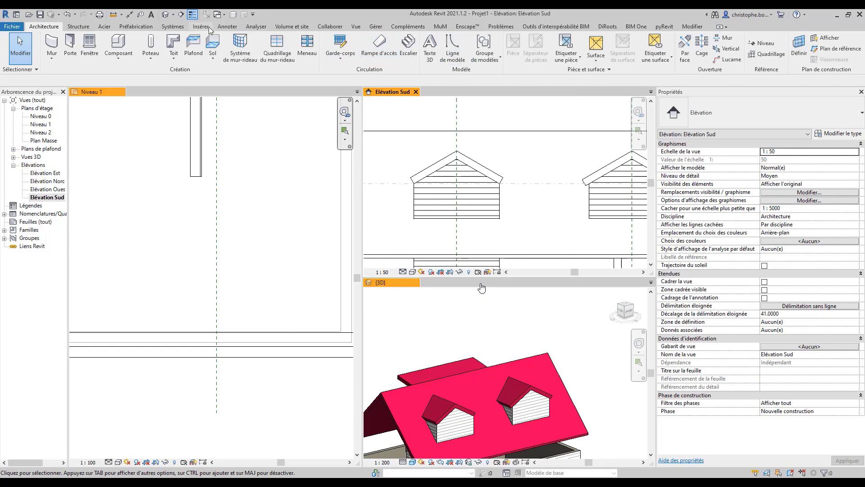
{"action": "left_click", "coordinate": [181, 14]}
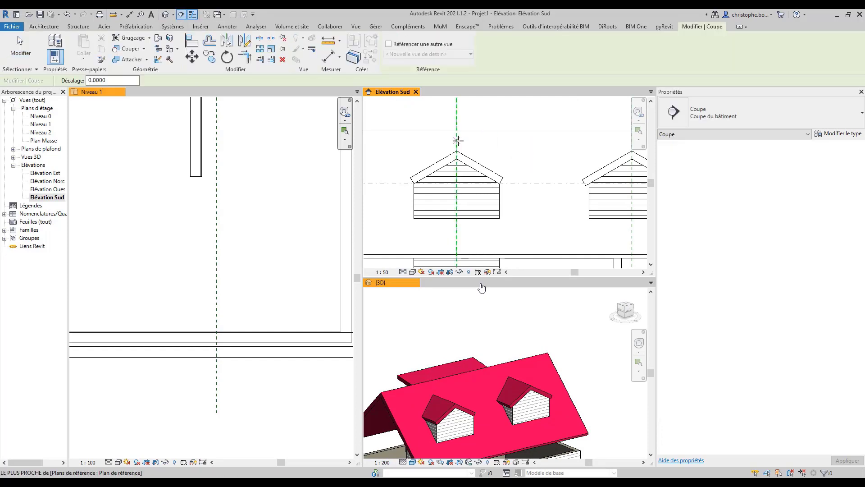
{"action": "left_click", "coordinate": [457, 132]}
{"action": "middle_click_drag", "start_coordinate": [469, 247], "coordinate": [457, 211]}
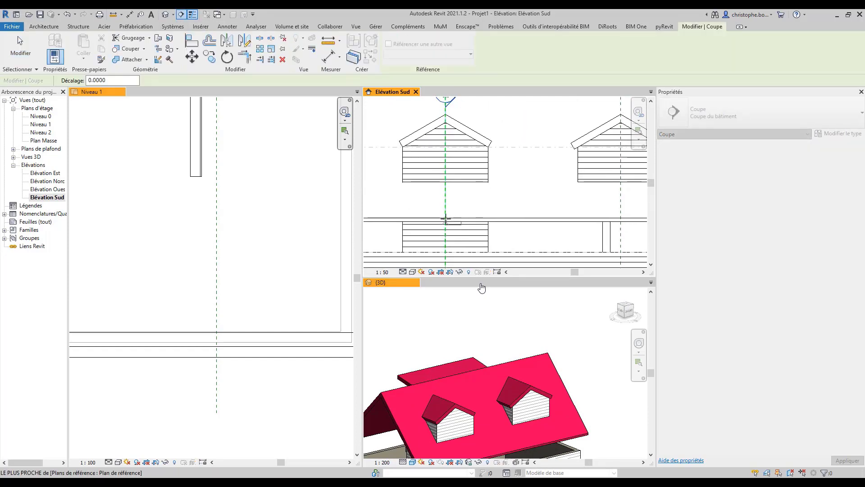
{"action": "left_click", "coordinate": [445, 253]}
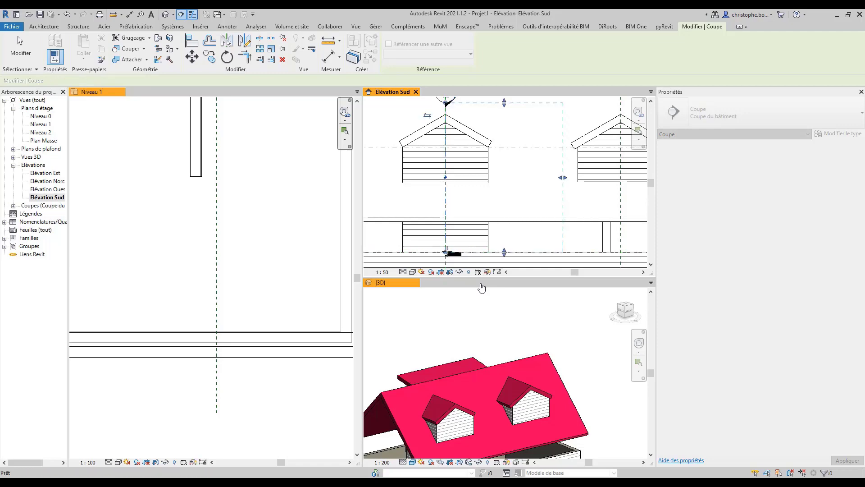
{"action": "key", "text": "Escape"}
{"action": "key", "text": "Escape"}
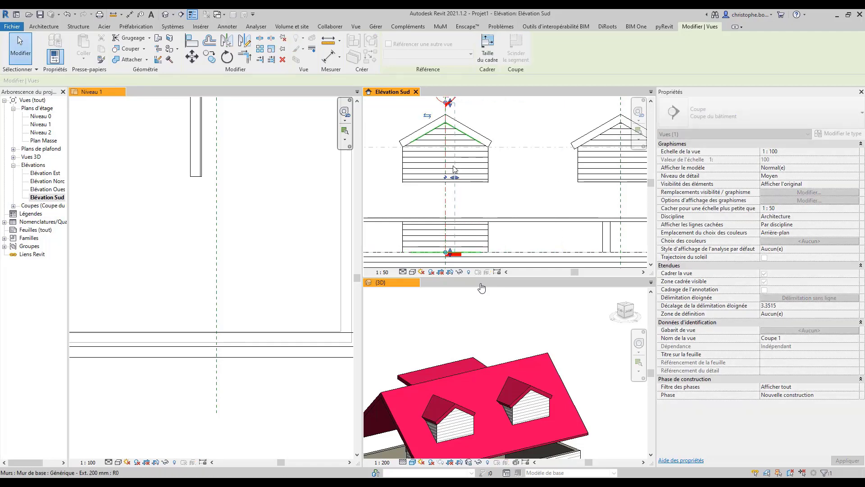
Open the section view through the left dormer and examine where the dormer meets the main roof
{"action": "middle_click_drag", "start_coordinate": [478, 118], "coordinate": [467, 155]}
{"action": "double_click", "coordinate": [448, 136]}
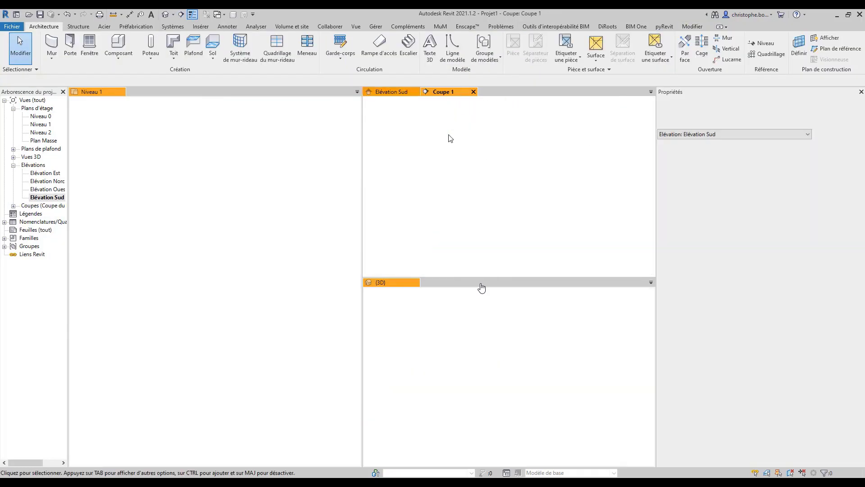
{"action": "scroll", "coordinate": [501, 173], "scroll_direction": "up", "scroll_amount": 4}
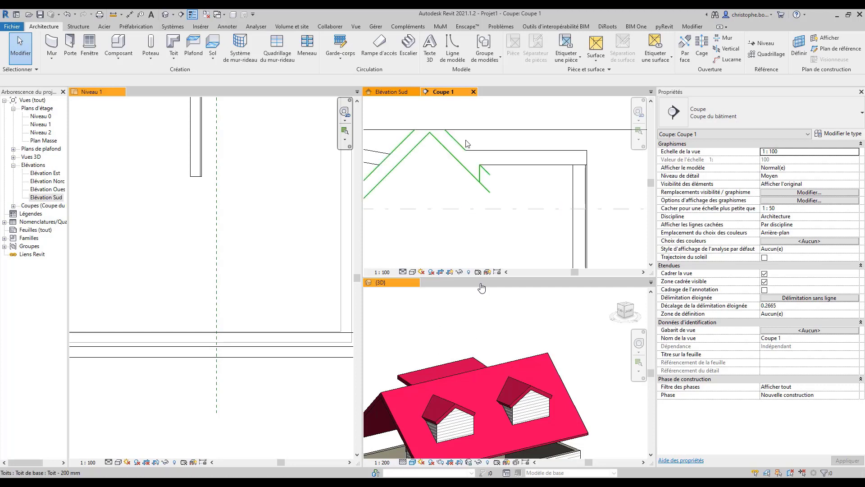
Draw a second section along the right dormer's centre reference plane in the south elevation
{"action": "left_click", "coordinate": [405, 91]}
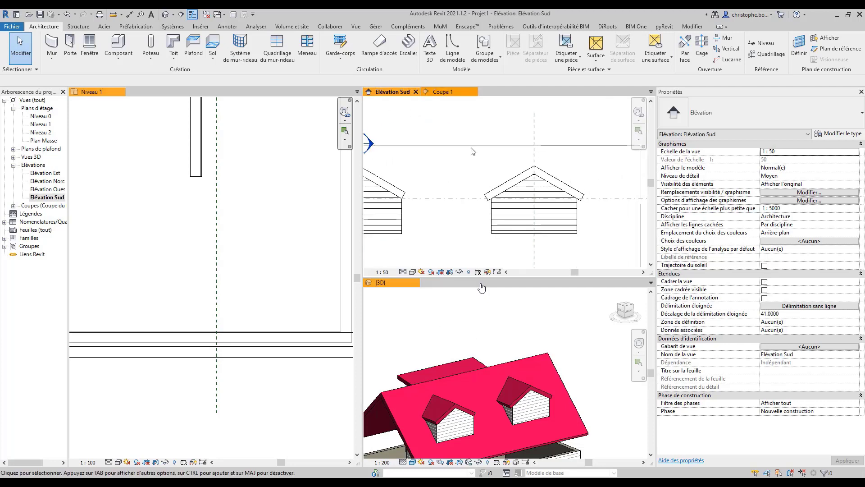
{"action": "left_click", "coordinate": [535, 180]}
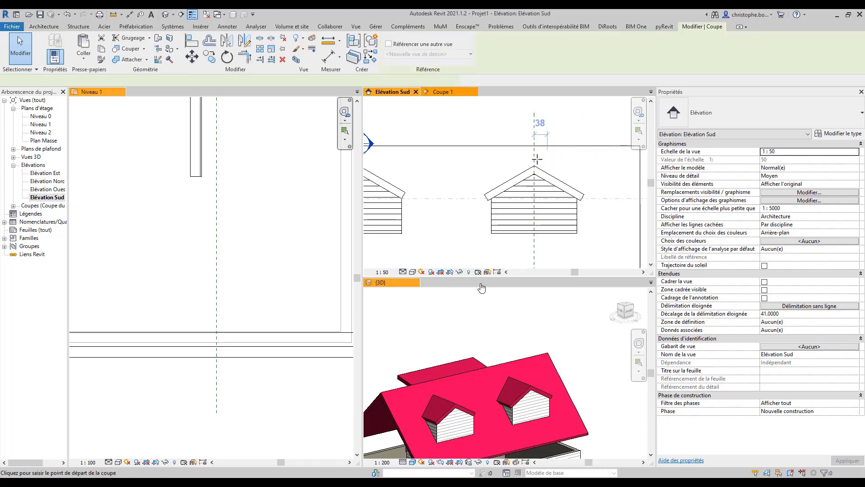
{"action": "middle_click_drag", "start_coordinate": [538, 252], "coordinate": [506, 265]}
{"action": "left_click", "coordinate": [521, 239]}
{"action": "key", "text": "Escape"}
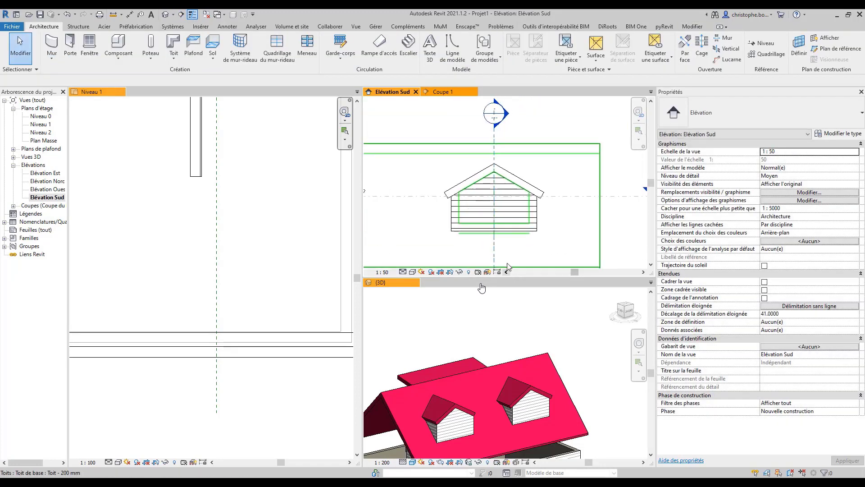
Open the section view through the right dormer and examine the opening cut in the main roof
{"action": "scroll", "coordinate": [504, 263], "scroll_direction": "down", "scroll_amount": 2}
{"action": "double_click", "coordinate": [510, 169]}
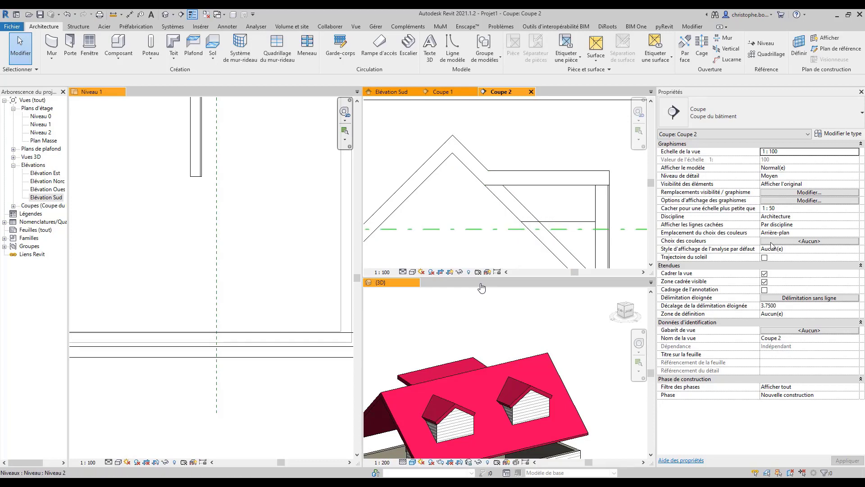
{"action": "scroll", "coordinate": [575, 184], "scroll_direction": "down", "scroll_amount": 2}
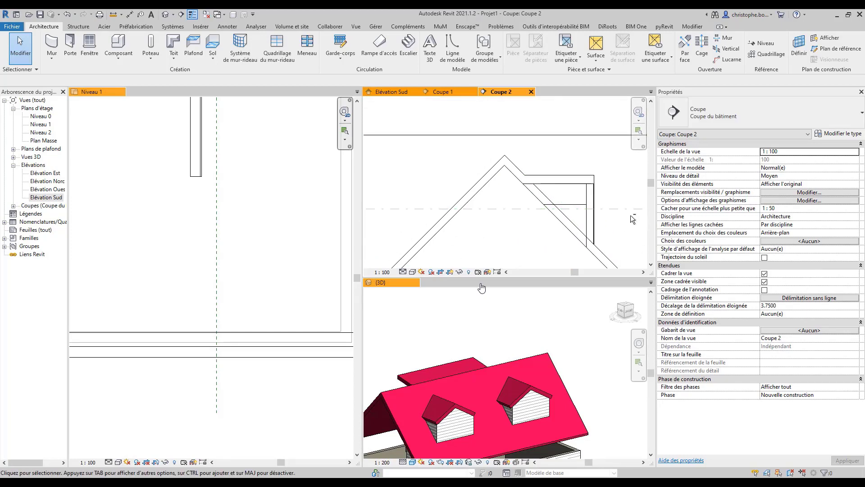
{"action": "middle_click_drag", "start_coordinate": [630, 221], "coordinate": [609, 223]}
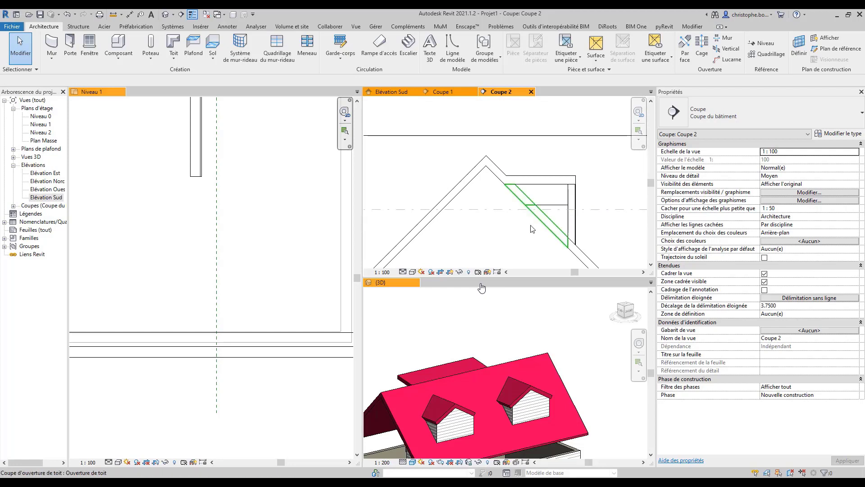
Start a dormer opening in the main roof at the shed dormer, bounded by its walls' inner faces and the dormer roof's edge
{"action": "left_click", "coordinate": [449, 347]}
{"action": "middle_click_drag", "start_coordinate": [449, 347], "coordinate": [495, 354], "text": "shift"}
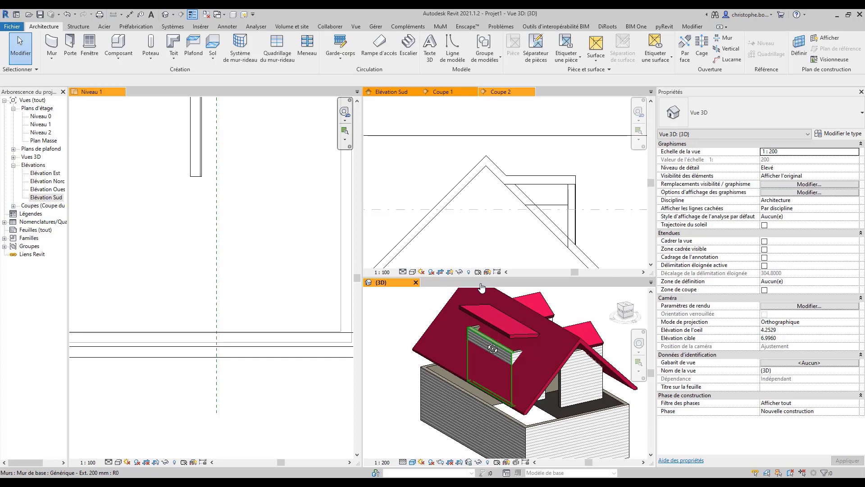
{"action": "left_click", "coordinate": [727, 60]}
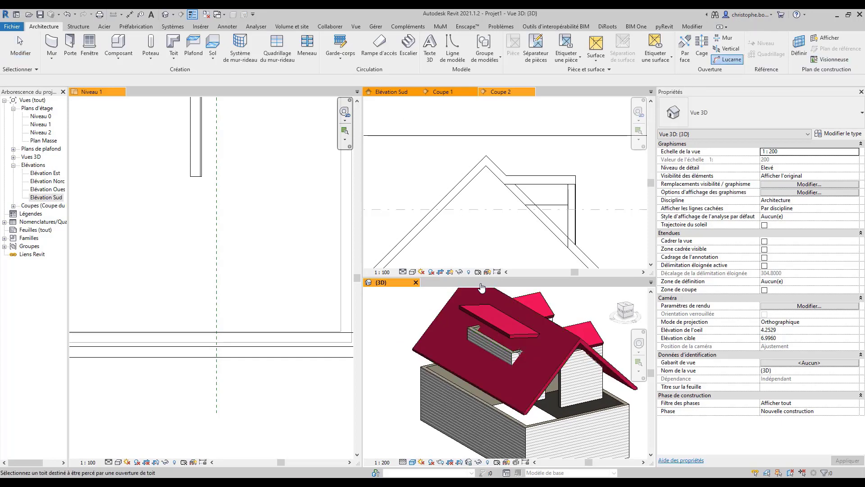
{"action": "left_click", "coordinate": [537, 384]}
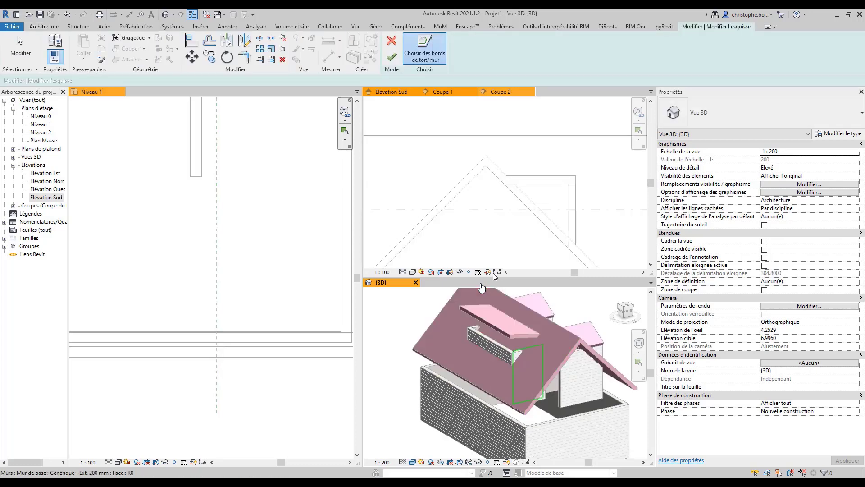
{"action": "scroll", "coordinate": [450, 315], "scroll_direction": "up", "scroll_amount": 5}
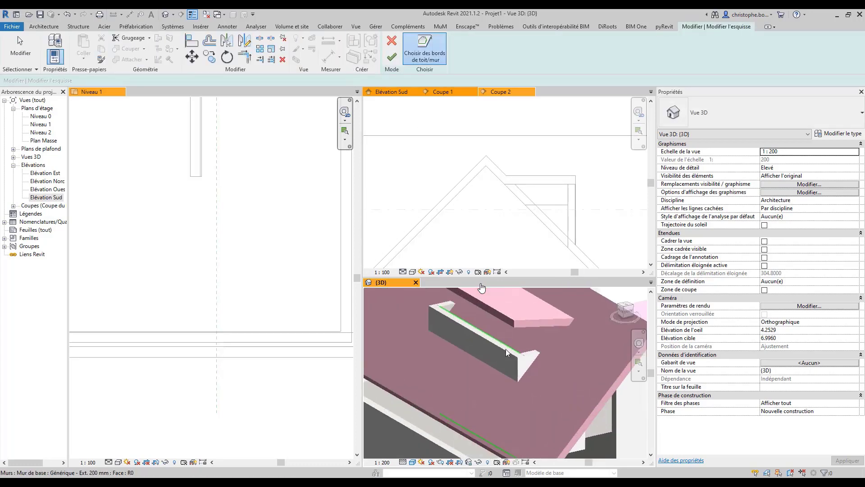
{"action": "left_click", "coordinate": [451, 312]}
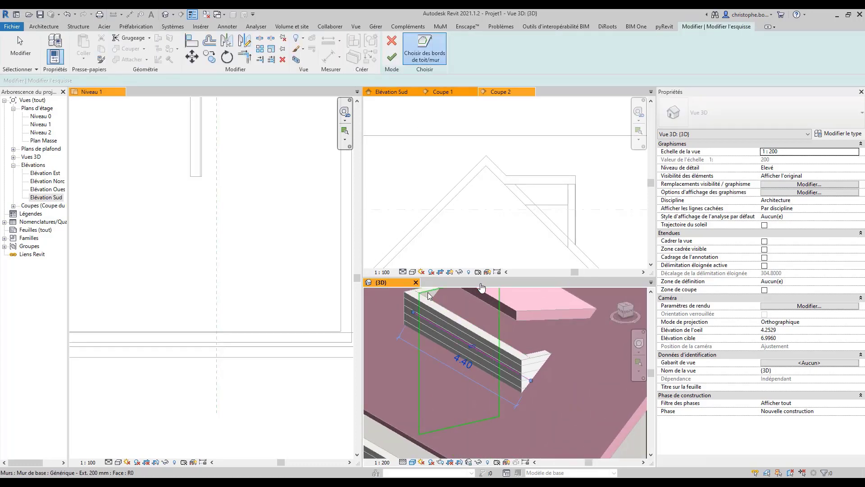
{"action": "middle_click_drag", "start_coordinate": [542, 353], "coordinate": [543, 319], "text": "shift"}
{"action": "left_click", "coordinate": [542, 316]}
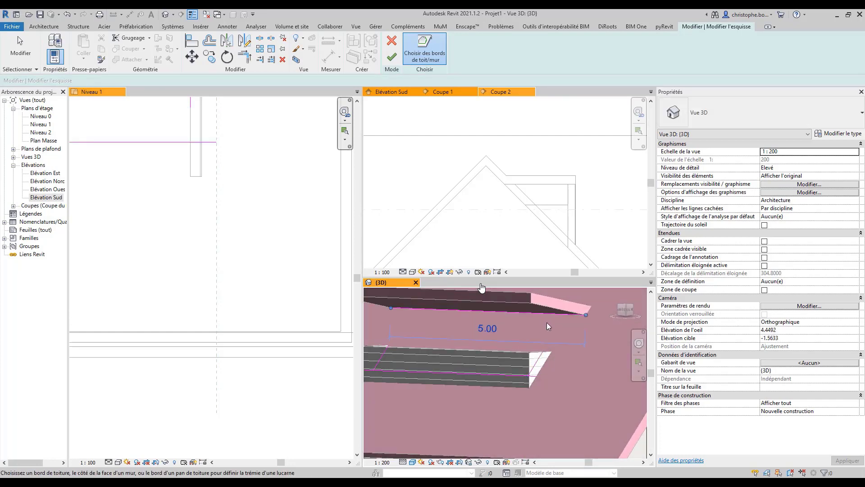
{"action": "scroll", "coordinate": [536, 324], "scroll_direction": "down", "scroll_amount": 2}
{"action": "scroll", "coordinate": [187, 236], "scroll_direction": "down", "scroll_amount": 3}
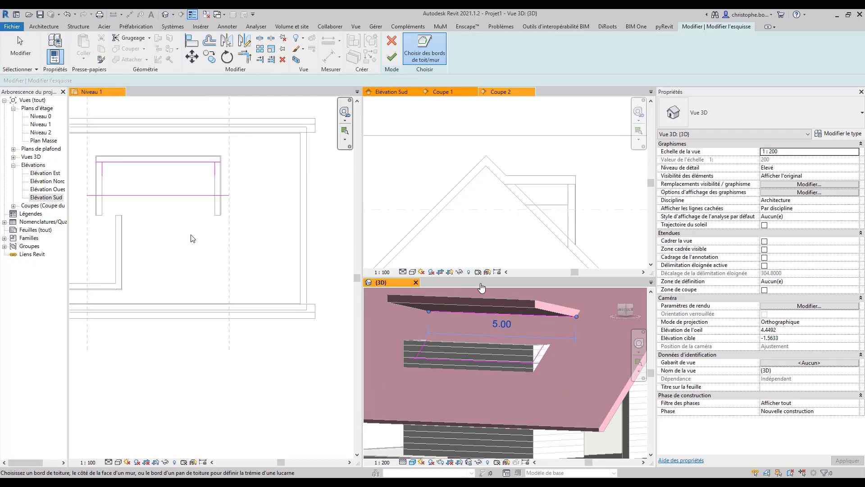
Trim the opening sketch into a closed rectangle in the Niveau 1 plan and finish the dormer opening
{"action": "middle_click_drag", "start_coordinate": [171, 219], "coordinate": [201, 238]}
{"action": "scroll", "coordinate": [201, 238], "scroll_direction": "up", "scroll_amount": 2}
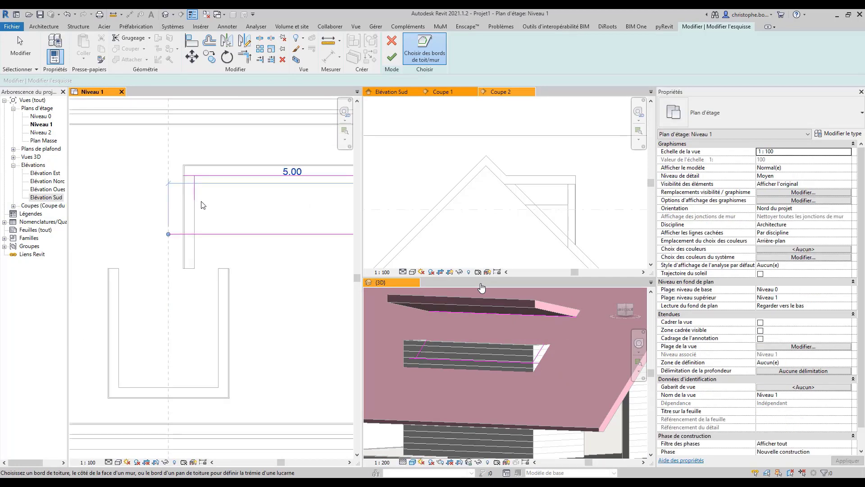
{"action": "left_click", "coordinate": [242, 62]}
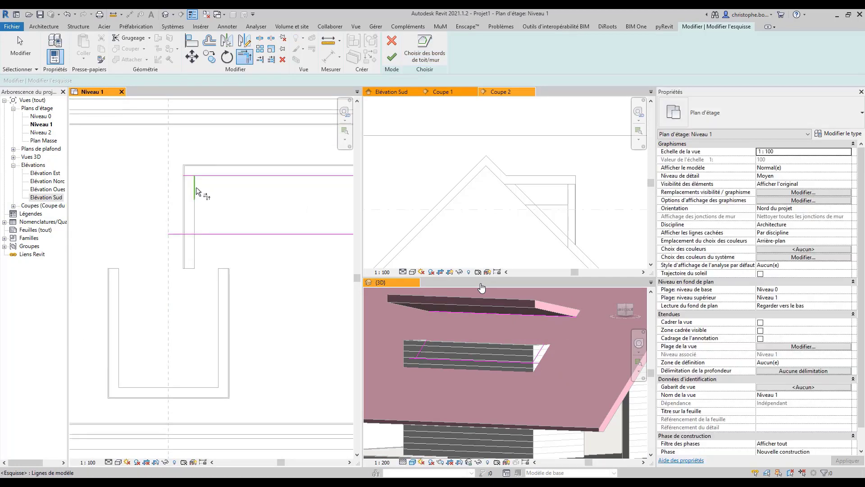
{"action": "left_click", "coordinate": [196, 191]}
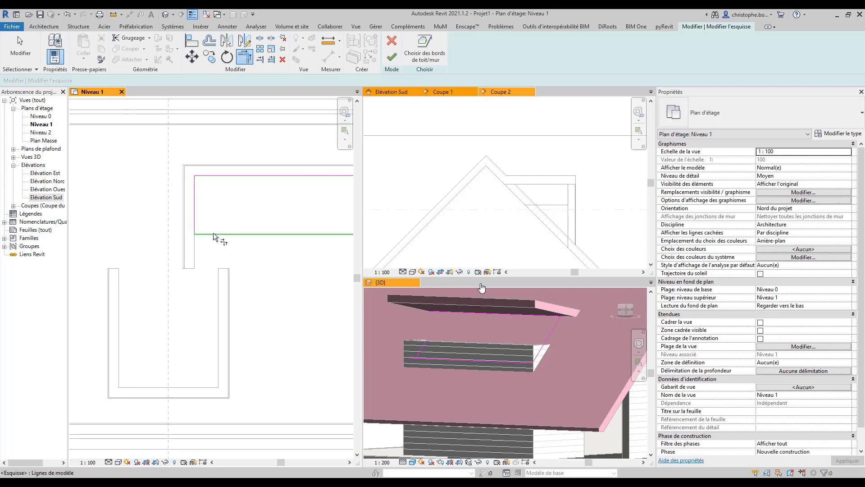
{"action": "left_click", "coordinate": [214, 236]}
{"action": "middle_click_drag", "start_coordinate": [241, 236], "coordinate": [131, 234]}
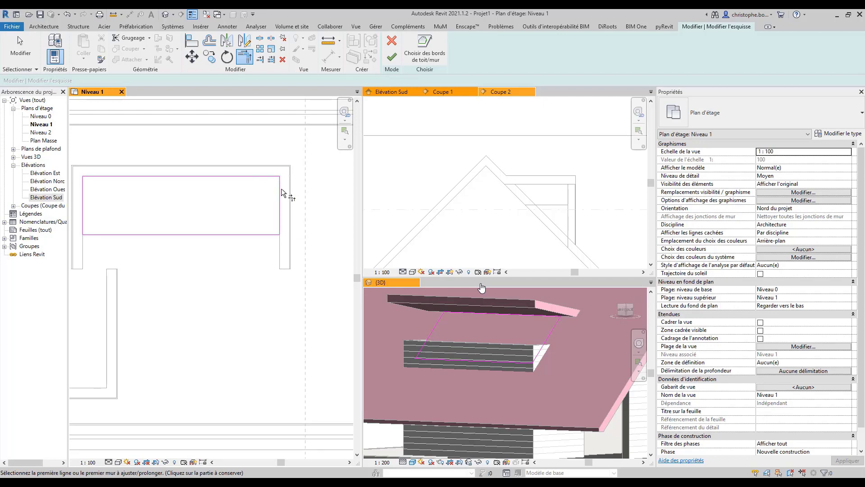
{"action": "left_click", "coordinate": [392, 57]}
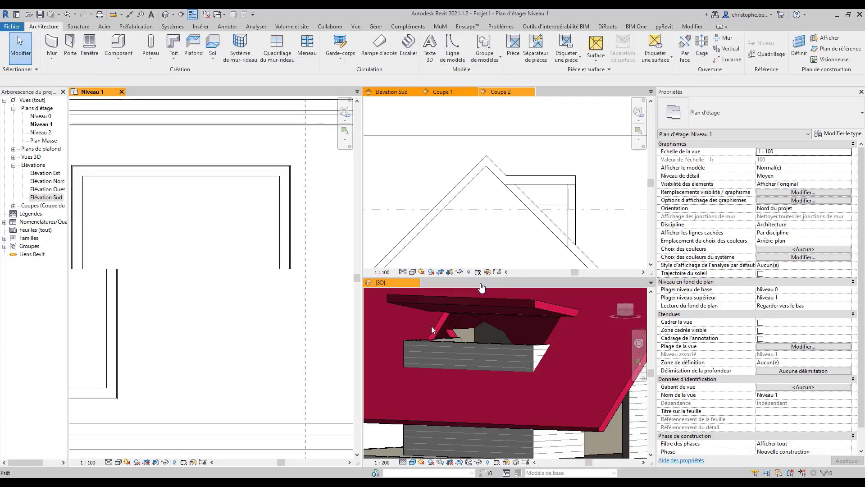
Attach the tops of the three connected shed dormer walls to the dormer roof
{"action": "left_click", "coordinate": [458, 345]}
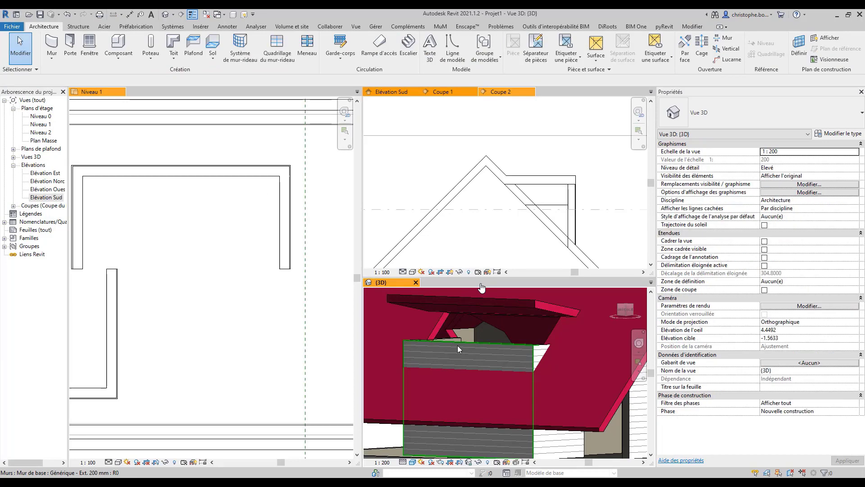
{"action": "key", "text": "Tab"}
{"action": "left_click", "coordinate": [458, 345]}
{"action": "left_click", "coordinate": [478, 49]}
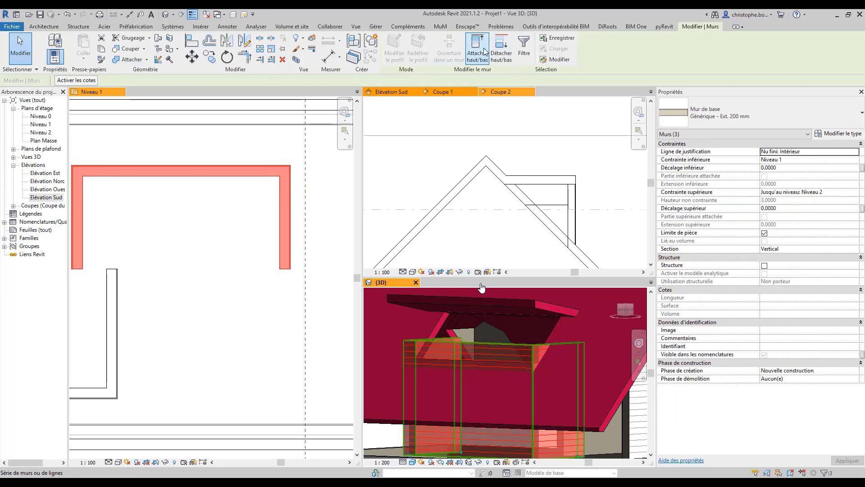
{"action": "left_click", "coordinate": [423, 301]}
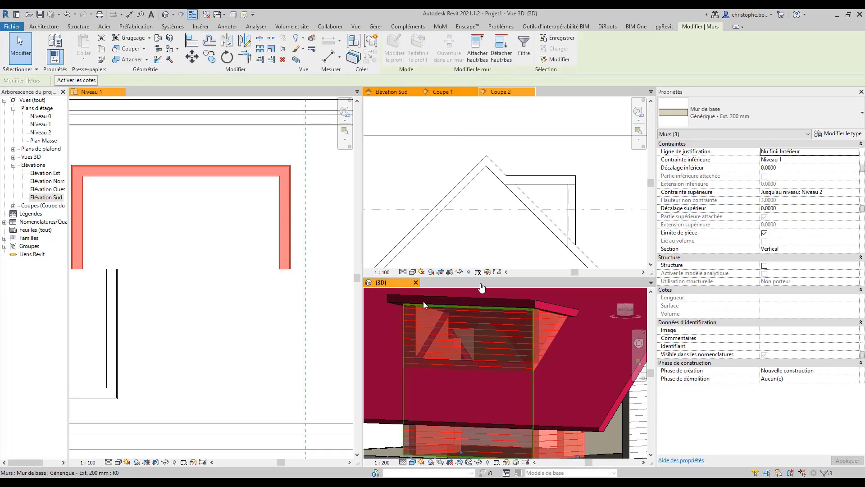
Try to attach the three shed dormer walls to the main roof, including by their bases
{"action": "left_click", "coordinate": [477, 50]}
{"action": "left_click", "coordinate": [624, 406]}
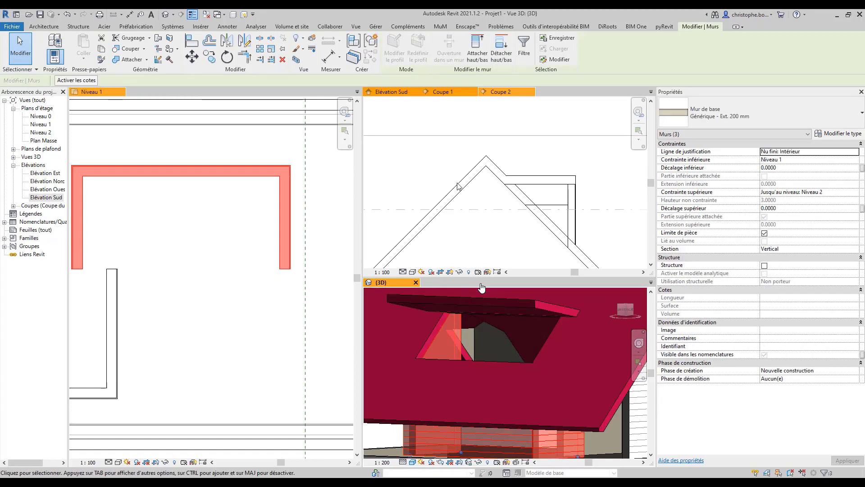
{"action": "left_click", "coordinate": [477, 49]}
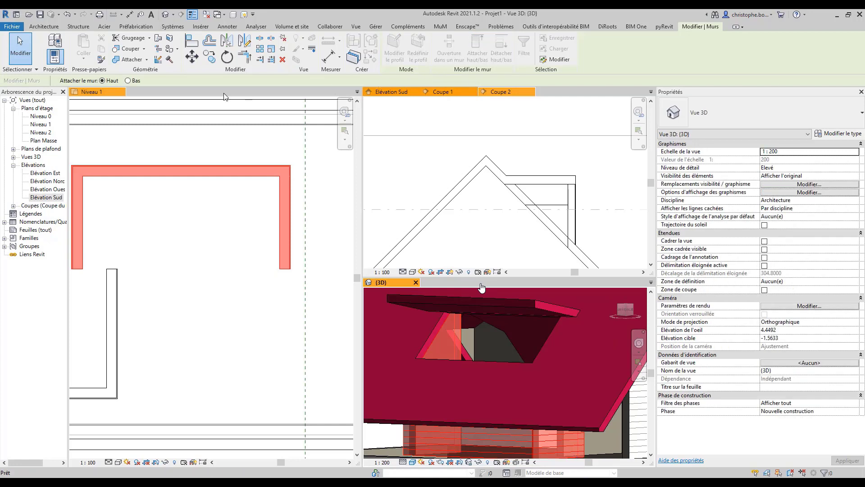
{"action": "left_click", "coordinate": [128, 80]}
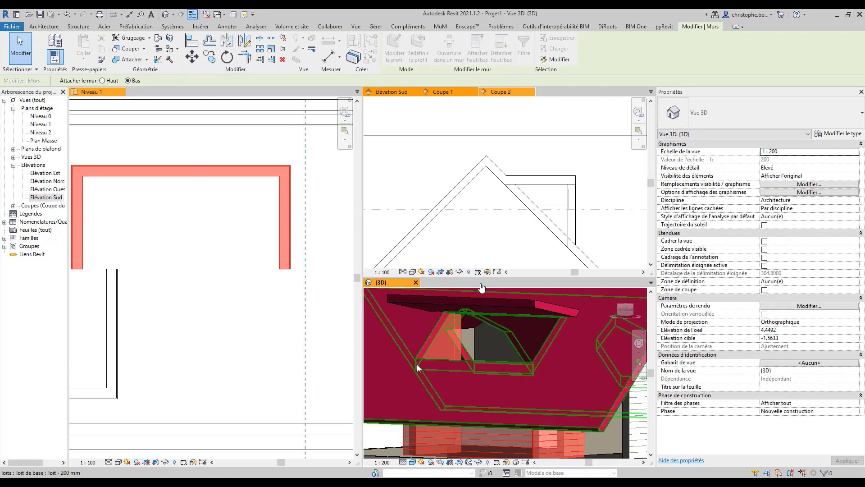
{"action": "left_click", "coordinate": [417, 364]}
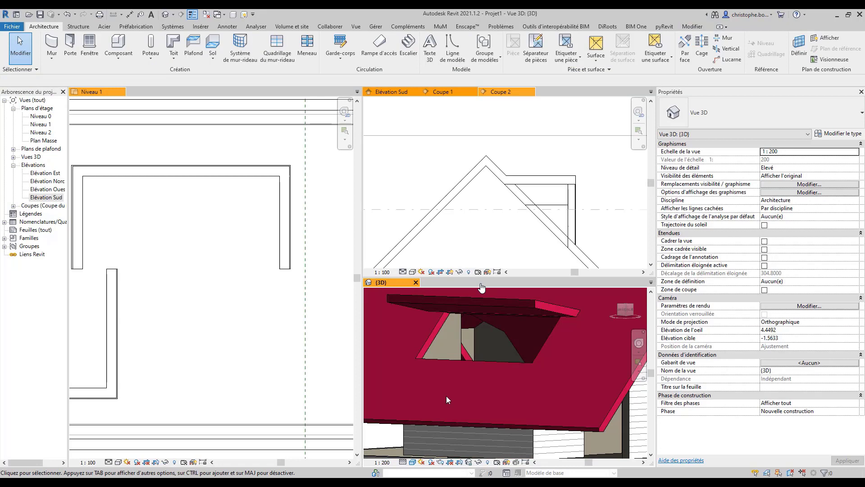
Try to attach the wall tops to the shed dormer roof again, and undo the attachments to the main roof
{"action": "left_click", "coordinate": [524, 450]}
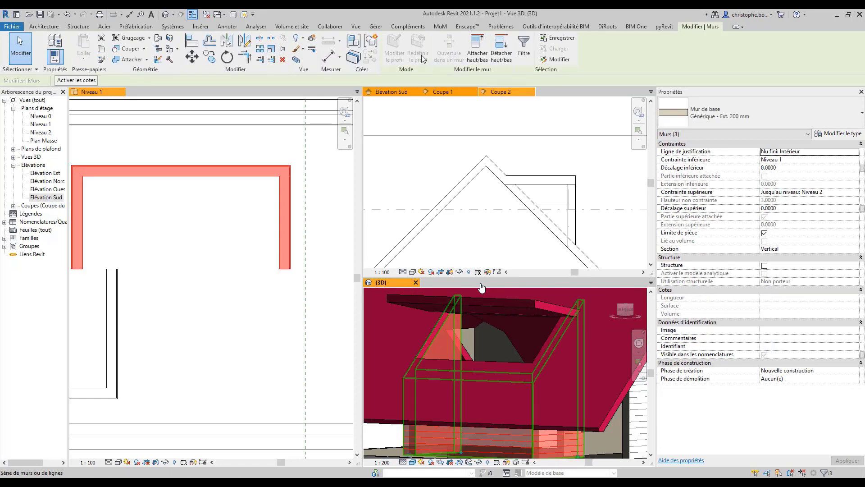
{"action": "left_click", "coordinate": [477, 50]}
{"action": "left_click", "coordinate": [420, 305]}
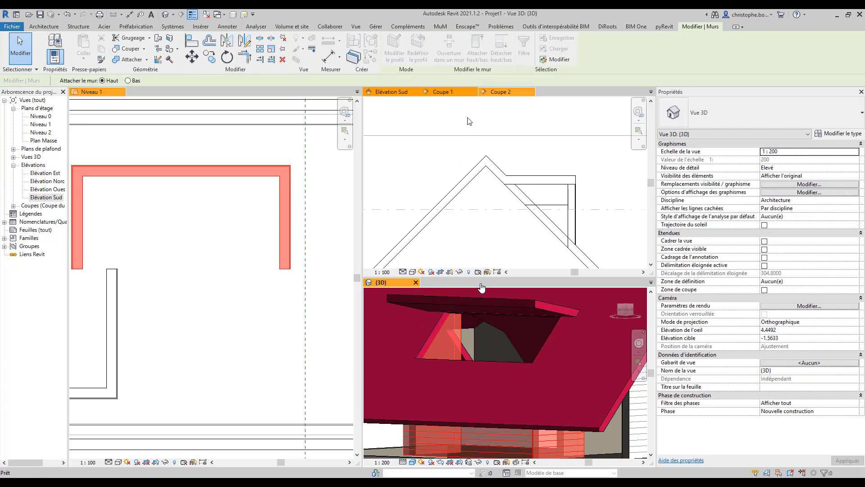
{"action": "left_click", "coordinate": [423, 308]}
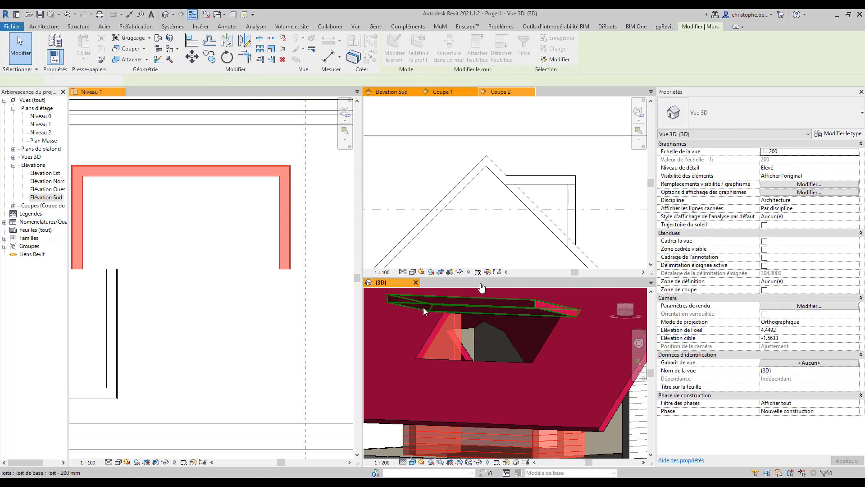
{"action": "key", "text": "Escape"}
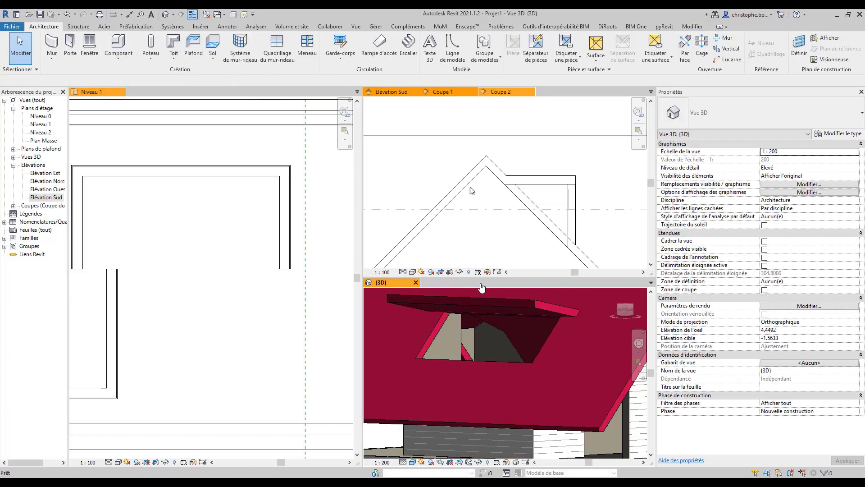
{"action": "left_click", "coordinate": [67, 14]}
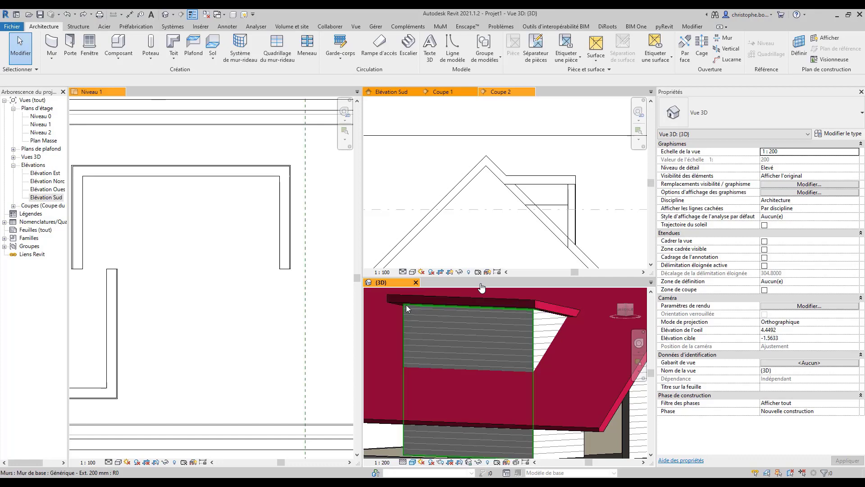
Attach the bases of the three connected shed dormer walls to the main roof
{"action": "key", "text": "Tab"}
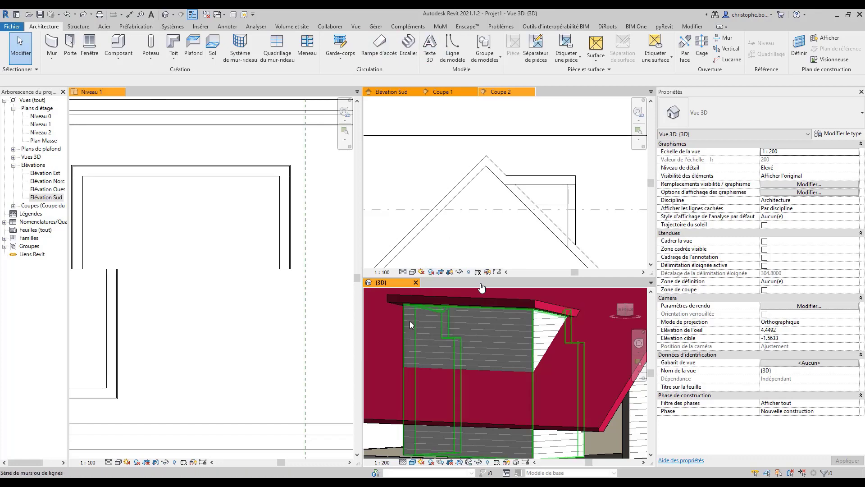
{"action": "left_click", "coordinate": [410, 323]}
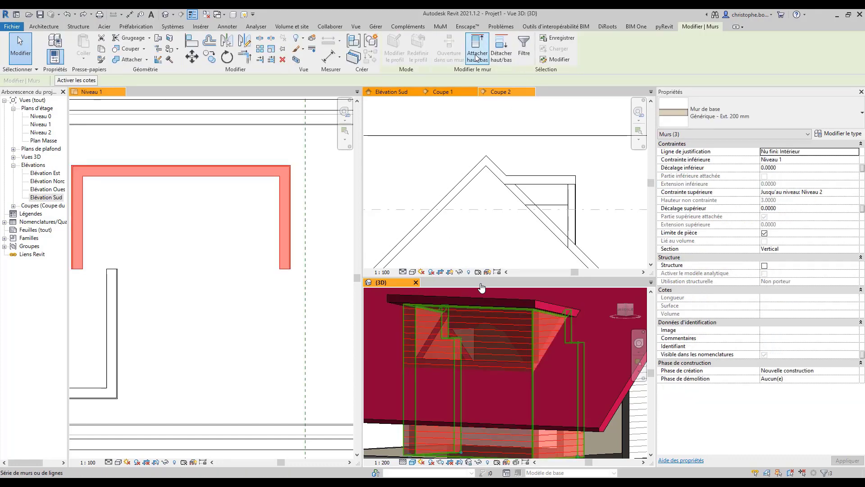
{"action": "left_click", "coordinate": [476, 54]}
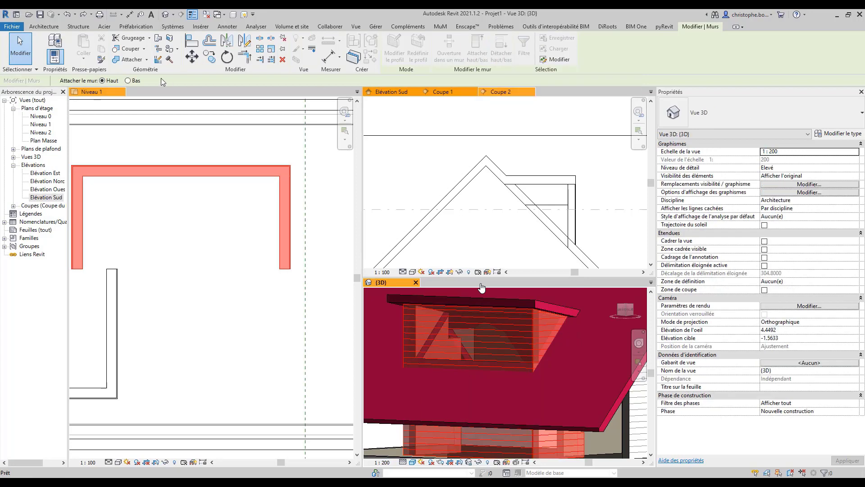
{"action": "left_click", "coordinate": [128, 81]}
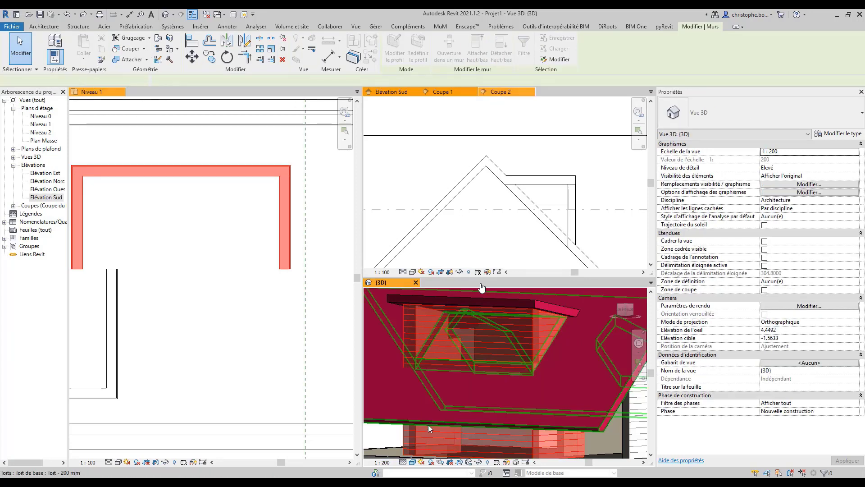
{"action": "left_click", "coordinate": [428, 424]}
{"action": "key", "text": "Escape"}
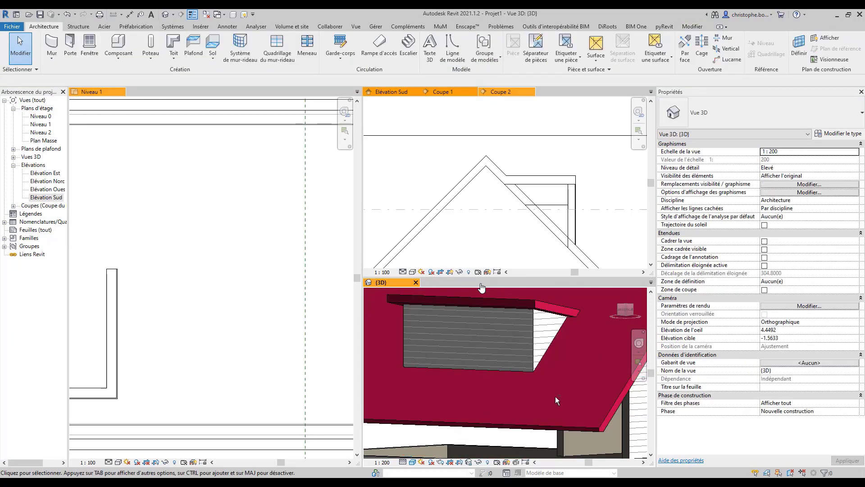
{"action": "middle_click_drag", "start_coordinate": [555, 397], "coordinate": [523, 378], "text": "shift"}
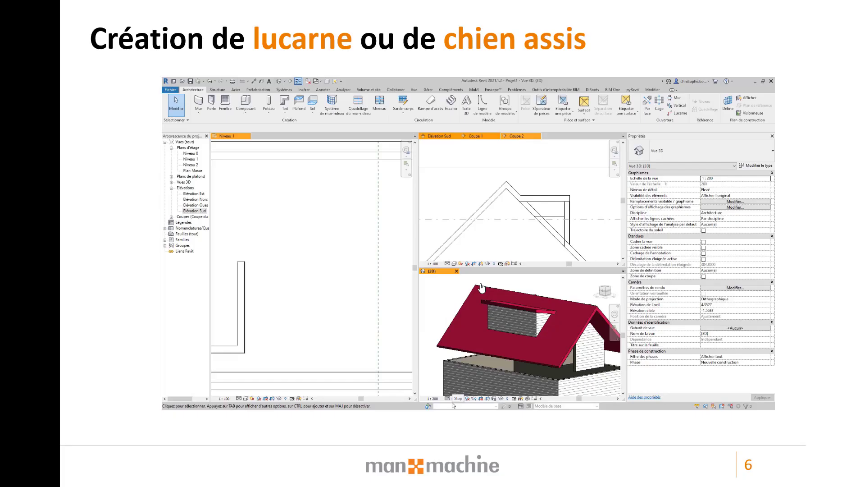
{"action": "left_click", "coordinate": [127, 429]}
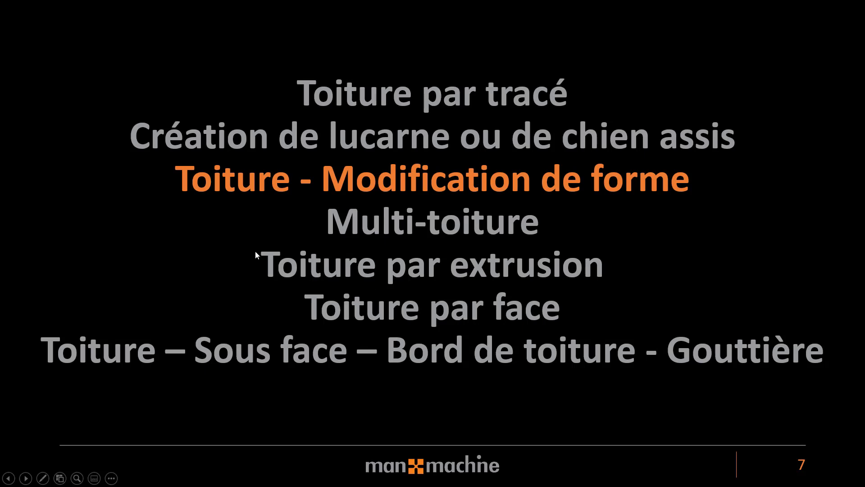
{"action": "left_click", "coordinate": [221, 252]}
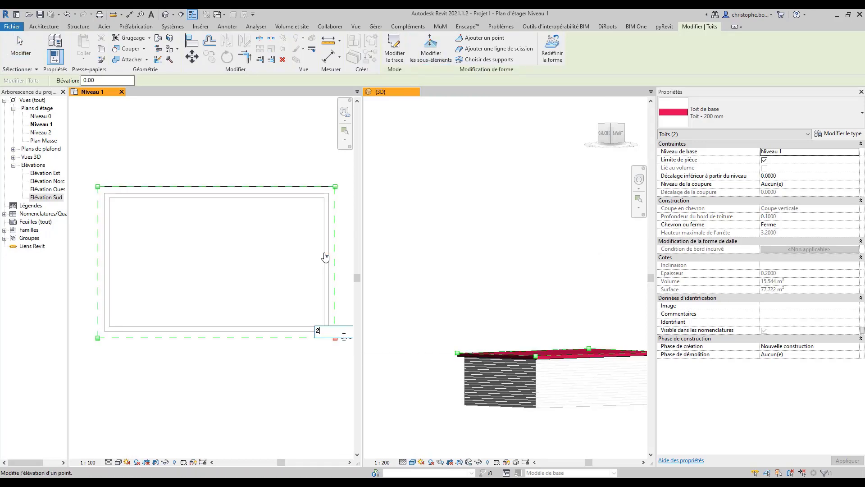
Set the elevation of the flat roof's south-east corner point to 2 and inspect the warped roof
{"action": "key", "text": "Return"}
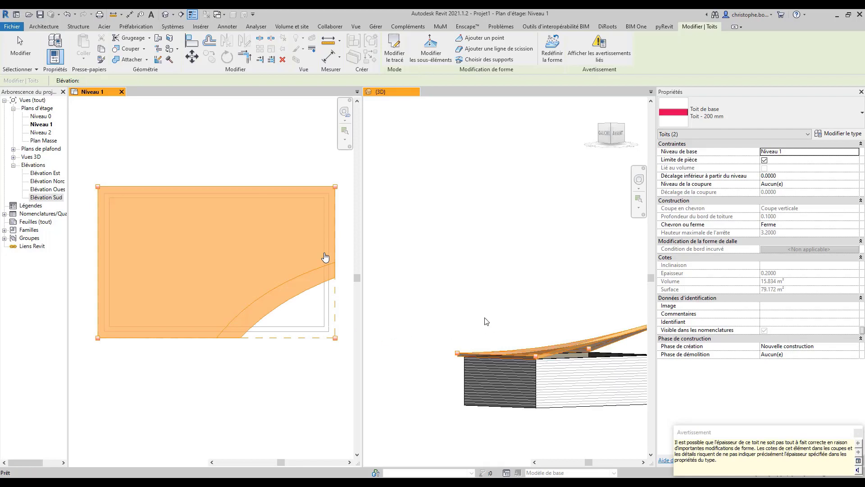
{"action": "middle_click_drag", "start_coordinate": [484, 320], "coordinate": [384, 313], "text": "shift"}
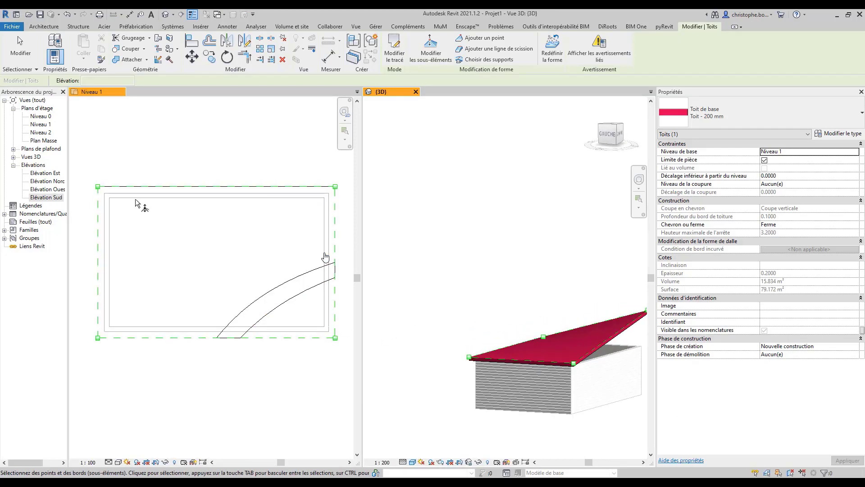
{"action": "left_click", "coordinate": [135, 212]}
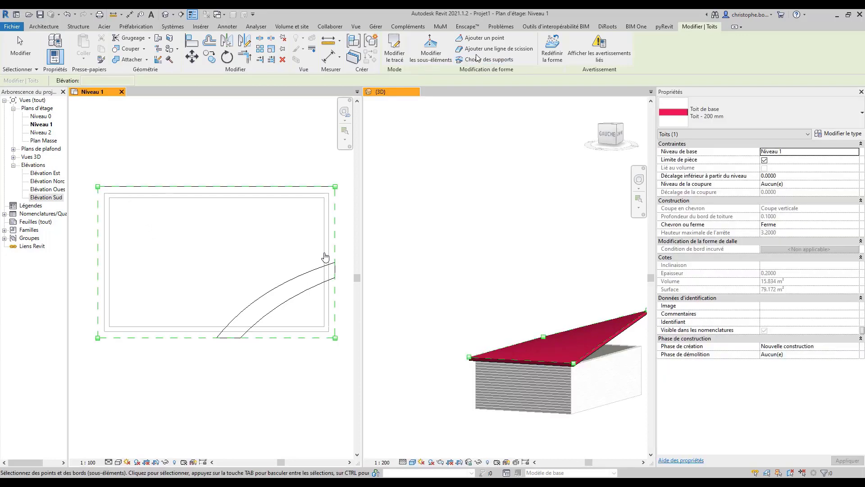
Set the flat roof's north-west corner point elevation to -1 and its south-west corner point elevation to 1
{"action": "left_click", "coordinate": [98, 187]}
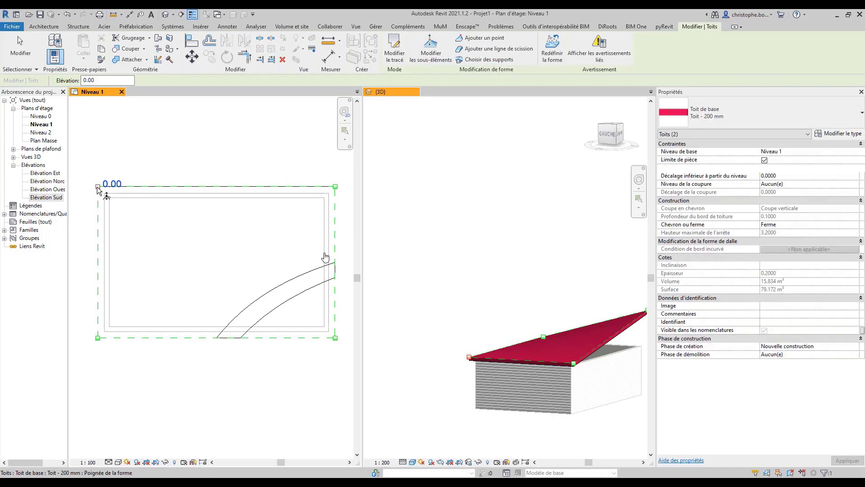
{"action": "left_click", "coordinate": [120, 186]}
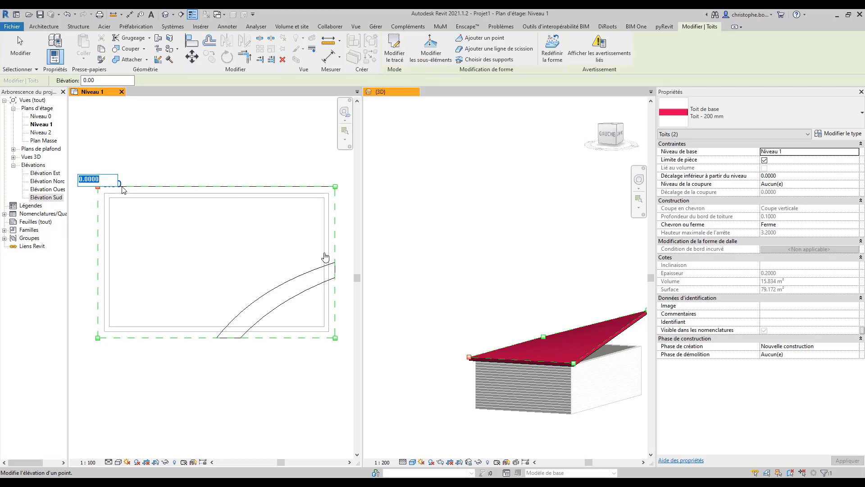
{"action": "key", "text": "Return"}
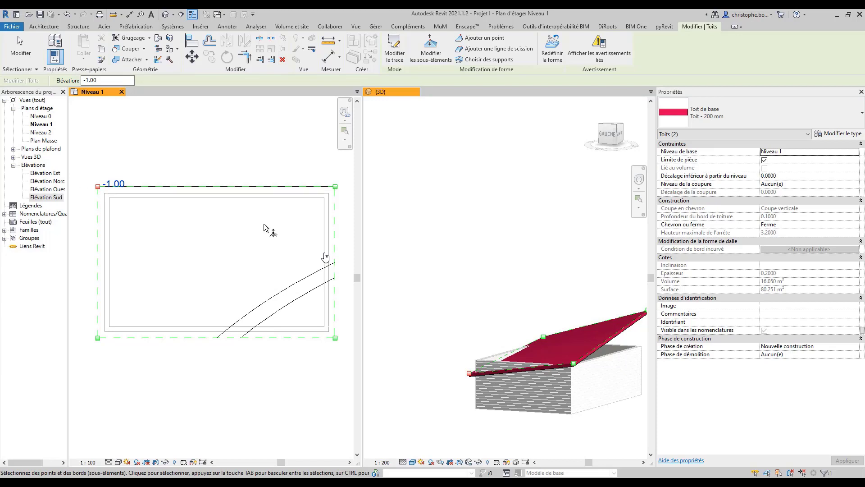
{"action": "left_click", "coordinate": [97, 339]}
{"action": "left_click", "coordinate": [111, 334]}
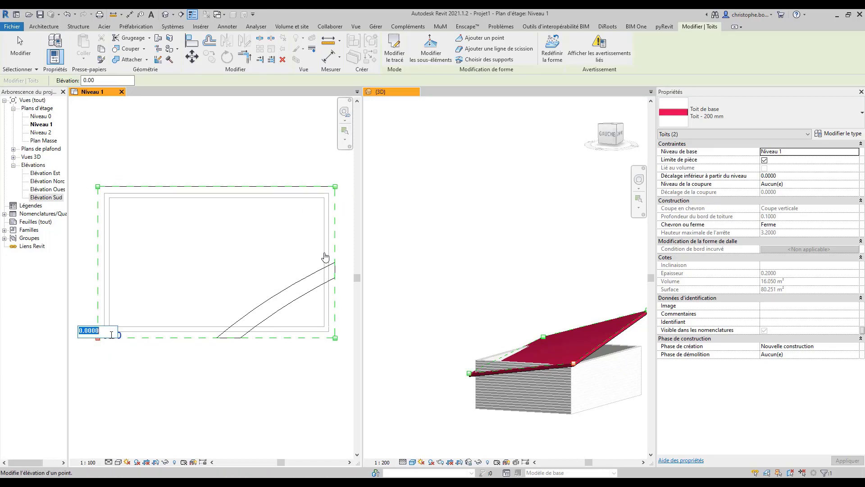
{"action": "type", "text": "1"}
{"action": "key", "text": "Return"}
{"action": "key", "text": "Escape"}
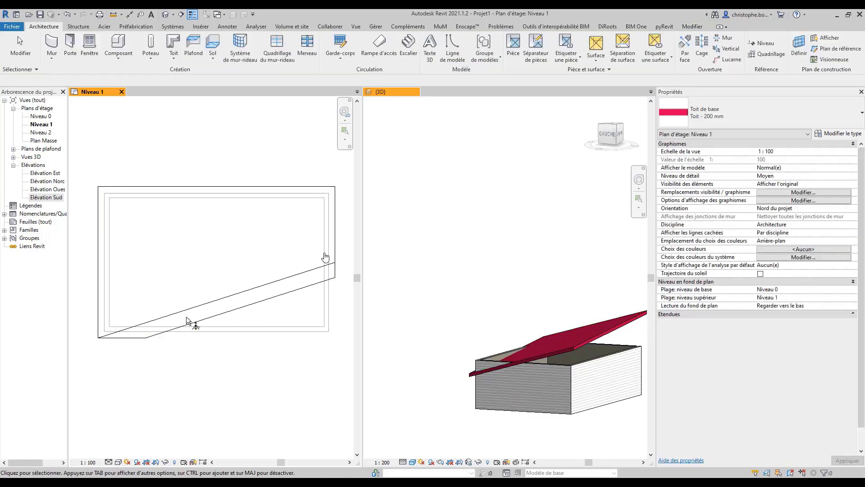
Attach the tops of all four connected walls to the sloped roof and inspect the result in the 3D view
{"action": "left_click", "coordinate": [521, 333]}
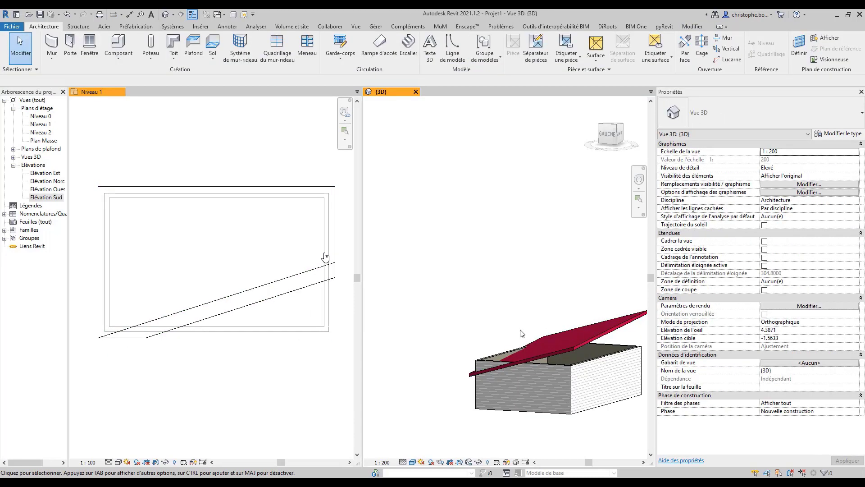
{"action": "middle_click_drag", "start_coordinate": [520, 334], "coordinate": [555, 378], "text": "shift"}
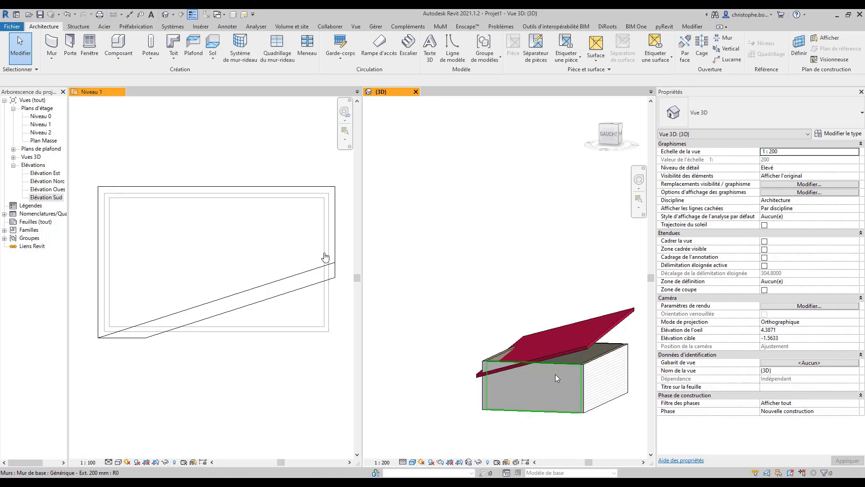
{"action": "key", "text": "Tab"}
{"action": "left_click", "coordinate": [556, 376]}
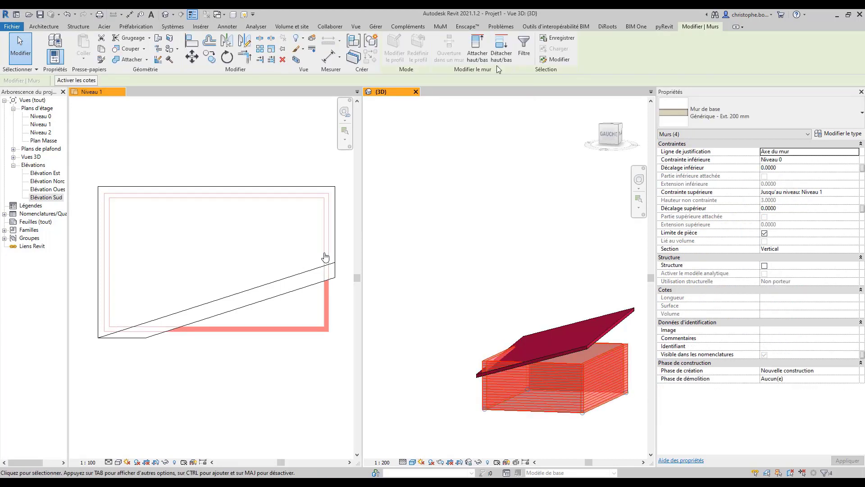
{"action": "left_click", "coordinate": [478, 49]}
{"action": "left_click", "coordinate": [572, 348]}
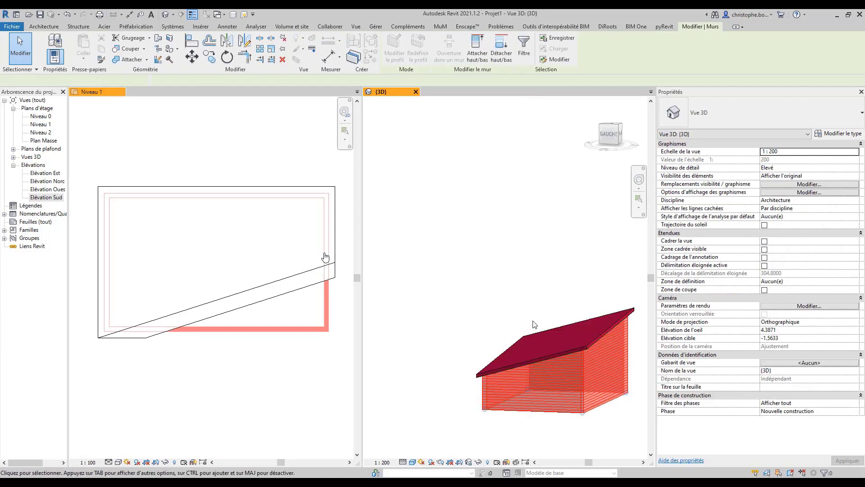
{"action": "key", "text": "Escape"}
{"action": "key", "text": "Escape"}
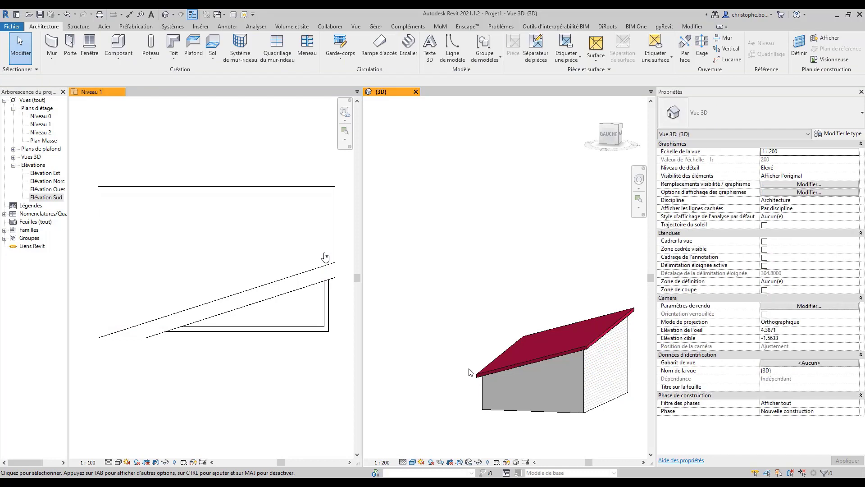
{"action": "middle_click_drag", "start_coordinate": [462, 372], "coordinate": [548, 387], "text": "shift"}
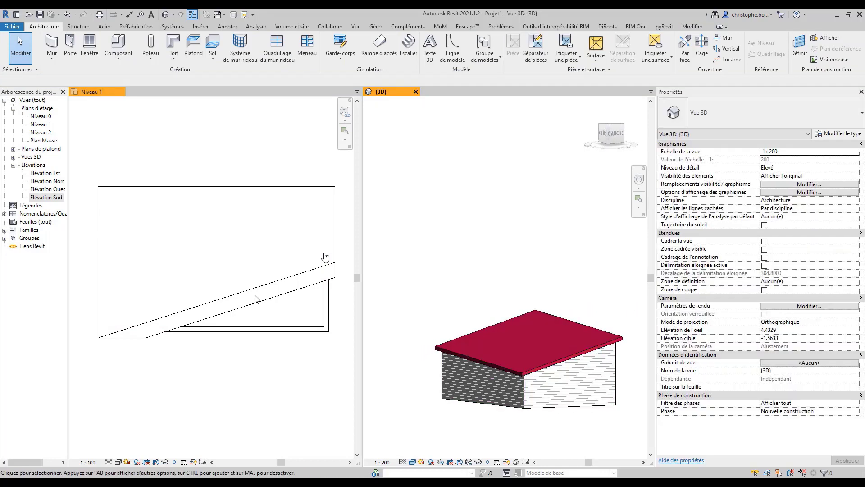
Add a shape point at the middle of the roof's north edge and set its elevation to 1
{"action": "left_click", "coordinate": [199, 189]}
{"action": "left_click", "coordinate": [197, 188]}
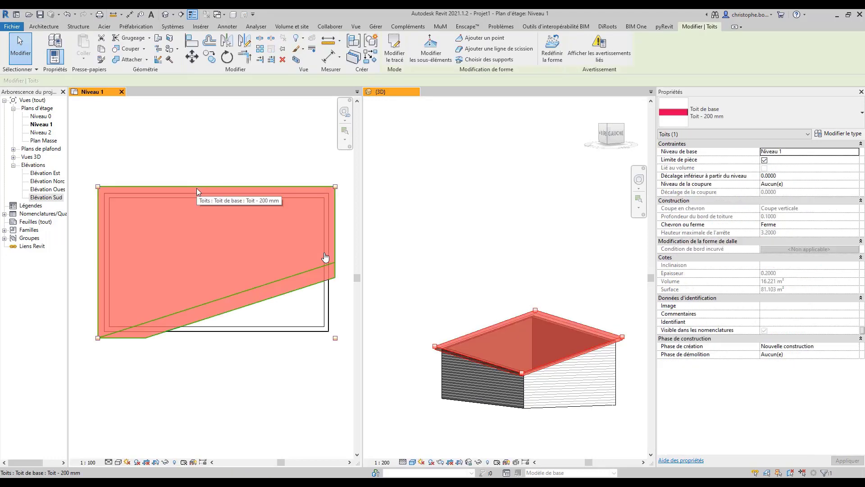
{"action": "left_click", "coordinate": [467, 40]}
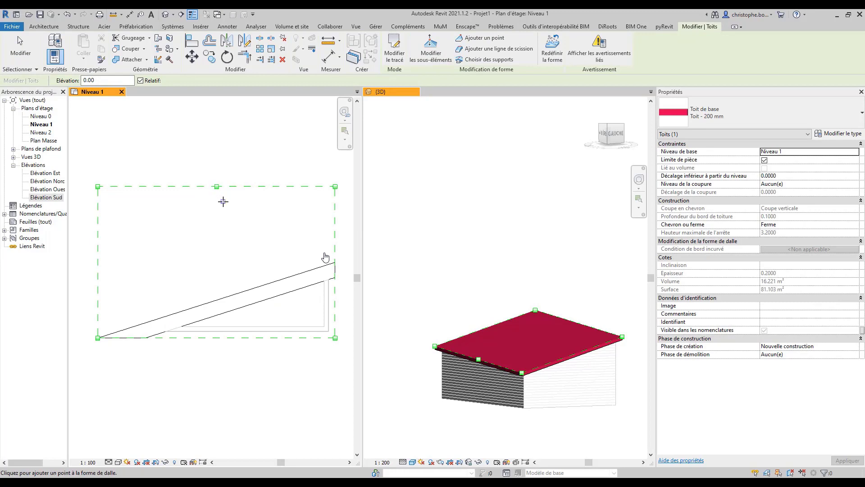
{"action": "left_click", "coordinate": [217, 186]}
{"action": "key", "text": "Escape"}
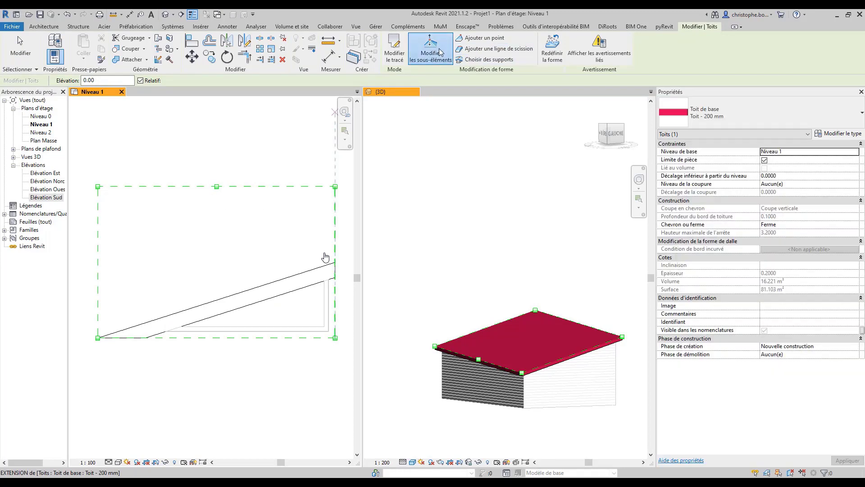
{"action": "left_click", "coordinate": [216, 187]}
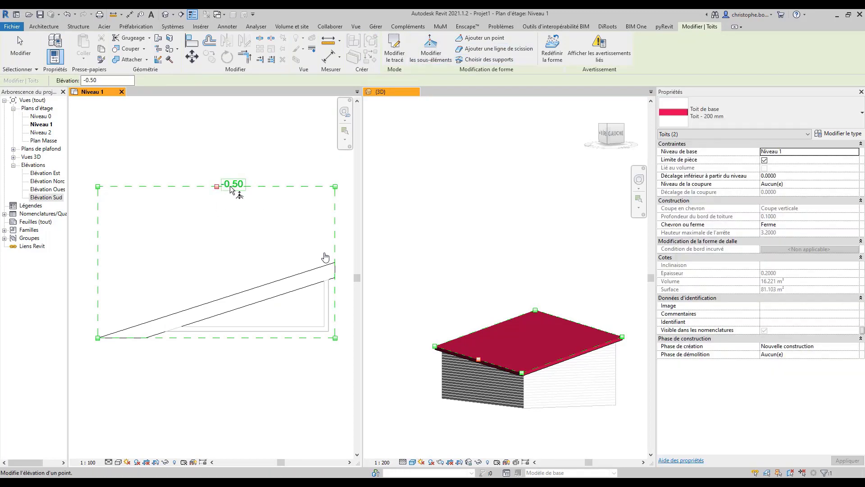
{"action": "left_click", "coordinate": [231, 185]}
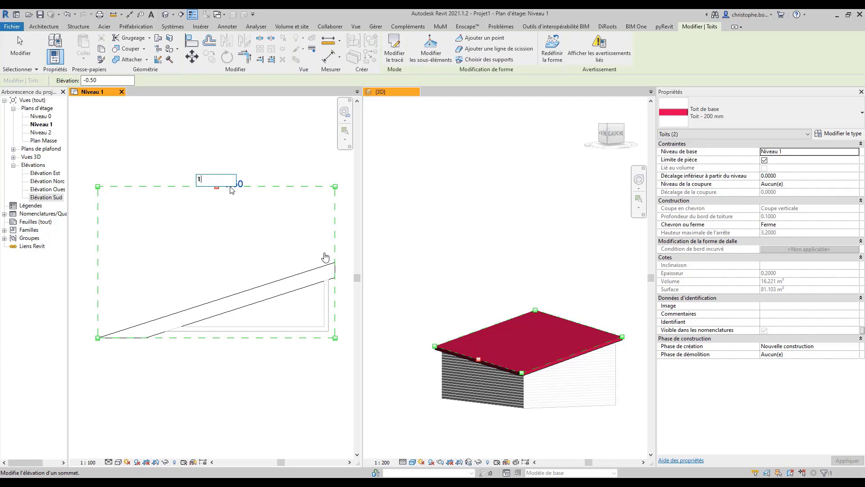
{"action": "key", "text": "Return"}
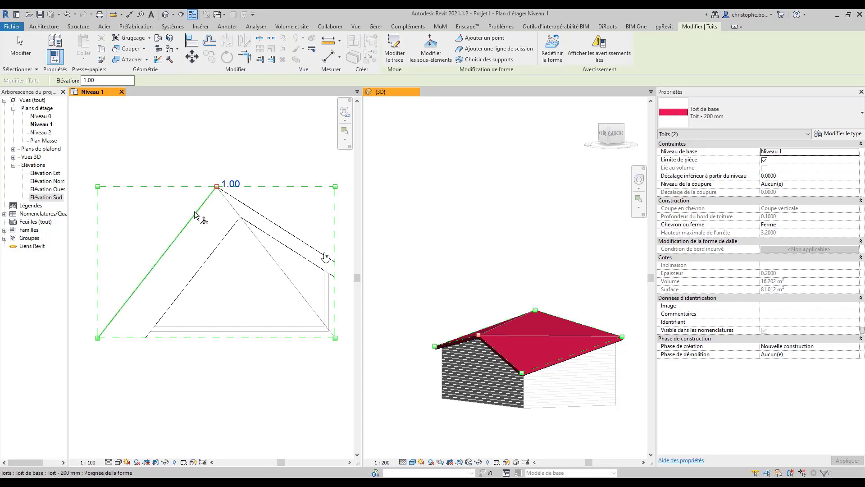
Add a north-south split line across the roof, midway between the west edge and the added ridge point
{"action": "left_click", "coordinate": [471, 49]}
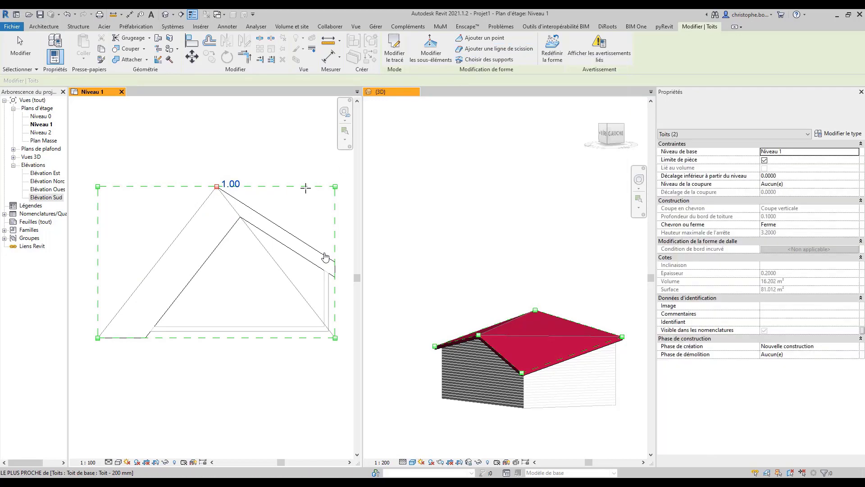
{"action": "left_click", "coordinate": [305, 188]}
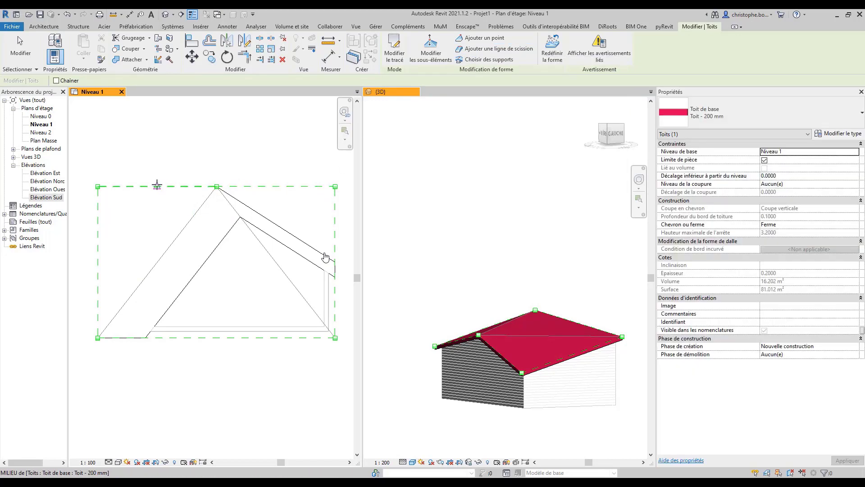
{"action": "left_click", "coordinate": [156, 186]}
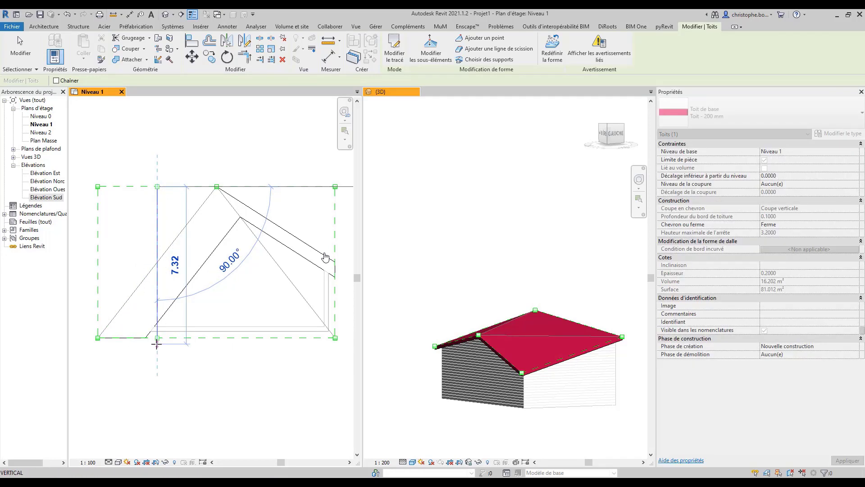
{"action": "left_click", "coordinate": [157, 337]}
{"action": "key", "text": "Escape"}
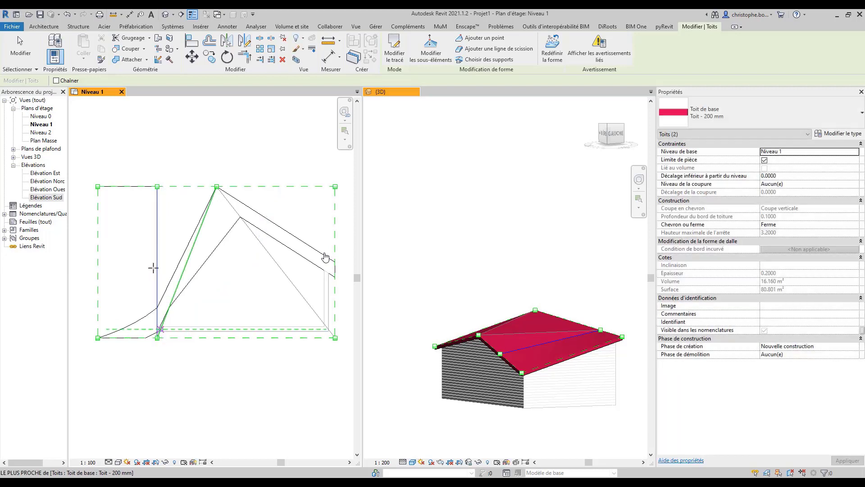
{"action": "left_click", "coordinate": [155, 268]}
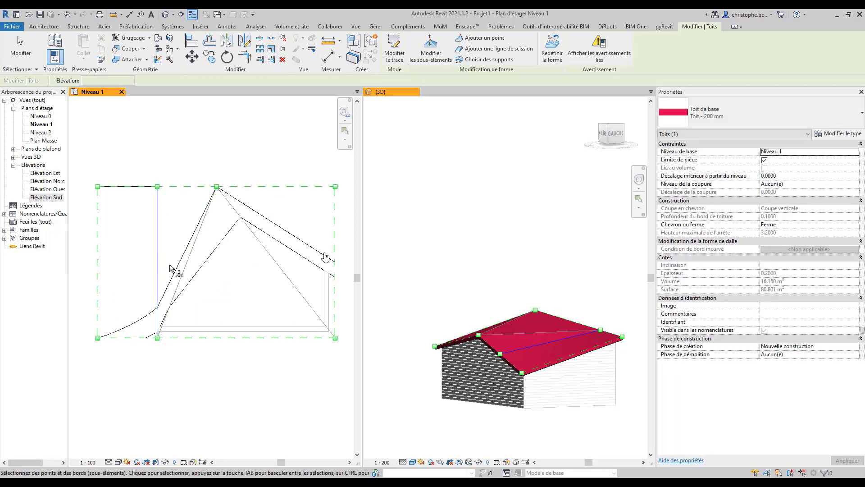
{"action": "key", "text": "Escape"}
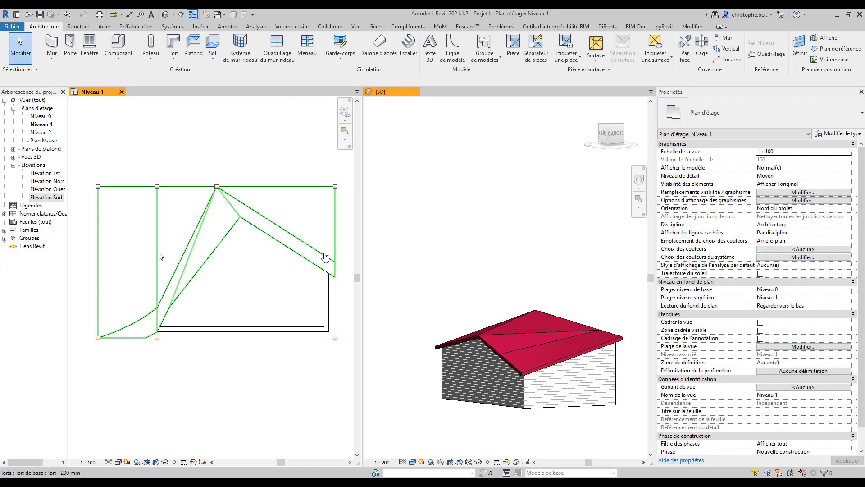
Set the elevation of the roof's north-south split line to 1
{"action": "left_click", "coordinate": [326, 257]}
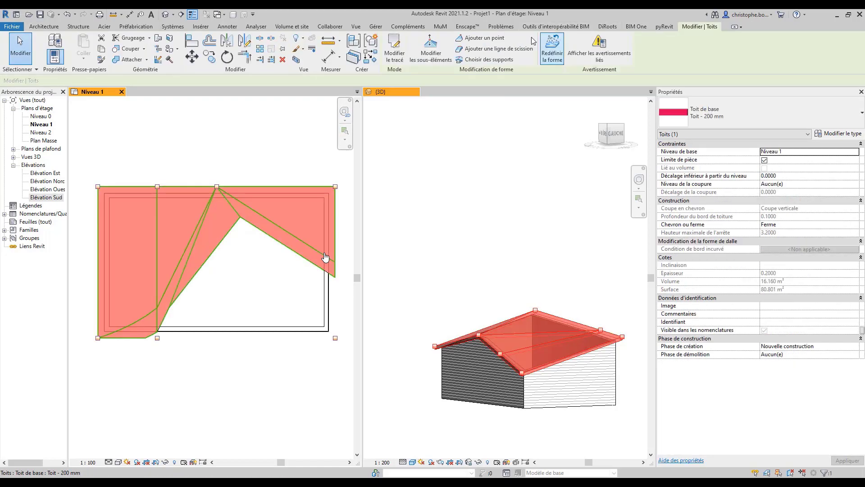
{"action": "left_click", "coordinate": [431, 49]}
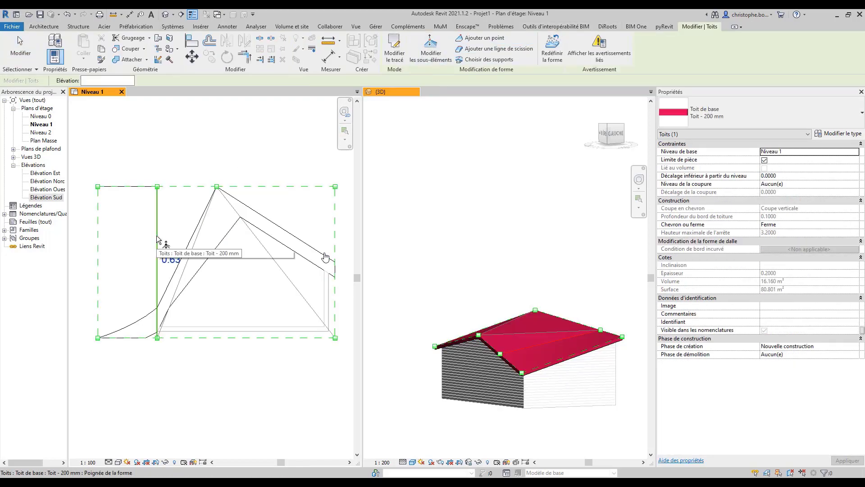
{"action": "left_click", "coordinate": [165, 261]}
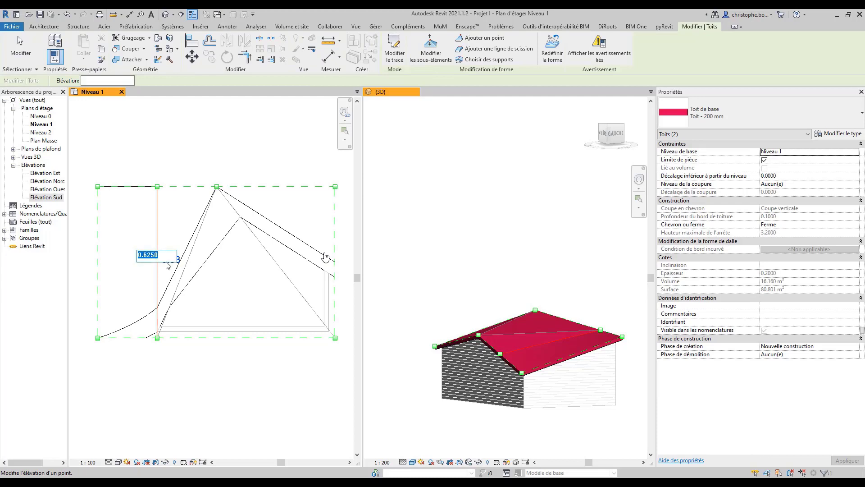
{"action": "type", "text": "1"}
{"action": "key", "text": "Return"}
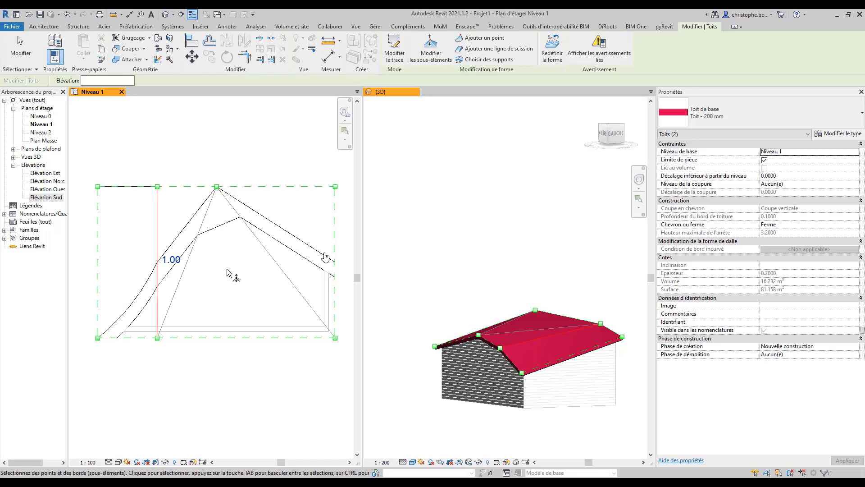
{"action": "key", "text": "Escape"}
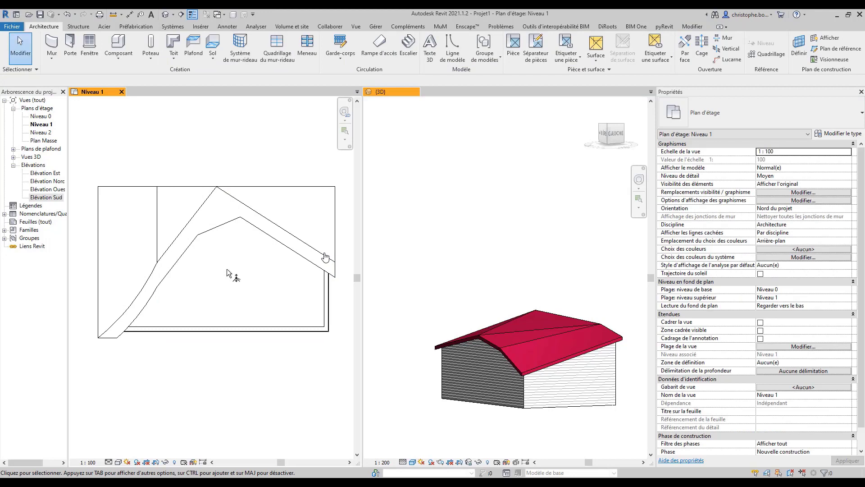
Reset the roof's shape and add an east-west split line across it, about a quarter of its depth from the north edge
{"action": "left_click", "coordinate": [222, 224]}
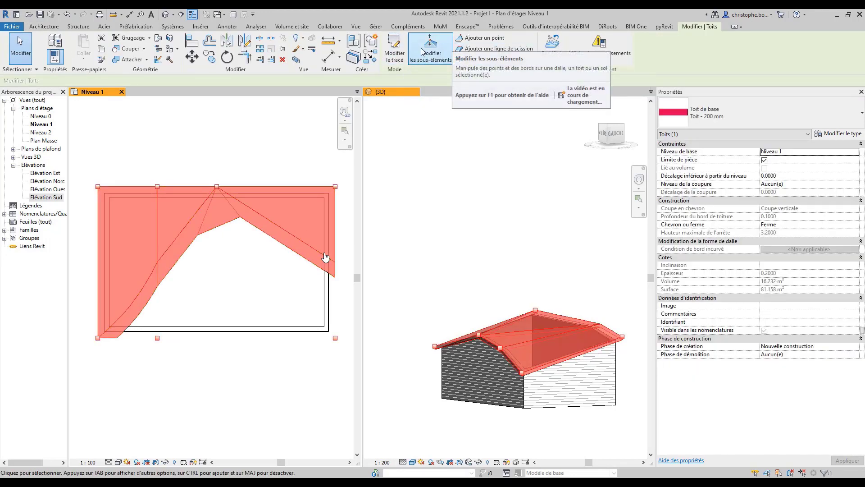
{"action": "left_click", "coordinate": [551, 47]}
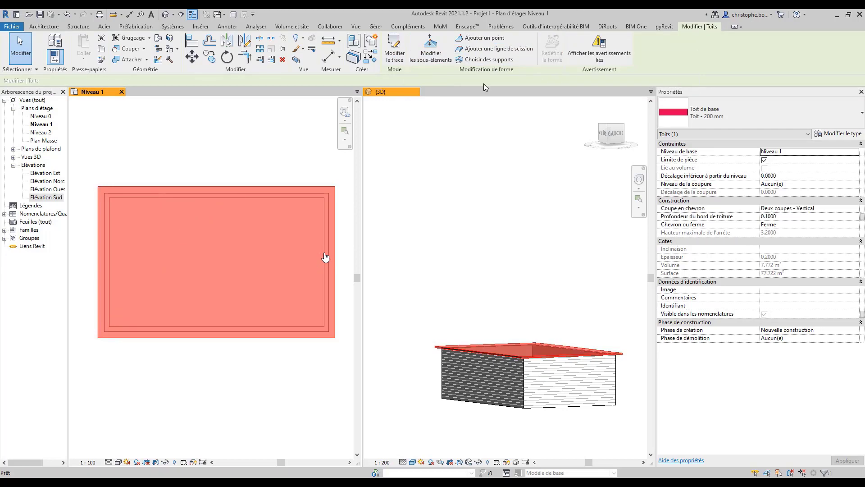
{"action": "left_click", "coordinate": [431, 59]}
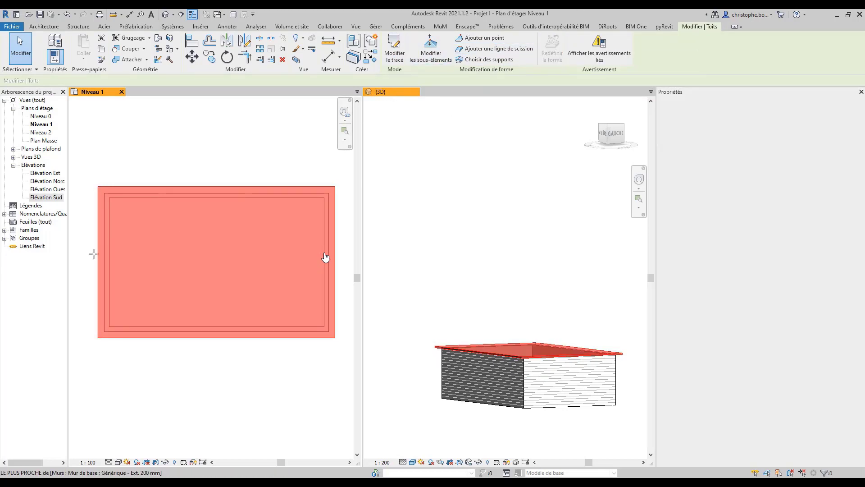
{"action": "left_click", "coordinate": [98, 223]}
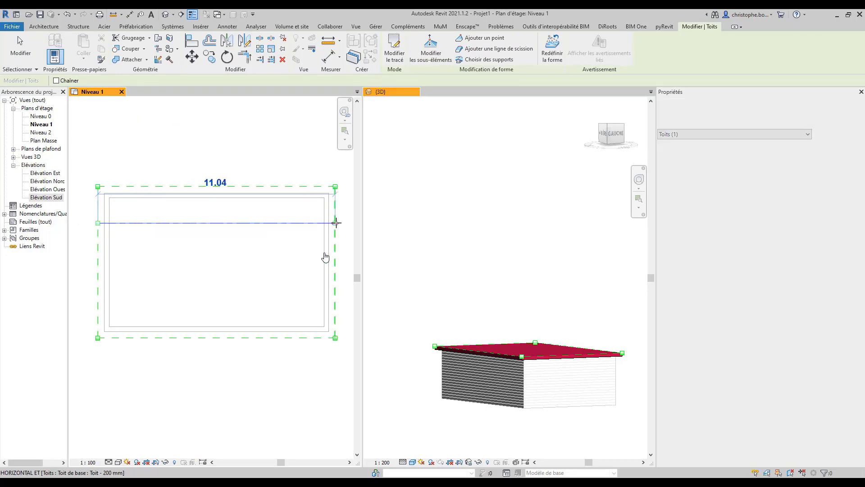
{"action": "left_click", "coordinate": [335, 223]}
{"action": "key", "text": "Escape"}
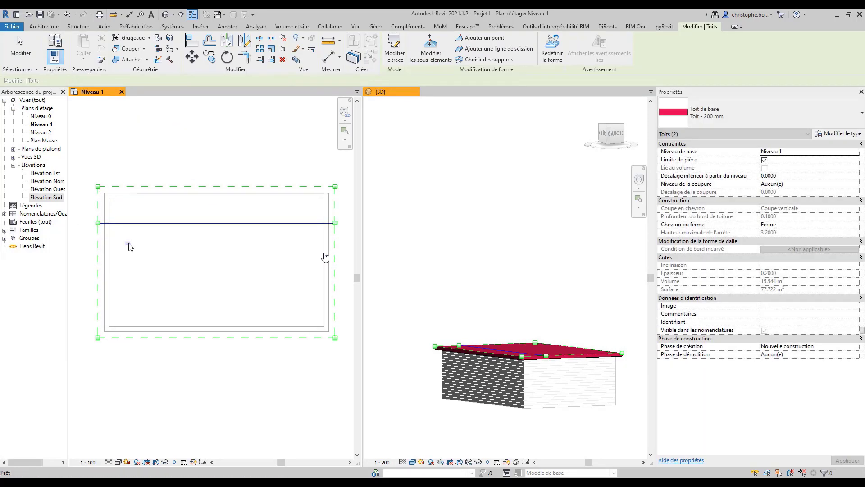
{"action": "left_click", "coordinate": [495, 48]}
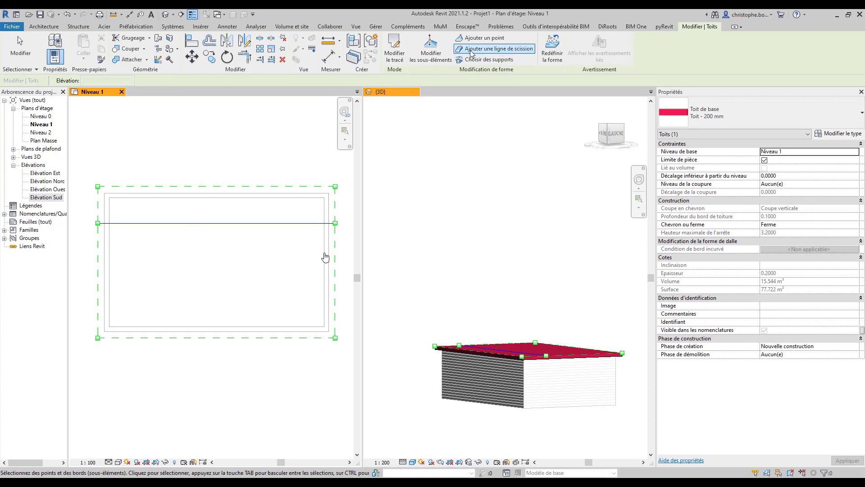
{"action": "left_click", "coordinate": [98, 279]}
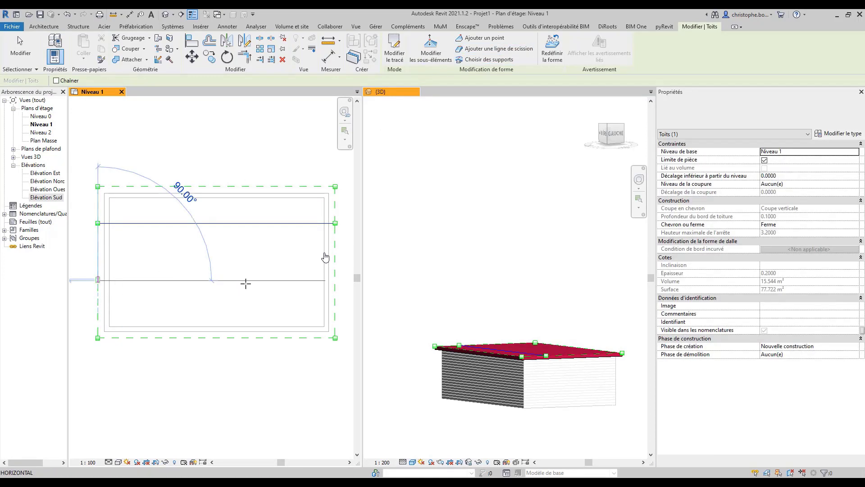
{"action": "key", "text": "Escape"}
{"action": "key", "text": "Escape"}
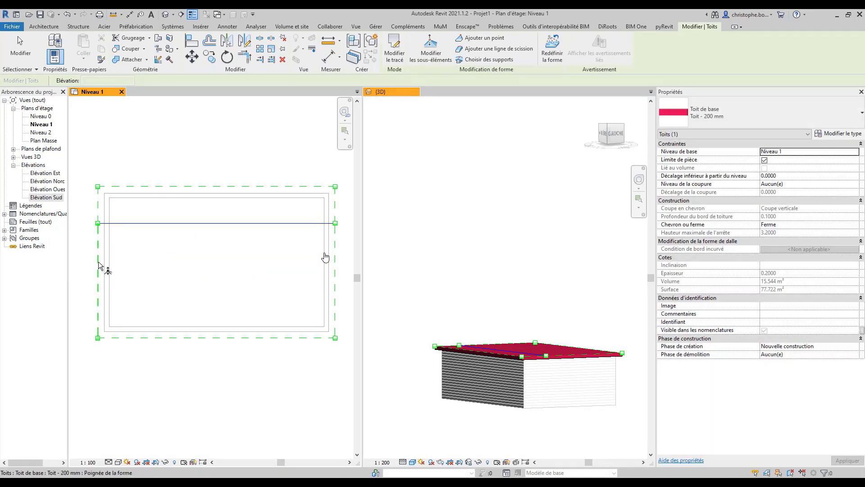
{"action": "key", "text": "Escape"}
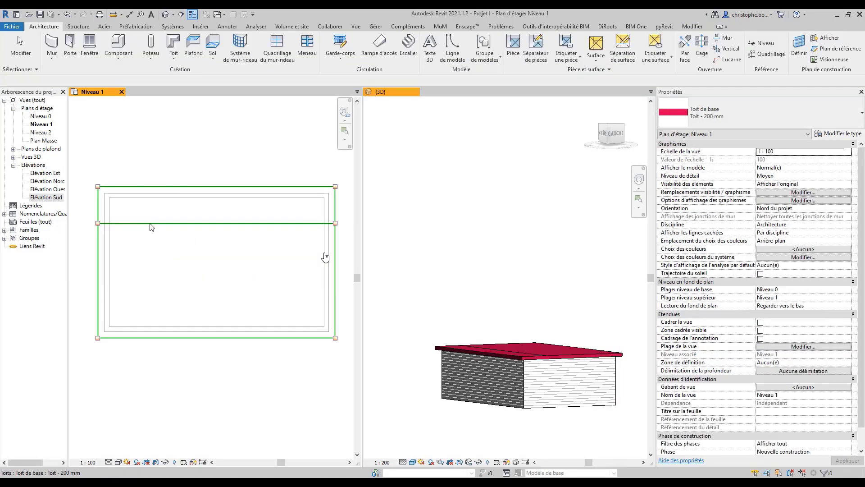
Reset the roof's shape to remove its east-west split line
{"action": "left_click", "coordinate": [291, 187]}
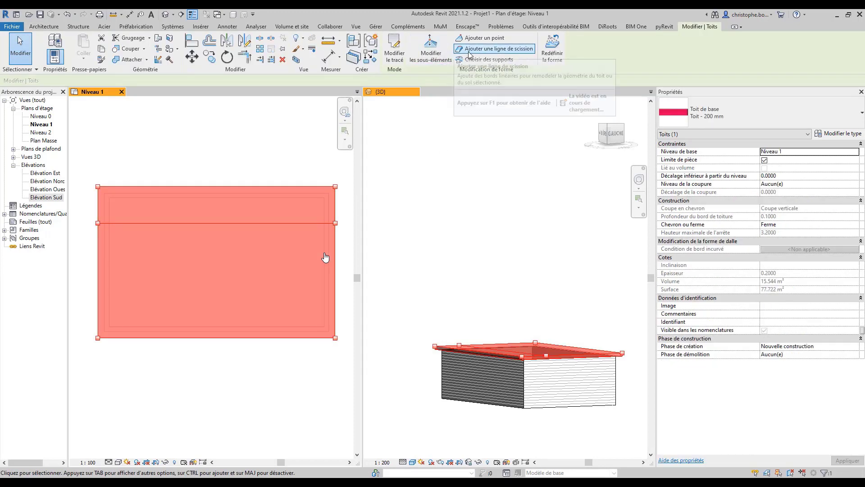
{"action": "left_click", "coordinate": [546, 60]}
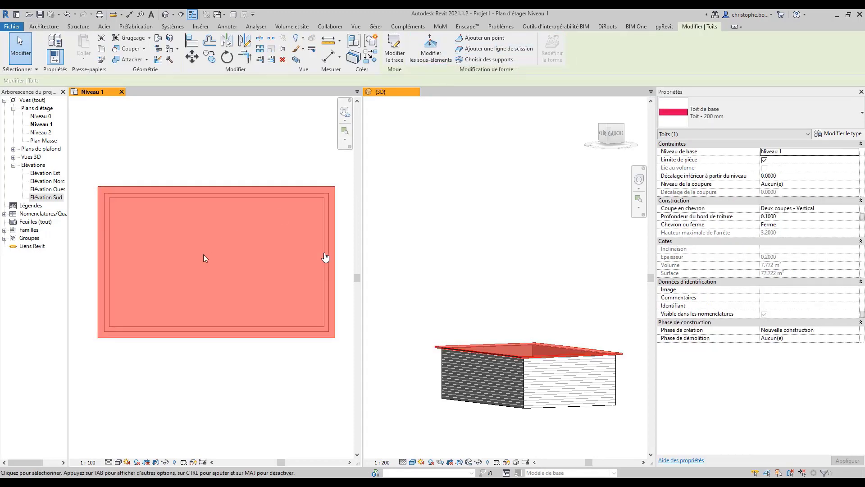
{"action": "key", "text": "Escape"}
Add three east-west split lines across the roof, at the middle and quarter points of its depth
{"action": "left_click", "coordinate": [197, 186]}
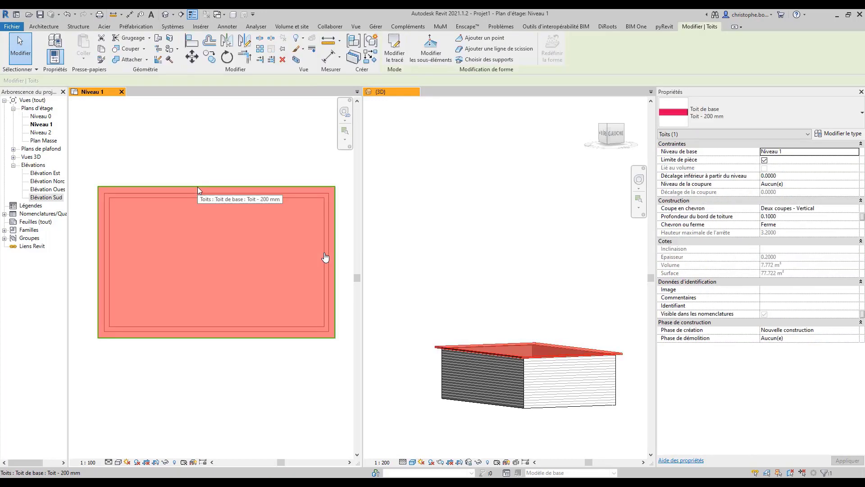
{"action": "left_click", "coordinate": [498, 49]}
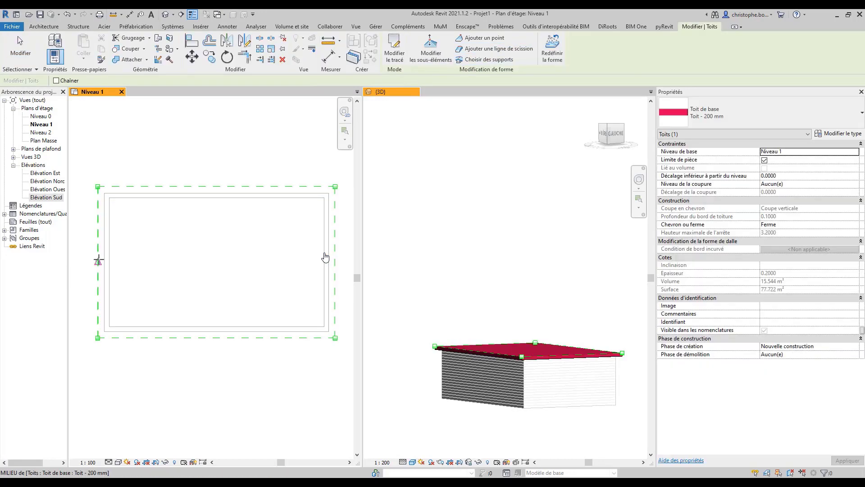
{"action": "left_click", "coordinate": [98, 262]}
{"action": "left_click", "coordinate": [326, 260]}
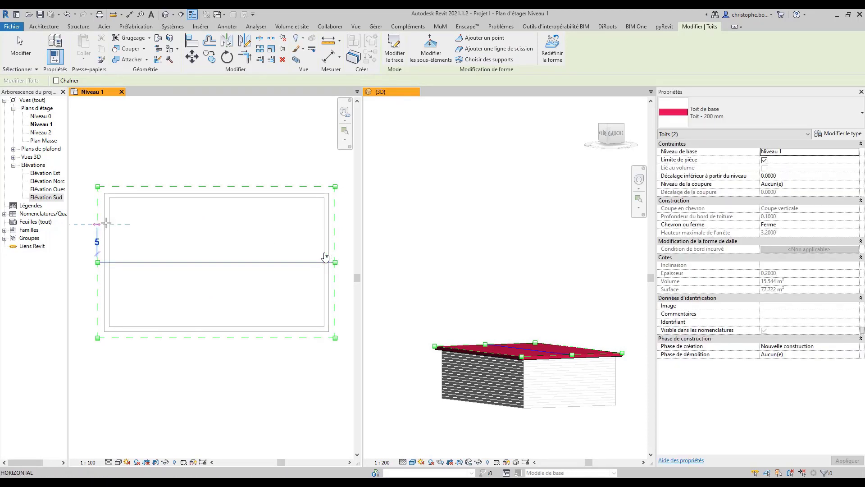
{"action": "left_click", "coordinate": [106, 223]}
{"action": "left_click", "coordinate": [332, 224]}
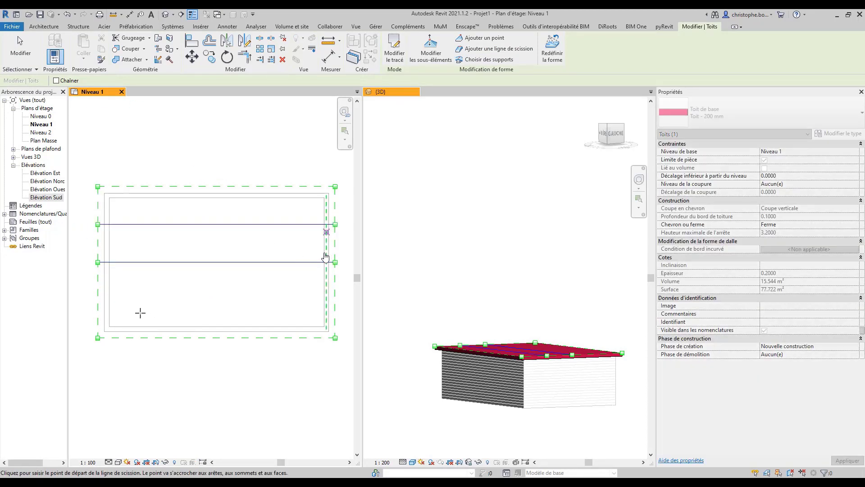
{"action": "left_click", "coordinate": [97, 300]}
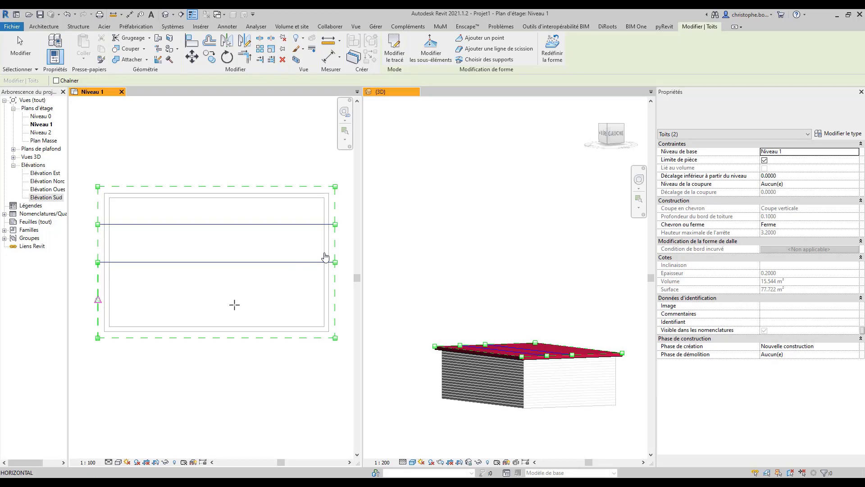
{"action": "left_click", "coordinate": [335, 299]}
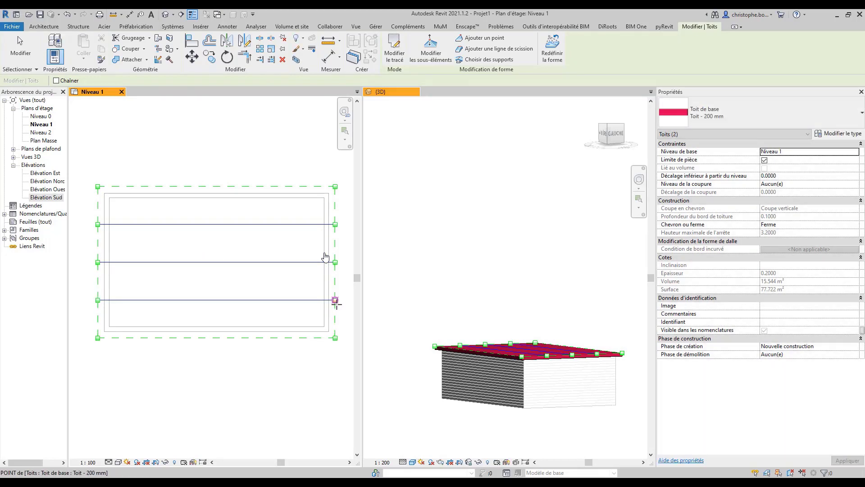
{"action": "key", "text": "Escape"}
{"action": "key", "text": "Escape"}
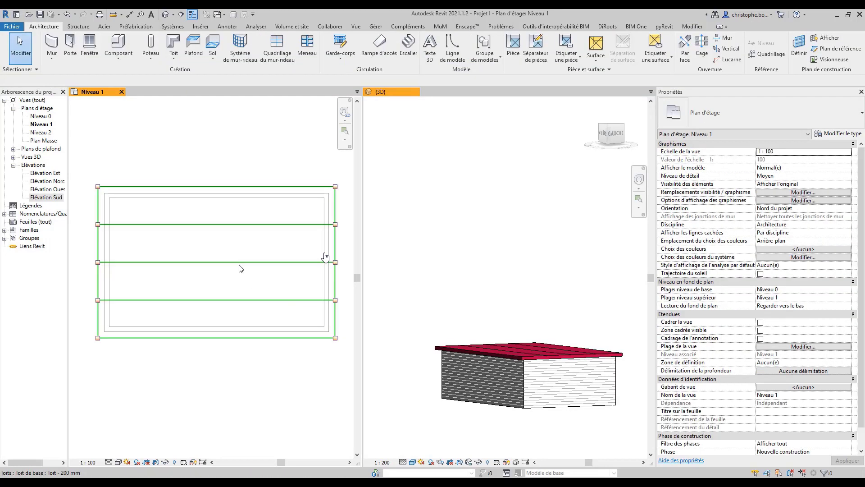
Set the elevation of the roof's middle east-west split line to 2
{"action": "left_click", "coordinate": [240, 269]}
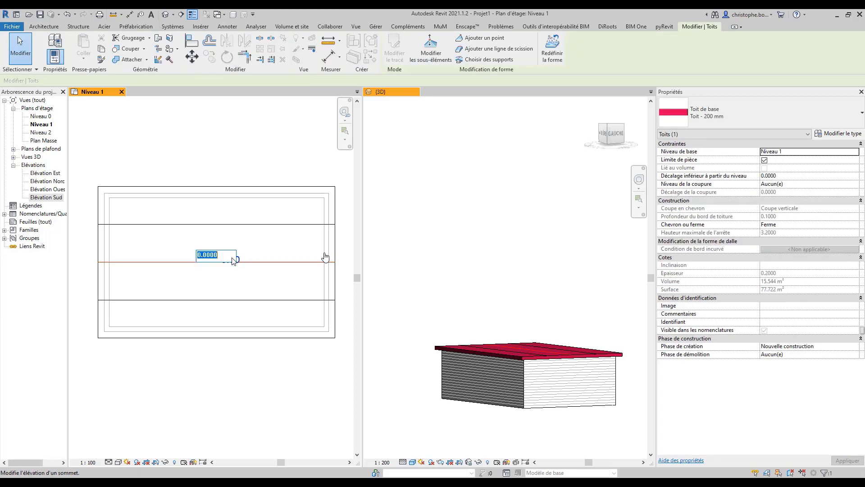
{"action": "left_click", "coordinate": [232, 258]}
{"action": "type", "text": "2"}
{"action": "key", "text": "Return"}
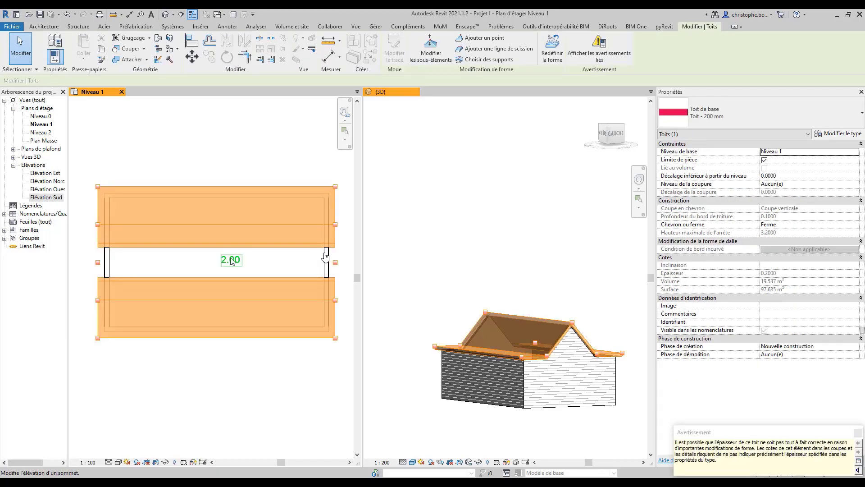
{"action": "key", "text": "Escape"}
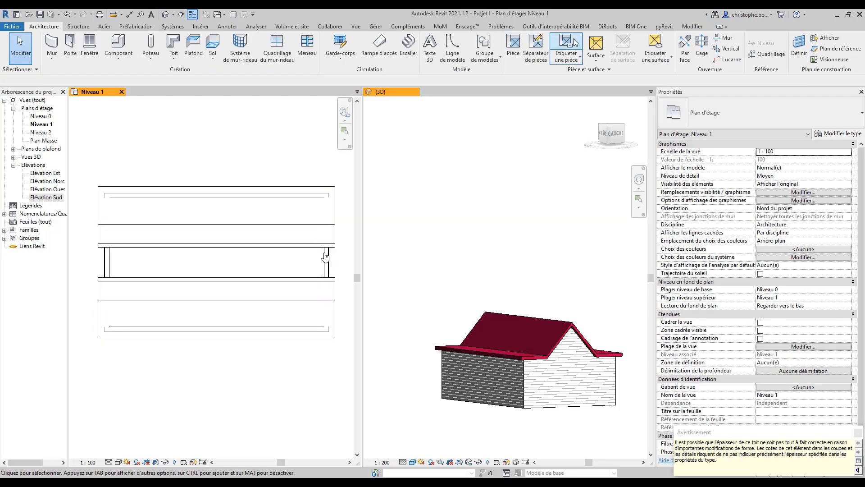
Raise the split line nearest the roof's north edge in stages, to elevations 1, 1.5 and finally 1.75
{"action": "left_click", "coordinate": [325, 257]}
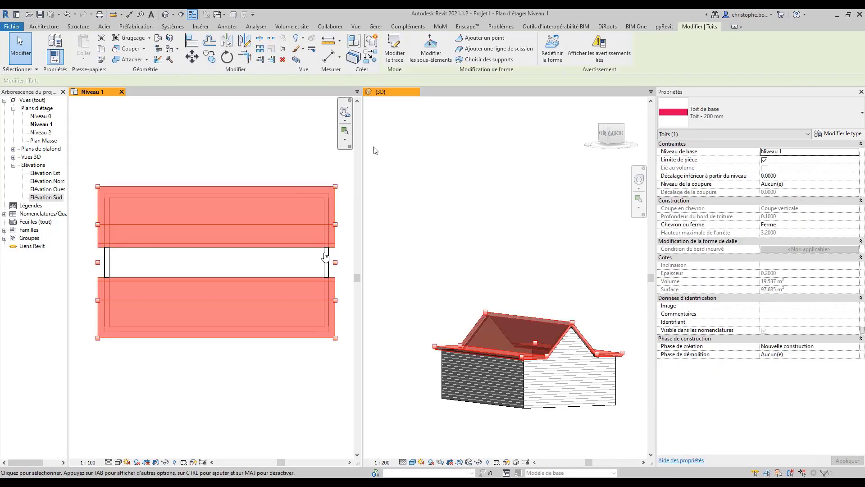
{"action": "left_click", "coordinate": [490, 51]}
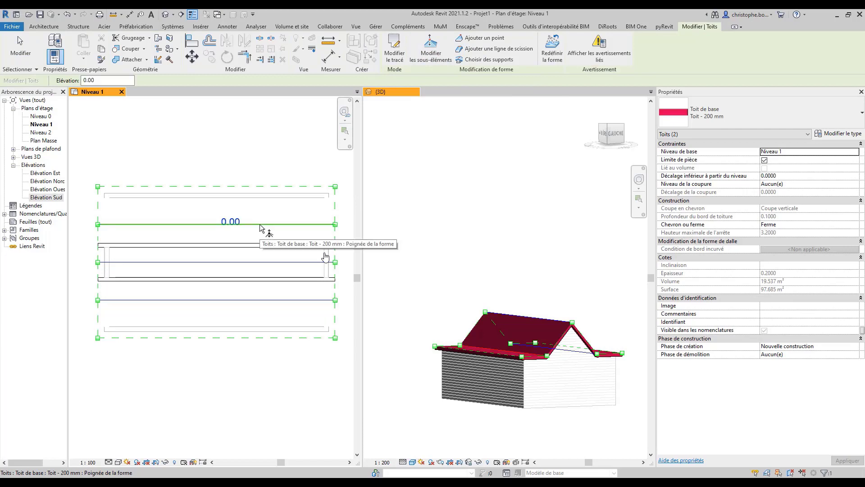
{"action": "left_click", "coordinate": [232, 221]}
{"action": "type", "text": "1"}
{"action": "key", "text": "Return"}
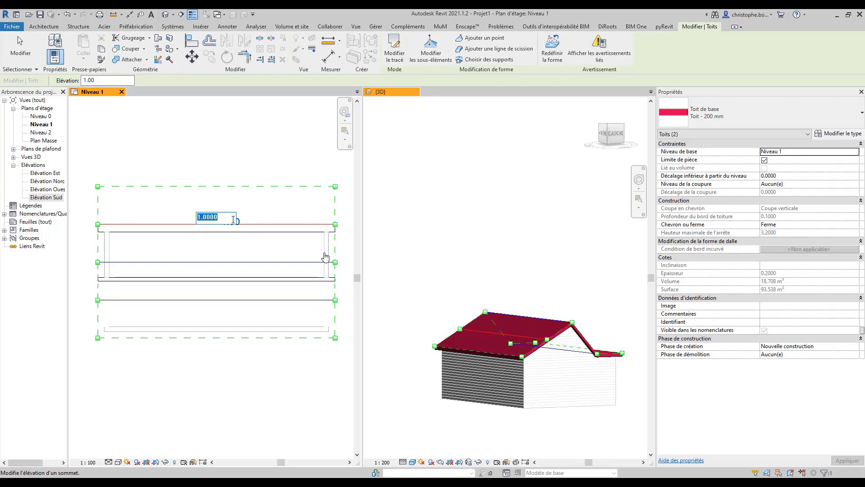
{"action": "key", "text": "Return"}
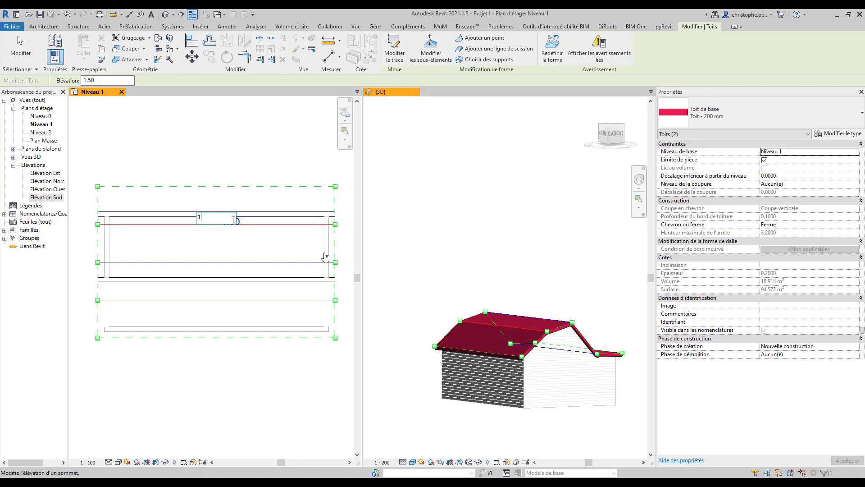
{"action": "key", "text": "Return"}
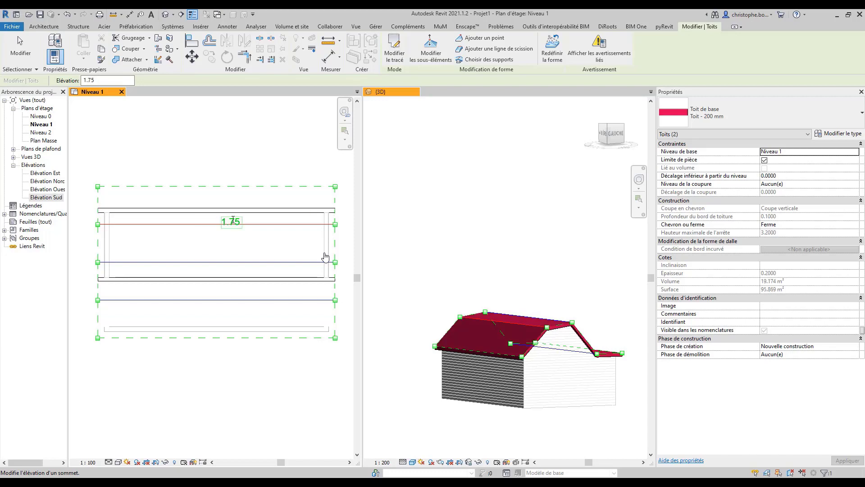
{"action": "key", "text": "Escape"}
{"action": "key", "text": "Escape"}
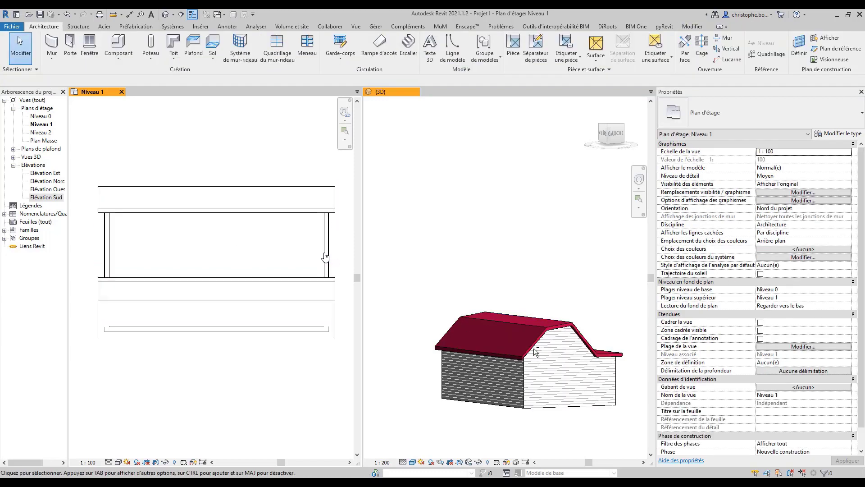
Set the elevation of the split line nearest the roof's south edge to 1.75
{"action": "left_click", "coordinate": [565, 358]}
{"action": "mouse_move", "coordinate": [567, 360]}
{"action": "middle_mouse_down", "text": "shift"}
{"action": "mouse_move", "coordinate": [501, 361]}
{"action": "mouse_move", "coordinate": [556, 361]}
{"action": "mouse_move", "coordinate": [507, 371]}
{"action": "mouse_move", "coordinate": [555, 365]}
{"action": "middle_mouse_up", "text": "shift"}
{"action": "left_click", "coordinate": [243, 280]}
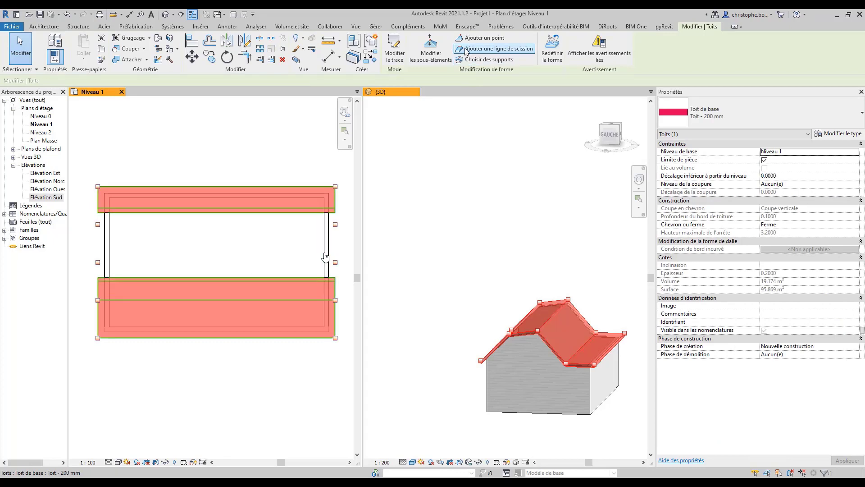
{"action": "left_click", "coordinate": [430, 45]}
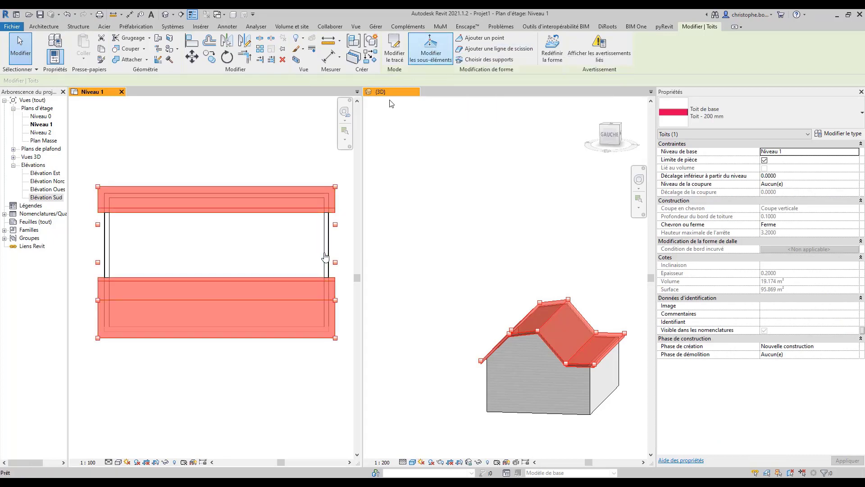
{"action": "left_click", "coordinate": [223, 300]}
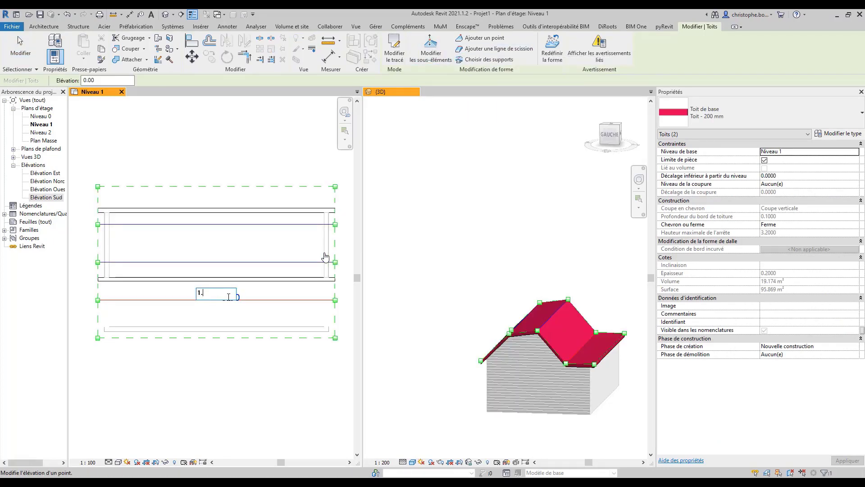
{"action": "key", "text": "Return"}
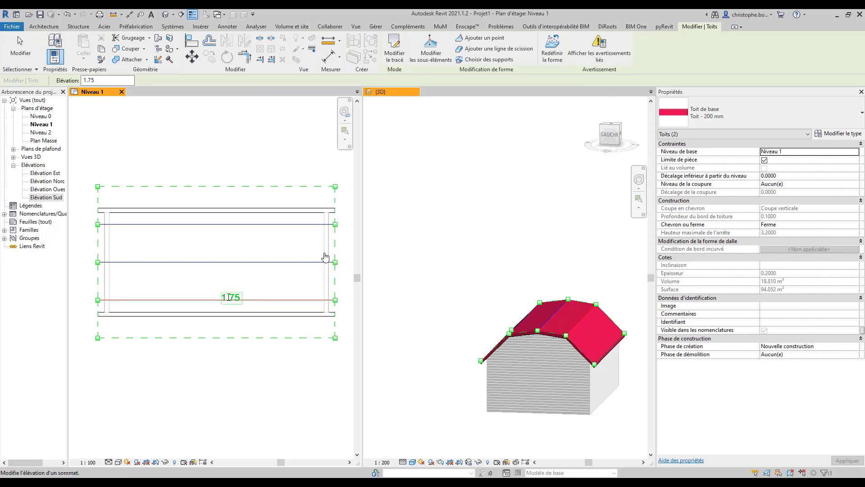
{"action": "middle_click_drag", "start_coordinate": [481, 323], "coordinate": [328, 361], "text": "shift"}
{"action": "key", "text": "Escape"}
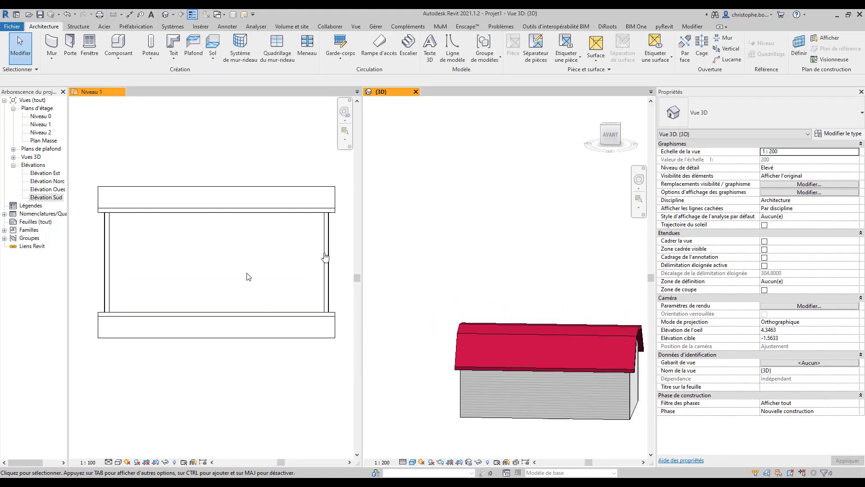
Add three north-south split lines across the full depth of the roof, at the middle and quarter points of its length
{"action": "left_click", "coordinate": [228, 210]}
{"action": "left_click", "coordinate": [222, 208]}
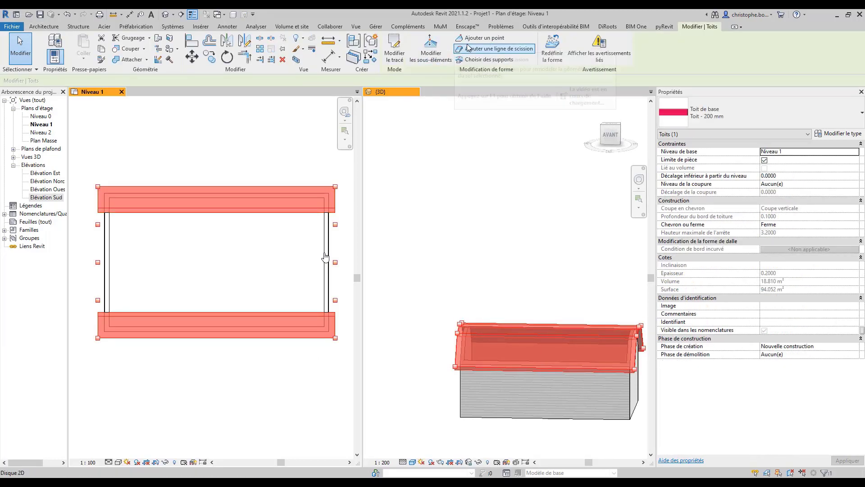
{"action": "left_click", "coordinate": [487, 49]}
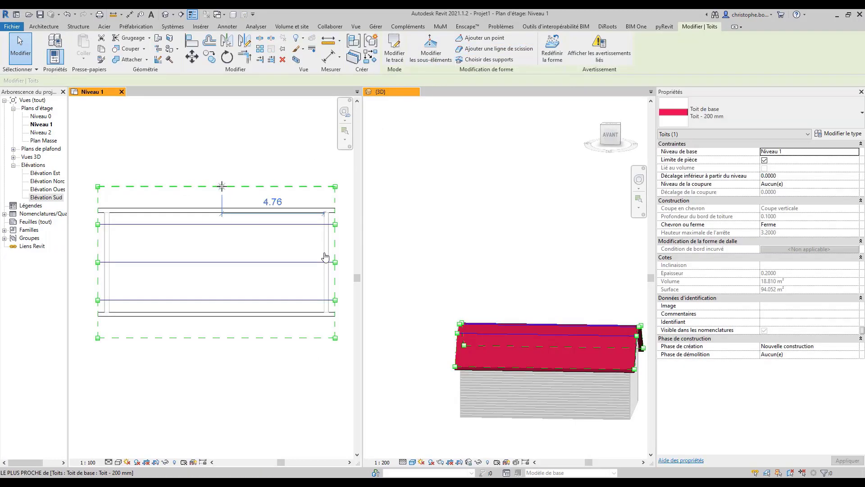
{"action": "left_click", "coordinate": [217, 185]}
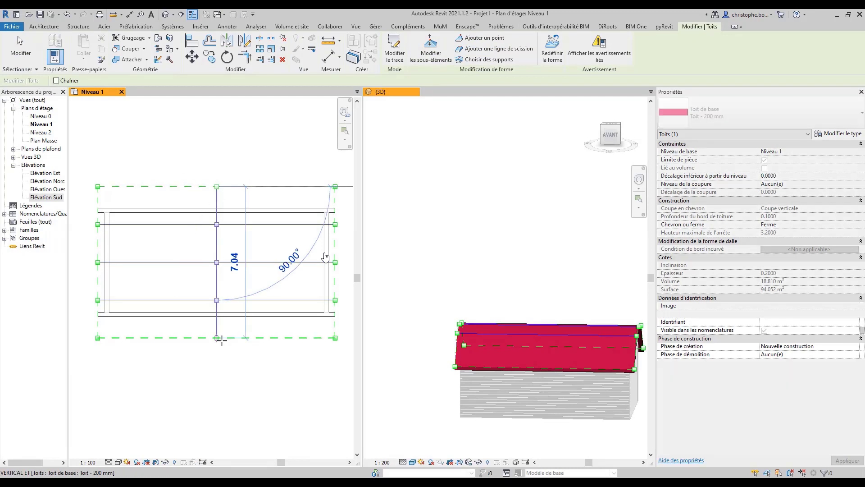
{"action": "left_click", "coordinate": [218, 338]}
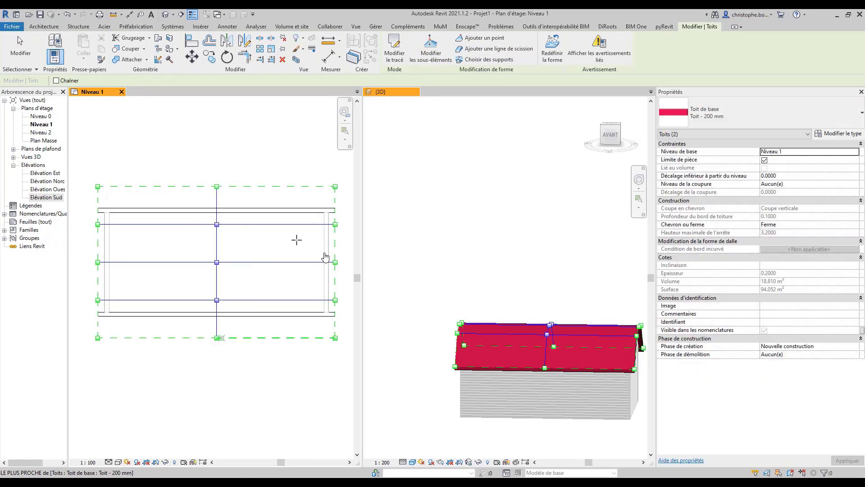
{"action": "left_click", "coordinate": [275, 185]}
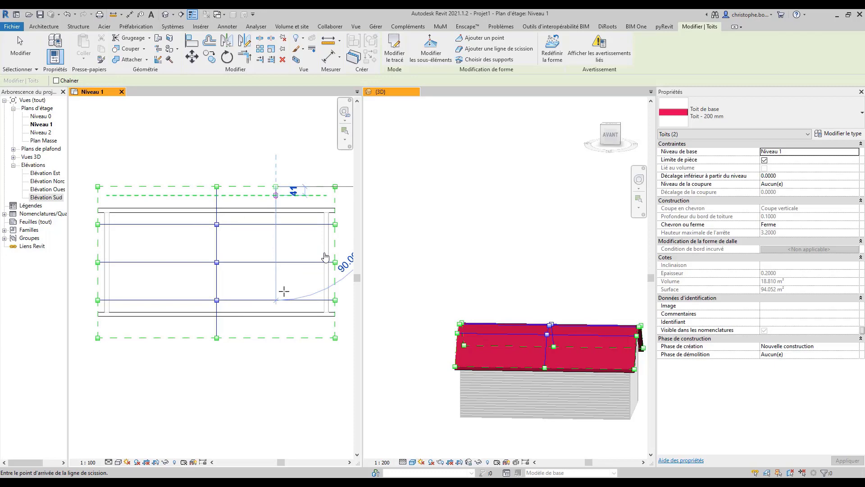
{"action": "left_click", "coordinate": [276, 327]}
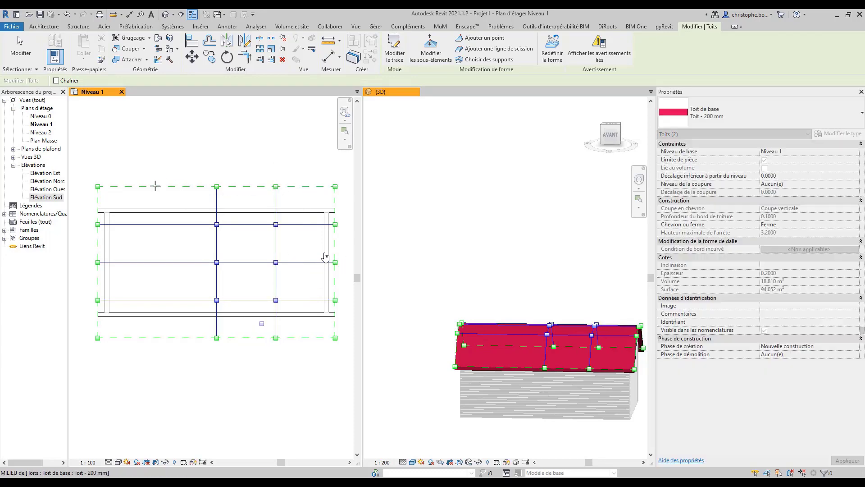
{"action": "left_click", "coordinate": [157, 186]}
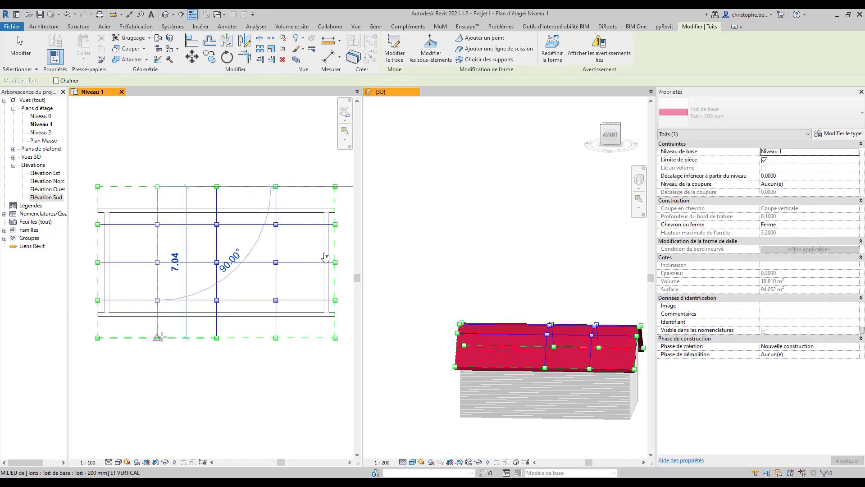
{"action": "left_click", "coordinate": [157, 337]}
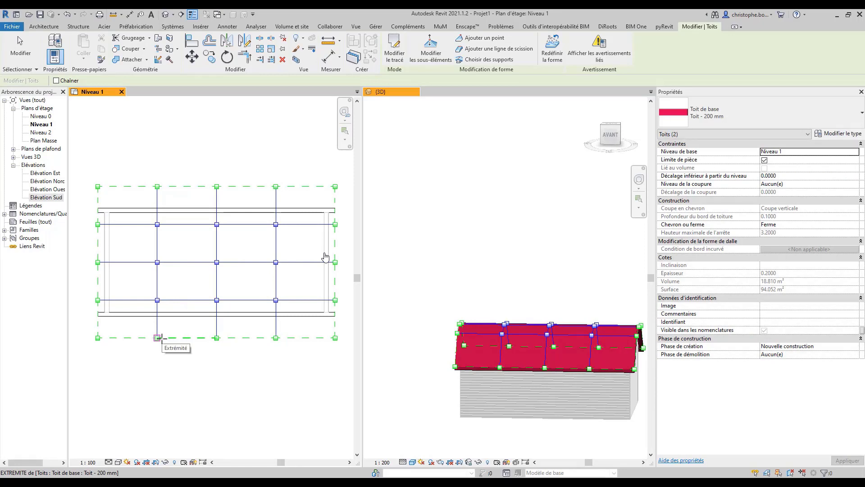
Set the elevation of the shape point at the centre of the roof's split-line grid to 2.50 and inspect the roof in 3D
{"action": "left_click", "coordinate": [433, 54]}
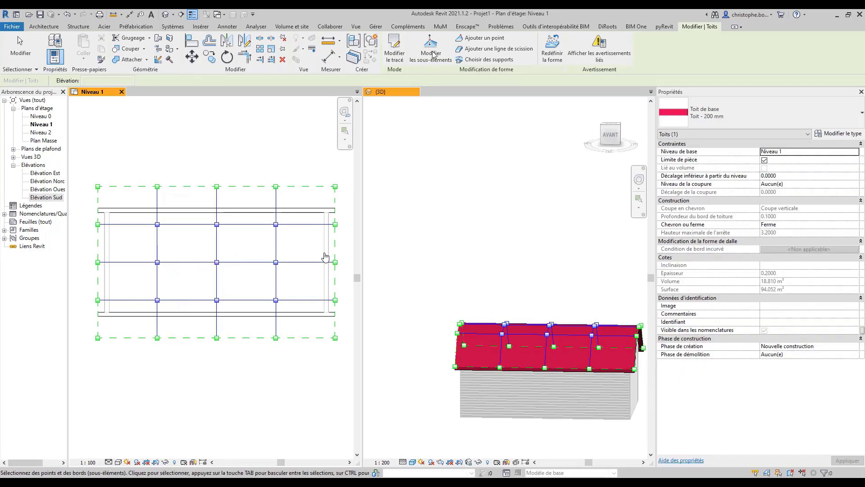
{"action": "left_click", "coordinate": [217, 262]}
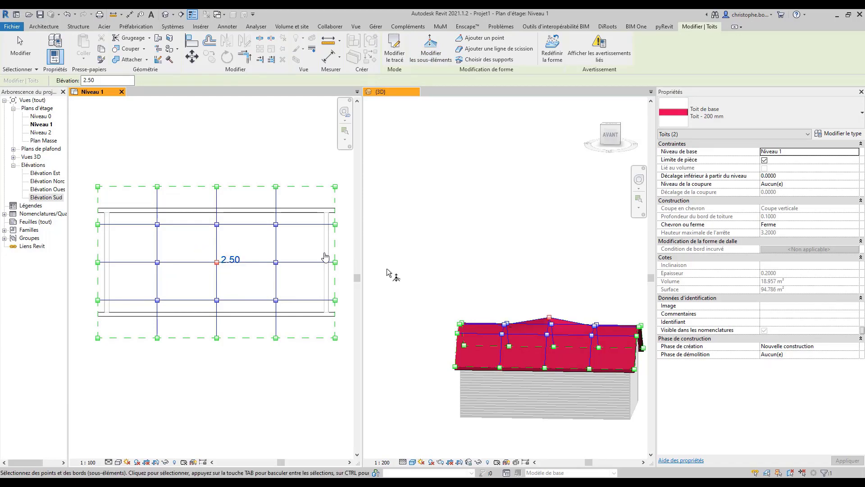
{"action": "middle_click_drag", "start_coordinate": [485, 278], "coordinate": [585, 305], "text": "shift"}
{"action": "key", "text": "Escape"}
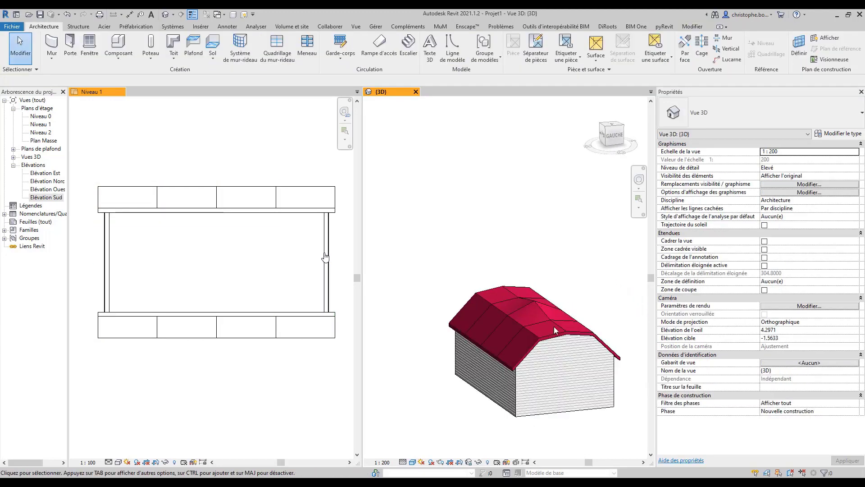
{"action": "scroll", "coordinate": [553, 331], "scroll_direction": "up", "scroll_amount": 4}
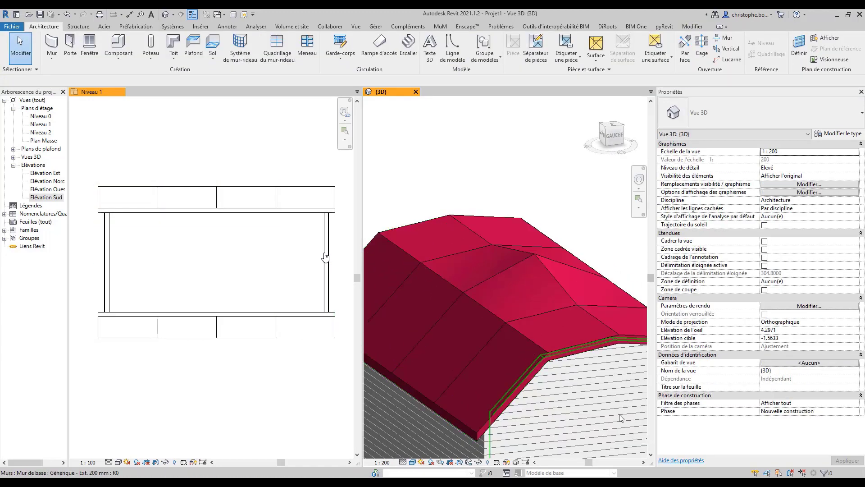
{"action": "middle_click_drag", "start_coordinate": [620, 418], "coordinate": [322, 297], "text": "shift"}
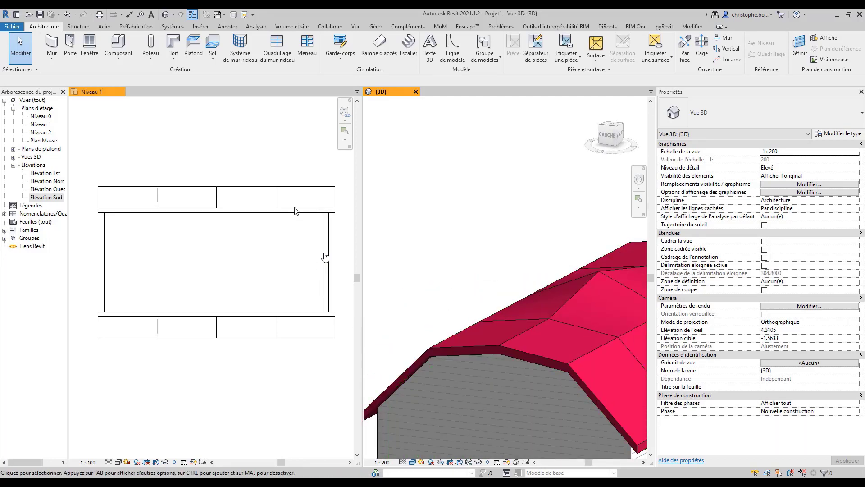
Raise the roof's centre point to an elevation of 6 and inspect the peak from several sides in 3D
{"action": "left_click", "coordinate": [310, 214]}
{"action": "left_click", "coordinate": [310, 213]}
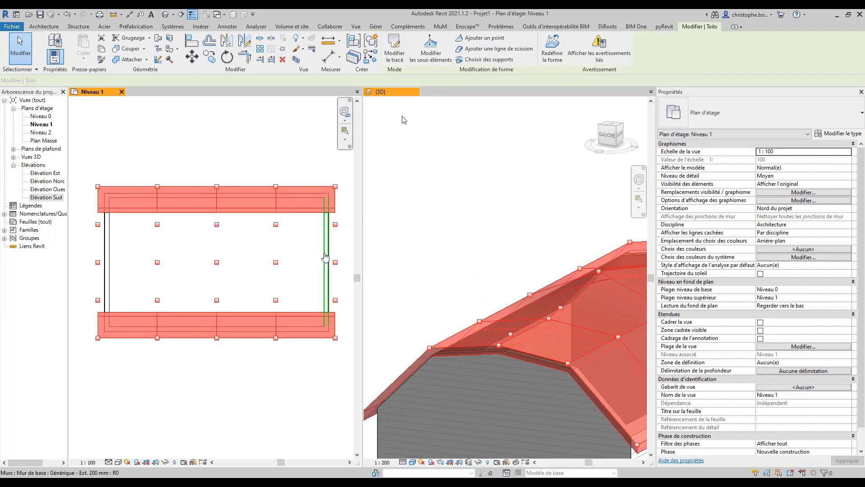
{"action": "left_click", "coordinate": [430, 47]}
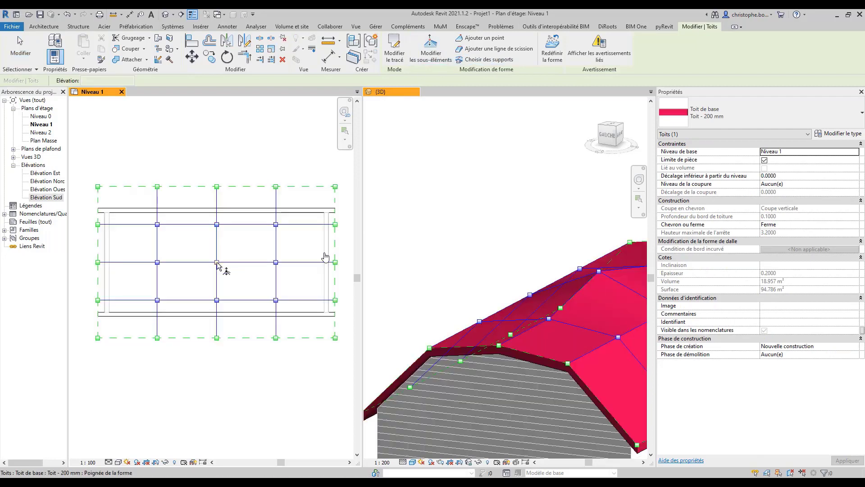
{"action": "left_click", "coordinate": [216, 263]}
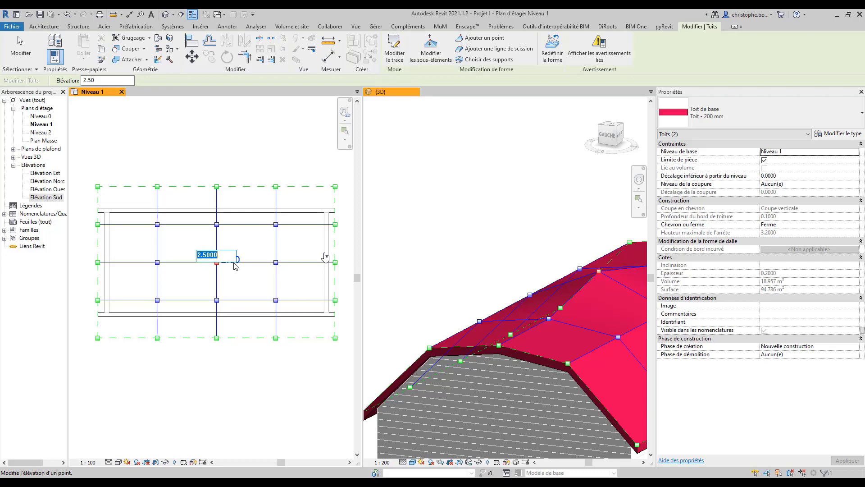
{"action": "left_click", "coordinate": [234, 263]}
{"action": "type", "text": "6"}
{"action": "key", "text": "Return"}
{"action": "middle_click", "coordinate": [444, 260], "text": "shift"}
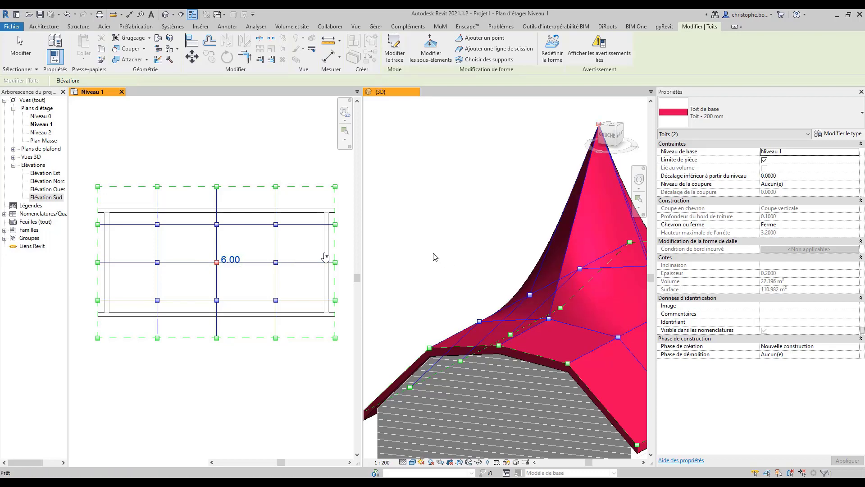
{"action": "middle_click_drag", "start_coordinate": [443, 260], "coordinate": [548, 309], "text": "shift"}
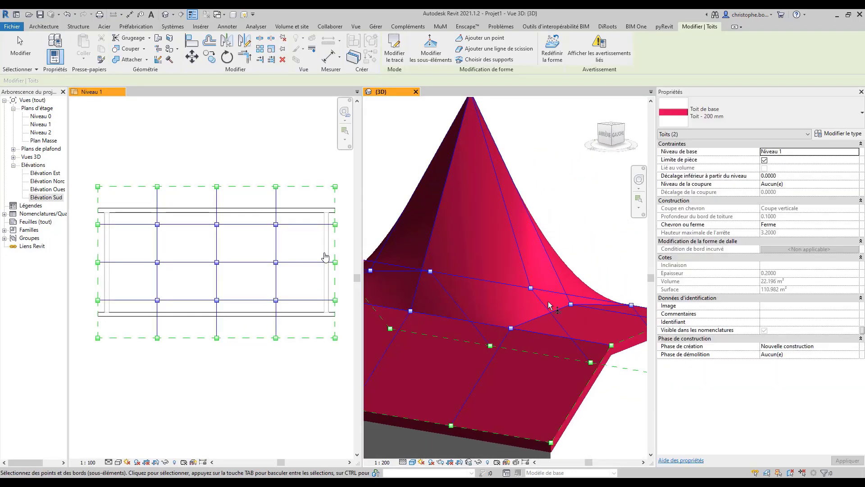
{"action": "scroll", "coordinate": [548, 308], "scroll_direction": "down", "scroll_amount": 3}
{"action": "middle_click_drag", "start_coordinate": [575, 268], "coordinate": [624, 281], "text": "shift"}
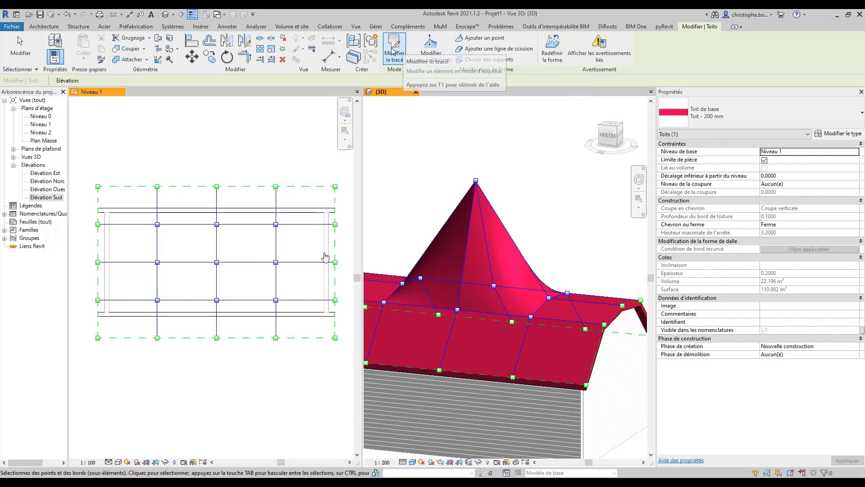
{"action": "key", "text": "Escape"}
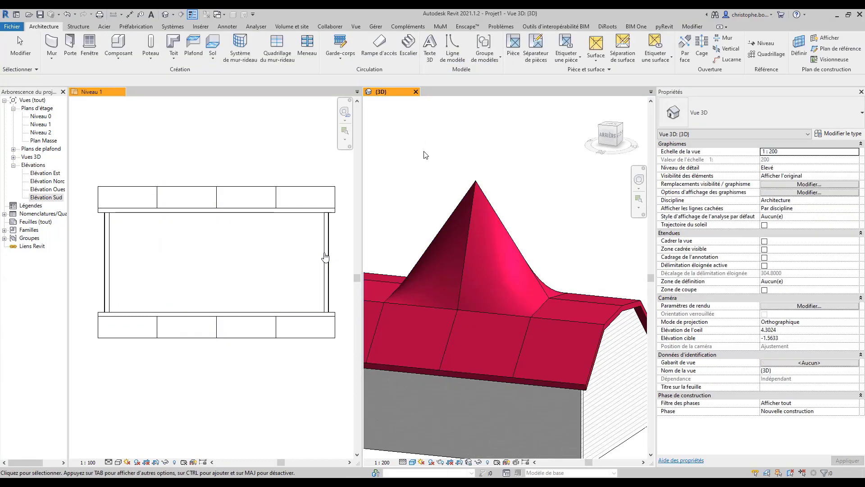
{"action": "middle_click_drag", "start_coordinate": [531, 295], "coordinate": [451, 326], "text": "shift"}
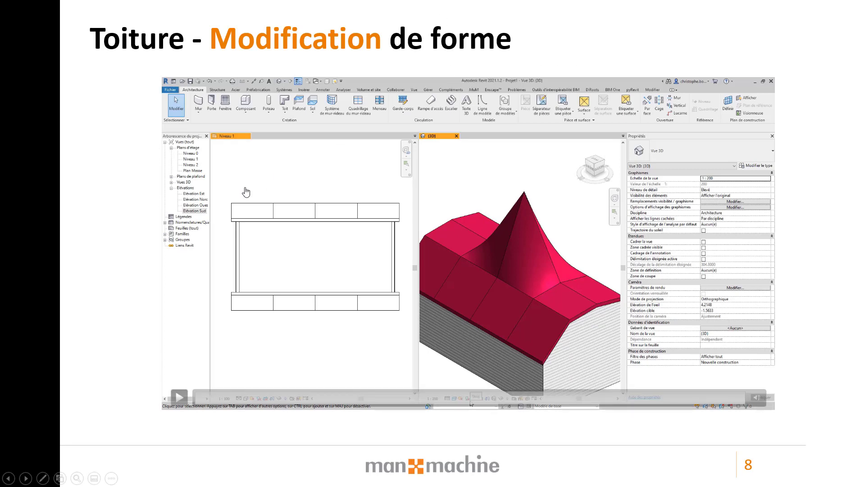
{"action": "left_click", "coordinate": [109, 334]}
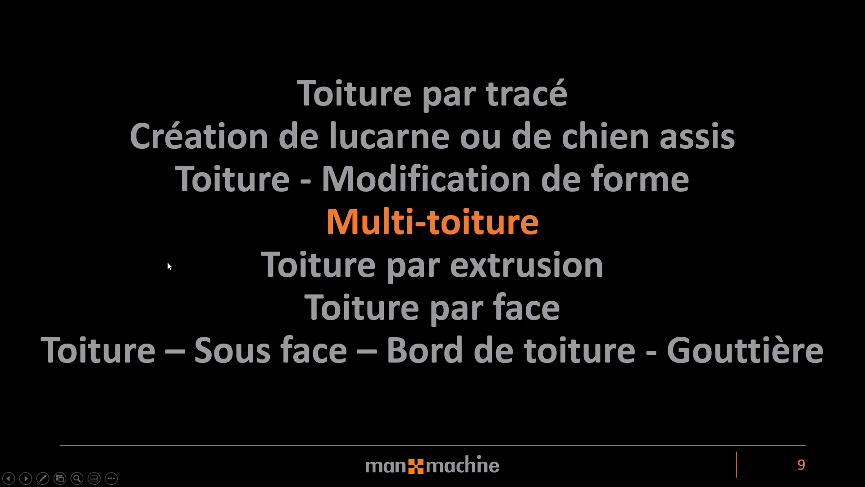
{"action": "left_click", "coordinate": [147, 248]}
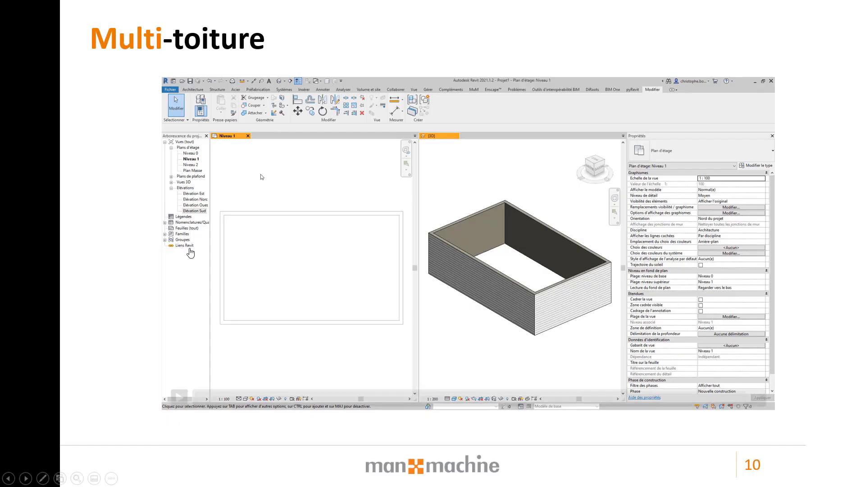
{"action": "left_click", "coordinate": [334, 237]}
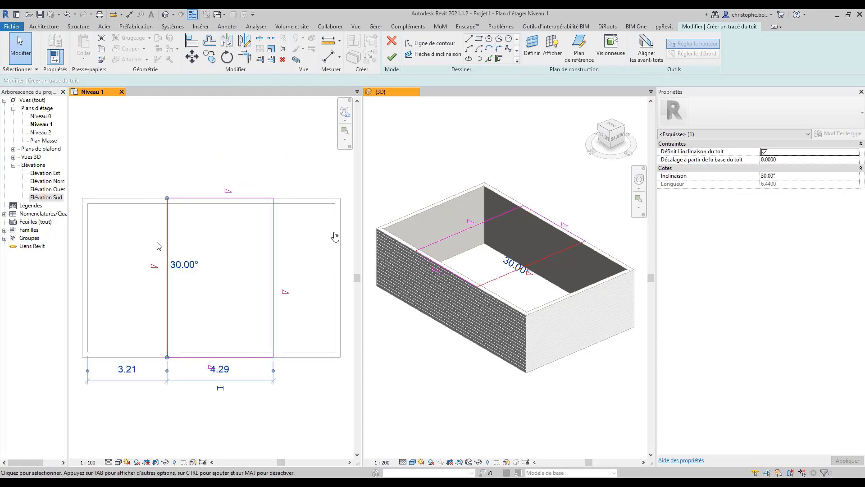
Set the distance from the west wall's inner face to the roof sketch's west edge to 2.5
{"action": "left_click", "coordinate": [130, 373]}
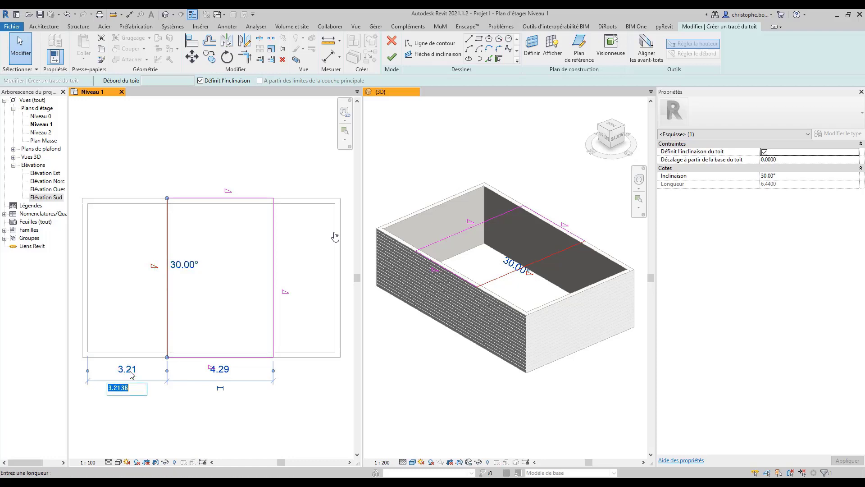
{"action": "type", "text": "2.5"}
{"action": "key", "text": "Return"}
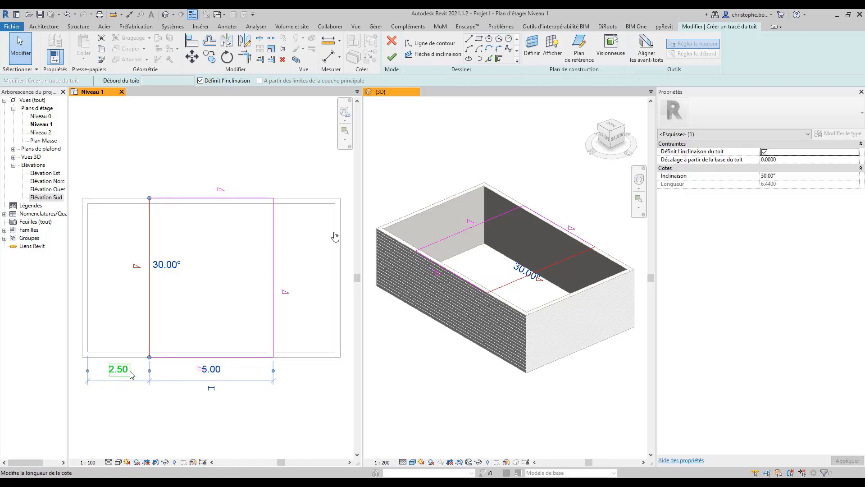
{"action": "key", "text": "Escape"}
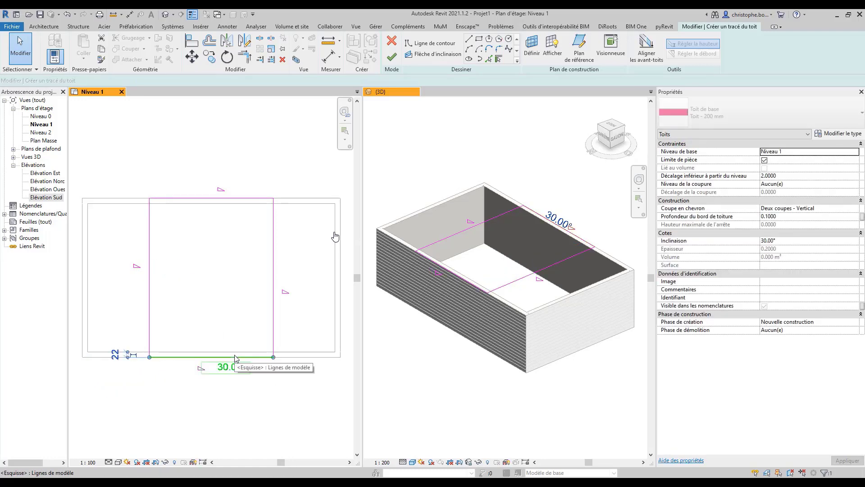
Set the roof sketch's south and north edges 0.52 outward from the inner faces of their walls
{"action": "left_click", "coordinate": [235, 358]}
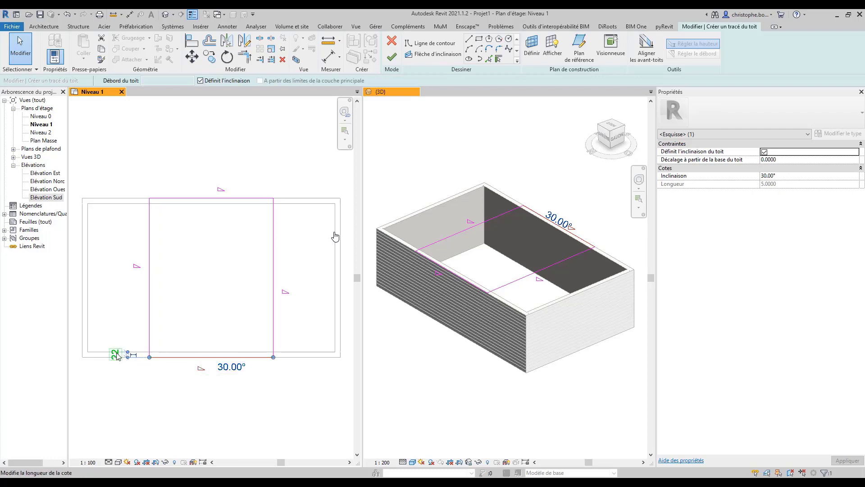
{"action": "left_click", "coordinate": [116, 354]}
{"action": "left_click", "coordinate": [107, 354]}
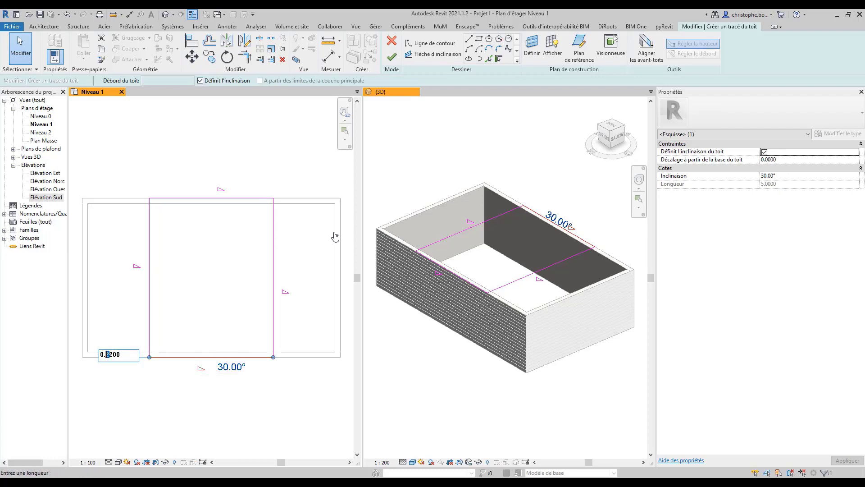
{"action": "key", "text": "Return"}
{"action": "key", "text": "Escape"}
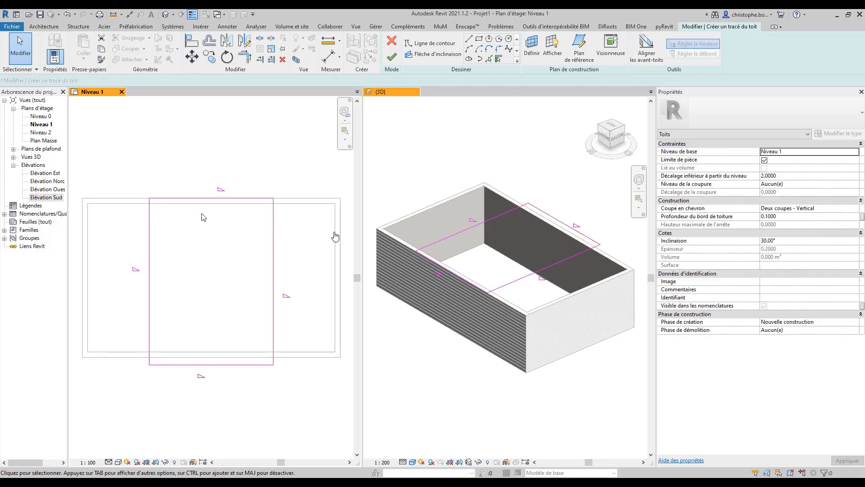
{"action": "left_click", "coordinate": [194, 198]}
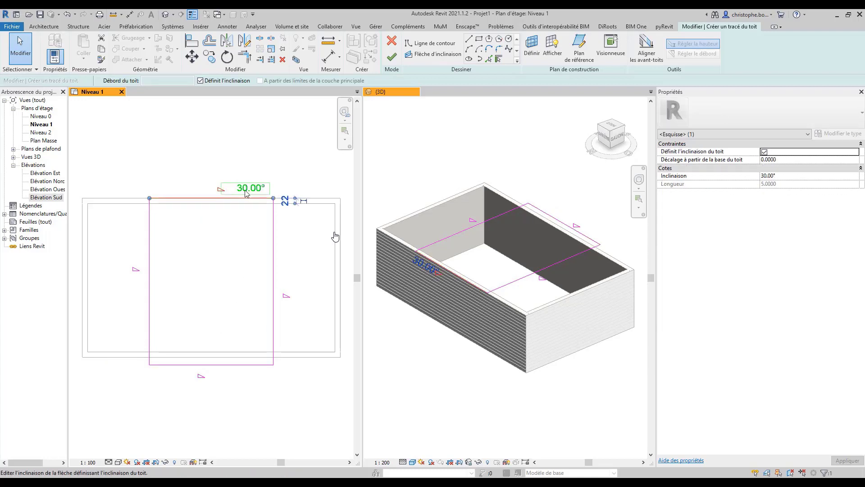
{"action": "left_click", "coordinate": [286, 199]}
{"action": "left_click", "coordinate": [292, 201]}
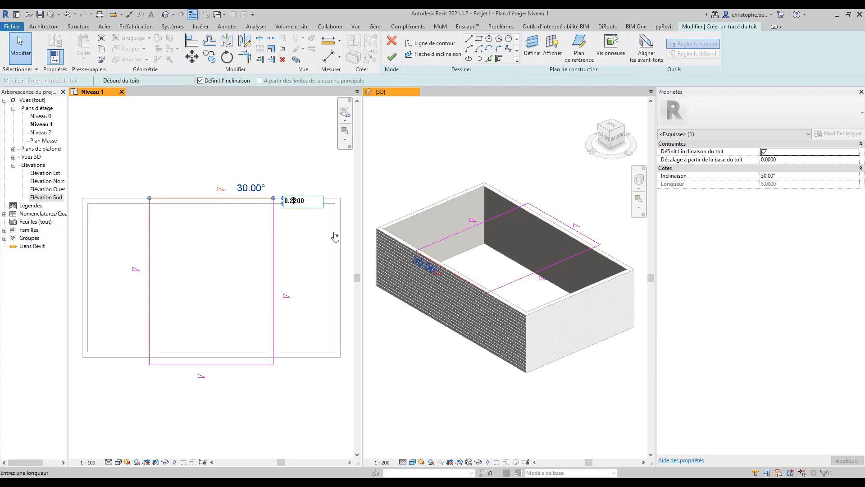
{"action": "key", "text": "Return"}
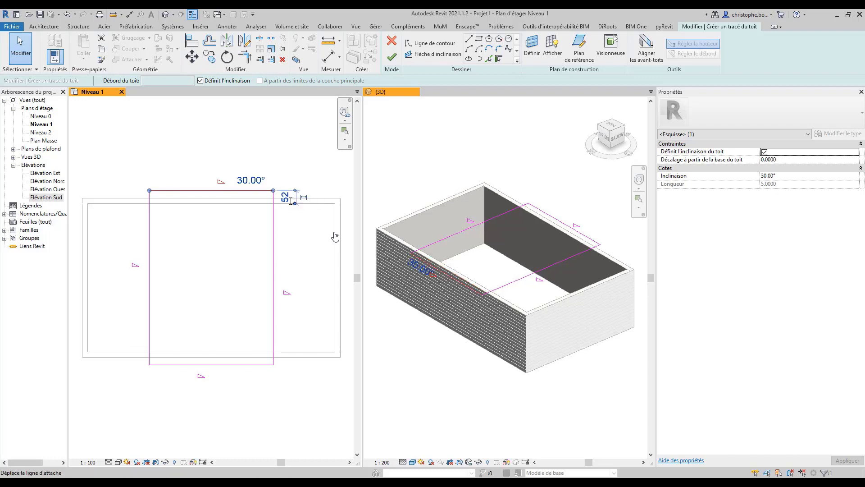
{"action": "key", "text": "Escape"}
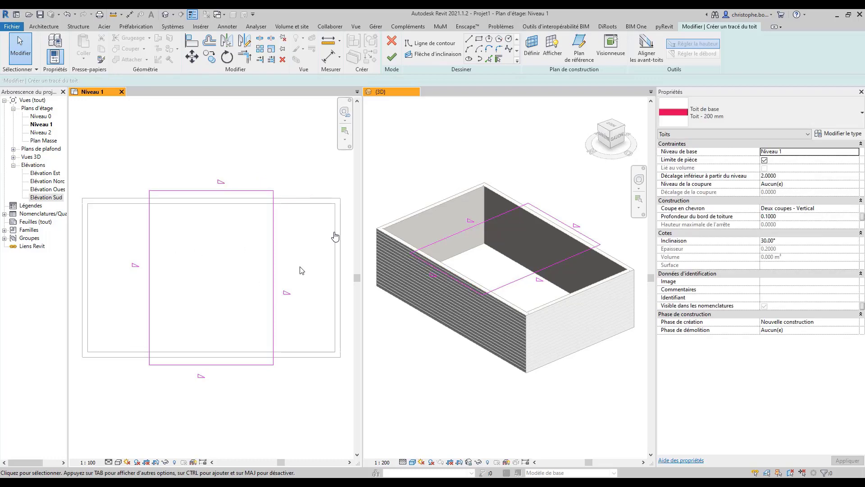
Remove the slope definition from the sketch's east and west edges, and finish the roof with a 15° slope
{"action": "left_click_drag", "start_coordinate": [293, 259], "coordinate": [144, 246]}
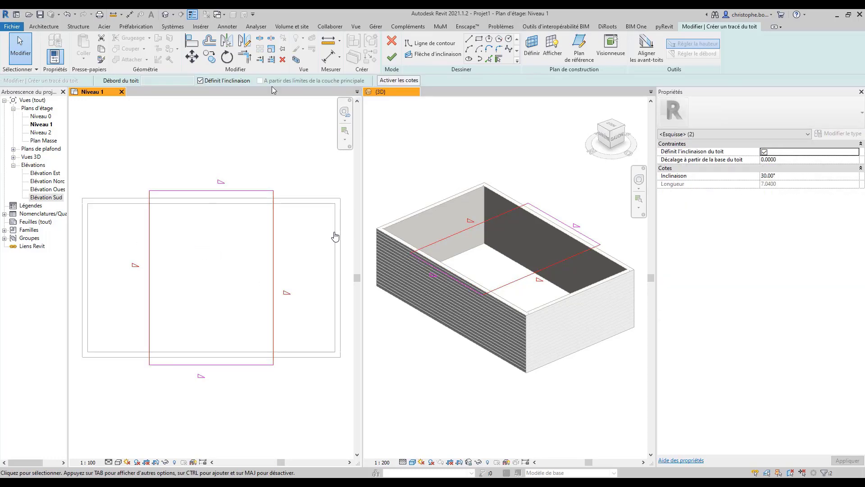
{"action": "left_click", "coordinate": [204, 248]}
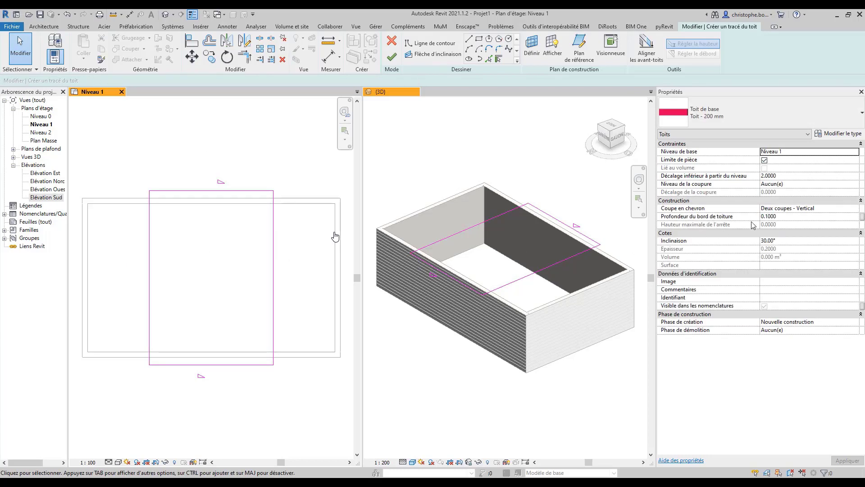
{"action": "left_click", "coordinate": [781, 242]}
{"action": "type", "text": "15"}
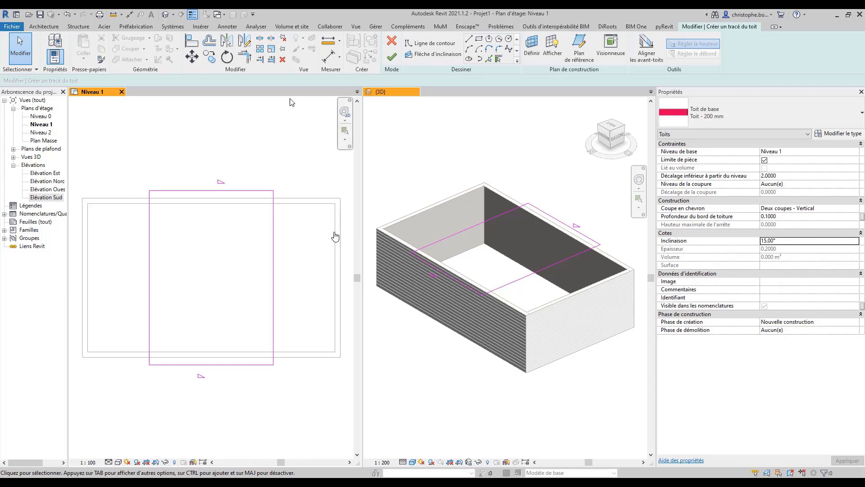
{"action": "left_click", "coordinate": [391, 56]}
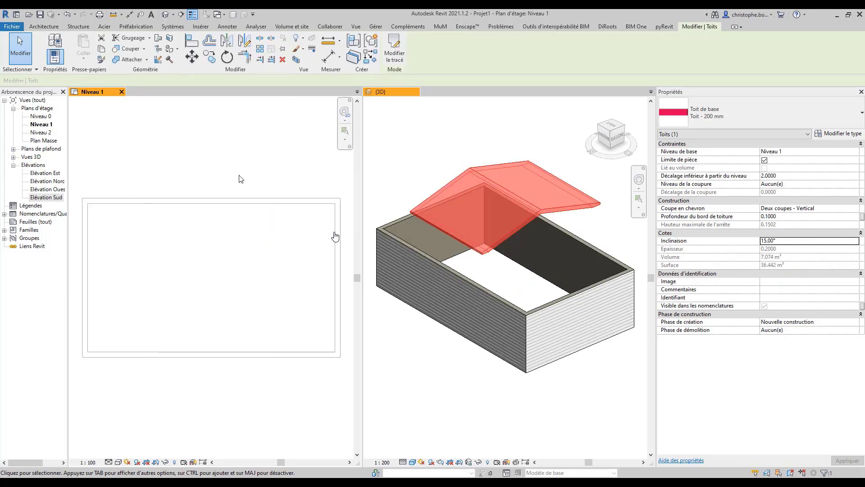
Set the new gable roof's slope to 45° and its base offset from the level to 0
{"action": "left_click", "coordinate": [509, 232]}
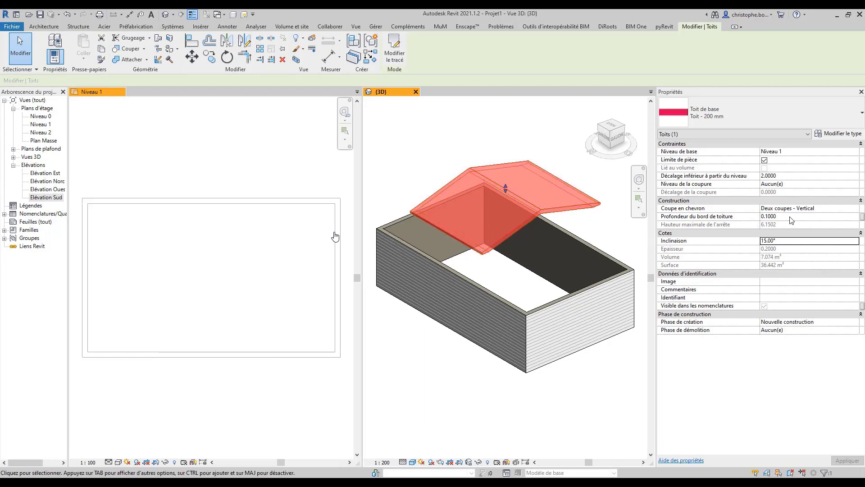
{"action": "left_click", "coordinate": [793, 176]}
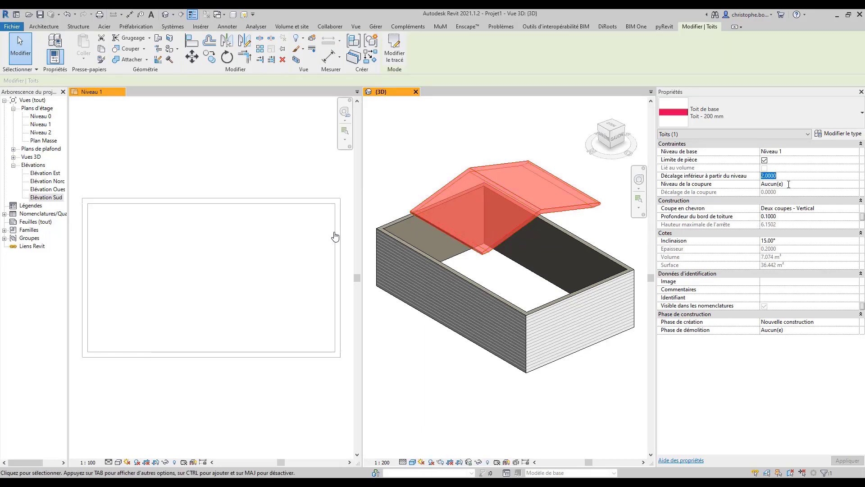
{"action": "left_click", "coordinate": [785, 240]}
{"action": "type", "text": "45"}
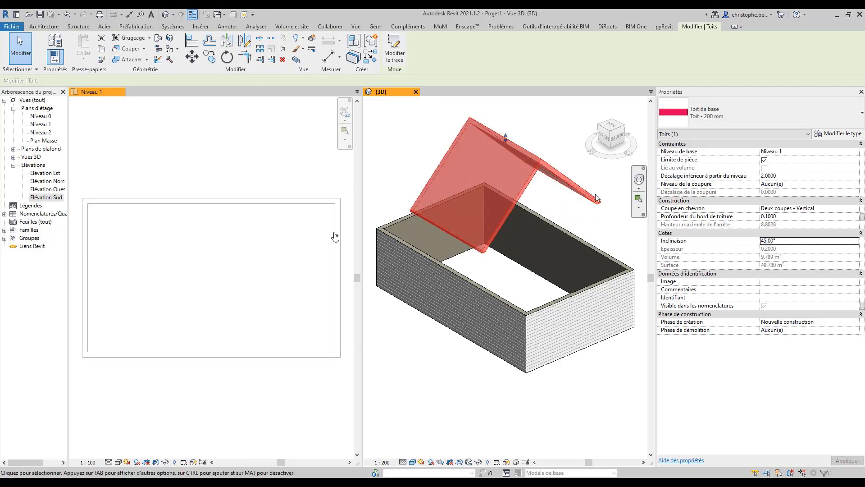
{"action": "left_click", "coordinate": [783, 177]}
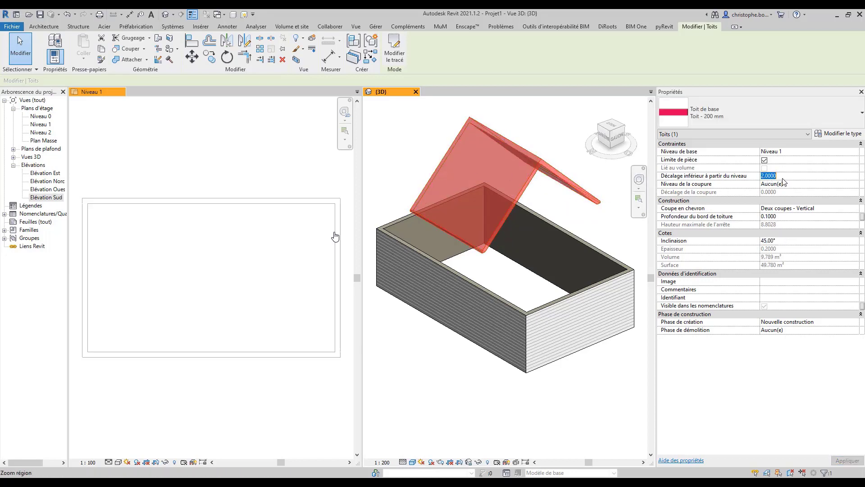
{"action": "key", "text": "Return"}
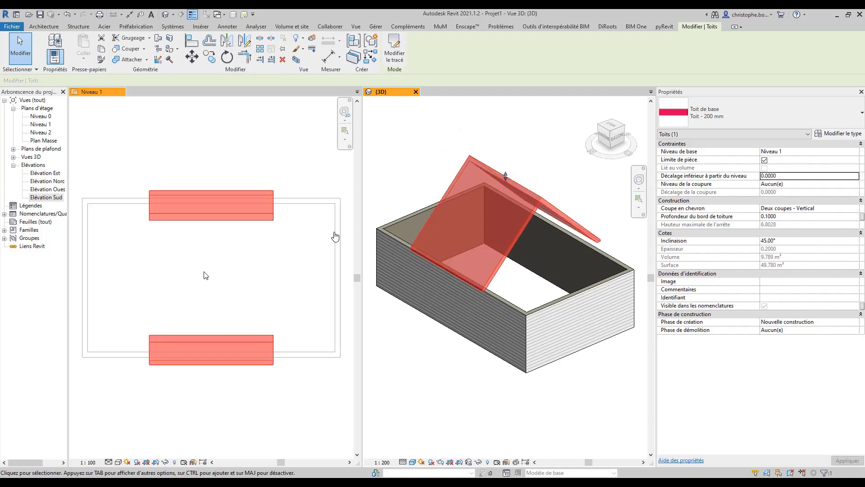
Start a footprint roof on Niveau 1 and sketch a 2.72 by 6.74 rectangle from the gable roof's northeast corner to the walls' outer southeast corner
{"action": "left_click", "coordinate": [233, 162]}
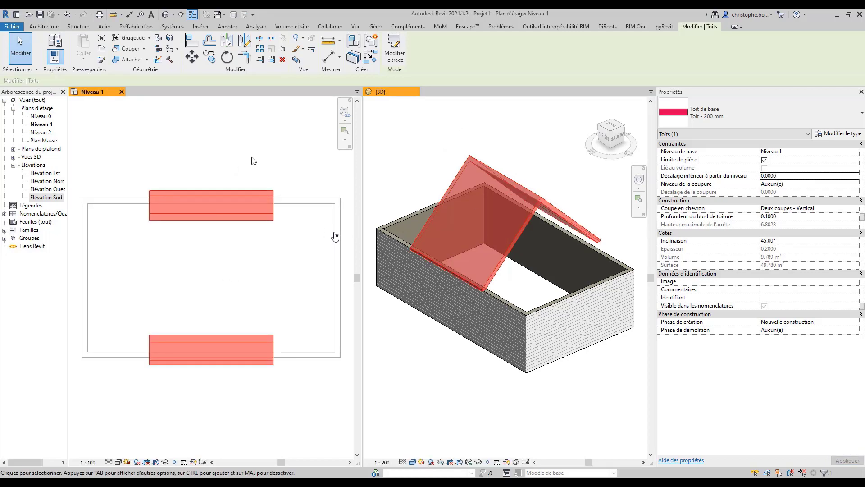
{"action": "left_click", "coordinate": [254, 161]}
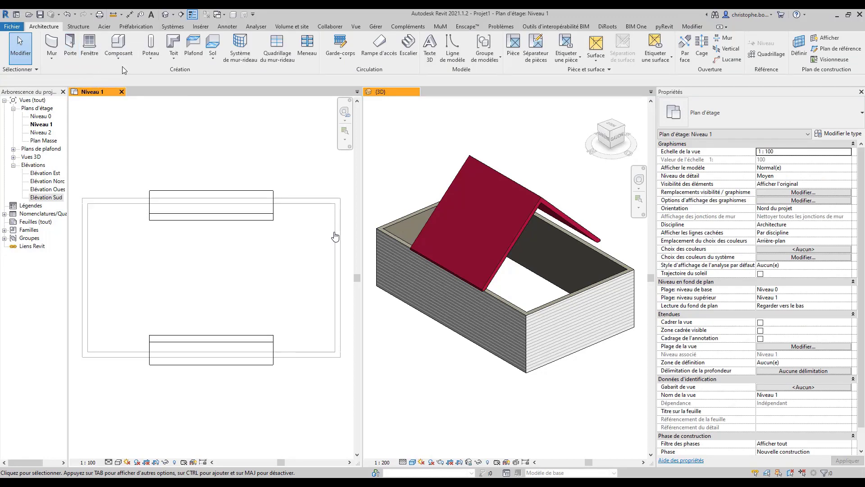
{"action": "left_click", "coordinate": [174, 43]}
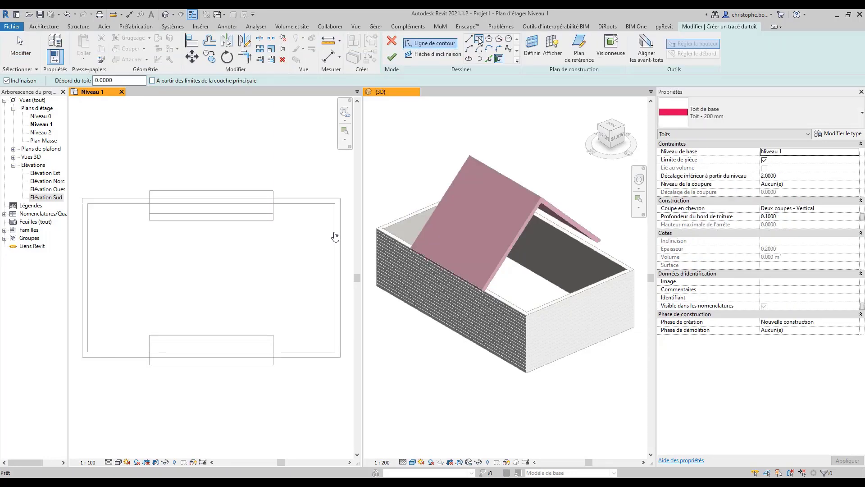
{"action": "left_click", "coordinate": [479, 39]}
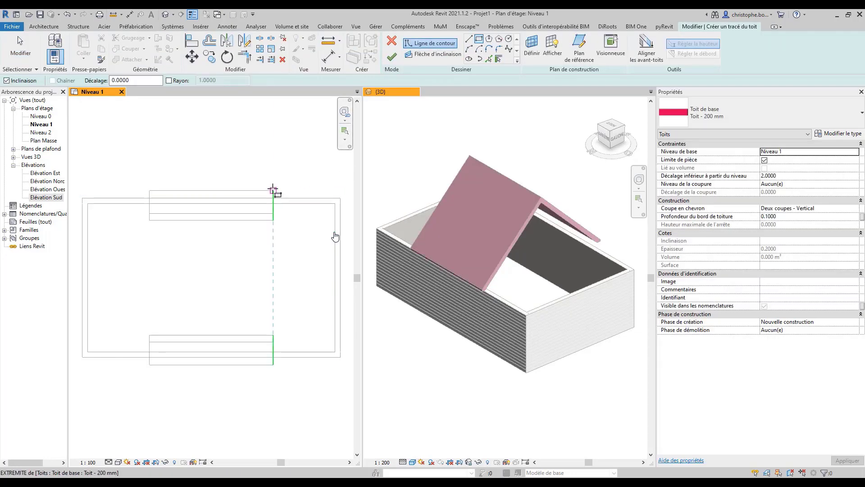
{"action": "left_click", "coordinate": [273, 191]}
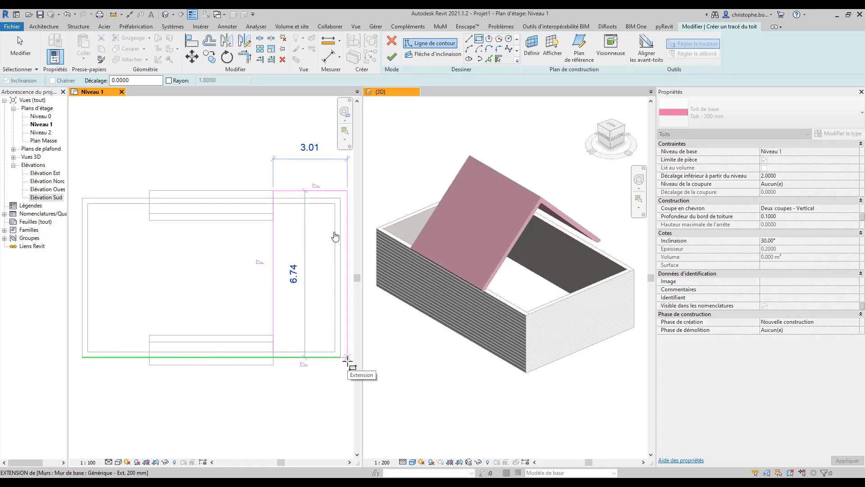
{"action": "left_click", "coordinate": [341, 357]}
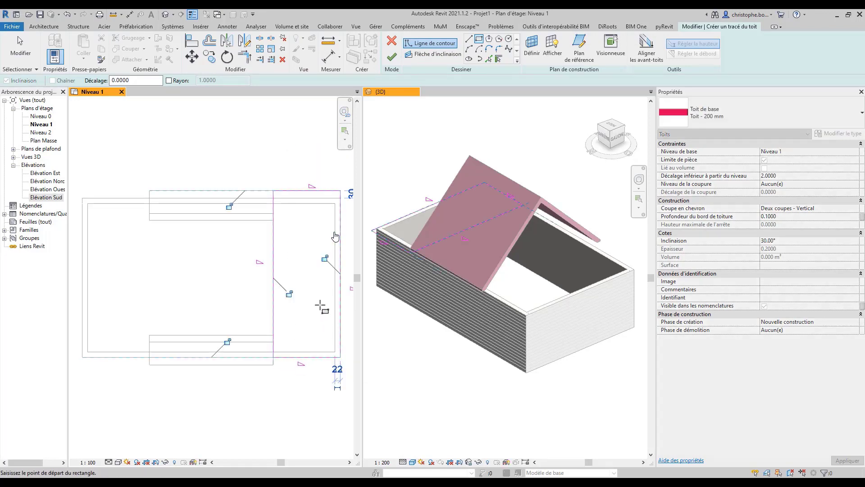
{"action": "key", "text": "Escape"}
{"action": "key", "text": "Escape"}
{"action": "middle_click_drag", "start_coordinate": [297, 259], "coordinate": [252, 252]}
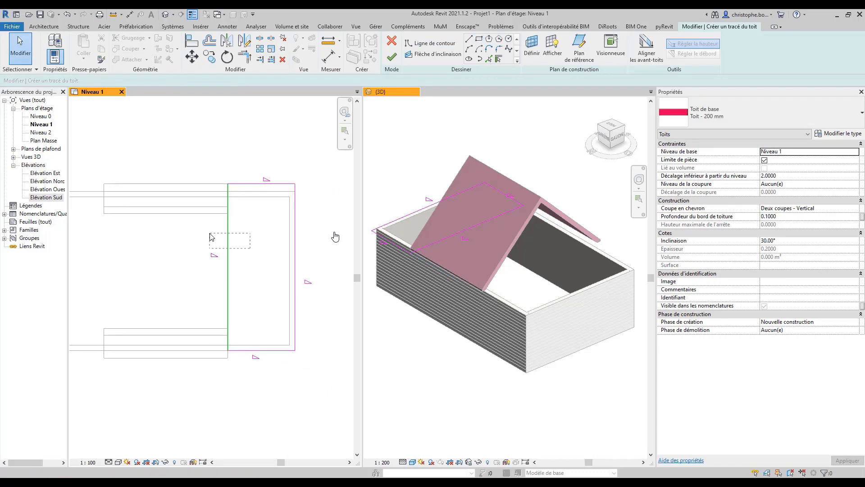
Remove the slope definition from the sketch's west edge and set its south edge 0.52 outward from the south wall's inner face
{"action": "left_click", "coordinate": [227, 238]}
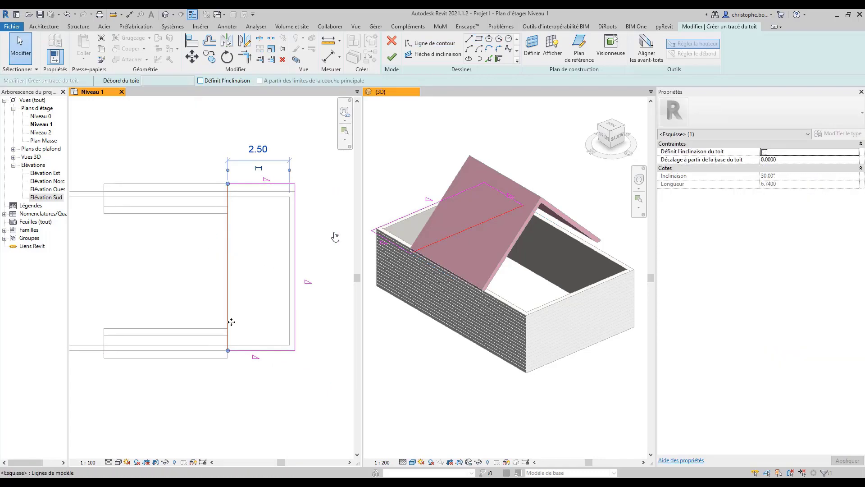
{"action": "scroll", "coordinate": [236, 381], "scroll_direction": "up", "scroll_amount": 3}
{"action": "left_click", "coordinate": [246, 328]}
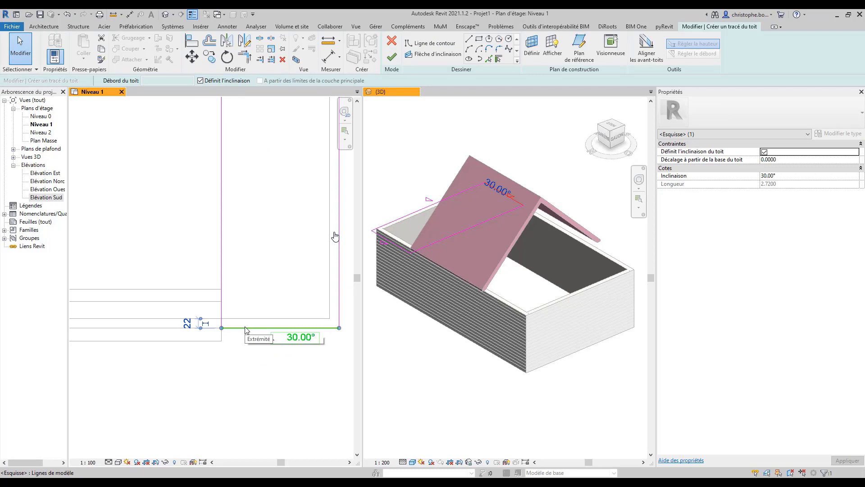
{"action": "left_click", "coordinate": [187, 324]}
{"action": "left_click", "coordinate": [180, 323]}
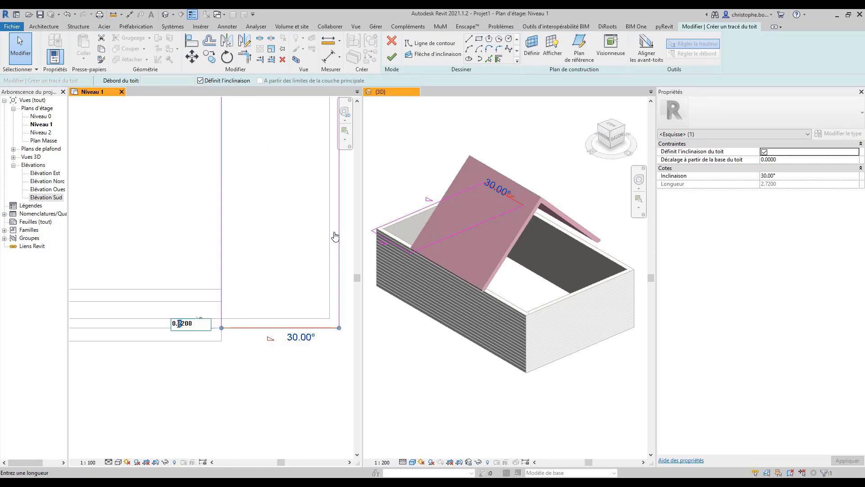
{"action": "type", "text": "5200"}
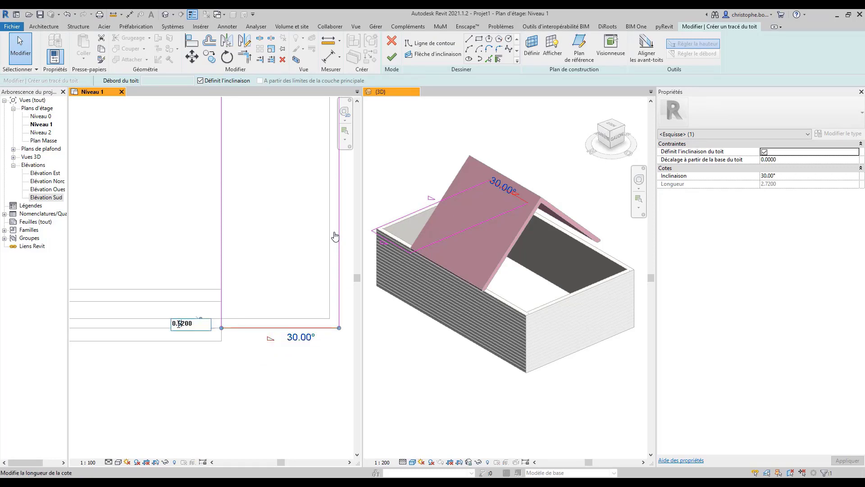
{"action": "key", "text": "Return"}
{"action": "scroll", "coordinate": [205, 334], "scroll_direction": "down", "scroll_amount": 2}
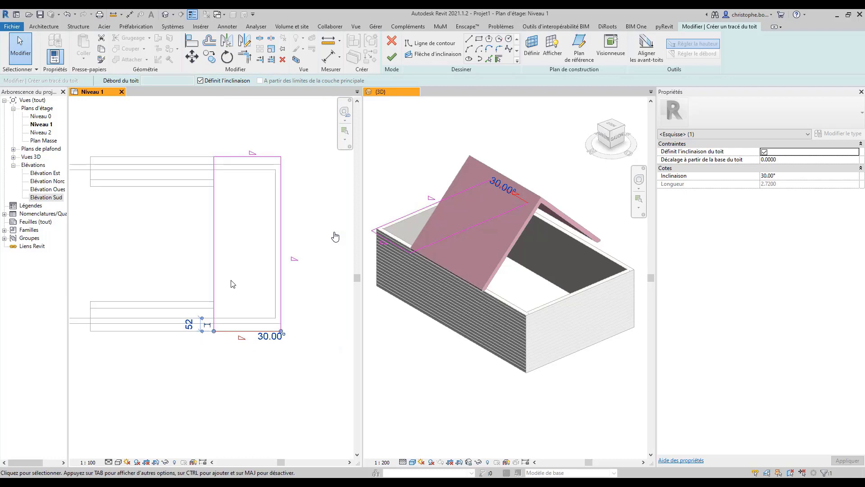
Set the roof sketch's east edge 0.52 outward from the inner face of the east wall
{"action": "left_click", "coordinate": [280, 232]}
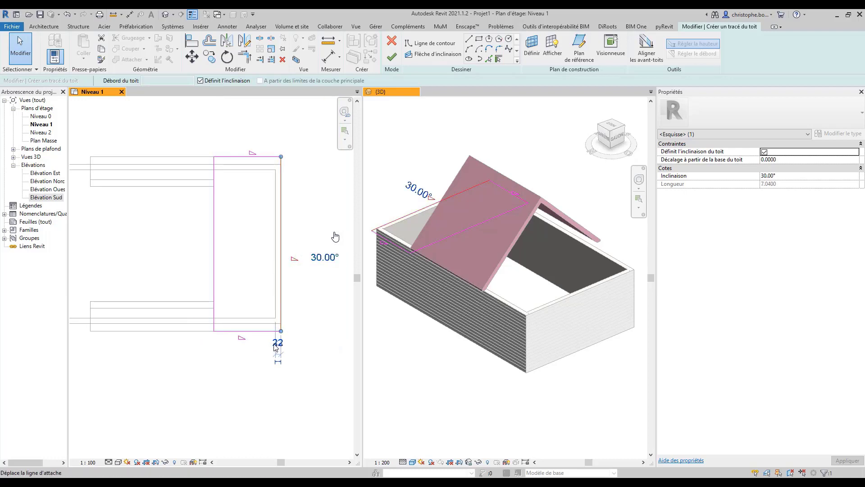
{"action": "scroll", "coordinate": [274, 347], "scroll_direction": "up", "scroll_amount": 2}
{"action": "left_click", "coordinate": [284, 356]}
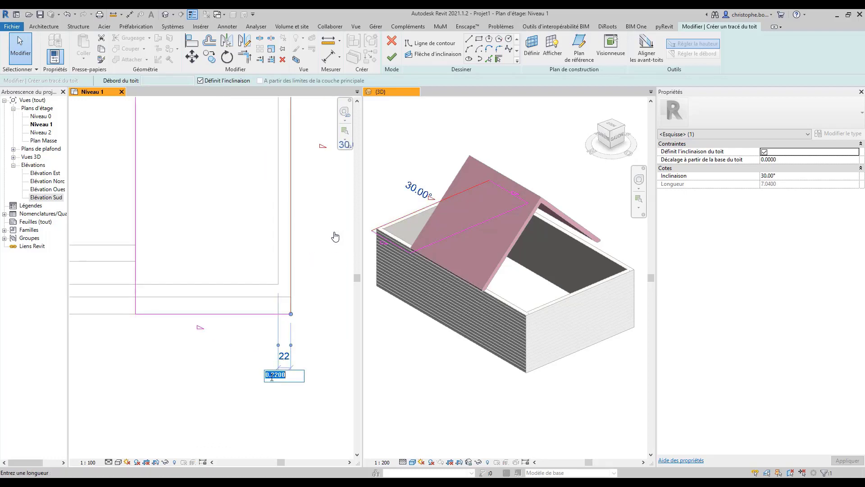
{"action": "left_click_drag", "start_coordinate": [272, 378], "coordinate": [274, 375]}
{"action": "type", "text": "5"}
{"action": "key", "text": "Return"}
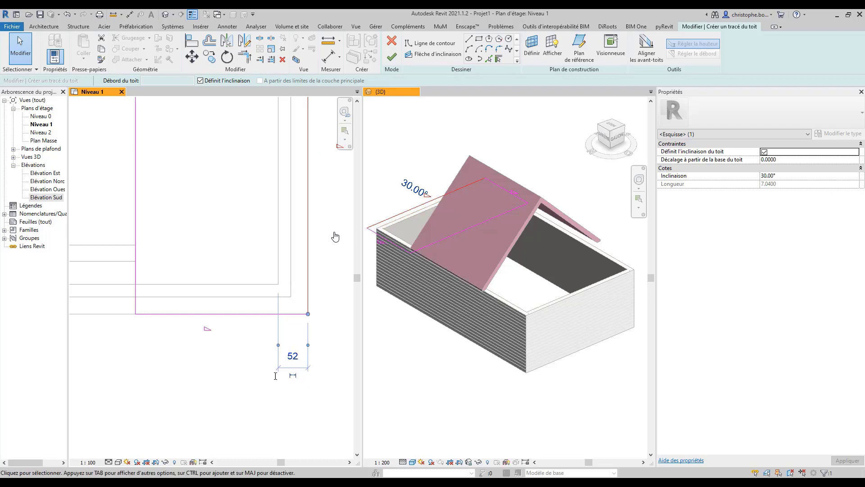
{"action": "scroll", "coordinate": [239, 255], "scroll_direction": "down", "scroll_amount": 4}
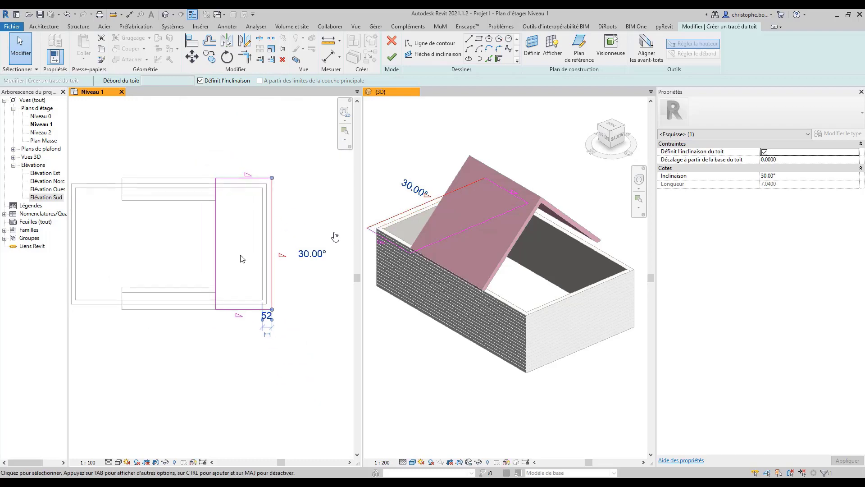
{"action": "left_click", "coordinate": [239, 252]}
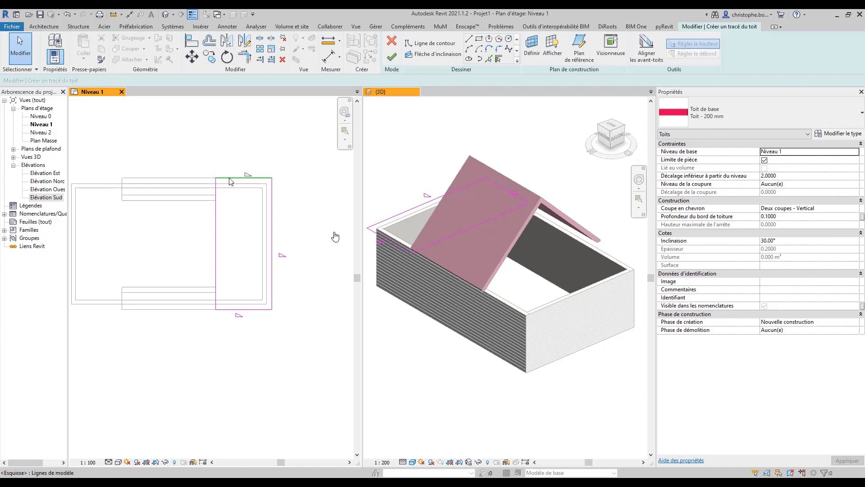
Set the slope of the roof sketch's north and south edges to 45°
{"action": "left_click", "coordinate": [275, 215]}
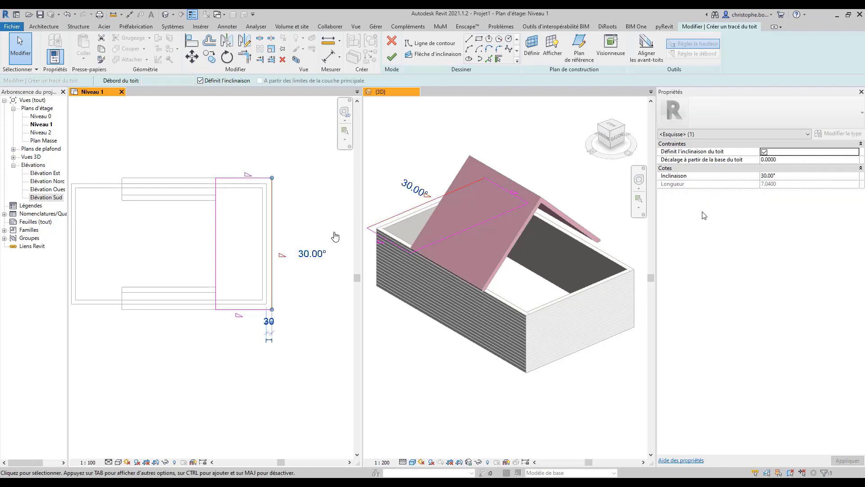
{"action": "left_click", "coordinate": [216, 189]}
{"action": "left_click", "coordinate": [225, 178]}
{"action": "left_click", "coordinate": [225, 179]}
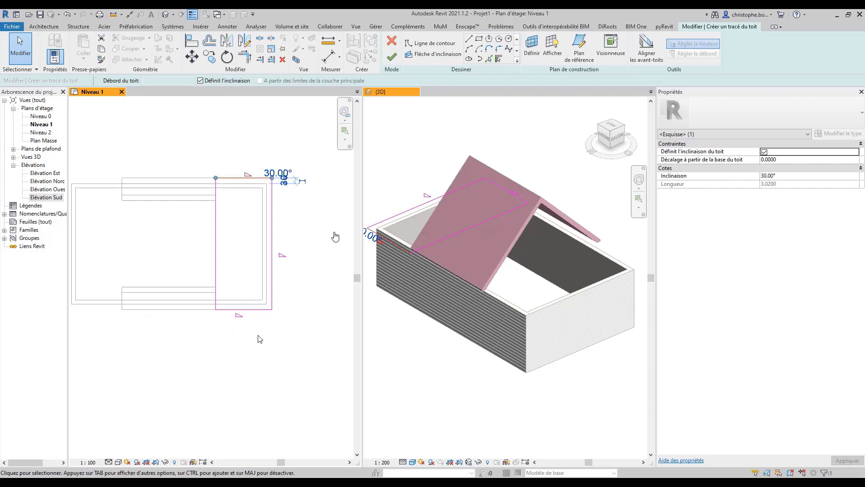
{"action": "left_click_drag", "start_coordinate": [255, 339], "coordinate": [234, 162]}
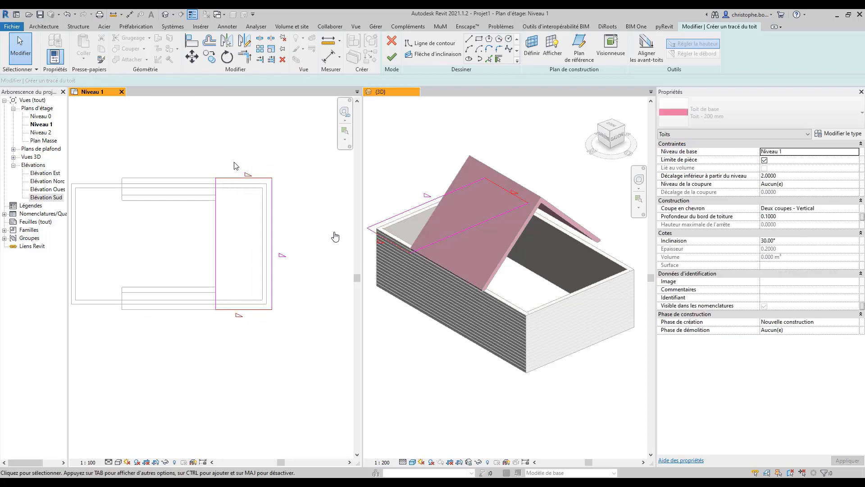
{"action": "left_click", "coordinate": [793, 176]}
{"action": "type", "text": "4"}
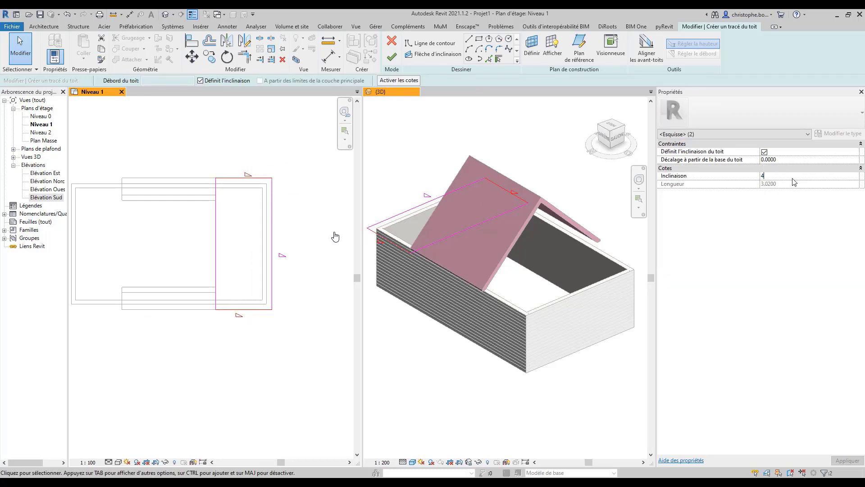
{"action": "type", "text": "5"}
{"action": "key", "text": "Return"}
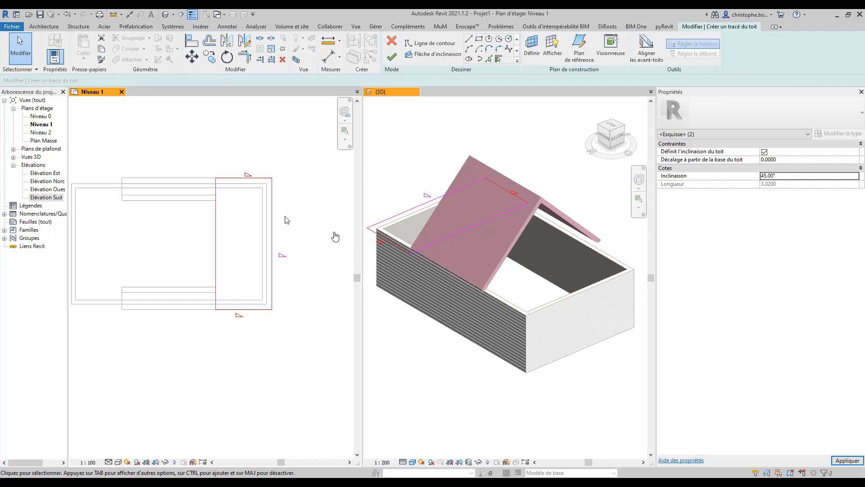
{"action": "left_click", "coordinate": [286, 220]}
Set the slope of the roof sketch's east edge to 22.5°
{"action": "left_click", "coordinate": [272, 224]}
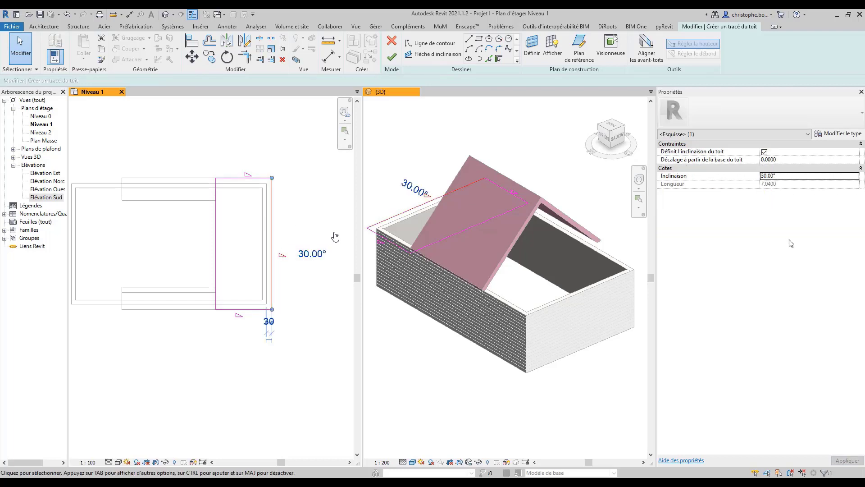
{"action": "left_click", "coordinate": [780, 177]}
{"action": "type", "text": "2"}
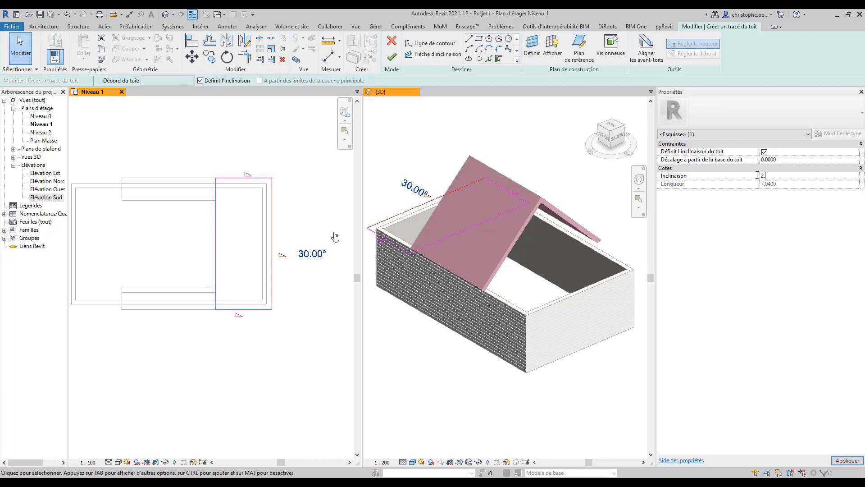
{"action": "type", "text": "2.5"}
{"action": "key", "text": "Return"}
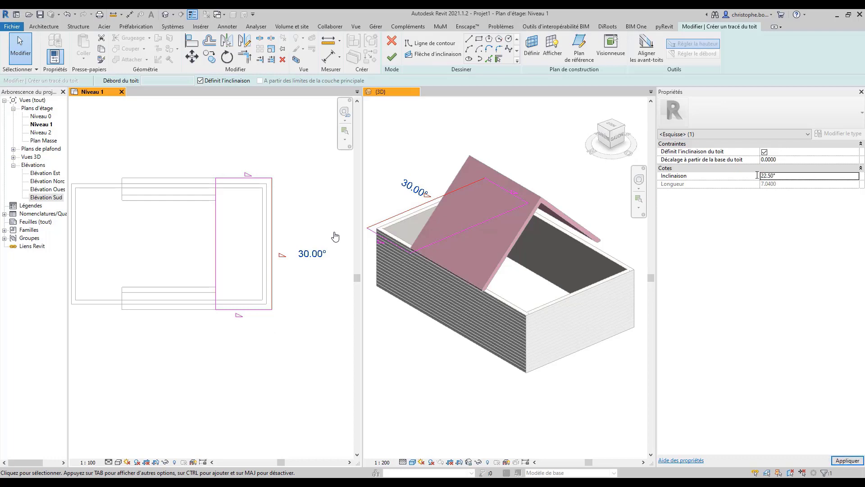
{"action": "left_click", "coordinate": [287, 141]}
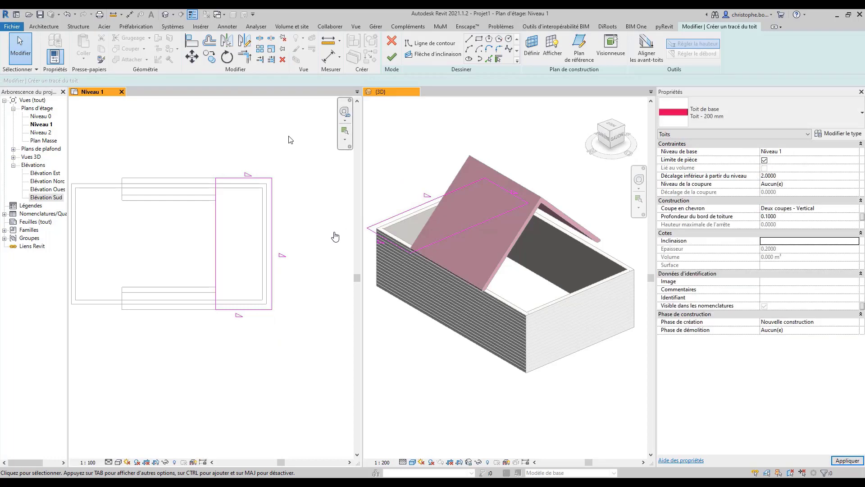
Finish the east roof's footprint and set its base offset from the level to 0
{"action": "left_click", "coordinate": [392, 57]}
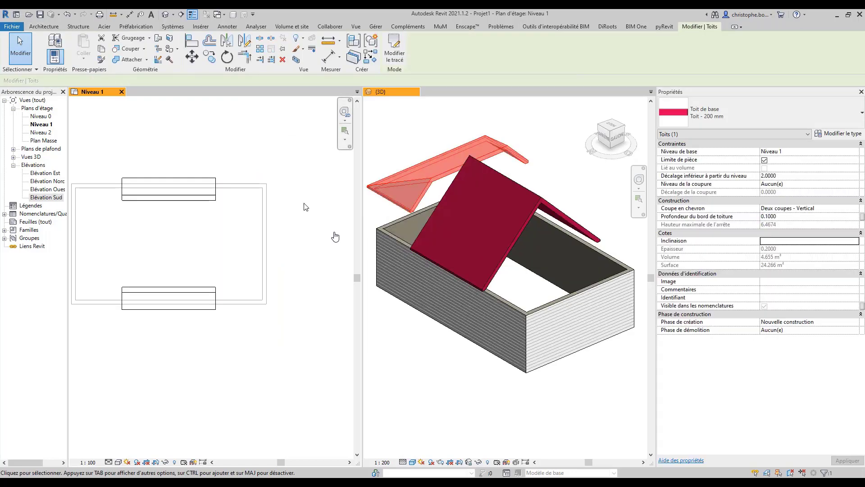
{"action": "left_click", "coordinate": [785, 176]}
{"action": "type", "text": "0.0000"}
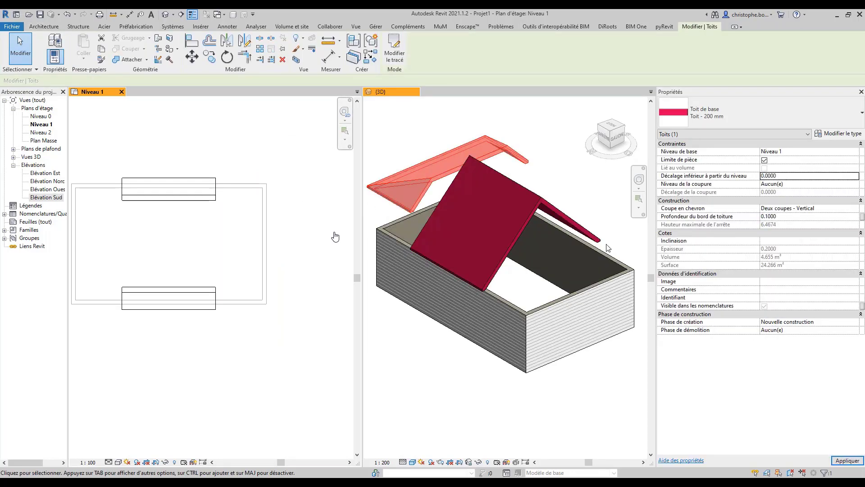
{"action": "left_click", "coordinate": [276, 244]}
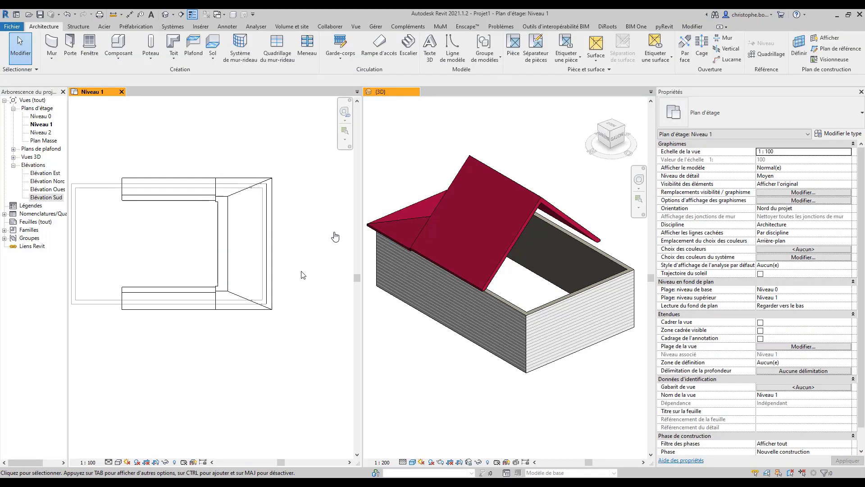
In the north elevation, move the east roof up so the top of its eave edge meets that of the gable roof
{"action": "middle_click_drag", "start_coordinate": [210, 264], "coordinate": [273, 250]}
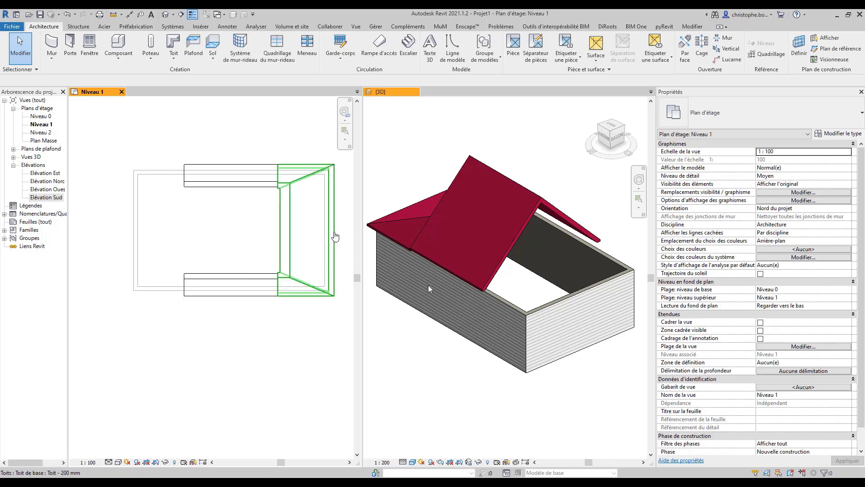
{"action": "scroll", "coordinate": [400, 256], "scroll_direction": "up", "scroll_amount": 10}
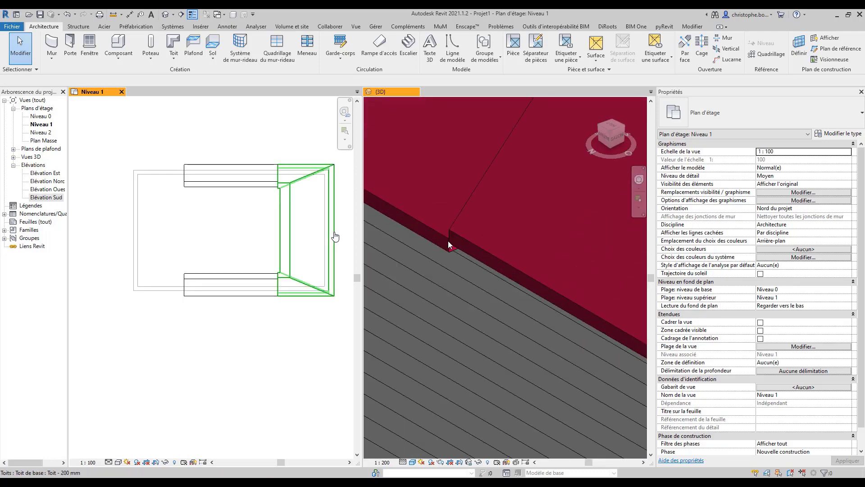
{"action": "double_click", "coordinate": [45, 181]}
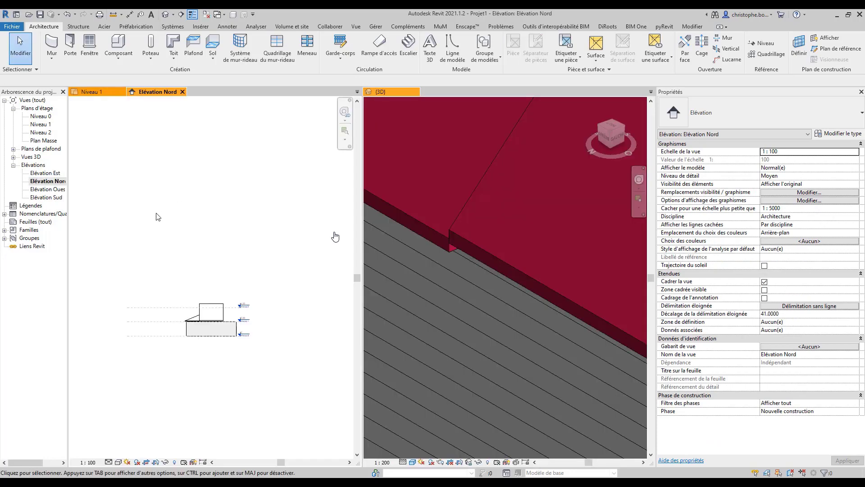
{"action": "scroll", "coordinate": [207, 320], "scroll_direction": "up", "scroll_amount": 8}
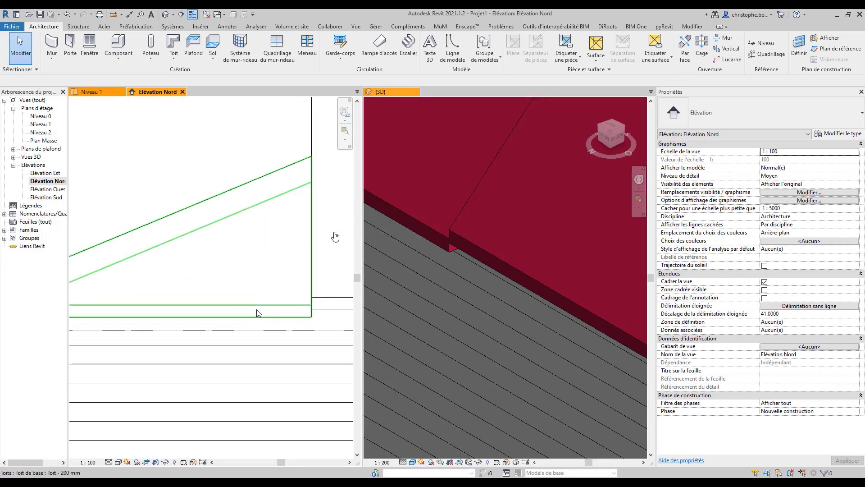
{"action": "left_click", "coordinate": [257, 313]}
{"action": "left_click", "coordinate": [192, 57]}
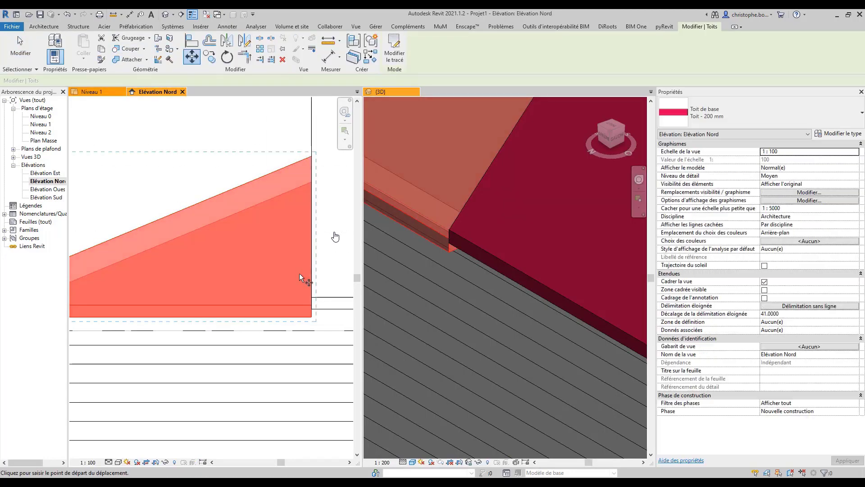
{"action": "left_click", "coordinate": [312, 306]}
{"action": "left_click", "coordinate": [312, 298]}
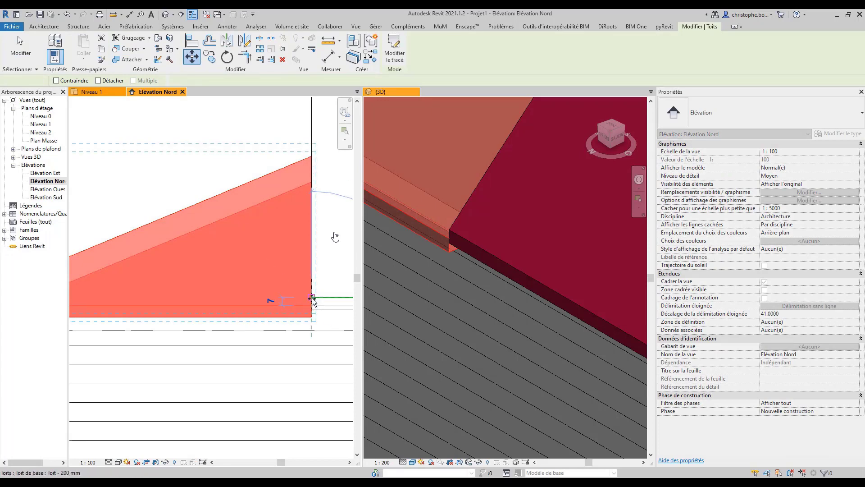
In the Niveau 1 plan, mirror a copy of the east roof to the west end about a vertical axis through the gable roof's midpoint
{"action": "key", "text": "Escape"}
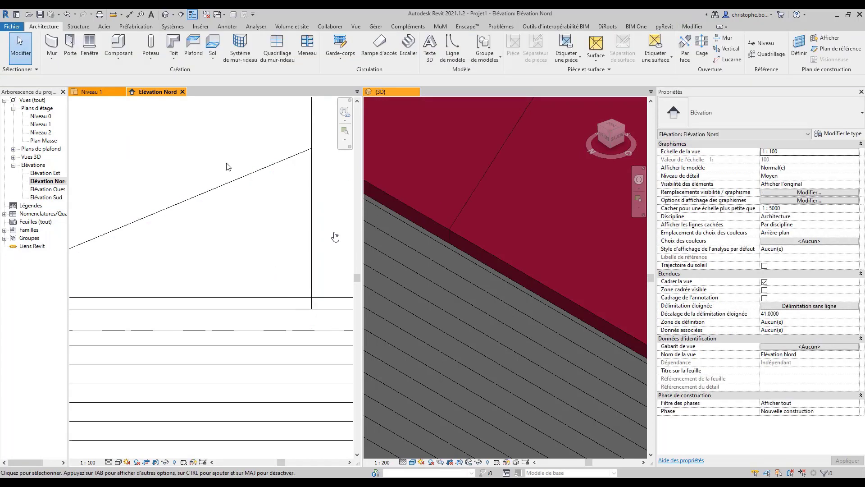
{"action": "left_click", "coordinate": [92, 91]}
{"action": "left_click", "coordinate": [294, 215]}
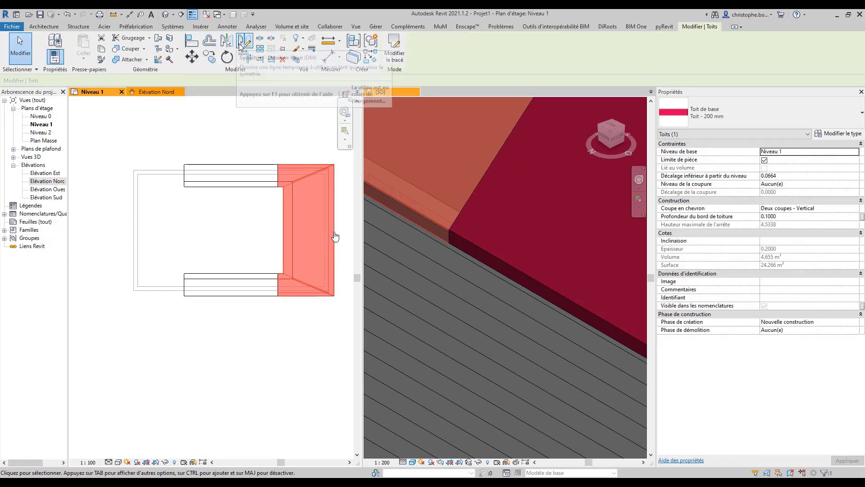
{"action": "left_click", "coordinate": [243, 41]}
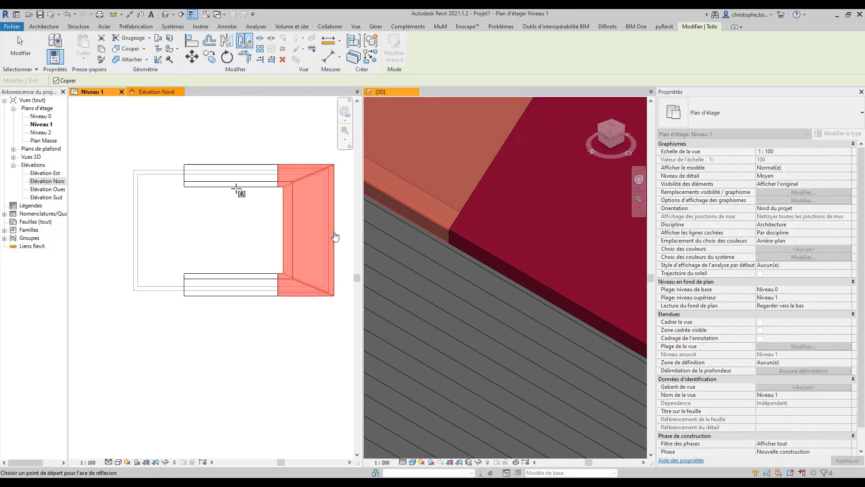
{"action": "left_click", "coordinate": [232, 164]}
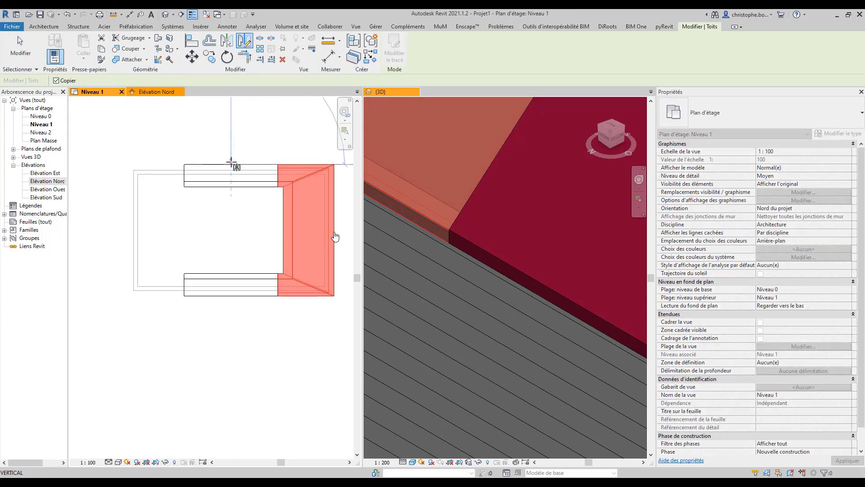
{"action": "left_click", "coordinate": [232, 141]}
{"action": "key", "text": "Escape"}
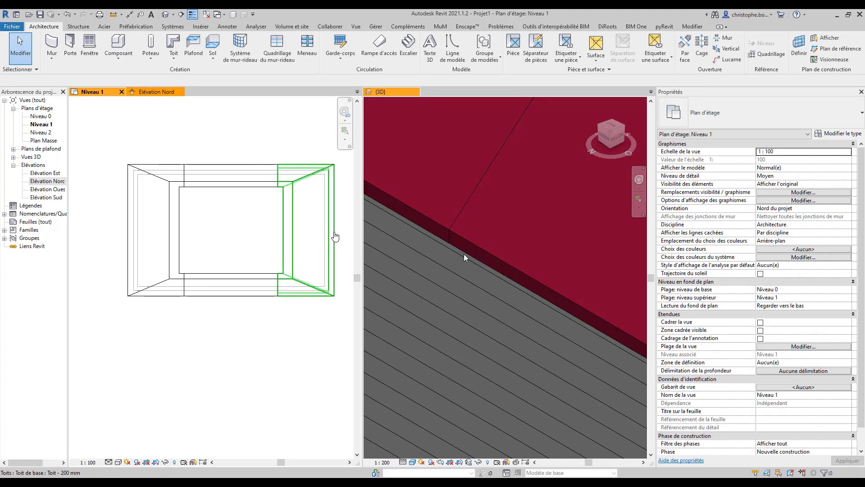
Join the geometry of the east and west hipped roofs to the central gable roof in the 3D view
{"action": "scroll", "coordinate": [457, 256], "scroll_direction": "down", "scroll_amount": 6}
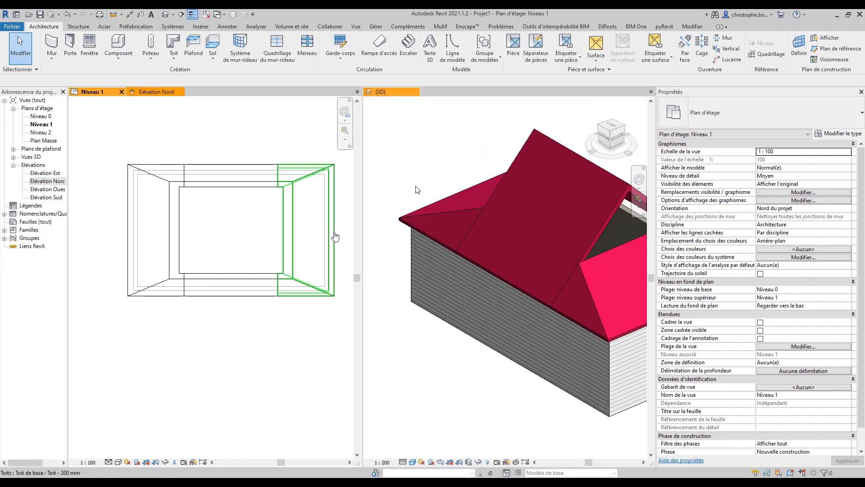
{"action": "left_click", "coordinate": [436, 172]}
{"action": "left_click", "coordinate": [691, 27]}
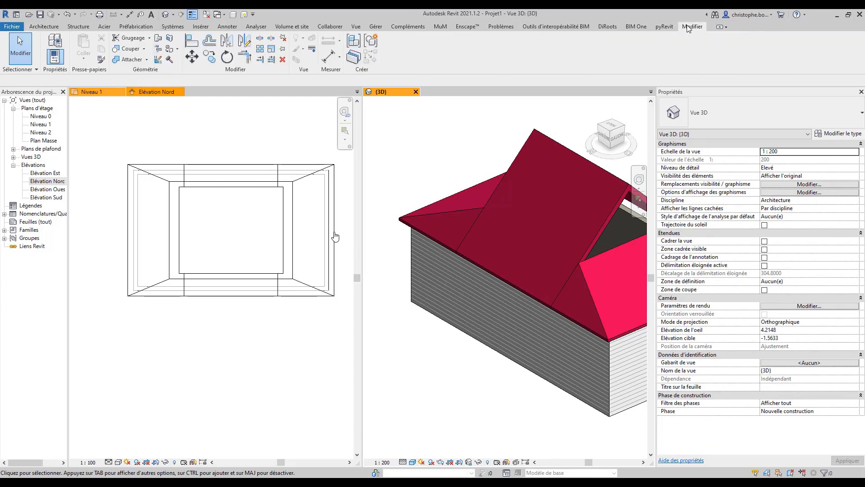
{"action": "left_click", "coordinate": [128, 60]}
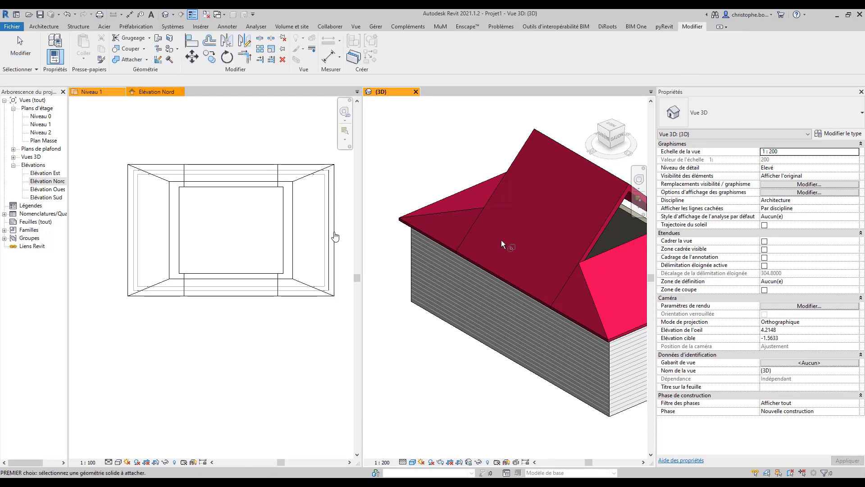
{"action": "left_click", "coordinate": [459, 211]}
{"action": "left_click", "coordinate": [489, 198]}
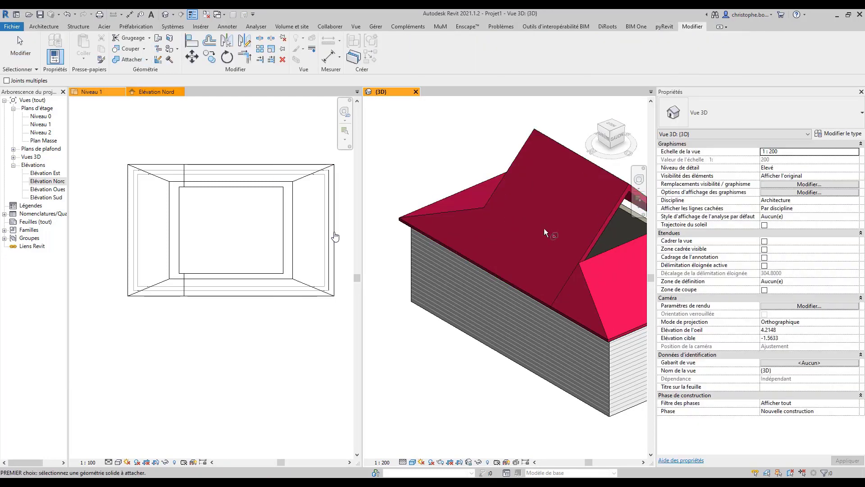
{"action": "left_click", "coordinate": [589, 238]}
{"action": "left_click", "coordinate": [594, 261]}
{"action": "middle_click_drag", "start_coordinate": [597, 277], "coordinate": [477, 276], "text": "shift"}
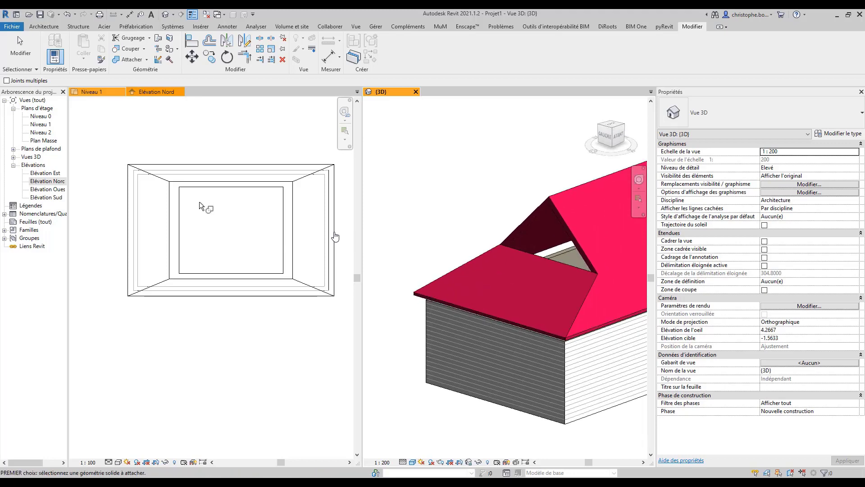
{"action": "key", "text": "Escape"}
Draw a Générique - Ext. 200 mm wall about 4.41 m long from Niveau 1 to Niveau 2 along the west roof's inner edge
{"action": "left_click", "coordinate": [177, 203]}
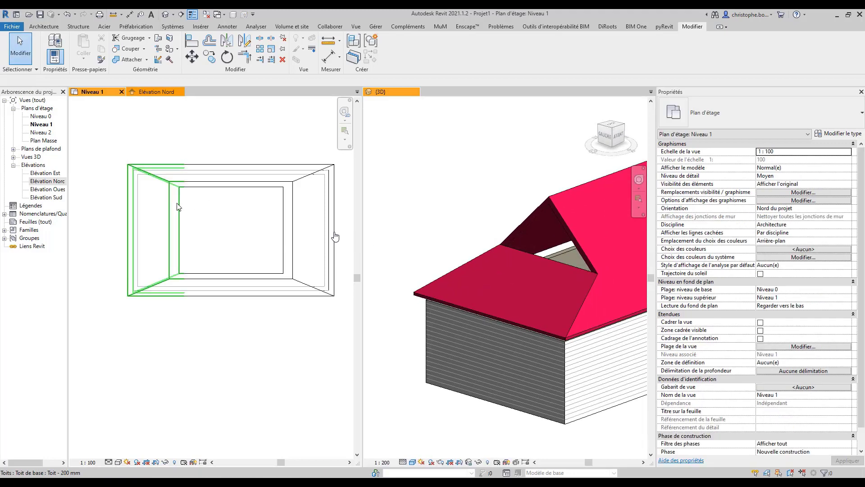
{"action": "left_click", "coordinate": [177, 203]}
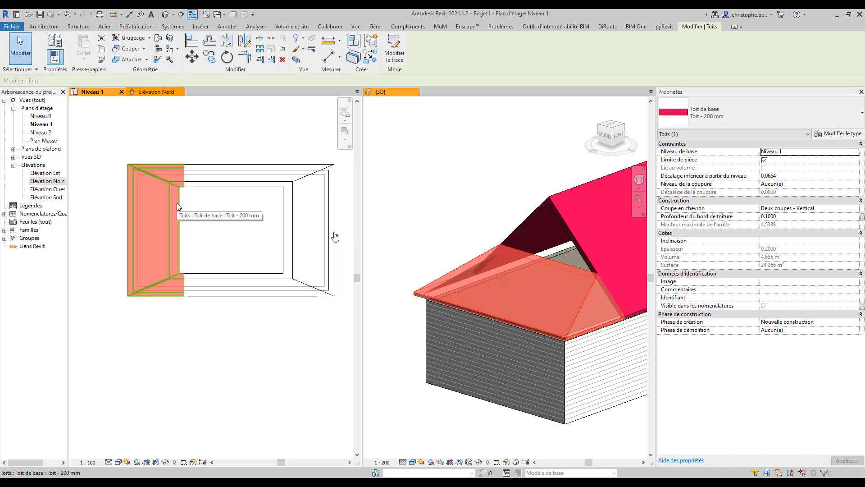
{"action": "scroll", "coordinate": [179, 201], "scroll_direction": "up", "scroll_amount": 4}
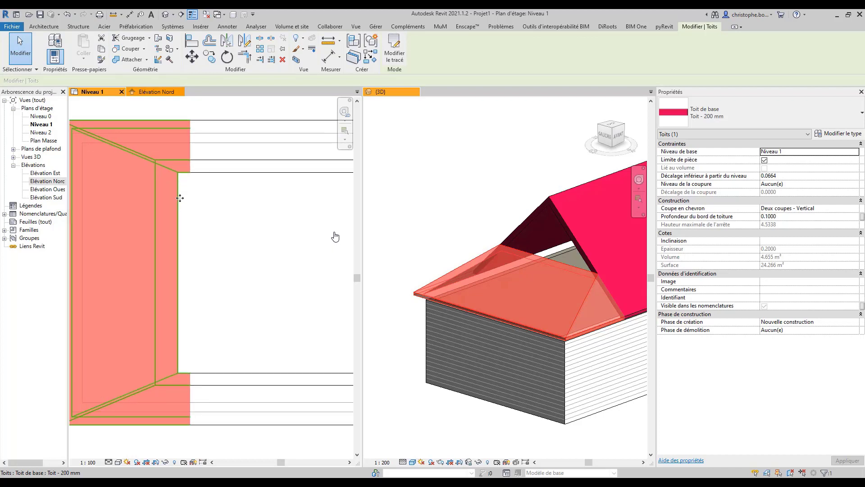
{"action": "key", "text": "Escape"}
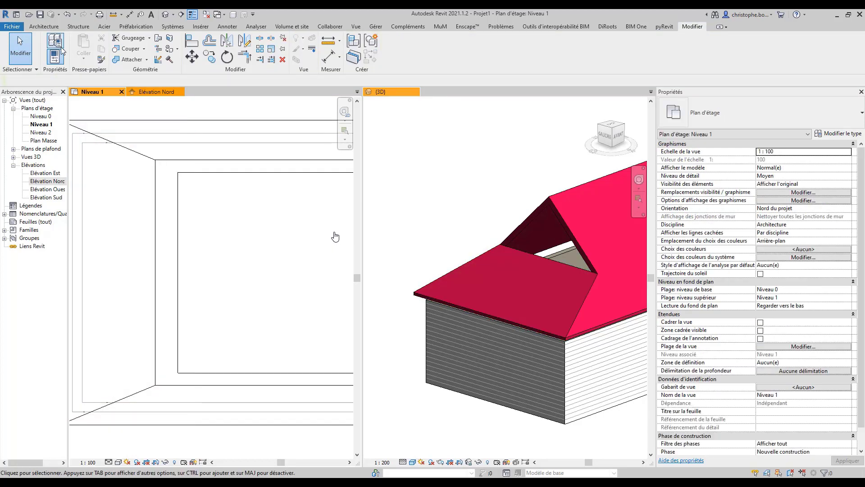
{"action": "left_click", "coordinate": [41, 27]}
{"action": "left_click", "coordinate": [54, 42]}
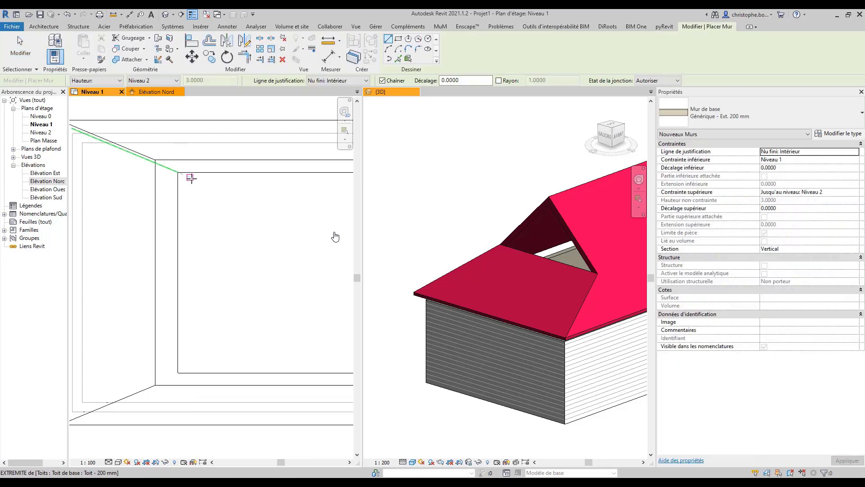
{"action": "left_click", "coordinate": [189, 178]}
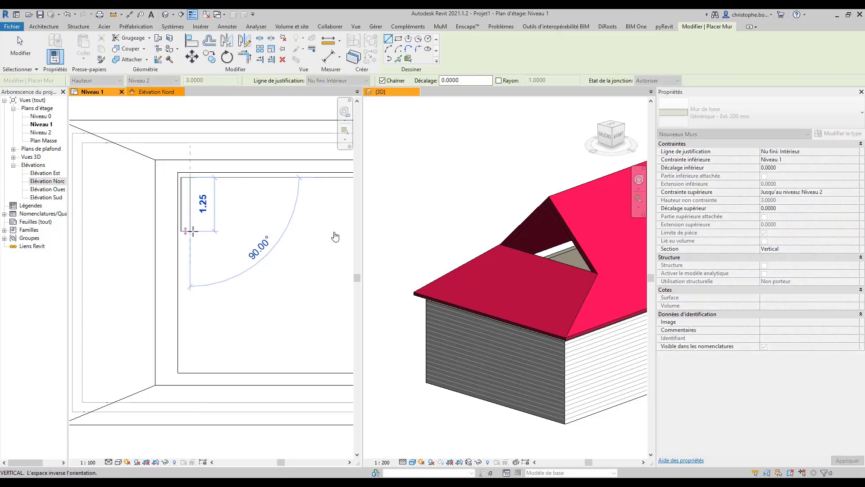
{"action": "left_click", "coordinate": [189, 367]}
{"action": "key", "text": "Escape"}
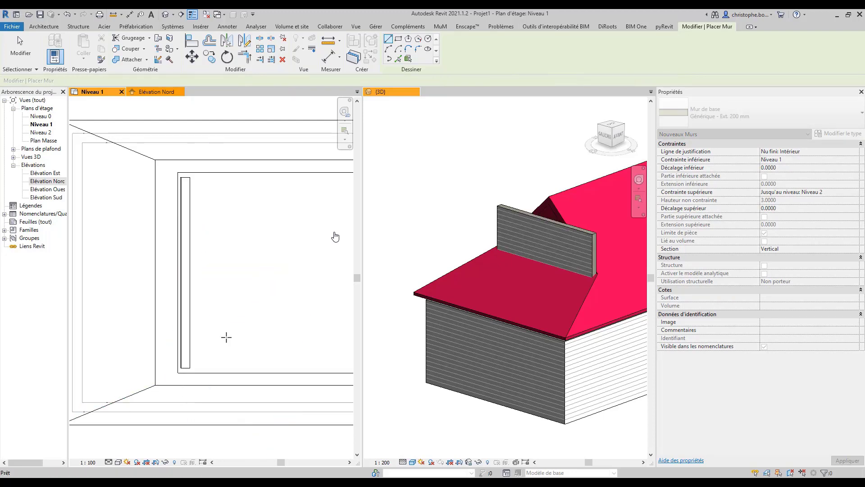
{"action": "key", "text": "Escape"}
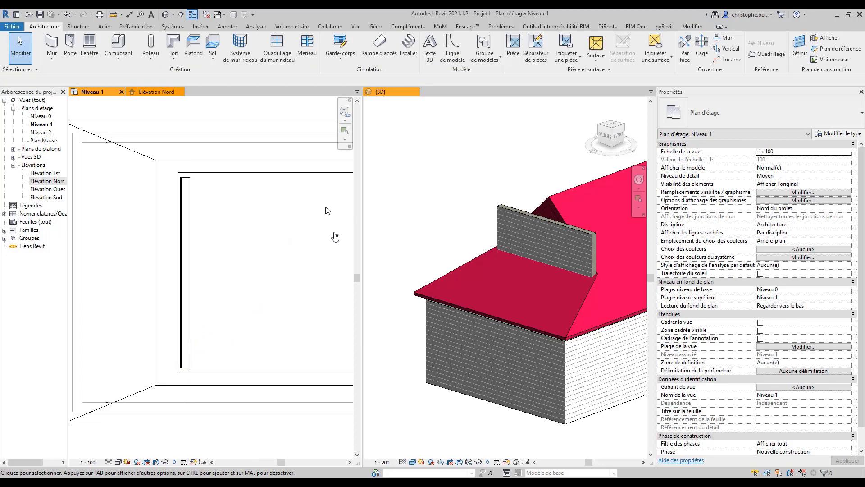
Align the new wall's outer face with the west end face of the gable roof
{"action": "scroll", "coordinate": [550, 200], "scroll_direction": "up", "scroll_amount": 4}
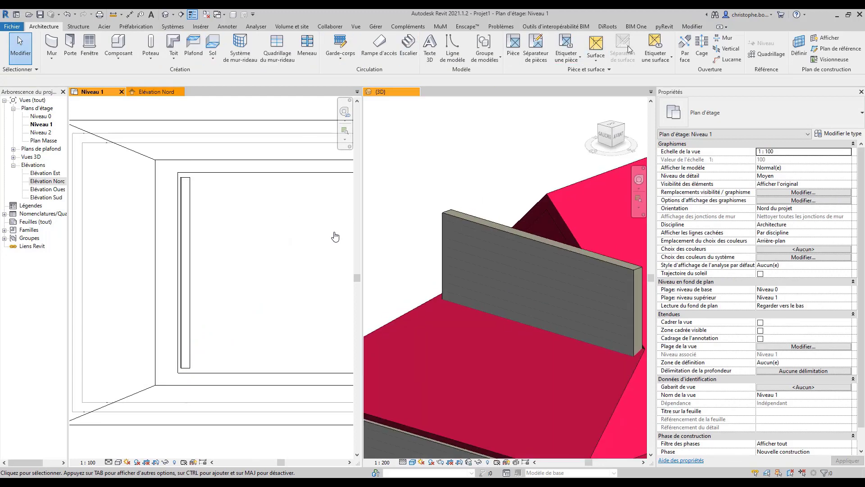
{"action": "left_click", "coordinate": [678, 27]}
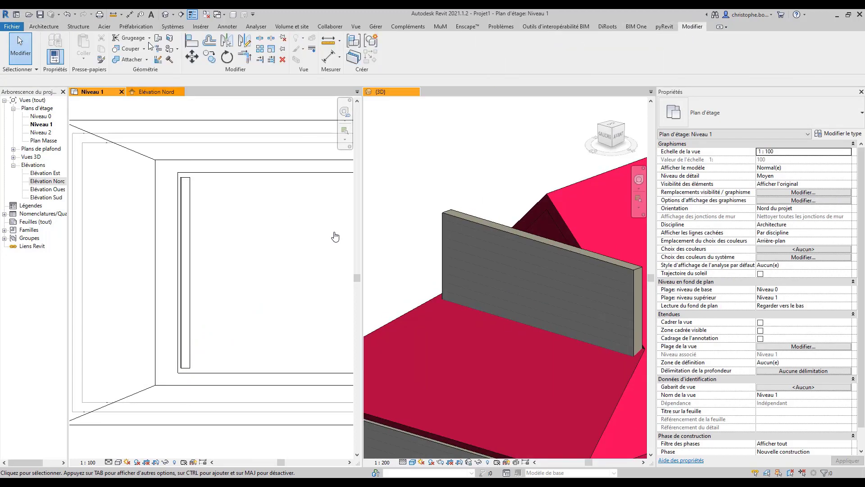
{"action": "left_click", "coordinate": [193, 42]}
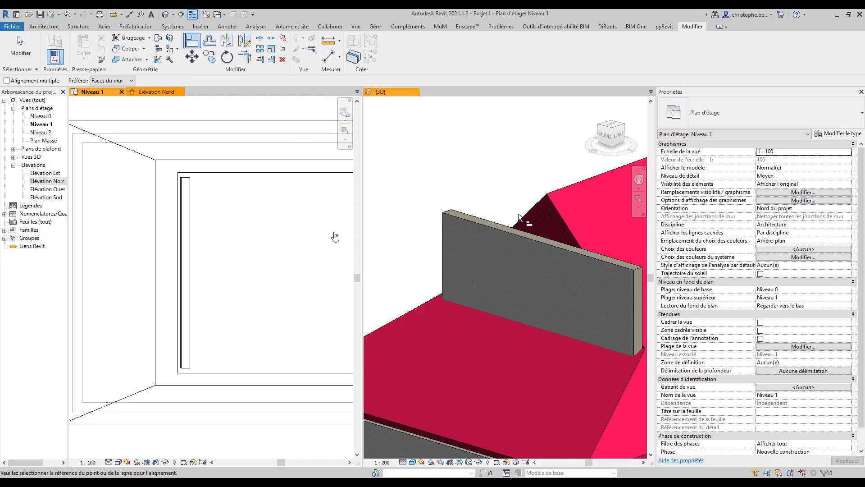
{"action": "left_click", "coordinate": [534, 220]}
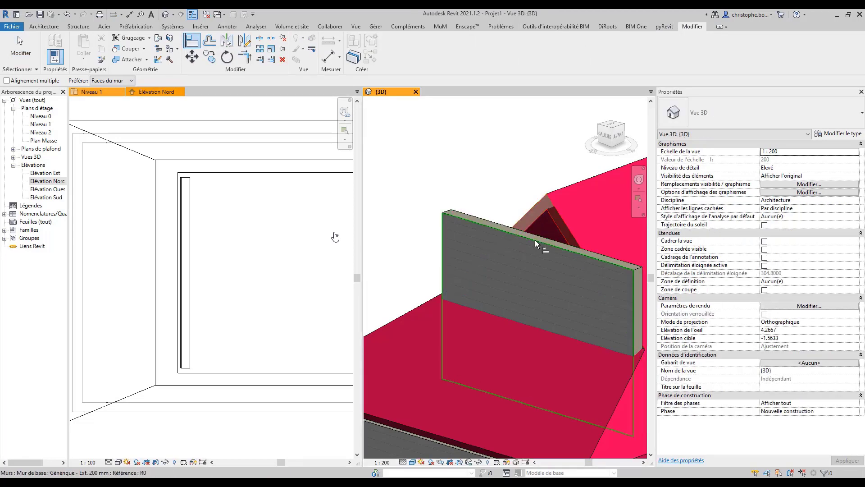
{"action": "left_click", "coordinate": [535, 239]}
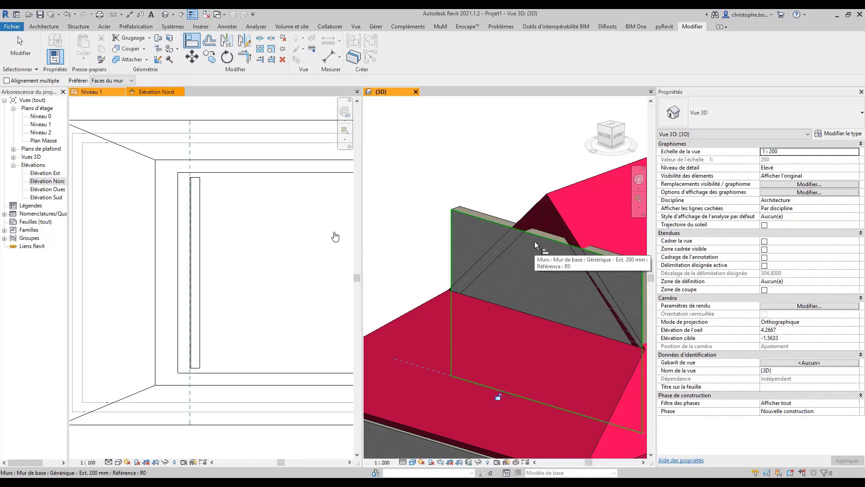
{"action": "key", "text": "Escape"}
{"action": "key", "text": "Escape"}
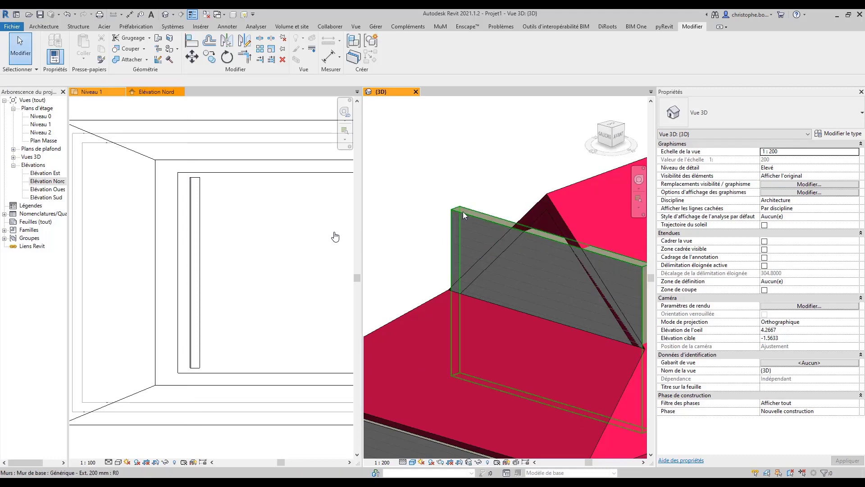
Attach the top of the new wall to the underside of the gable roof
{"action": "left_click", "coordinate": [463, 211]}
{"action": "left_click", "coordinate": [470, 53]}
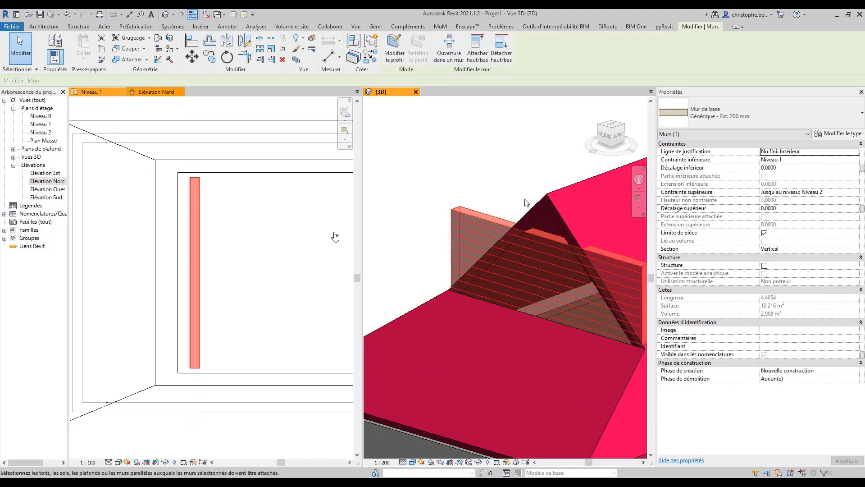
{"action": "left_click", "coordinate": [527, 212]}
{"action": "left_click", "coordinate": [496, 207]}
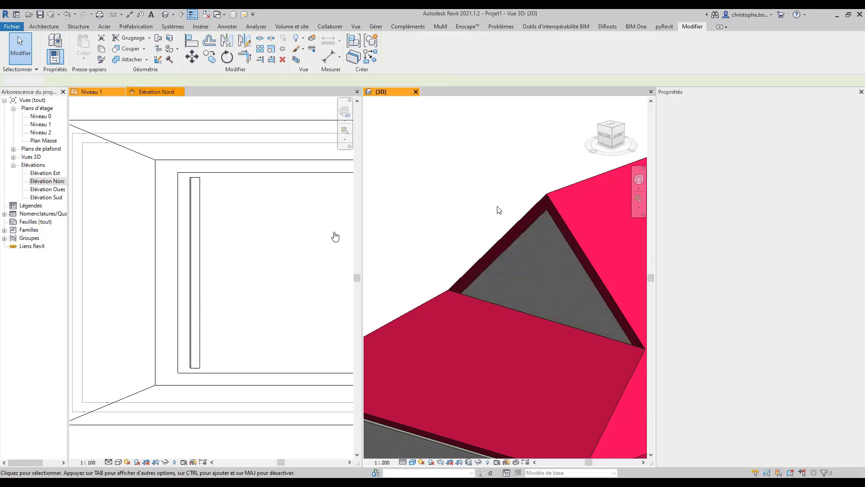
Select the whole chain of perimeter walls and attach their tops to the central gable roof
{"action": "scroll", "coordinate": [445, 189], "scroll_direction": "down", "scroll_amount": 3}
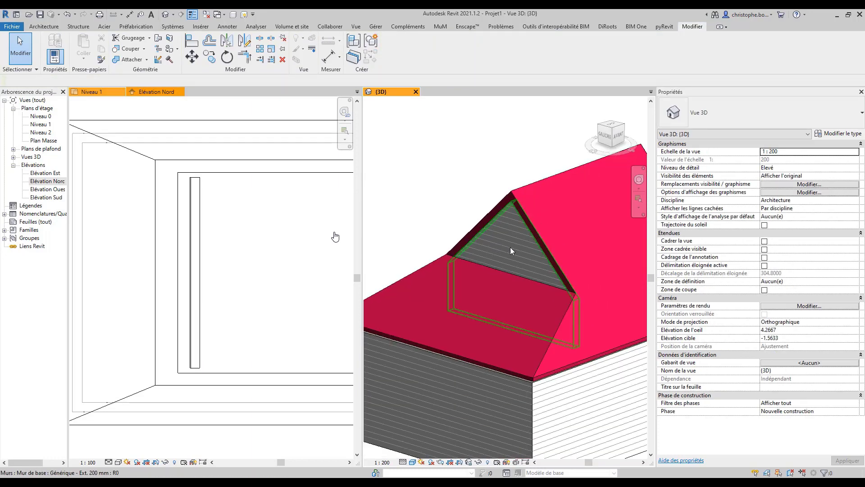
{"action": "mouse_move", "coordinate": [510, 247]}
{"action": "middle_mouse_down", "text": "shift"}
{"action": "mouse_move", "coordinate": [502, 255]}
{"action": "mouse_move", "coordinate": [430, 242]}
{"action": "mouse_move", "coordinate": [553, 262]}
{"action": "mouse_move", "coordinate": [404, 215]}
{"action": "mouse_move", "coordinate": [491, 296]}
{"action": "middle_mouse_up", "text": "shift"}
{"action": "scroll", "coordinate": [557, 264], "scroll_direction": "up", "scroll_amount": 3}
{"action": "scroll", "coordinate": [533, 246], "scroll_direction": "down", "scroll_amount": 2}
{"action": "scroll", "coordinate": [519, 248], "scroll_direction": "down", "scroll_amount": 2}
{"action": "key", "text": "Tab"}
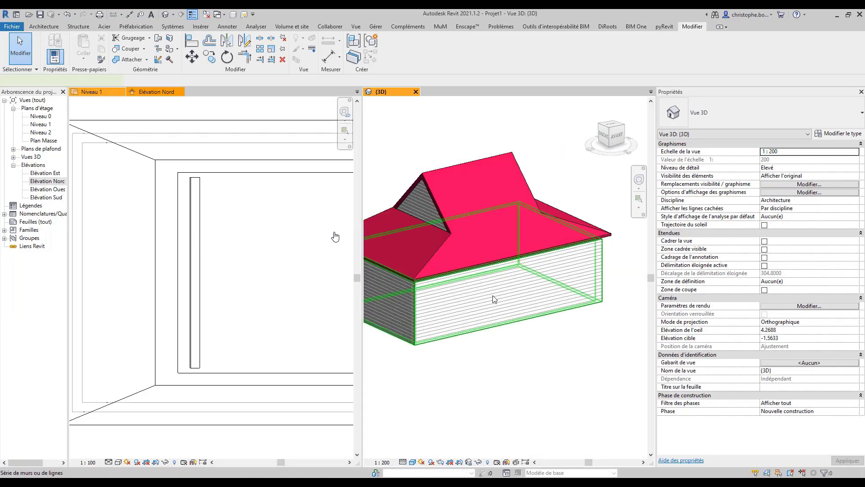
{"action": "left_click", "coordinate": [494, 299]}
{"action": "left_click", "coordinate": [477, 47]}
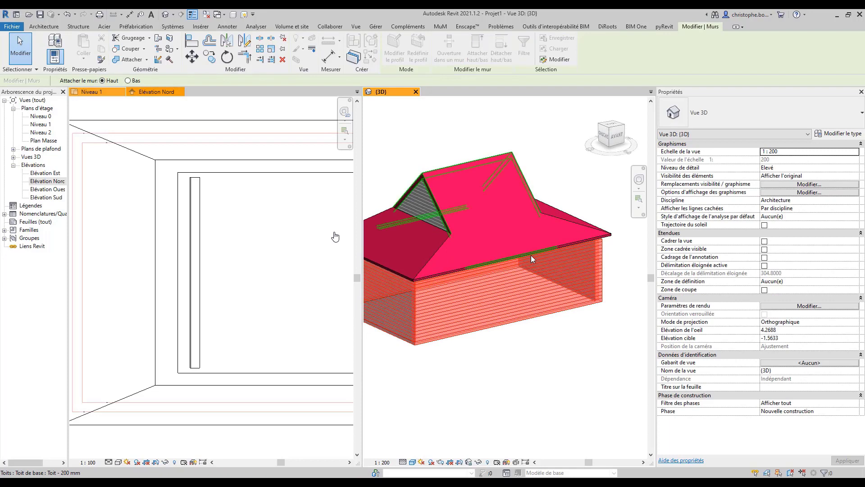
{"action": "left_click", "coordinate": [531, 255]}
{"action": "middle_click_drag", "start_coordinate": [611, 272], "coordinate": [515, 283], "text": "shift"}
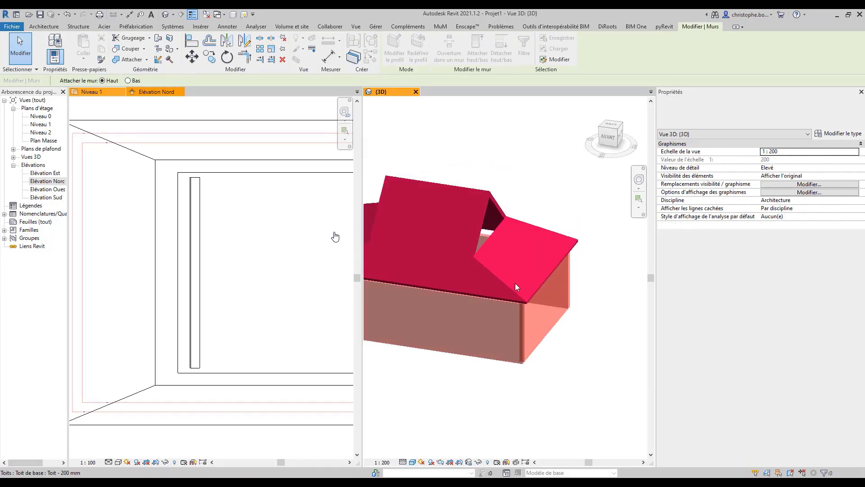
{"action": "key", "text": "Escape"}
Select the three perimeter walls at the west end and attach their tops to the west hipped roof
{"action": "middle_click_drag", "start_coordinate": [504, 346], "coordinate": [649, 341]}
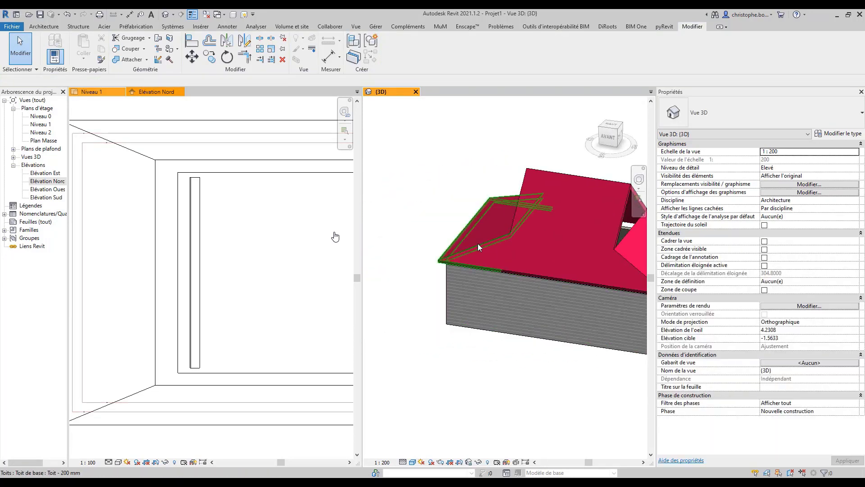
{"action": "left_click", "coordinate": [455, 234]}
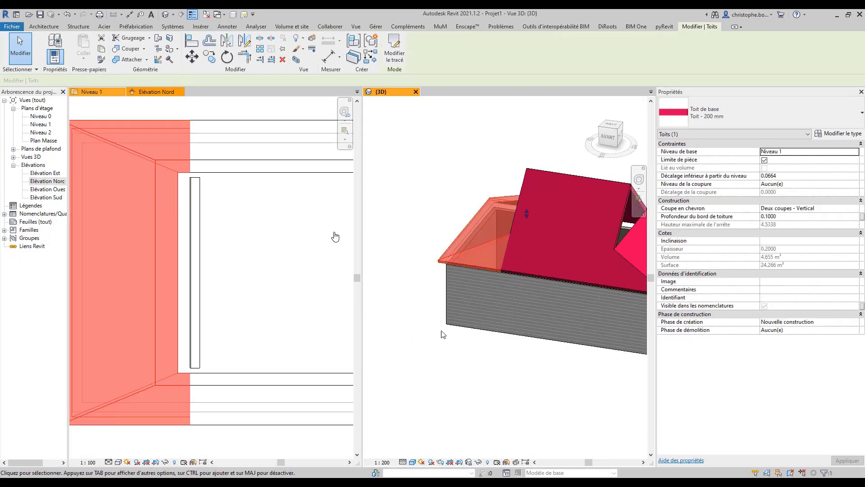
{"action": "key", "text": "Escape"}
{"action": "middle_click_drag", "start_coordinate": [455, 347], "coordinate": [548, 362], "text": "shift"}
{"action": "left_click_drag", "start_coordinate": [546, 359], "coordinate": [448, 292]}
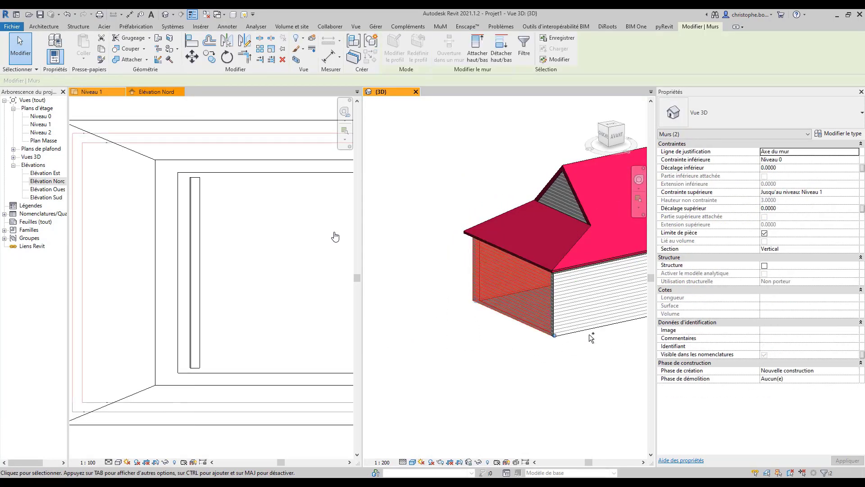
{"action": "left_click", "coordinate": [477, 49]}
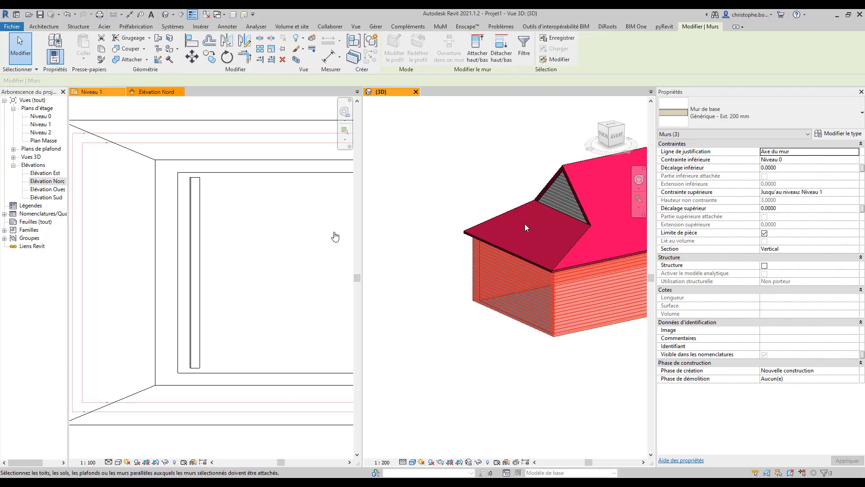
{"action": "left_click", "coordinate": [512, 250]}
{"action": "middle_click_drag", "start_coordinate": [589, 353], "coordinate": [493, 348], "text": "shift"}
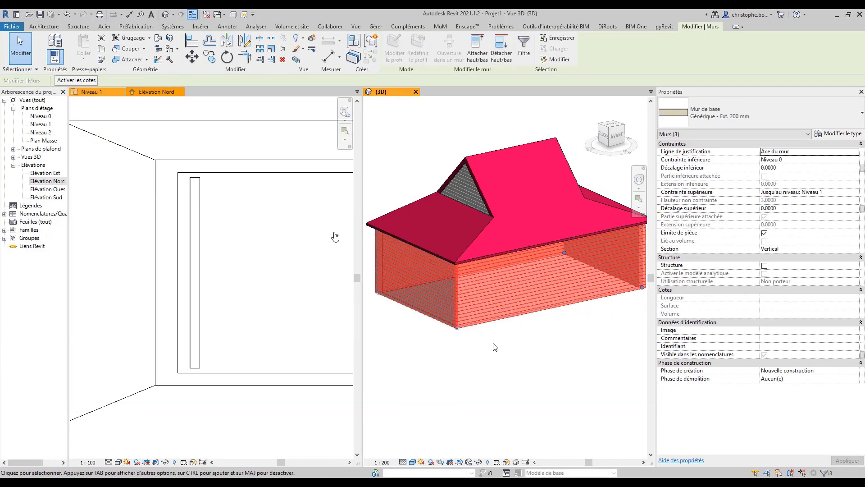
Select both long perimeter walls and attach their tops to the central gable roof
{"action": "key", "text": "Escape"}
{"action": "left_click", "coordinate": [556, 302]}
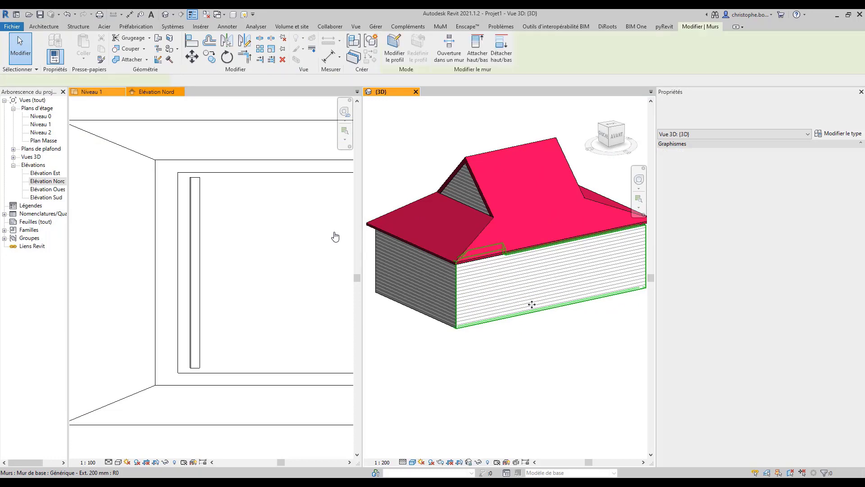
{"action": "middle_click_drag", "start_coordinate": [556, 302], "coordinate": [424, 331], "text": "shift"}
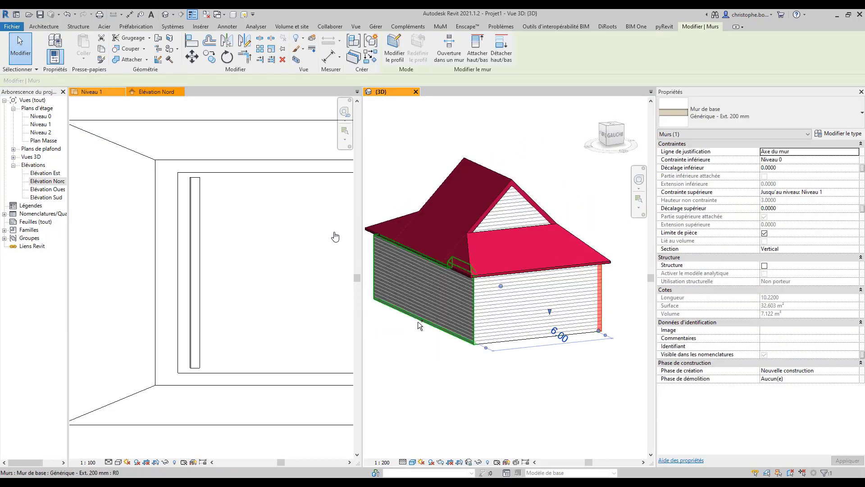
{"action": "left_click", "coordinate": [421, 312], "text": "ctrl"}
{"action": "left_click", "coordinate": [477, 48]}
{"action": "left_click", "coordinate": [488, 171]}
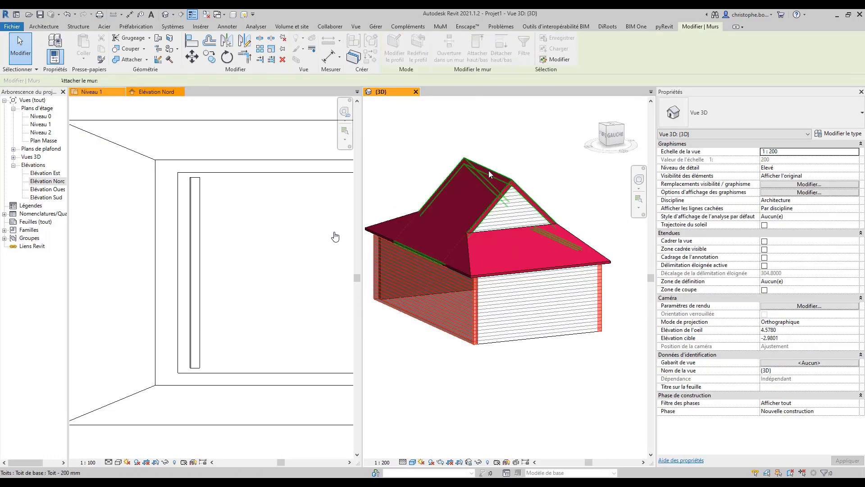
Select the three perimeter walls around the east end and attach their tops to the east hipped roof
{"action": "middle_click_drag", "start_coordinate": [489, 170], "coordinate": [396, 212], "text": "shift"}
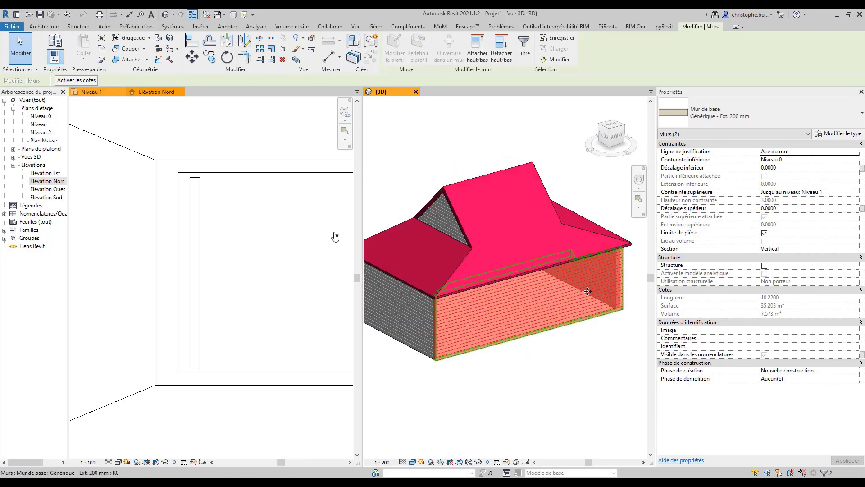
{"action": "left_click", "coordinate": [623, 350]}
{"action": "middle_click_drag", "start_coordinate": [622, 351], "coordinate": [479, 328]}
{"action": "left_click_drag", "start_coordinate": [415, 292], "coordinate": [414, 289]}
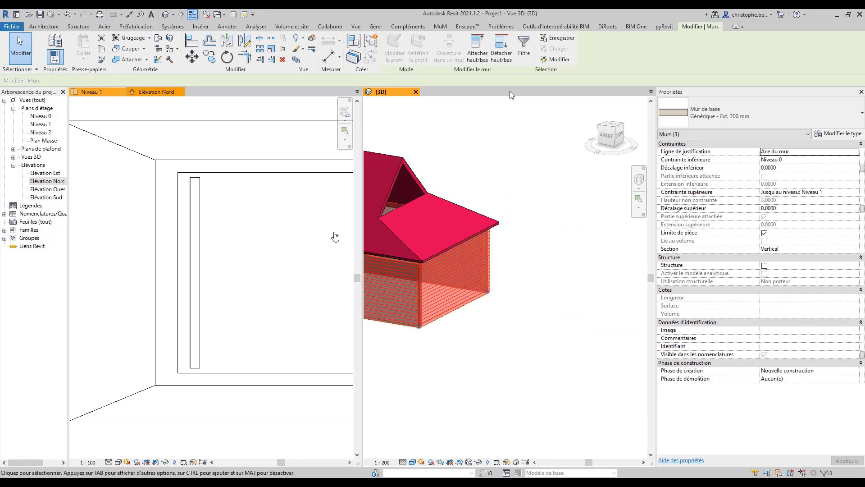
{"action": "left_click", "coordinate": [477, 50]}
{"action": "left_click", "coordinate": [469, 209]}
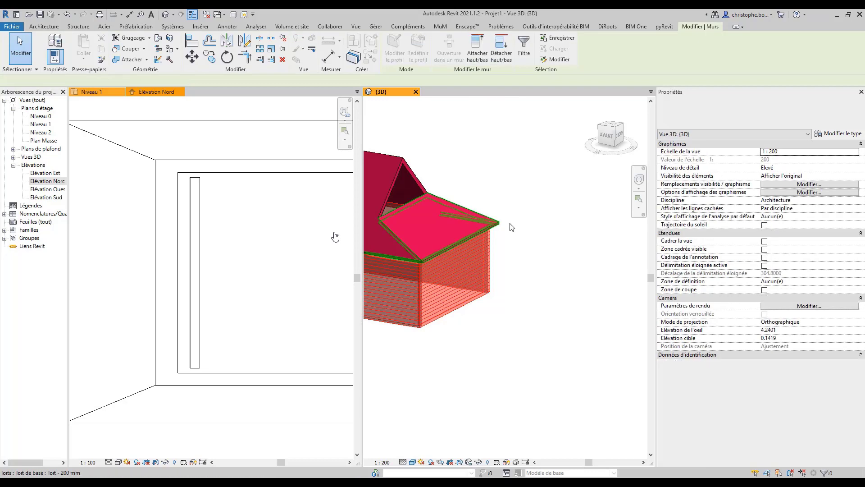
Mirror a copy of the west gable wall about a vertical axis through the middle of the gable roof
{"action": "key", "text": "Escape"}
{"action": "middle_click_drag", "start_coordinate": [483, 291], "coordinate": [454, 213]}
{"action": "left_click", "coordinate": [444, 193]}
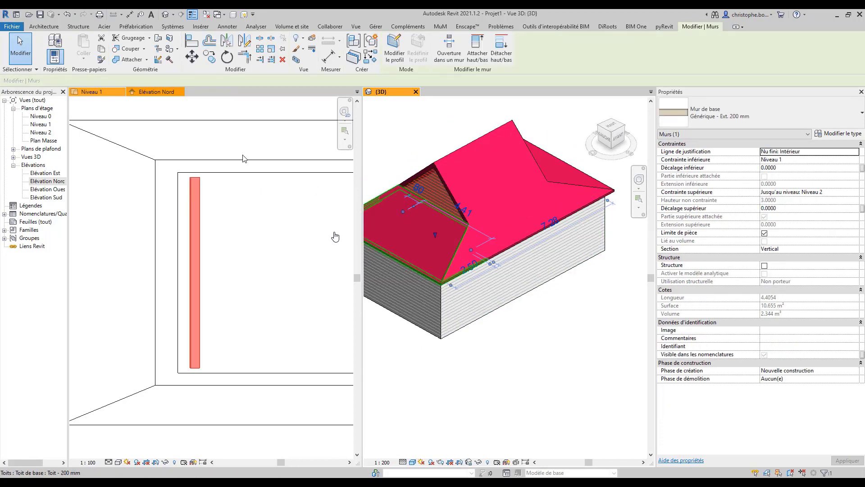
{"action": "scroll", "coordinate": [248, 152], "scroll_direction": "down", "scroll_amount": 2}
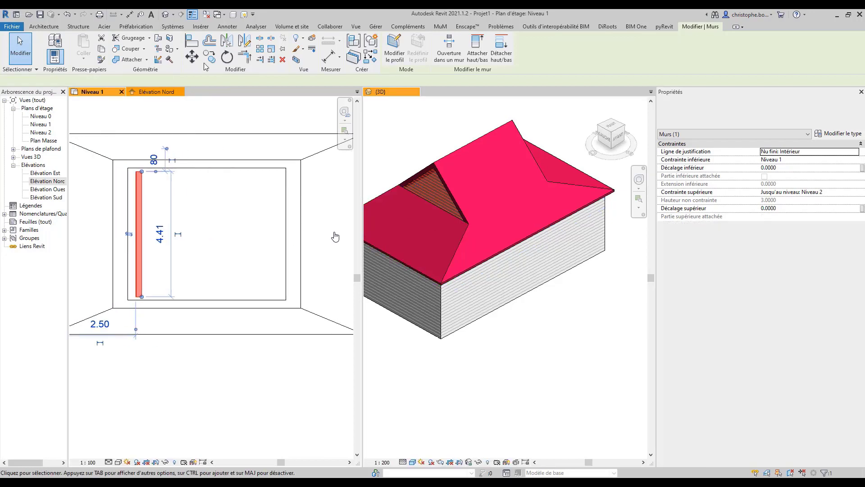
{"action": "left_click", "coordinate": [243, 41]}
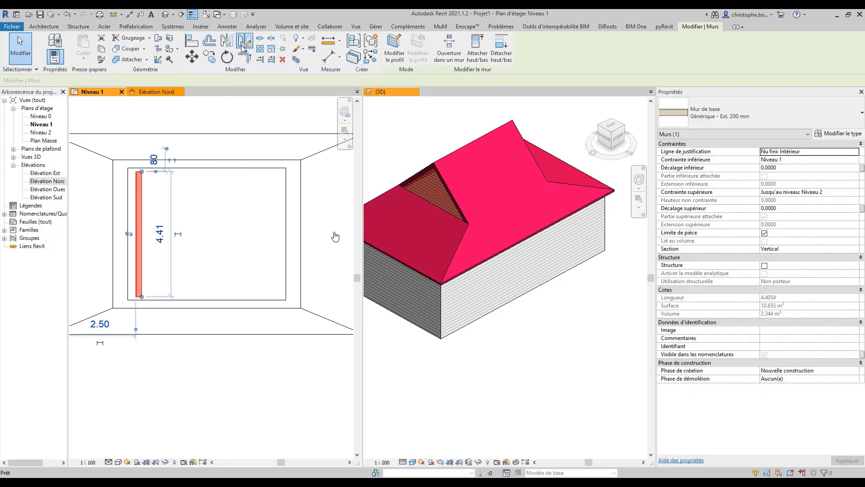
{"action": "left_click", "coordinate": [207, 133]}
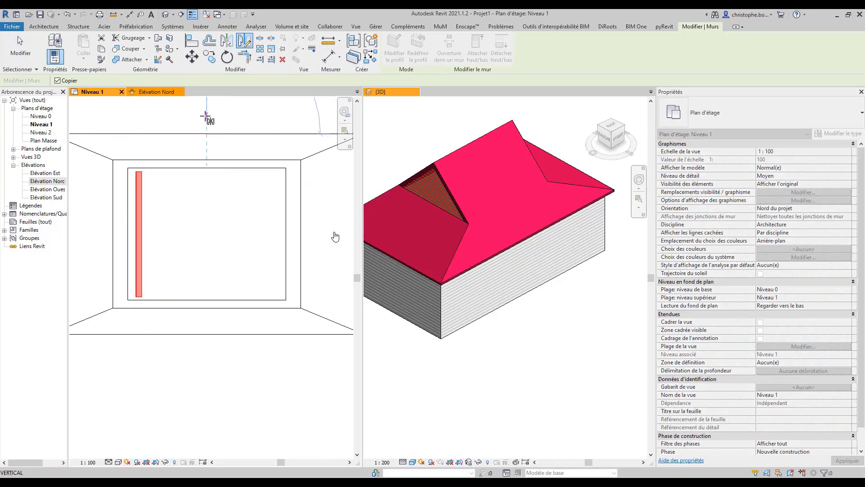
{"action": "left_click", "coordinate": [206, 115]}
{"action": "key", "text": "Escape"}
Examine the finished multi-roof and both gable ends from several angles in the 3D view
{"action": "middle_click_drag", "start_coordinate": [568, 326], "coordinate": [400, 282], "text": "shift"}
{"action": "scroll", "coordinate": [536, 138], "scroll_direction": "up", "scroll_amount": 4}
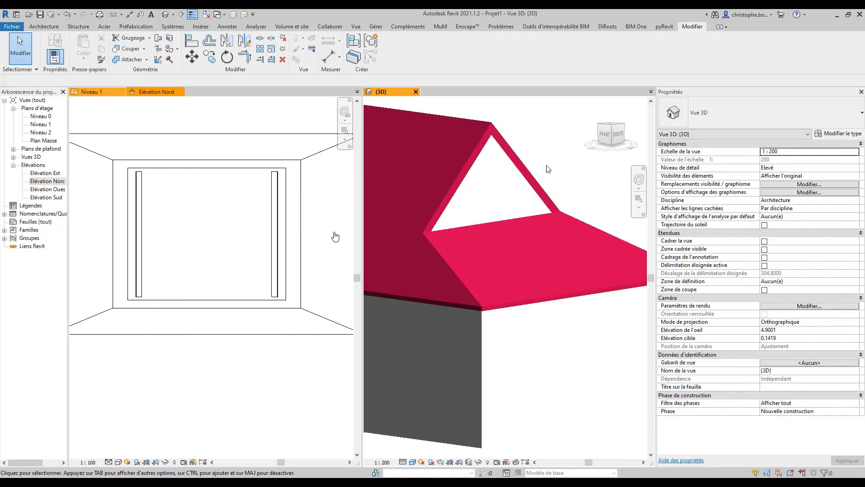
{"action": "scroll", "coordinate": [548, 175], "scroll_direction": "down", "scroll_amount": 3}
{"action": "middle_click_drag", "start_coordinate": [543, 175], "coordinate": [519, 247], "text": "shift"}
{"action": "scroll", "coordinate": [520, 248], "scroll_direction": "down", "scroll_amount": 2}
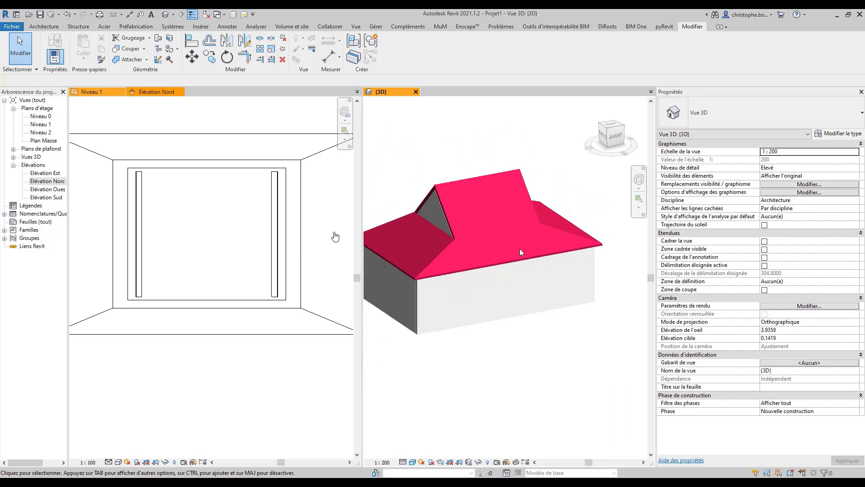
{"action": "middle_click_drag", "start_coordinate": [474, 232], "coordinate": [500, 244], "text": "shift"}
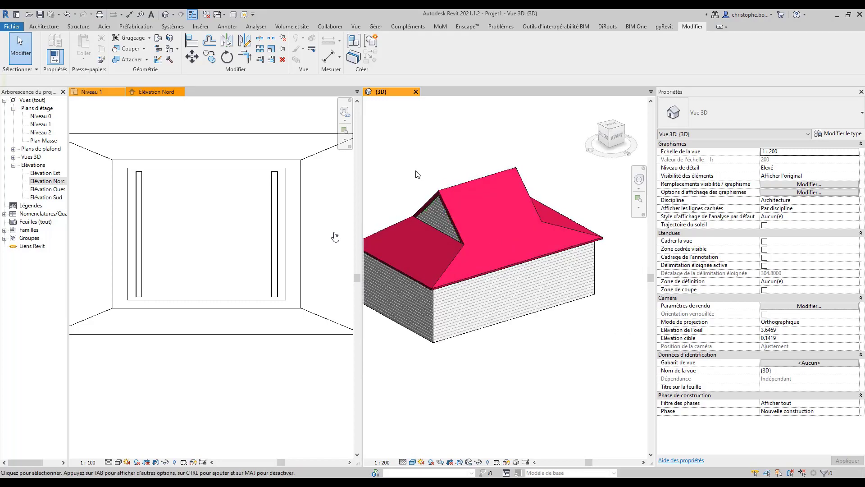
{"action": "middle_click_drag", "start_coordinate": [416, 175], "coordinate": [480, 199]}
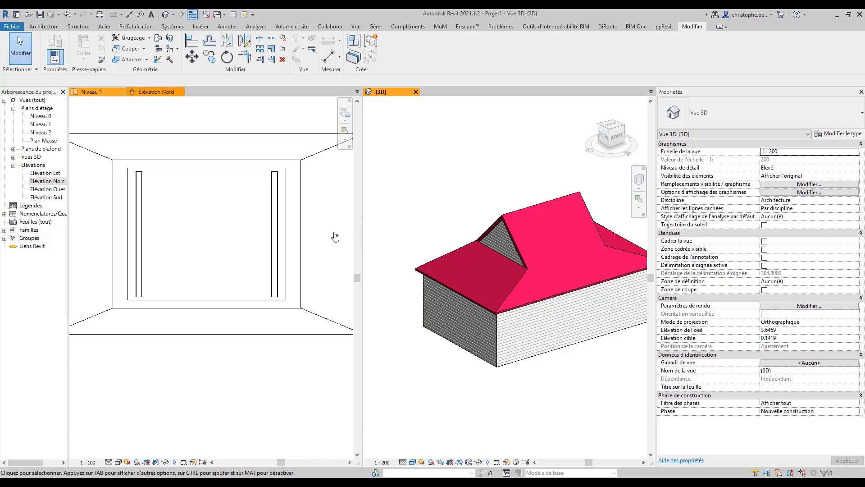
Delete the central gable roof, both hipped roofs and the two gable walls, leaving only the perimeter walls
{"action": "scroll", "coordinate": [237, 355], "scroll_direction": "down", "scroll_amount": 3}
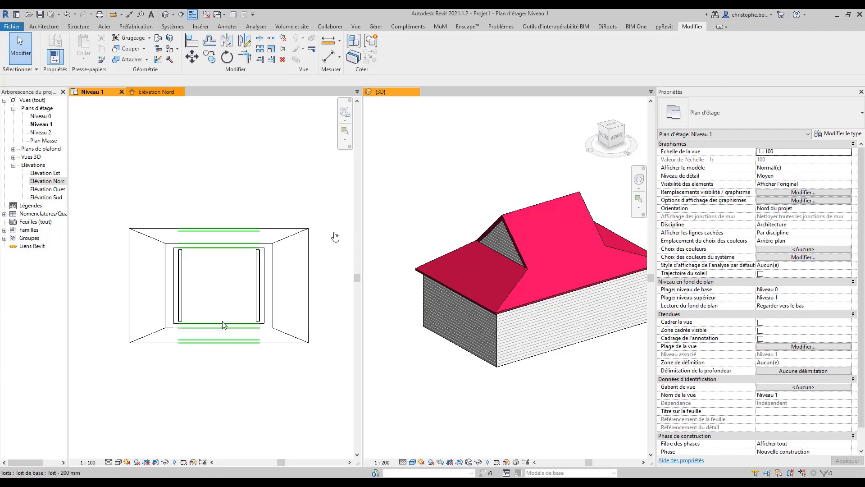
{"action": "left_click", "coordinate": [222, 322]}
{"action": "key", "text": "Delete"}
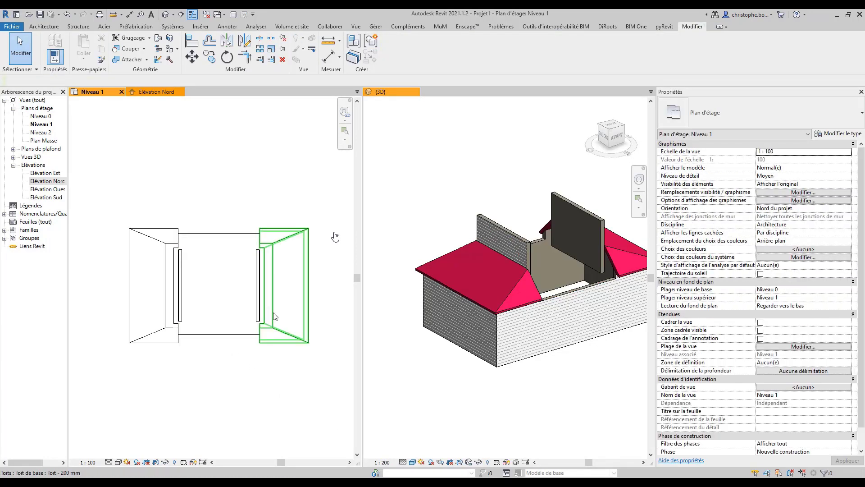
{"action": "left_click", "coordinate": [274, 315]}
{"action": "key", "text": "Delete"}
{"action": "left_click_drag", "start_coordinate": [271, 306], "coordinate": [152, 278]}
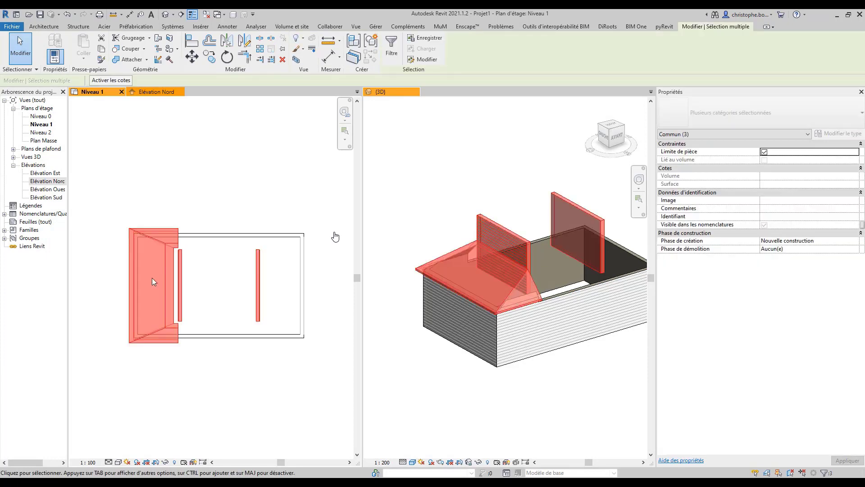
{"action": "key", "text": "Delete"}
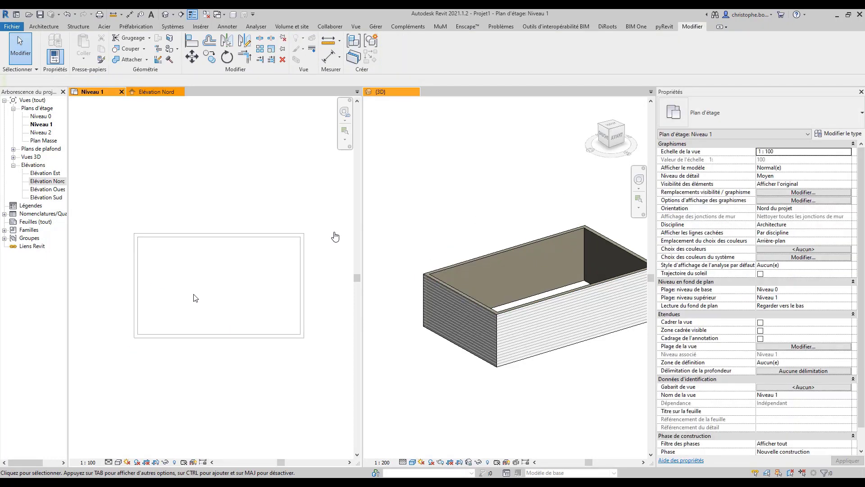
On the Niveau 0 plan, draw a wall south from the south wall's midpoint, then one about 5.11 m east, level with the east wall
{"action": "double_click", "coordinate": [36, 118]}
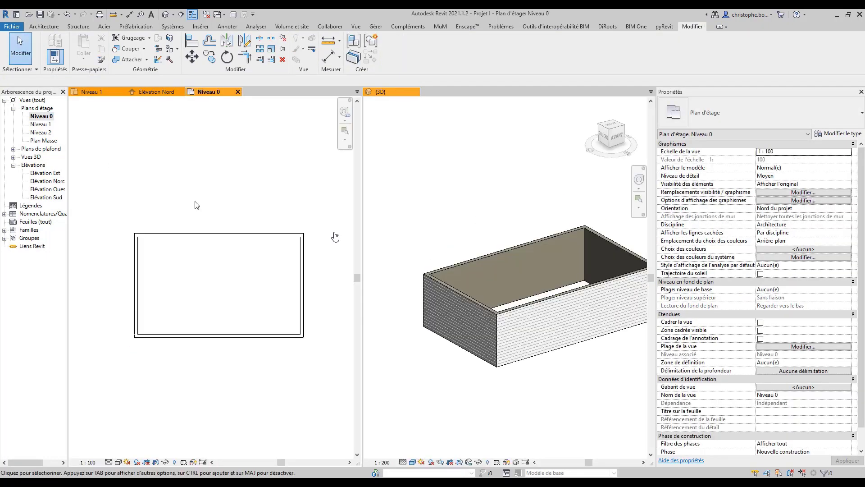
{"action": "scroll", "coordinate": [244, 308], "scroll_direction": "up", "scroll_amount": 1}
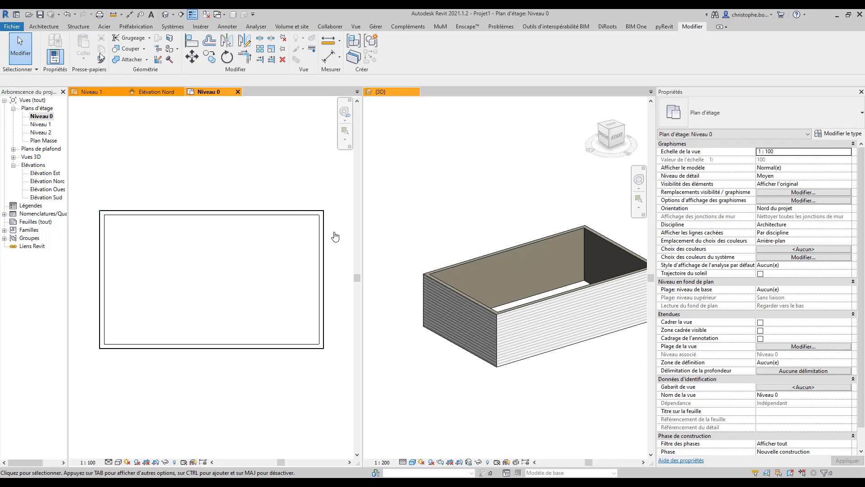
{"action": "left_click", "coordinate": [47, 30]}
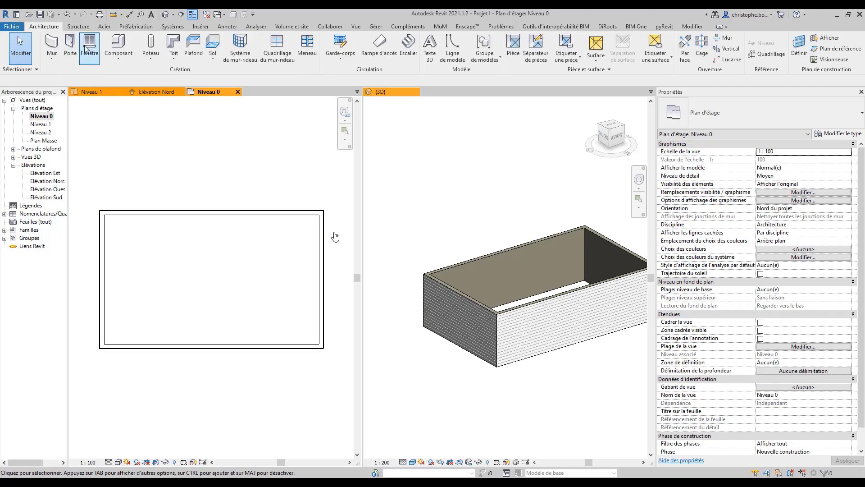
{"action": "left_click", "coordinate": [52, 43]}
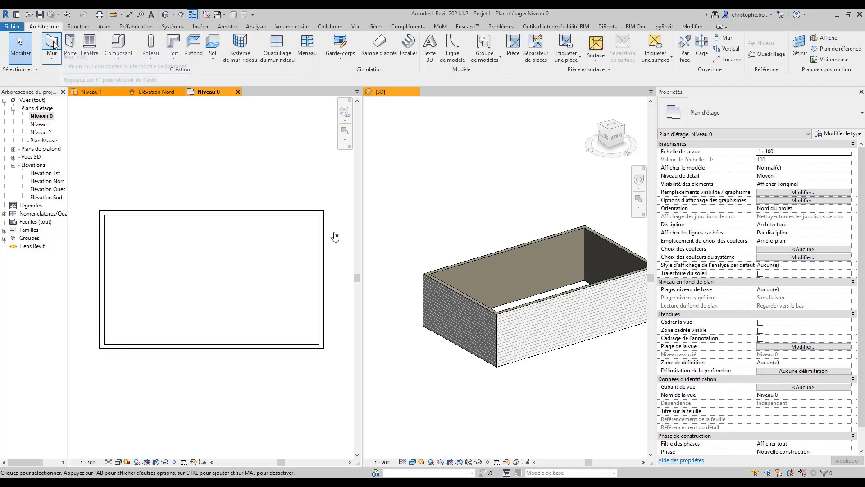
{"action": "left_click", "coordinate": [212, 348]}
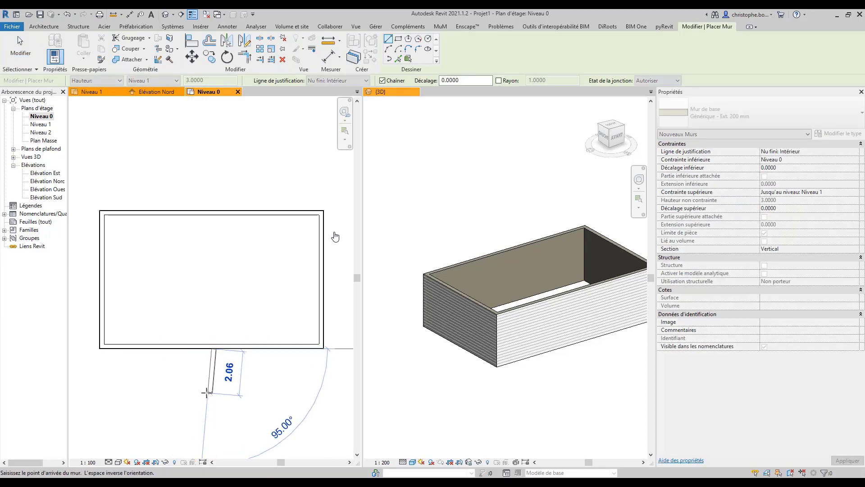
{"action": "left_click", "coordinate": [209, 428]}
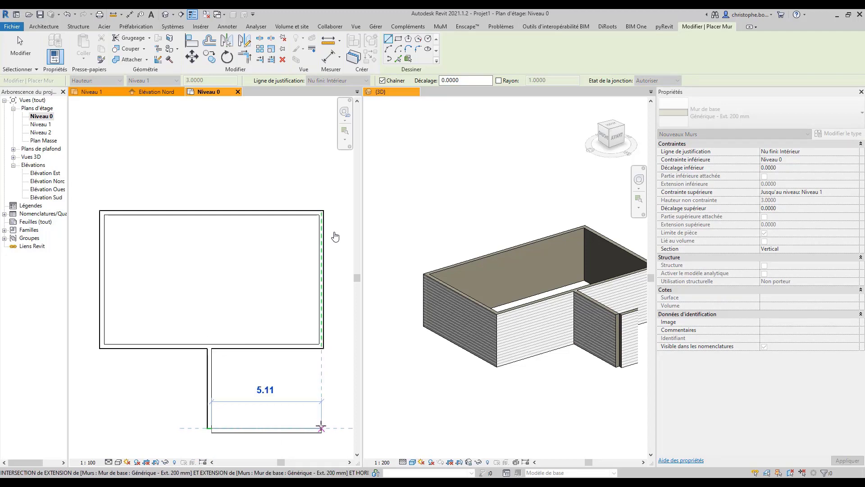
{"action": "left_click", "coordinate": [321, 428]}
{"action": "key", "text": "Escape"}
{"action": "key", "text": "Escape"}
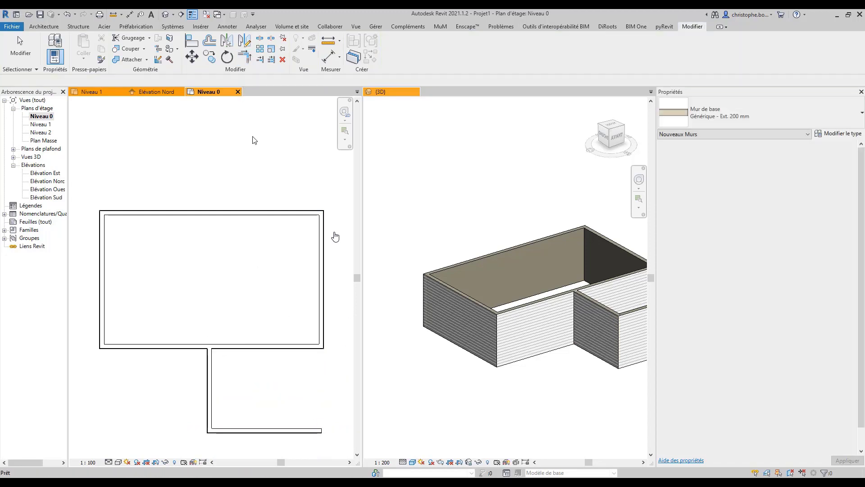
Trim/extend the extension's new south wall and the building's east wall so they meet at a corner
{"action": "key", "text": "t"}
{"action": "key", "text": "r"}
{"action": "left_click", "coordinate": [292, 428]}
{"action": "left_click", "coordinate": [325, 300]}
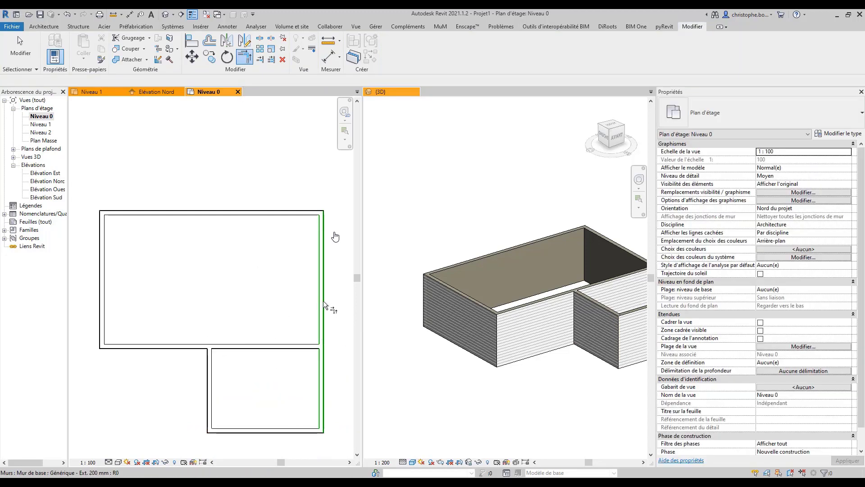
{"action": "key", "text": "Escape"}
Set the distance between the extension's south wall and the main building's south wall to 3 m
{"action": "middle_click_drag", "start_coordinate": [246, 423], "coordinate": [228, 373]}
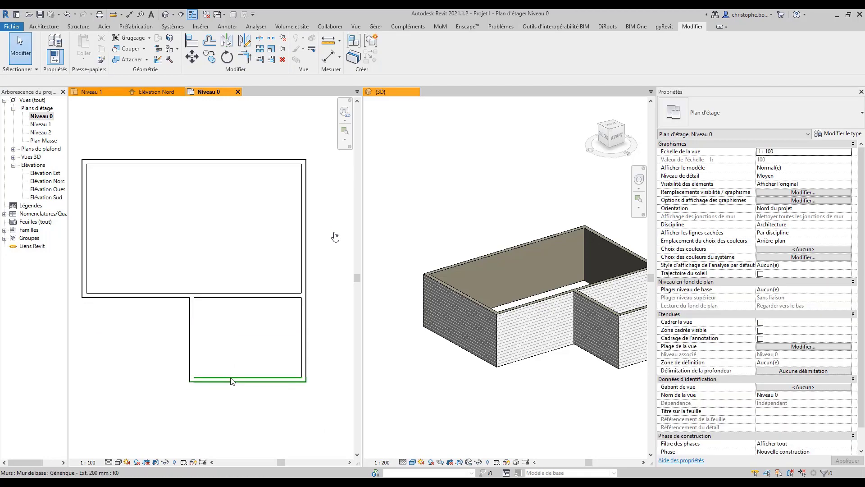
{"action": "left_click", "coordinate": [232, 381]}
{"action": "left_click", "coordinate": [329, 338]}
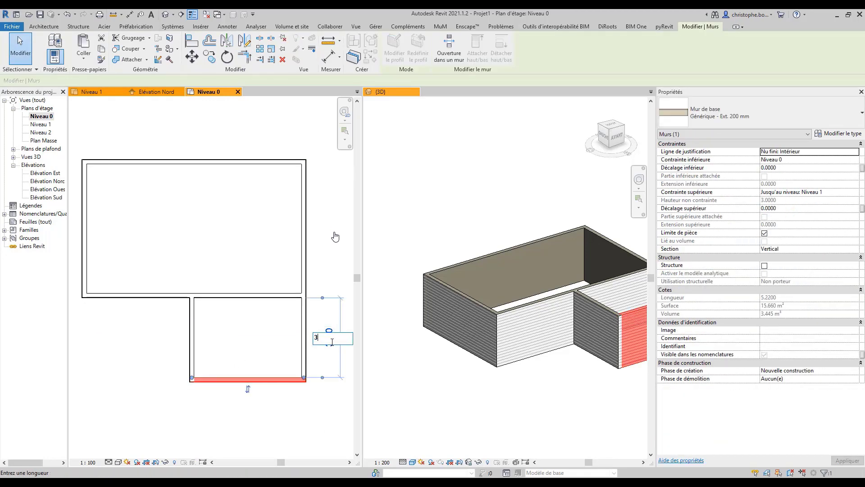
{"action": "type", "text": "3"}
{"action": "key", "text": "Return"}
Set the distance between the extension's west wall and the east wall to 4 m
{"action": "left_click", "coordinate": [191, 329]}
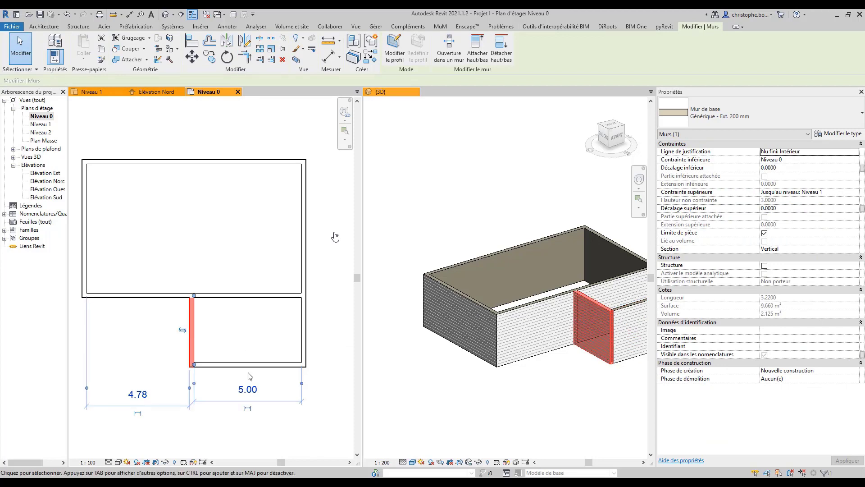
{"action": "left_click", "coordinate": [255, 390]}
{"action": "type", "text": "4"}
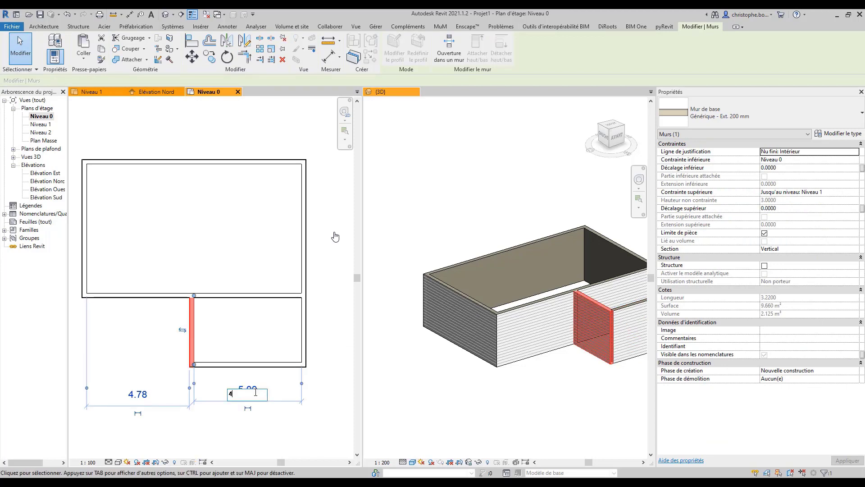
{"action": "key", "text": "Return"}
{"action": "left_click", "coordinate": [172, 329]}
{"action": "mouse_move", "coordinate": [175, 330]}
{"action": "middle_mouse_down"}
{"action": "mouse_move", "coordinate": [199, 330]}
{"action": "mouse_move", "coordinate": [190, 330]}
{"action": "middle_mouse_up"}
{"action": "scroll", "coordinate": [192, 325], "scroll_direction": "down", "scroll_amount": 1}
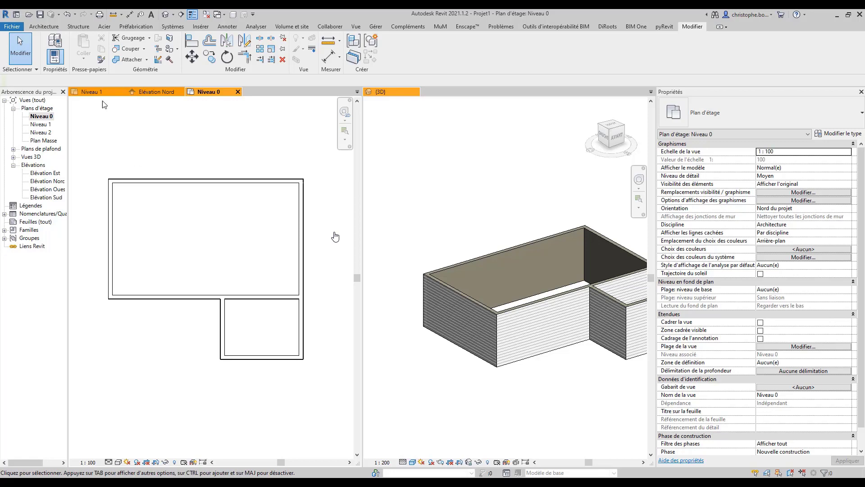
Start a footprint roof based on Niveau 1 with a 0.3 m overhang and generate its sloped outline from the whole chain of exterior walls
{"action": "left_click", "coordinate": [44, 26]}
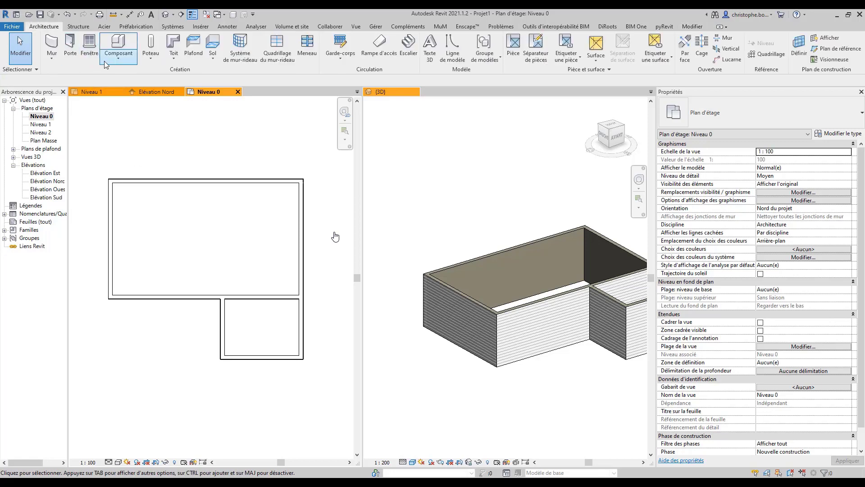
{"action": "left_click", "coordinate": [174, 49]}
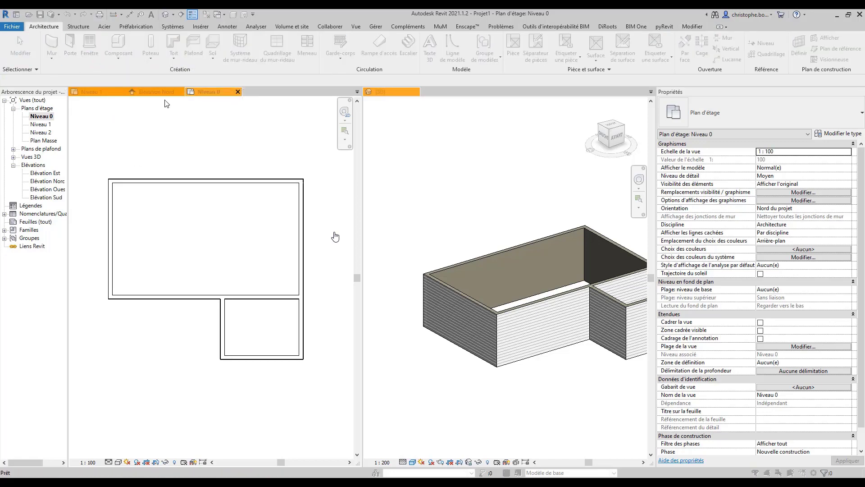
{"action": "left_click", "coordinate": [423, 272]}
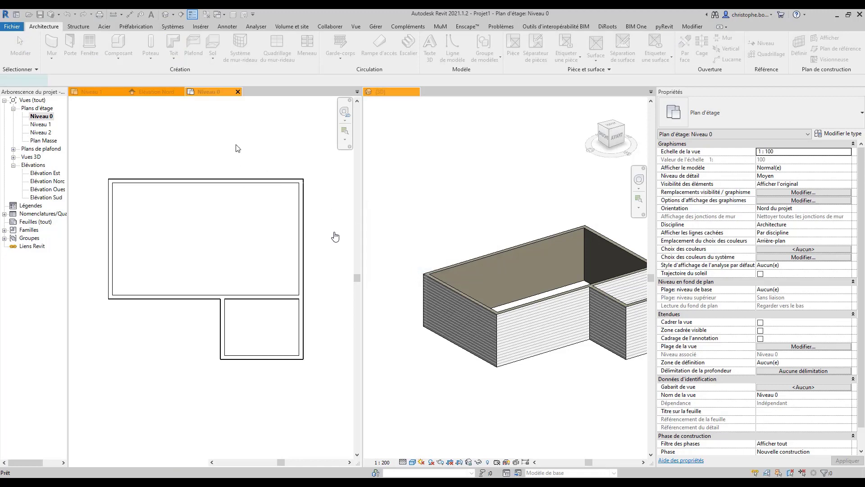
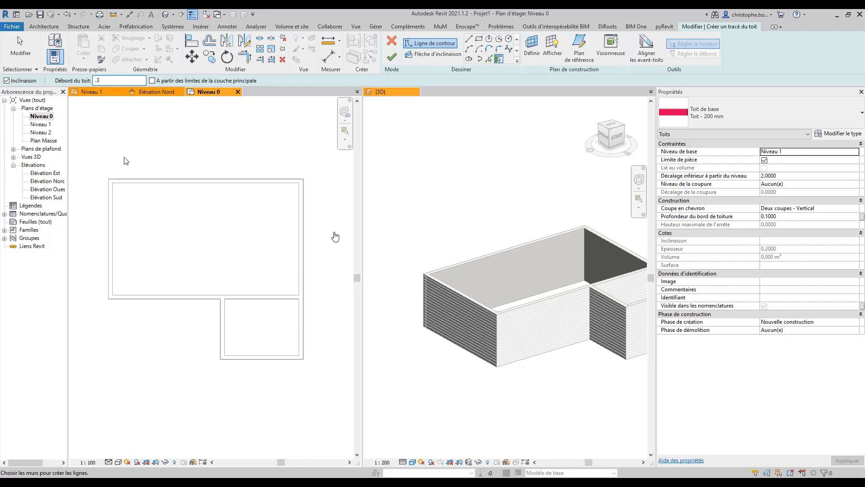
{"action": "key", "text": "Return"}
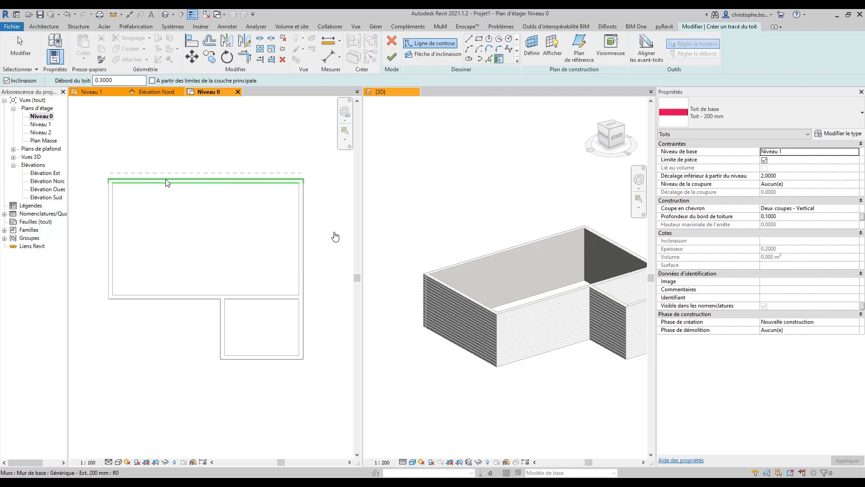
{"action": "key", "text": "Tab"}
{"action": "left_click", "coordinate": [167, 181]}
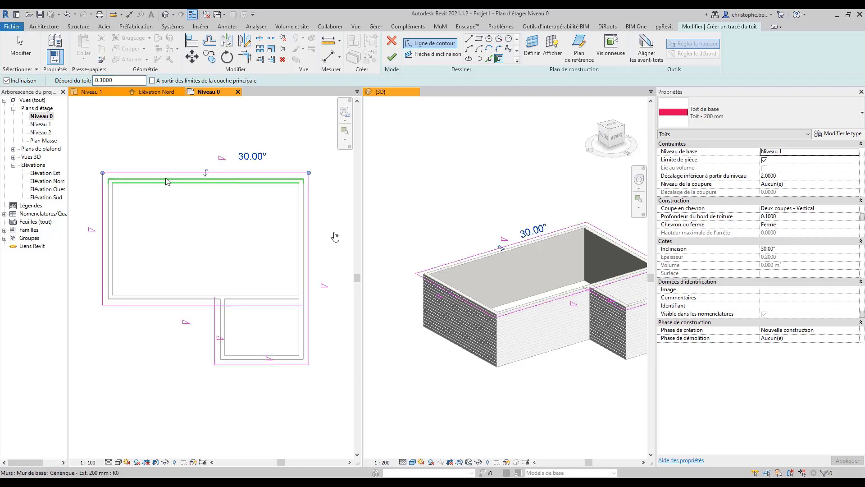
Trim/extend the main building's south roof line and the extension's west roof line so they meet at the inner corner
{"action": "left_click", "coordinate": [246, 57]}
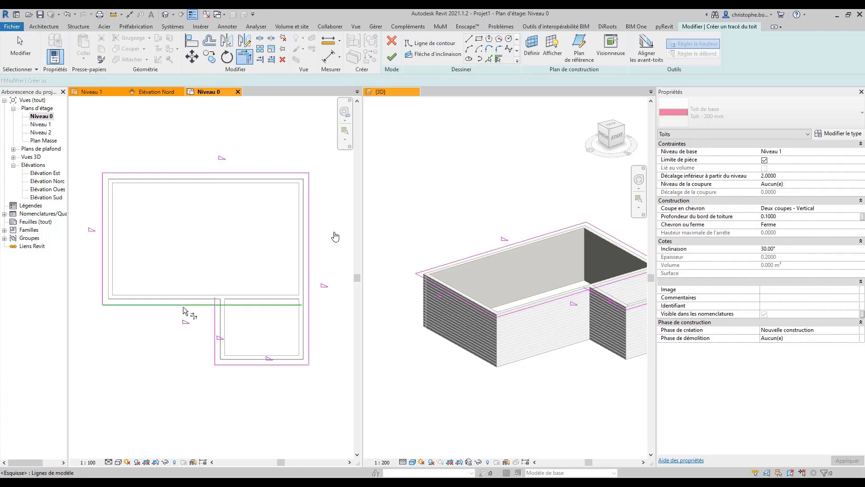
{"action": "left_click", "coordinate": [201, 305]}
{"action": "left_click", "coordinate": [214, 318]}
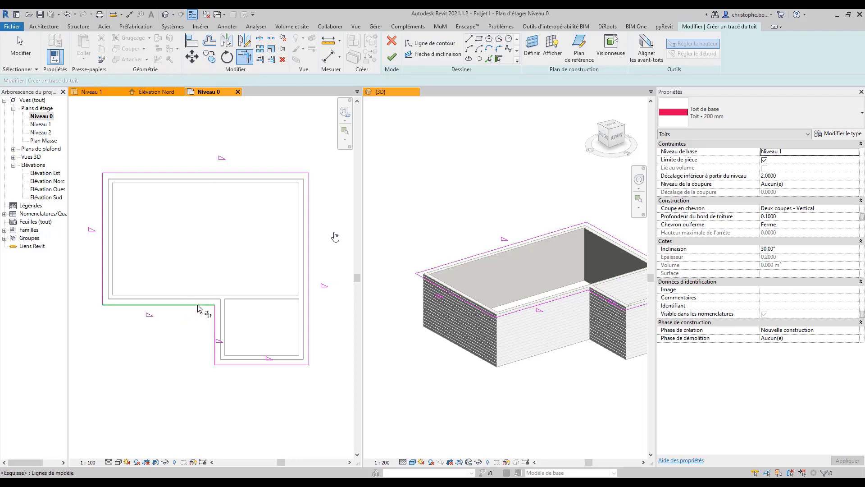
{"action": "left_click", "coordinate": [200, 309]}
{"action": "key", "text": "Escape"}
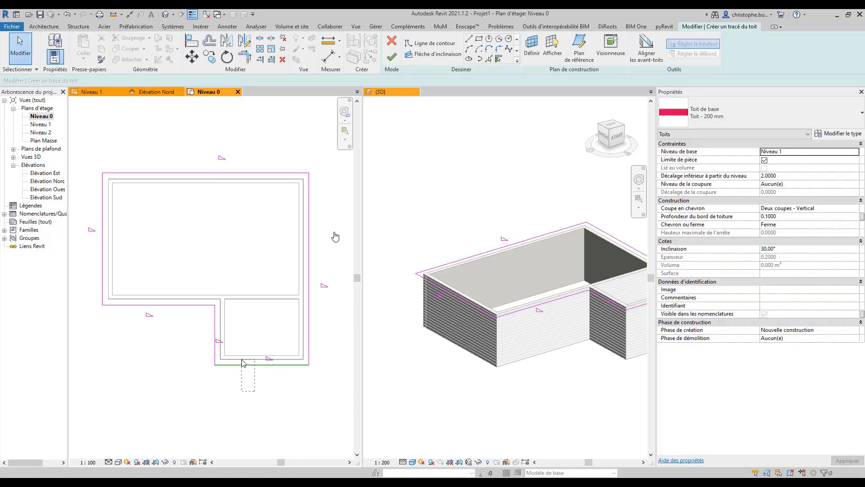
Select the roof sketch's three east-west lines together: the extension's south line and the main building's south and north lines
{"action": "left_click", "coordinate": [244, 364]}
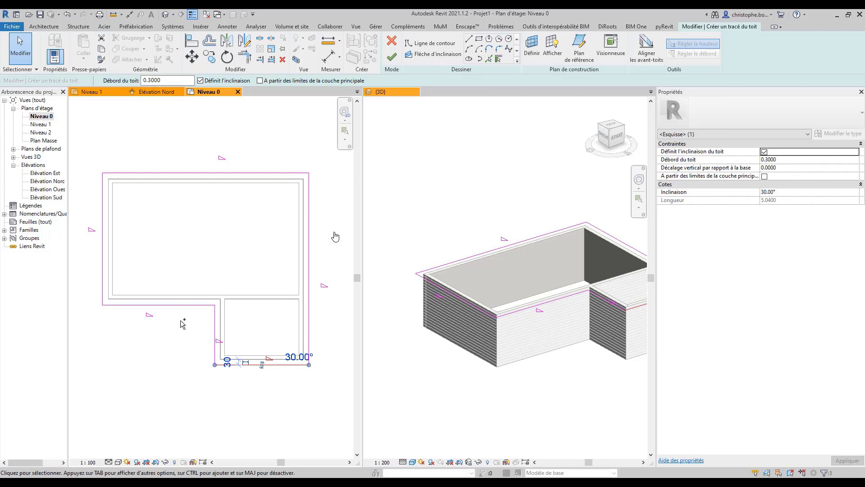
{"action": "left_click_drag", "start_coordinate": [180, 317], "coordinate": [150, 153], "text": "ctrl"}
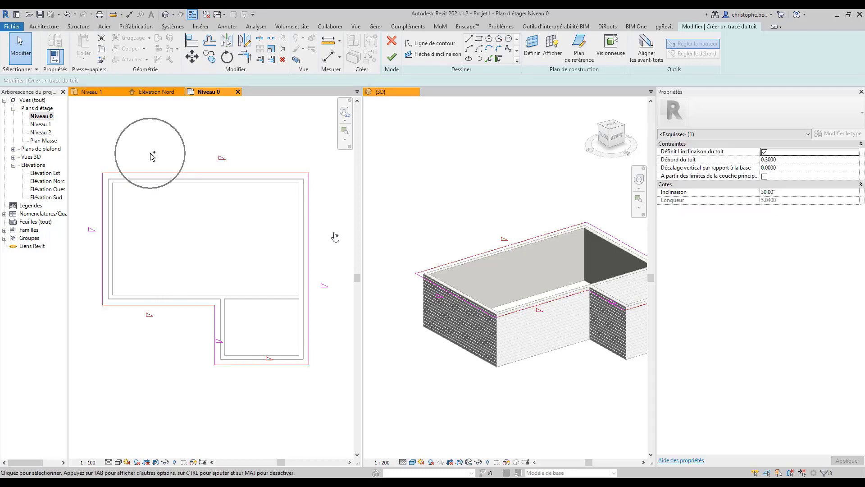
Remove the slope from the three horizontal roof footprint edges and finish the roof
{"action": "left_click", "coordinate": [208, 81]}
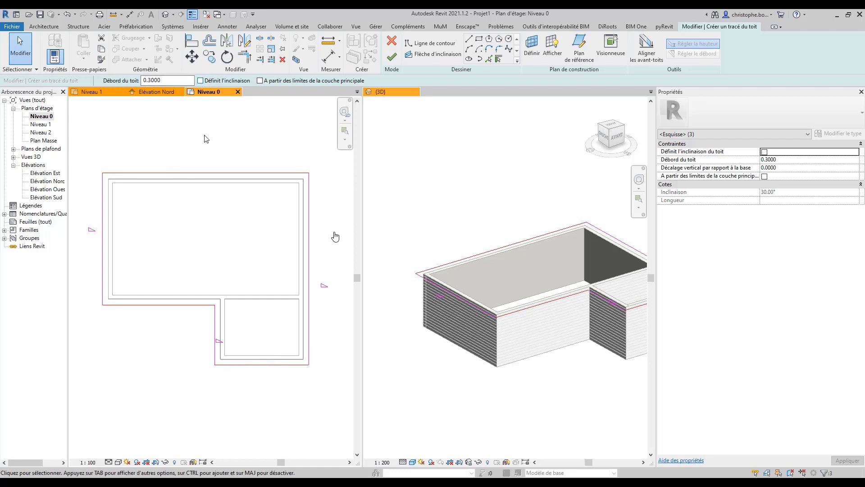
{"action": "left_click", "coordinate": [197, 133]}
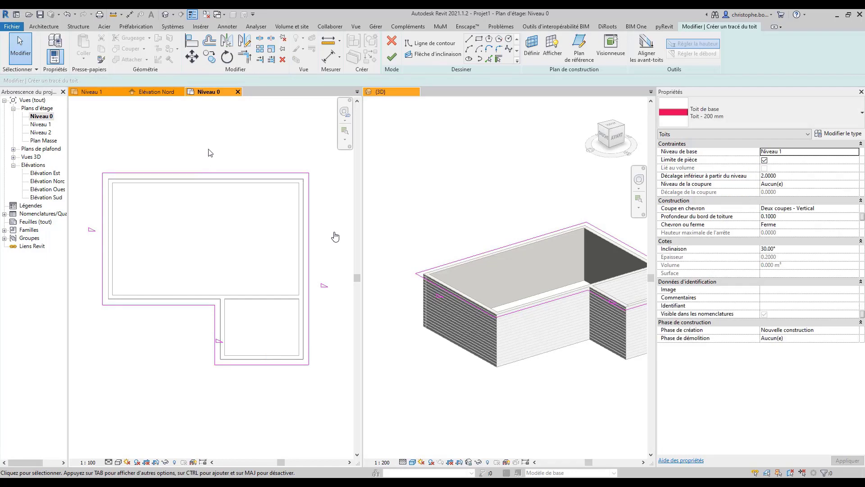
{"action": "left_click", "coordinate": [391, 57]}
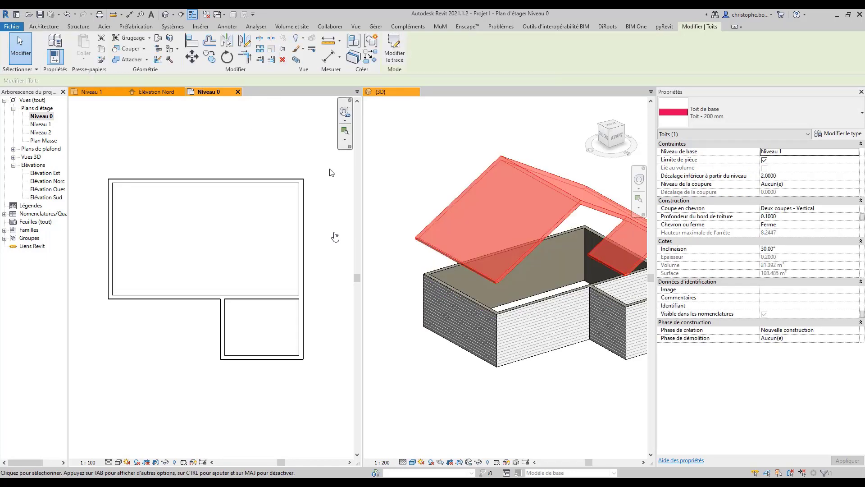
{"action": "middle_click_drag", "start_coordinate": [558, 377], "coordinate": [476, 359]}
{"action": "left_click", "coordinate": [476, 360]}
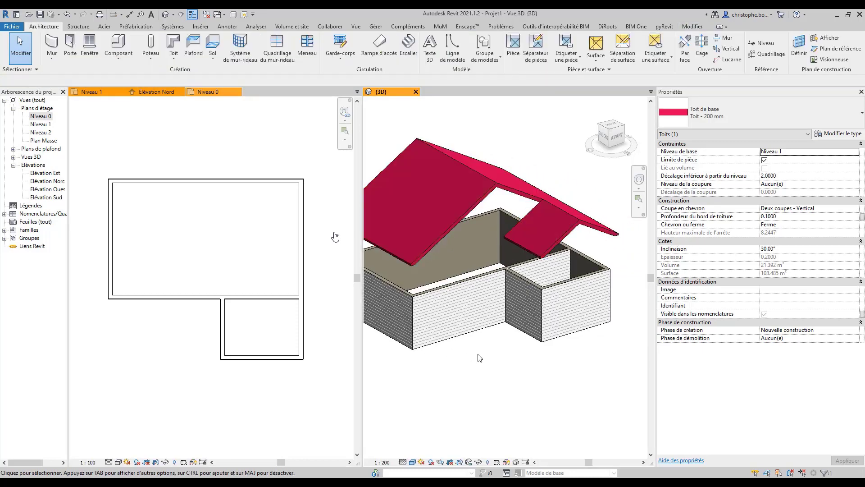
Attach the tops of the whole connected chain of walls to the roof
{"action": "key", "text": "Tab"}
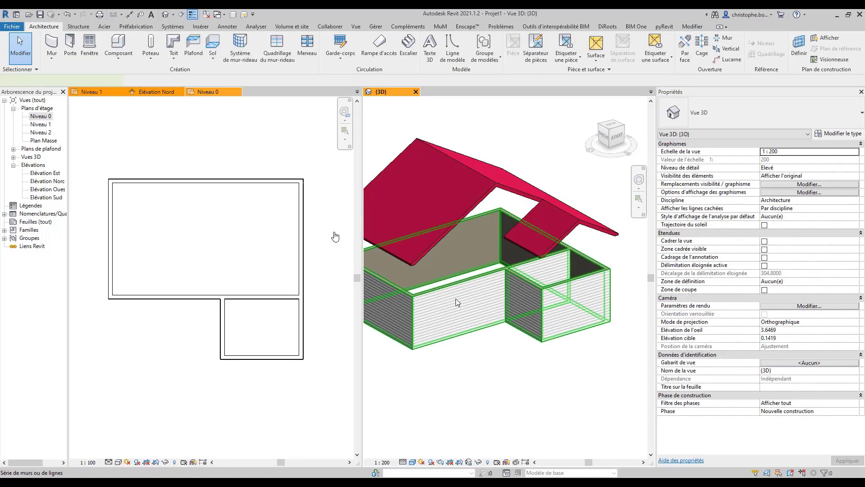
{"action": "left_click", "coordinate": [456, 298]}
{"action": "left_click", "coordinate": [477, 51]}
{"action": "left_click", "coordinate": [493, 174]}
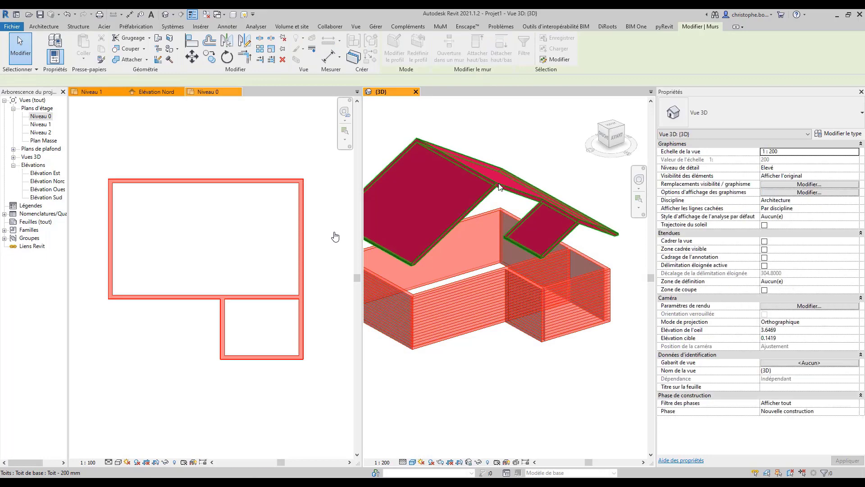
{"action": "left_click", "coordinate": [515, 381]}
{"action": "scroll", "coordinate": [508, 223], "scroll_direction": "up", "scroll_amount": 5}
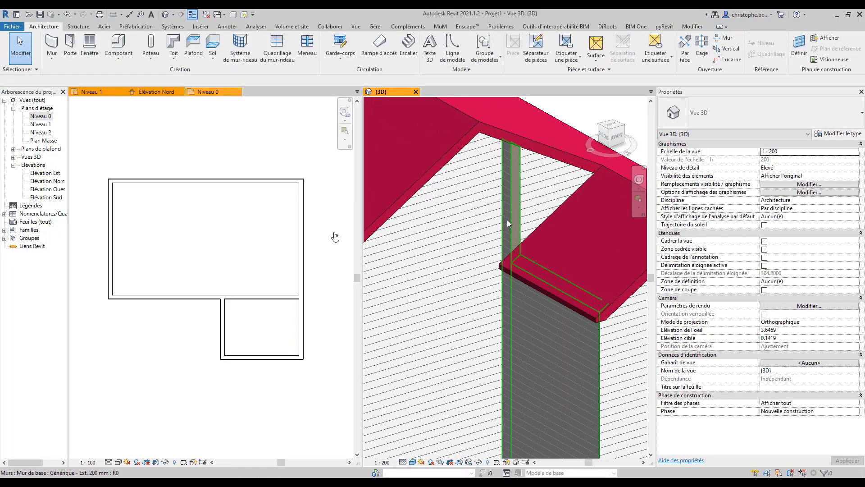
{"action": "scroll", "coordinate": [508, 223], "scroll_direction": "down", "scroll_amount": 4}
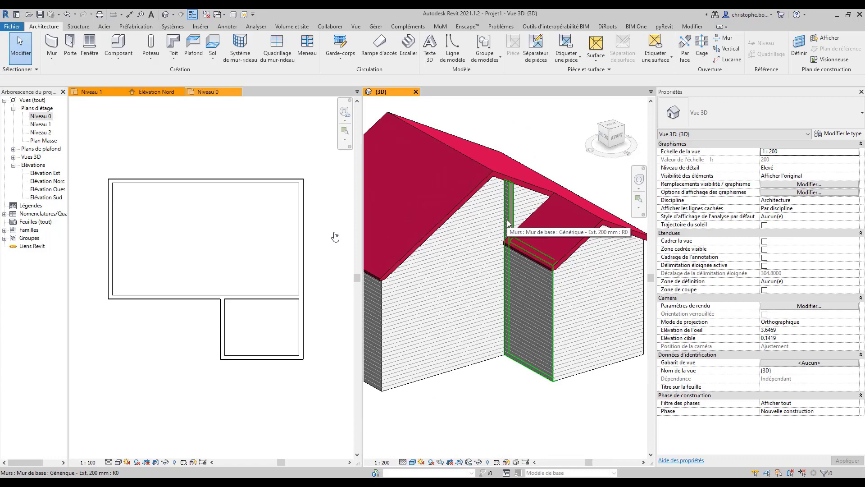
Edit the roof footprint, trimming it to the main rectangle and deleting the leftover lines around the small annex
{"action": "left_click", "coordinate": [462, 200]}
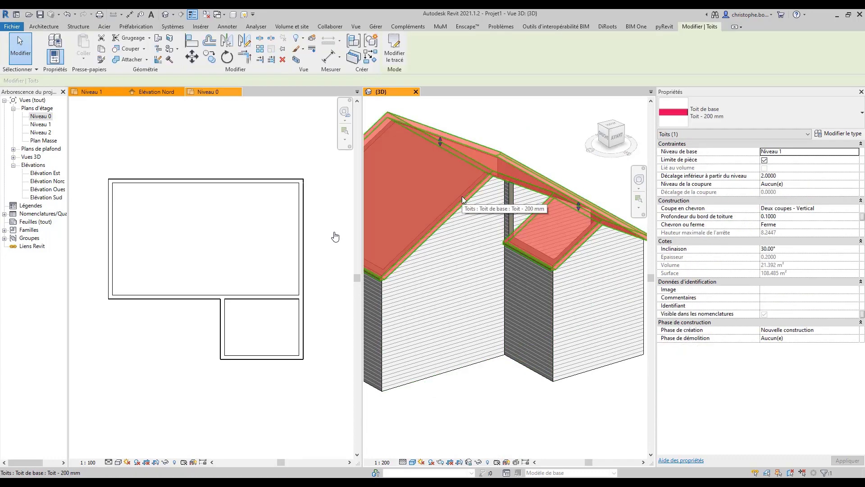
{"action": "left_click", "coordinate": [393, 53]}
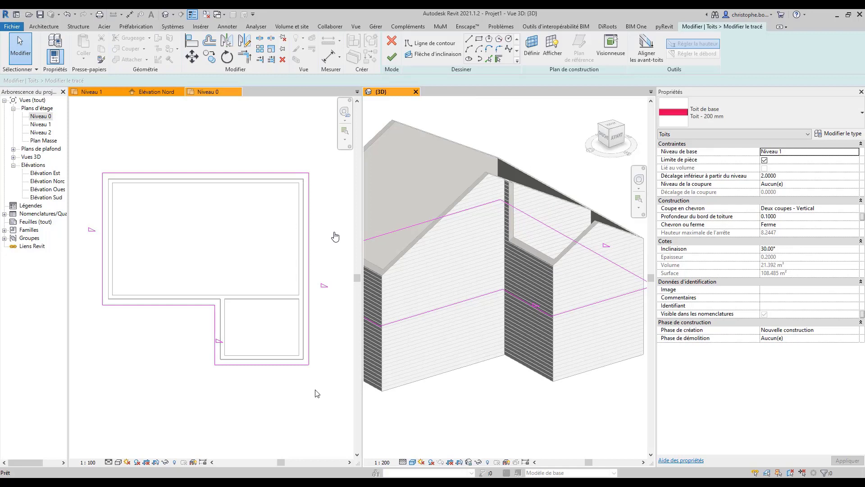
{"action": "left_click", "coordinate": [244, 56]}
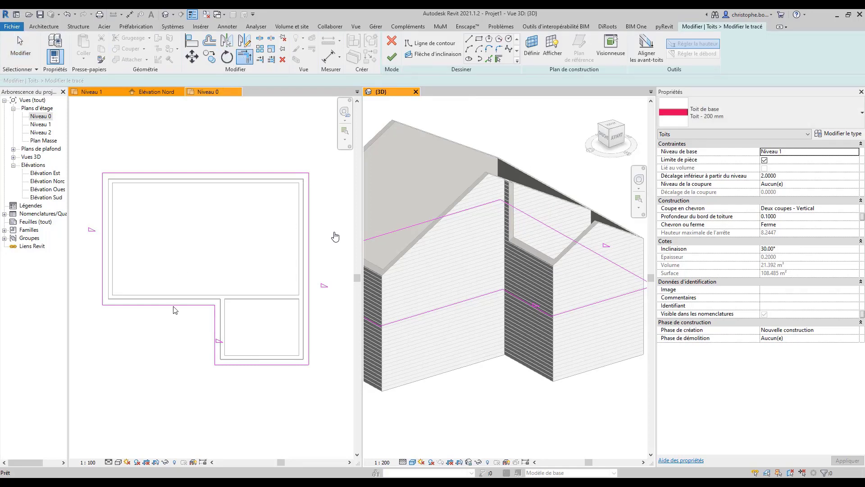
{"action": "left_click", "coordinate": [189, 305]}
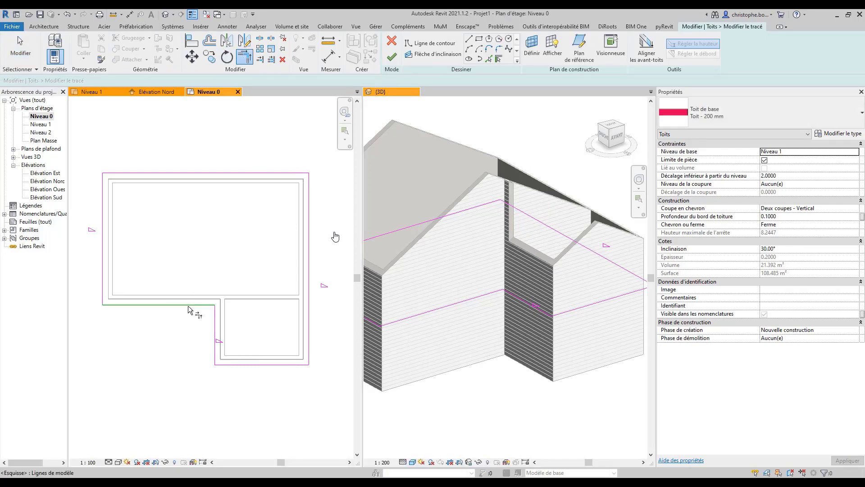
{"action": "left_click", "coordinate": [310, 274]}
{"action": "key", "text": "Escape"}
{"action": "left_click_drag", "start_coordinate": [323, 374], "coordinate": [160, 341]}
{"action": "key", "text": "Delete"}
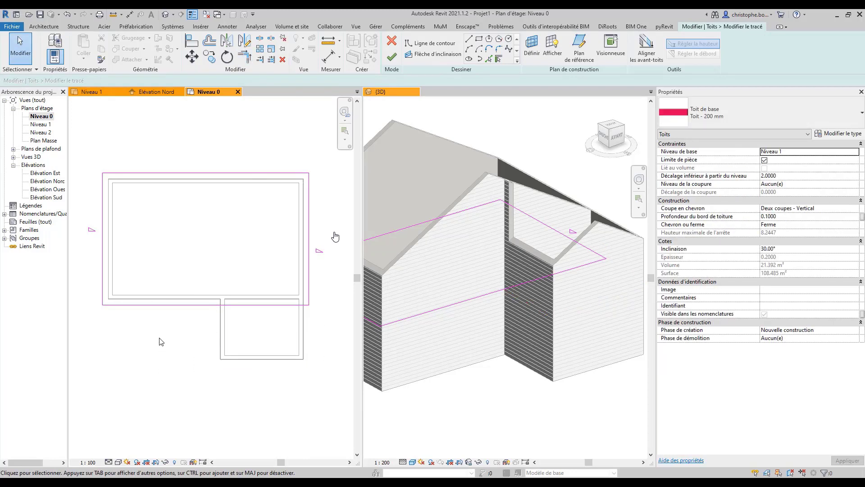
Finish the reduced roof footprint and detach the targets of the walls the roof does not reach
{"action": "left_click", "coordinate": [390, 57]}
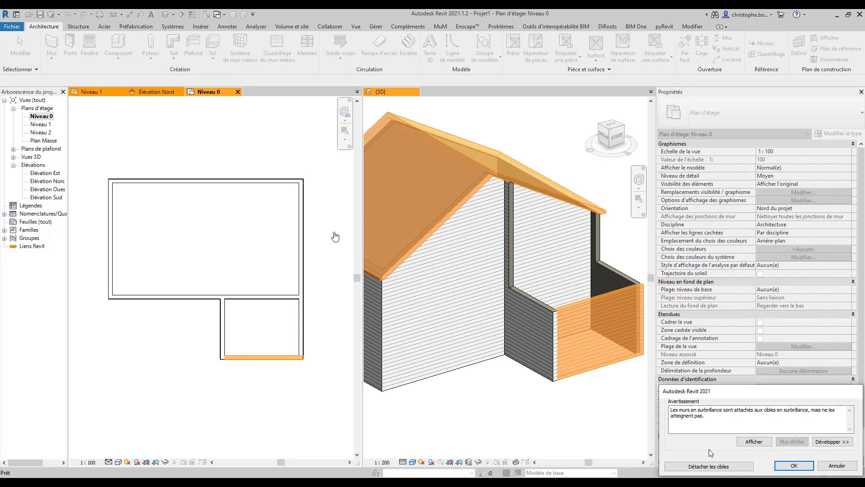
{"action": "left_click", "coordinate": [709, 466]}
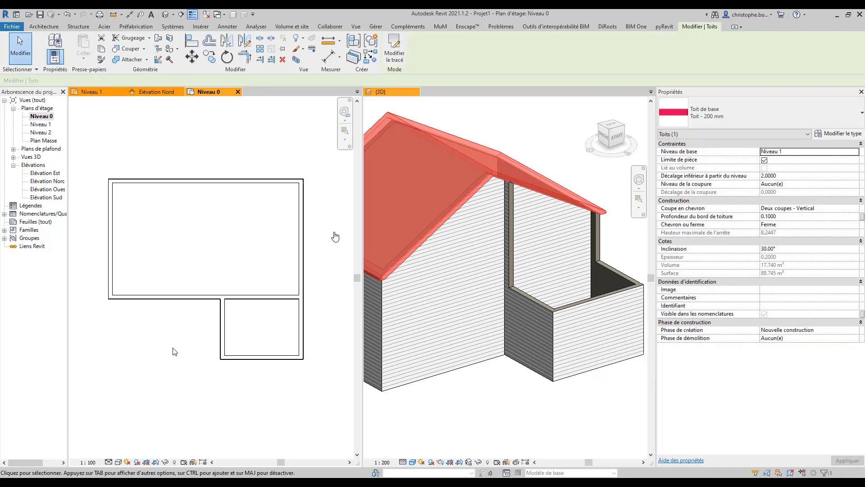
{"action": "key", "text": "Escape"}
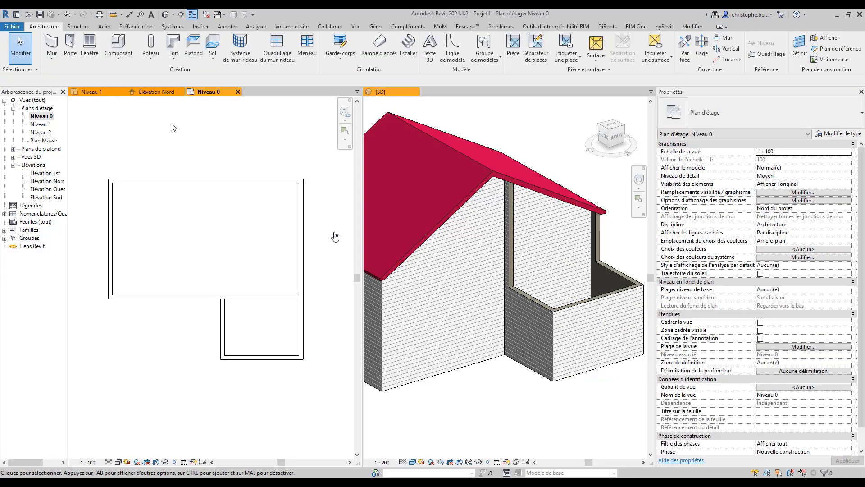
Start a new footprint roof on Niveau 1 and pick the annex's three outer walls as sloped edges with a 0.30 overhang
{"action": "left_click", "coordinate": [171, 45]}
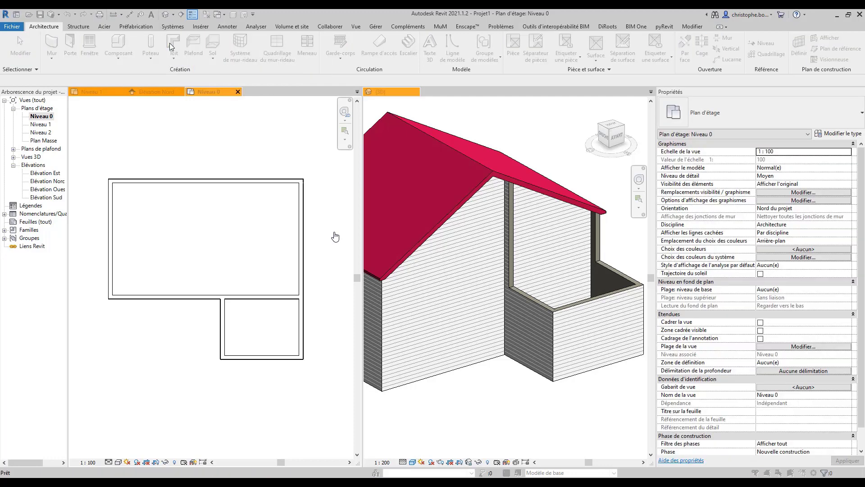
{"action": "left_click", "coordinate": [428, 268]}
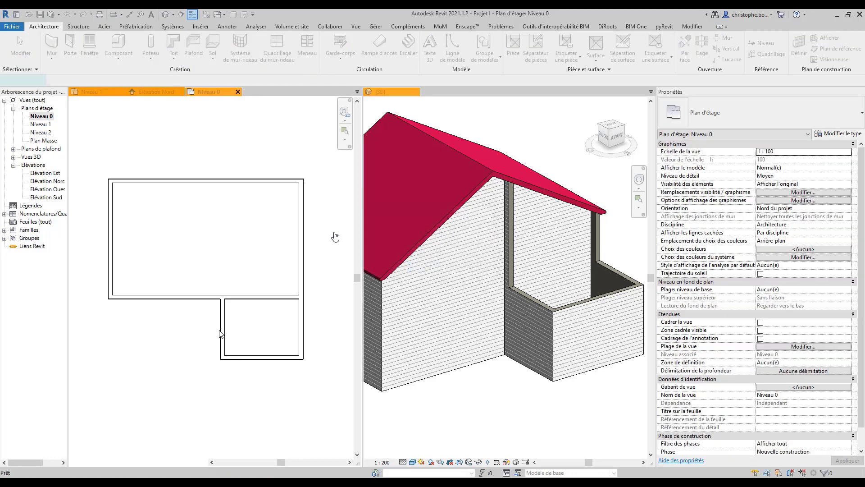
{"action": "scroll", "coordinate": [233, 311], "scroll_direction": "up", "scroll_amount": 2}
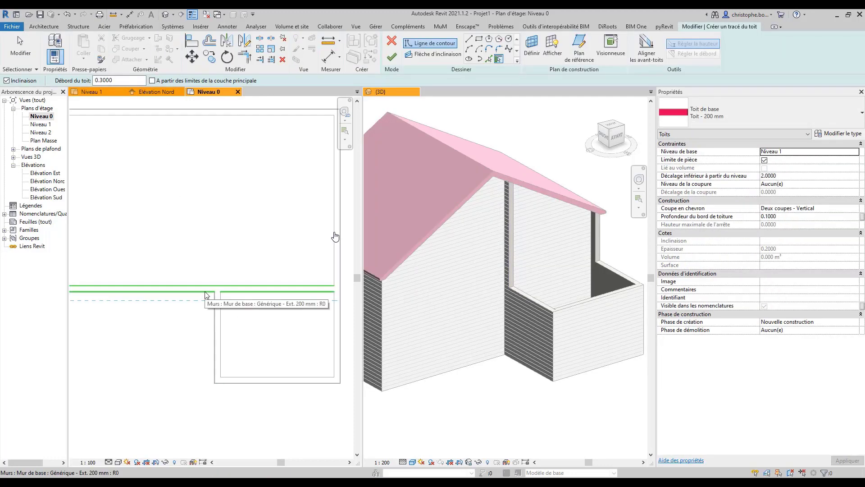
{"action": "left_click", "coordinate": [216, 331]}
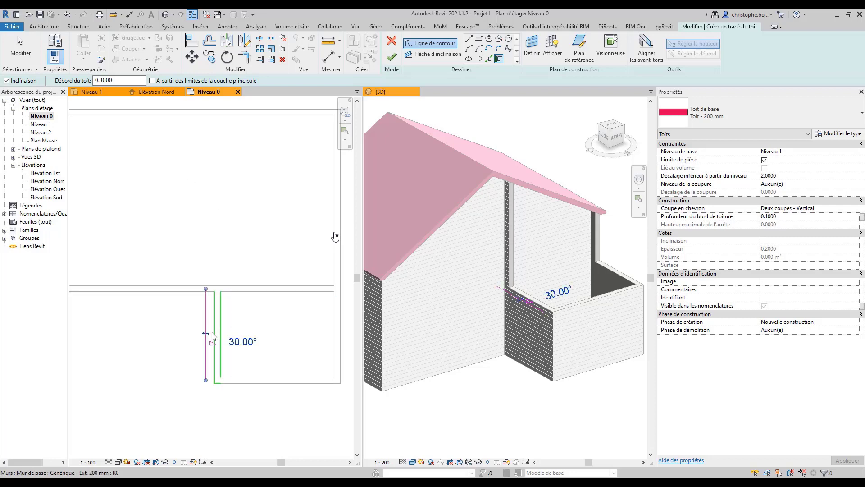
{"action": "left_click", "coordinate": [266, 390]}
{"action": "left_click", "coordinate": [341, 342]}
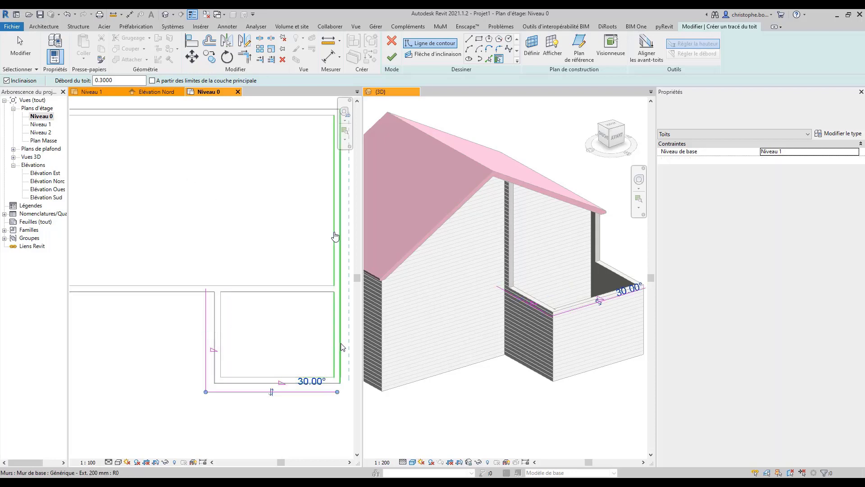
Add a footprint edge along the wall shared with the main building, without slope and with a 0 overhang
{"action": "left_click", "coordinate": [27, 81]}
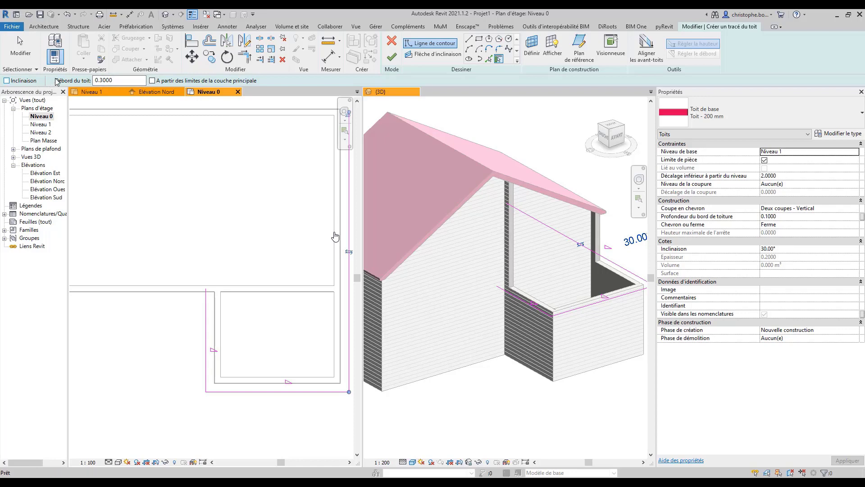
{"action": "left_click", "coordinate": [102, 80]}
{"action": "type", "text": "0"}
{"action": "left_click", "coordinate": [256, 298]}
{"action": "middle_click_drag", "start_coordinate": [275, 322], "coordinate": [214, 306]}
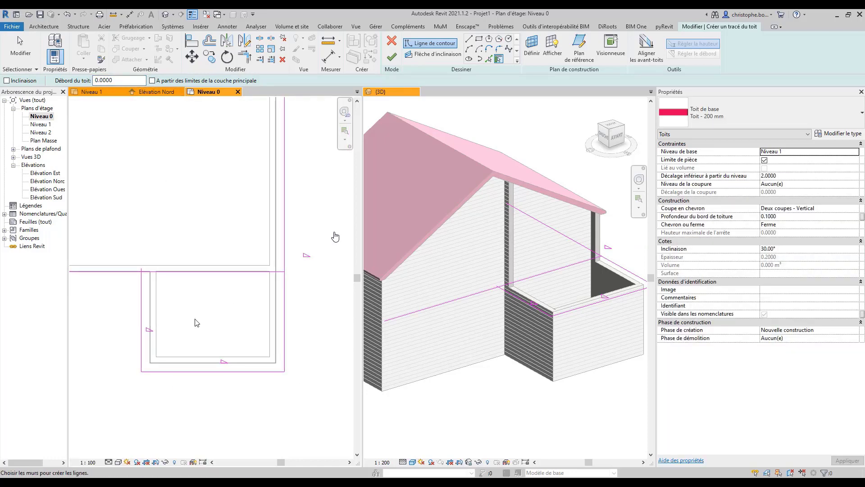
Remove the slope from the annex roof's front footprint edge
{"action": "key", "text": "Escape"}
{"action": "left_click", "coordinate": [212, 371]}
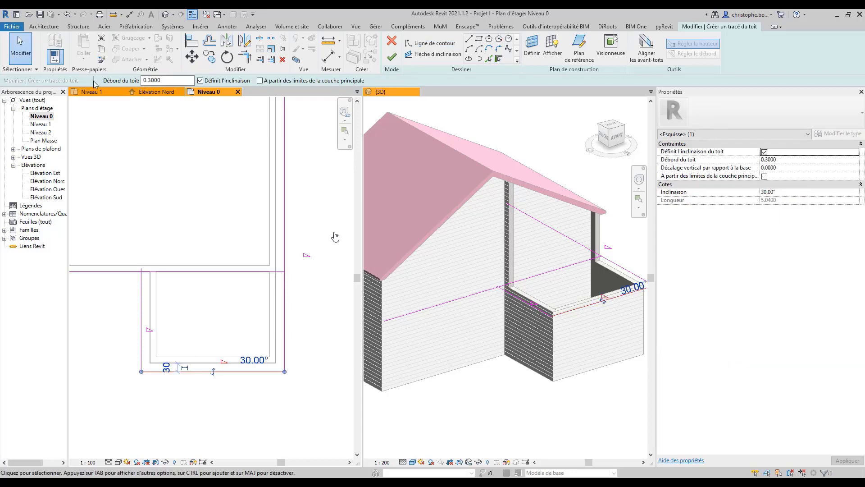
{"action": "left_click", "coordinate": [200, 80]}
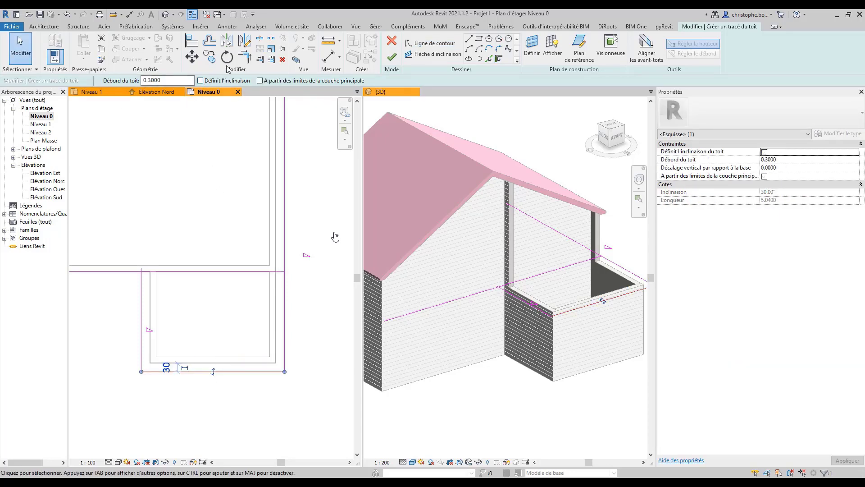
Trim the annex roof's footprint lines into a closed rectangle against the main building and finish the roof
{"action": "left_click", "coordinate": [244, 56]}
{"action": "left_click", "coordinate": [142, 293]}
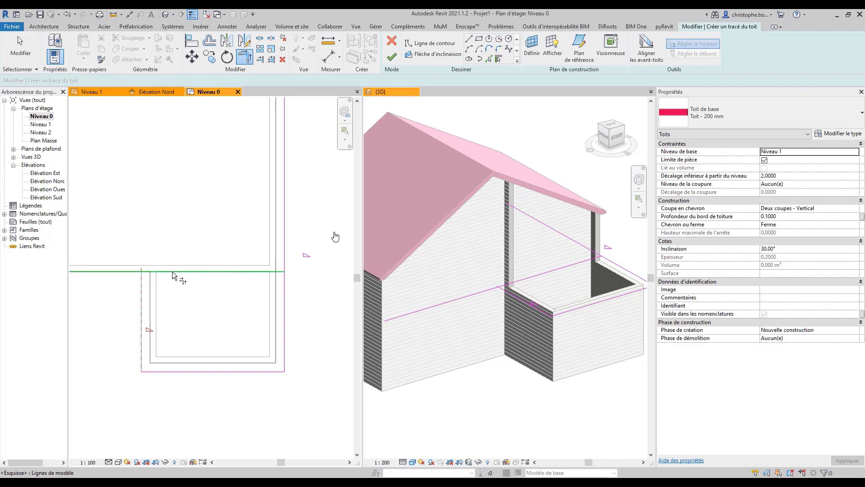
{"action": "left_click", "coordinate": [173, 272]}
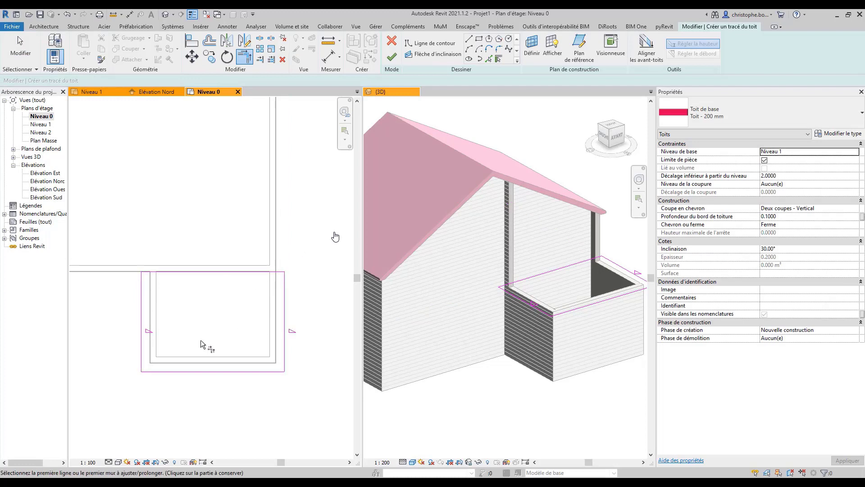
{"action": "scroll", "coordinate": [197, 336], "scroll_direction": "down", "scroll_amount": 2}
{"action": "middle_click_drag", "start_coordinate": [202, 335], "coordinate": [225, 338]}
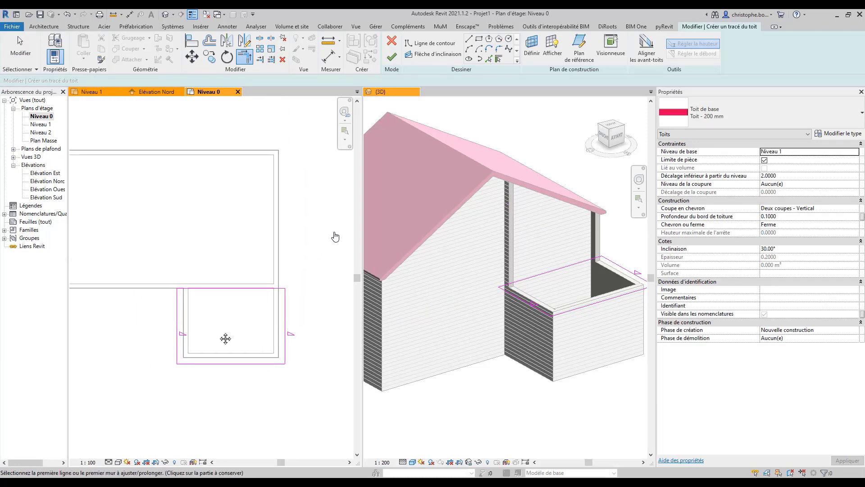
{"action": "scroll", "coordinate": [216, 323], "scroll_direction": "up", "scroll_amount": 2}
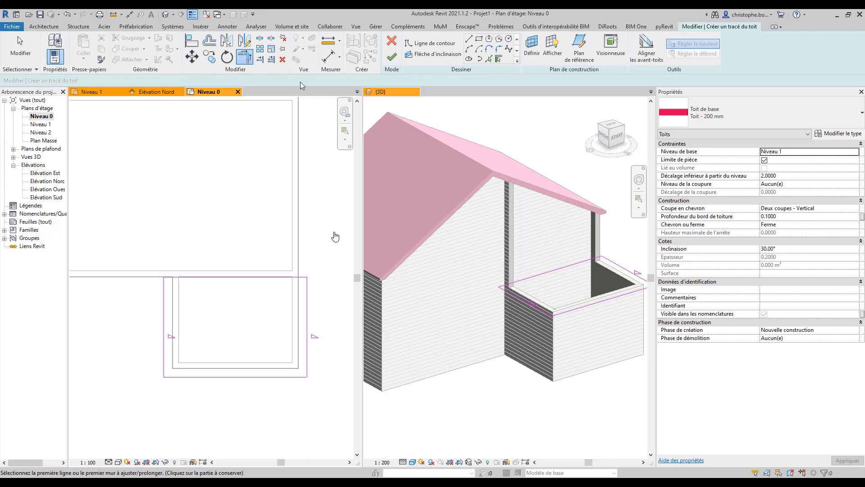
{"action": "left_click", "coordinate": [391, 57]}
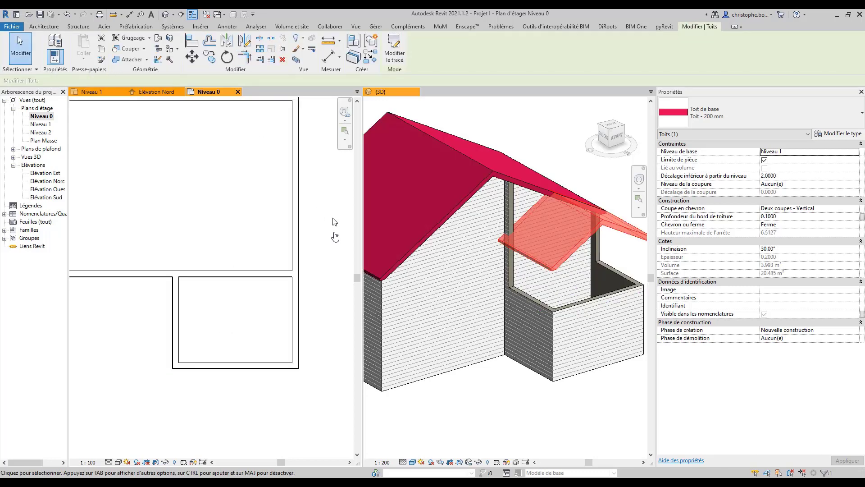
Try a base offset of 0 from the level on the annex roof and restore it to 2
{"action": "left_click", "coordinate": [786, 176]}
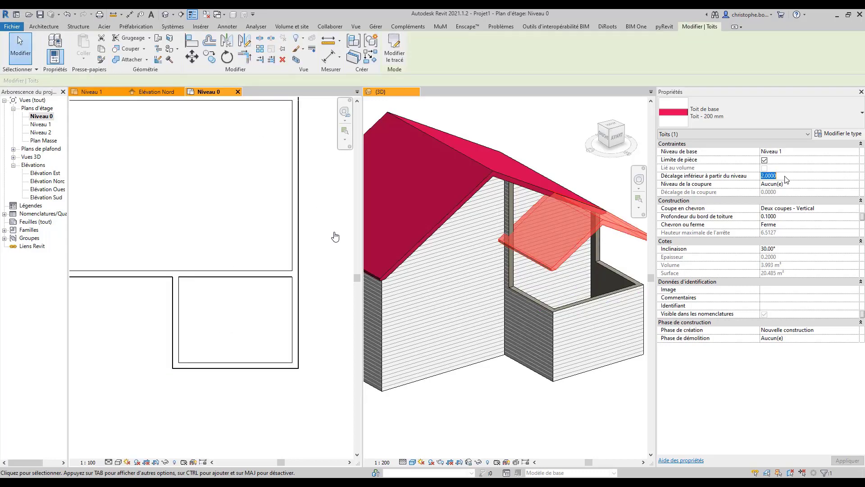
{"action": "type", "text": "0.0000"}
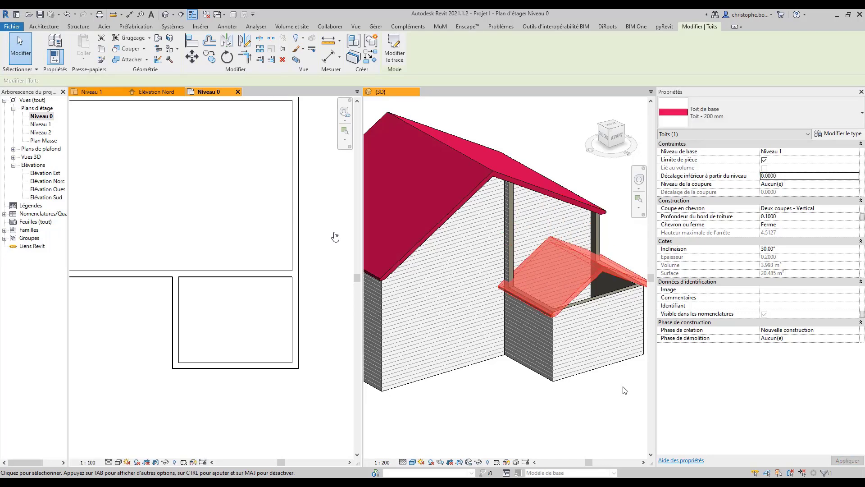
{"action": "left_click", "coordinate": [784, 177]}
{"action": "type", "text": "2"}
{"action": "key", "text": "Return"}
{"action": "key", "text": "Escape"}
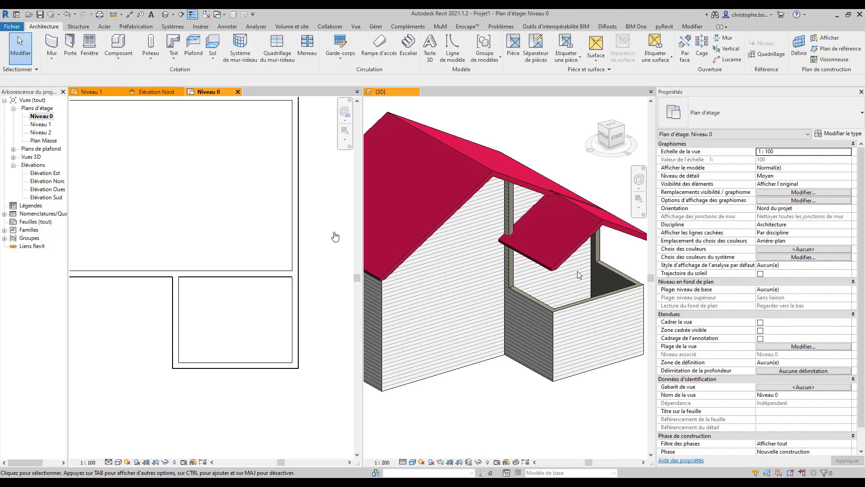
Attach the tops of the three annex walls to the annex roof and accept the warning
{"action": "left_click", "coordinate": [572, 273]}
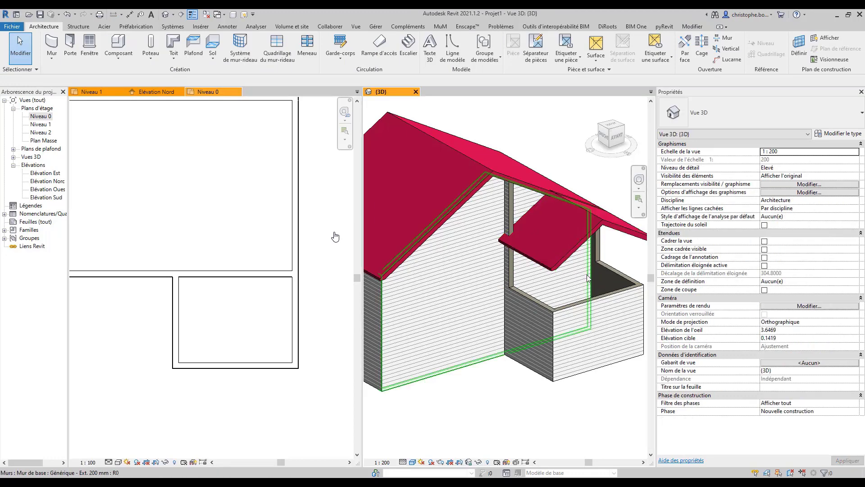
{"action": "middle_click_drag", "start_coordinate": [588, 276], "coordinate": [547, 285], "text": "shift"}
{"action": "left_click", "coordinate": [510, 315]}
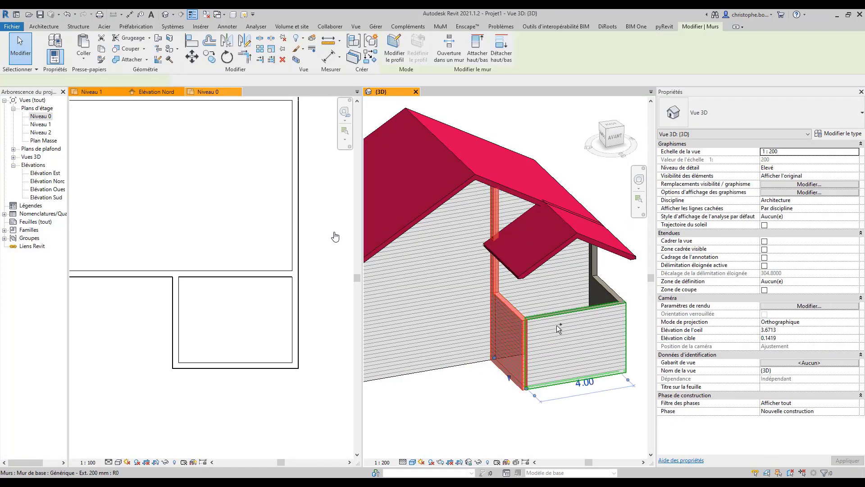
{"action": "left_click", "coordinate": [599, 299], "text": "ctrl"}
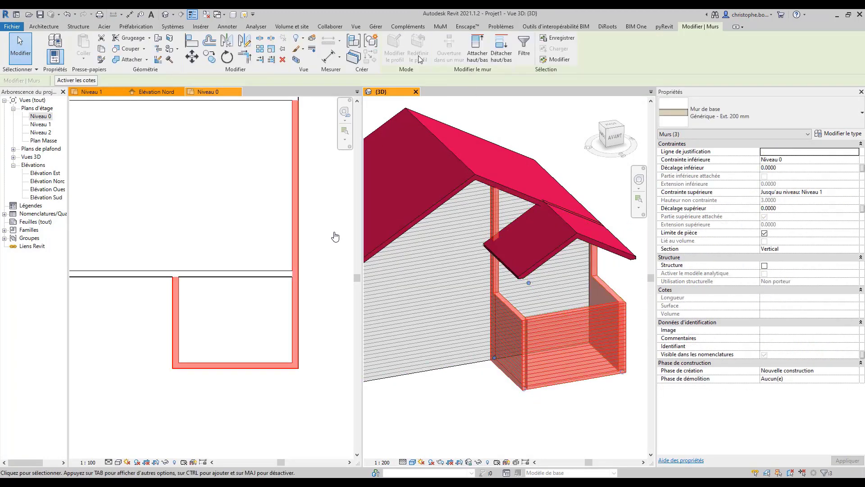
{"action": "left_click", "coordinate": [472, 50]}
{"action": "left_click", "coordinate": [575, 229]}
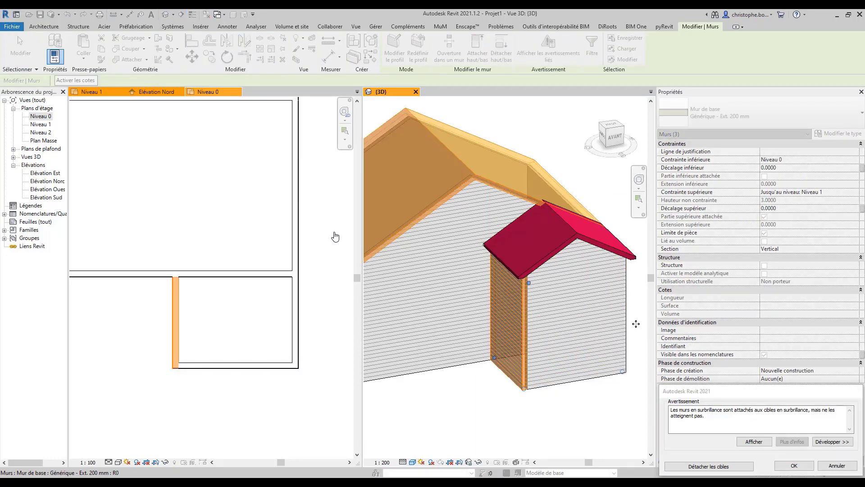
{"action": "left_click", "coordinate": [788, 471]}
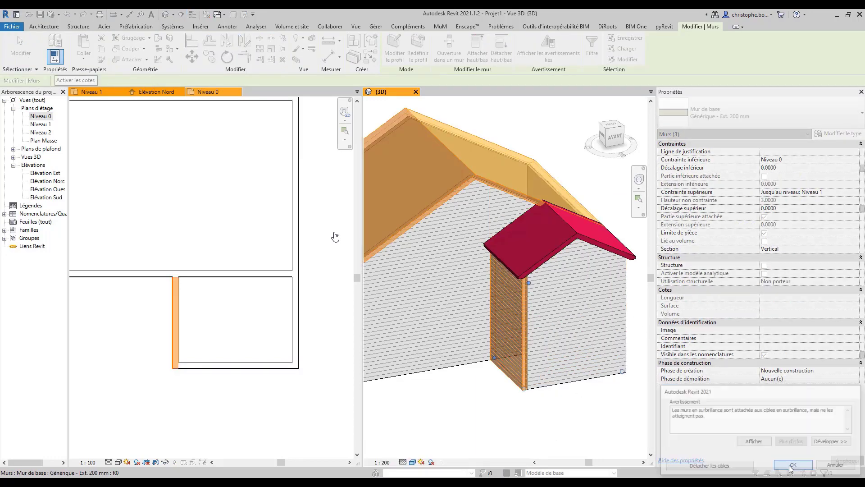
{"action": "left_click", "coordinate": [599, 405]}
Join the geometry of the annex roof with the main building's roof
{"action": "middle_click_drag", "start_coordinate": [599, 405], "coordinate": [474, 395], "text": "shift"}
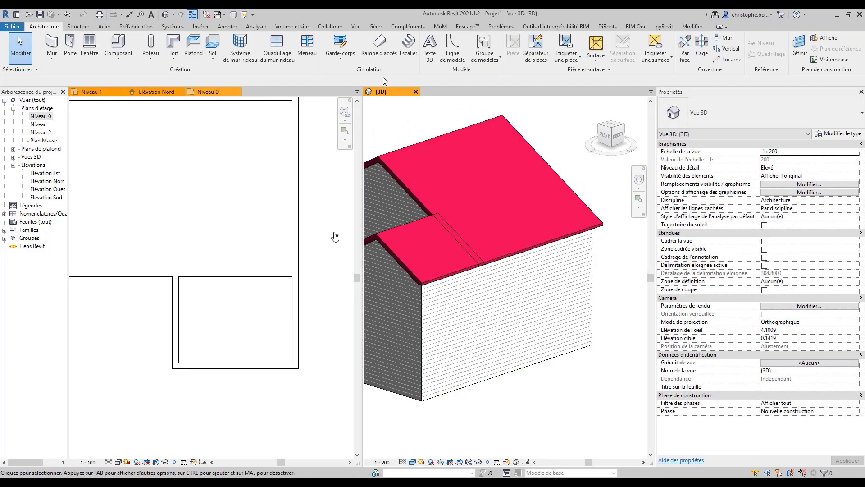
{"action": "left_click", "coordinate": [692, 26]}
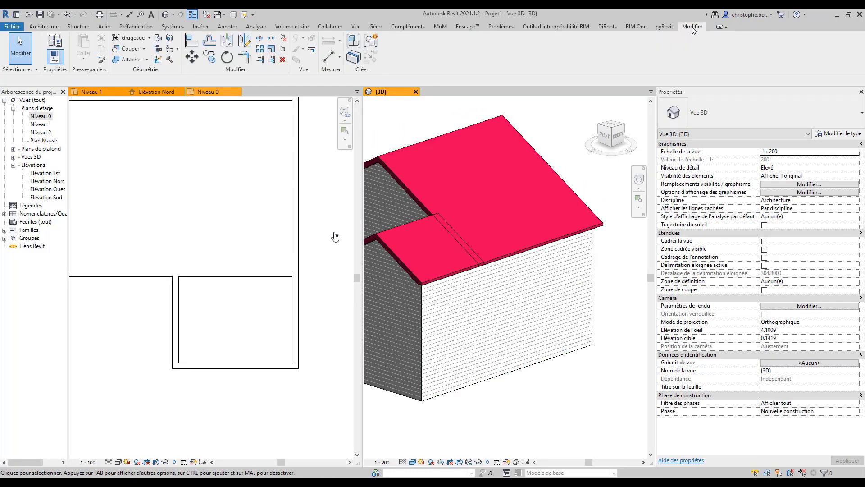
{"action": "left_click", "coordinate": [137, 60]}
{"action": "left_click", "coordinate": [401, 250]}
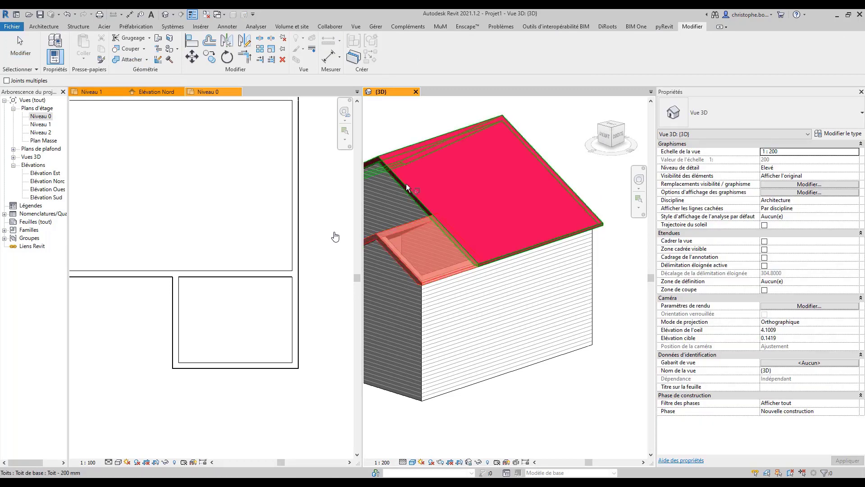
{"action": "left_click", "coordinate": [406, 187]}
{"action": "middle_click_drag", "start_coordinate": [401, 234], "coordinate": [556, 245], "text": "shift"}
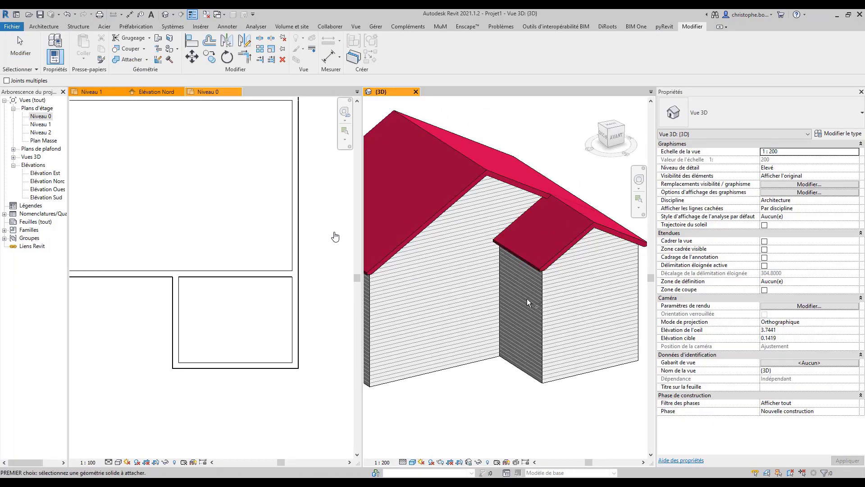
{"action": "scroll", "coordinate": [525, 300], "scroll_direction": "up", "scroll_amount": 2}
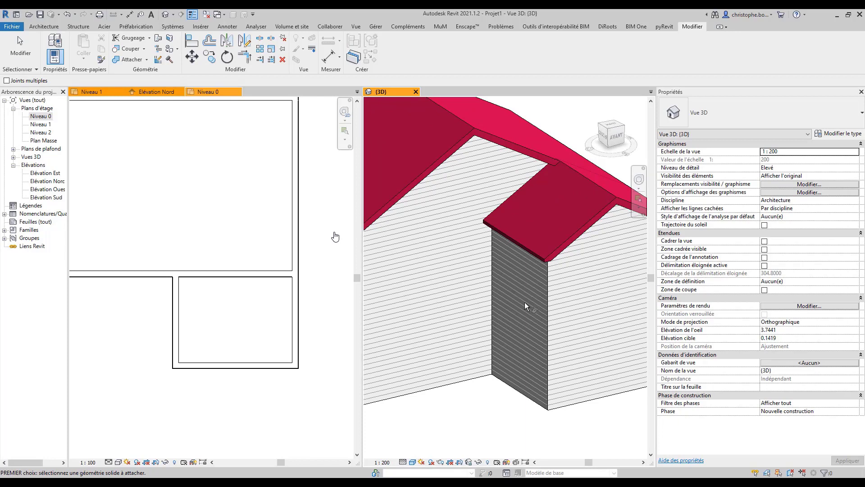
{"action": "key", "text": "Escape"}
{"action": "mouse_move", "coordinate": [507, 303]}
{"action": "middle_mouse_down", "text": "shift"}
{"action": "mouse_move", "coordinate": [518, 247]}
{"action": "mouse_move", "coordinate": [508, 296]}
{"action": "mouse_move", "coordinate": [495, 297]}
{"action": "mouse_move", "coordinate": [522, 304]}
{"action": "middle_mouse_up", "text": "shift"}
{"action": "scroll", "coordinate": [498, 302], "scroll_direction": "down", "scroll_amount": 4}
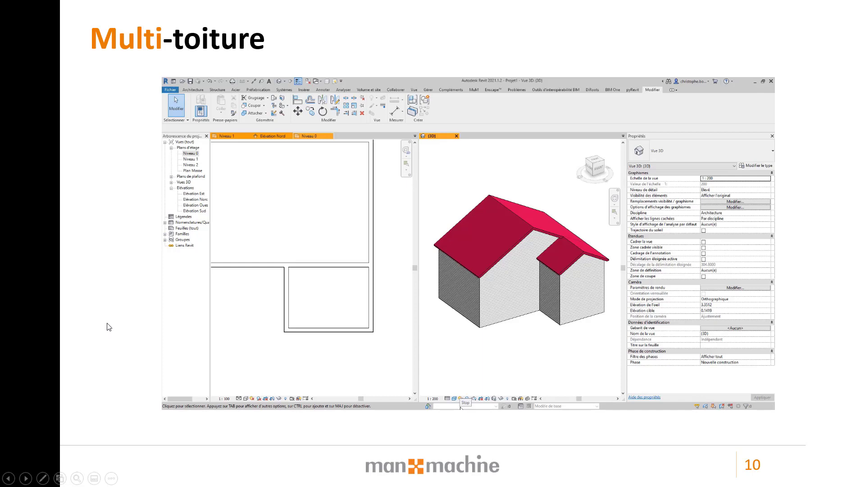
{"action": "left_click", "coordinate": [644, 434]}
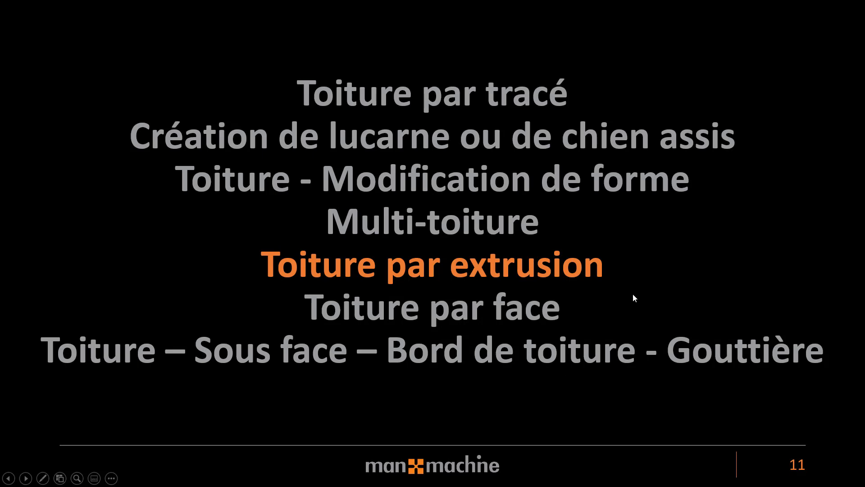
{"action": "left_click", "coordinate": [606, 304]}
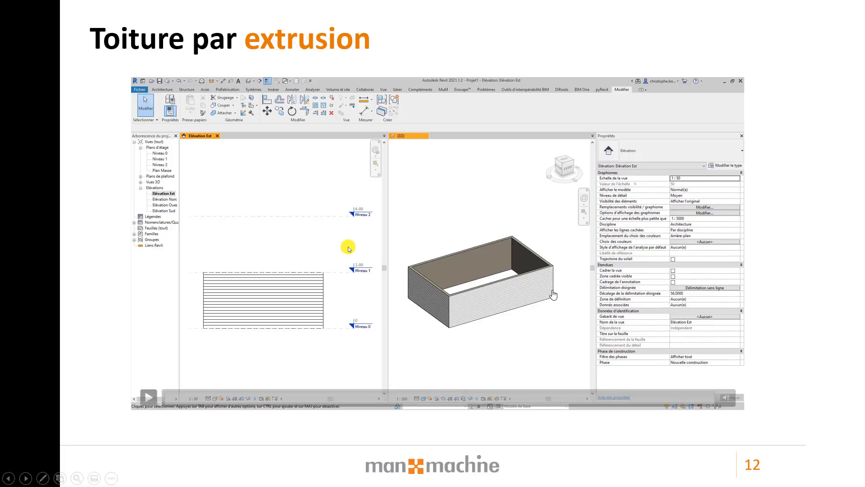
{"action": "left_click", "coordinate": [490, 264]}
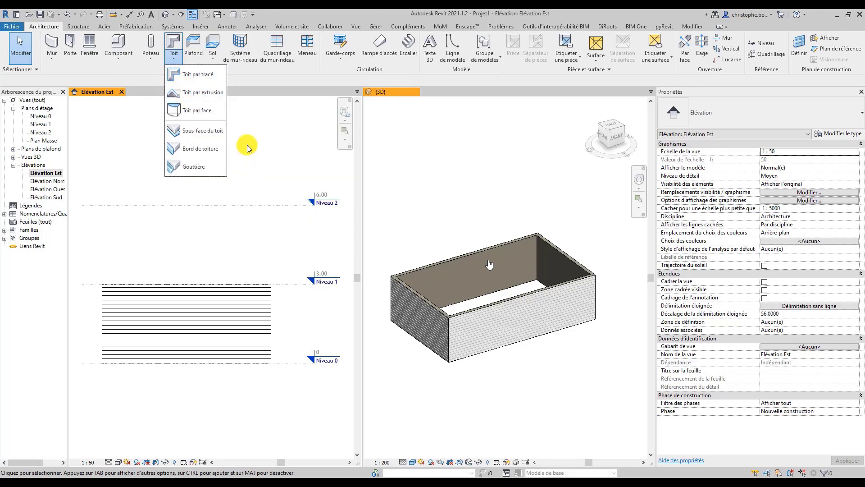
Start a roof by extrusion on the east wall face, with Niveau 1 as reference level and an offset of 1
{"action": "left_click", "coordinate": [175, 57]}
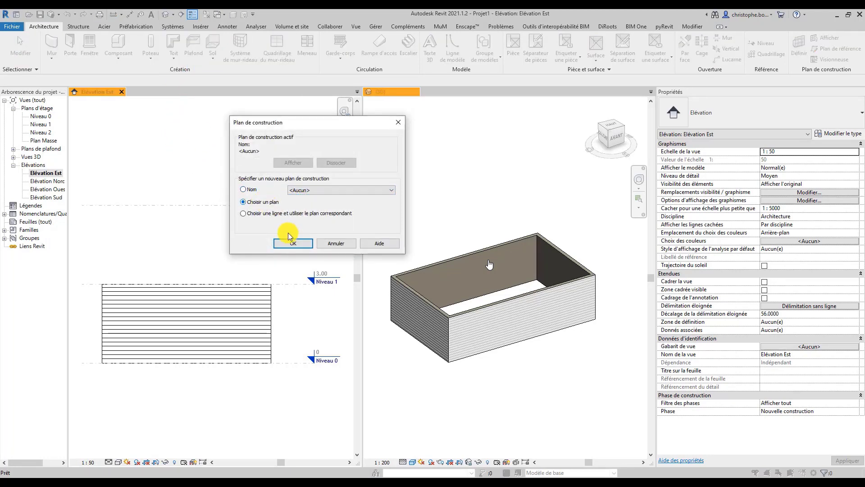
{"action": "left_click", "coordinate": [292, 243]}
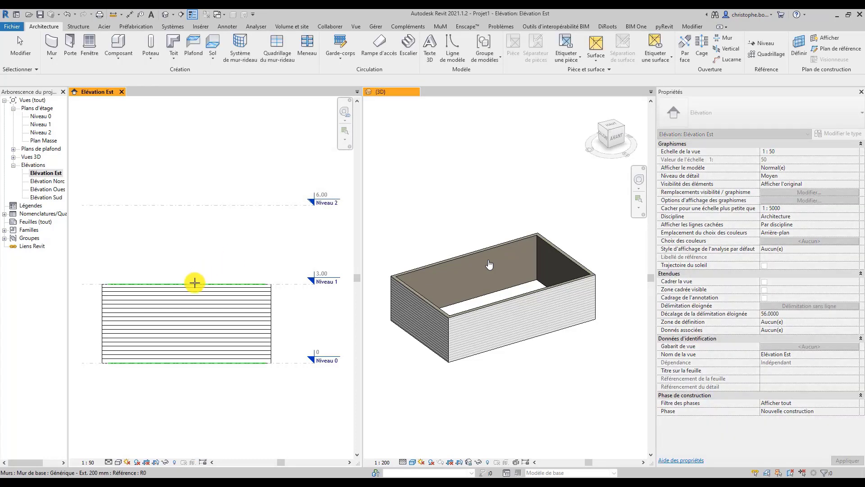
{"action": "left_click", "coordinate": [195, 282]}
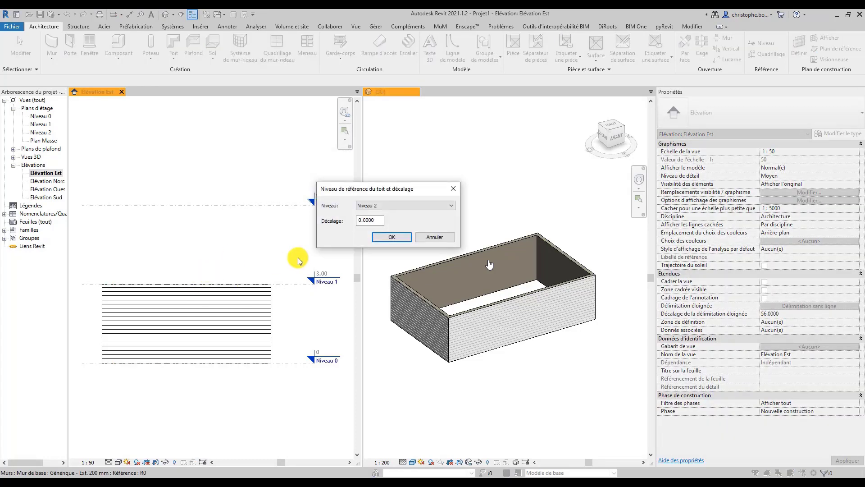
{"action": "left_click", "coordinate": [378, 206]}
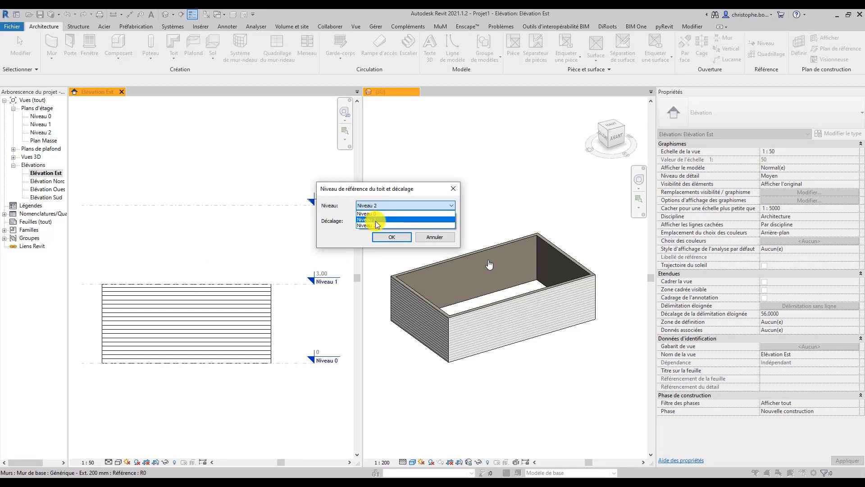
{"action": "left_click", "coordinate": [376, 220]}
{"action": "key", "text": "Tab"}
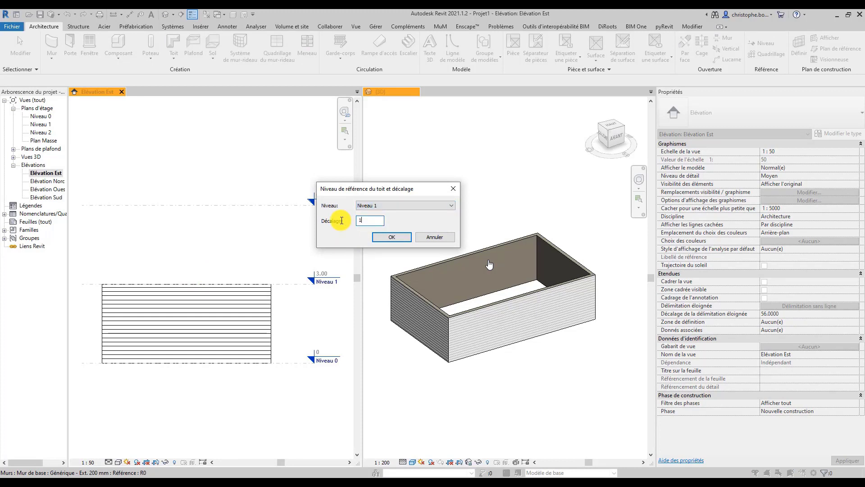
{"action": "left_click", "coordinate": [391, 236]}
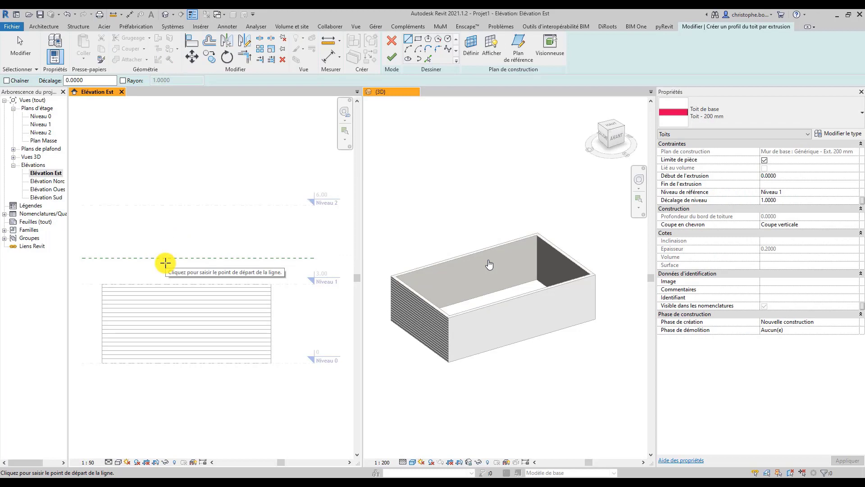
Set the extruded roof's level offset from Niveau 1 to 0.5
{"action": "key", "text": "Escape"}
{"action": "left_click", "coordinate": [160, 258]}
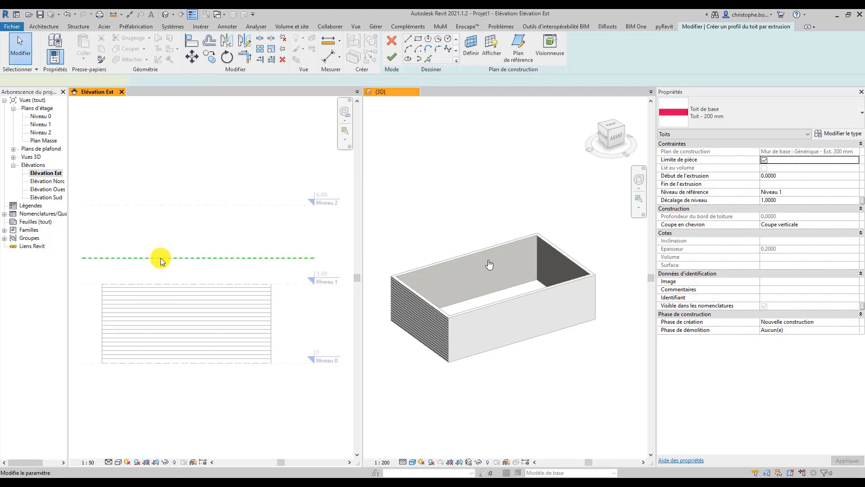
{"action": "left_click", "coordinate": [160, 258]}
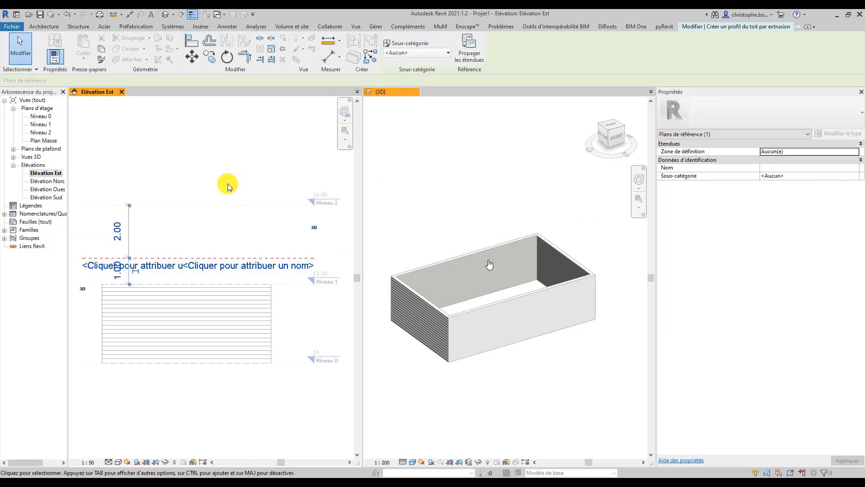
{"action": "key", "text": "Escape"}
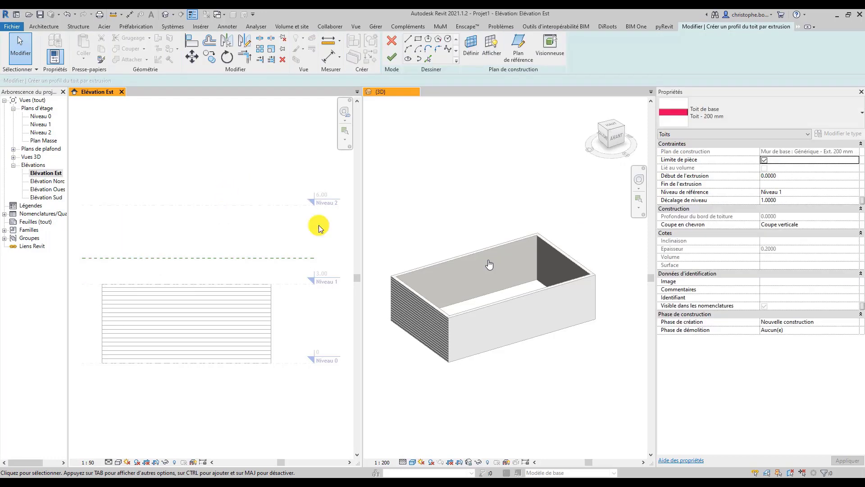
{"action": "left_click", "coordinate": [788, 193]}
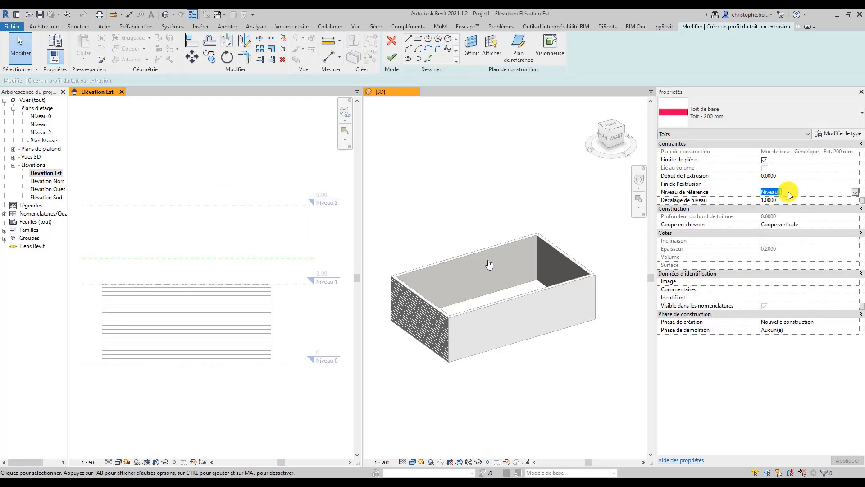
{"action": "left_click", "coordinate": [782, 201]}
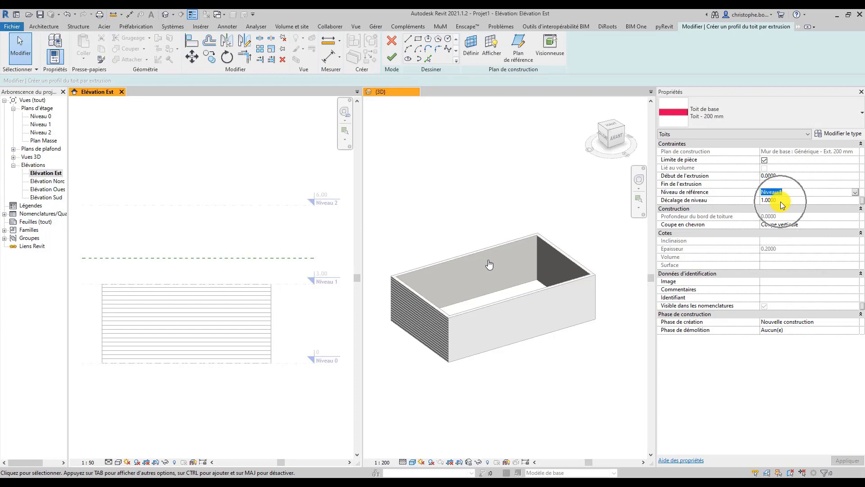
{"action": "type", "text": "0.5"}
{"action": "key", "text": "Return"}
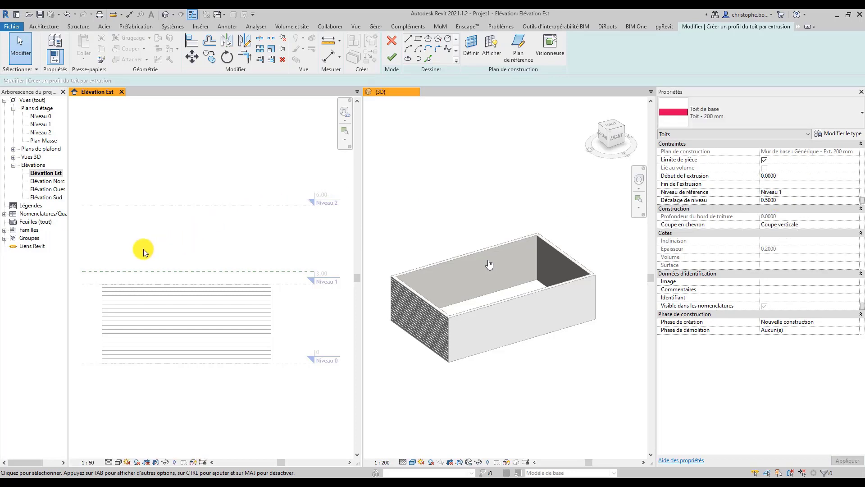
Draw a vertical reference plane outside each end of the wall in the east elevation, the left one about 32 cm away
{"action": "middle_click_drag", "start_coordinate": [141, 247], "coordinate": [158, 249]}
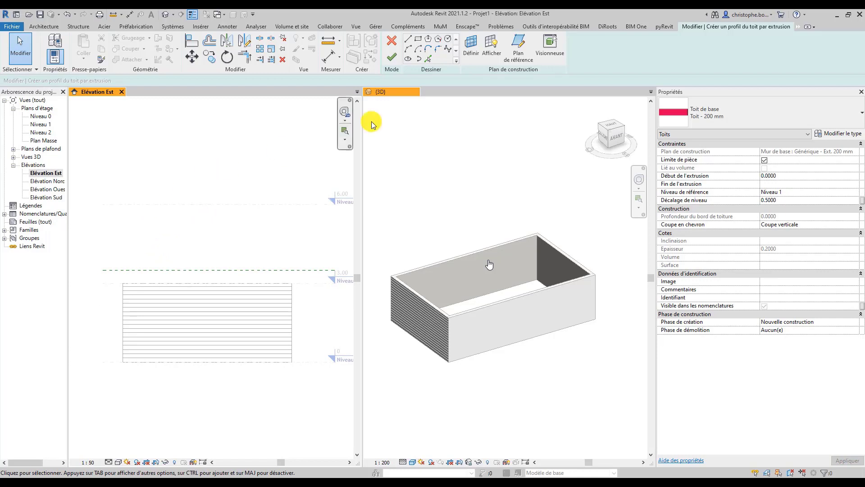
{"action": "left_click", "coordinate": [519, 45]}
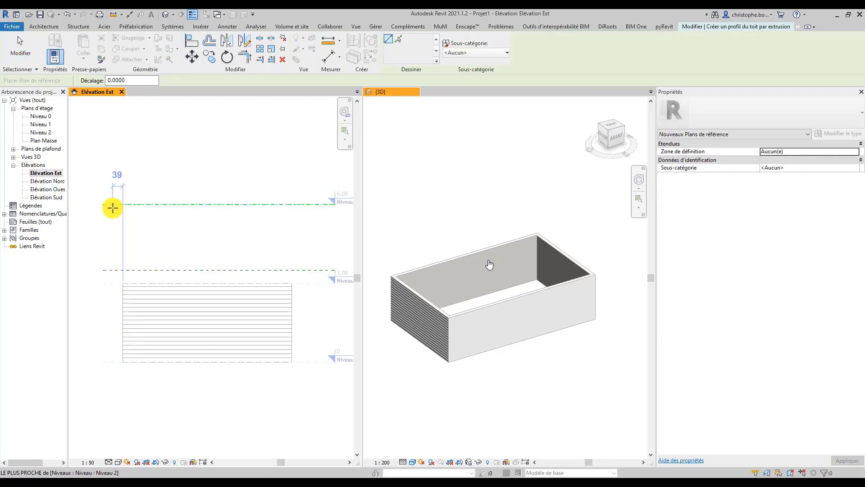
{"action": "left_click", "coordinate": [115, 173]}
{"action": "left_click", "coordinate": [116, 388]}
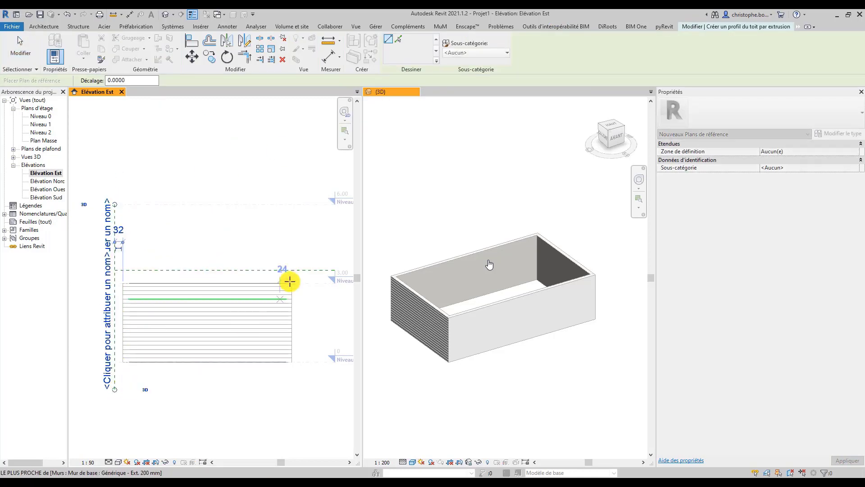
{"action": "left_click", "coordinate": [300, 213]}
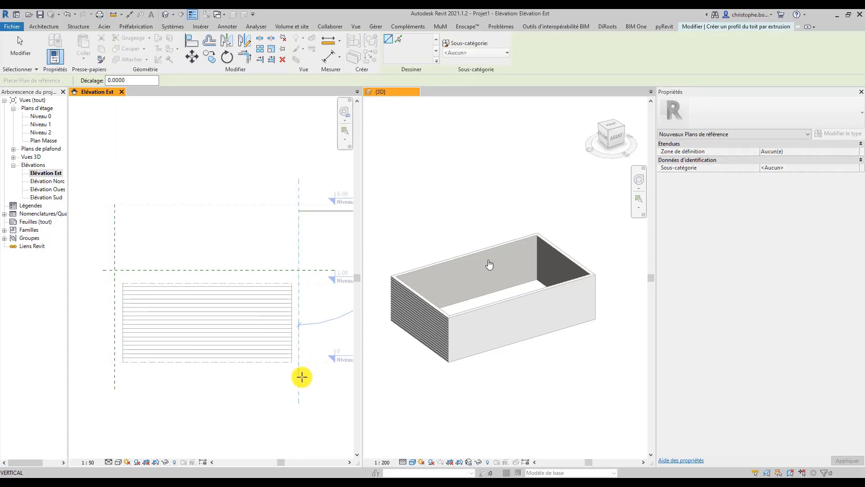
{"action": "left_click", "coordinate": [299, 382]}
Set the distance between the left vertical reference plane and the wall's end to 0.3
{"action": "scroll", "coordinate": [115, 309], "scroll_direction": "up", "scroll_amount": 3}
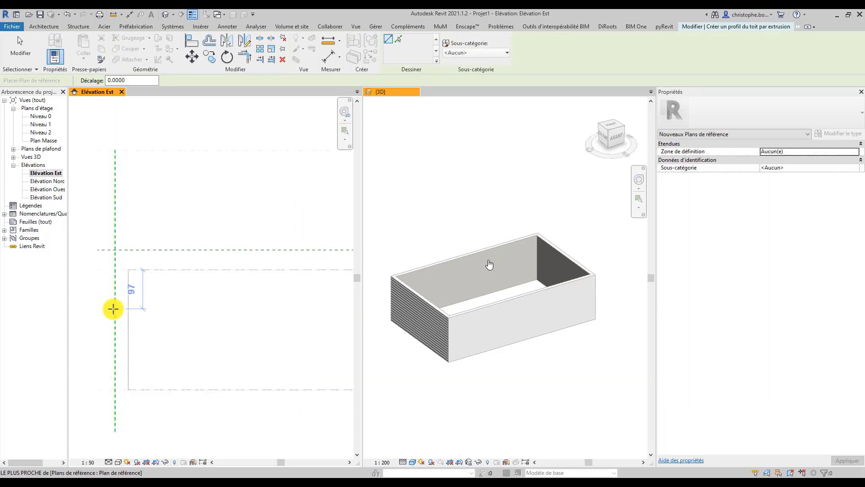
{"action": "key", "text": "Escape"}
{"action": "left_click", "coordinate": [117, 307]}
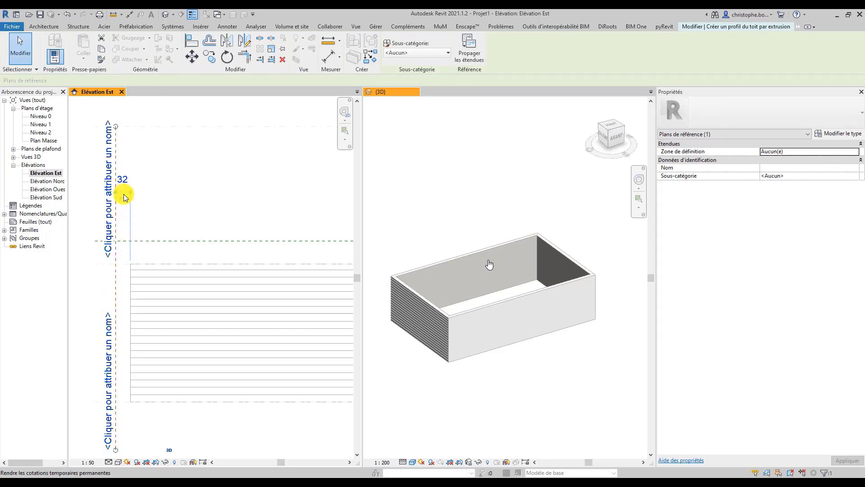
{"action": "left_click", "coordinate": [122, 179]}
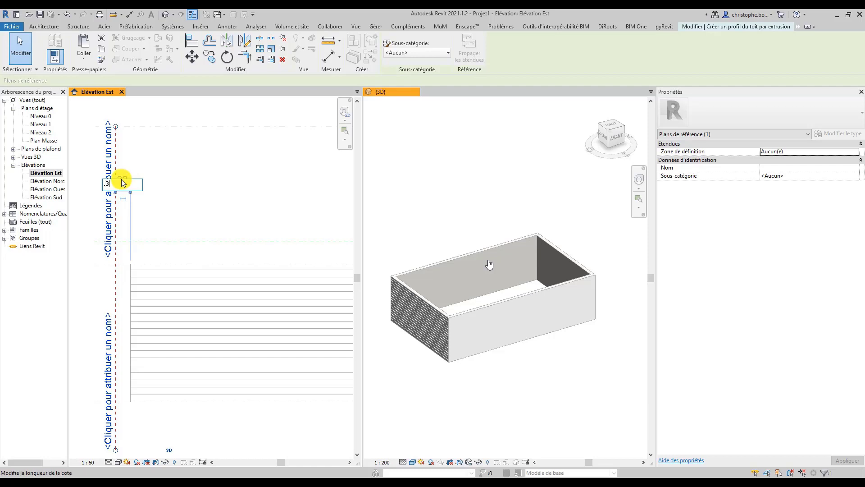
{"action": "key", "text": "Return"}
{"action": "scroll", "coordinate": [199, 188], "scroll_direction": "down", "scroll_amount": 2}
{"action": "left_click", "coordinate": [199, 188]}
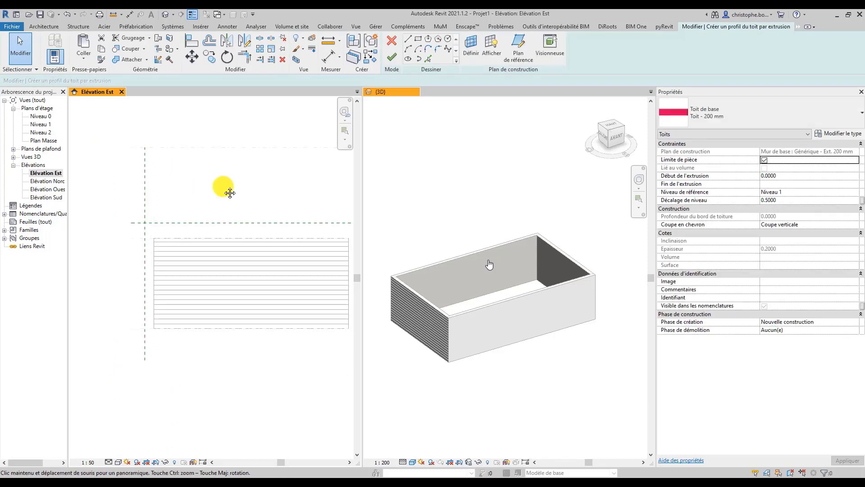
Set the distance between the right vertical reference plane and the wall's end to 0.3
{"action": "middle_click_drag", "start_coordinate": [230, 193], "coordinate": [168, 188]}
{"action": "left_click", "coordinate": [296, 229]}
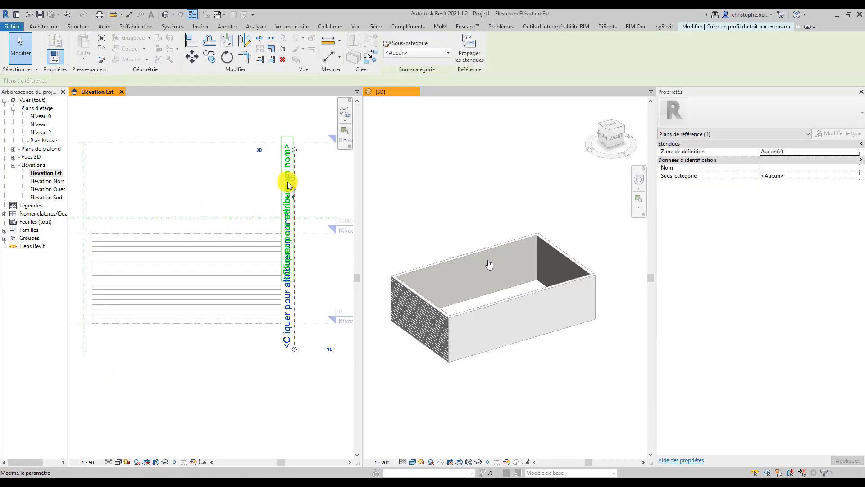
{"action": "scroll", "coordinate": [289, 184], "scroll_direction": "up", "scroll_amount": 5}
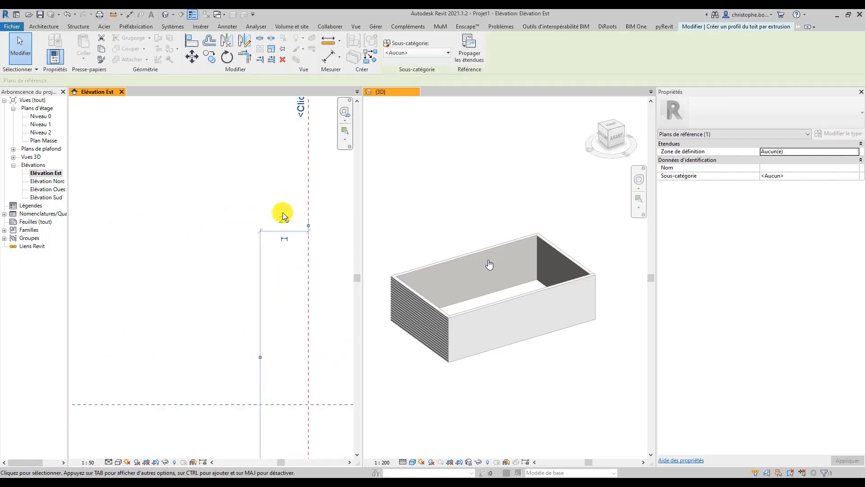
{"action": "left_click", "coordinate": [286, 222]}
{"action": "type", "text": ".3"}
{"action": "key", "text": "Return"}
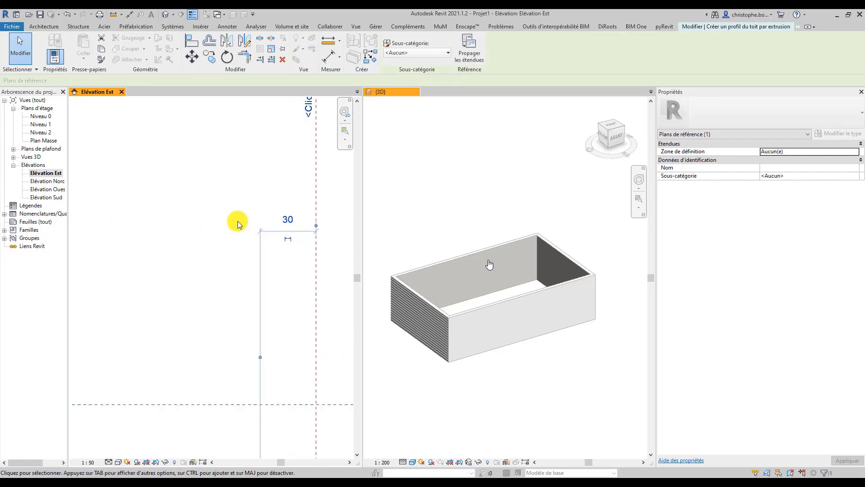
{"action": "scroll", "coordinate": [235, 221], "scroll_direction": "down", "scroll_amount": 3}
{"action": "key", "text": "Escape"}
Draw a vertical reference plane up from the midpoint of the wall's top edge and a horizontal one about 91 cm above Niveau 2
{"action": "middle_click_drag", "start_coordinate": [174, 228], "coordinate": [281, 236]}
{"action": "scroll", "coordinate": [238, 220], "scroll_direction": "down", "scroll_amount": 2}
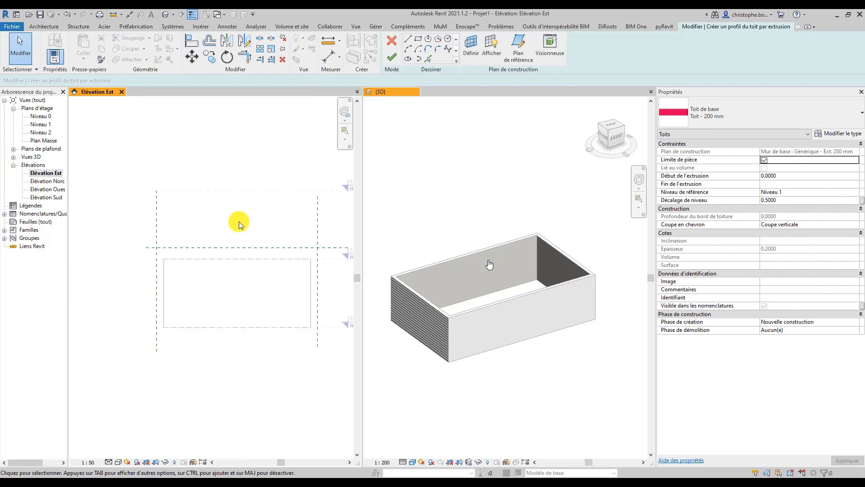
{"action": "left_click", "coordinate": [510, 54]}
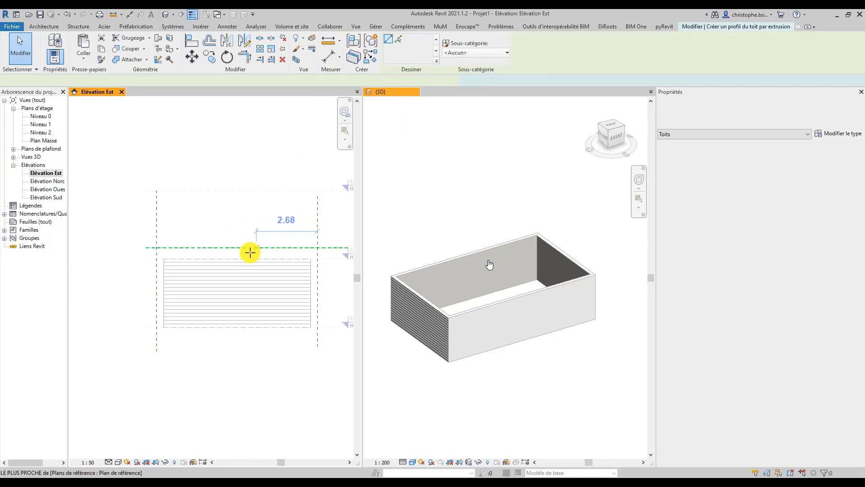
{"action": "left_click", "coordinate": [238, 258]}
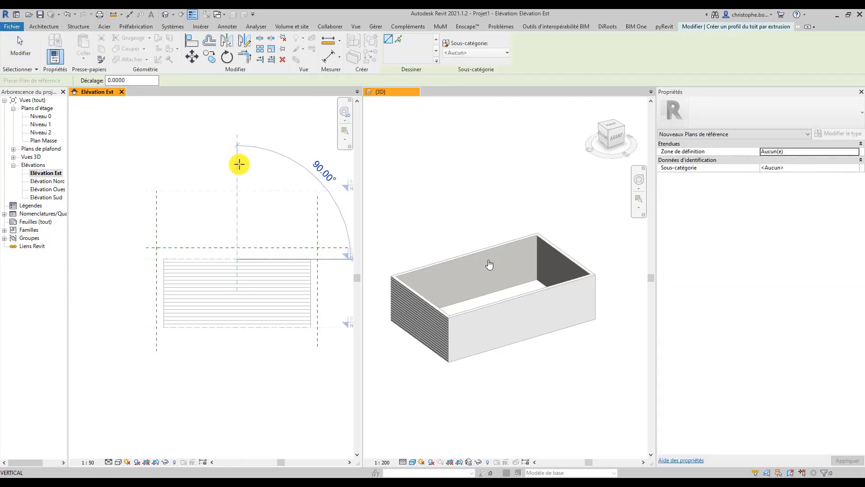
{"action": "left_click", "coordinate": [241, 130]}
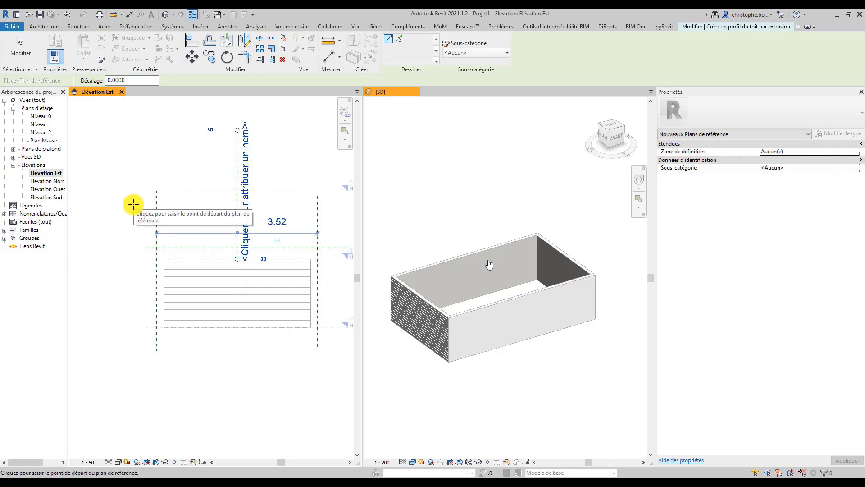
{"action": "left_click", "coordinate": [139, 170]}
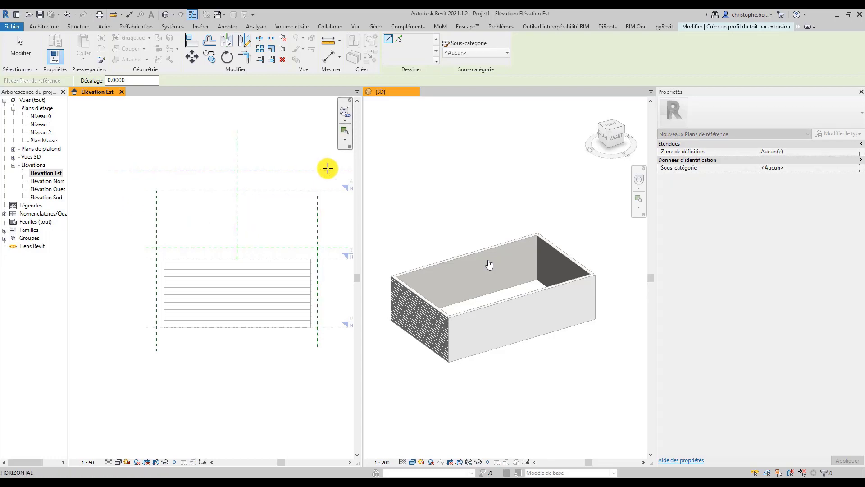
{"action": "left_click", "coordinate": [327, 170]}
{"action": "key", "text": "Escape"}
{"action": "key", "text": "Escape"}
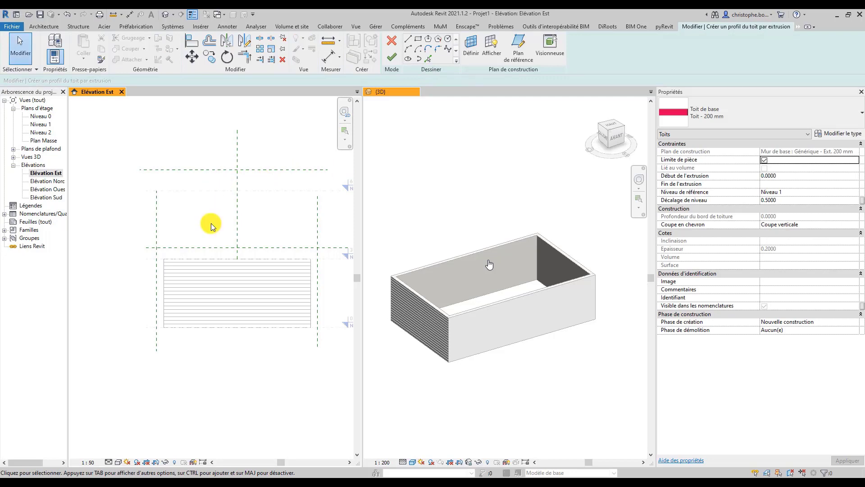
Move the upper horizontal reference plane below Niveau 2 and set its distance from that level to 0.75
{"action": "scroll", "coordinate": [211, 223], "scroll_direction": "up", "scroll_amount": 2}
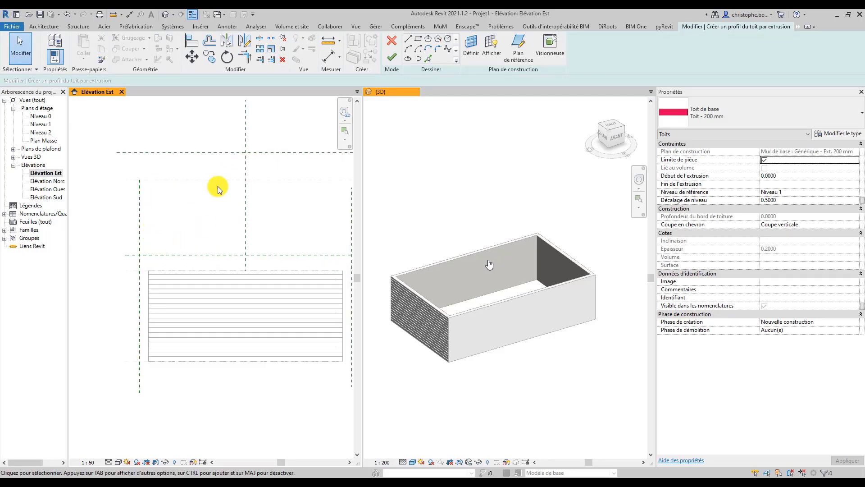
{"action": "left_click", "coordinate": [232, 154]}
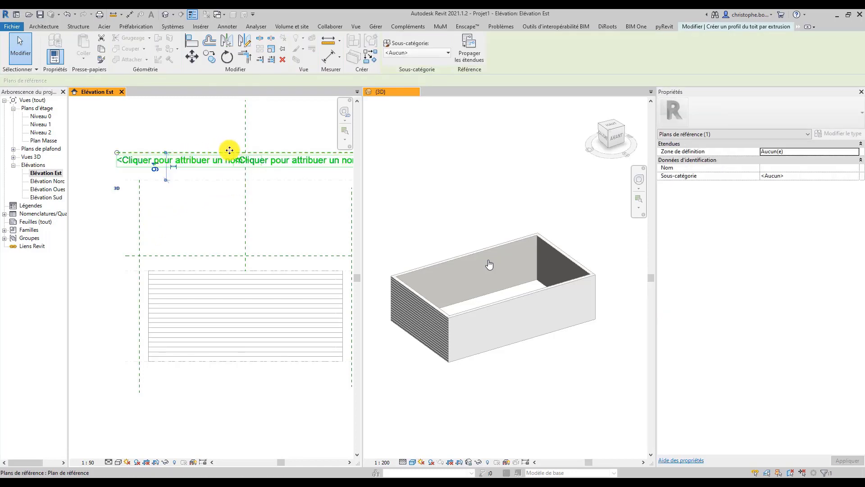
{"action": "left_click_drag", "start_coordinate": [228, 168], "coordinate": [227, 199]}
{"action": "left_click", "coordinate": [150, 192]}
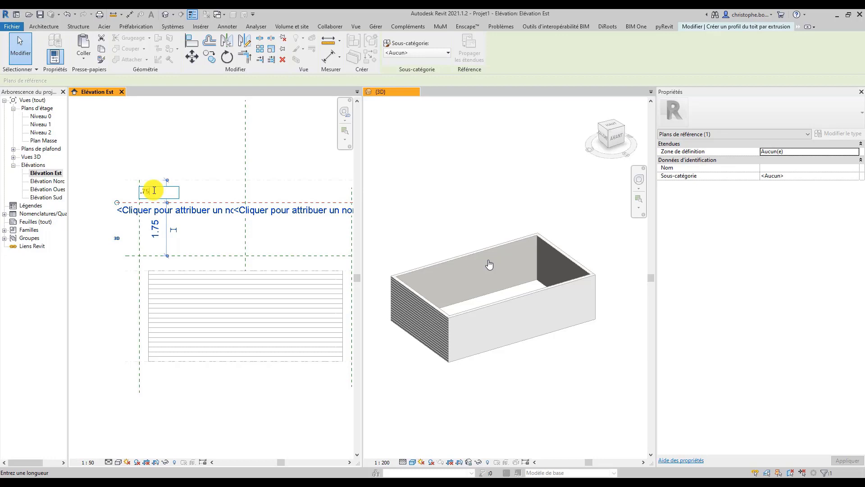
{"action": "key", "text": "Return"}
{"action": "left_click", "coordinate": [196, 243]}
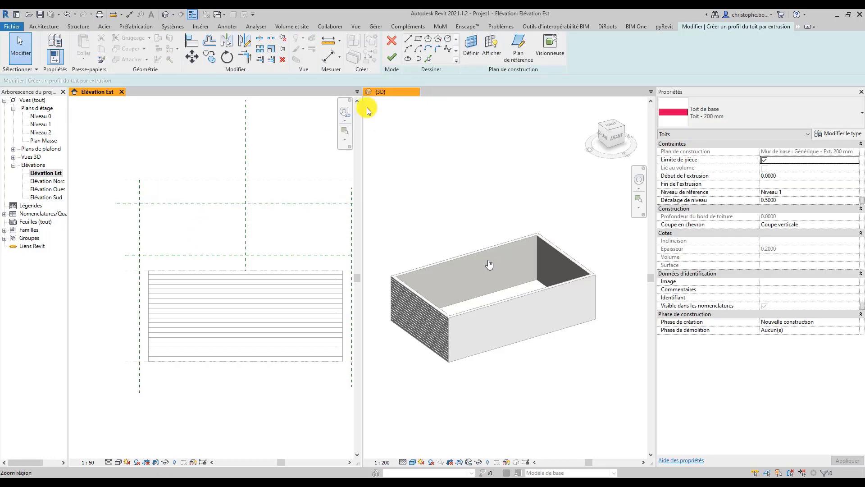
Copy the left vertical reference plane toward the building's centre and set the copy's distance from the original to 1.5
{"action": "left_click", "coordinate": [140, 193]}
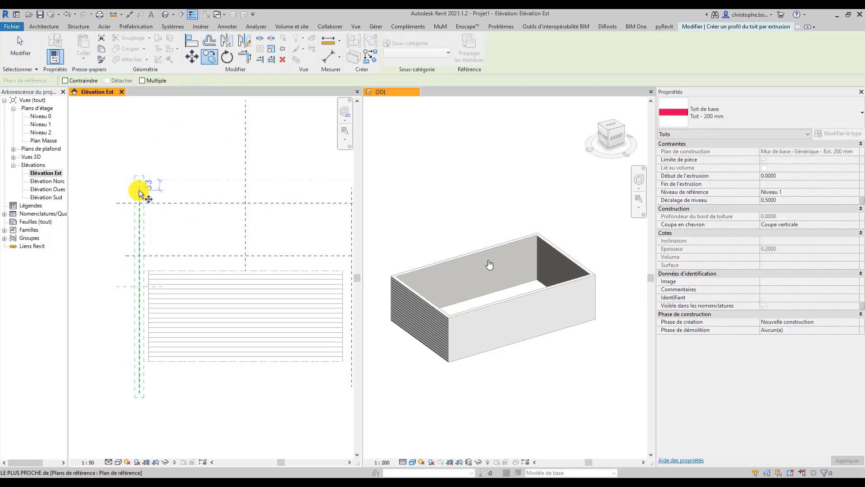
{"action": "left_click", "coordinate": [140, 193]}
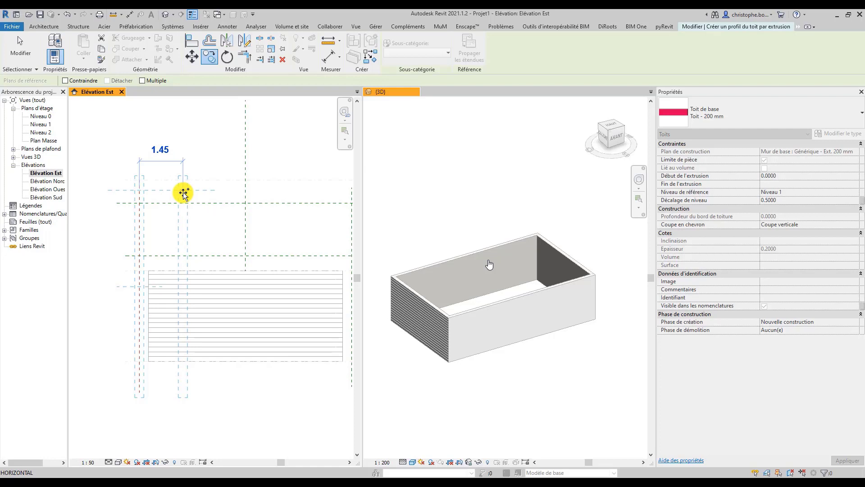
{"action": "left_click", "coordinate": [183, 193]}
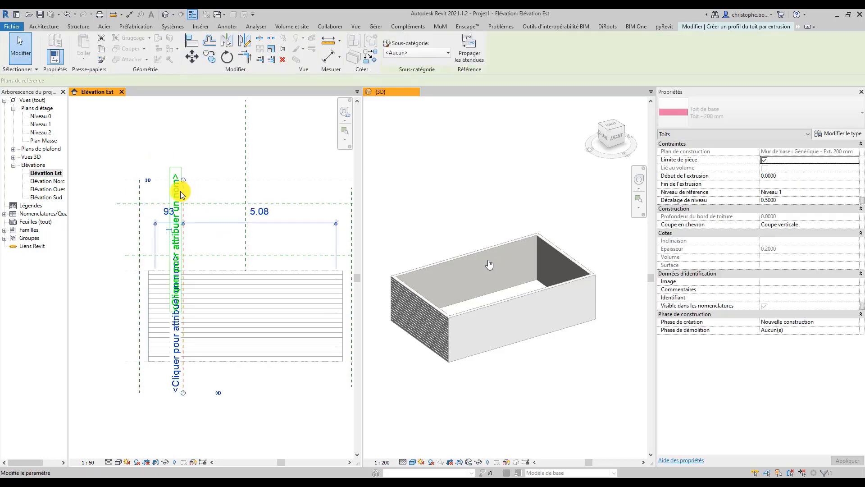
{"action": "left_click", "coordinate": [139, 222]}
{"action": "left_click", "coordinate": [160, 214]}
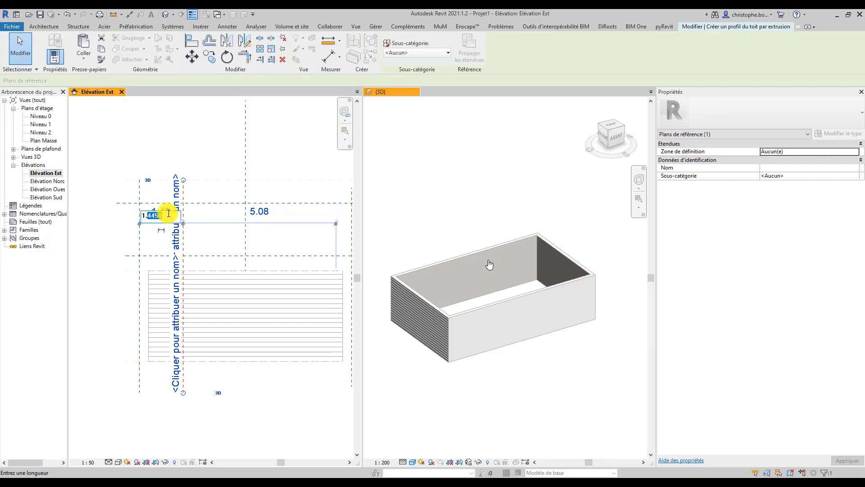
{"action": "type", "text": "5"}
{"action": "key", "text": "Return"}
{"action": "left_click", "coordinate": [228, 215]}
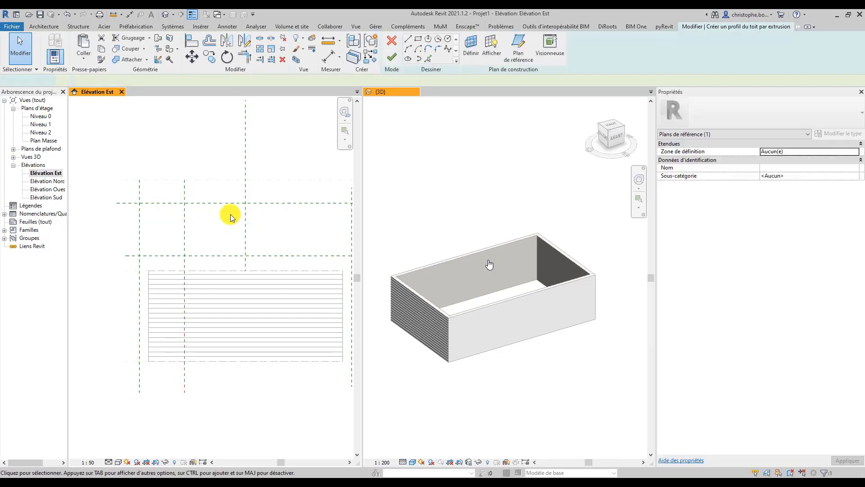
{"action": "left_click", "coordinate": [185, 225]}
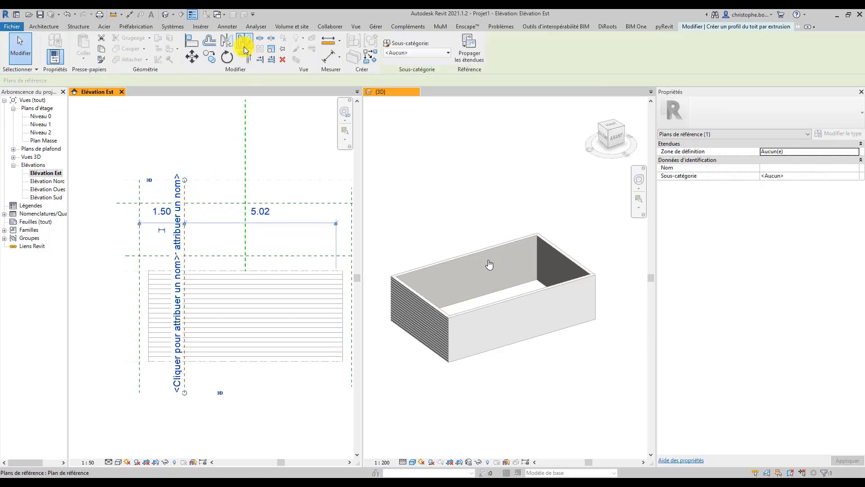
{"action": "key", "text": "Escape"}
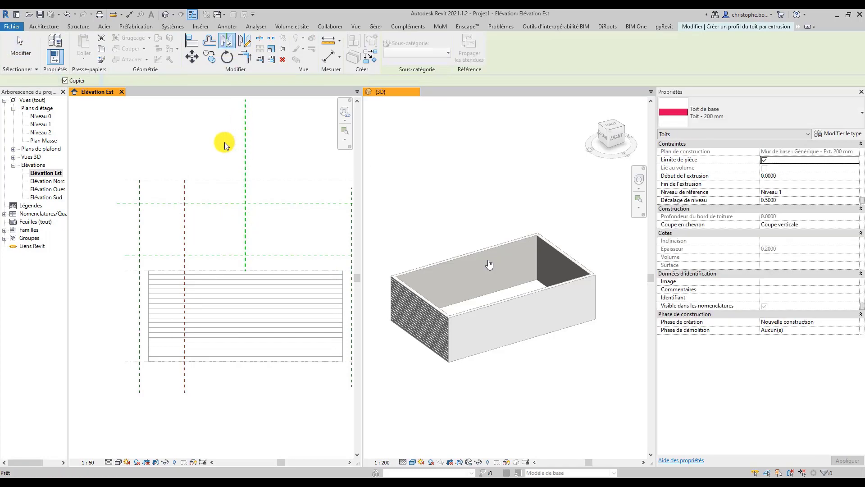
{"action": "mouse_move", "coordinate": [212, 155]}
{"action": "middle_mouse_down"}
{"action": "mouse_move", "coordinate": [193, 145]}
{"action": "mouse_move", "coordinate": [207, 162]}
{"action": "middle_mouse_up"}
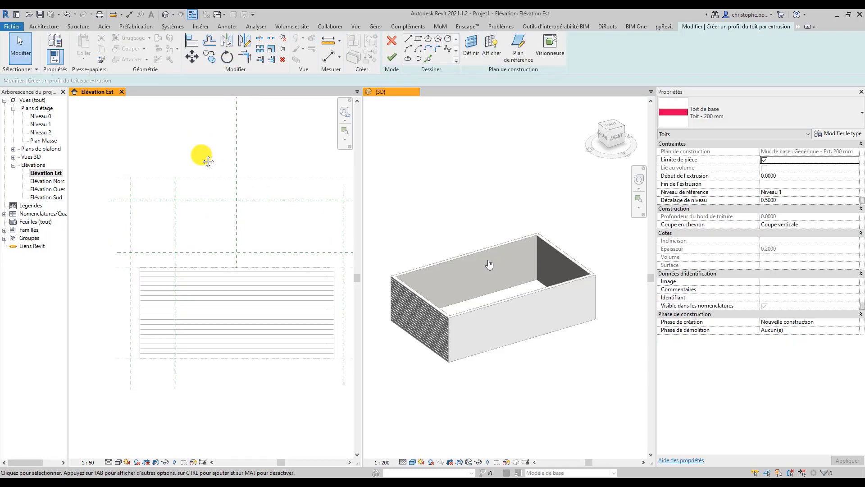
Sketch the left half of the roof profile as two lines through the reference plane intersections, from the left eave to the centre plane at Niveau 2
{"action": "left_click", "coordinate": [408, 42]}
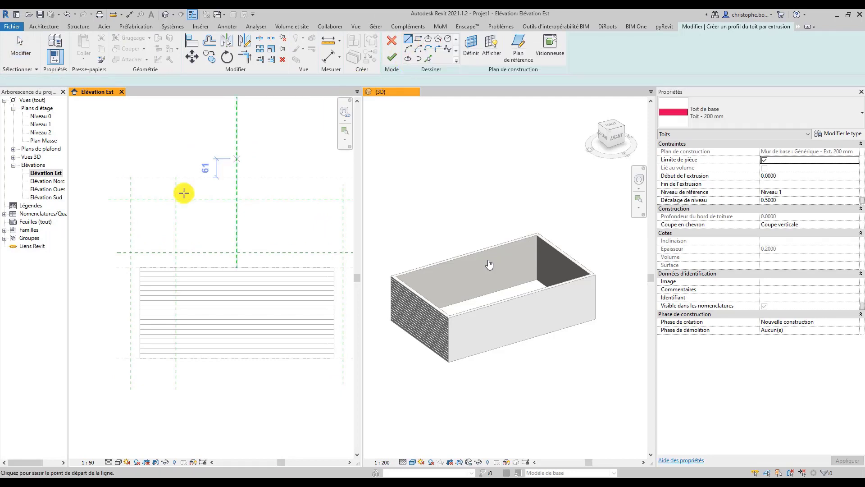
{"action": "left_click", "coordinate": [129, 252]}
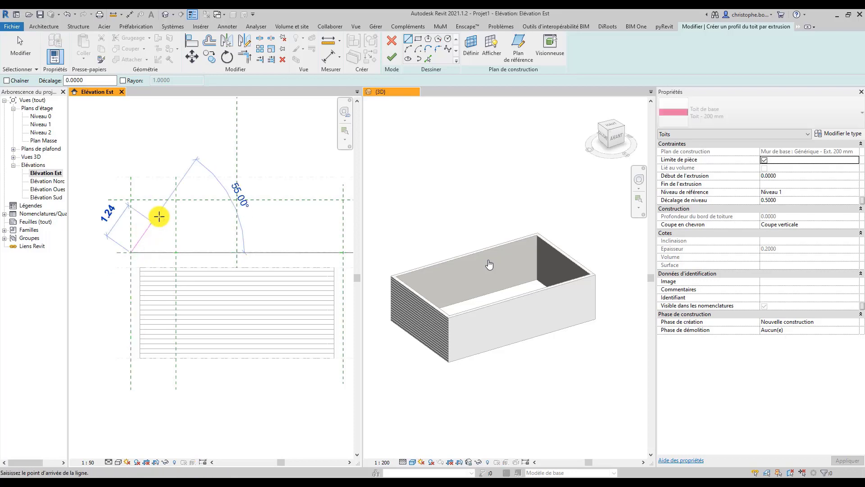
{"action": "left_click", "coordinate": [176, 200]}
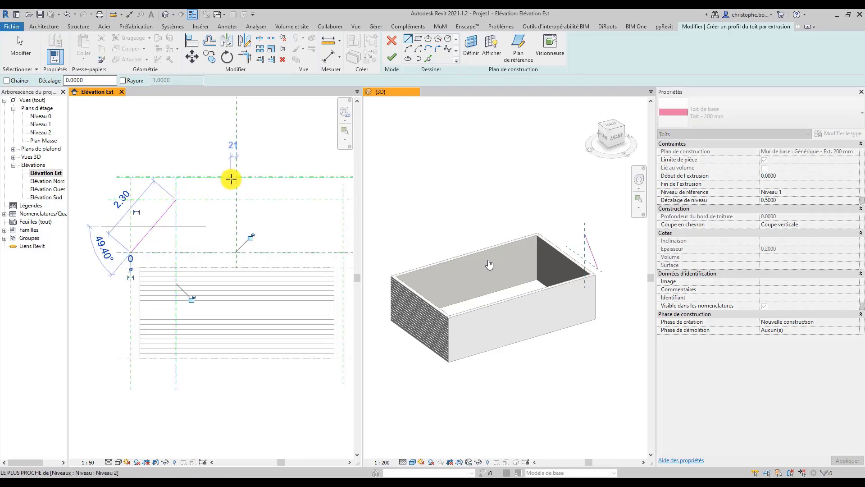
{"action": "left_click", "coordinate": [176, 200]}
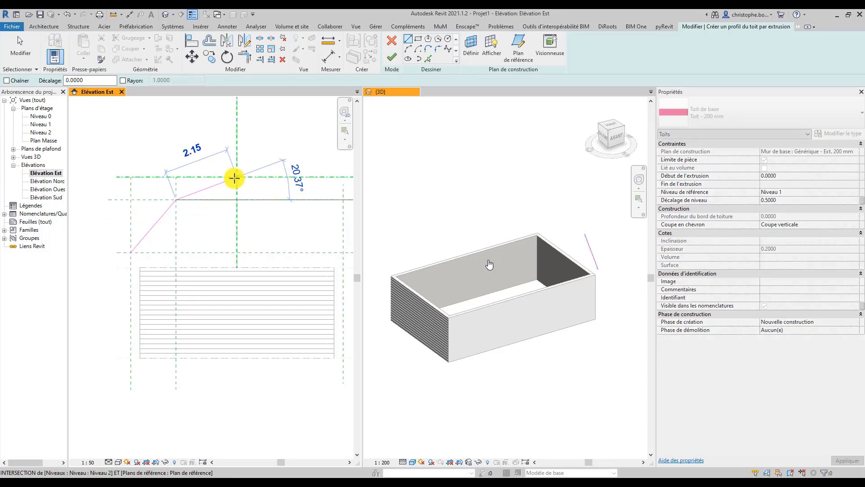
{"action": "left_click", "coordinate": [236, 176]}
{"action": "key", "text": "Escape"}
{"action": "key", "text": "Escape"}
Mirror the two profile lines about the central vertical reference plane to complete the roof profile
{"action": "left_click", "coordinate": [205, 197]}
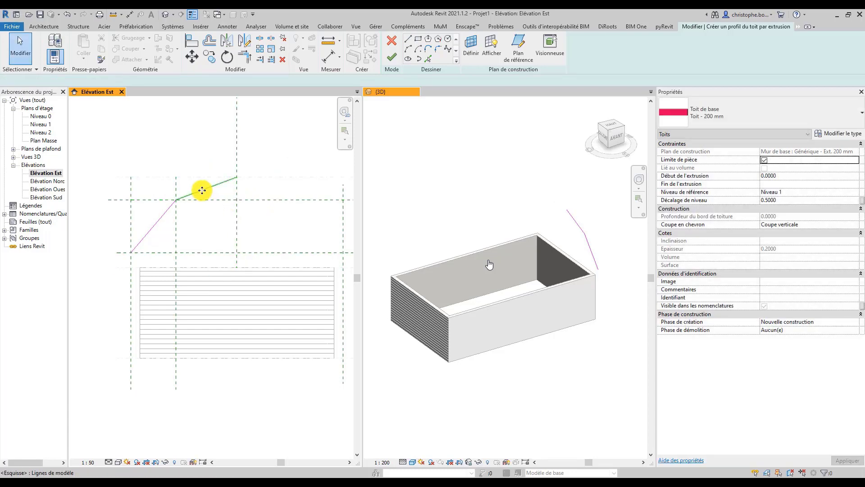
{"action": "left_click", "coordinate": [158, 218], "text": "ctrl"}
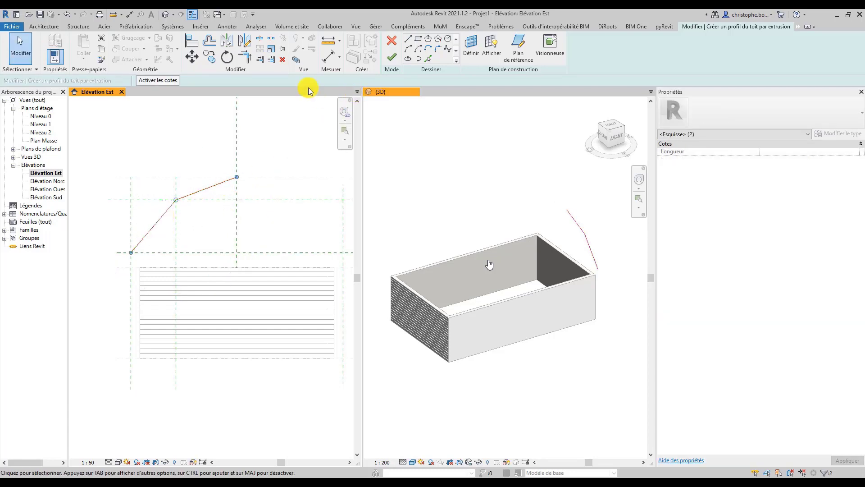
{"action": "left_click", "coordinate": [228, 40]}
{"action": "left_click", "coordinate": [235, 211]}
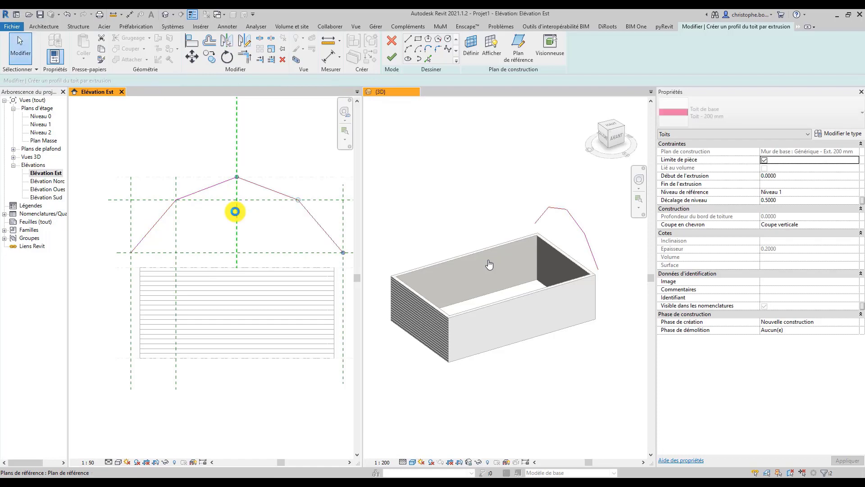
{"action": "key", "text": "Escape"}
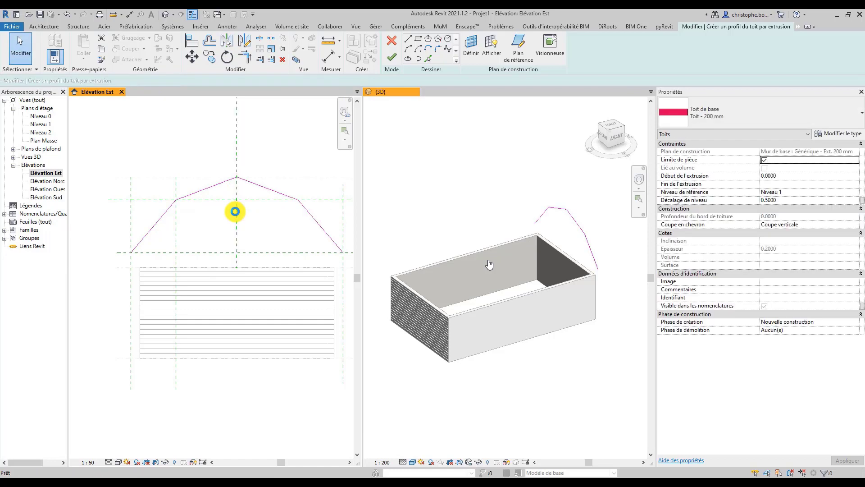
Finish the profile sketch to generate the extruded roof
{"action": "scroll", "coordinate": [133, 256], "scroll_direction": "up", "scroll_amount": 1}
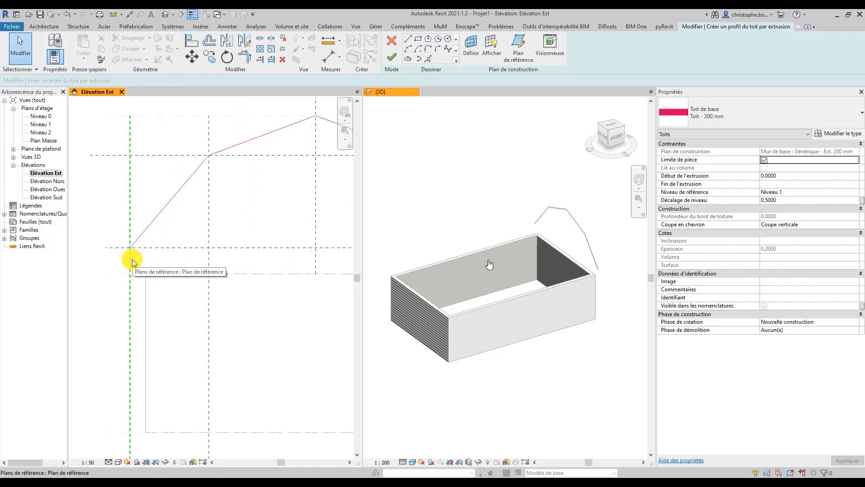
{"action": "scroll", "coordinate": [132, 259], "scroll_direction": "down", "scroll_amount": 1}
{"action": "scroll", "coordinate": [144, 251], "scroll_direction": "up", "scroll_amount": 1}
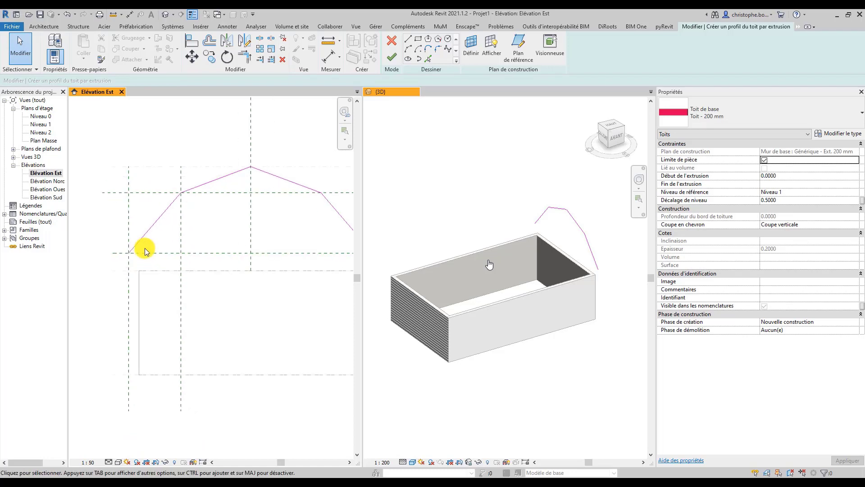
{"action": "middle_click_drag", "start_coordinate": [208, 239], "coordinate": [185, 238]}
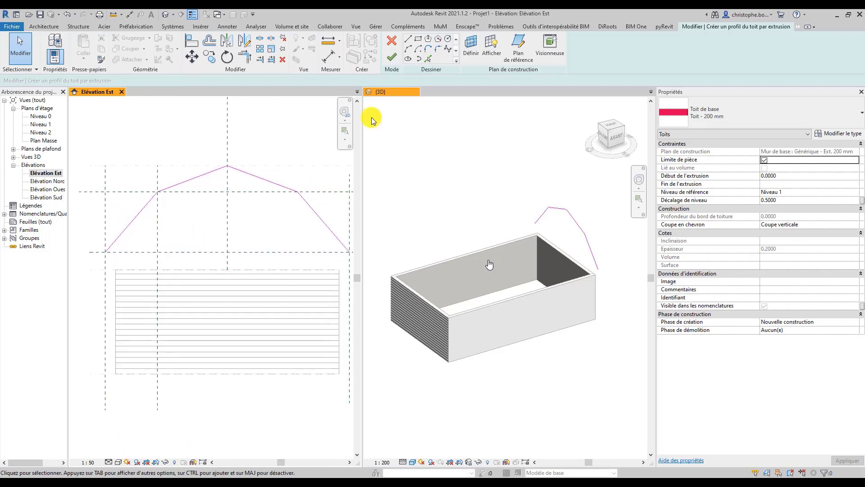
{"action": "left_click", "coordinate": [391, 59]}
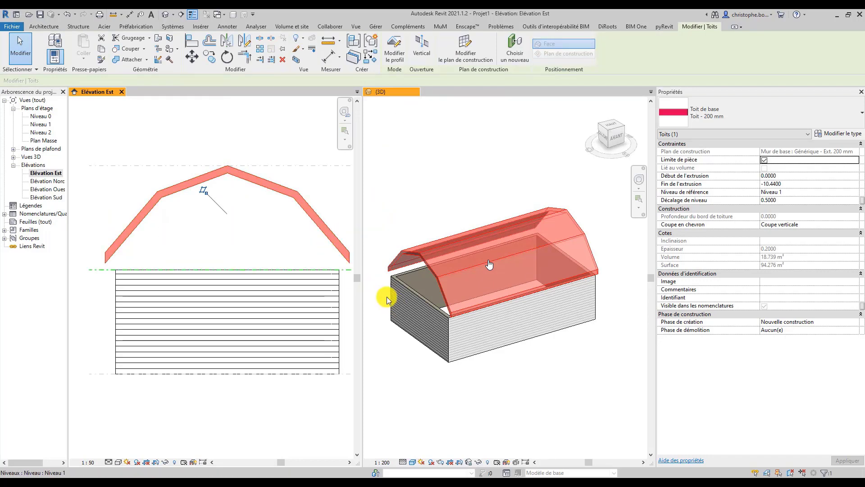
Set the roof's rafter cut to Deux coupes - Vertical with a fascia depth of 0.1
{"action": "scroll", "coordinate": [392, 276], "scroll_direction": "up", "scroll_amount": 5}
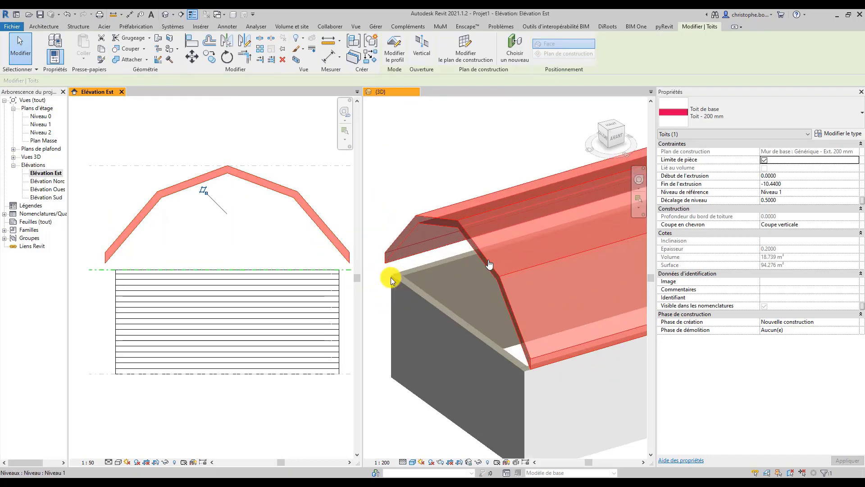
{"action": "left_click", "coordinate": [801, 228]}
{"action": "left_click", "coordinate": [856, 225]}
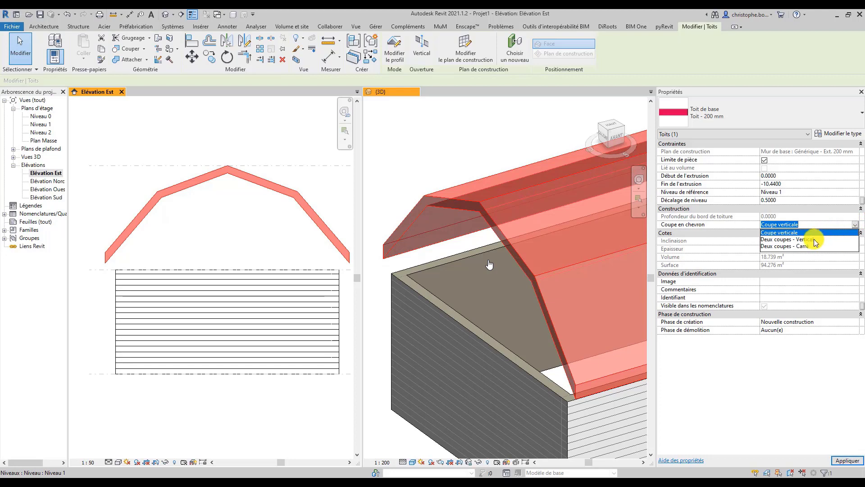
{"action": "left_click", "coordinate": [815, 241]}
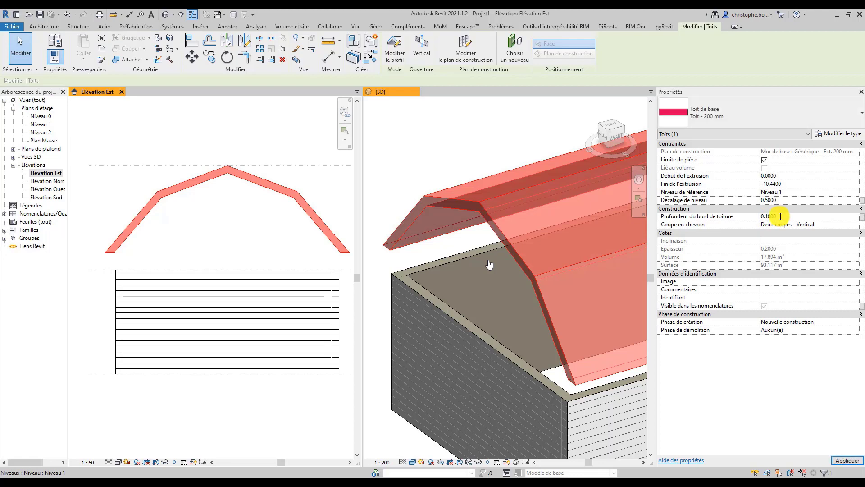
{"action": "scroll", "coordinate": [573, 386], "scroll_direction": "up", "scroll_amount": 5}
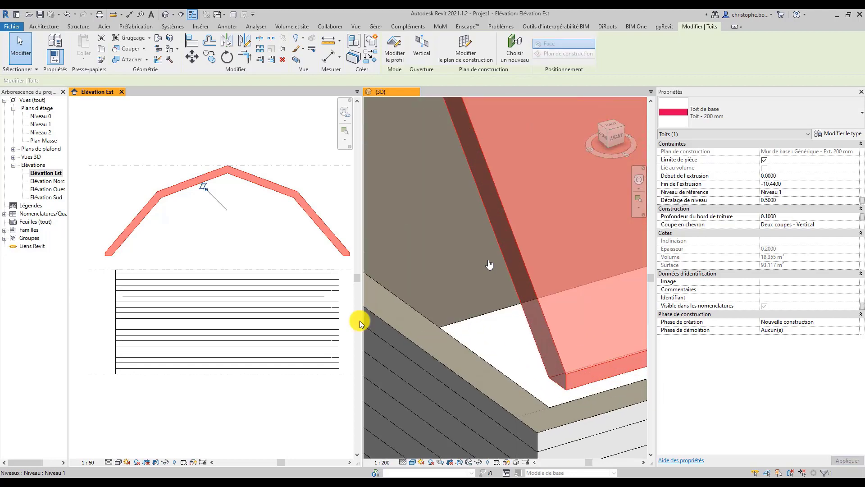
{"action": "left_click", "coordinate": [88, 258]}
{"action": "scroll", "coordinate": [96, 253], "scroll_direction": "up", "scroll_amount": 4}
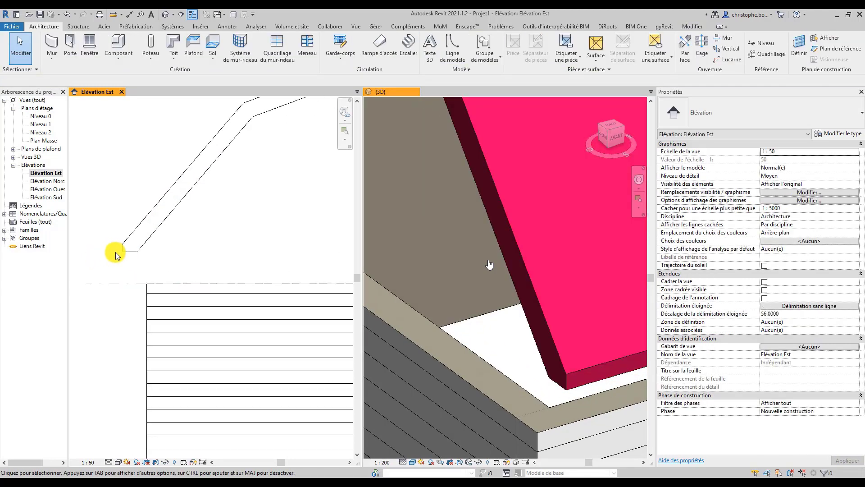
Attach the tops of all four building walls to the extruded roof
{"action": "scroll", "coordinate": [115, 255], "scroll_direction": "down", "scroll_amount": 4}
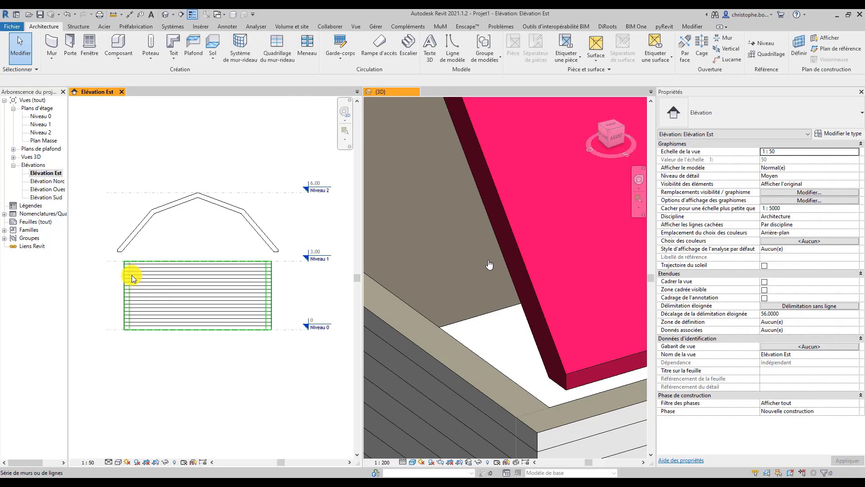
{"action": "left_click", "coordinate": [132, 275]}
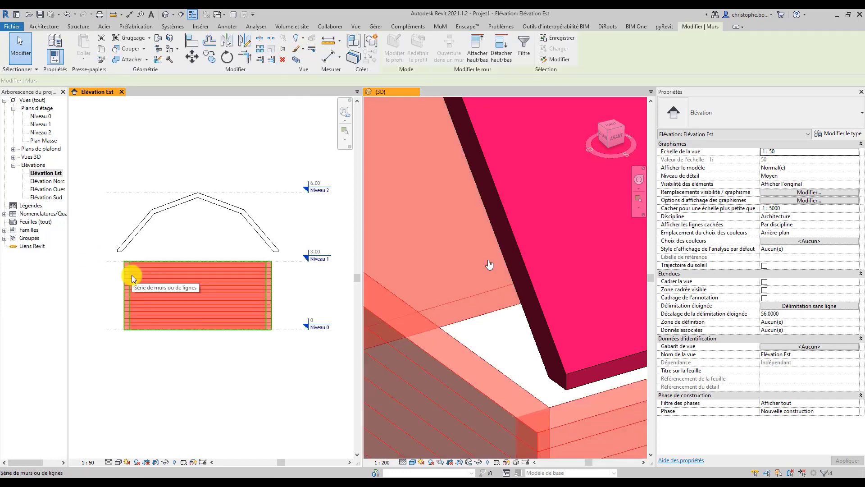
{"action": "left_click", "coordinate": [478, 50]}
{"action": "left_click", "coordinate": [252, 220]}
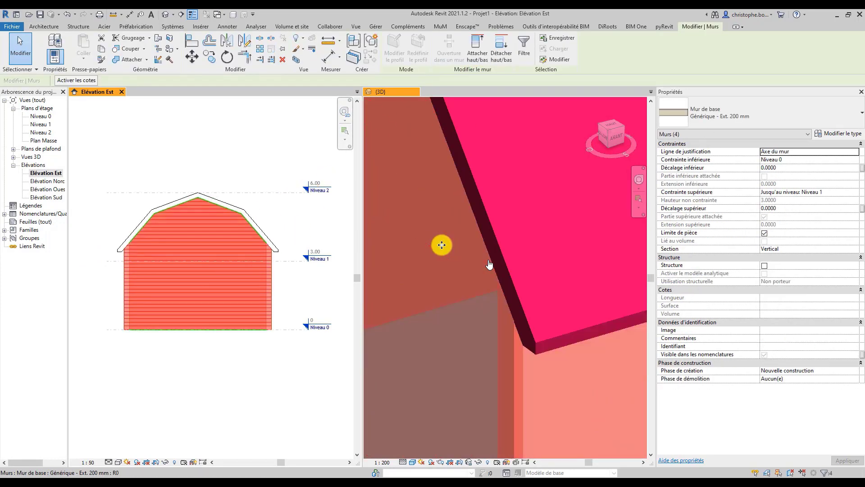
{"action": "key", "text": "Escape"}
{"action": "scroll", "coordinate": [444, 255], "scroll_direction": "down", "scroll_amount": 3}
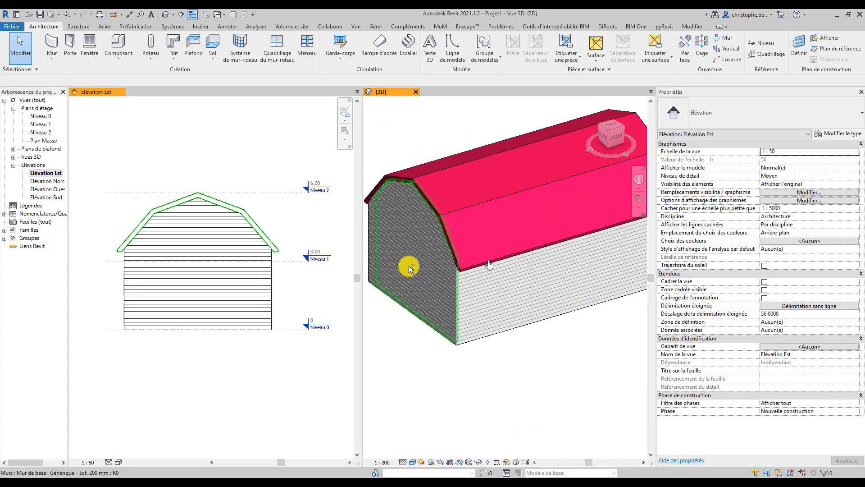
{"action": "middle_click_drag", "start_coordinate": [441, 278], "coordinate": [550, 298], "text": "shift"}
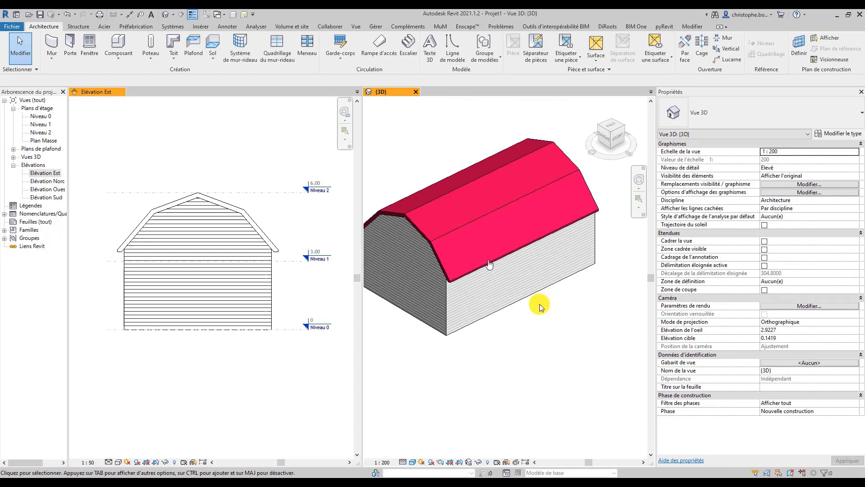
{"action": "middle_click", "coordinate": [539, 304]}
{"action": "middle_click", "coordinate": [539, 303]}
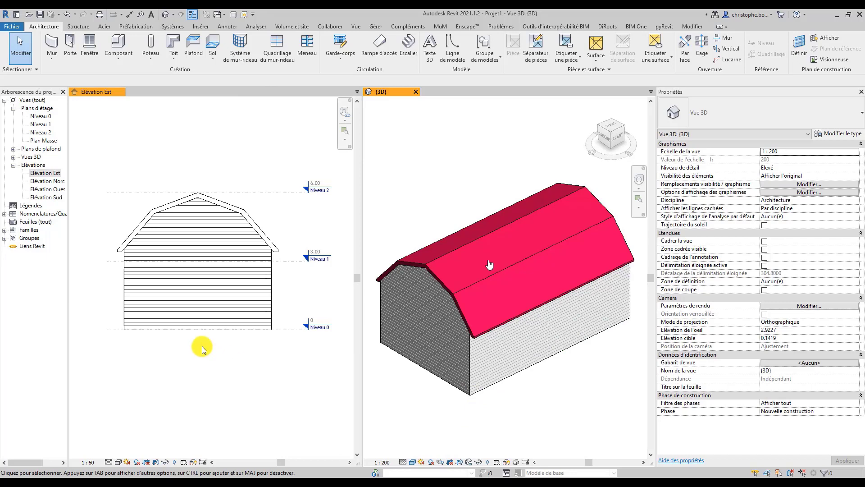
Start a roof by extrusion on the wall's plane in the Elévation Est view, with Niveau 1 as reference level
{"action": "left_click", "coordinate": [96, 276]}
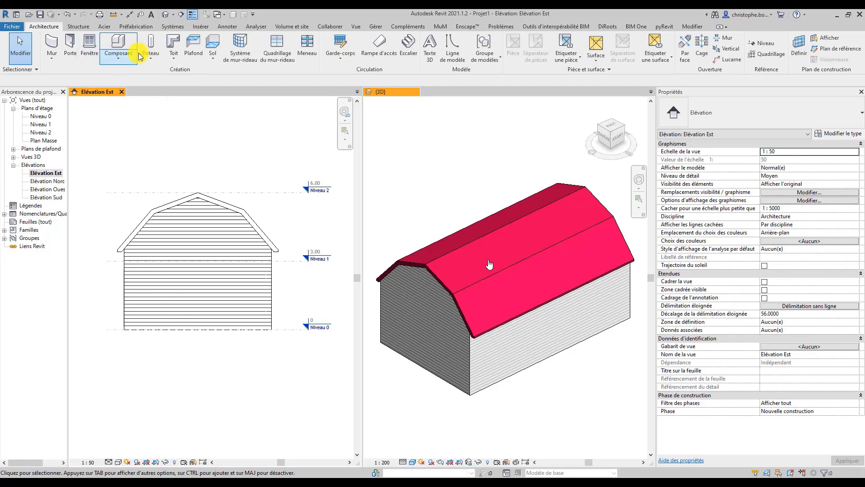
{"action": "left_click", "coordinate": [172, 61]}
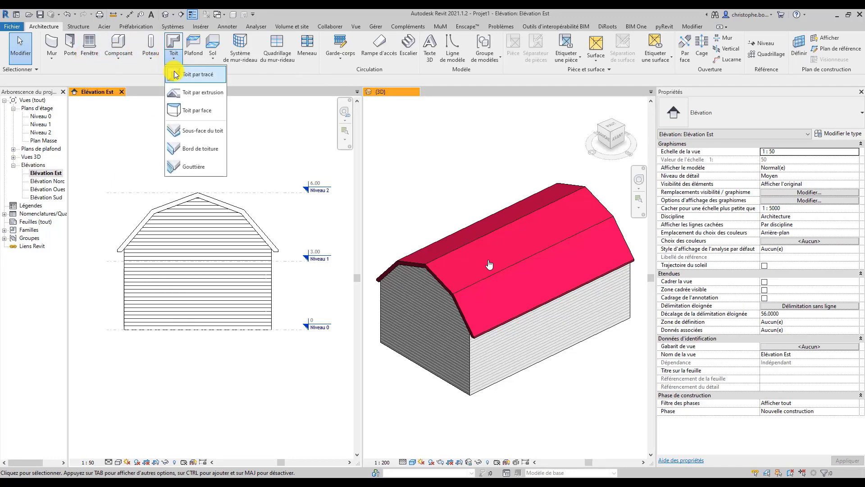
{"action": "left_click", "coordinate": [181, 95]}
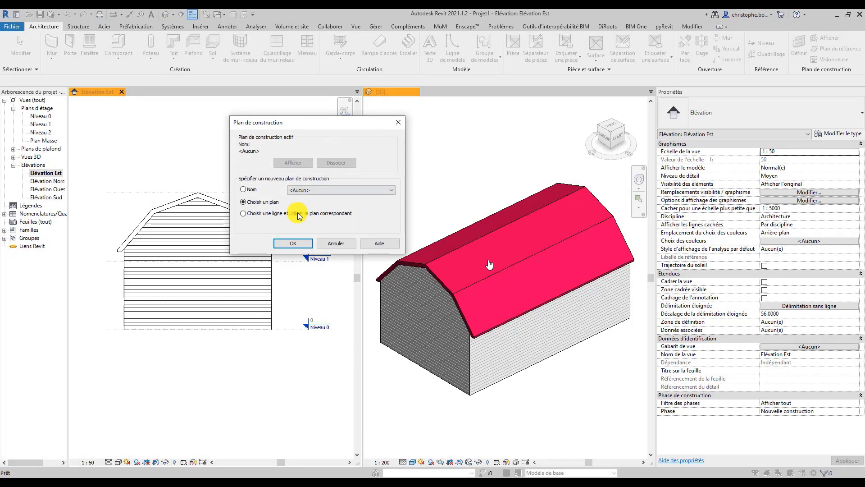
{"action": "left_click", "coordinate": [294, 244]}
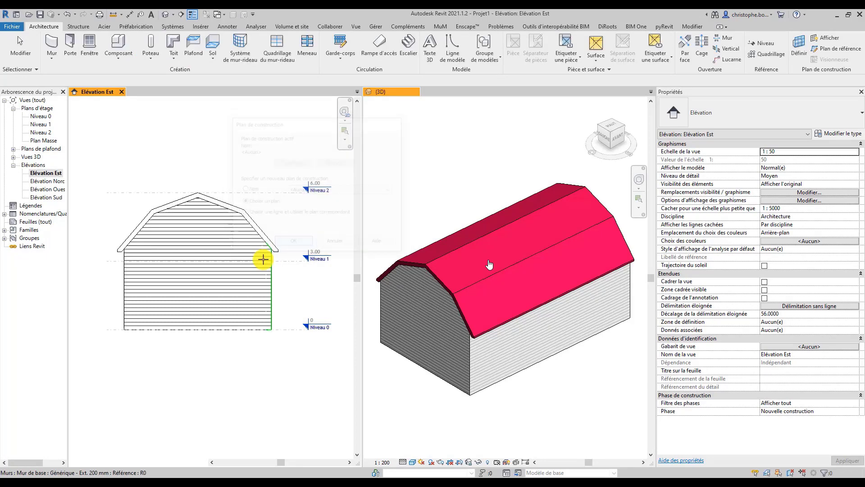
{"action": "left_click", "coordinate": [268, 250]}
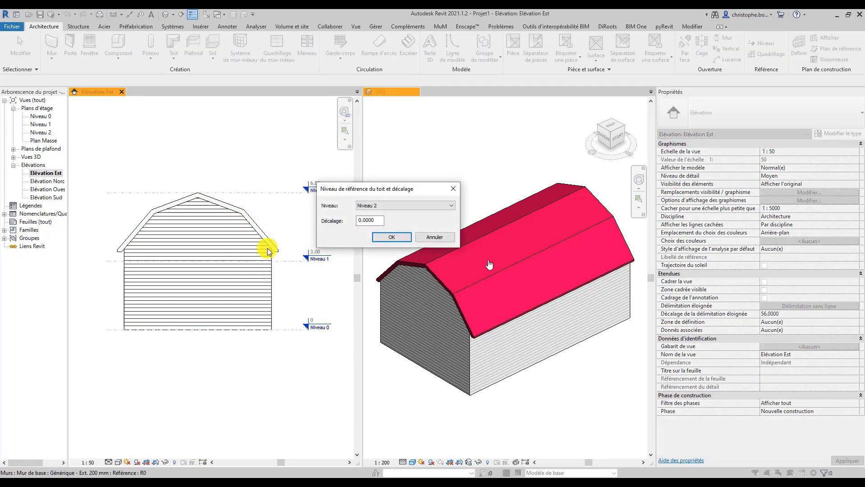
{"action": "left_click", "coordinate": [364, 205]}
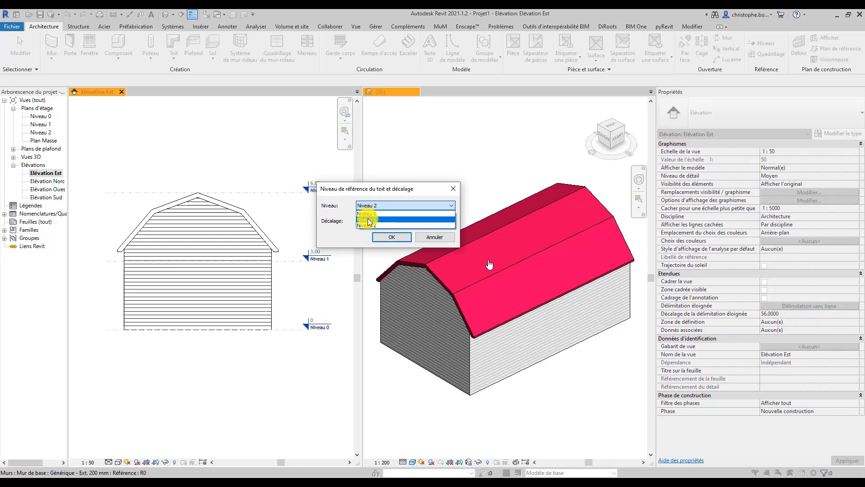
{"action": "left_click", "coordinate": [368, 220]}
{"action": "left_click", "coordinate": [390, 236]}
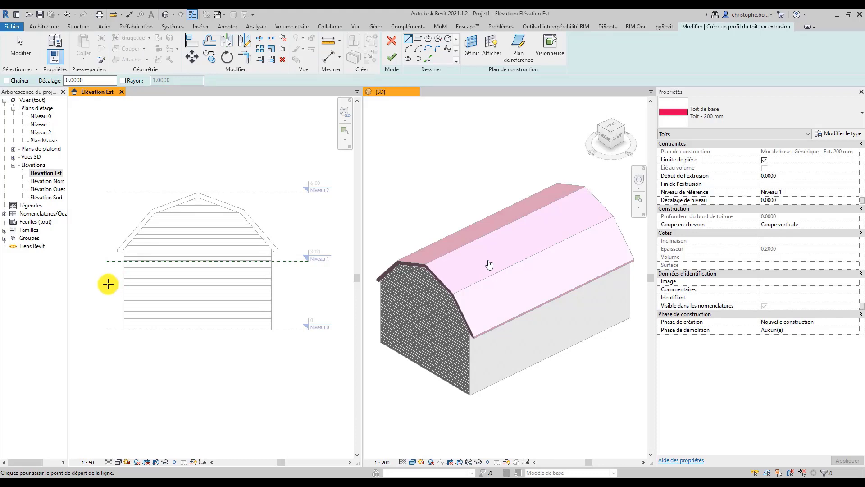
Set the new roof's reference level to Niveau 0 with a level offset of 2.5
{"action": "key", "text": "Escape"}
{"action": "key", "text": "Escape"}
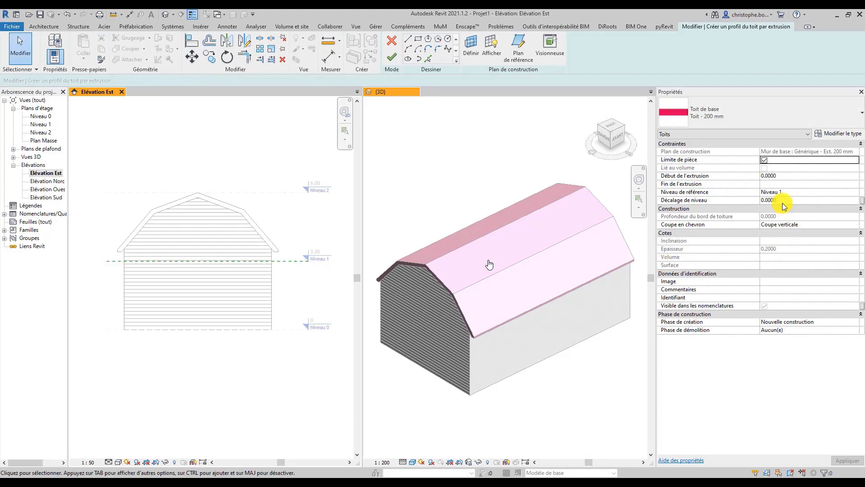
{"action": "left_click", "coordinate": [788, 200]}
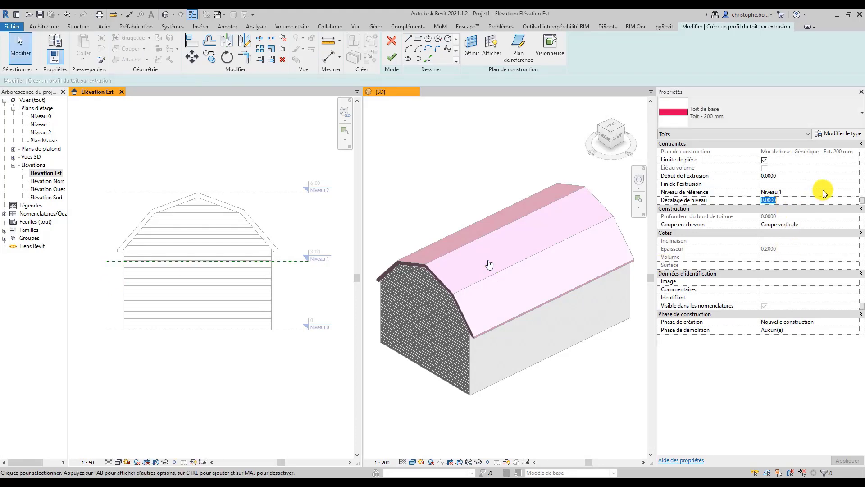
{"action": "left_click", "coordinate": [856, 194]}
{"action": "left_click", "coordinate": [789, 201]}
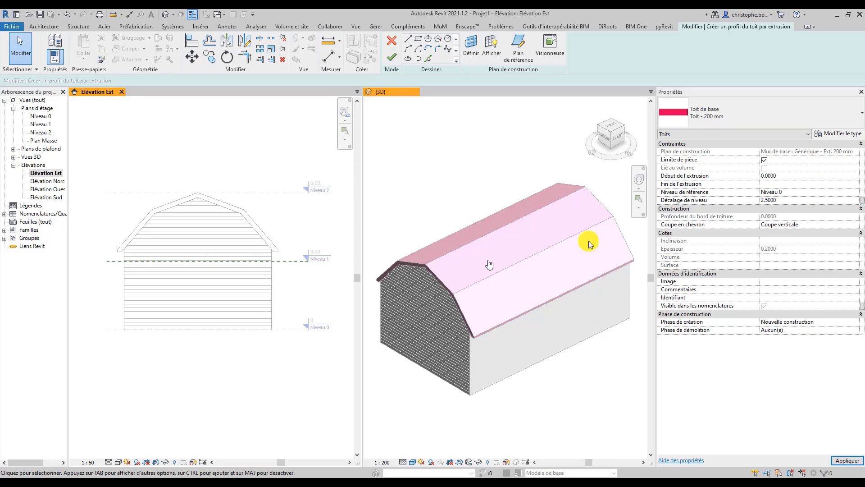
Draw a vertical reference plane down the middle of the gable, from the horizontal reference plane to below Niveau 0
{"action": "scroll", "coordinate": [173, 344], "scroll_direction": "up", "scroll_amount": 2}
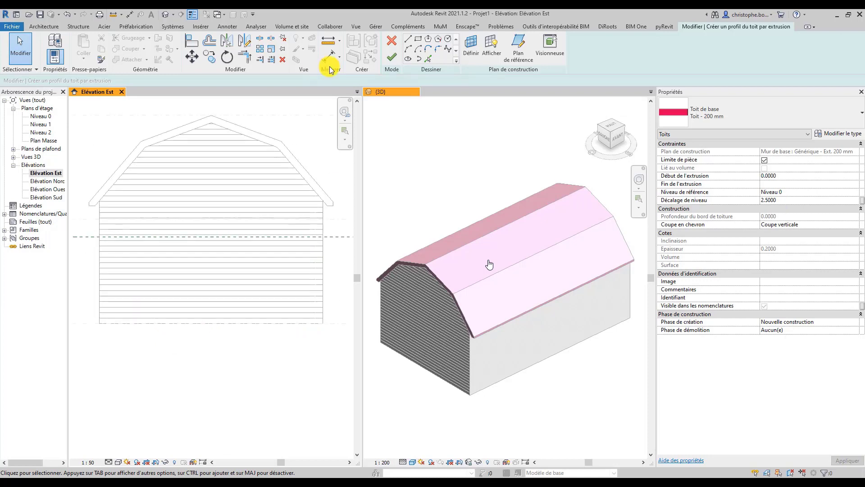
{"action": "left_click", "coordinate": [517, 48]}
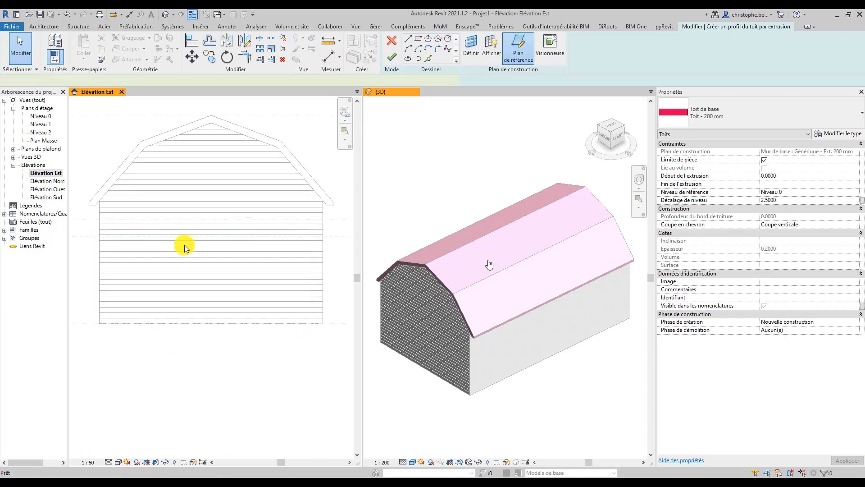
{"action": "left_click", "coordinate": [212, 236]}
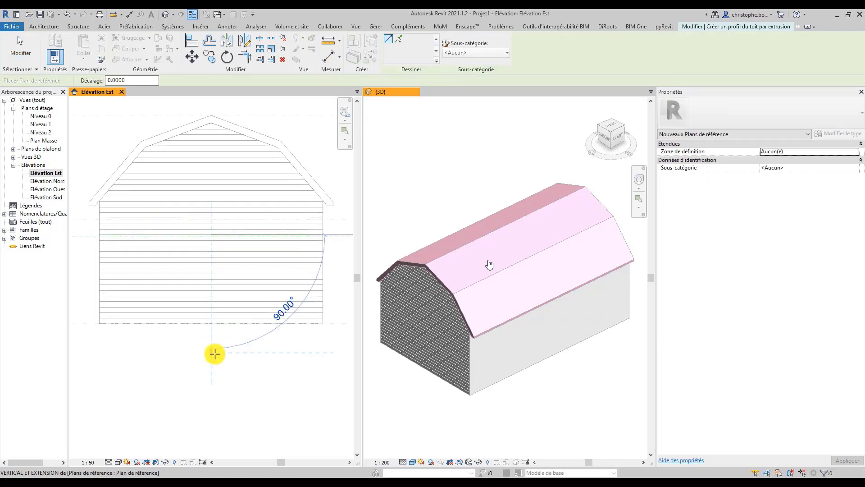
{"action": "left_click", "coordinate": [212, 358]}
{"action": "key", "text": "Escape"}
{"action": "key", "text": "Escape"}
{"action": "middle_click_drag", "start_coordinate": [224, 348], "coordinate": [266, 346]}
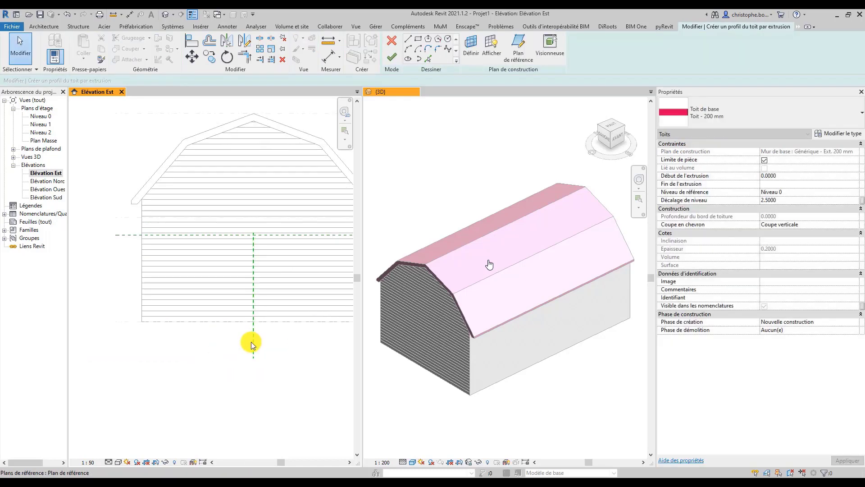
Copy the central vertical reference plane 1.5 to its left
{"action": "left_click", "coordinate": [251, 341]}
{"action": "left_click", "coordinate": [209, 56]}
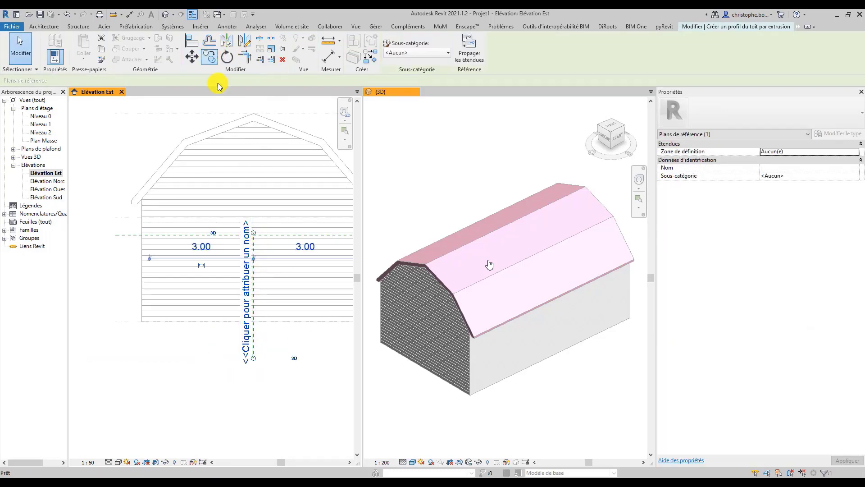
{"action": "left_click", "coordinate": [253, 334]}
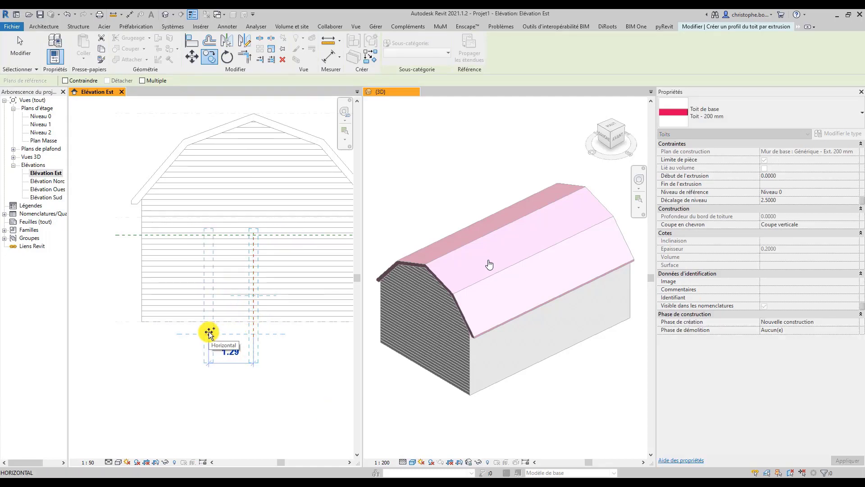
{"action": "type", "text": "1.5"}
{"action": "key", "text": "Return"}
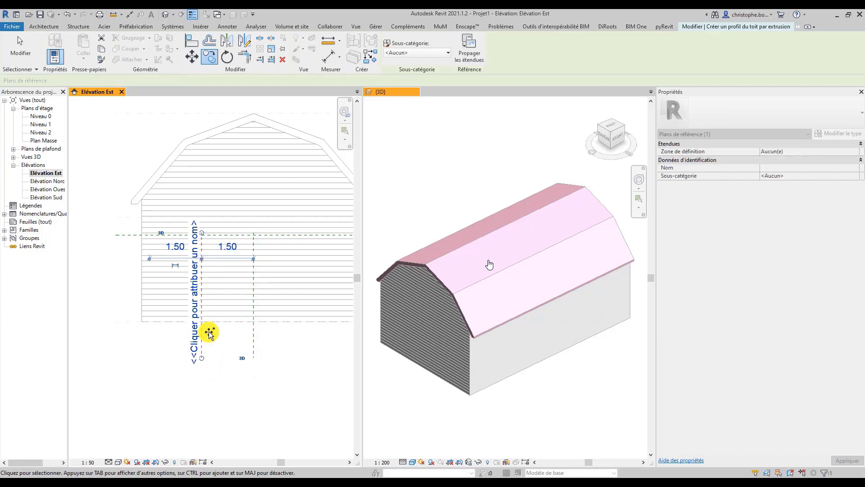
{"action": "key", "text": "Escape"}
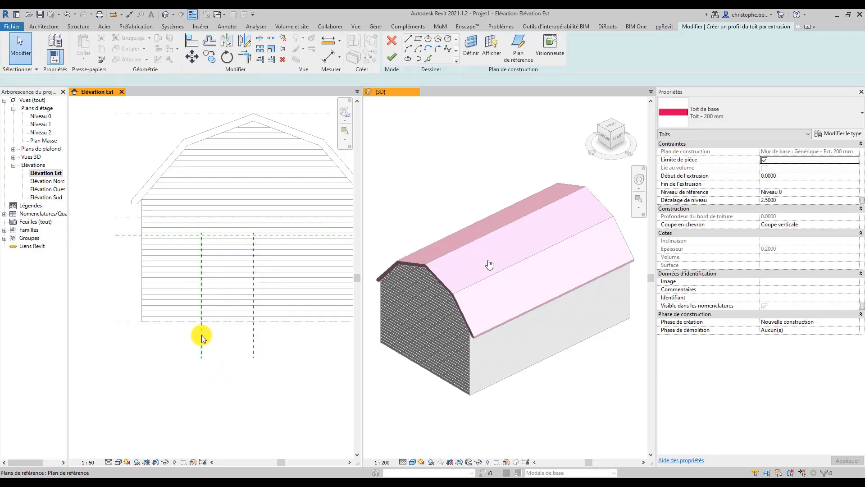
Mirror the copied reference plane about the central vertical reference plane
{"action": "left_click", "coordinate": [202, 334]}
{"action": "left_click", "coordinate": [233, 41]}
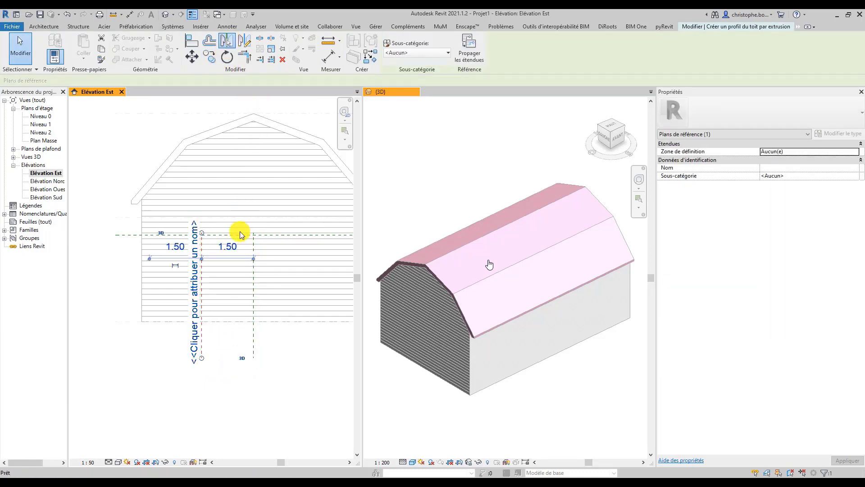
{"action": "left_click", "coordinate": [254, 331]}
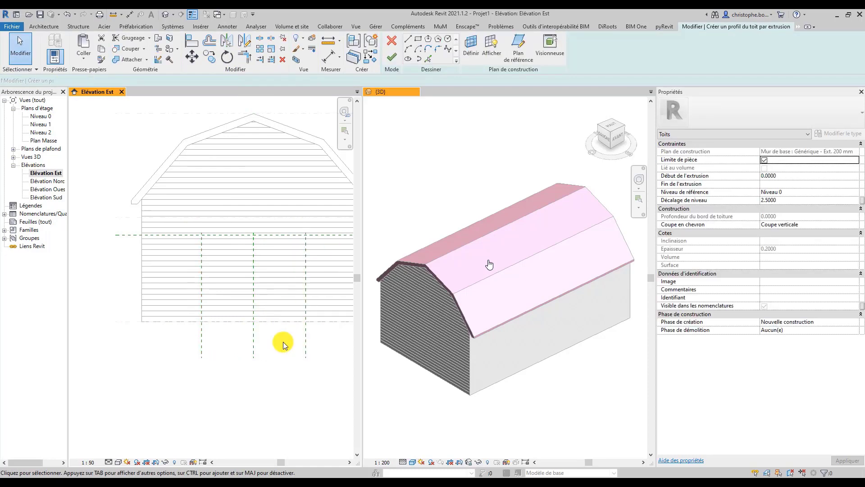
{"action": "key", "text": "Escape"}
{"action": "middle_click_drag", "start_coordinate": [282, 342], "coordinate": [239, 334]}
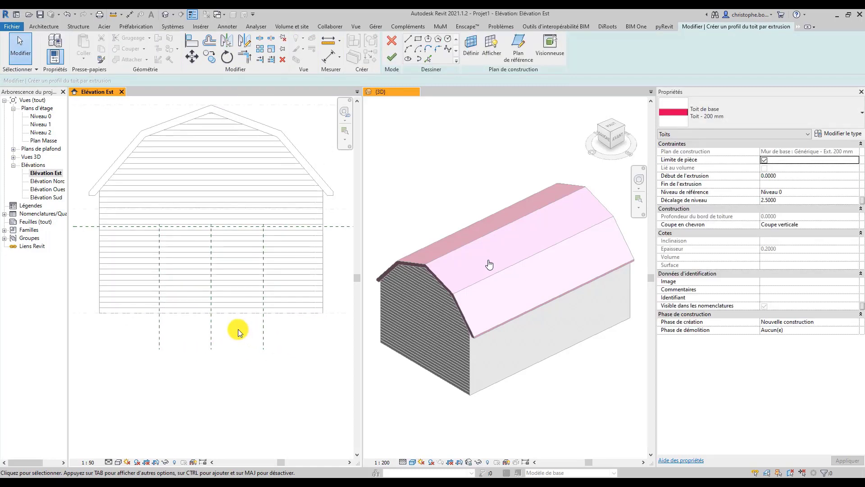
{"action": "scroll", "coordinate": [167, 225], "scroll_direction": "up", "scroll_amount": 2}
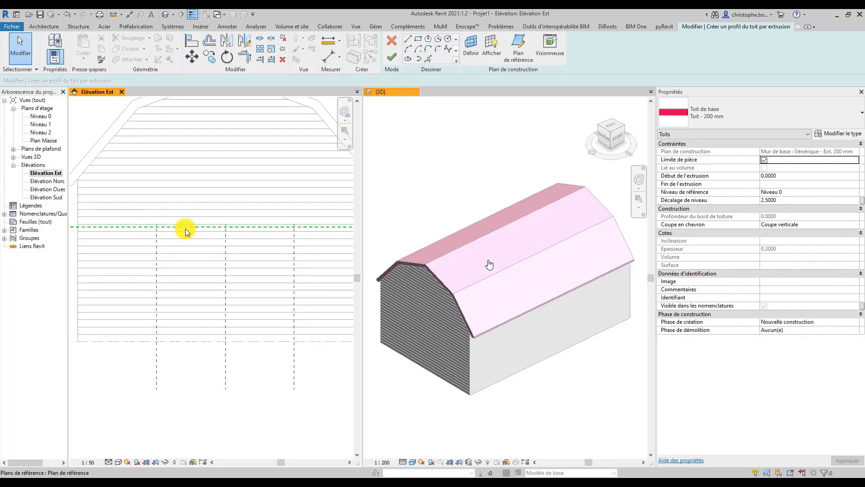
{"action": "left_click", "coordinate": [185, 229]}
{"action": "key", "text": "Escape"}
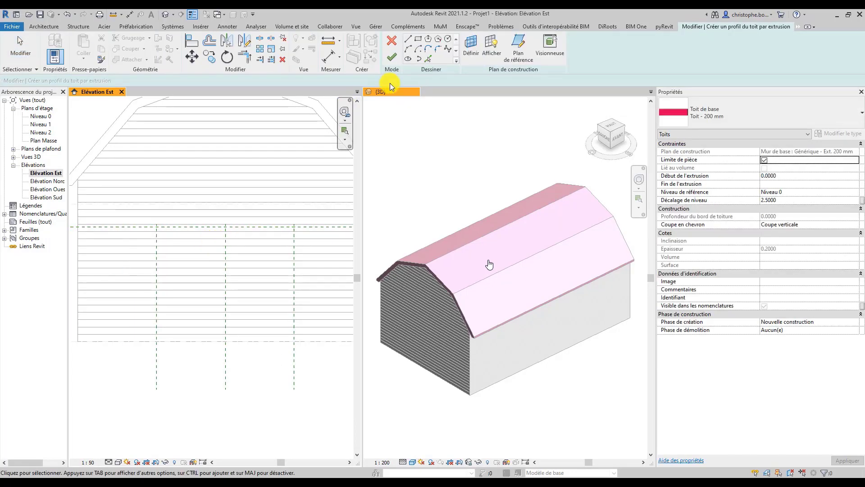
{"action": "key", "text": "Escape"}
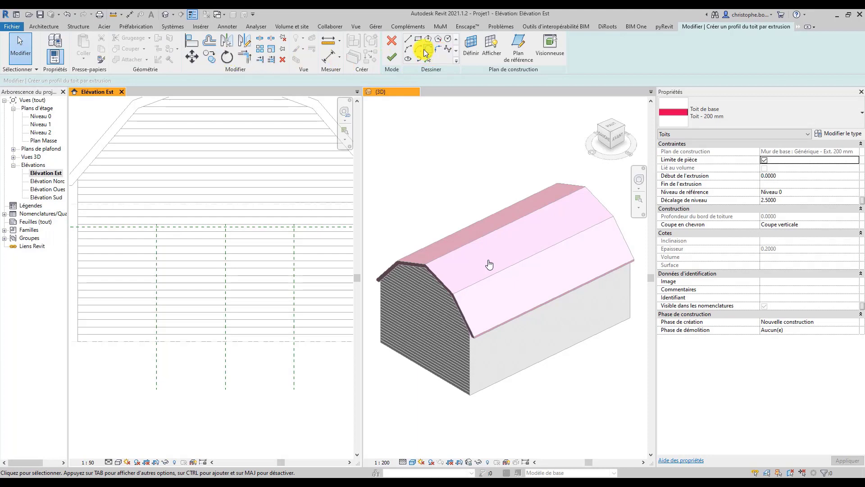
Draw a horizontal reference plane across the gable below the existing horizontal one and set it 2.05 above Niveau 0
{"action": "left_click", "coordinate": [519, 45]}
{"action": "scroll", "coordinate": [177, 257], "scroll_direction": "down", "scroll_amount": 2}
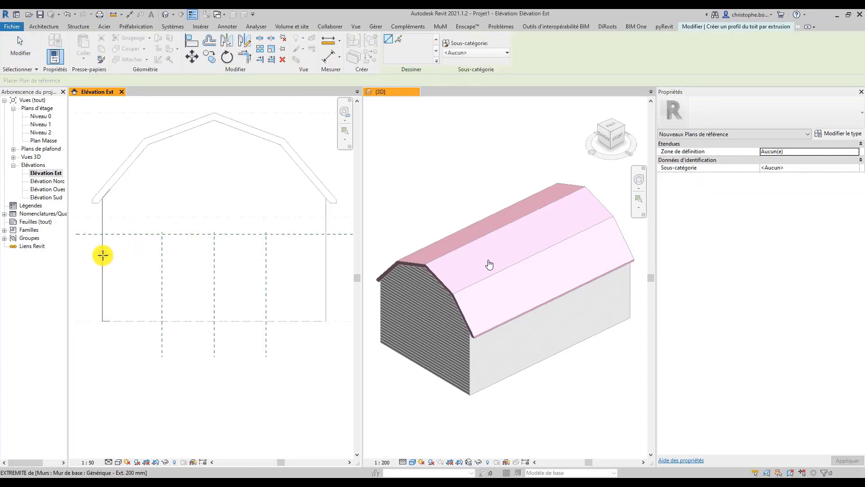
{"action": "left_click", "coordinate": [103, 255]}
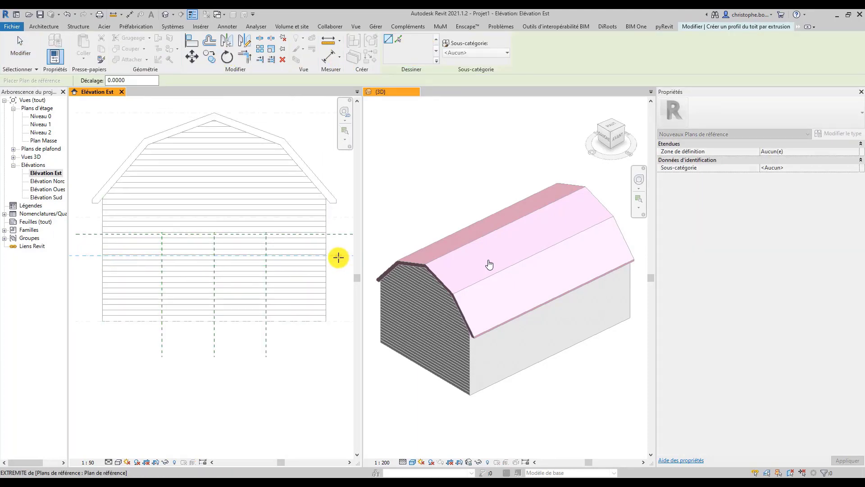
{"action": "left_click", "coordinate": [338, 256]}
{"action": "key", "text": "Escape"}
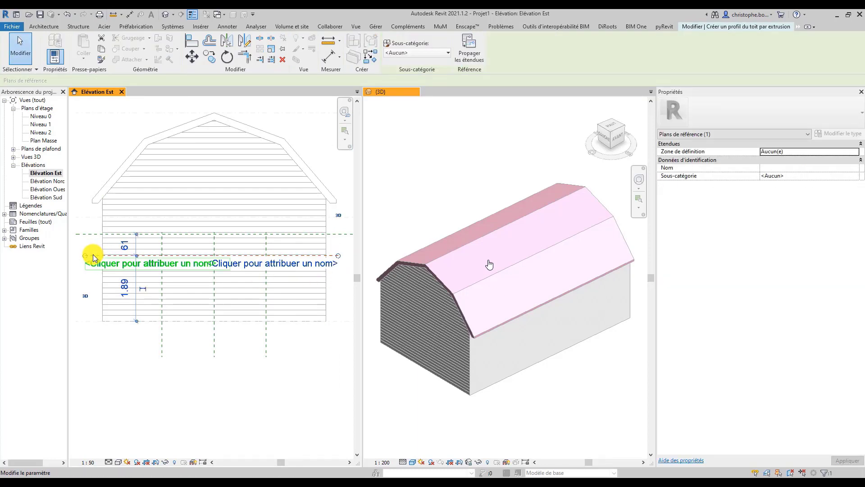
{"action": "left_click", "coordinate": [124, 288]}
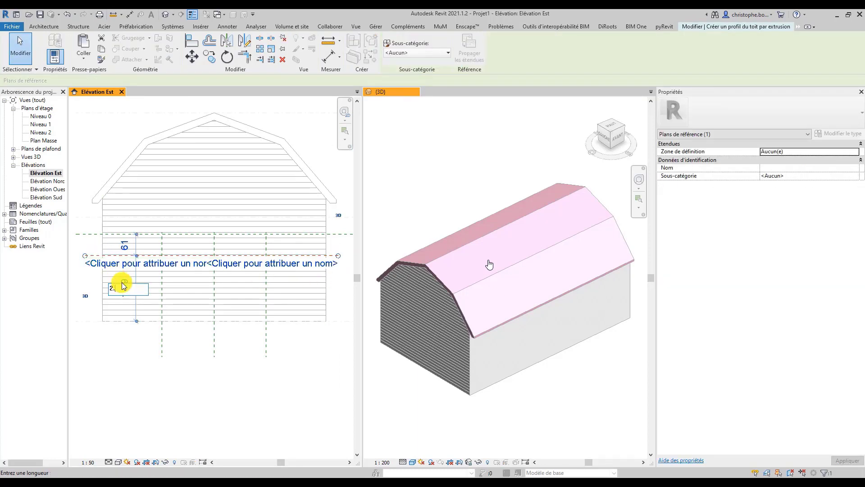
{"action": "type", "text": "2.05"}
{"action": "key", "text": "Return"}
{"action": "key", "text": "Escape"}
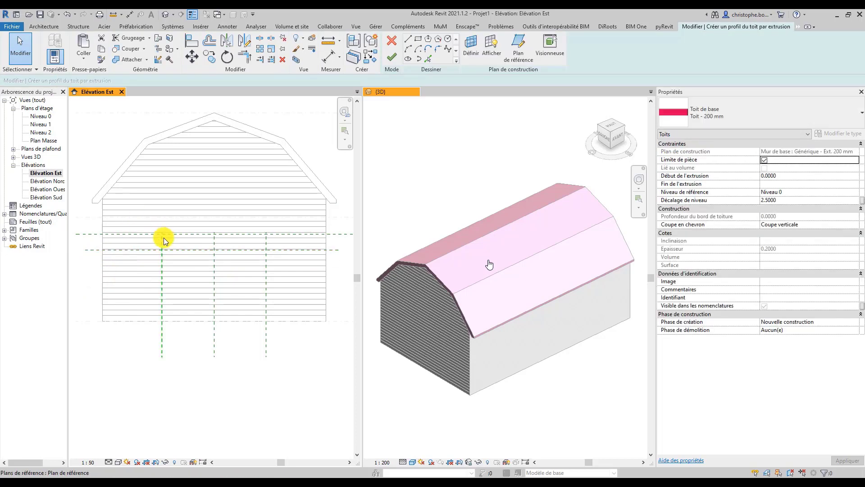
Sketch the roof profile as a start-end-radius arc between the outer vertical planes at the lower horizontal plane, peaking where the central and upper planes cross
{"action": "scroll", "coordinate": [164, 237], "scroll_direction": "up", "scroll_amount": 2}
{"action": "middle_click_drag", "start_coordinate": [163, 237], "coordinate": [210, 189]}
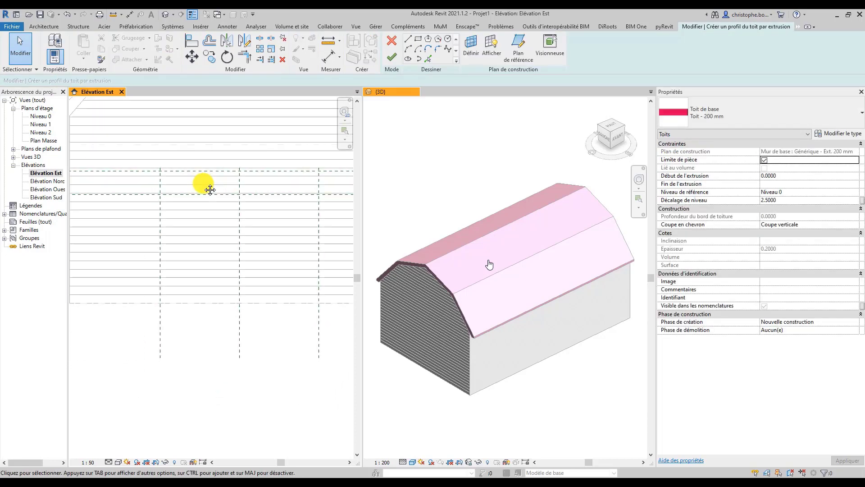
{"action": "left_click", "coordinate": [49, 27]}
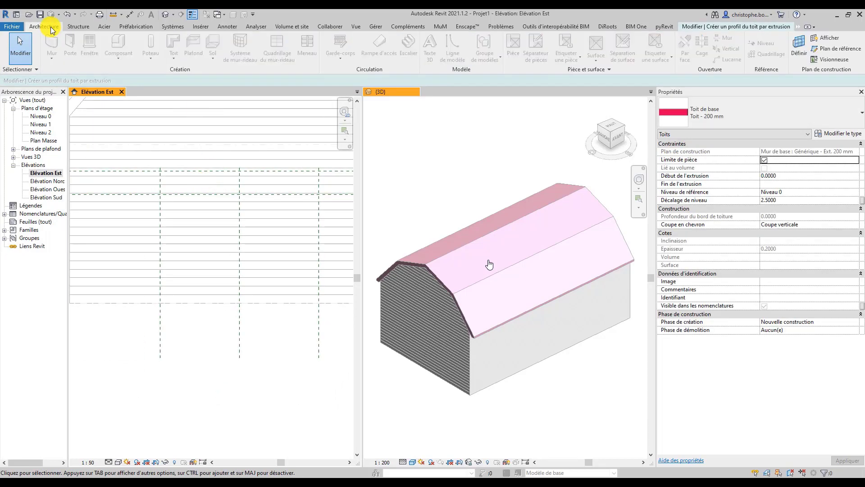
{"action": "left_click", "coordinate": [693, 27]}
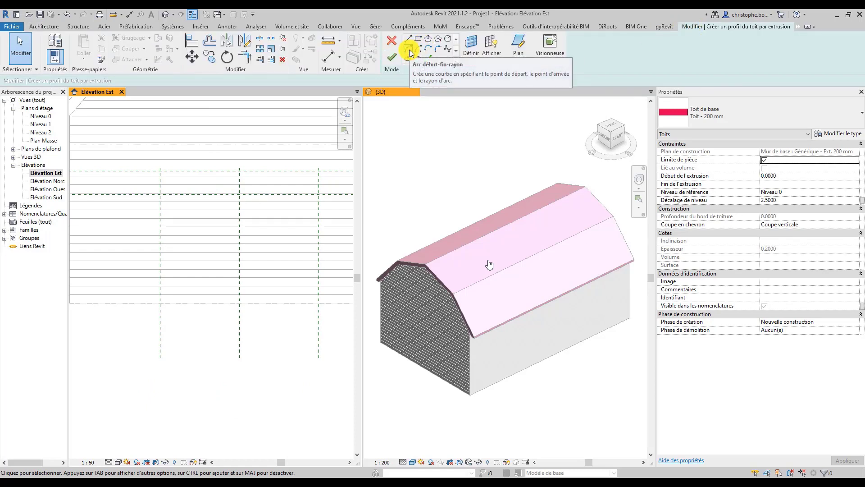
{"action": "left_click", "coordinate": [408, 48]}
{"action": "scroll", "coordinate": [180, 185], "scroll_direction": "up", "scroll_amount": 5}
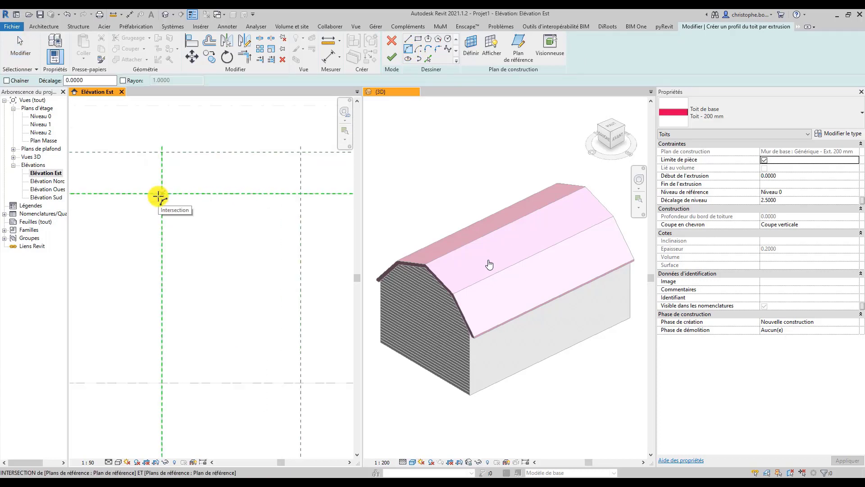
{"action": "scroll", "coordinate": [161, 193], "scroll_direction": "down", "scroll_amount": 3}
{"action": "left_click", "coordinate": [161, 193]}
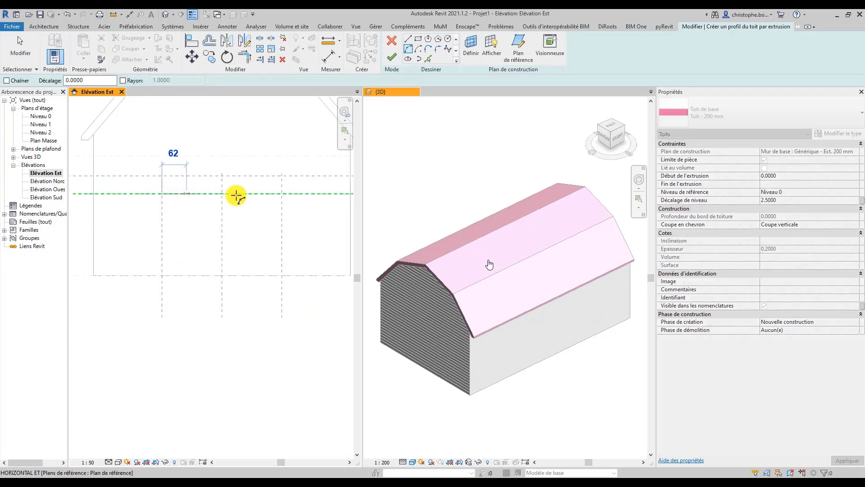
{"action": "left_click", "coordinate": [284, 194]}
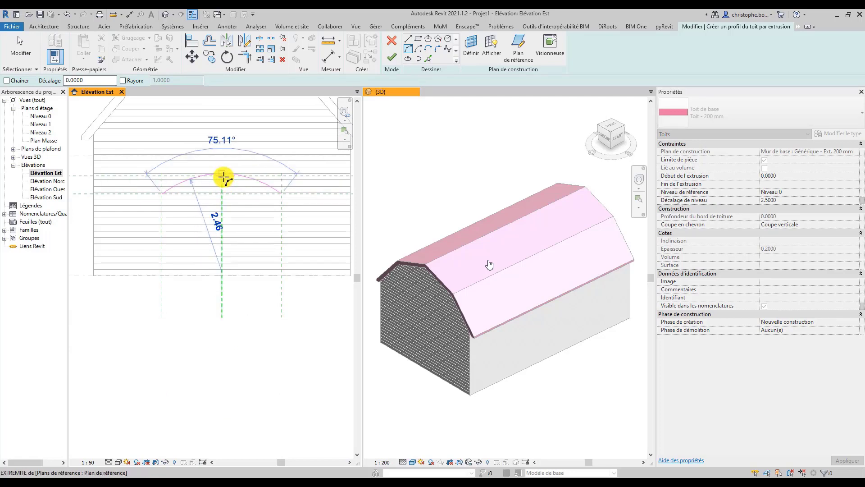
{"action": "scroll", "coordinate": [223, 178], "scroll_direction": "up", "scroll_amount": 3}
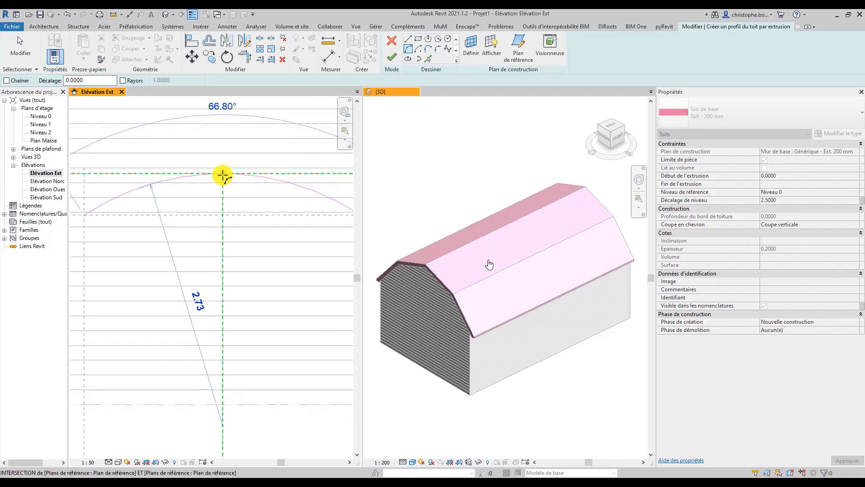
{"action": "left_click", "coordinate": [223, 176]}
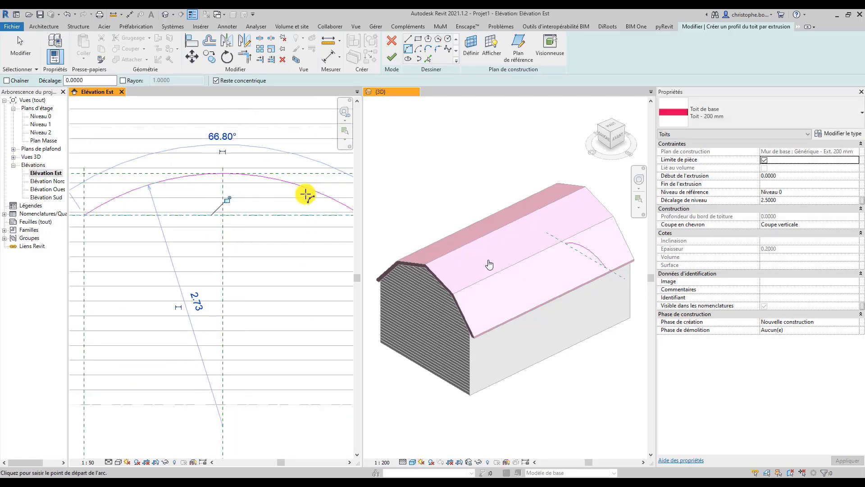
{"action": "key", "text": "Escape"}
{"action": "key", "text": "Escape"}
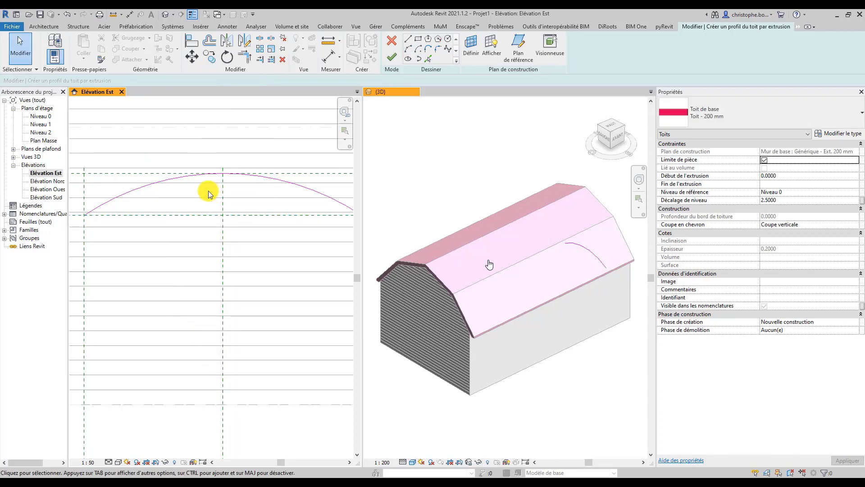
Set the new roof's extrusion end to 2.5 and finish the roof profile
{"action": "scroll", "coordinate": [207, 190], "scroll_direction": "down", "scroll_amount": 2}
{"action": "left_click", "coordinate": [766, 185]}
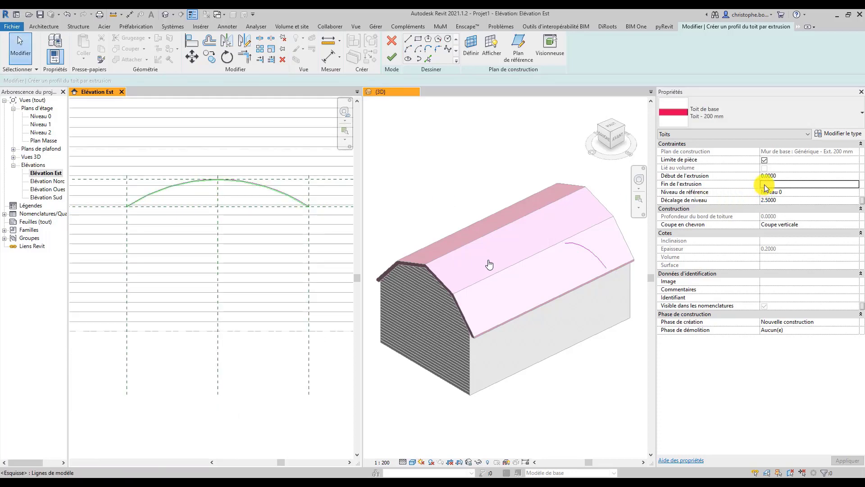
{"action": "type", "text": "2.5"}
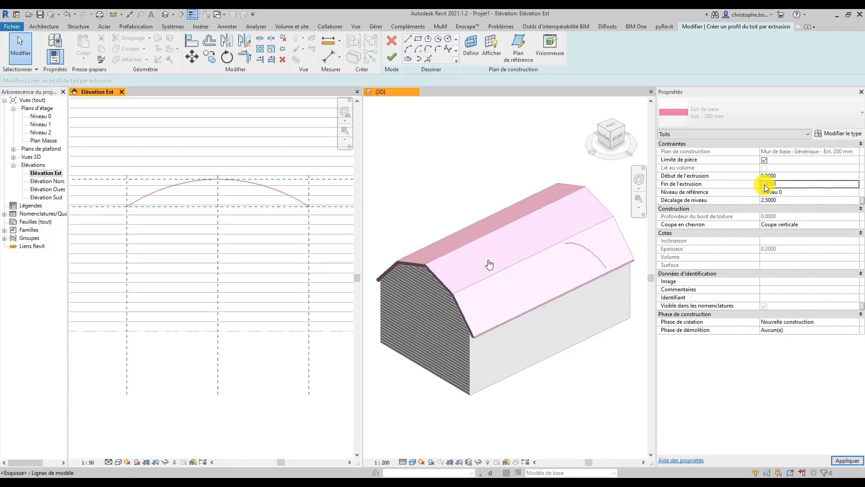
{"action": "key", "text": "Return"}
{"action": "left_click", "coordinate": [394, 59]}
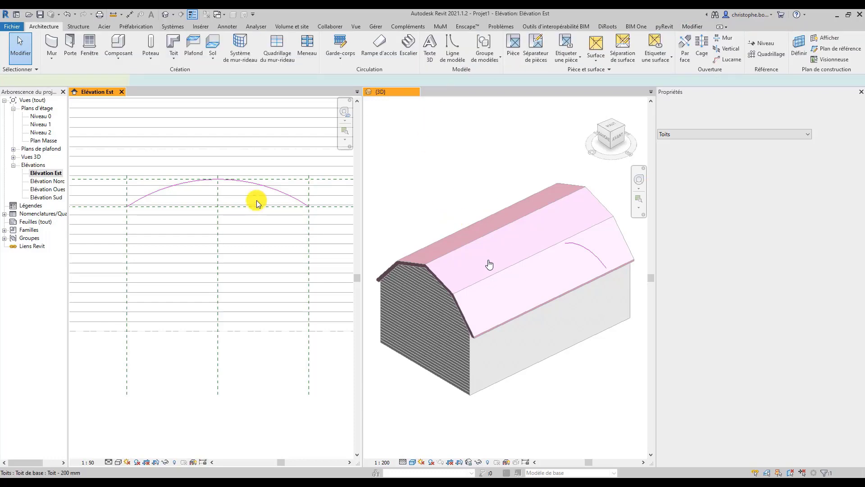
Duplicate the curved roof's type as "Toit - 50 mm" and set its Porteur/Ossature layer thickness to 0.05
{"action": "middle_click_drag", "start_coordinate": [474, 281], "coordinate": [506, 309], "text": "shift"}
{"action": "scroll", "coordinate": [609, 259], "scroll_direction": "up", "scroll_amount": 4}
{"action": "scroll", "coordinate": [609, 259], "scroll_direction": "up", "scroll_amount": 2}
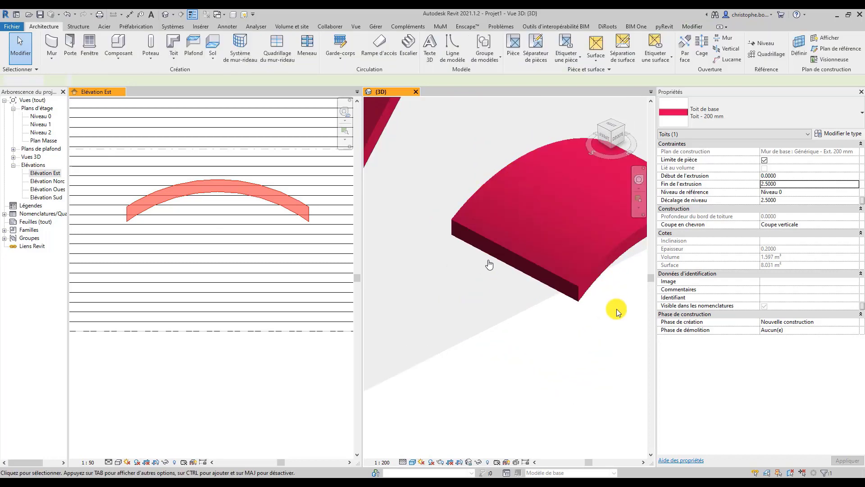
{"action": "left_click", "coordinate": [618, 309]}
{"action": "middle_click_drag", "start_coordinate": [614, 309], "coordinate": [535, 296]}
{"action": "scroll", "coordinate": [534, 296], "scroll_direction": "down", "scroll_amount": 2}
{"action": "left_click", "coordinate": [524, 269]}
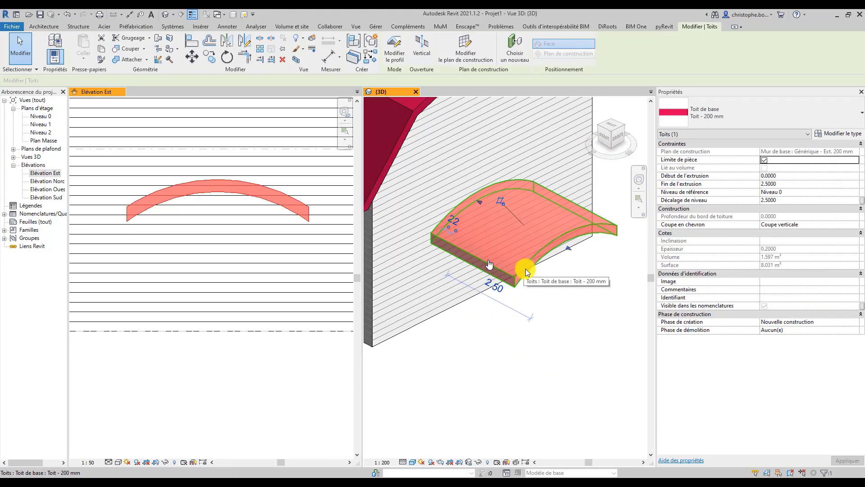
{"action": "left_click", "coordinate": [833, 134]}
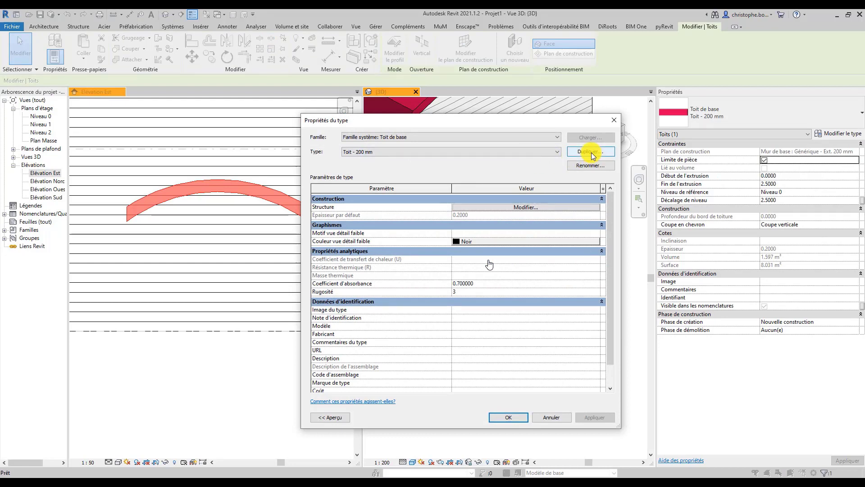
{"action": "left_click", "coordinate": [591, 152]}
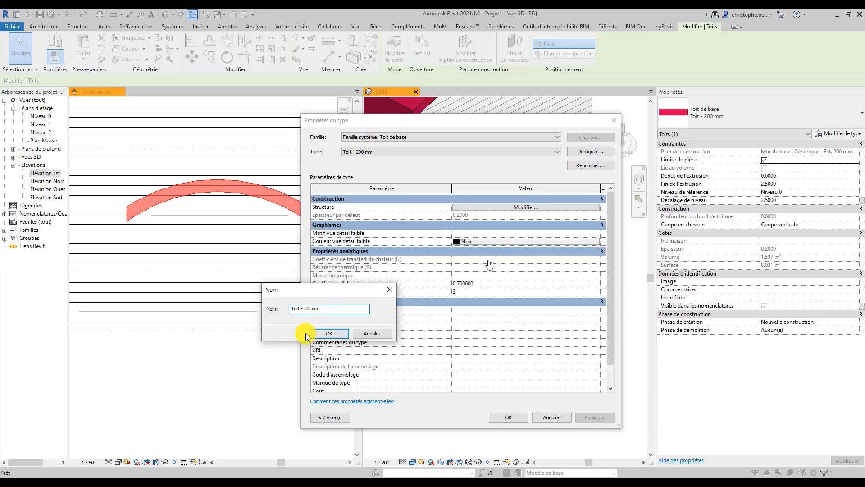
{"action": "left_click", "coordinate": [318, 335]}
{"action": "left_click", "coordinate": [483, 209]}
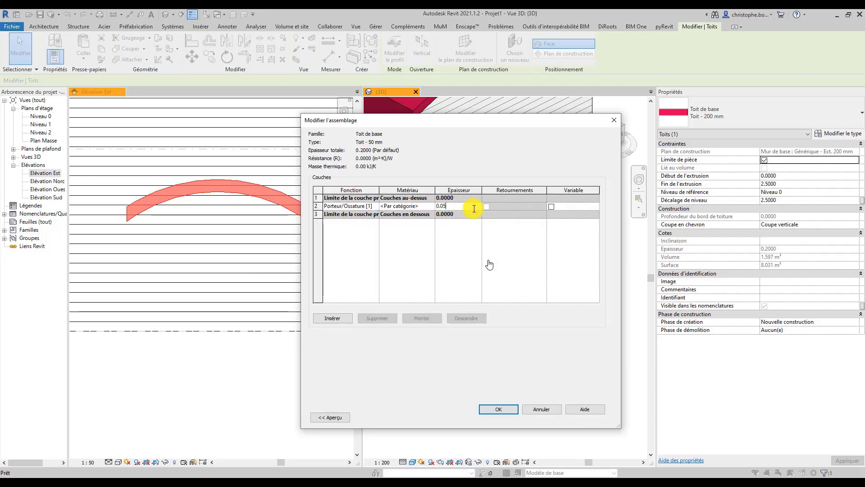
{"action": "left_click", "coordinate": [498, 409]}
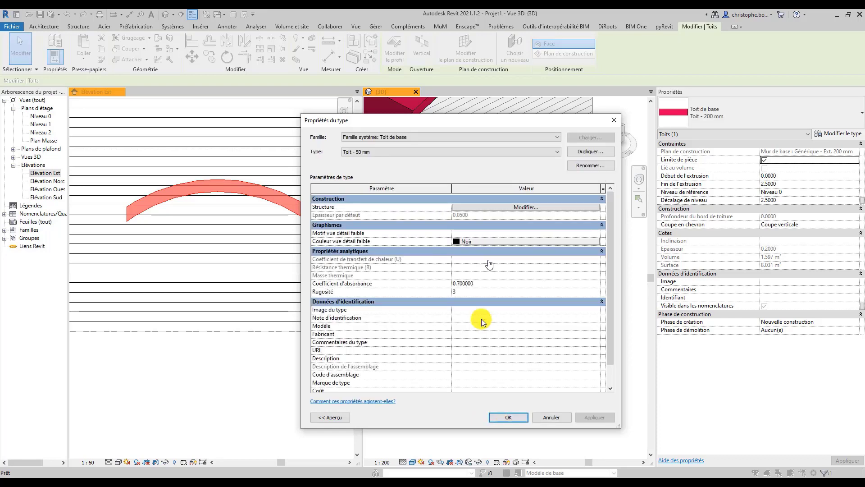
Assign the material "Verre, vitrage transparent" to the Porteur/Ossature layer of the Toit - 50 mm type and apply the type changes
{"action": "left_click", "coordinate": [485, 208]}
{"action": "left_click", "coordinate": [431, 206]}
{"action": "left_click", "coordinate": [432, 206]}
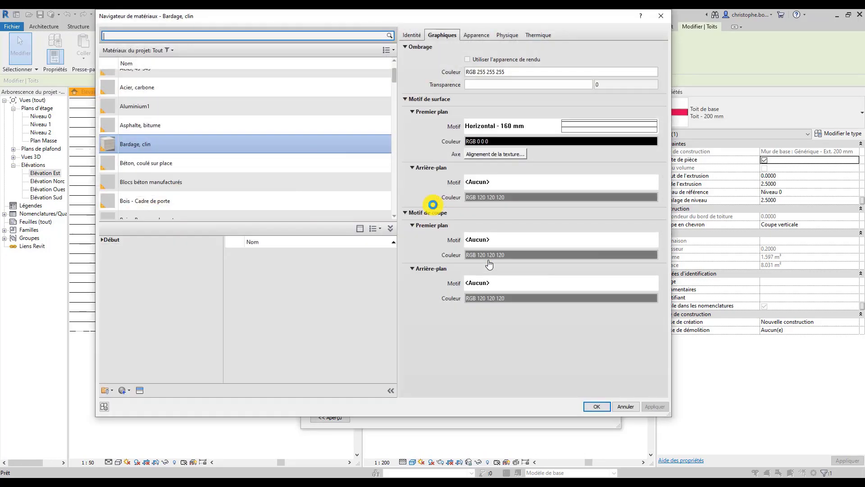
{"action": "scroll", "coordinate": [272, 196], "scroll_direction": "down", "scroll_amount": 10}
{"action": "scroll", "coordinate": [258, 182], "scroll_direction": "down", "scroll_amount": 5}
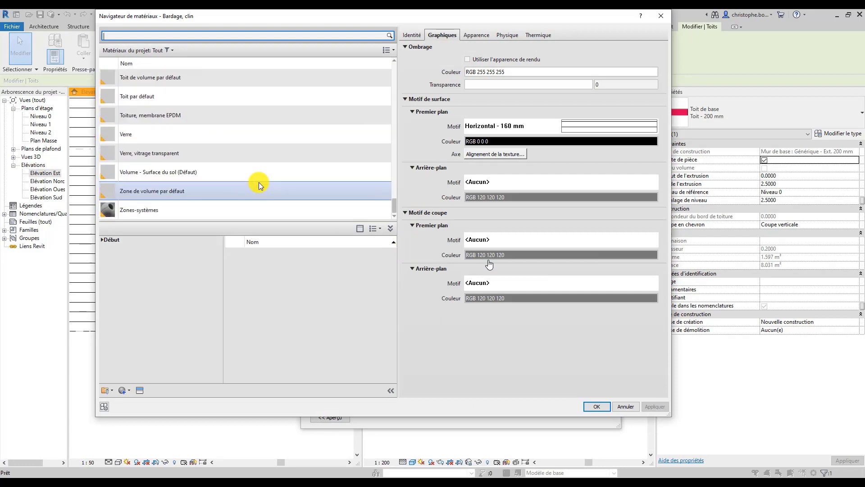
{"action": "left_click", "coordinate": [203, 152]}
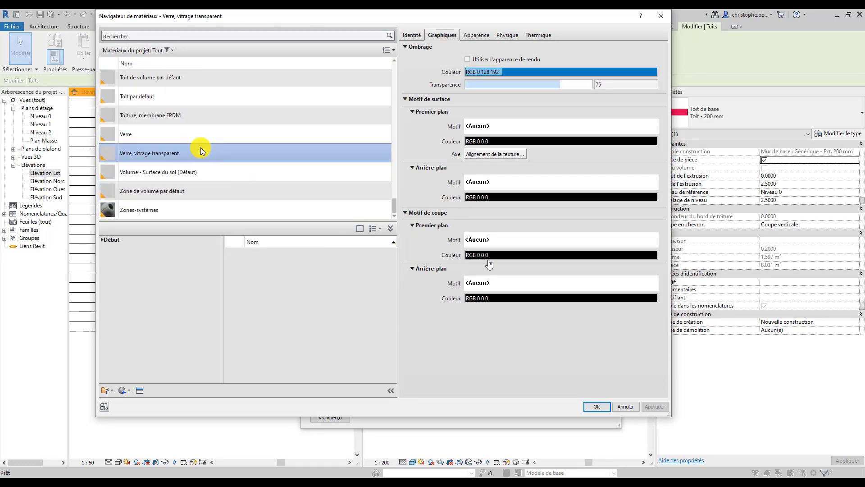
{"action": "left_click", "coordinate": [599, 407]}
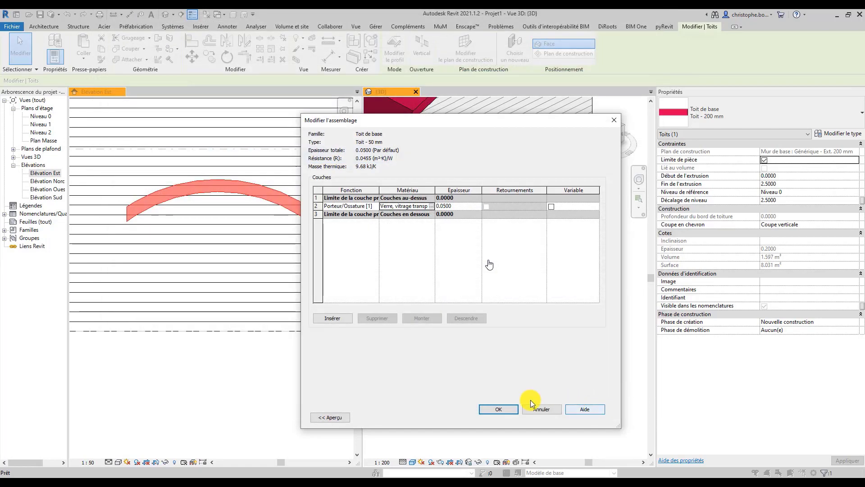
{"action": "left_click", "coordinate": [500, 409]}
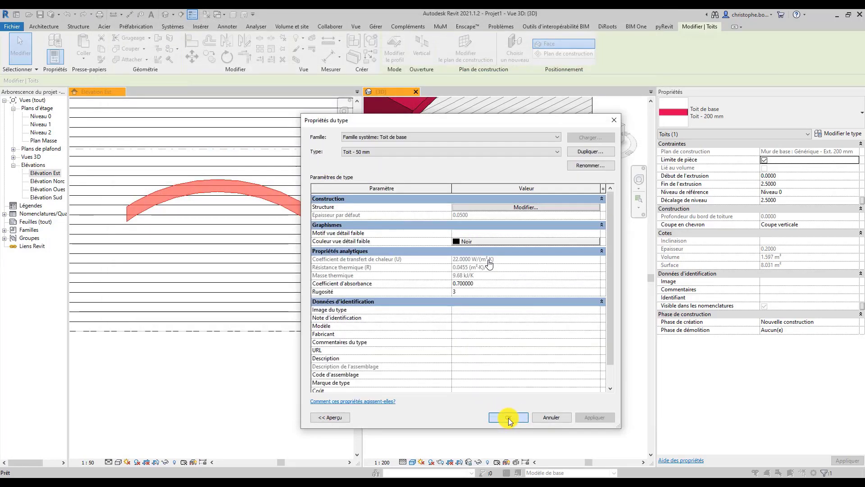
{"action": "left_click", "coordinate": [508, 417]}
{"action": "scroll", "coordinate": [128, 215], "scroll_direction": "up", "scroll_amount": 2}
{"action": "key", "text": "Escape"}
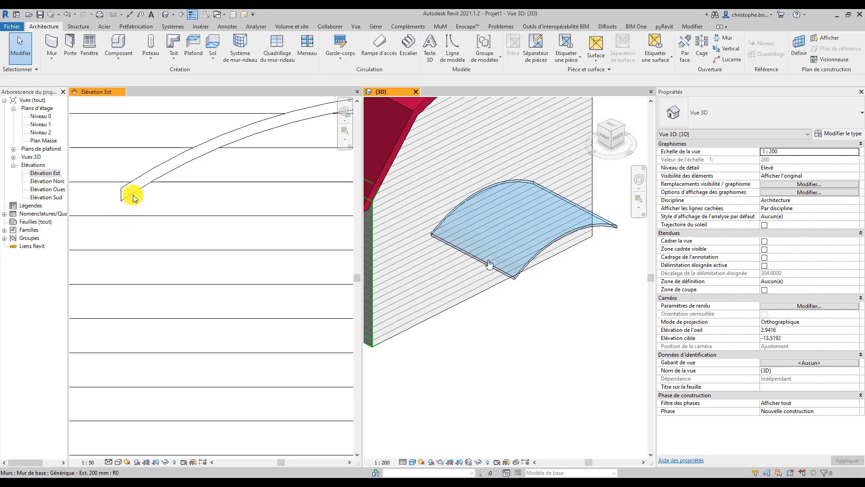
In the Niveau 1 plan, create a vertical opening on the canopy roof and sketch two 1.00 m lines along its edges from its upper outer corner
{"action": "scroll", "coordinate": [143, 190], "scroll_direction": "down", "scroll_amount": 2}
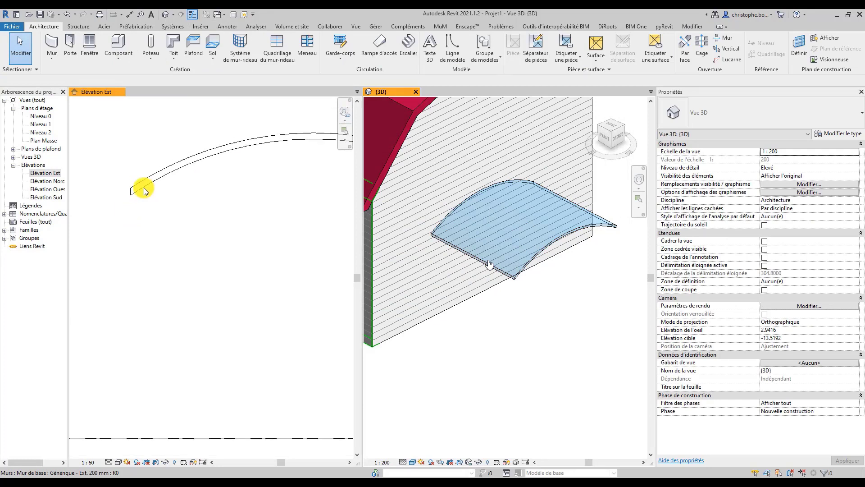
{"action": "double_click", "coordinate": [40, 125]}
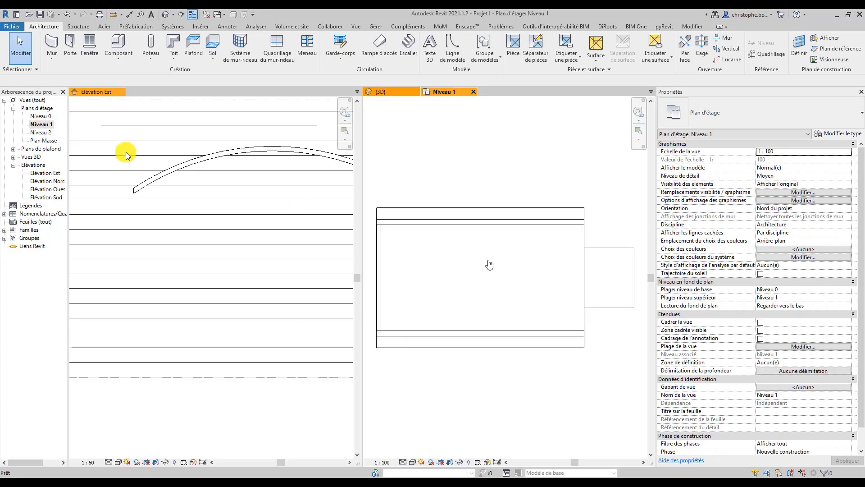
{"action": "scroll", "coordinate": [527, 234], "scroll_direction": "up", "scroll_amount": 4}
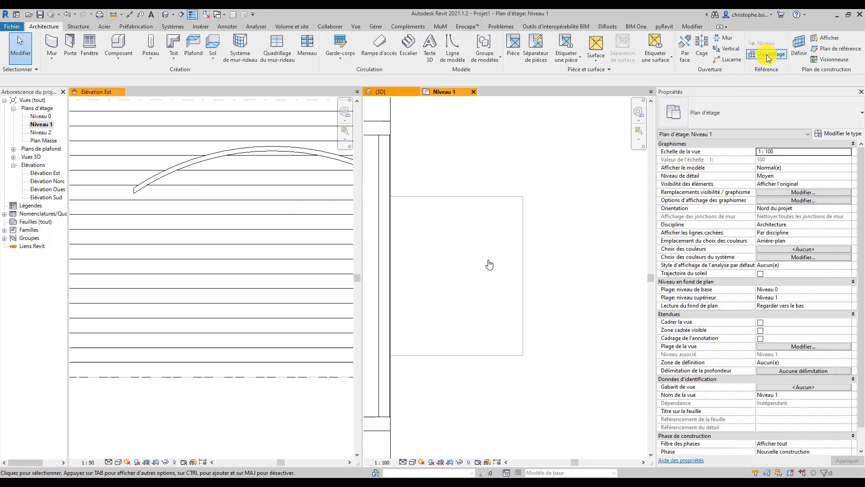
{"action": "left_click", "coordinate": [727, 48]}
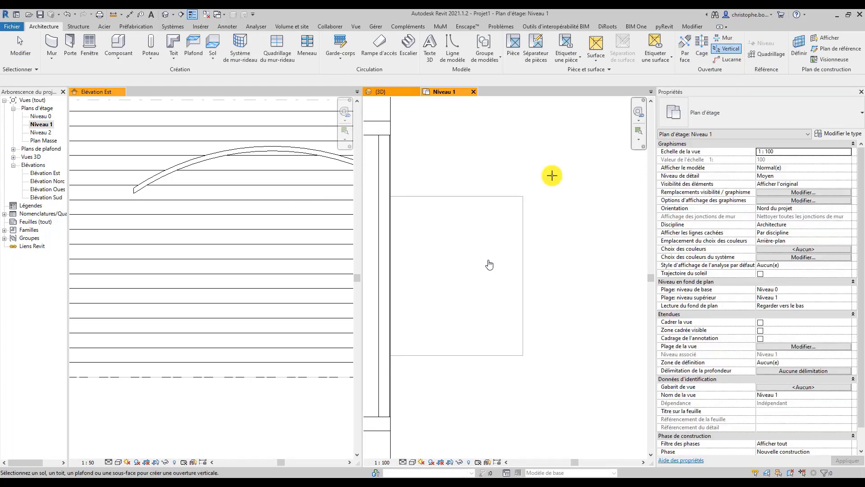
{"action": "left_click", "coordinate": [474, 196]}
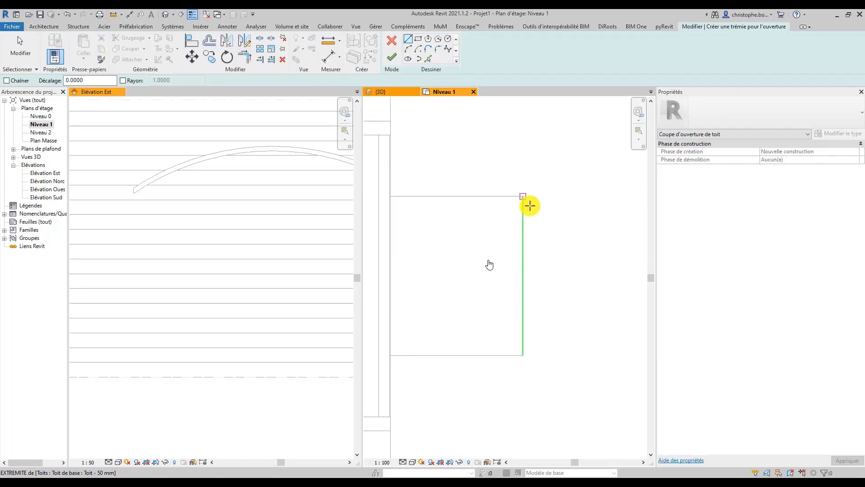
{"action": "left_click", "coordinate": [523, 196]}
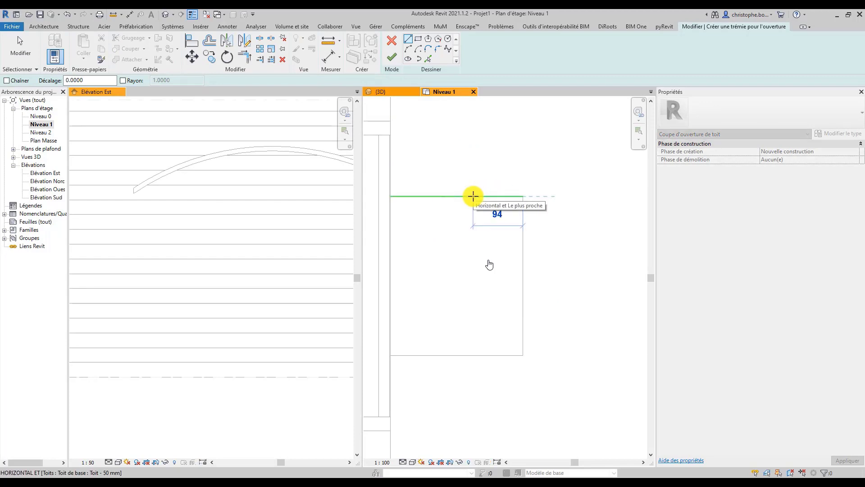
{"action": "type", "text": "100"}
{"action": "key", "text": "Return"}
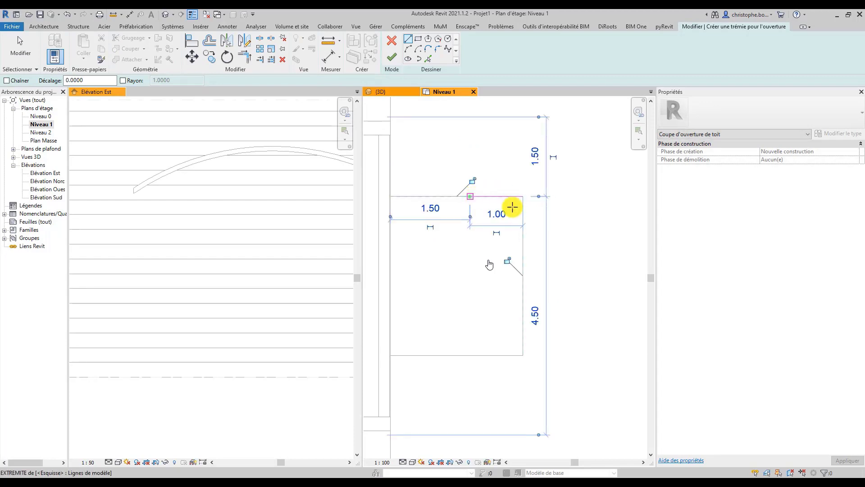
{"action": "left_click", "coordinate": [522, 197]}
{"action": "type", "text": "100"}
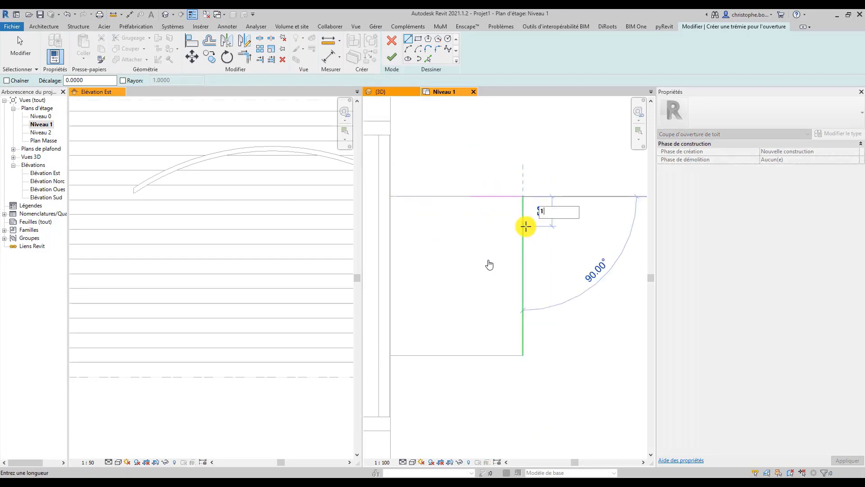
{"action": "key", "text": "Return"}
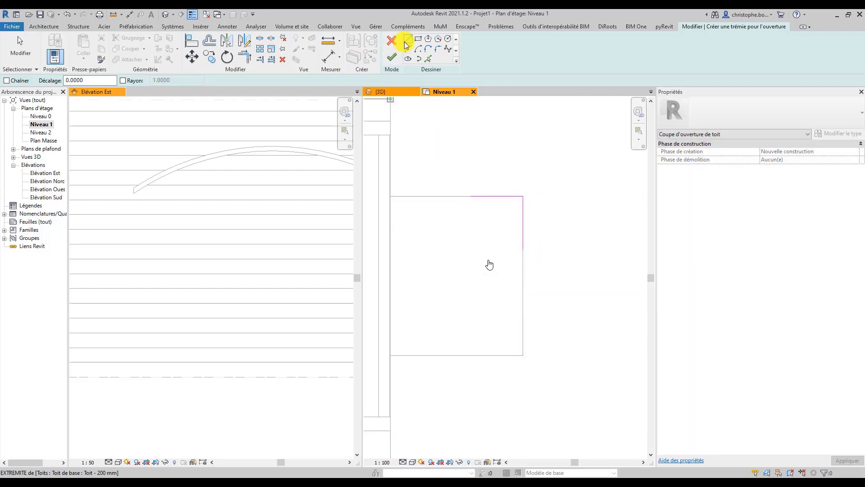
Close the corner outline with a start-end-radius arc between the free ends of the two lines, bulging toward the corner
{"action": "left_click", "coordinate": [409, 49]}
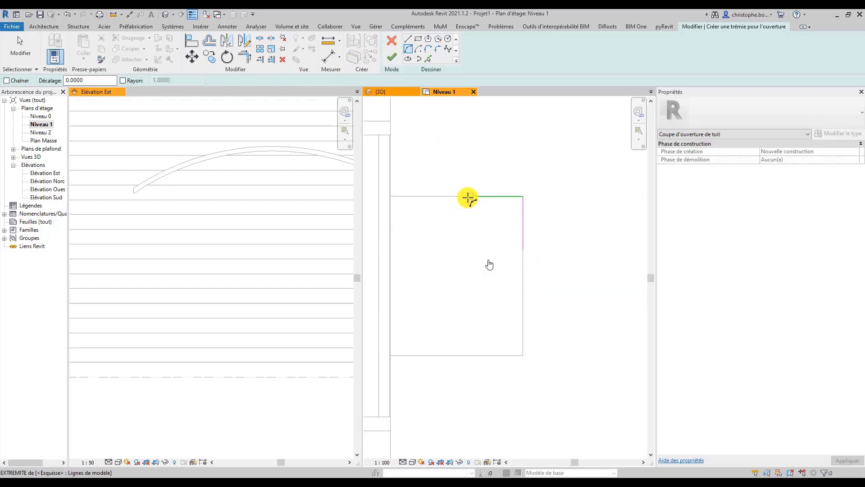
{"action": "left_click", "coordinate": [469, 196]}
{"action": "left_click", "coordinate": [523, 248]}
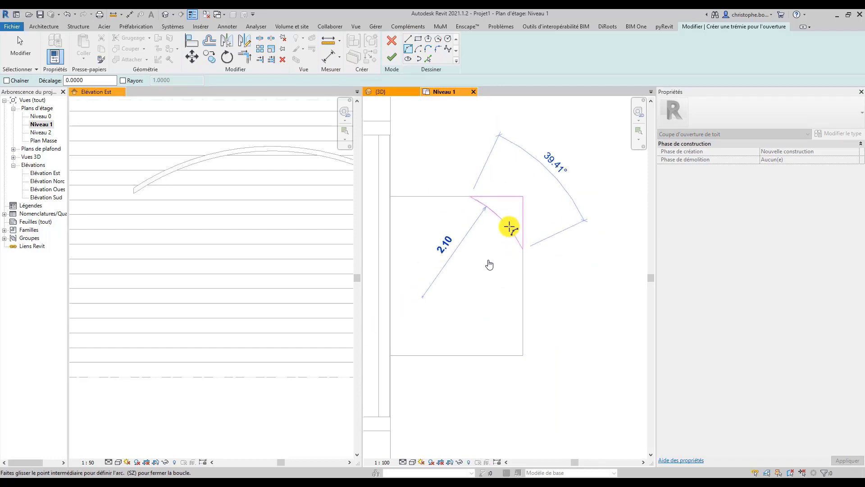
{"action": "left_click", "coordinate": [511, 218]}
{"action": "key", "text": "Escape"}
{"action": "key", "text": "Escape"}
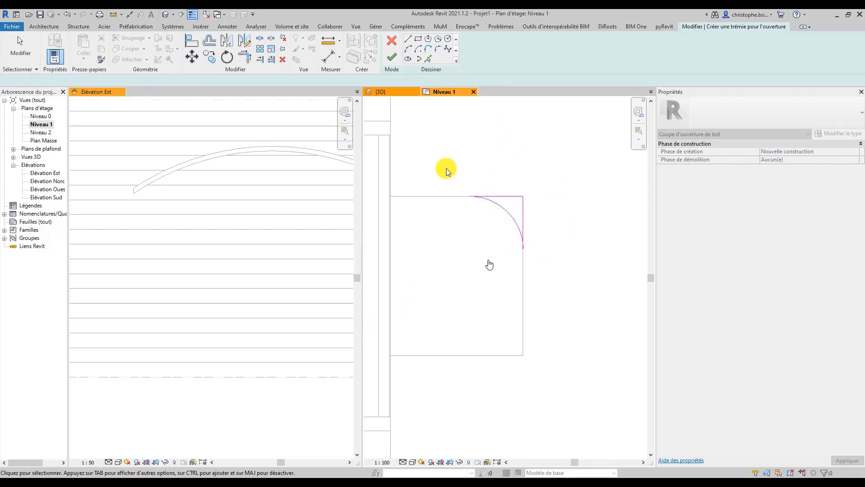
Mirror a copy of the corner outline about the horizontal axis through the outer edge's midpoint and finish the opening
{"action": "left_click_drag", "start_coordinate": [447, 170], "coordinate": [547, 270]}
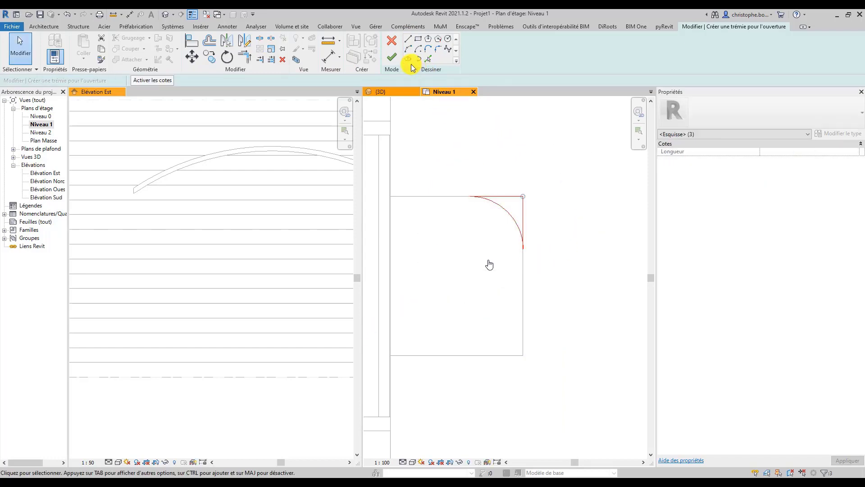
{"action": "left_click", "coordinate": [244, 43]}
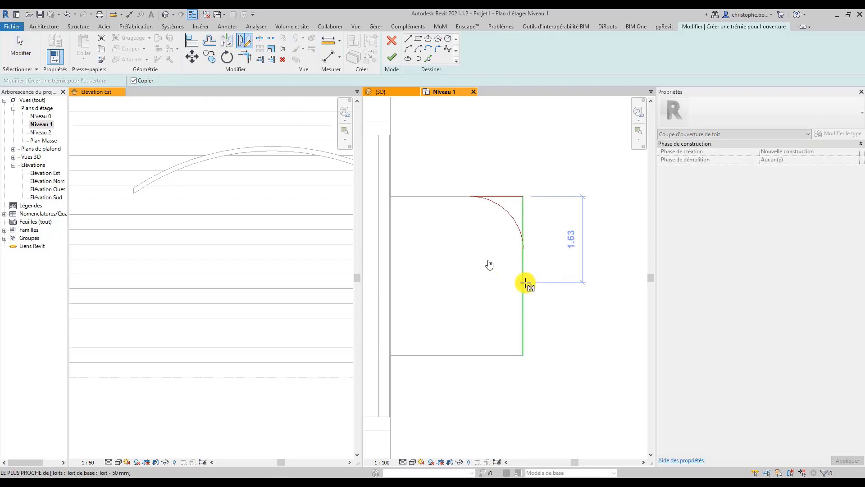
{"action": "left_click", "coordinate": [523, 275]}
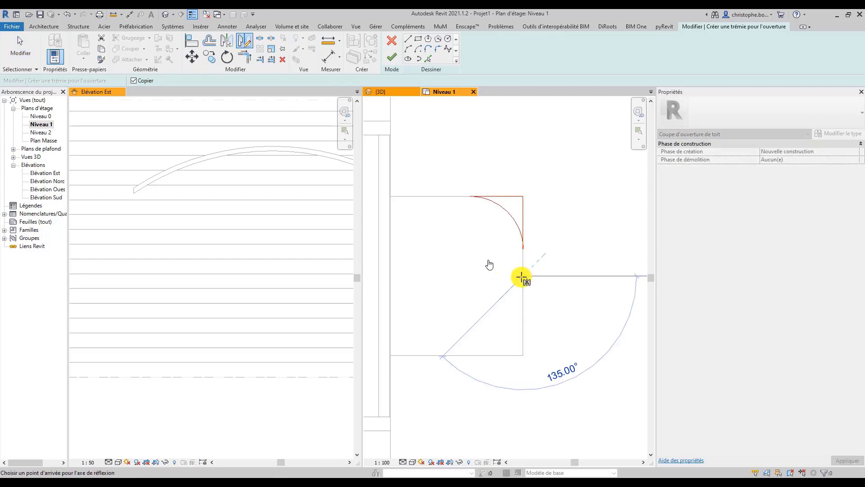
{"action": "left_click", "coordinate": [550, 277]}
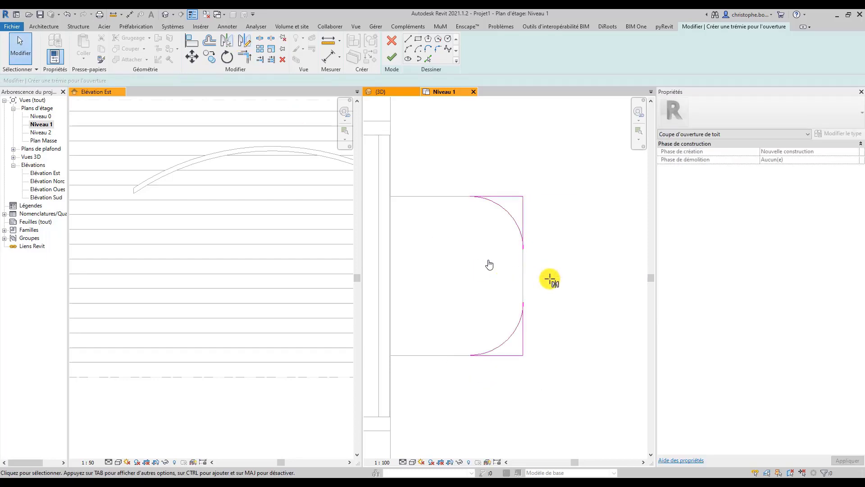
{"action": "left_click", "coordinate": [392, 61]}
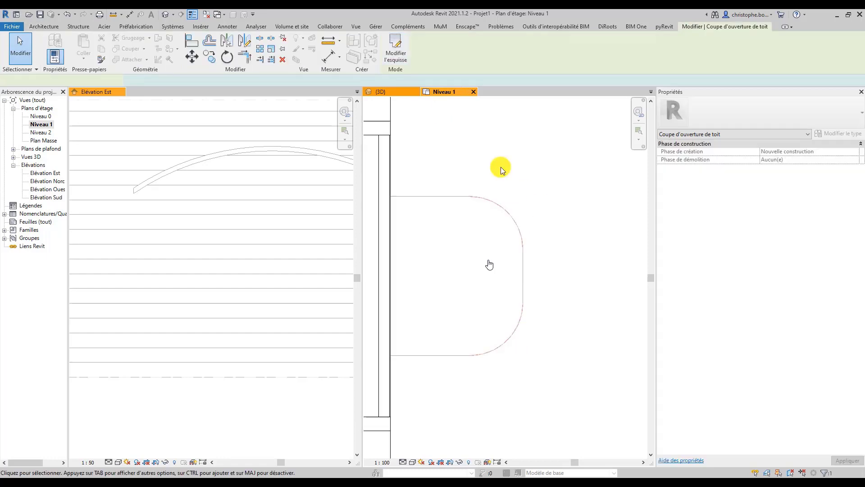
In the 3D view, change the canopy roof's type to the sloped glazing "Toit en verre 1 m x 2 m"
{"action": "left_click", "coordinate": [385, 91]}
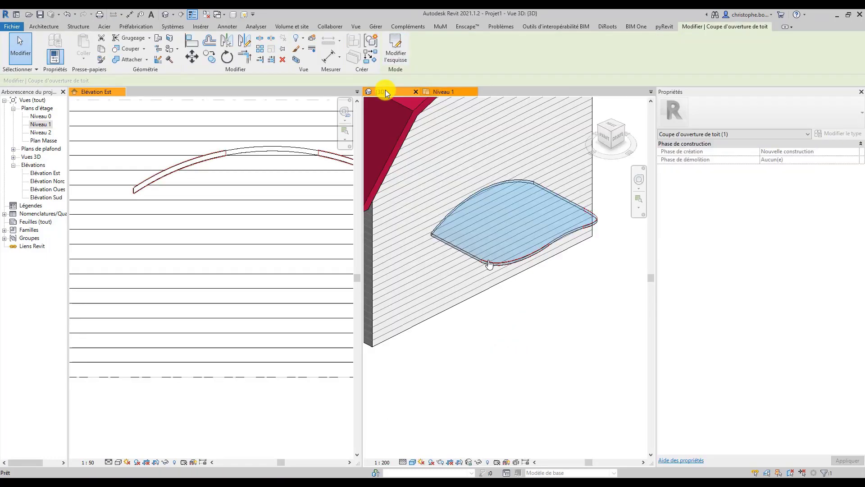
{"action": "left_click", "coordinate": [545, 301]}
{"action": "mouse_move", "coordinate": [547, 309]}
{"action": "middle_mouse_down", "text": "shift"}
{"action": "mouse_move", "coordinate": [466, 276]}
{"action": "mouse_move", "coordinate": [400, 265]}
{"action": "mouse_move", "coordinate": [365, 272]}
{"action": "mouse_move", "coordinate": [441, 295]}
{"action": "mouse_move", "coordinate": [531, 294]}
{"action": "mouse_move", "coordinate": [575, 303]}
{"action": "mouse_move", "coordinate": [589, 342]}
{"action": "mouse_move", "coordinate": [588, 301]}
{"action": "mouse_move", "coordinate": [567, 290]}
{"action": "middle_mouse_up", "text": "shift"}
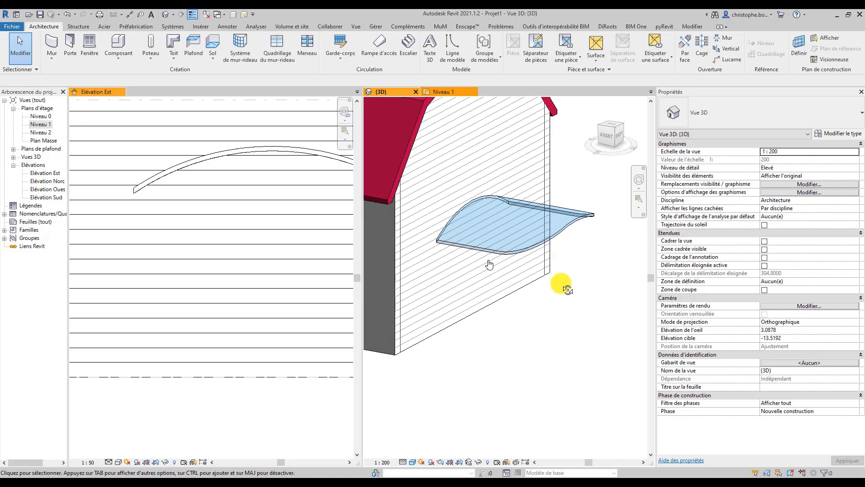
{"action": "scroll", "coordinate": [558, 283], "scroll_direction": "down", "scroll_amount": 3}
{"action": "mouse_move", "coordinate": [560, 284]}
{"action": "middle_mouse_down"}
{"action": "mouse_move", "coordinate": [526, 270]}
{"action": "mouse_move", "coordinate": [539, 283]}
{"action": "middle_mouse_up"}
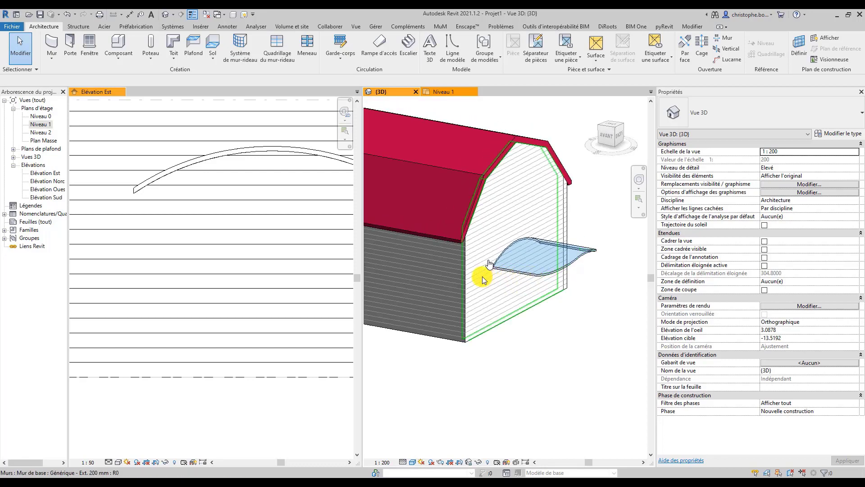
{"action": "left_click", "coordinate": [519, 268]}
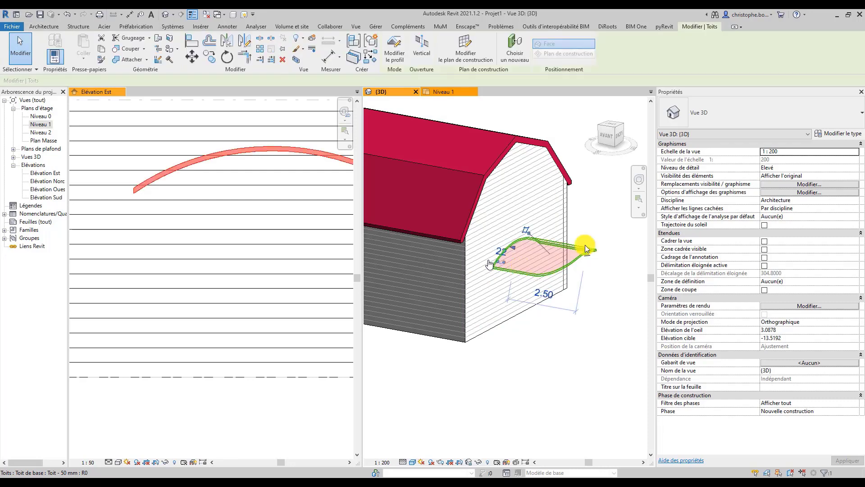
{"action": "left_click", "coordinate": [715, 123]}
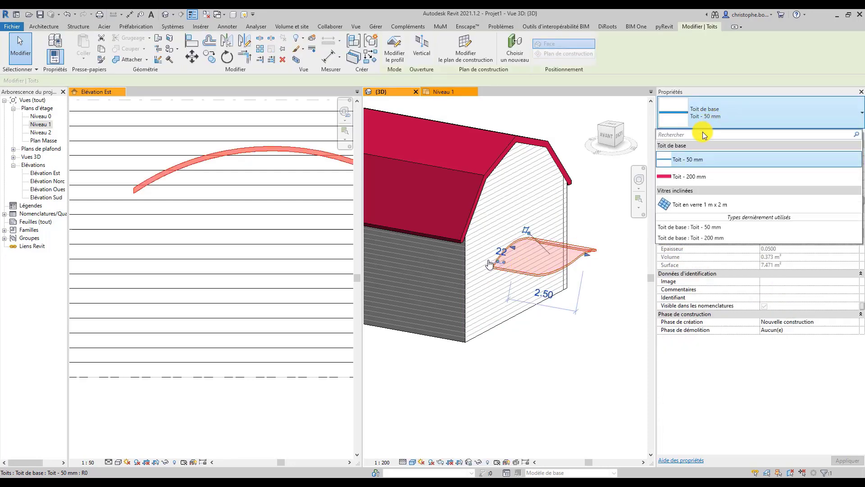
{"action": "left_click", "coordinate": [701, 206]}
{"action": "left_click", "coordinate": [595, 327]}
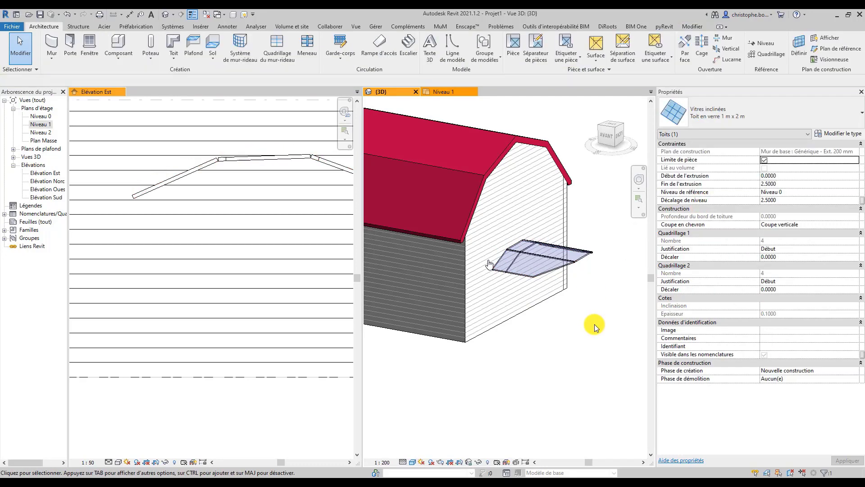
Set the Justification of both Quadrillage 1 and Quadrillage 2 to Centre on the glazed canopy roof
{"action": "middle_click_drag", "start_coordinate": [591, 276], "coordinate": [549, 245], "text": "shift"}
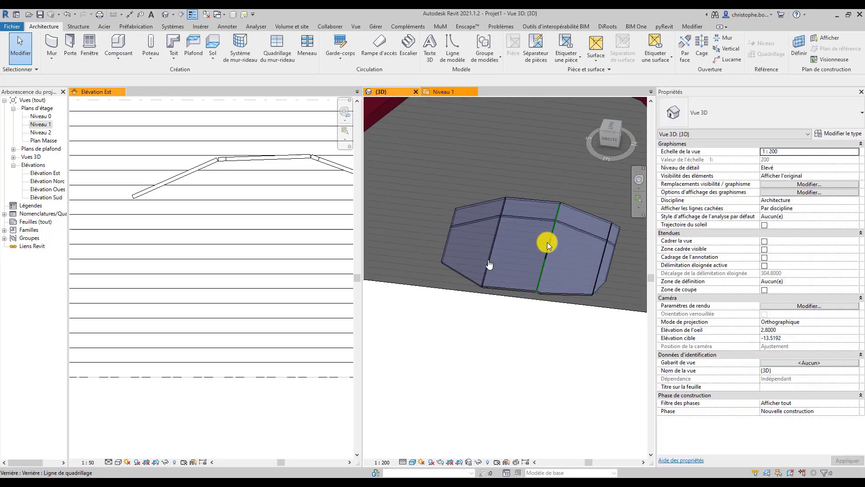
{"action": "left_click", "coordinate": [547, 243]}
{"action": "key", "text": "Escape"}
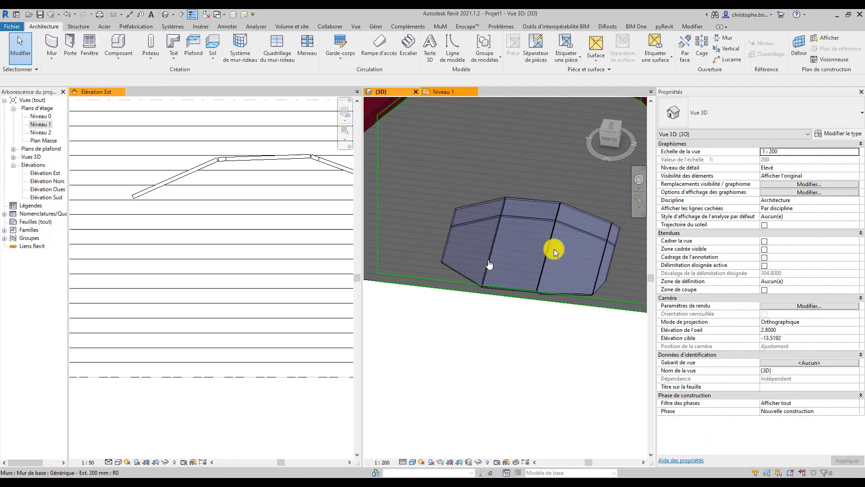
{"action": "left_click", "coordinate": [570, 203]}
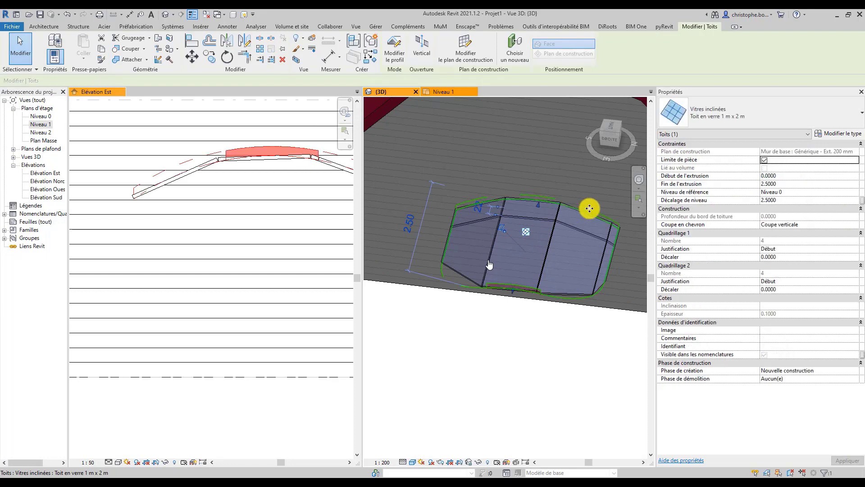
{"action": "left_click", "coordinate": [849, 251]}
{"action": "left_click", "coordinate": [855, 251]}
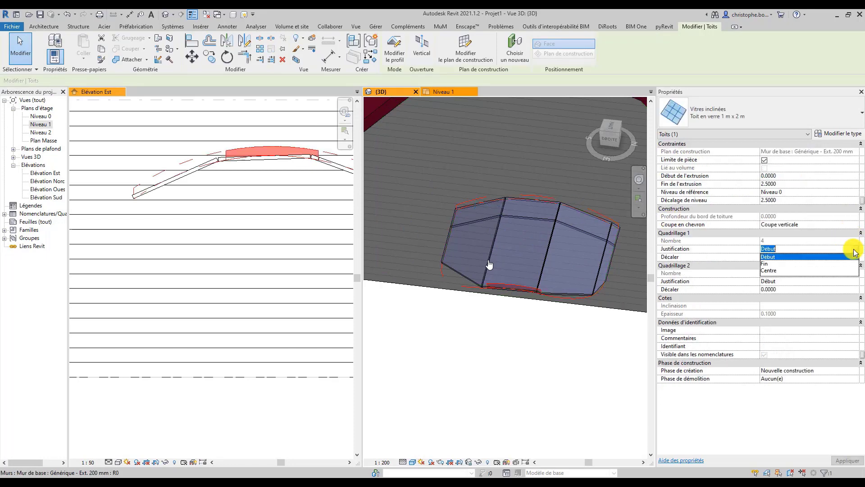
{"action": "left_click", "coordinate": [774, 270]}
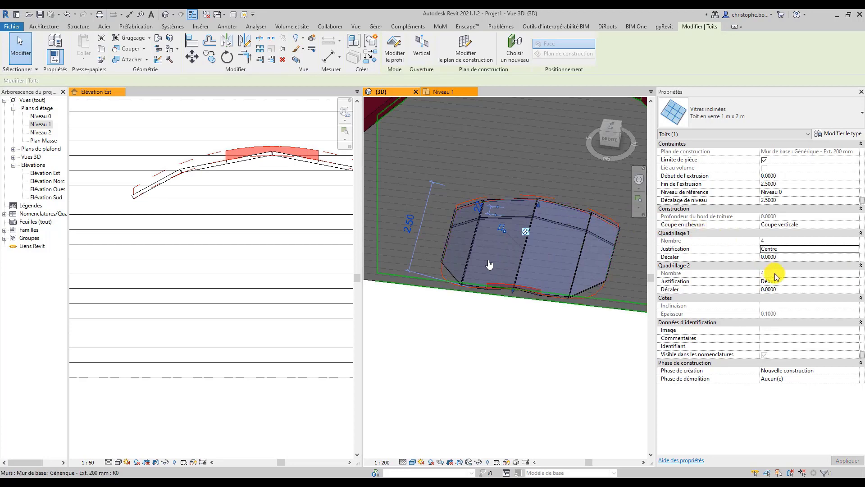
{"action": "left_click", "coordinate": [801, 280]}
{"action": "left_click", "coordinate": [855, 280]}
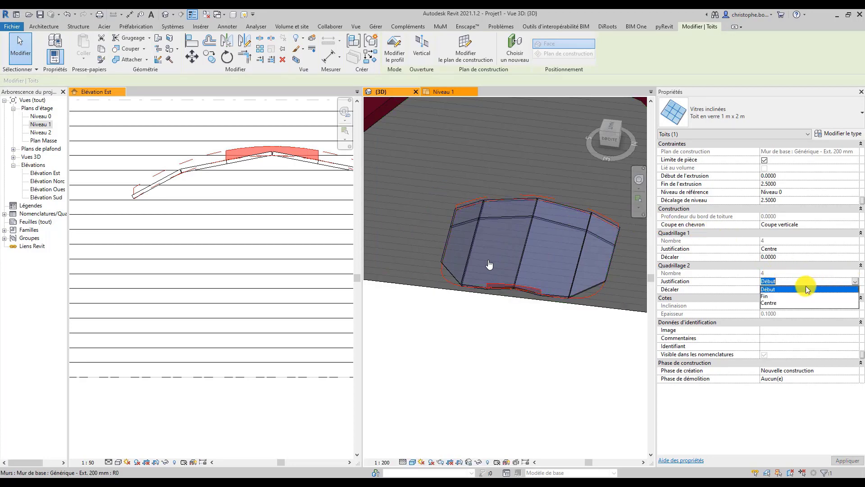
{"action": "left_click", "coordinate": [775, 303]}
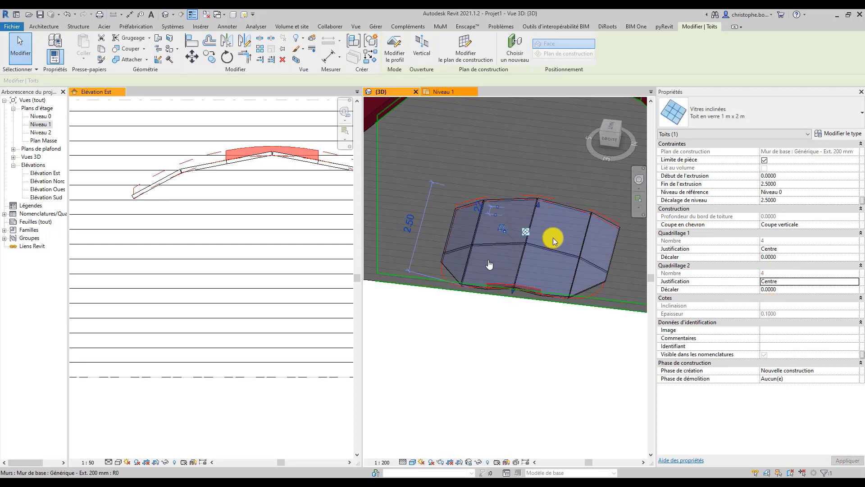
{"action": "left_click", "coordinate": [502, 314]}
Place 150 x 25mm rectangular mullions on all grid lines of the glazed canopy roof
{"action": "middle_click_drag", "start_coordinate": [502, 315], "coordinate": [503, 204], "text": "shift"}
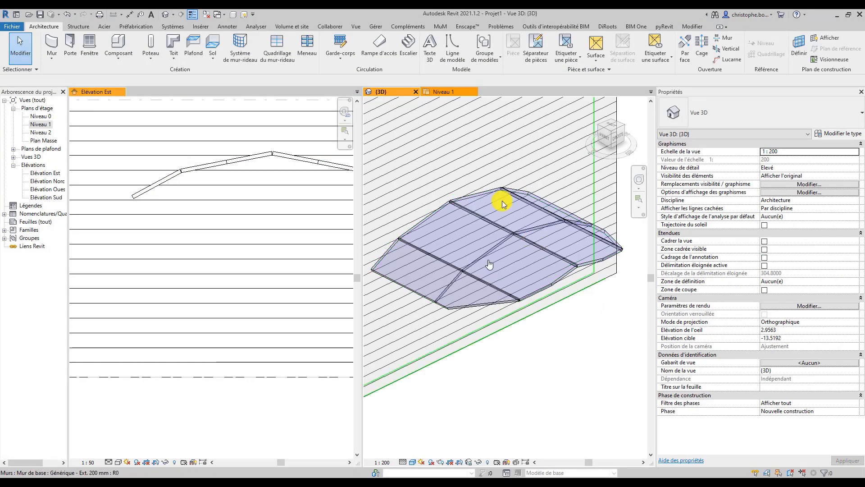
{"action": "left_click", "coordinate": [307, 45]}
{"action": "left_click", "coordinate": [500, 56]}
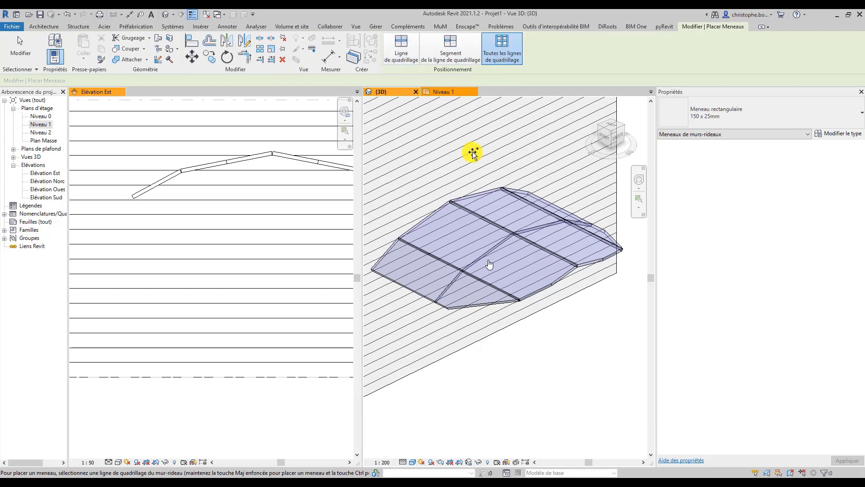
{"action": "left_click", "coordinate": [465, 207]}
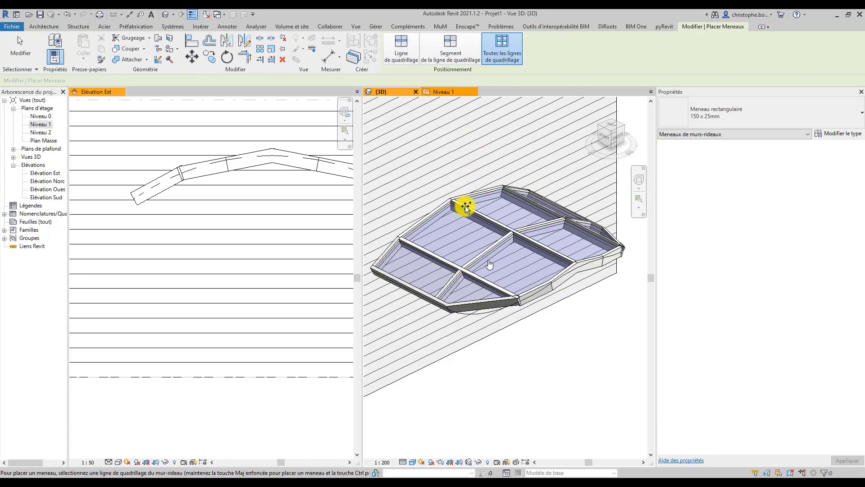
{"action": "key", "text": "Escape"}
{"action": "key", "text": "Escape"}
{"action": "middle_click_drag", "start_coordinate": [517, 247], "coordinate": [583, 314], "text": "shift"}
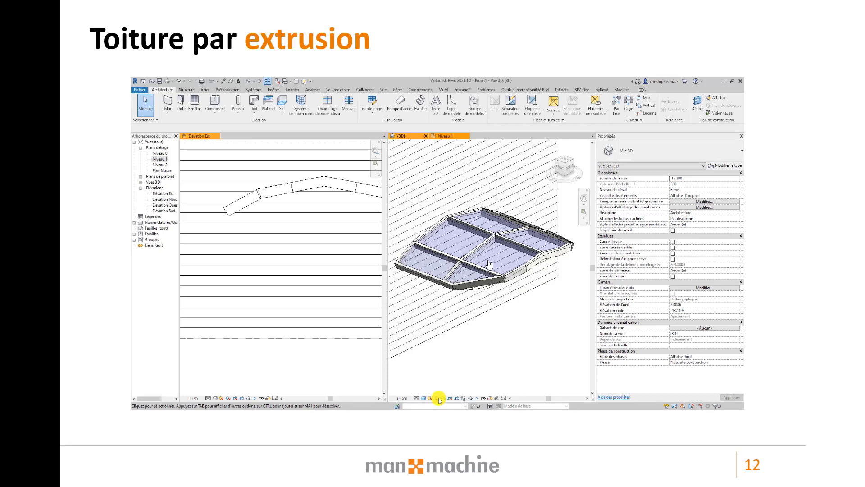
{"action": "left_click", "coordinate": [793, 296]}
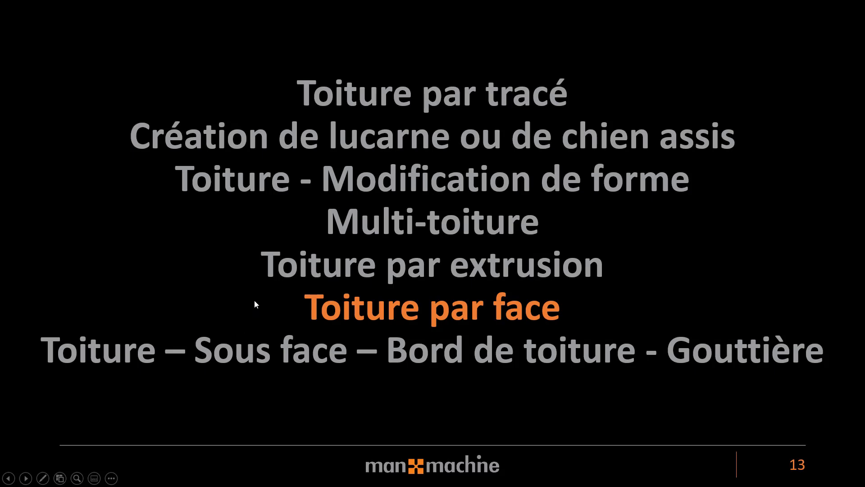
{"action": "left_click", "coordinate": [275, 298]}
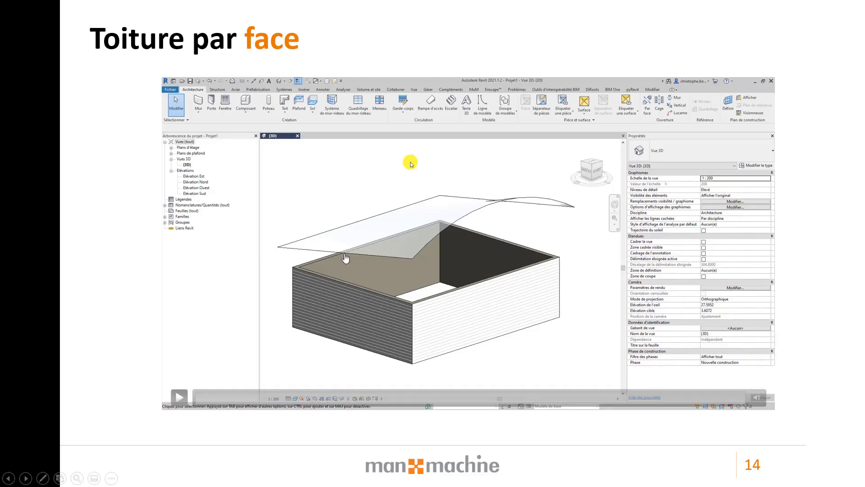
{"action": "left_click", "coordinate": [266, 277]}
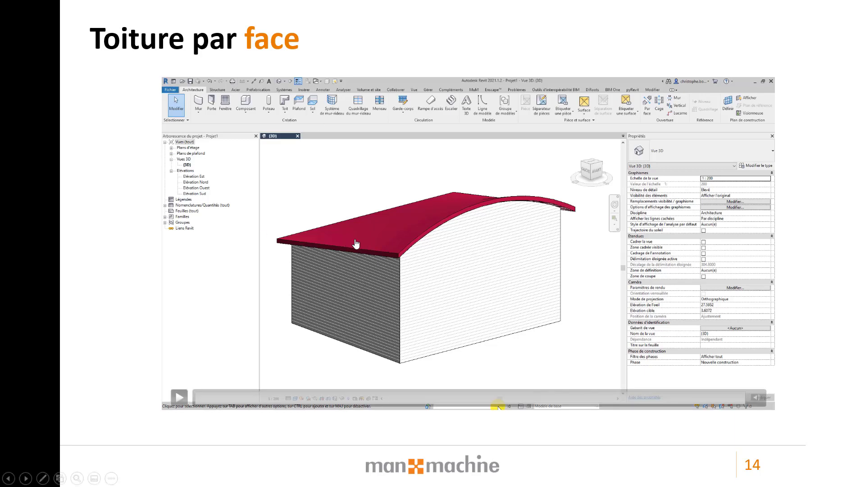
{"action": "left_click", "coordinate": [803, 348]}
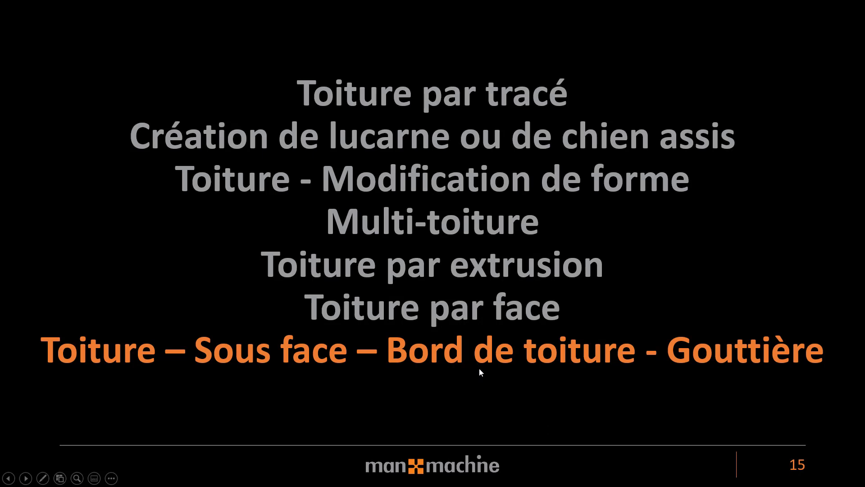
{"action": "left_click", "coordinate": [448, 388]}
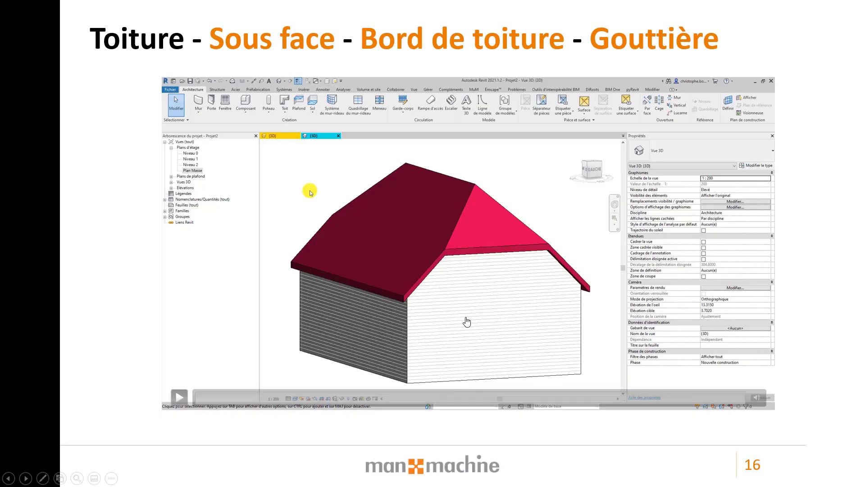
{"action": "left_click", "coordinate": [482, 266]}
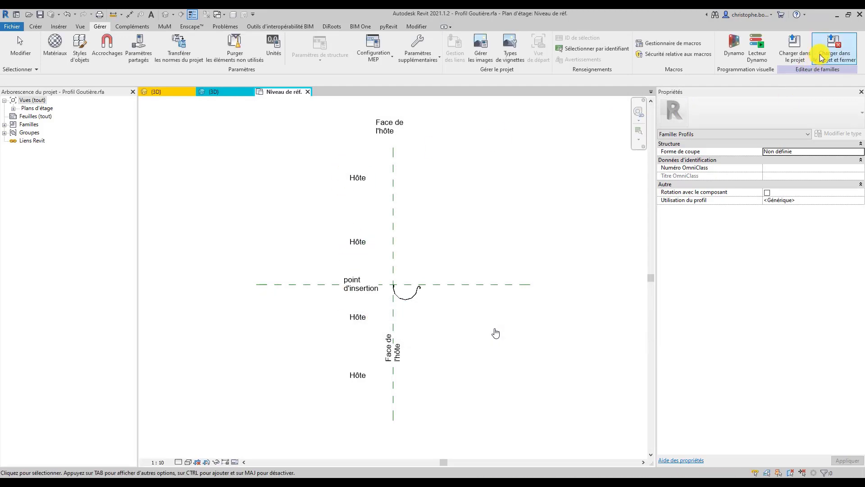
Load the gutter profile family into Projet2 and close the family
{"action": "left_click", "coordinate": [835, 50]}
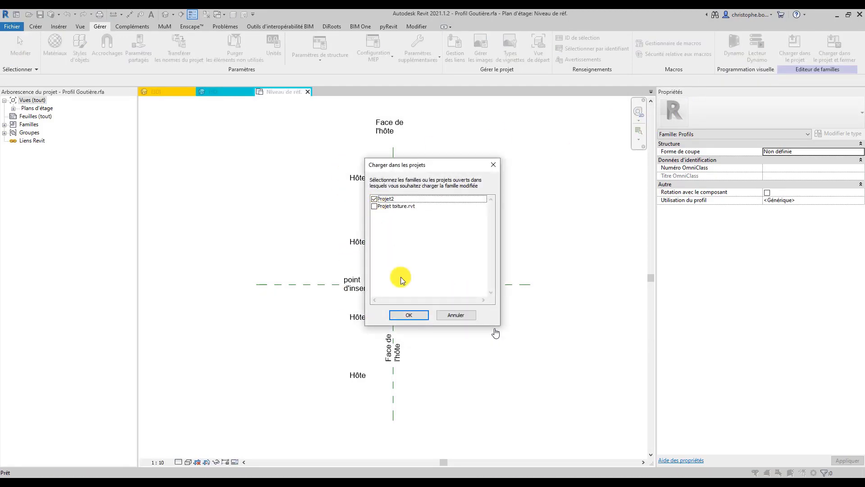
{"action": "left_click", "coordinate": [405, 315]}
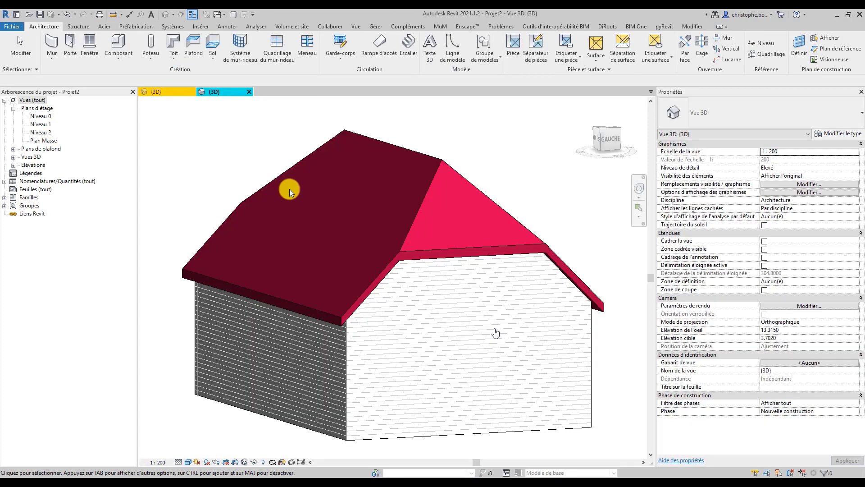
Start a roof gutter, duplicate its type as Gouttière 2, and set the type's profile to "Profil Goutière : Profil Goutière"
{"action": "left_click", "coordinate": [174, 57]}
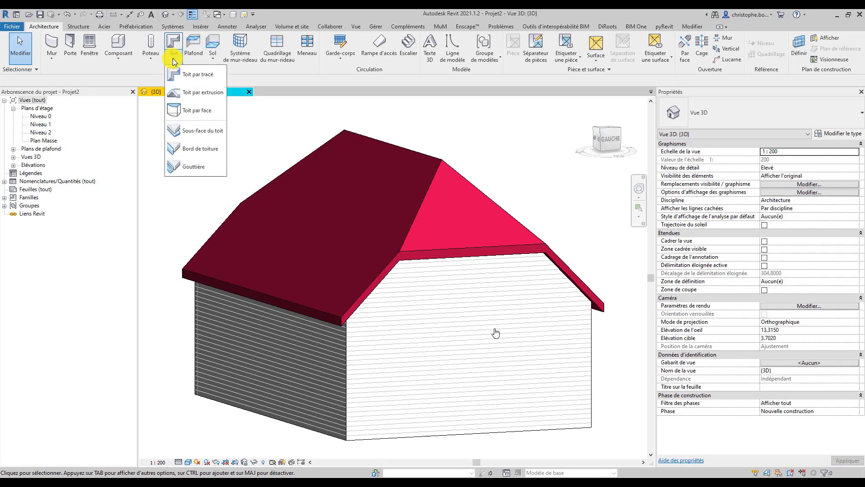
{"action": "left_click", "coordinate": [188, 167]}
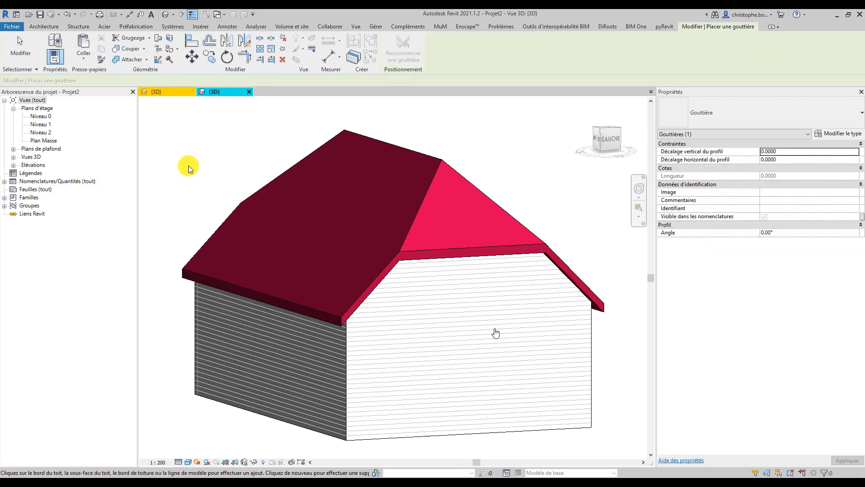
{"action": "left_click", "coordinate": [826, 135]}
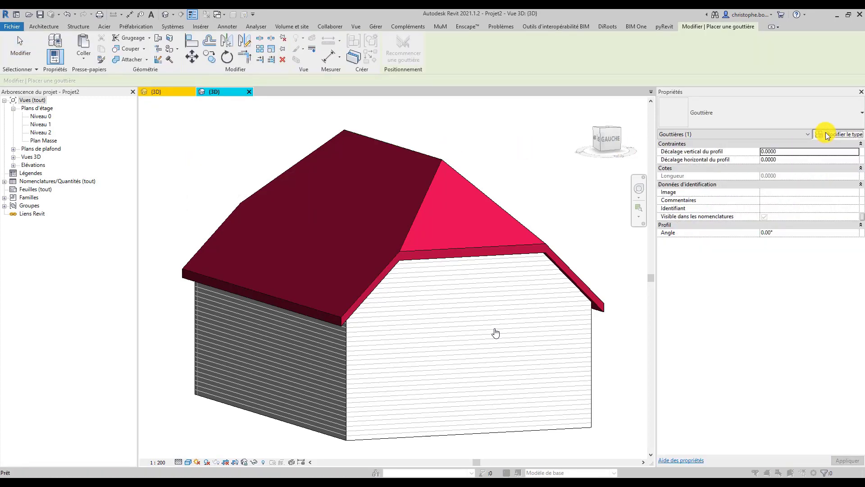
{"action": "left_click", "coordinate": [596, 156]}
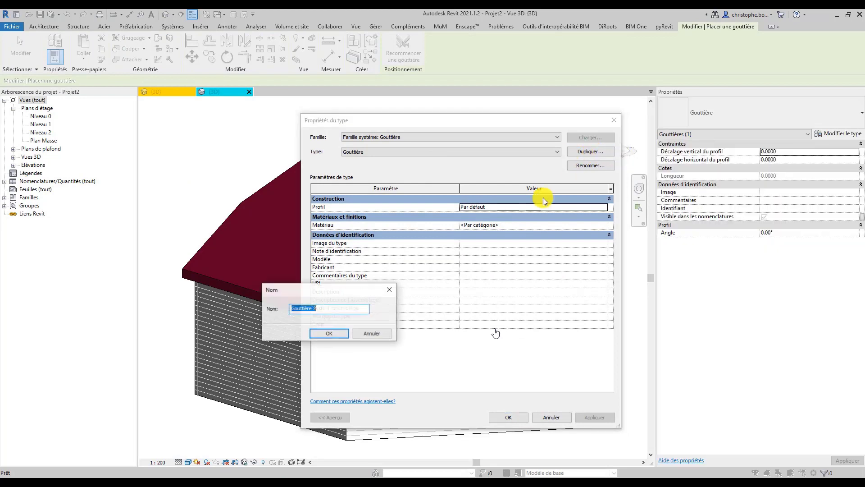
{"action": "left_click", "coordinate": [322, 336]}
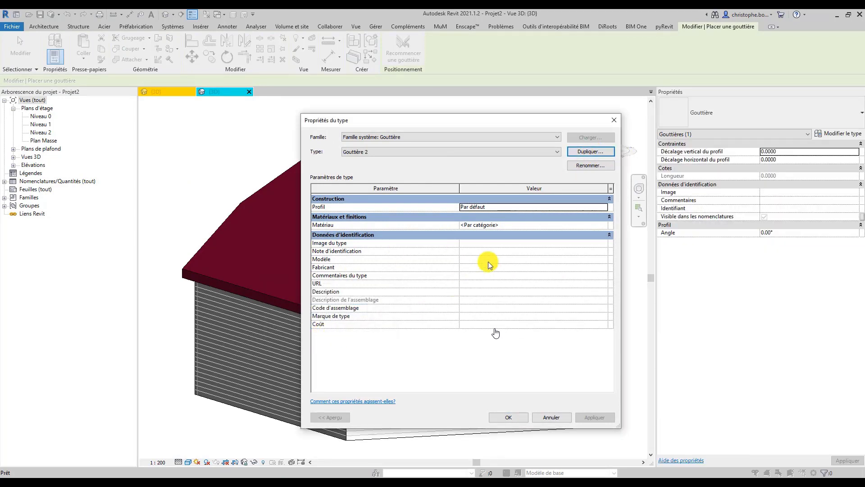
{"action": "left_click", "coordinate": [519, 208]}
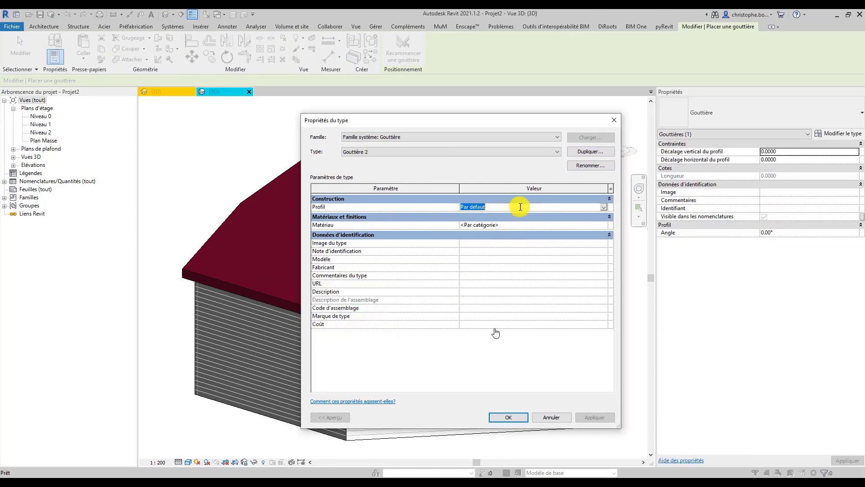
{"action": "left_click", "coordinate": [602, 209]}
{"action": "left_click", "coordinate": [495, 229]}
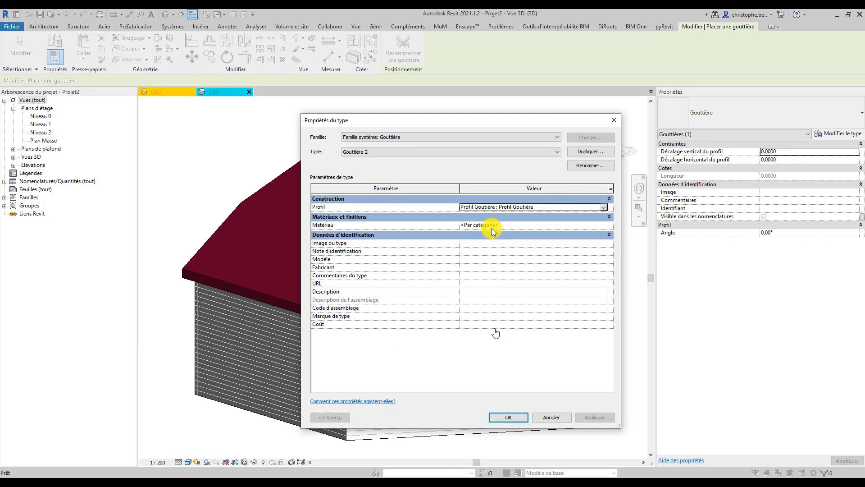
Set the material of the Gouttière 2 type to "Plastique, blanc opaque" and accept the type properties
{"action": "left_click", "coordinate": [518, 225]}
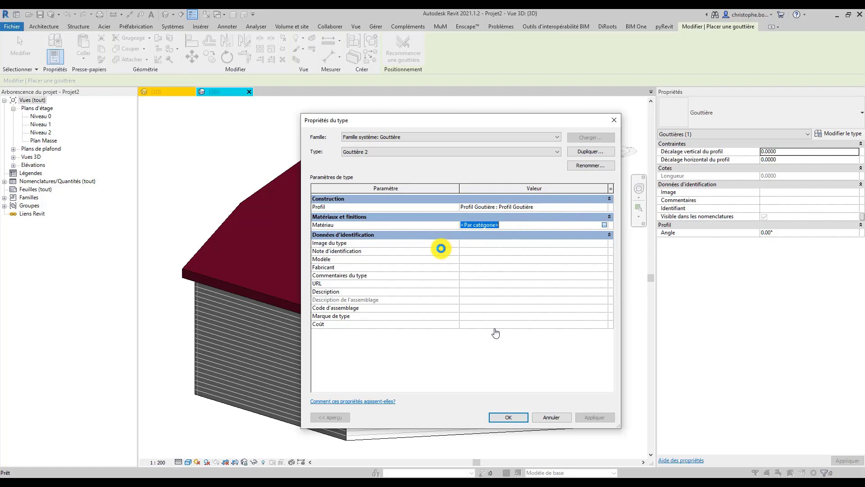
{"action": "left_click", "coordinate": [604, 224]}
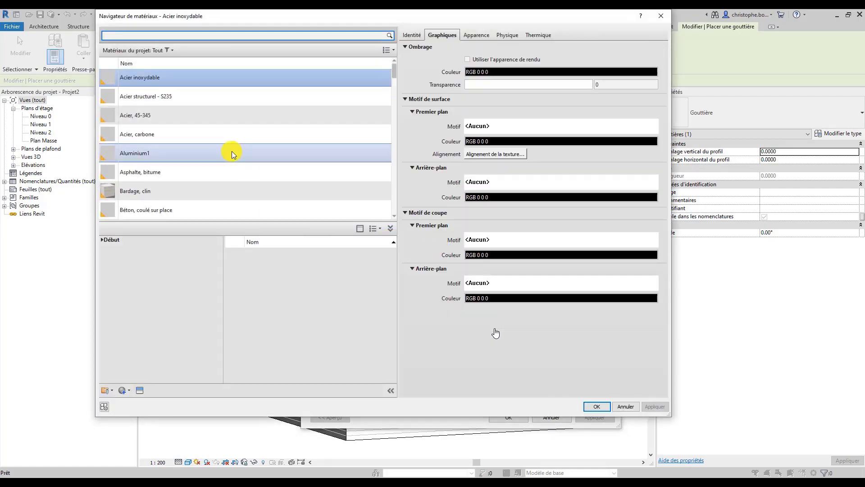
{"action": "scroll", "coordinate": [220, 146], "scroll_direction": "down", "scroll_amount": 3}
{"action": "scroll", "coordinate": [220, 147], "scroll_direction": "down", "scroll_amount": 9}
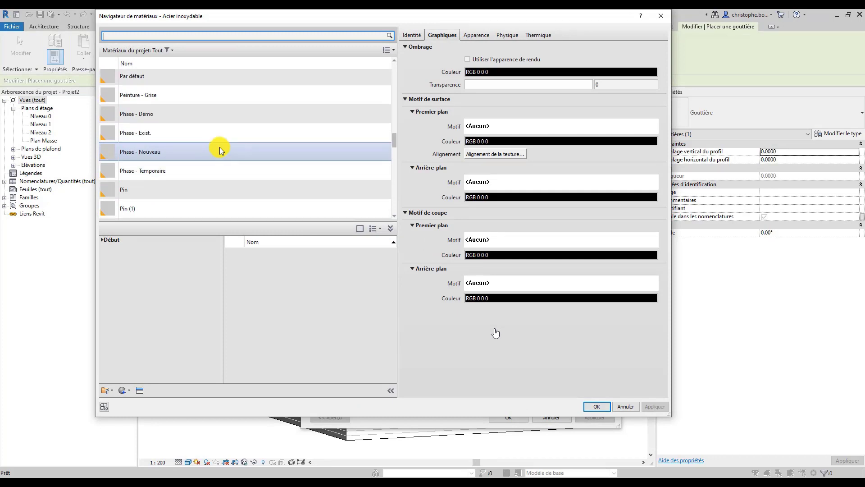
{"action": "scroll", "coordinate": [220, 149], "scroll_direction": "down", "scroll_amount": 2}
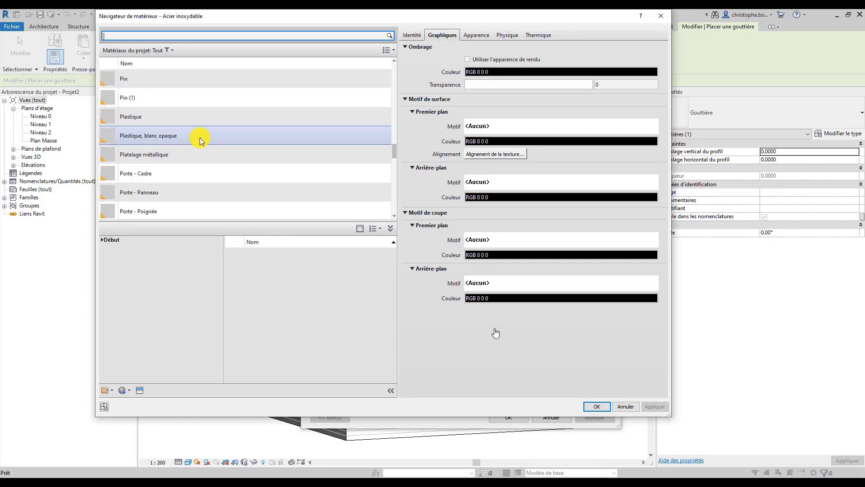
{"action": "left_click", "coordinate": [200, 137]}
{"action": "key", "text": "Return"}
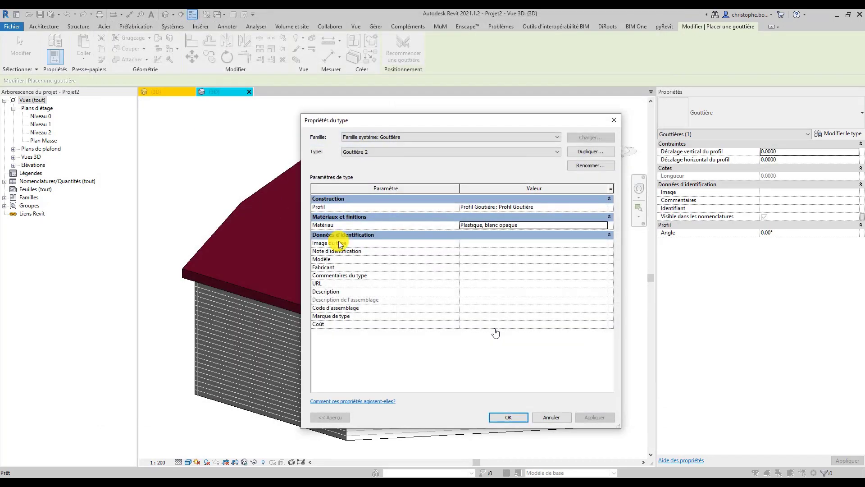
{"action": "left_click", "coordinate": [506, 415]}
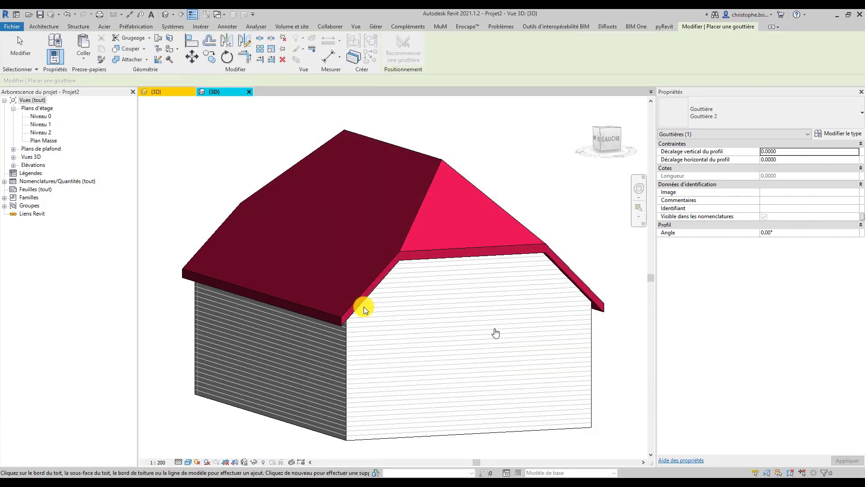
Place Gouttière 2 gutters along the upper edges of the roof's two opposite long eaves and end the placement
{"action": "left_click", "coordinate": [220, 278]}
{"action": "scroll", "coordinate": [344, 319], "scroll_direction": "up", "scroll_amount": 6}
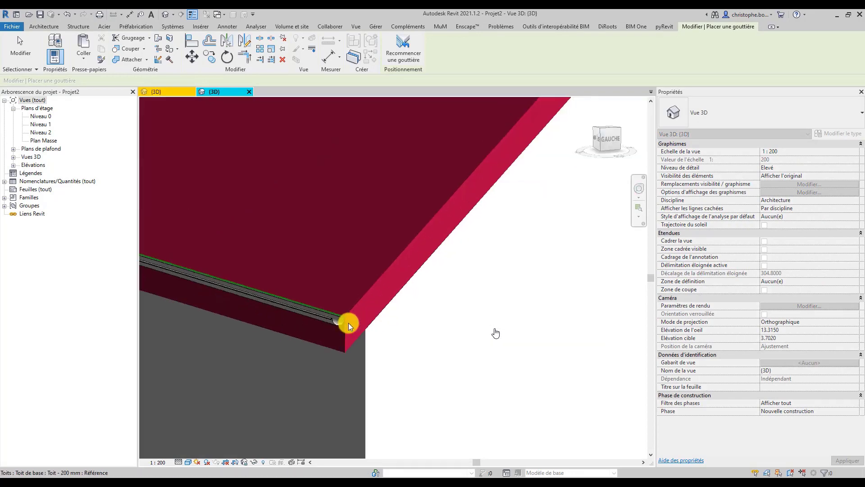
{"action": "scroll", "coordinate": [389, 284], "scroll_direction": "down", "scroll_amount": 6}
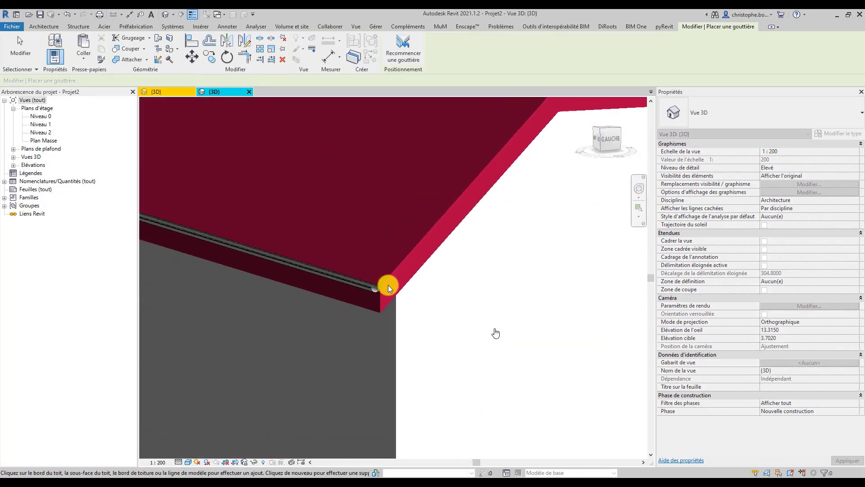
{"action": "middle_click_drag", "start_coordinate": [388, 284], "coordinate": [434, 309], "text": "shift"}
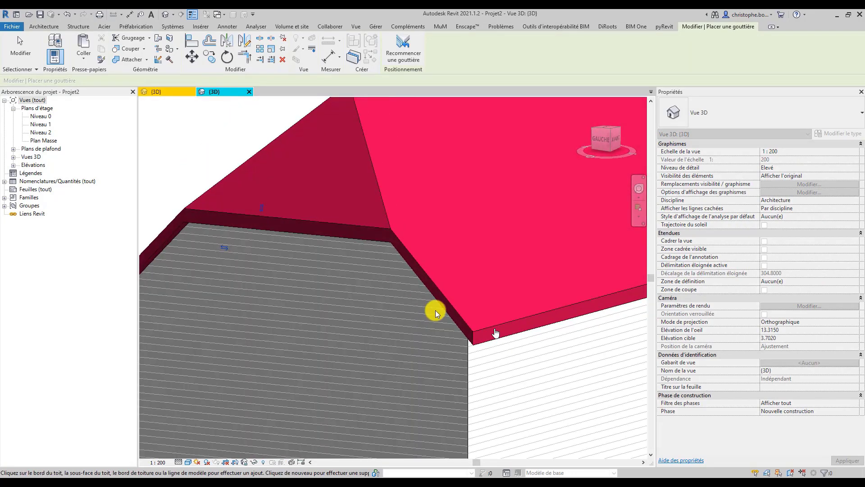
{"action": "left_click", "coordinate": [493, 332]}
{"action": "scroll", "coordinate": [494, 331], "scroll_direction": "up", "scroll_amount": 5}
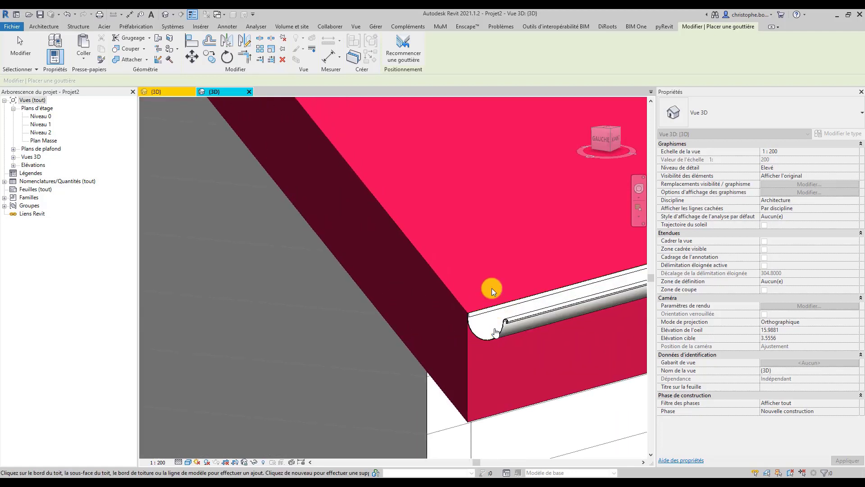
{"action": "key", "text": "Escape"}
{"action": "key", "text": "Escape"}
Set the vertical profile offset of the placed gutters to -0.05
{"action": "scroll", "coordinate": [483, 283], "scroll_direction": "down", "scroll_amount": 4}
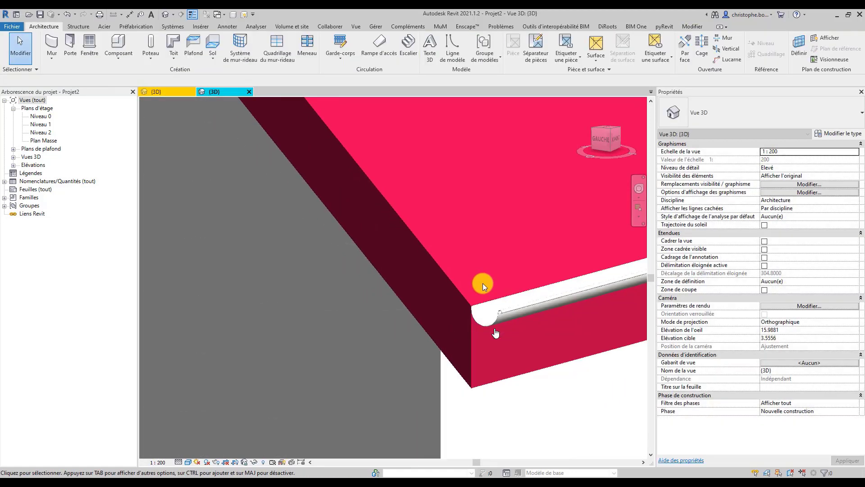
{"action": "left_click", "coordinate": [498, 305]}
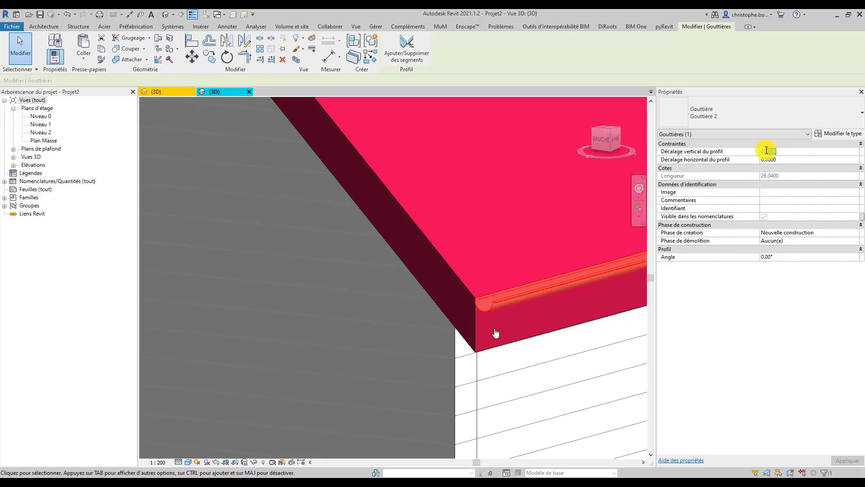
{"action": "type", "text": "0.5"}
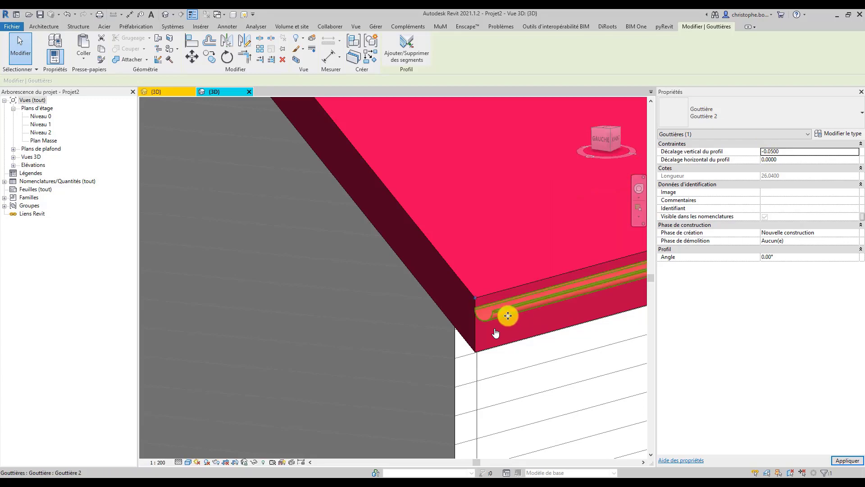
{"action": "key", "text": "Escape"}
Examine the lowered gutters' end profiles against the roof edge at both eaves
{"action": "scroll", "coordinate": [482, 309], "scroll_direction": "up", "scroll_amount": 3}
{"action": "scroll", "coordinate": [481, 312], "scroll_direction": "up", "scroll_amount": 5}
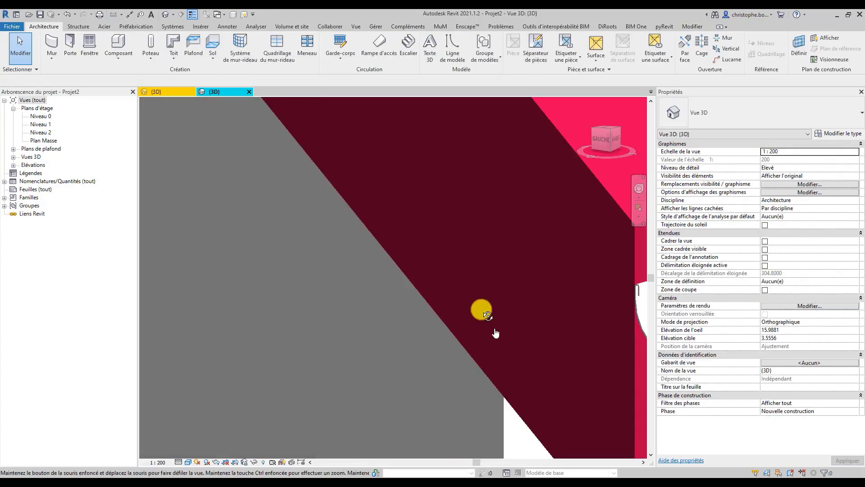
{"action": "scroll", "coordinate": [469, 308], "scroll_direction": "down", "scroll_amount": 5}
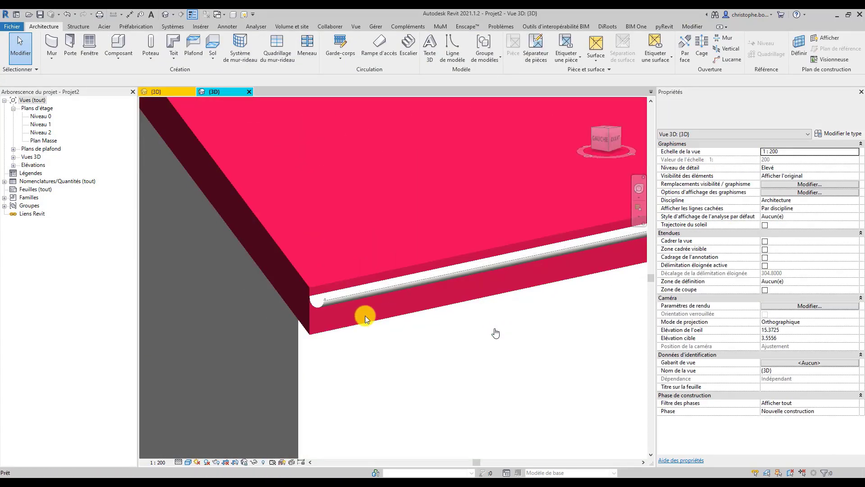
{"action": "scroll", "coordinate": [487, 323], "scroll_direction": "down", "scroll_amount": 6}
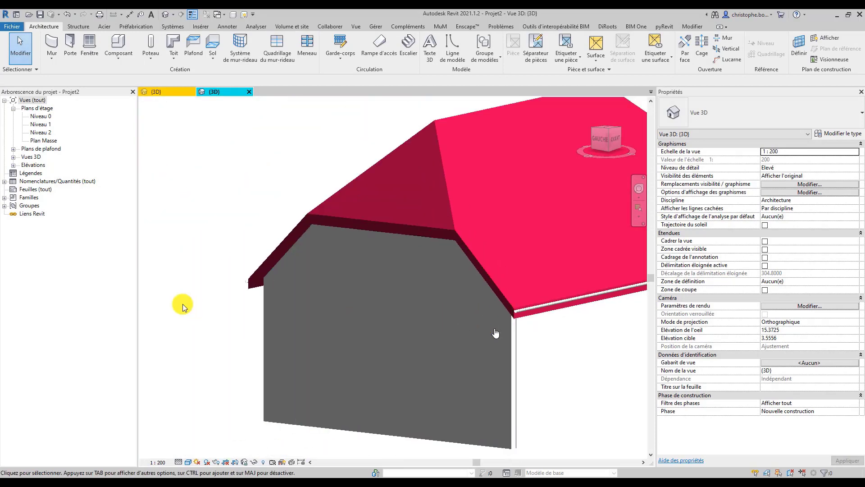
{"action": "scroll", "coordinate": [257, 278], "scroll_direction": "up", "scroll_amount": 8}
{"action": "scroll", "coordinate": [272, 281], "scroll_direction": "up", "scroll_amount": 2}
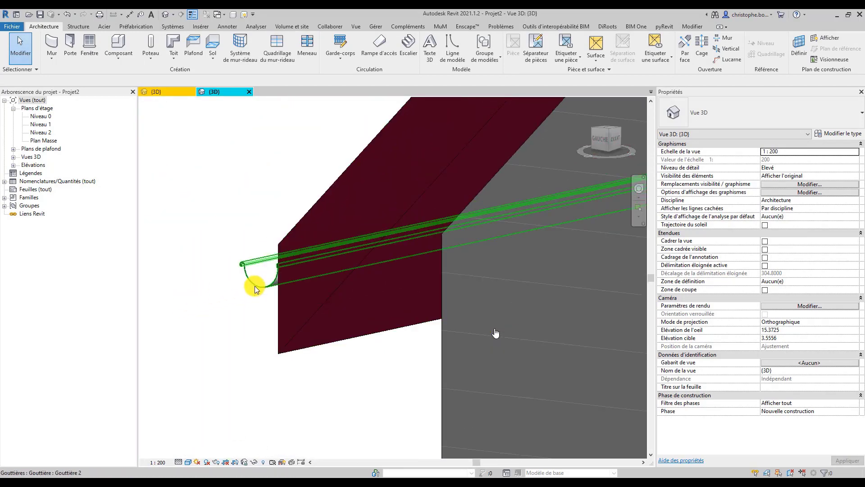
{"action": "scroll", "coordinate": [255, 289], "scroll_direction": "down", "scroll_amount": 2}
Open the Plan Masse floor plan and create a roof soffit (Sous-face du toit) hosted on Niveau 1
{"action": "double_click", "coordinate": [42, 141]}
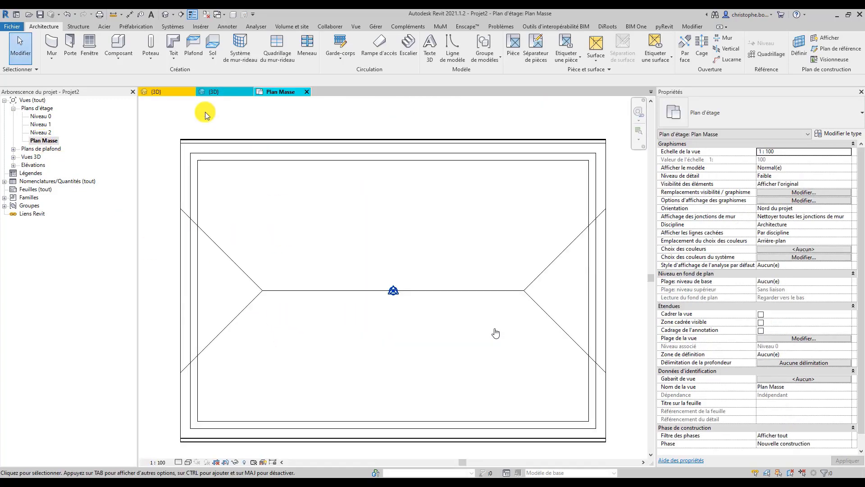
{"action": "left_click", "coordinate": [172, 62]}
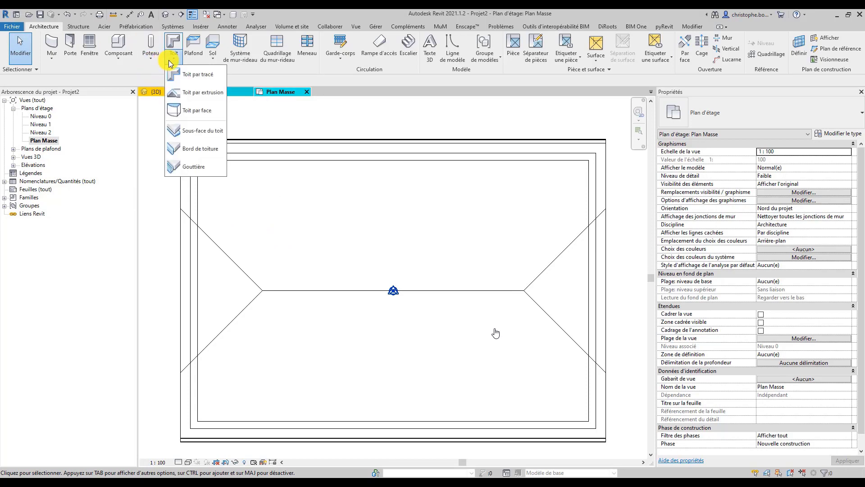
{"action": "left_click", "coordinate": [194, 132]}
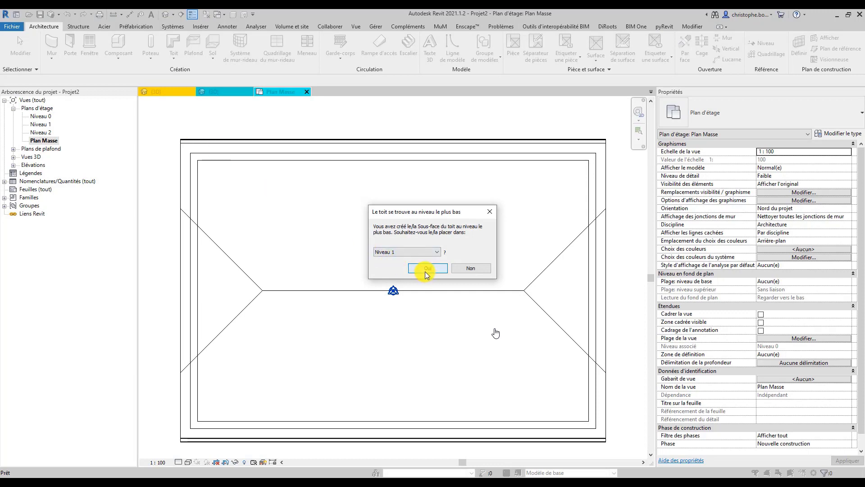
{"action": "left_click", "coordinate": [426, 269]}
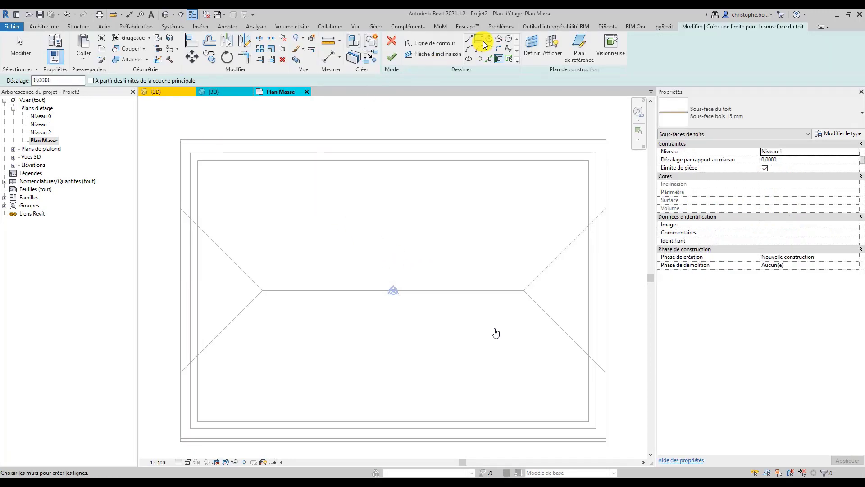
Sketch a rectangular soffit boundary between the outer wall face and the gutter along one long eave, and finish the sketch in the 3D view
{"action": "left_click", "coordinate": [479, 39]}
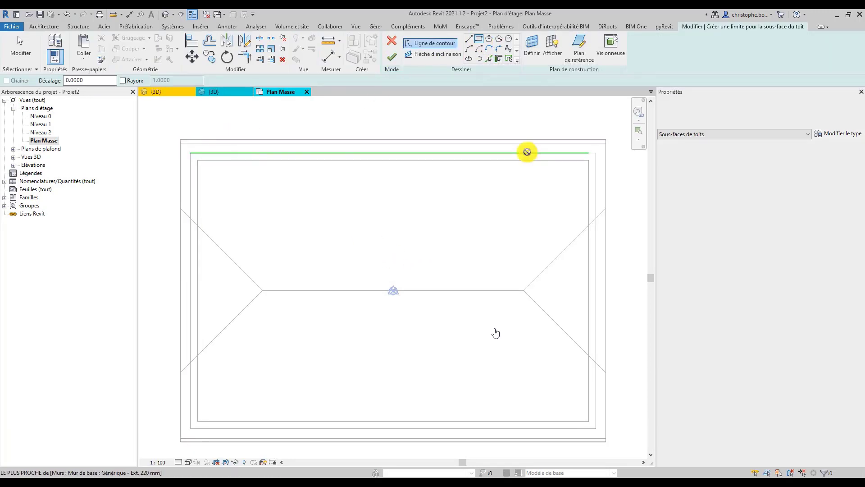
{"action": "scroll", "coordinate": [595, 144], "scroll_direction": "up", "scroll_amount": 3}
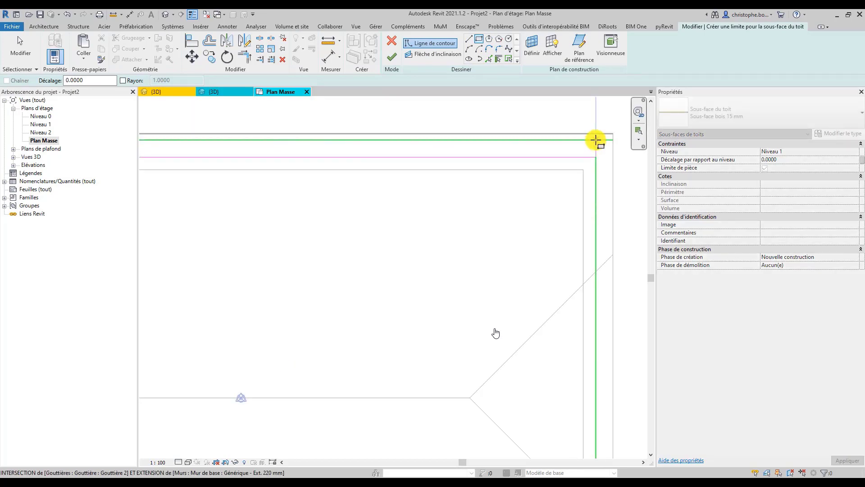
{"action": "left_click", "coordinate": [596, 139]}
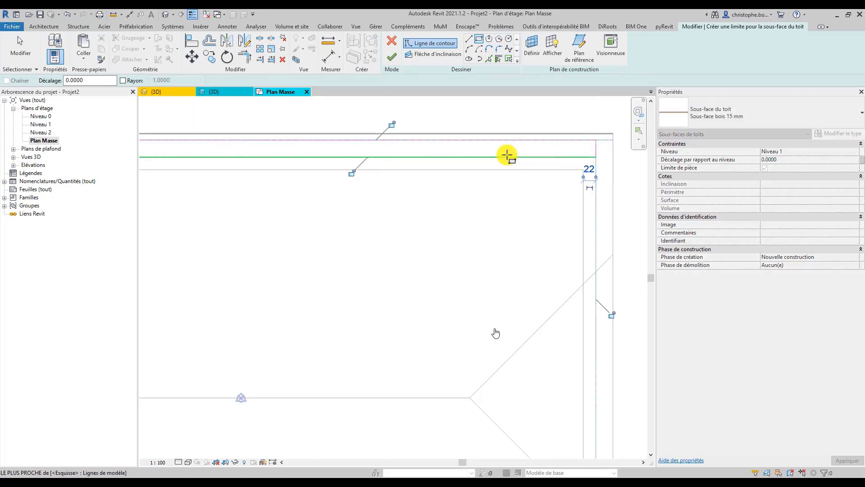
{"action": "key", "text": "Escape"}
{"action": "key", "text": "Escape"}
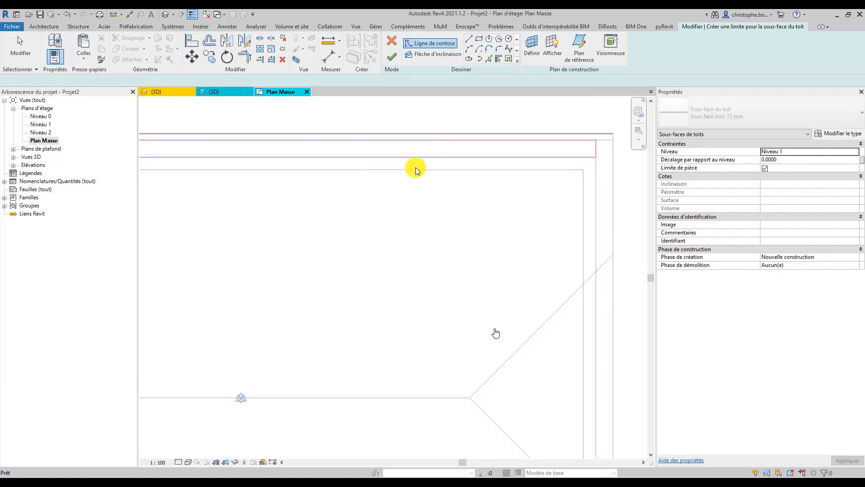
{"action": "scroll", "coordinate": [418, 168], "scroll_direction": "down", "scroll_amount": 4}
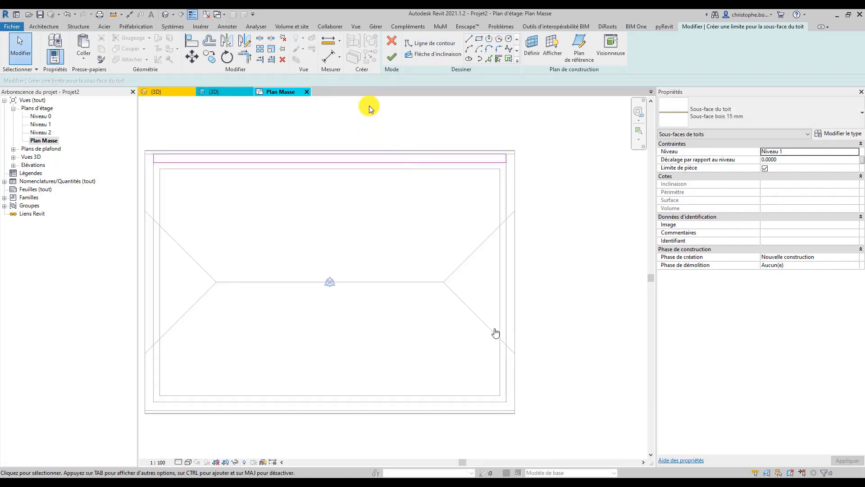
{"action": "left_click", "coordinate": [221, 93]}
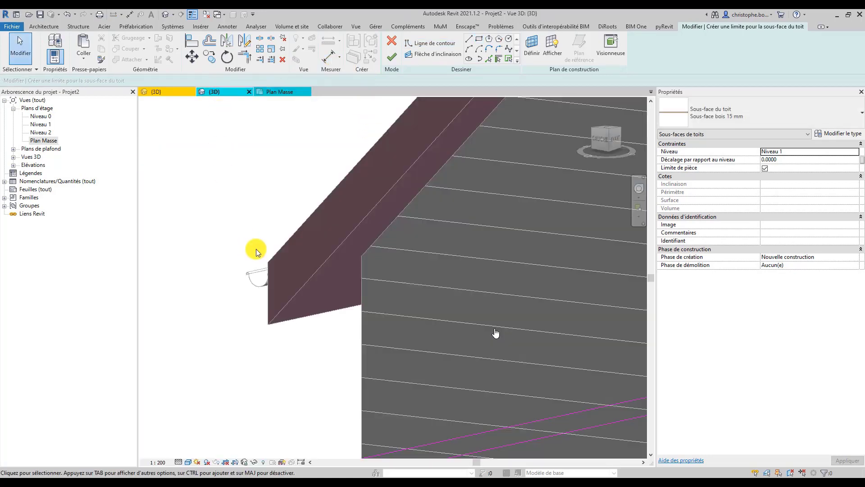
{"action": "middle_click_drag", "start_coordinate": [275, 346], "coordinate": [297, 352], "text": "shift"}
{"action": "middle_click_drag", "start_coordinate": [339, 383], "coordinate": [296, 343]}
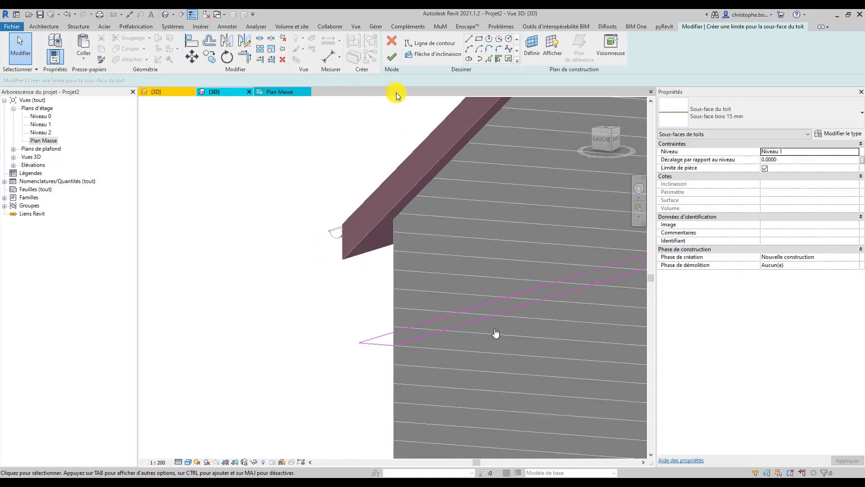
{"action": "left_click", "coordinate": [392, 57]}
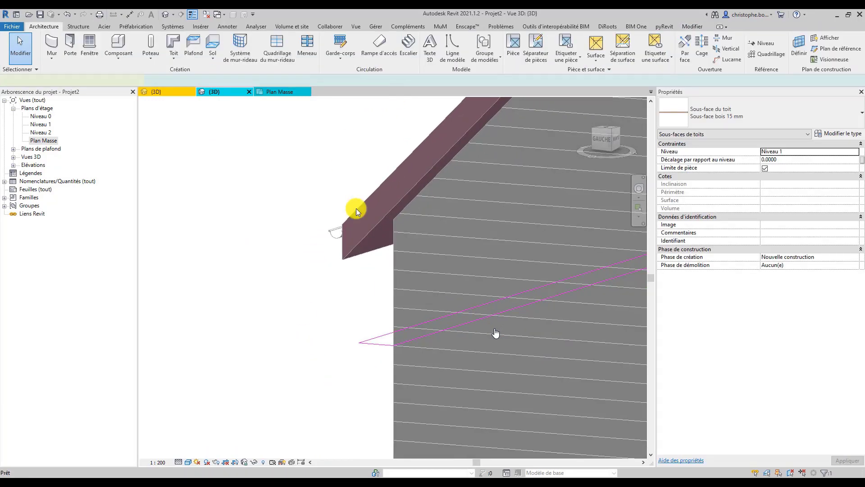
Set the new soffit's level offset to 0.7
{"action": "left_click", "coordinate": [356, 348]}
{"action": "left_click", "coordinate": [369, 342]}
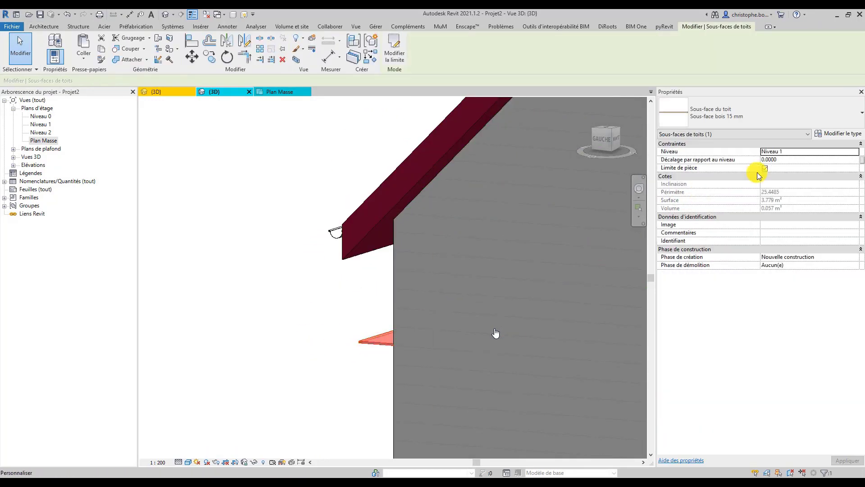
{"action": "left_click", "coordinate": [780, 160]}
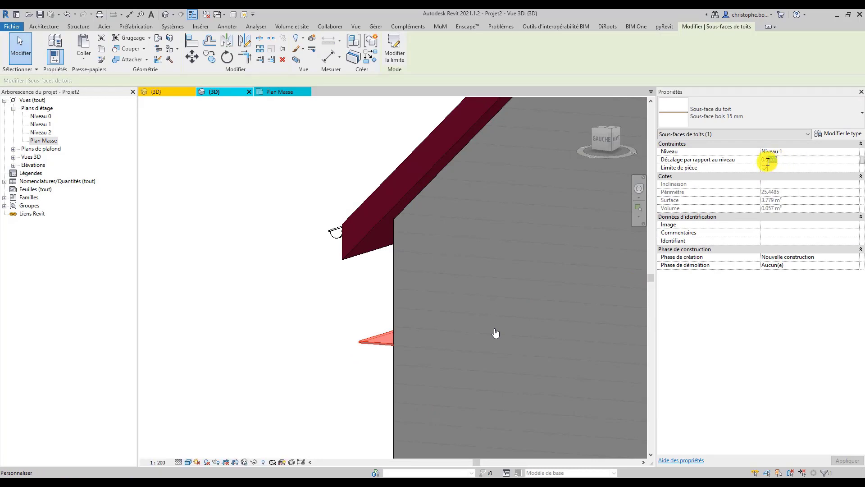
{"action": "type", "text": "0.7"}
{"action": "key", "text": "Return"}
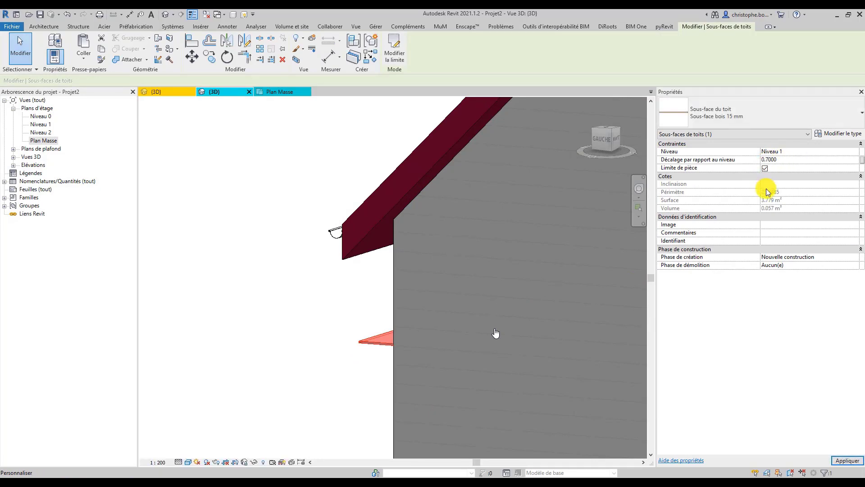
Examine how the end of the raised soffit fits against the underside of the roof overhang
{"action": "scroll", "coordinate": [349, 257], "scroll_direction": "up", "scroll_amount": 5}
{"action": "scroll", "coordinate": [381, 261], "scroll_direction": "up", "scroll_amount": 1}
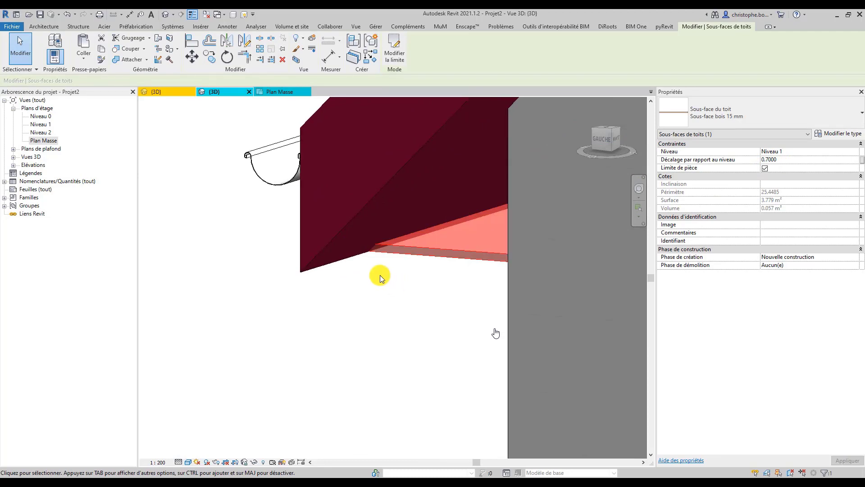
{"action": "left_click", "coordinate": [372, 271]}
{"action": "scroll", "coordinate": [374, 259], "scroll_direction": "up", "scroll_amount": 3}
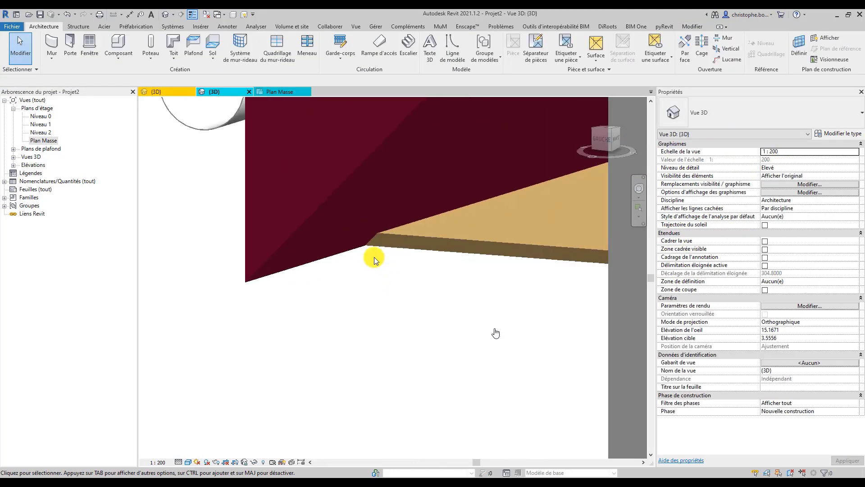
{"action": "scroll", "coordinate": [406, 228], "scroll_direction": "down", "scroll_amount": 4}
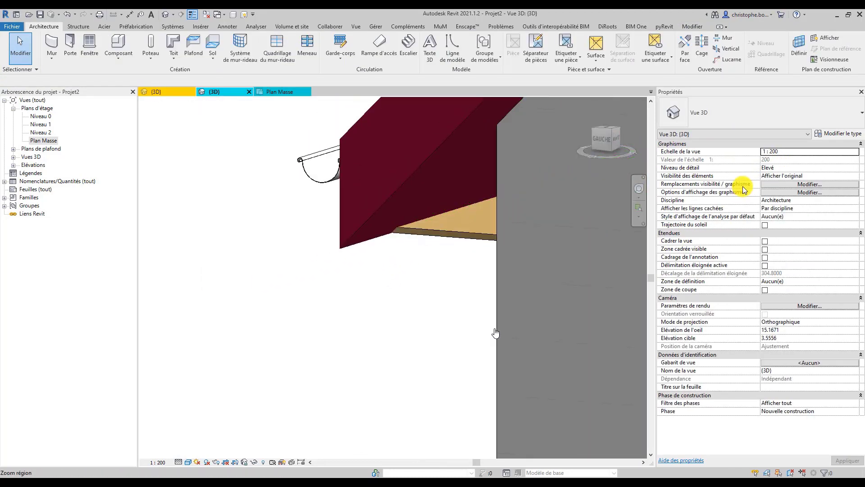
{"action": "left_click", "coordinate": [452, 232]}
{"action": "middle_click_drag", "start_coordinate": [416, 251], "coordinate": [434, 265], "text": "shift"}
{"action": "scroll", "coordinate": [480, 315], "scroll_direction": "down", "scroll_amount": 3}
{"action": "middle_click_drag", "start_coordinate": [481, 315], "coordinate": [363, 284]}
{"action": "left_click", "coordinate": [366, 290]}
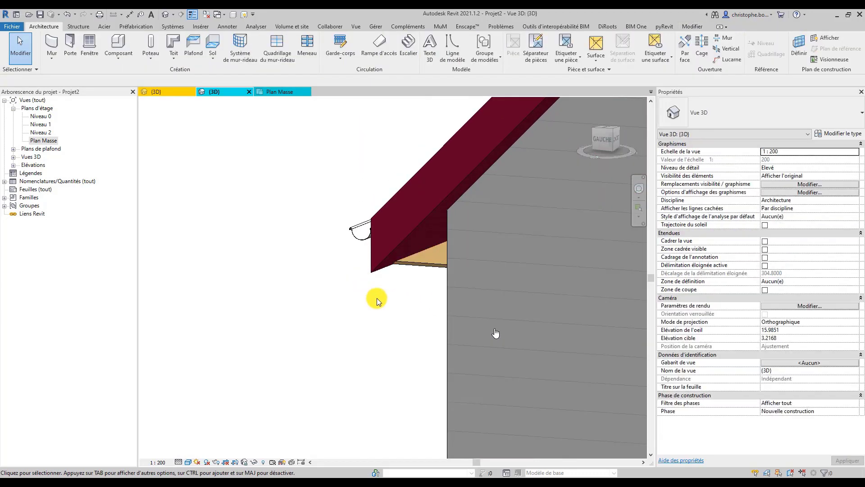
Join the geometry of the roof and the wooden soffit beneath its eave
{"action": "left_click", "coordinate": [693, 27]}
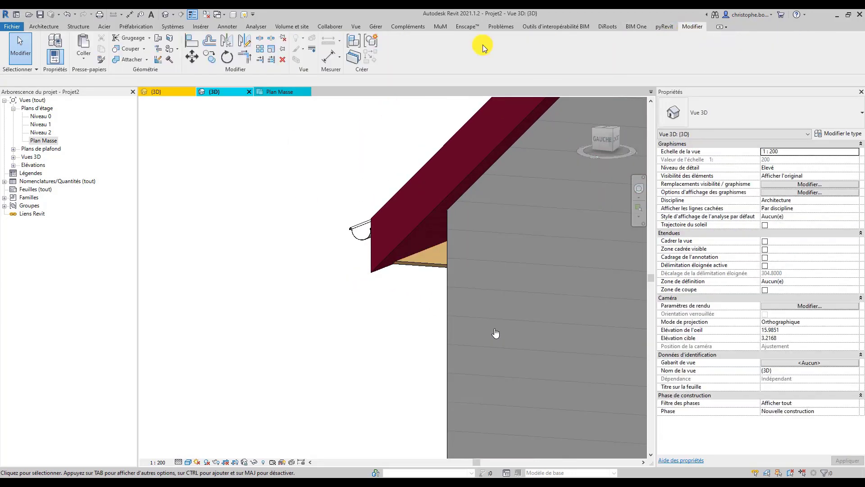
{"action": "left_click", "coordinate": [130, 60]}
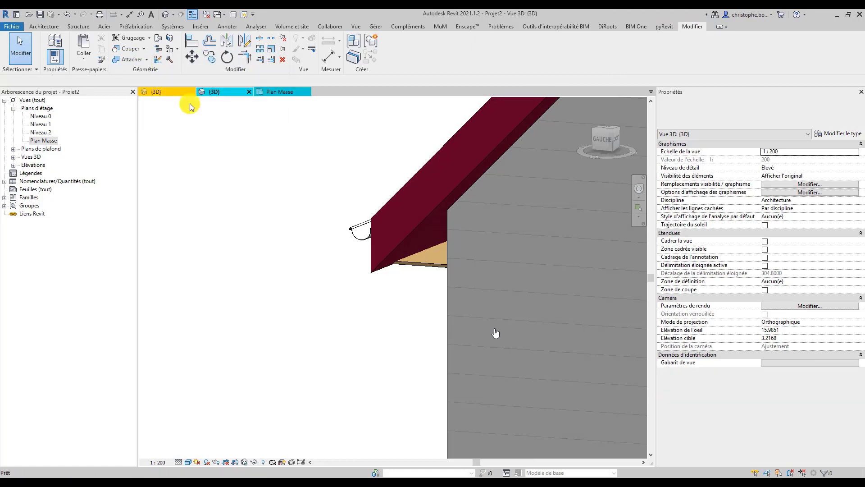
{"action": "left_click", "coordinate": [372, 269]}
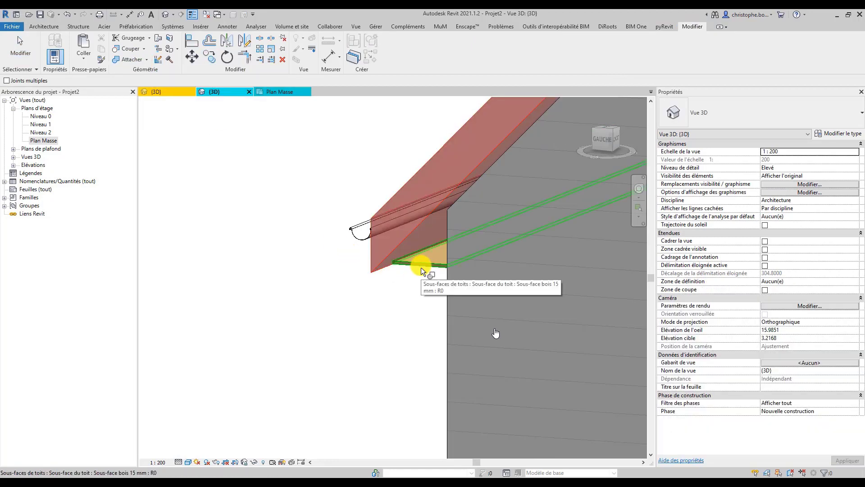
{"action": "left_click", "coordinate": [421, 267]}
{"action": "scroll", "coordinate": [397, 266], "scroll_direction": "up", "scroll_amount": 2}
{"action": "key", "text": "Escape"}
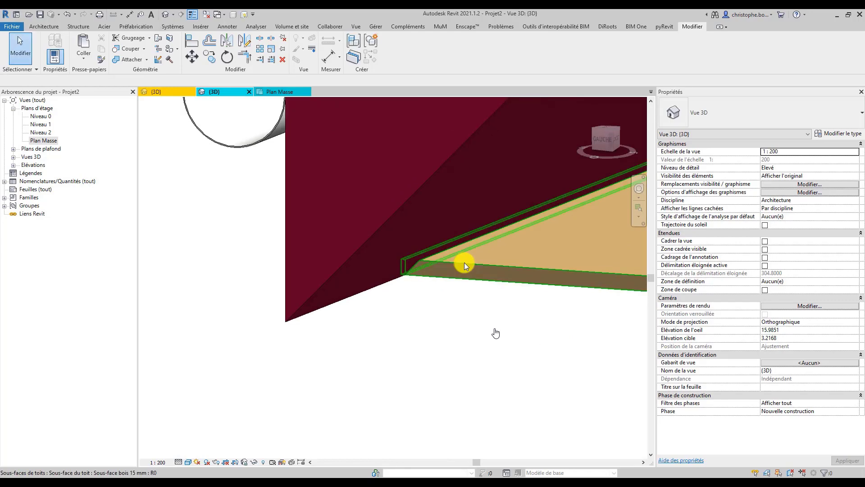
Edit the soffit boundary at the gable end, align its outer line with the roof's lower eave edge, and finish the boundary
{"action": "left_click", "coordinate": [464, 262]}
{"action": "middle_click_drag", "start_coordinate": [464, 263], "coordinate": [351, 262], "text": "shift"}
{"action": "key", "text": "Escape"}
{"action": "scroll", "coordinate": [496, 207], "scroll_direction": "up", "scroll_amount": 5}
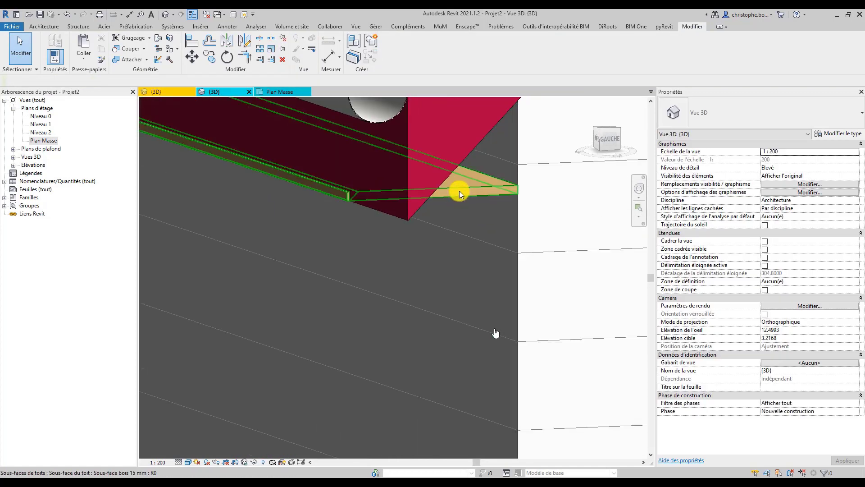
{"action": "mouse_move", "coordinate": [459, 191]}
{"action": "middle_mouse_down", "text": "shift"}
{"action": "mouse_move", "coordinate": [442, 214]}
{"action": "mouse_move", "coordinate": [450, 205]}
{"action": "middle_mouse_up", "text": "shift"}
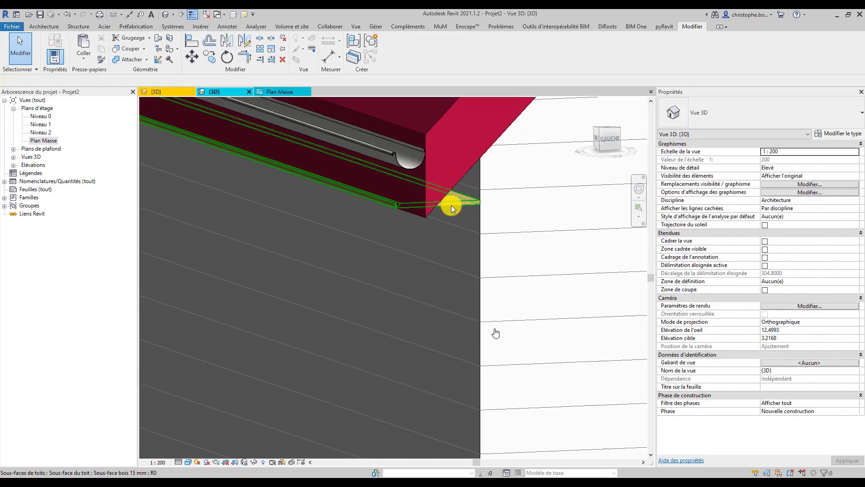
{"action": "double_click", "coordinate": [450, 205]}
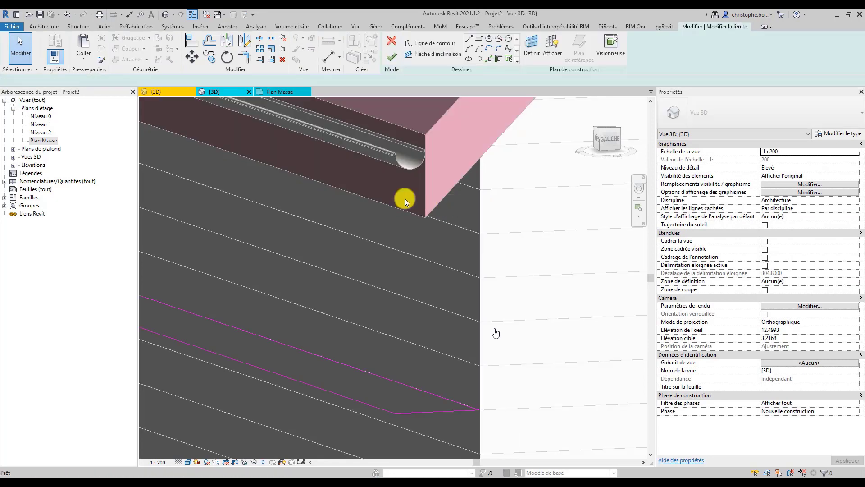
{"action": "middle_click_drag", "start_coordinate": [347, 323], "coordinate": [320, 372], "text": "shift"}
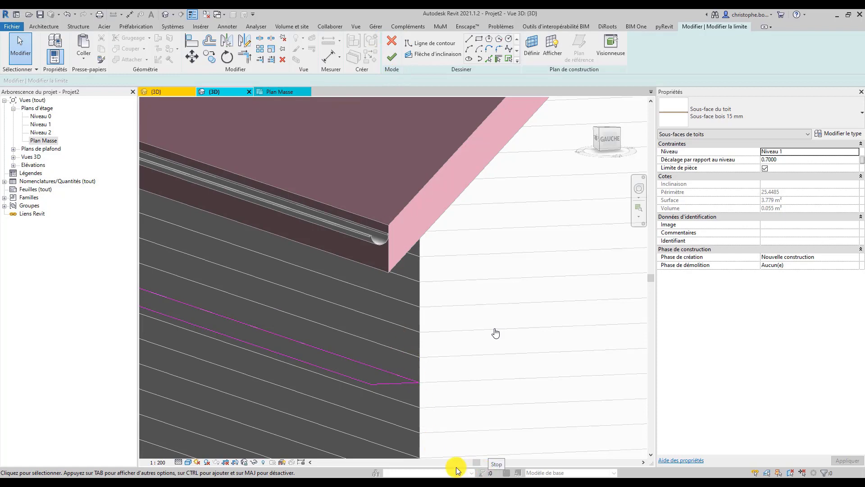
{"action": "scroll", "coordinate": [393, 415], "scroll_direction": "down", "scroll_amount": 4}
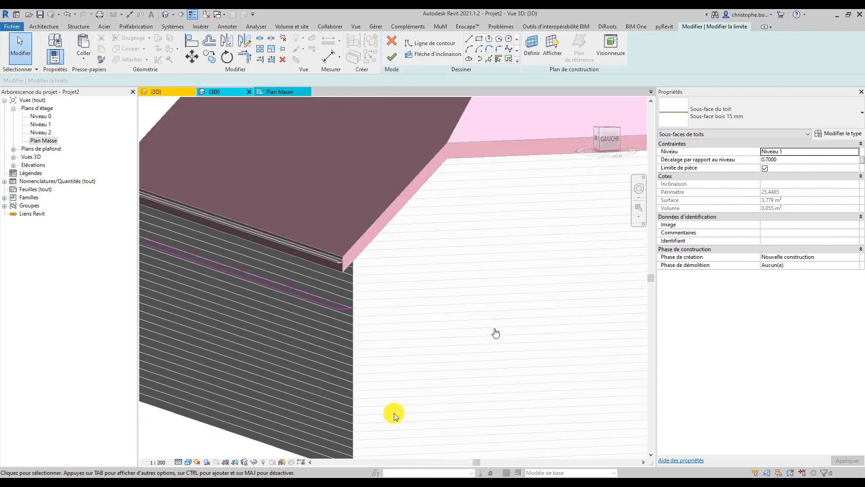
{"action": "left_click", "coordinate": [198, 47]}
{"action": "scroll", "coordinate": [335, 264], "scroll_direction": "up", "scroll_amount": 3}
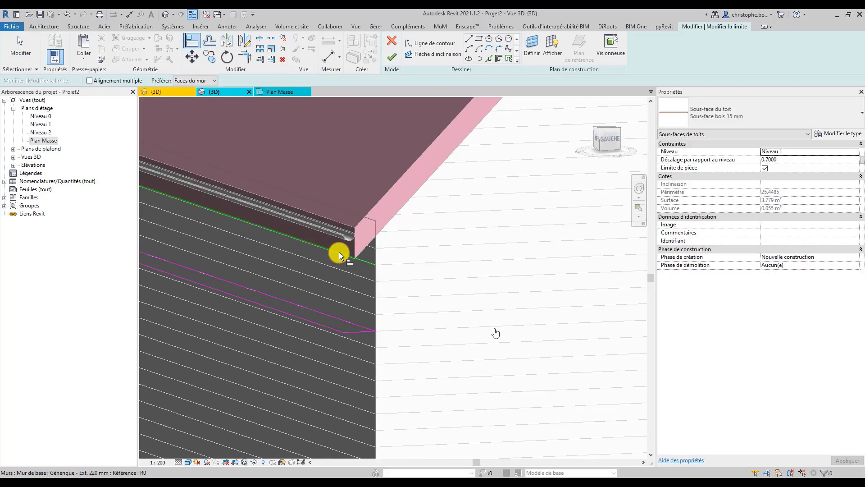
{"action": "left_click", "coordinate": [325, 326]}
{"action": "left_click", "coordinate": [392, 57]}
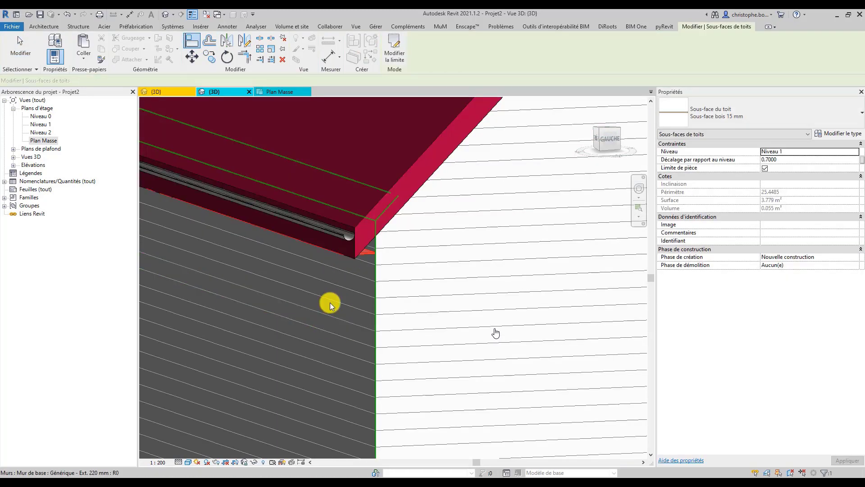
{"action": "key", "text": "Escape"}
Add a roof-edge fascia along the sloping gable edge beside the gutter and the horizontal edge of the half-hip
{"action": "scroll", "coordinate": [364, 251], "scroll_direction": "up", "scroll_amount": 3}
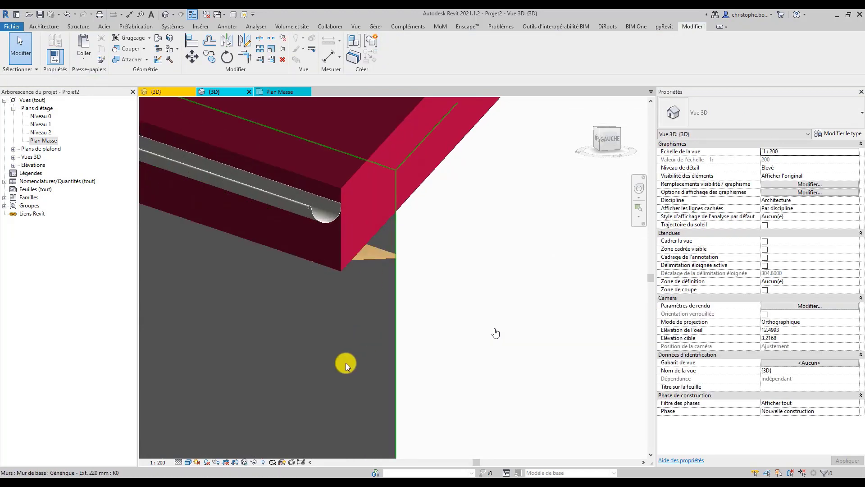
{"action": "scroll", "coordinate": [328, 286], "scroll_direction": "up", "scroll_amount": 6}
{"action": "scroll", "coordinate": [334, 286], "scroll_direction": "down", "scroll_amount": 8}
{"action": "scroll", "coordinate": [324, 299], "scroll_direction": "down", "scroll_amount": 5}
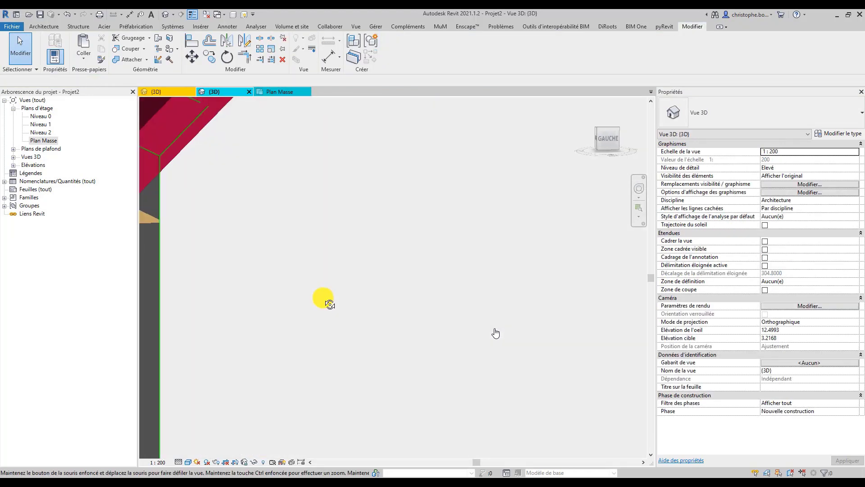
{"action": "scroll", "coordinate": [372, 292], "scroll_direction": "up", "scroll_amount": 4}
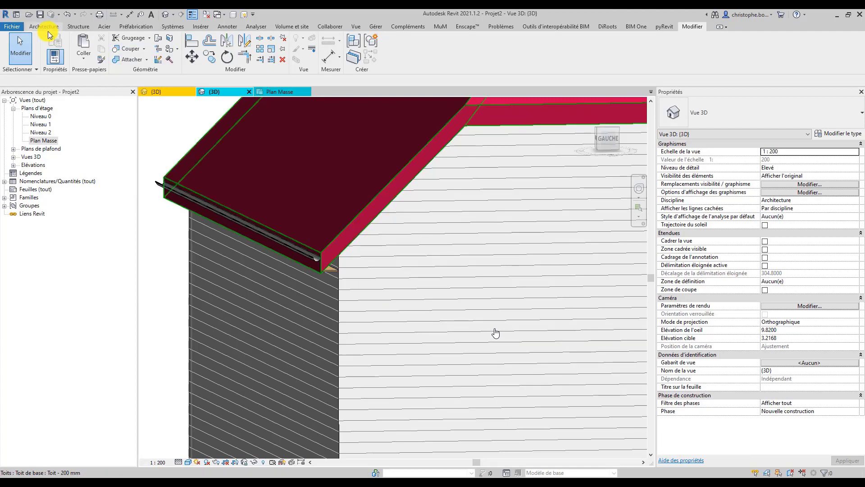
{"action": "left_click", "coordinate": [47, 26]}
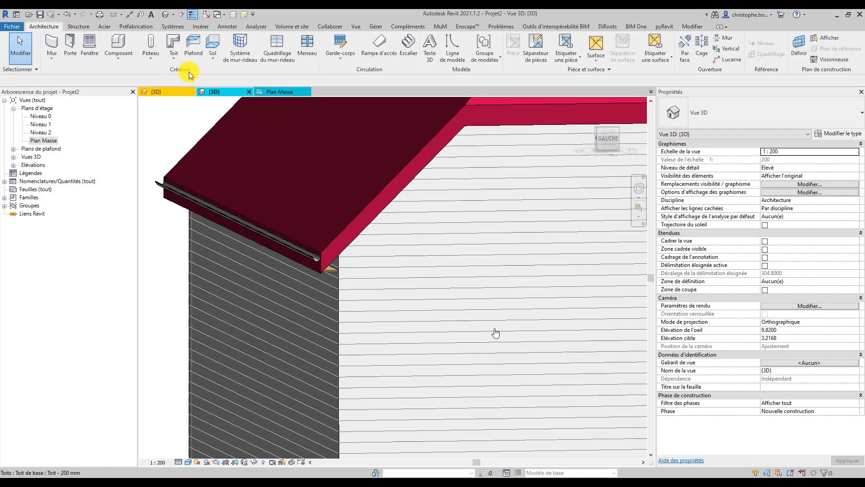
{"action": "left_click", "coordinate": [175, 62]}
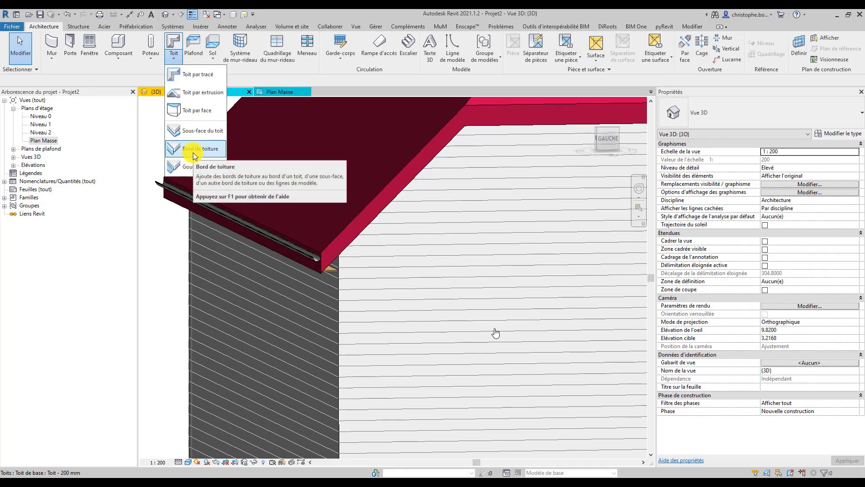
{"action": "left_click", "coordinate": [194, 155]}
{"action": "left_click", "coordinate": [358, 216]}
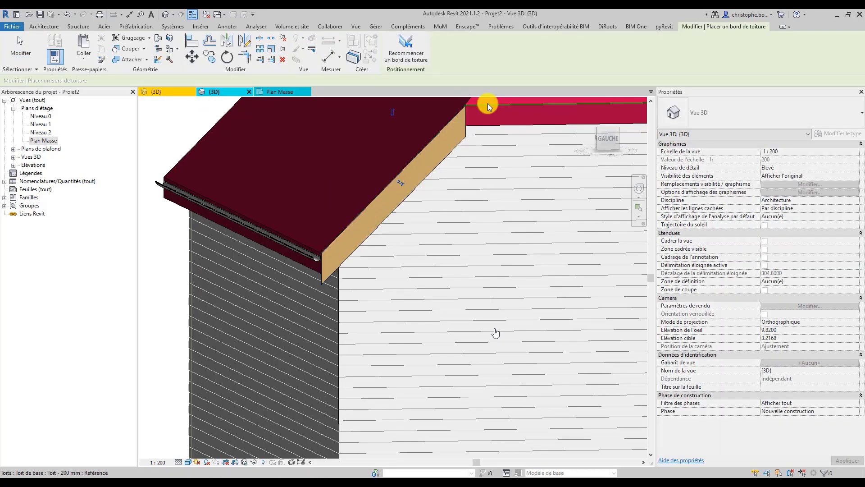
{"action": "left_click", "coordinate": [487, 105]}
Continue the fascia along the opposite sloping gable edge and finish placing it
{"action": "middle_click_drag", "start_coordinate": [519, 147], "coordinate": [134, 199]}
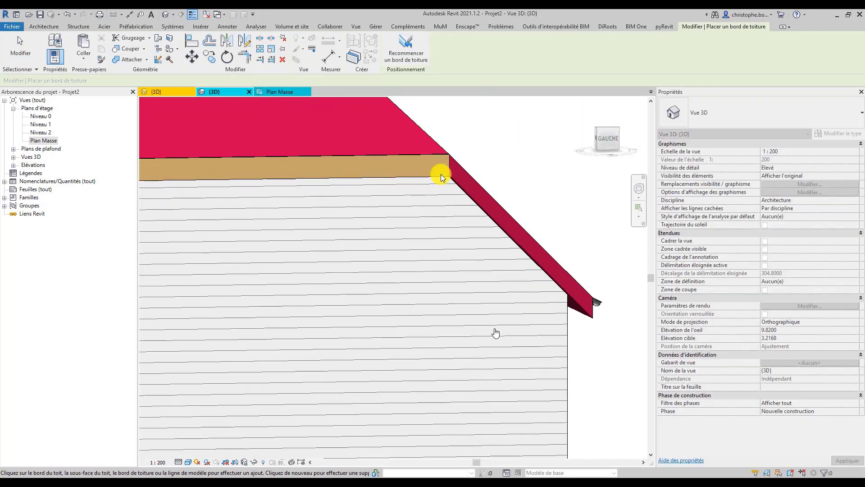
{"action": "left_click", "coordinate": [467, 171]}
{"action": "scroll", "coordinate": [464, 172], "scroll_direction": "down", "scroll_amount": 5}
{"action": "mouse_move", "coordinate": [398, 202]}
{"action": "middle_mouse_down", "text": "shift"}
{"action": "mouse_move", "coordinate": [359, 207]}
{"action": "mouse_move", "coordinate": [402, 222]}
{"action": "mouse_move", "coordinate": [374, 234]}
{"action": "middle_mouse_up", "text": "shift"}
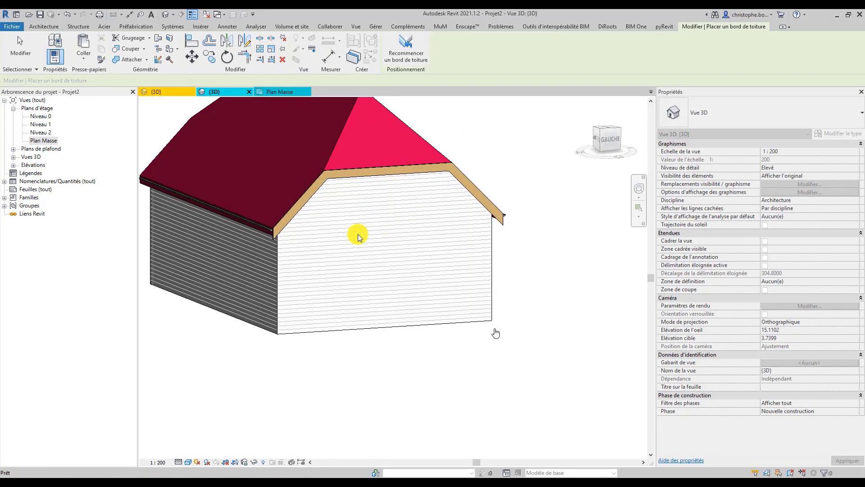
{"action": "key", "text": "Escape"}
{"action": "key", "text": "Escape"}
Modify the fascia's mitre, giving its lower end beside the front gutter a Horizontal cut
{"action": "scroll", "coordinate": [287, 228], "scroll_direction": "up", "scroll_amount": 4}
{"action": "left_click", "coordinate": [277, 228]}
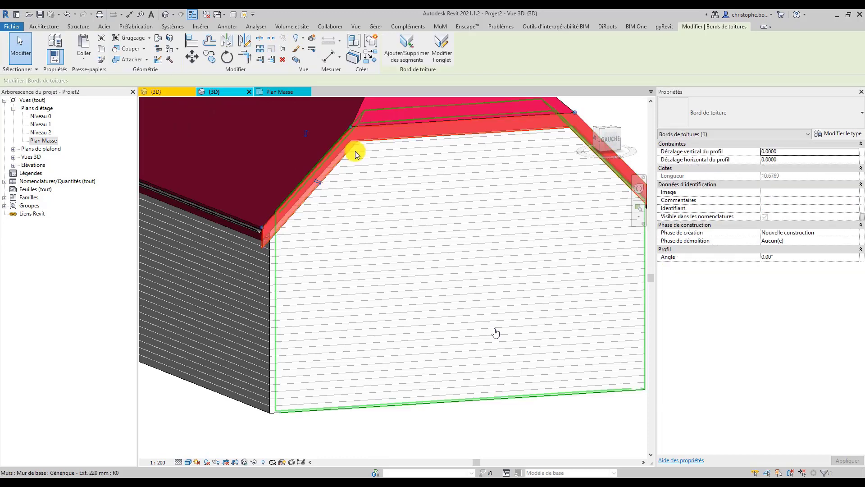
{"action": "left_click", "coordinate": [441, 45]}
{"action": "left_click", "coordinate": [260, 261]}
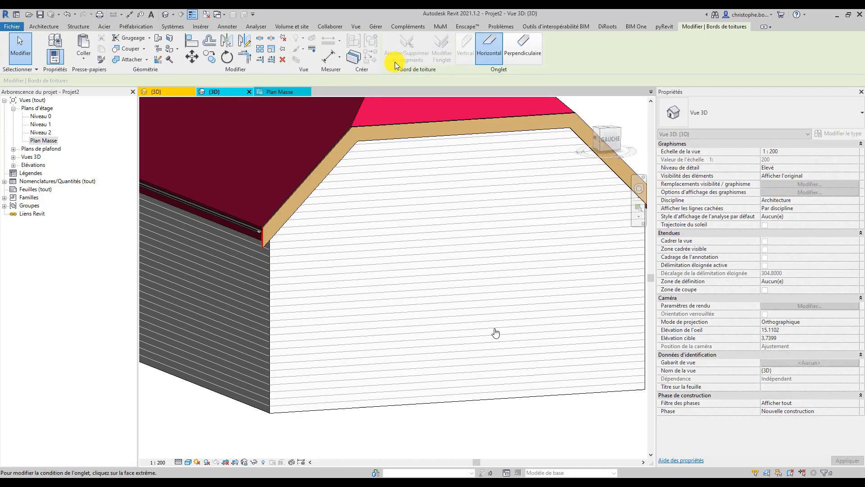
{"action": "left_click", "coordinate": [489, 49]}
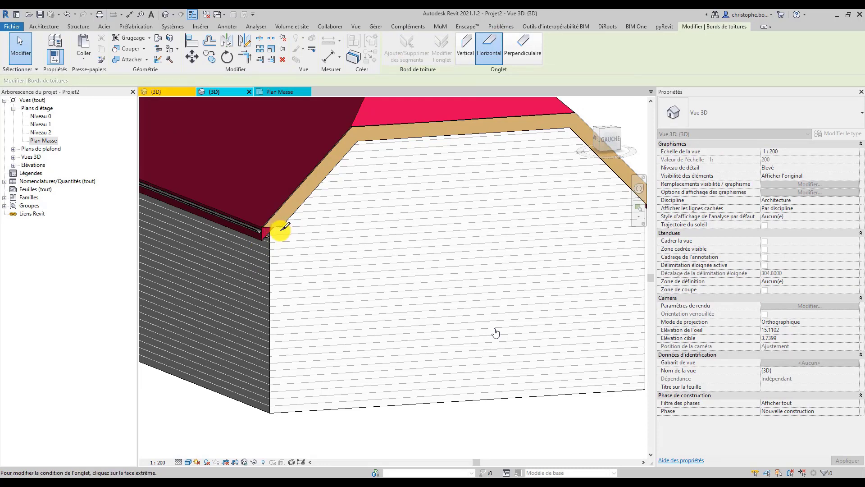
{"action": "scroll", "coordinate": [283, 229], "scroll_direction": "down", "scroll_amount": 2}
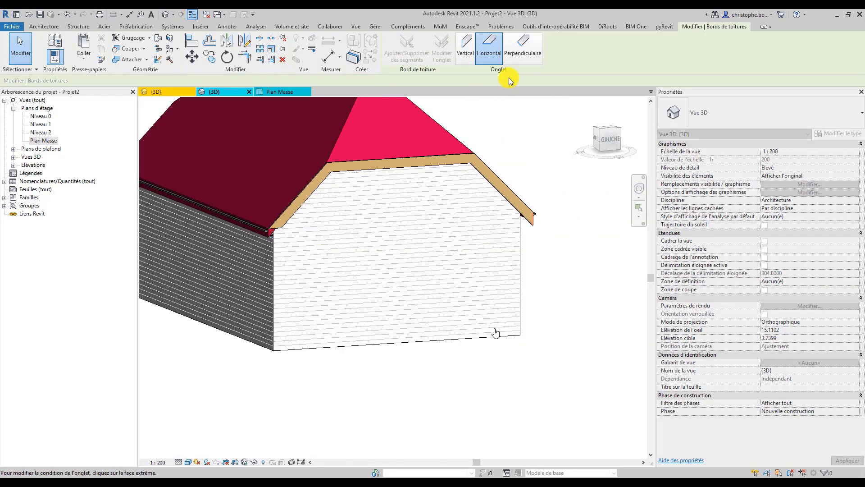
Change the mitre of the fascia end beside the front gutter to Perpendicular and finish the modification
{"action": "left_click", "coordinate": [523, 49]}
{"action": "left_click", "coordinate": [280, 226]}
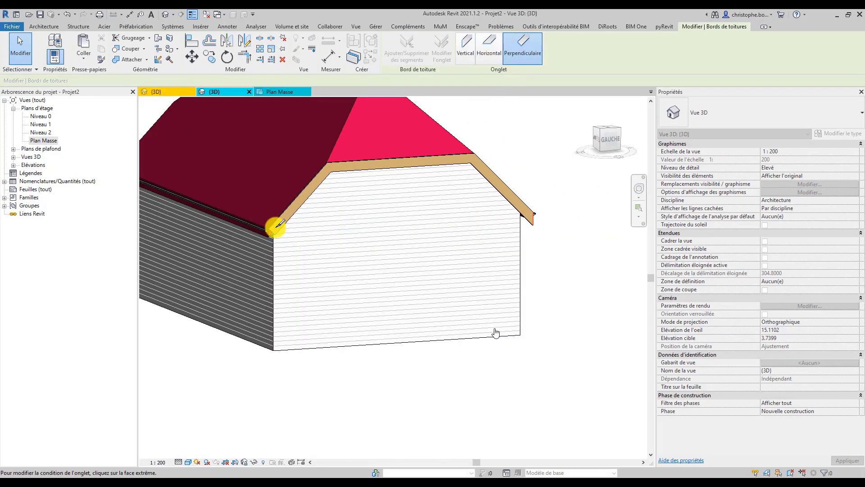
{"action": "scroll", "coordinate": [279, 224], "scroll_direction": "up", "scroll_amount": 4}
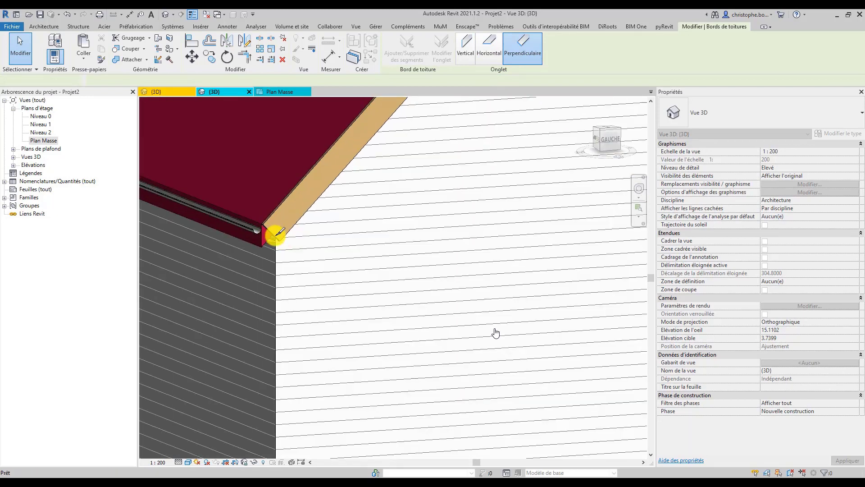
{"action": "key", "text": "Escape"}
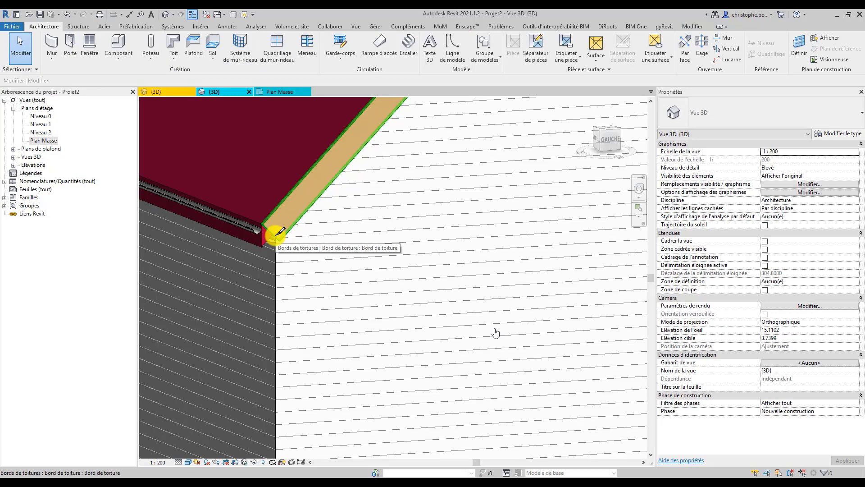
{"action": "scroll", "coordinate": [275, 235], "scroll_direction": "down", "scroll_amount": 5}
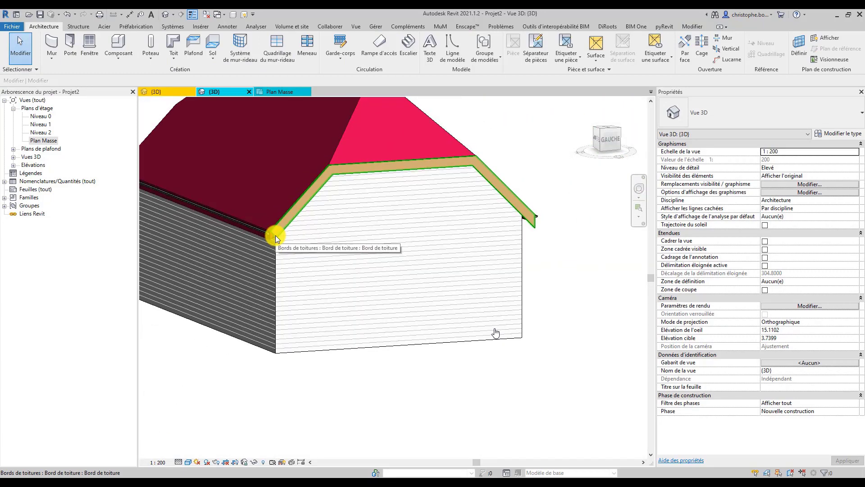
{"action": "middle_click_drag", "start_coordinate": [276, 238], "coordinate": [351, 247], "text": "shift"}
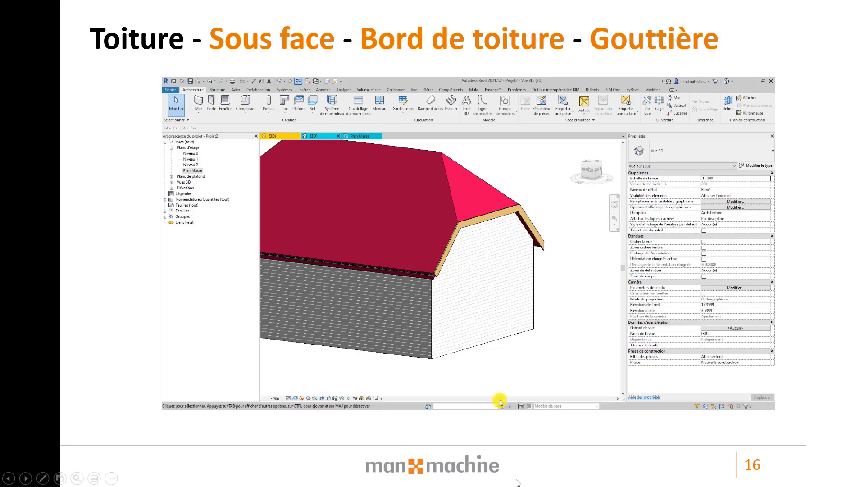
{"action": "left_click", "coordinate": [519, 439]}
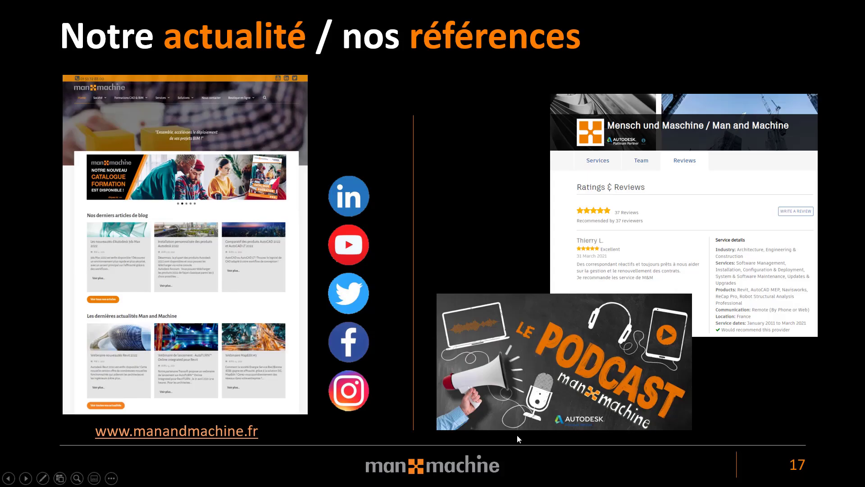